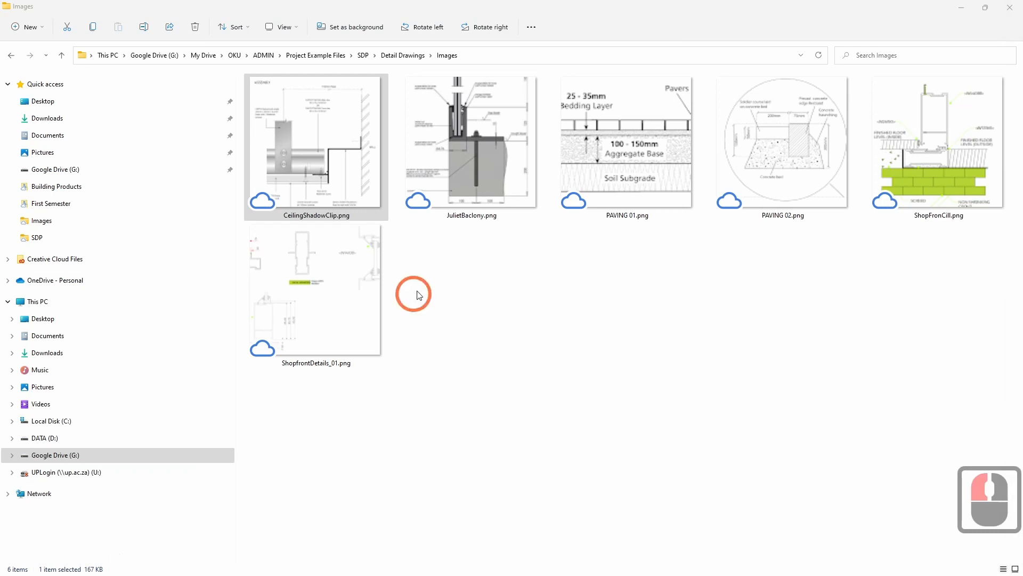
- Switch to Revit and create a drafting view named Details with a view scale of 1:20
left_click(964, 8)
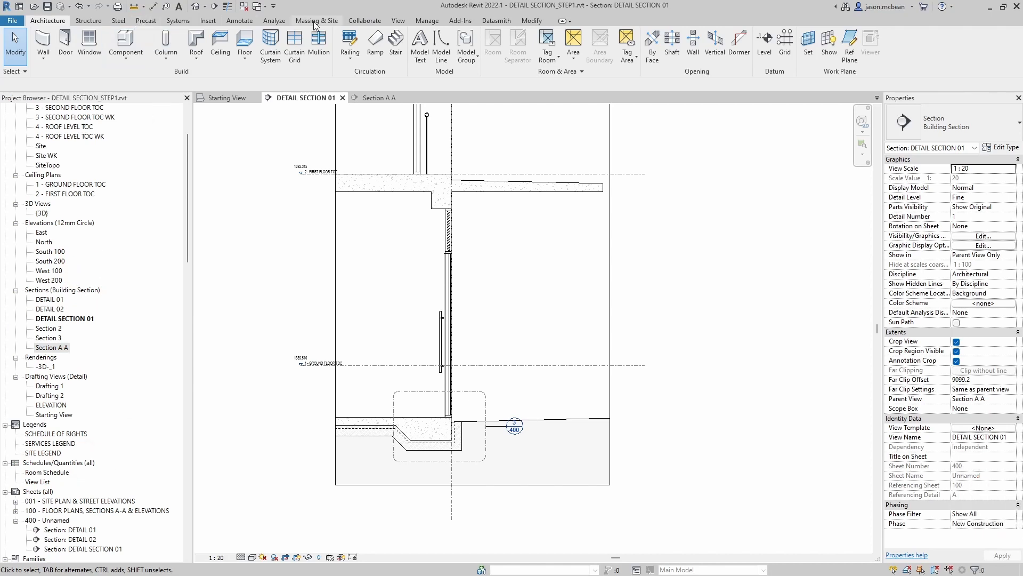
left_click(398, 21)
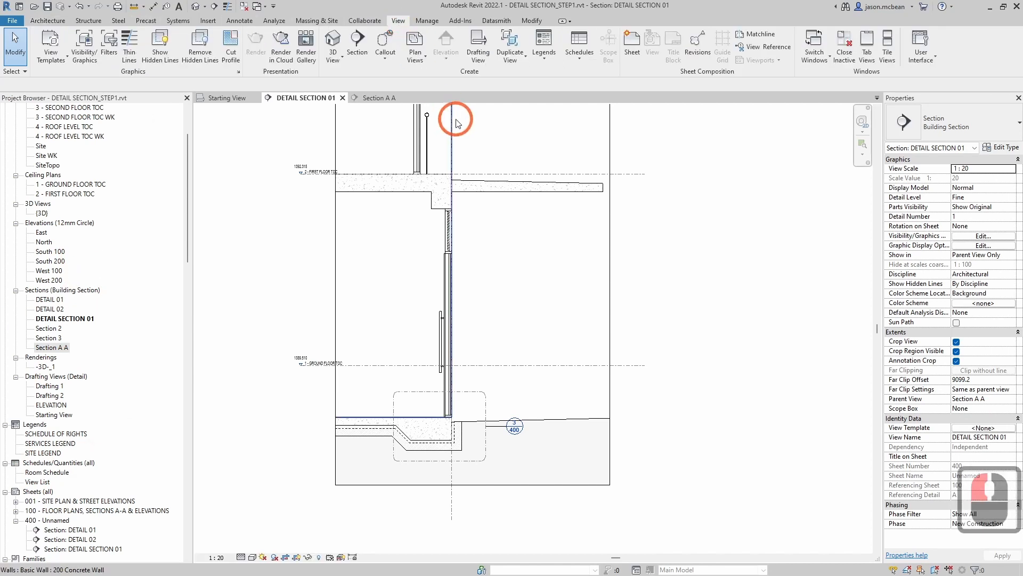
left_click(483, 59)
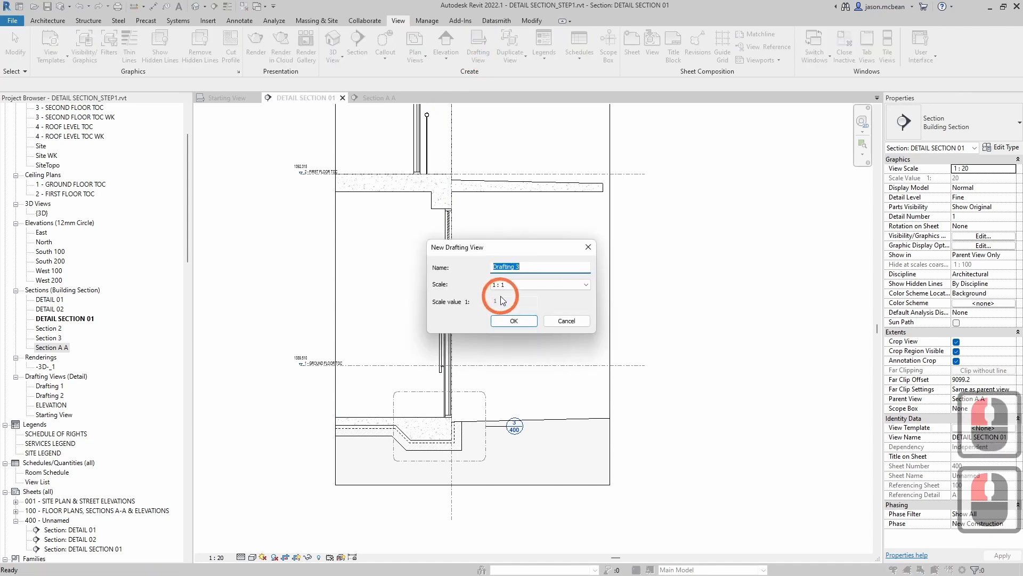
type("Details")
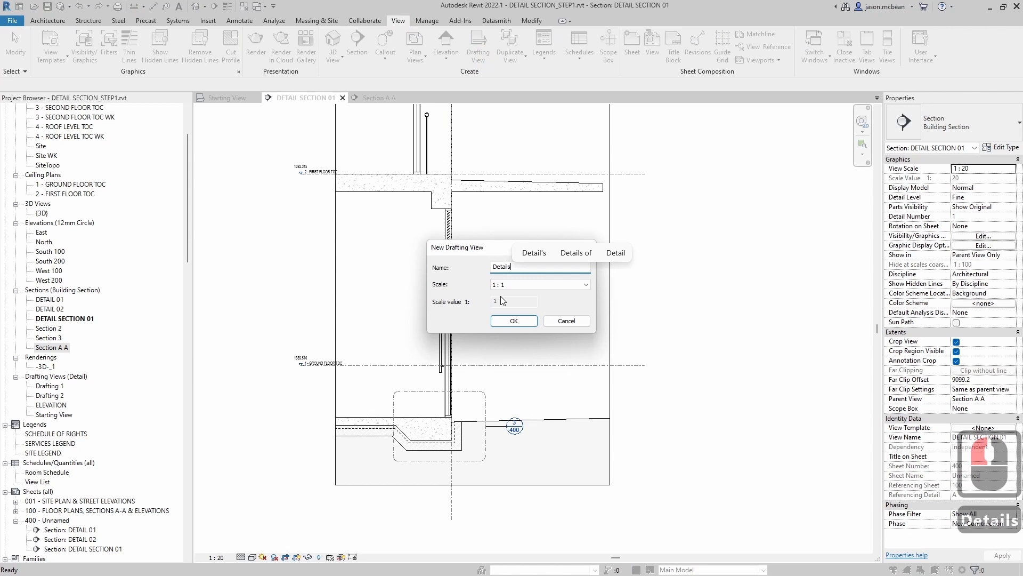
key("Return")
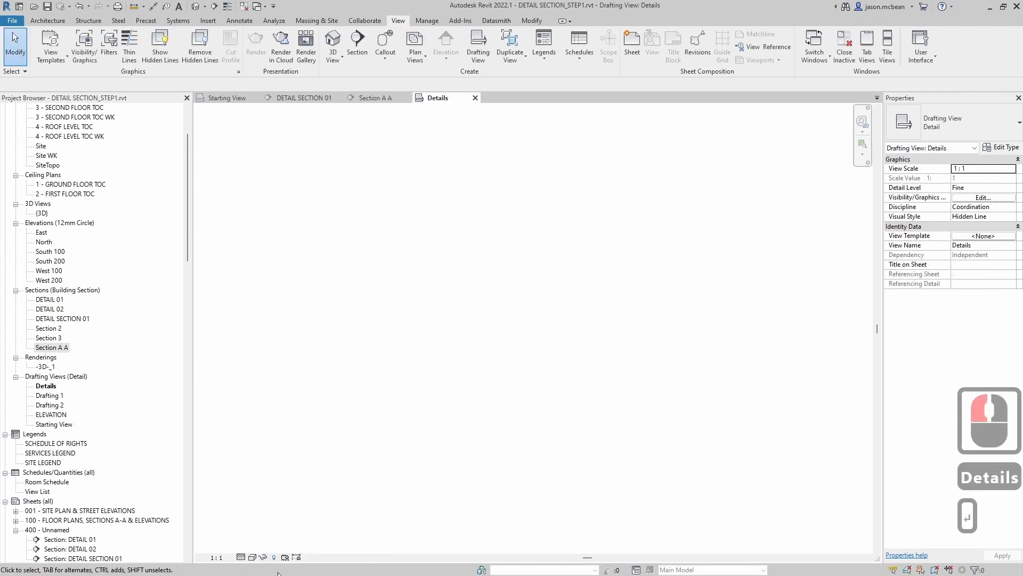
left_click(216, 557)
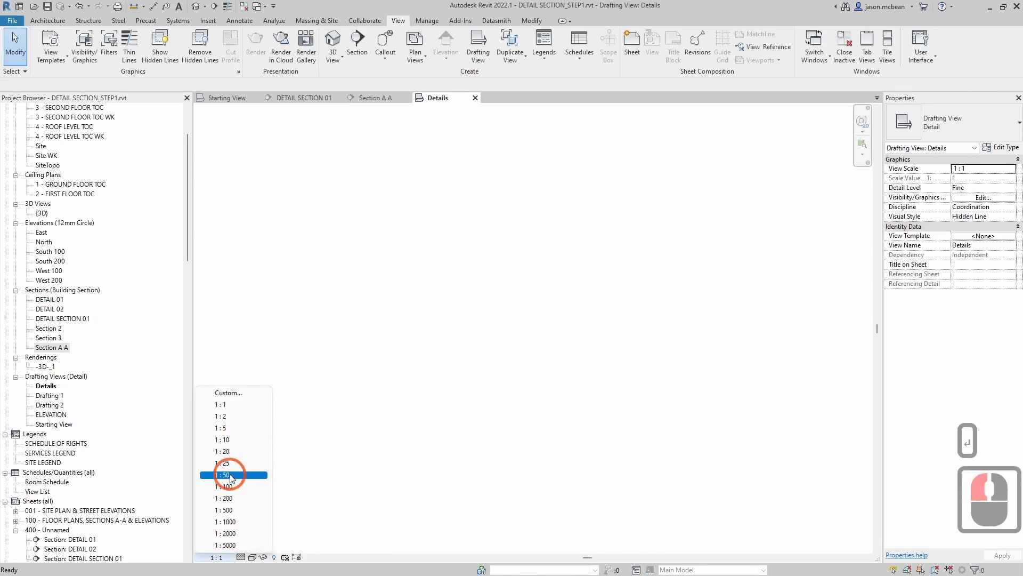
left_click(234, 453)
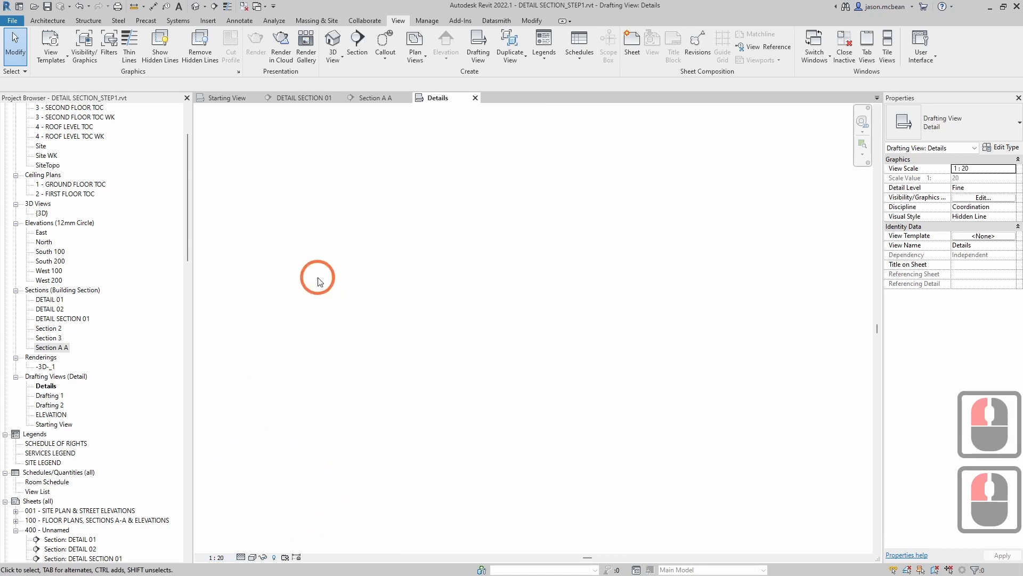
- Bring the Images folder window over Revit and insert CeilingShadowClip.png from it into the Details drafting view
middle_click_drag(478, 278, 377, 213)
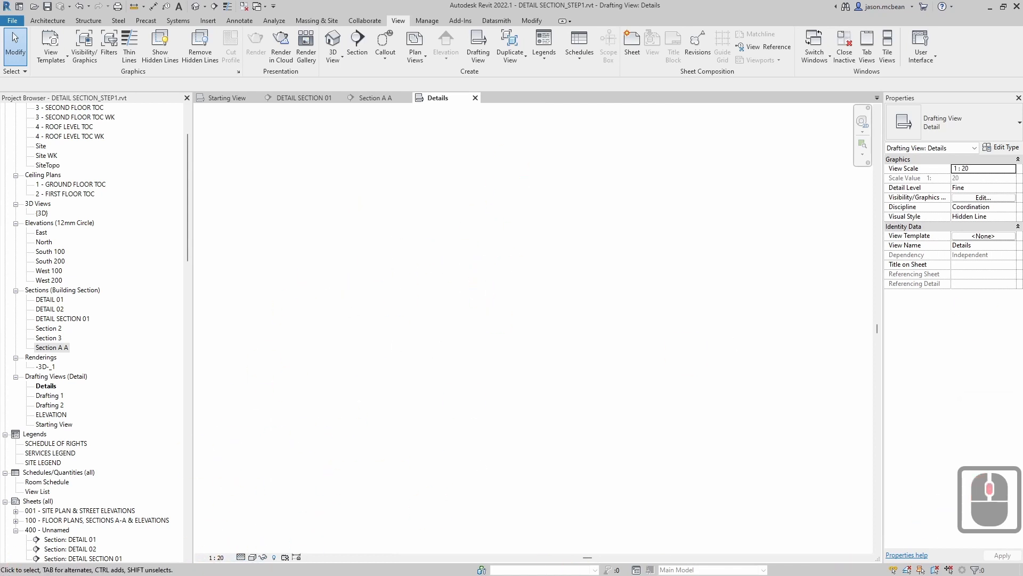
left_click(532, 234)
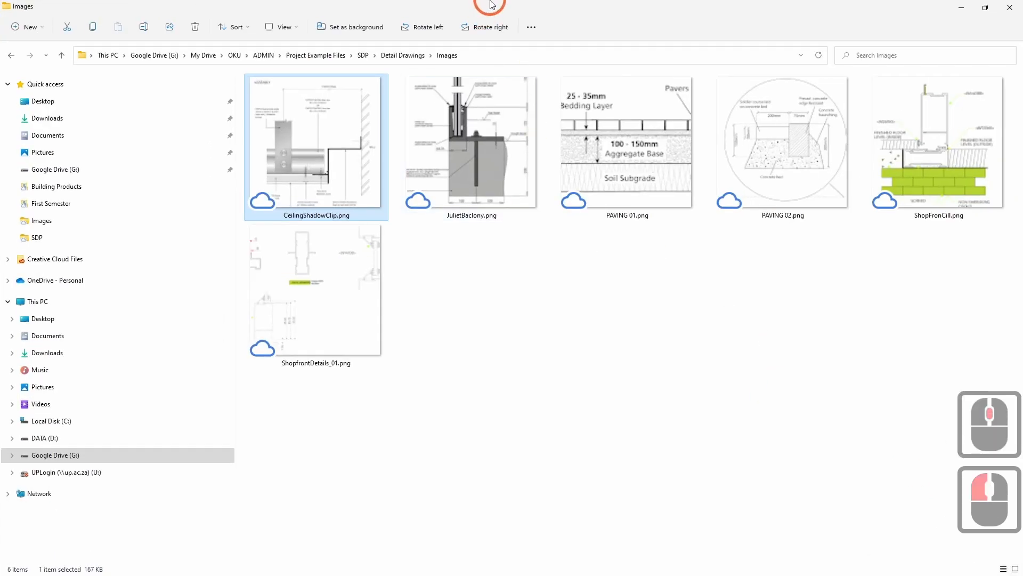
left_click_drag(491, 5, 586, 270)
left_click(536, 467)
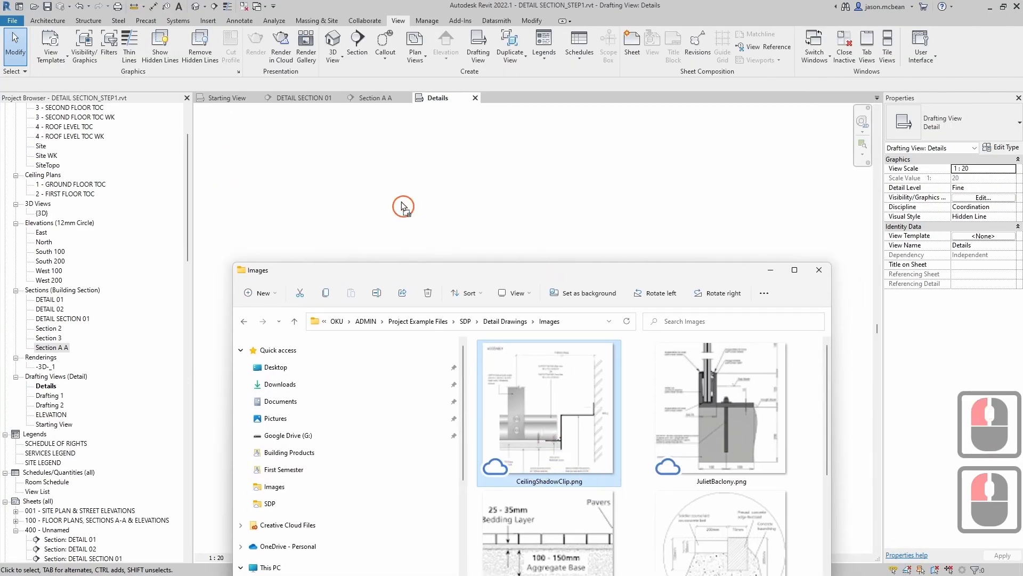
left_click_drag(402, 202, 401, 202)
left_click(411, 214)
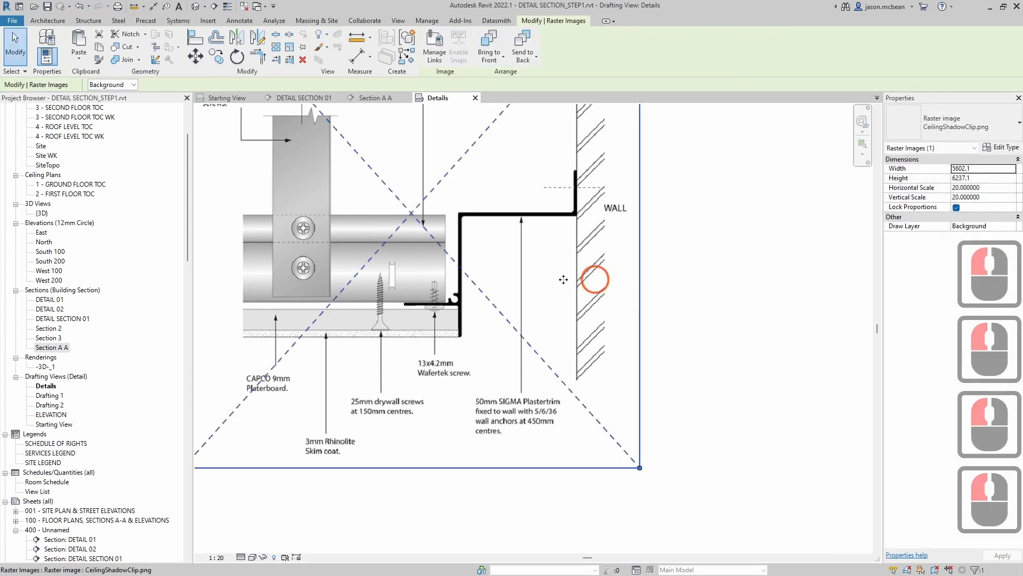
- Resize the ceiling detail image freehand to about 3500 wide by 3900 high and reposition it in the view
scroll(563, 279, "down", 7)
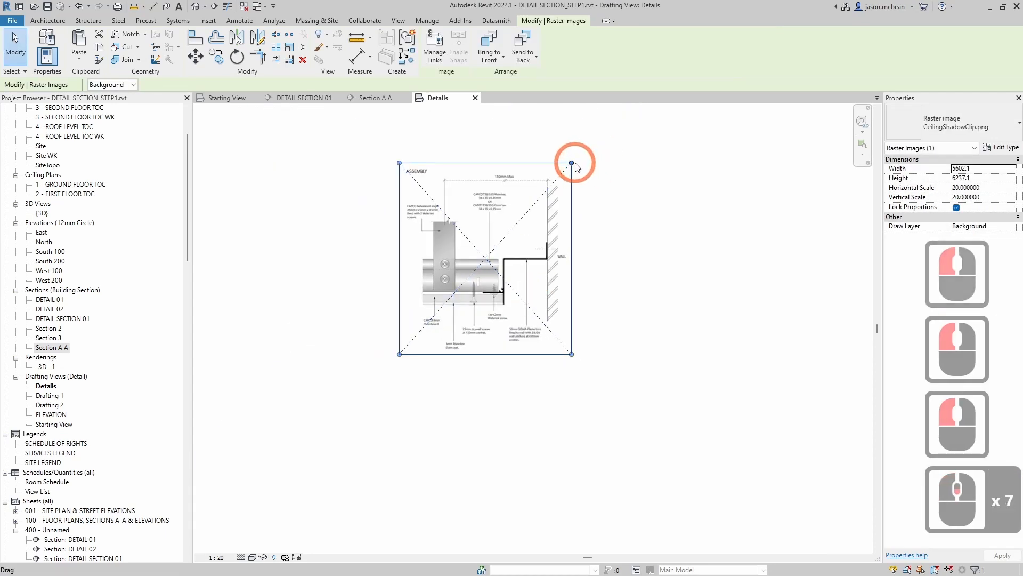
left_click_drag(571, 163, 462, 288)
left_click_drag(440, 322, 351, 403)
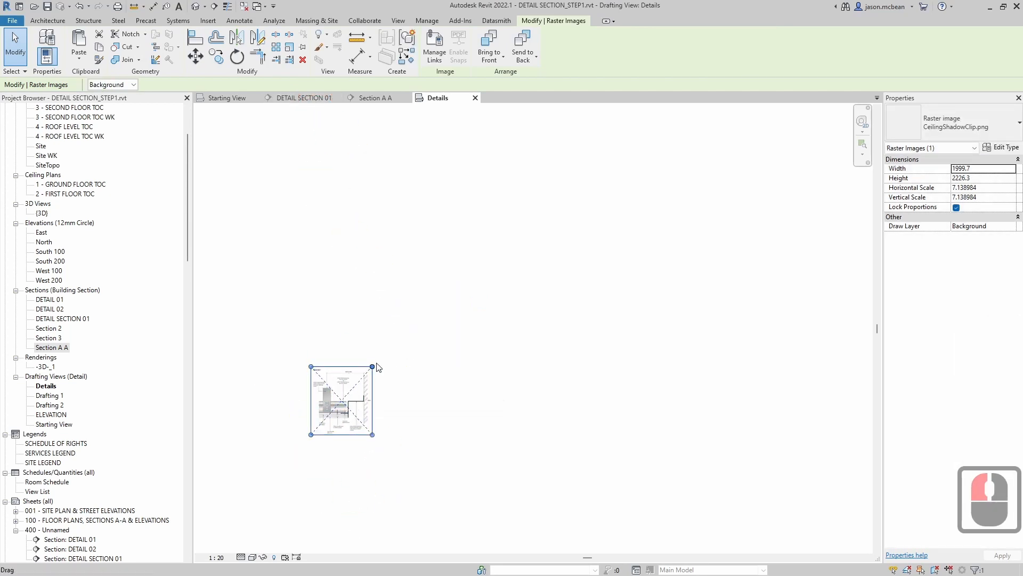
left_click_drag(367, 366, 419, 315)
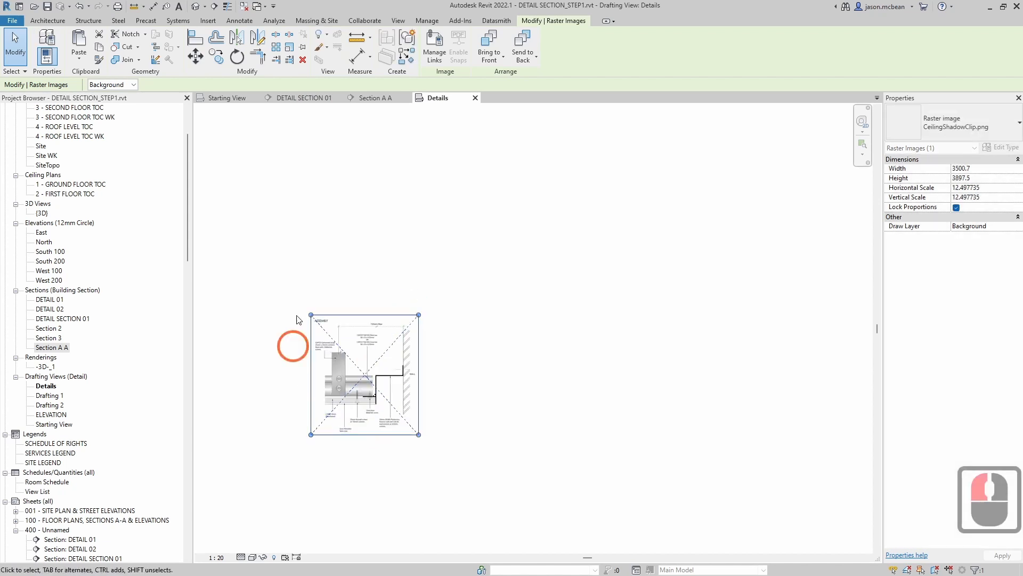
left_click_drag(369, 374, 333, 309)
left_click(459, 361)
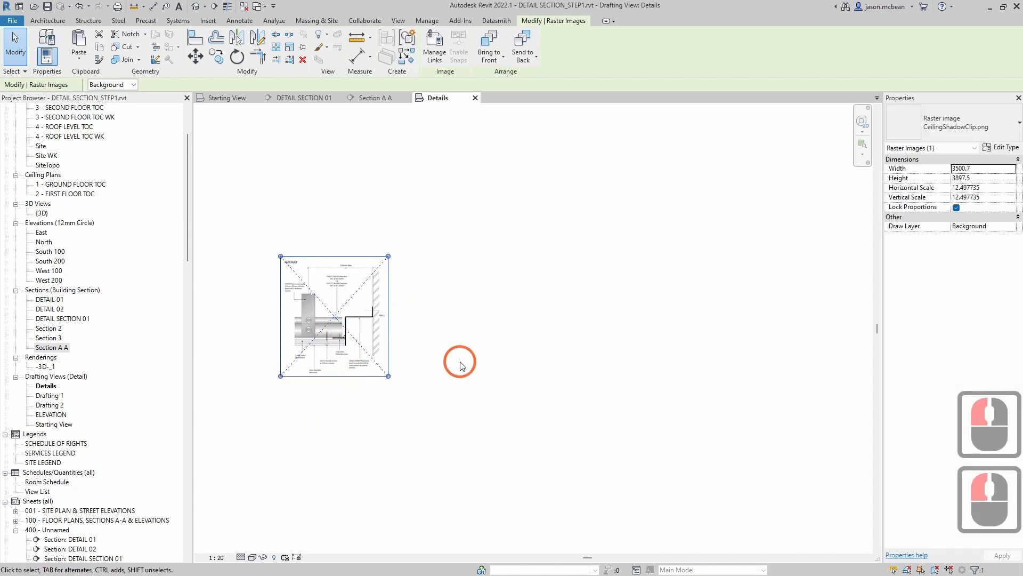
- Examine the plaster trim profile and its notes in the ceiling detail image for a known dimension
scroll(321, 356, "up", 7)
scroll(321, 356, "up", 8)
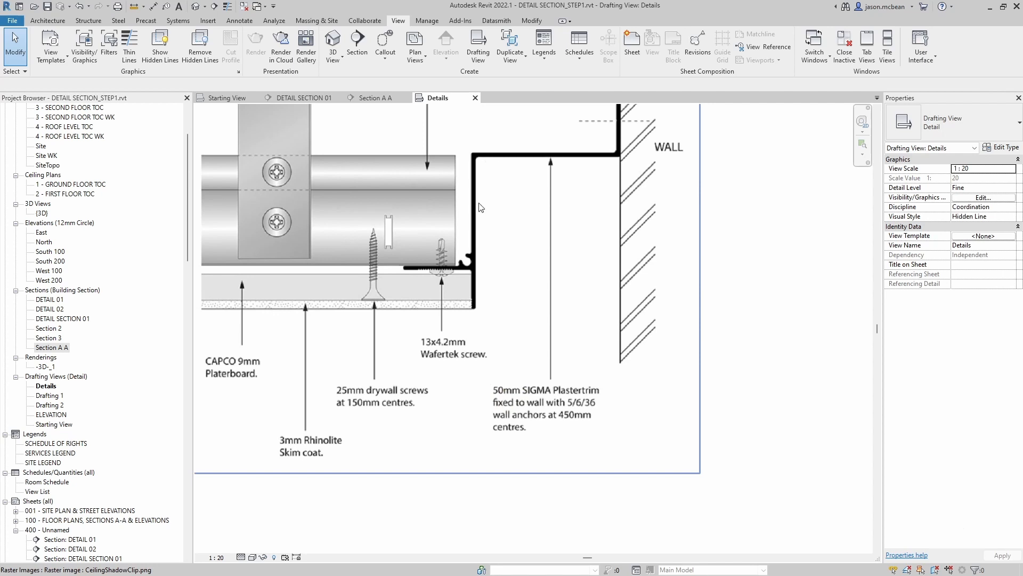
scroll(476, 339, "down", 6)
scroll(469, 262, "up", 6)
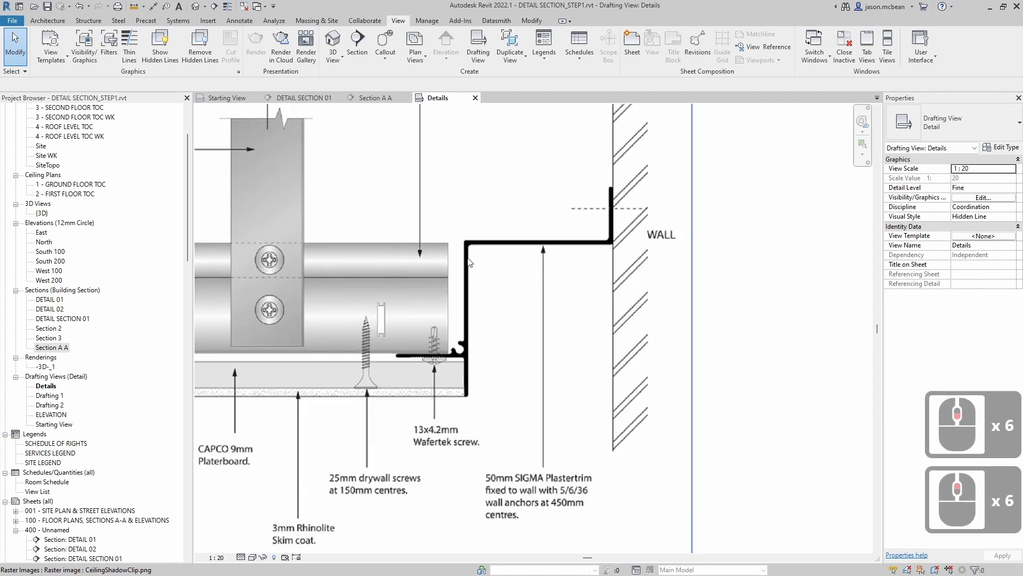
scroll(417, 278, "down", 9)
middle_click_drag(517, 296, 534, 323)
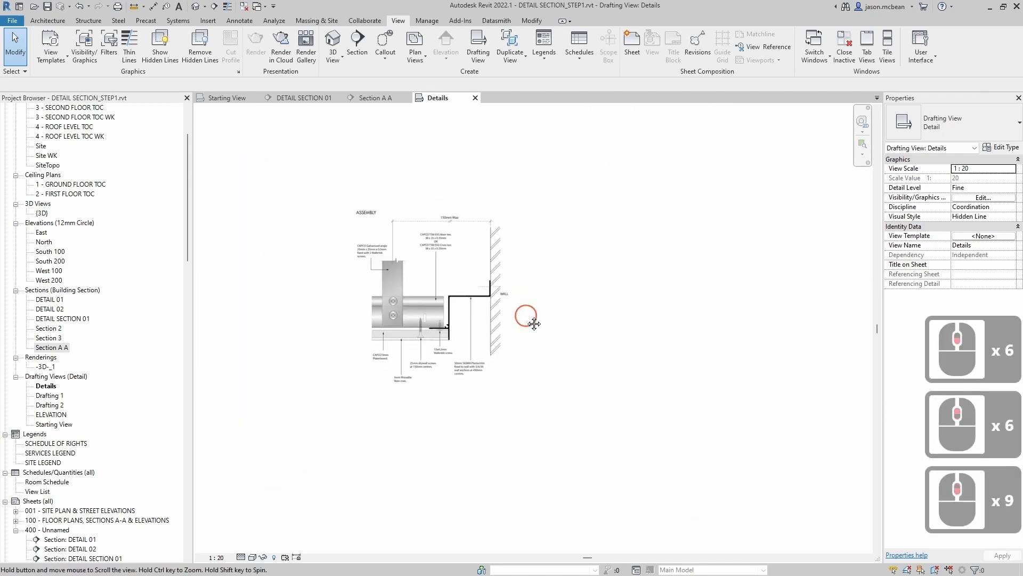
left_click(459, 272)
left_click(288, 60)
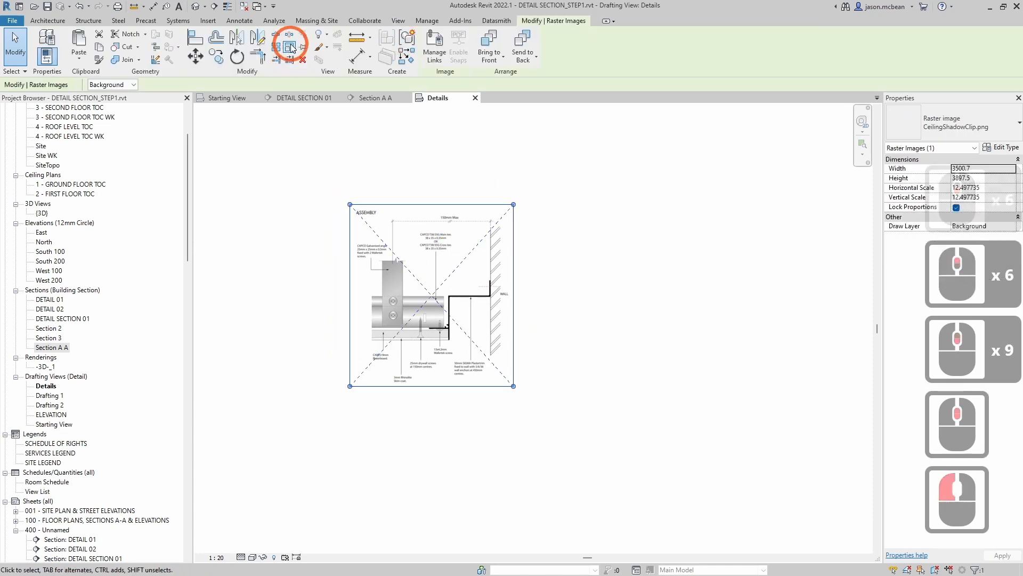
scroll(449, 299, "up", 9)
scroll(424, 294, "up", 5)
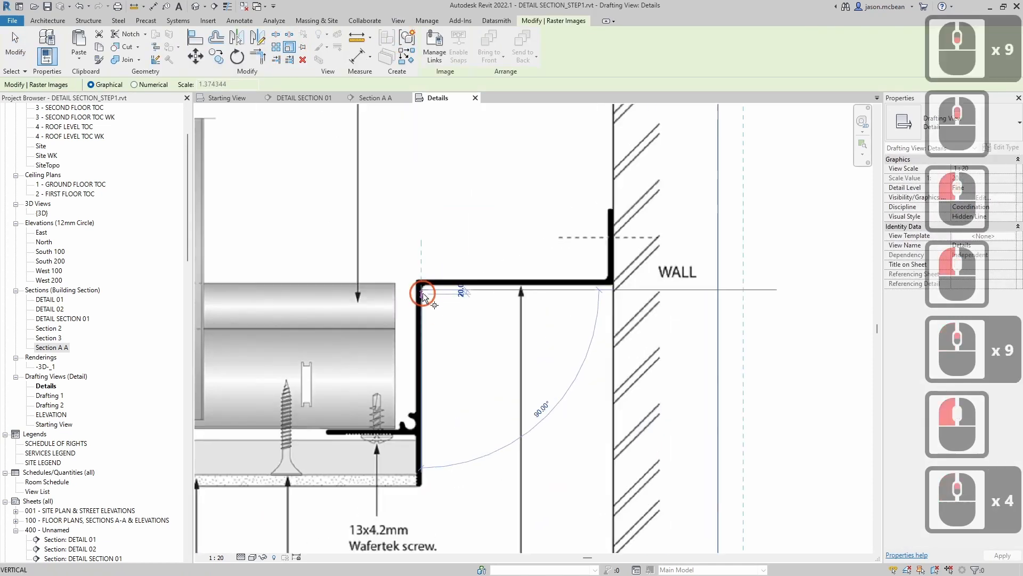
key("Escape")
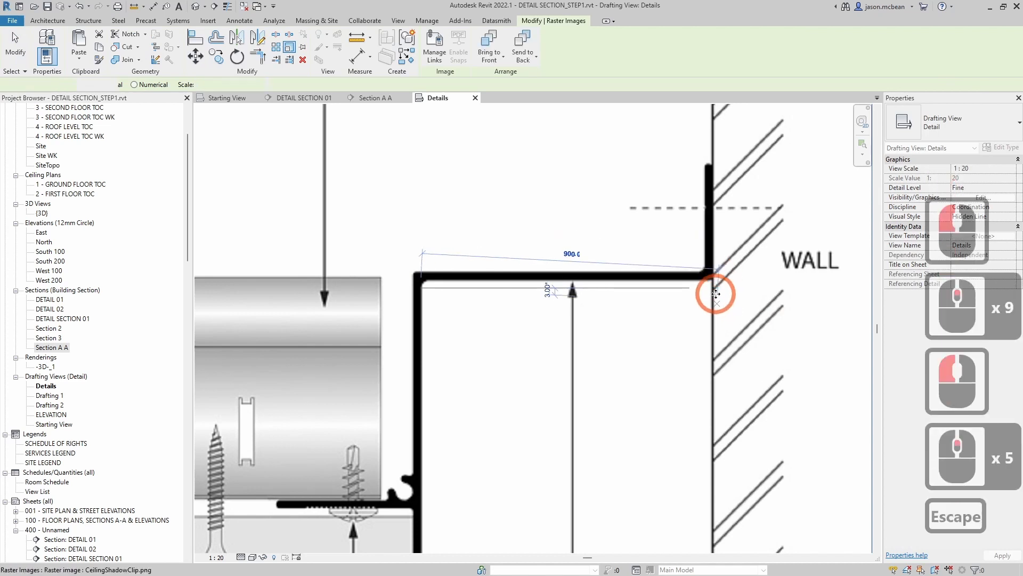
left_click(255, 57)
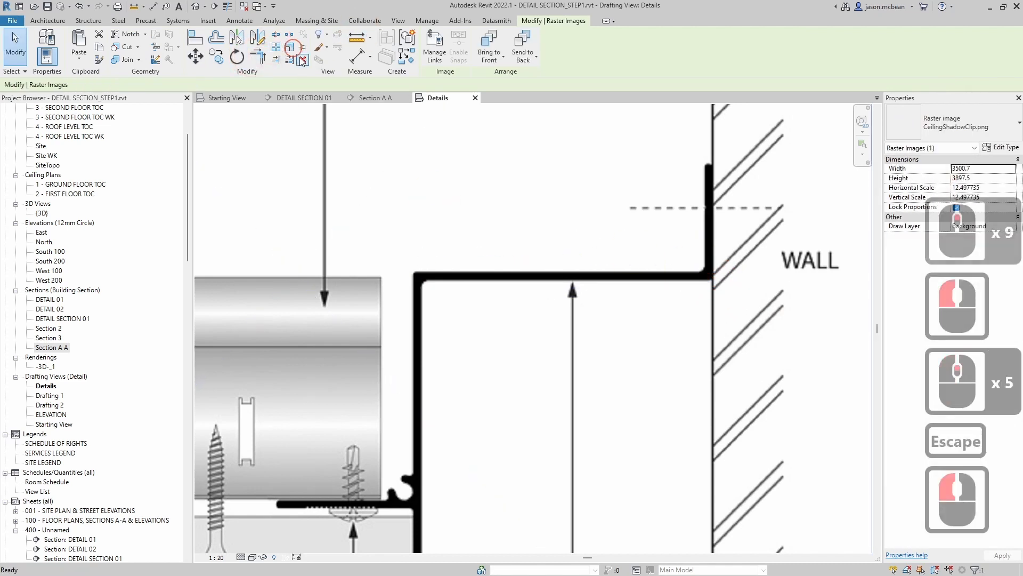
left_click(637, 279)
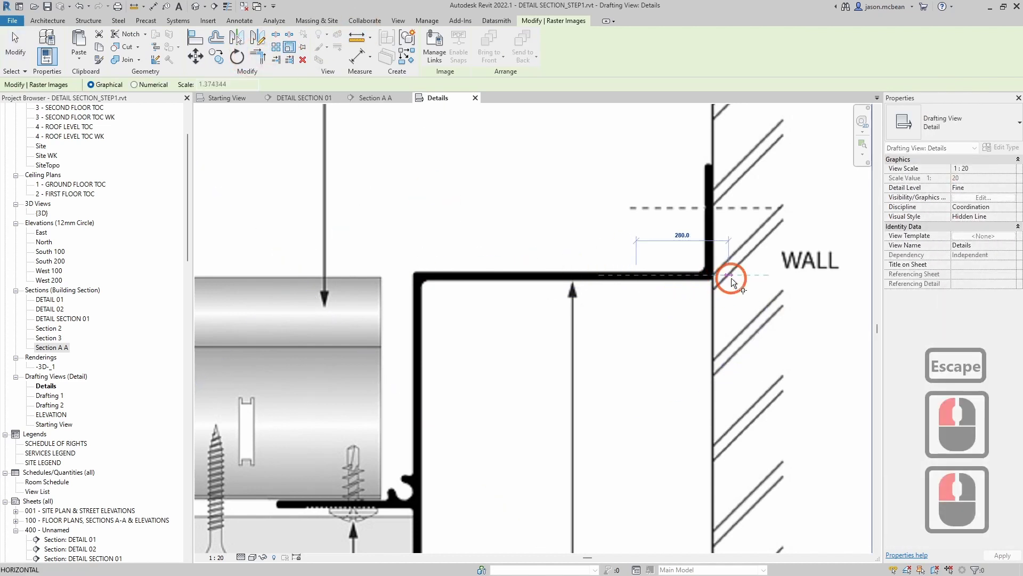
key("Escape")
- Scale the ceiling detail image so the plaster trim's horizontal leg spans 50 mm, and move the image to the view's open area
left_click(289, 47)
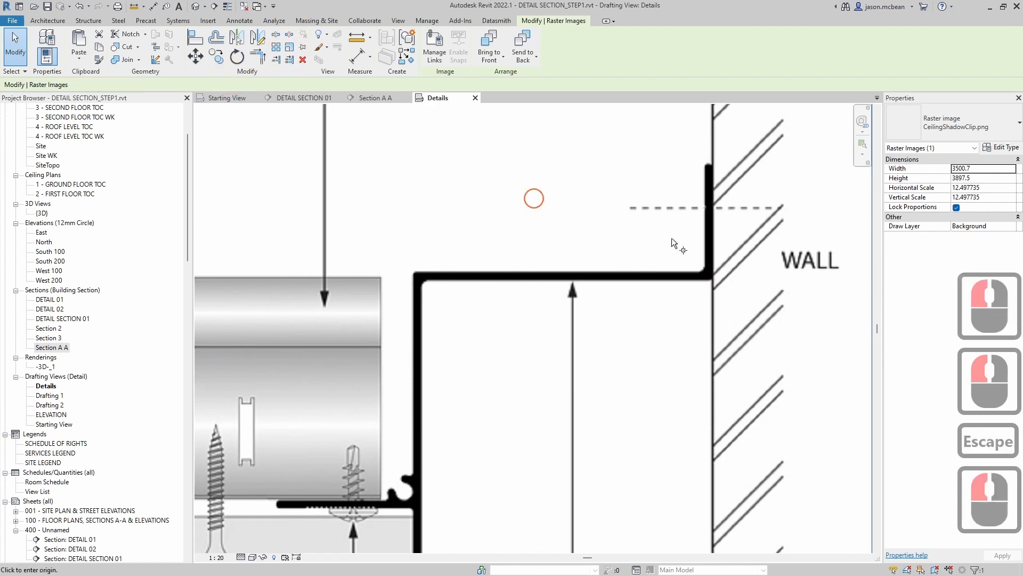
scroll(714, 291, "up", 4)
left_click(725, 267)
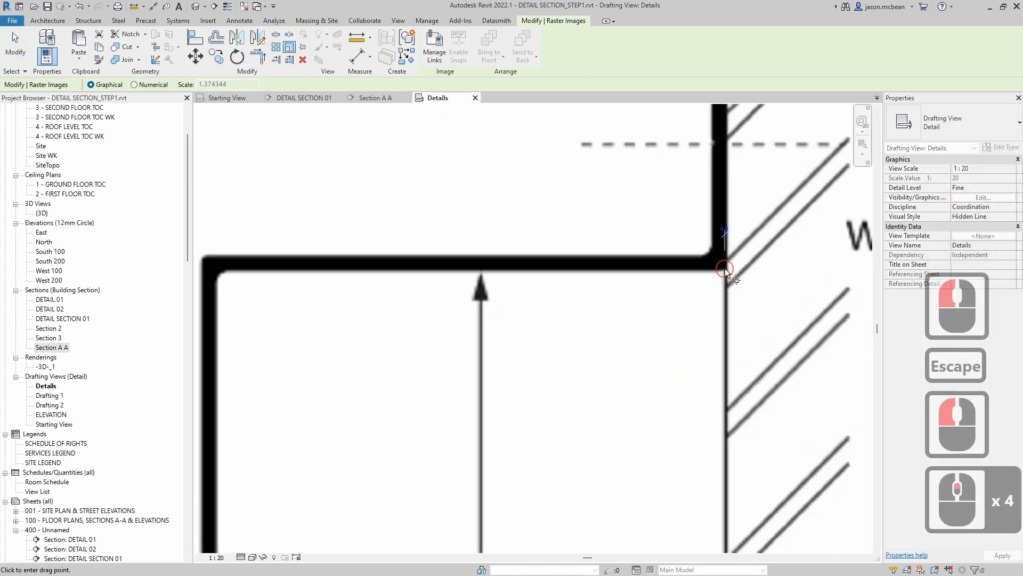
left_click(216, 265)
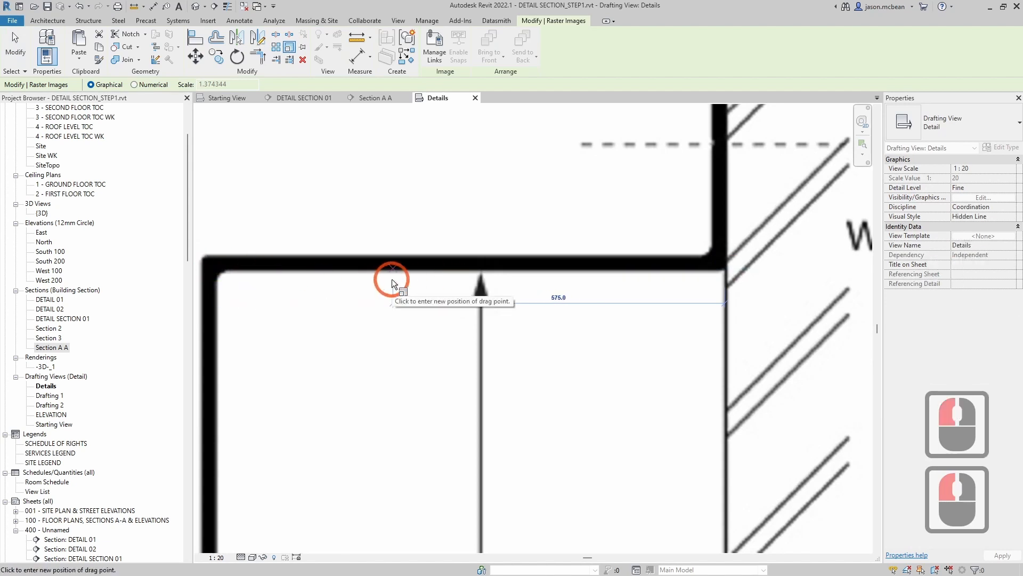
type("50")
key("Return")
left_click(720, 266)
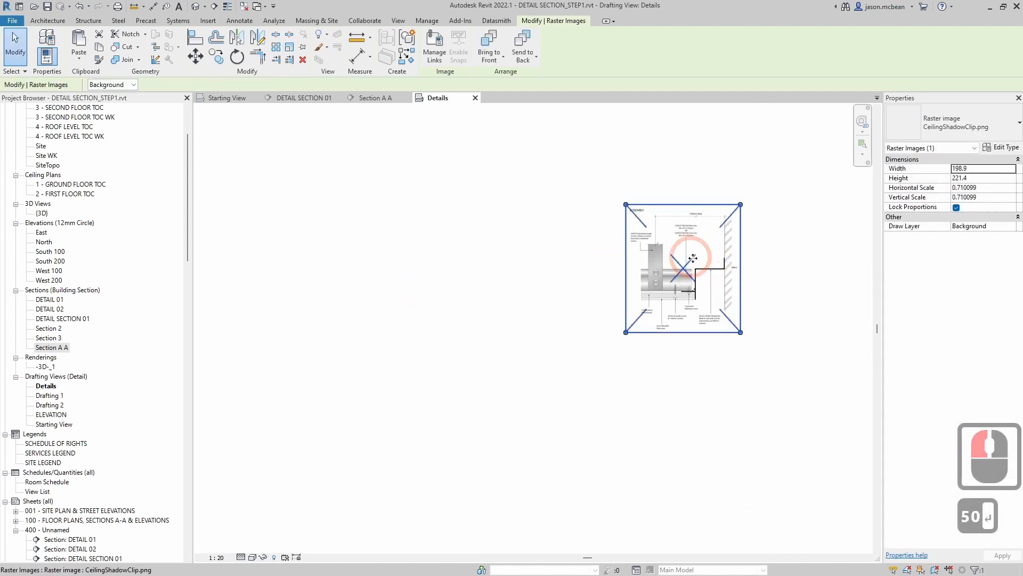
left_click_drag(693, 258, 432, 287)
left_click(555, 372)
- Examine the scaled ceiling detail image, checking its trim profile, dimension line and annotation notes
scroll(457, 343, "up", 9)
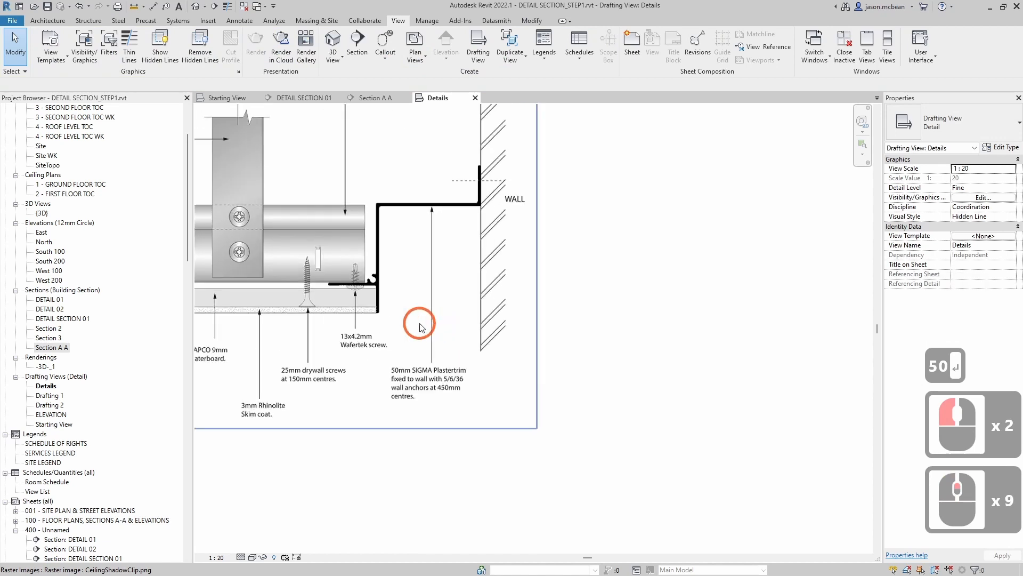
middle_click_drag(420, 327, 484, 336)
scroll(522, 332, "down", 5)
middle_click_drag(590, 326, 484, 339)
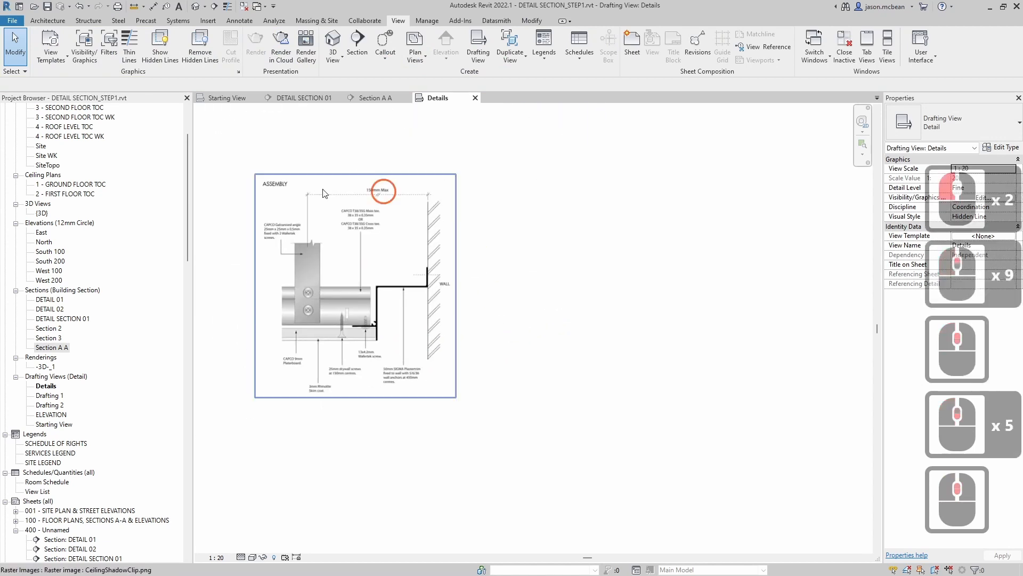
left_click(364, 210)
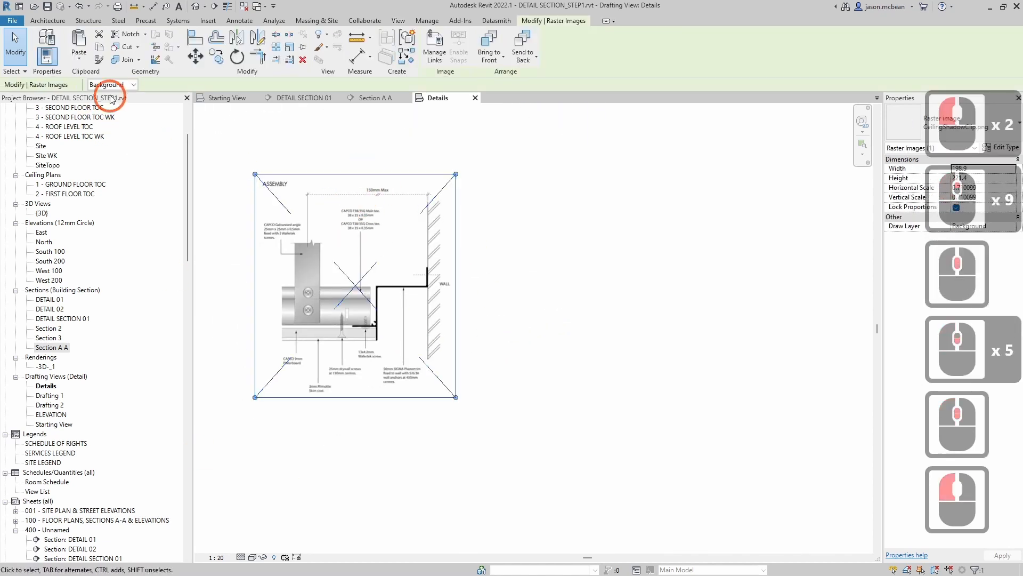
left_click(655, 287)
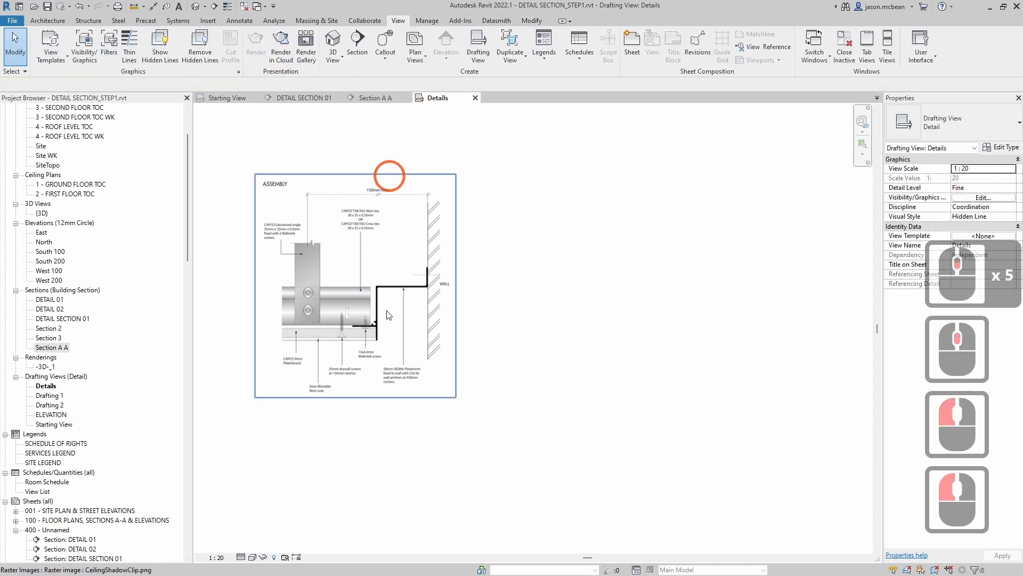
scroll(393, 315, "up", 5)
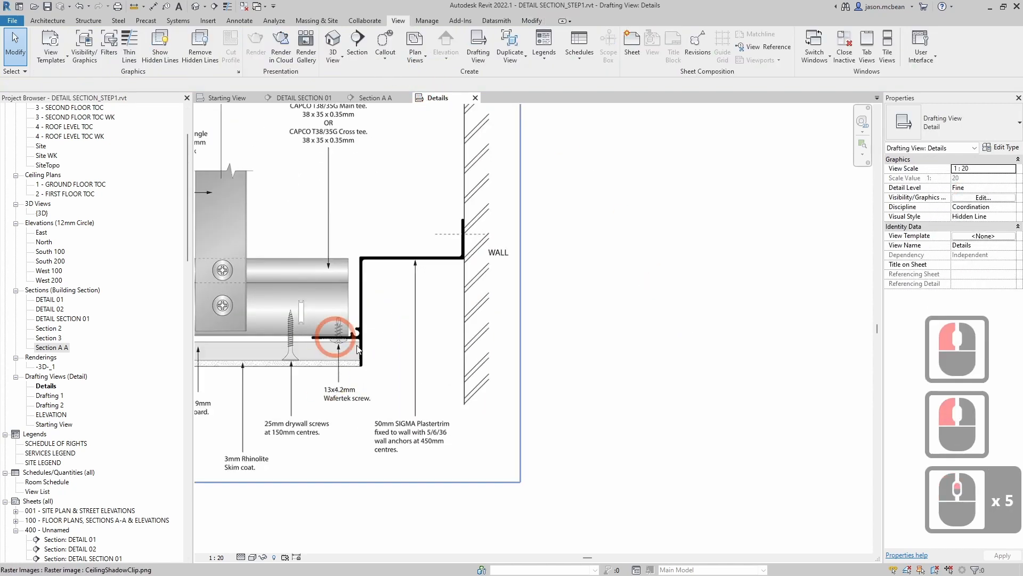
middle_click_drag(359, 233, 413, 246)
scroll(412, 247, "down", 2)
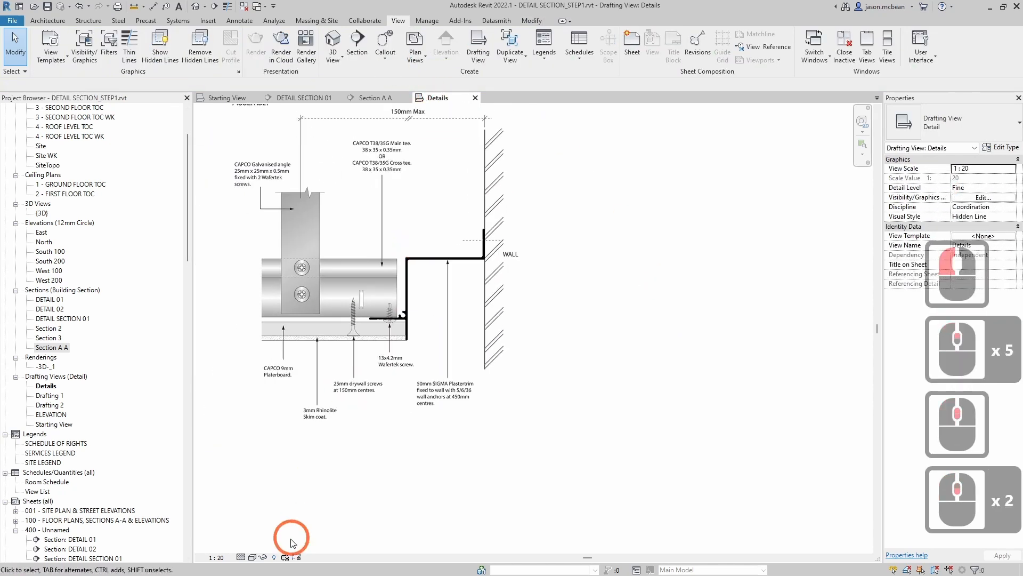
left_click(220, 558)
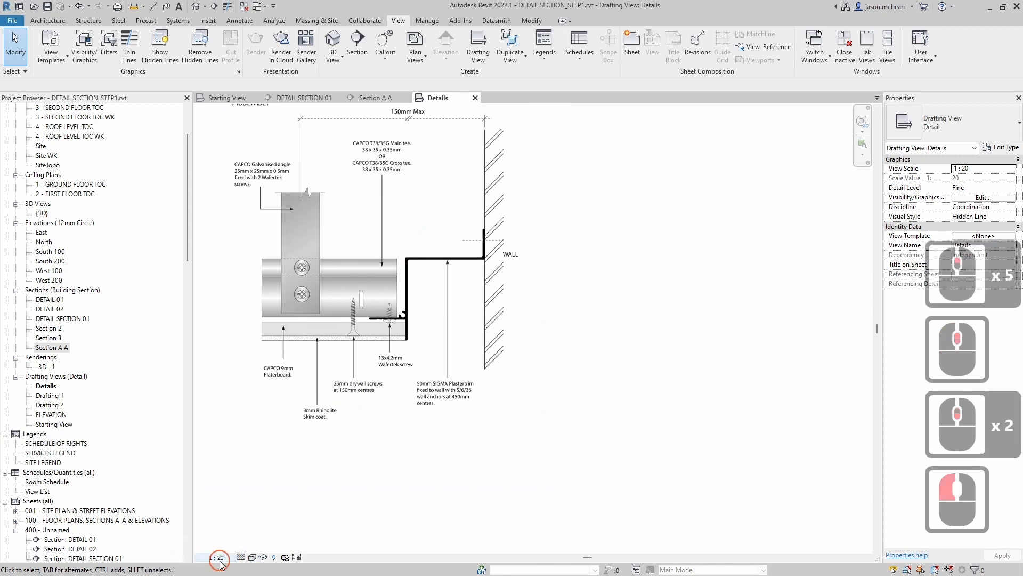
left_click(221, 558)
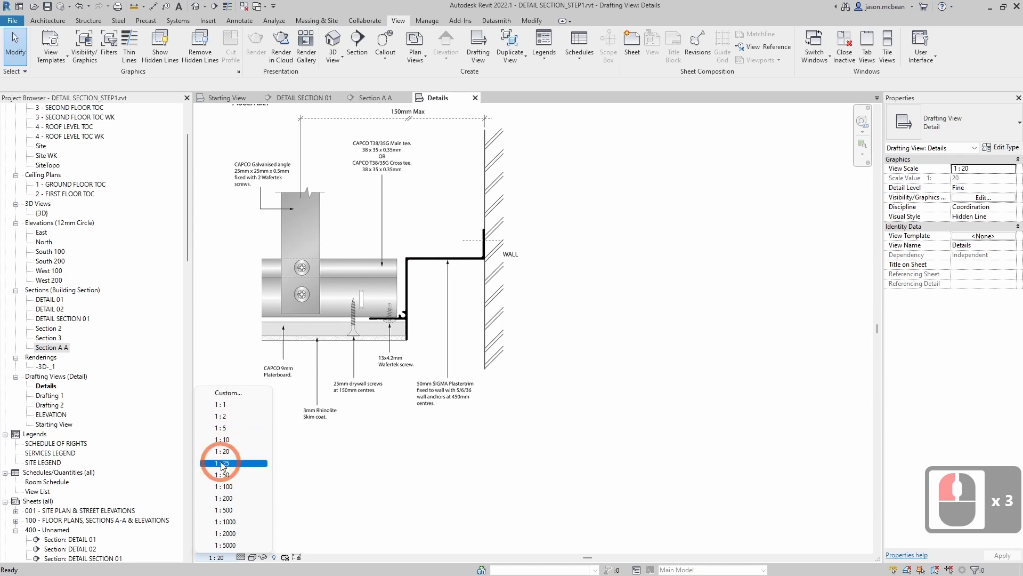
left_click(490, 341)
left_click(703, 291)
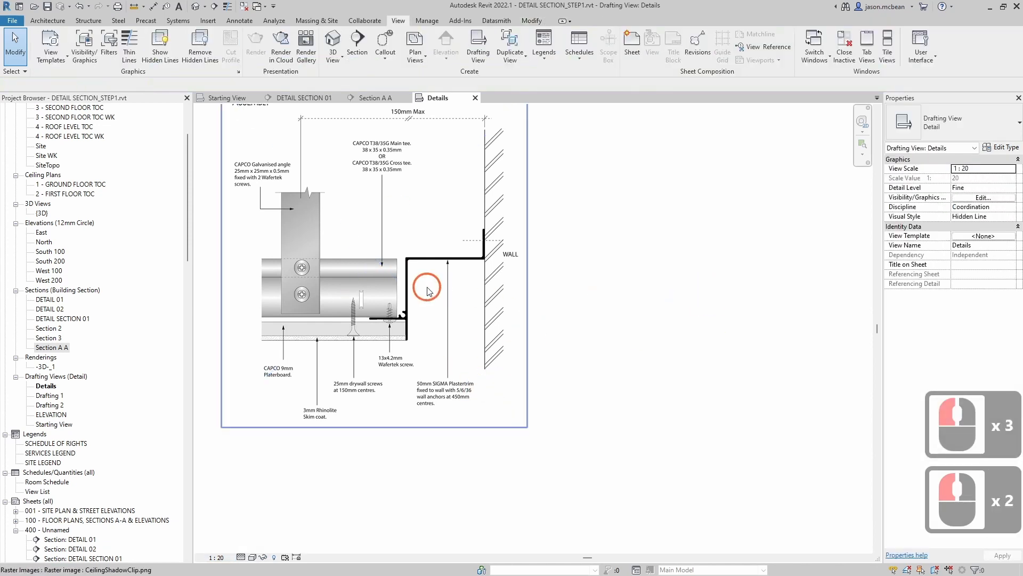
- Examine the plaster trim profile in the ceiling detail image, including its legs, screw flange and material notes
middle_click_drag(427, 287, 357, 390)
scroll(388, 356, "up", 4)
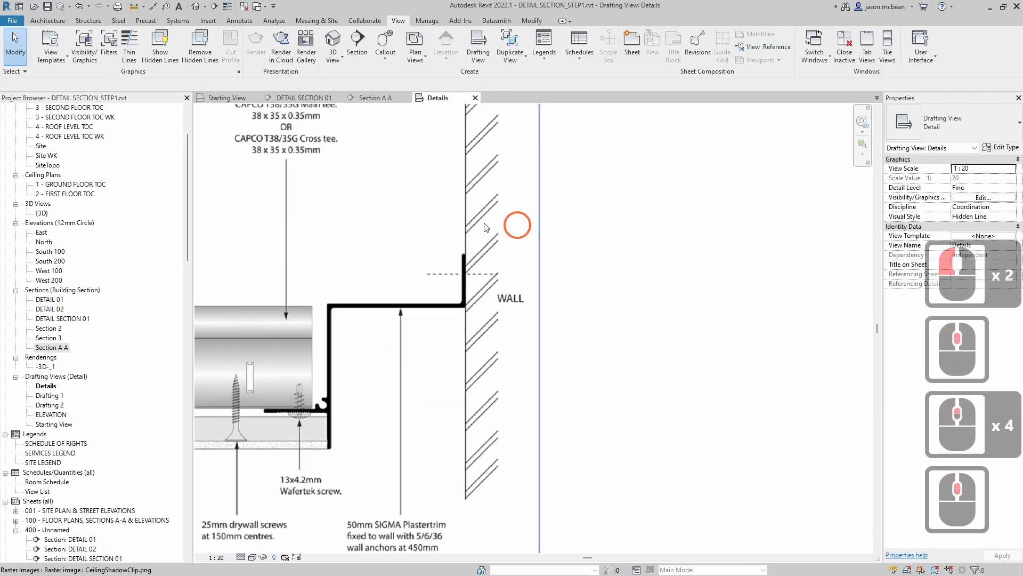
scroll(419, 278, "down", 3)
middle_click(418, 277)
scroll(418, 278, "up", 4)
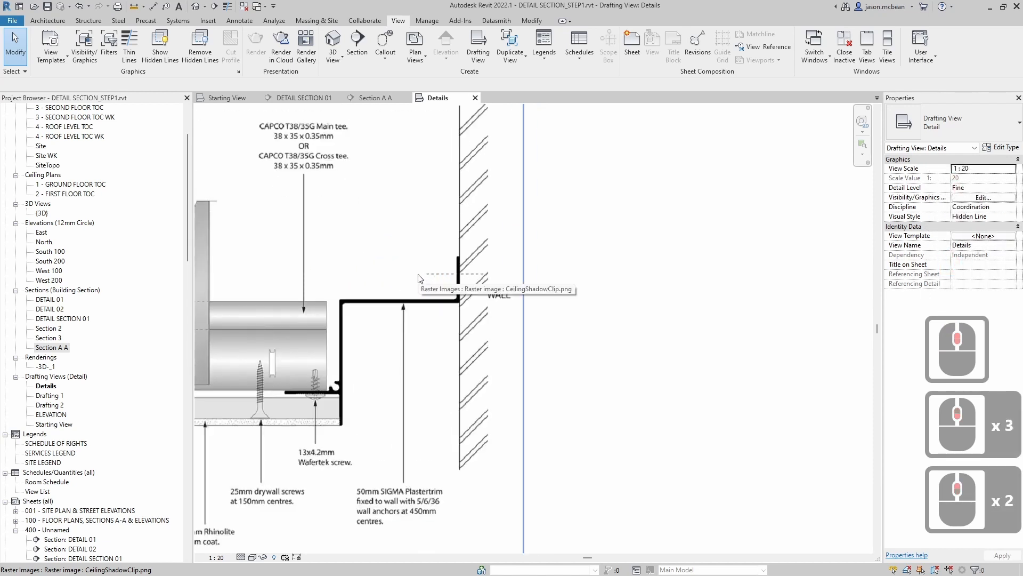
middle_click_drag(605, 264, 615, 226)
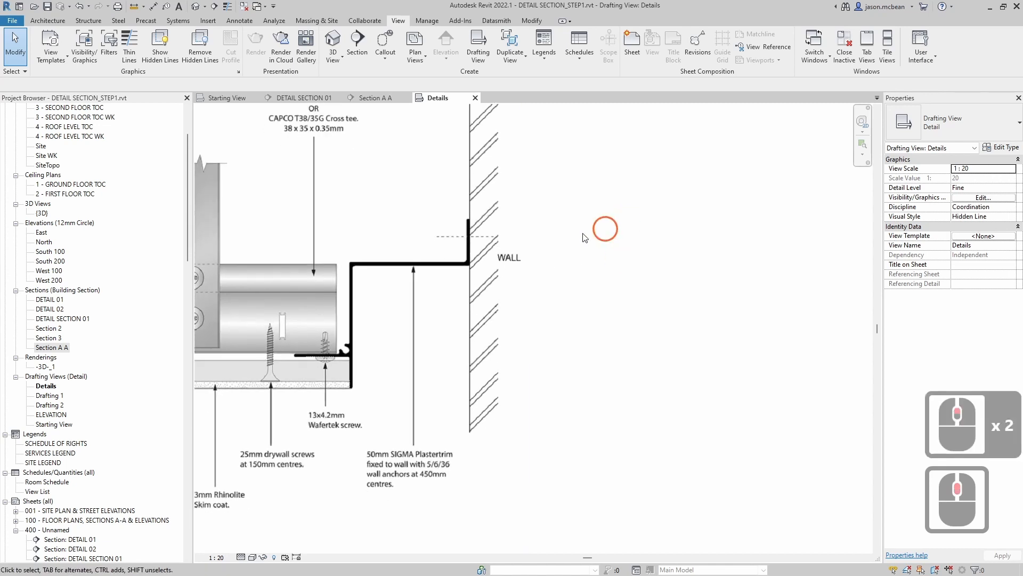
scroll(356, 275, "up", 2)
scroll(356, 275, "up", 3)
middle_click_drag(357, 430, 377, 339)
scroll(347, 333, "down", 6)
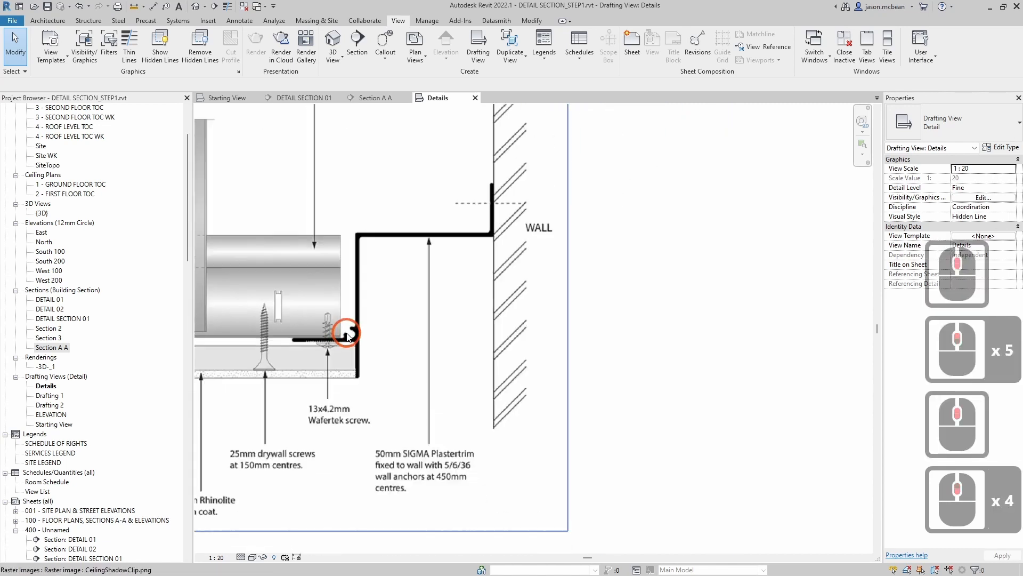
scroll(347, 321, "up", 4)
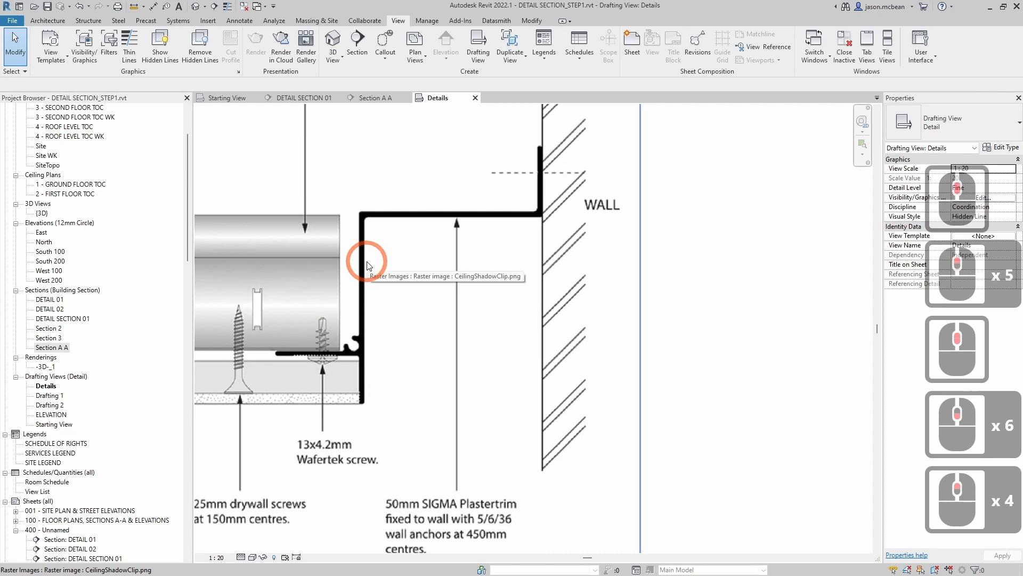
scroll(388, 269, "down", 6)
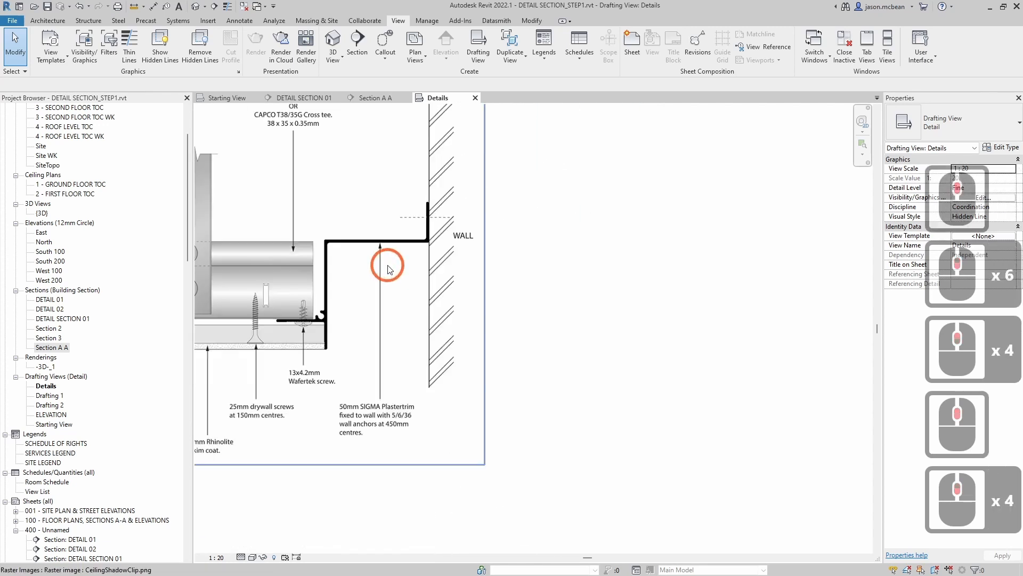
- Trace the plaster trim with detail lines in line style 3: the vertical leg, a horizontal leg about 50 mm long and a 20 mm upstand
left_click(240, 21)
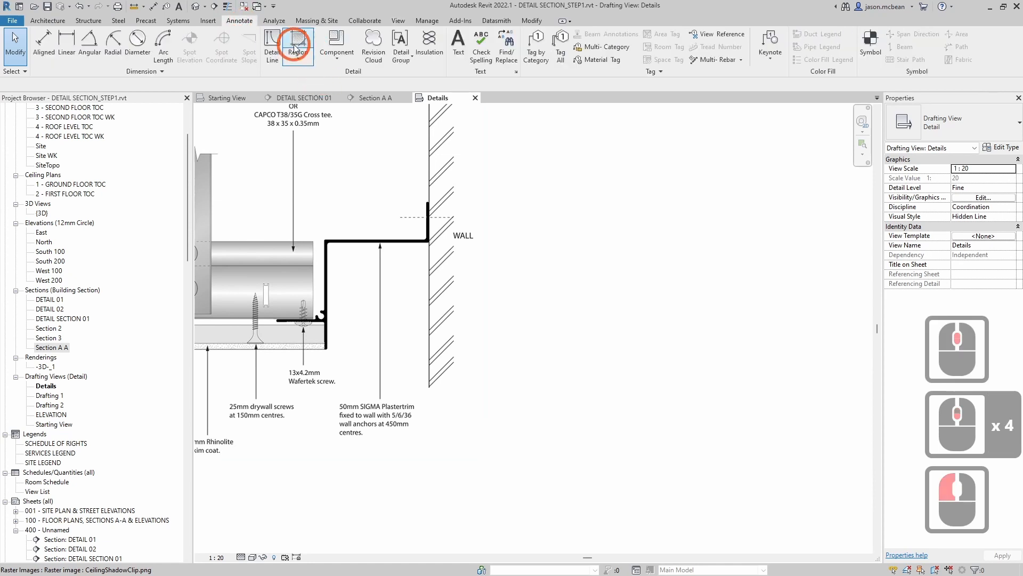
left_click(272, 45)
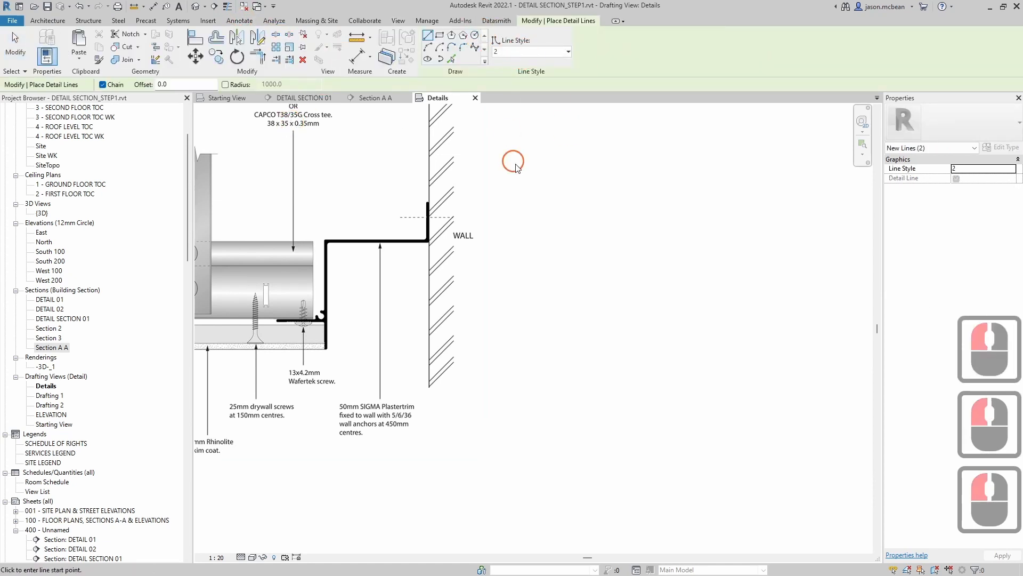
left_click(527, 52)
scroll(524, 213, "down", 8)
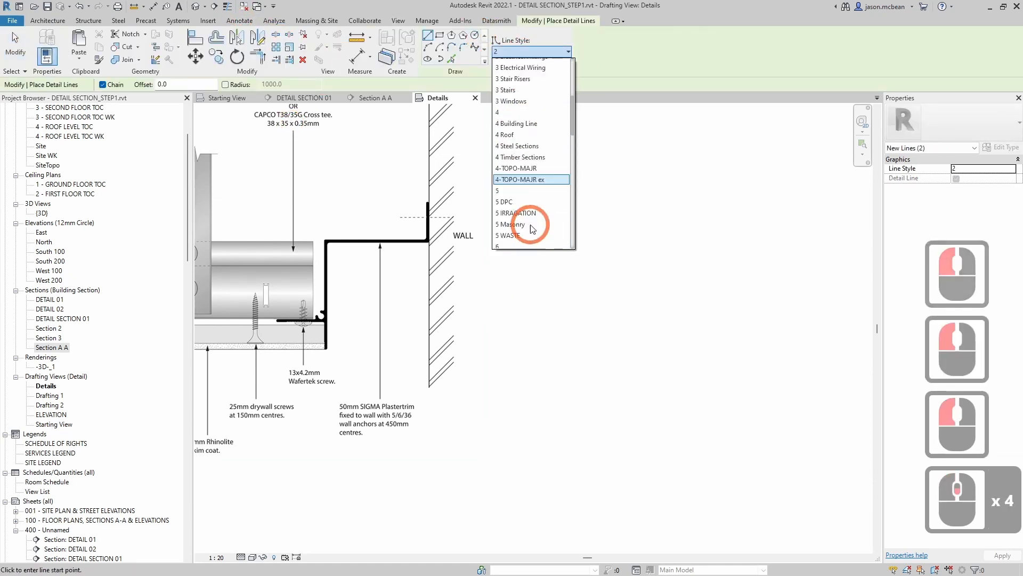
scroll(538, 159, "up", 4)
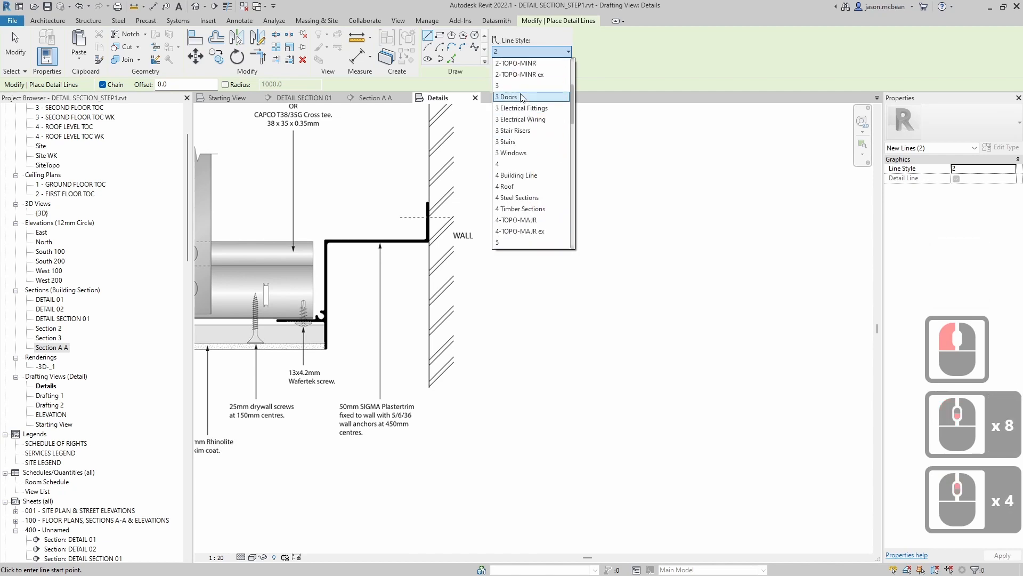
left_click(514, 91)
scroll(319, 320, "up", 4)
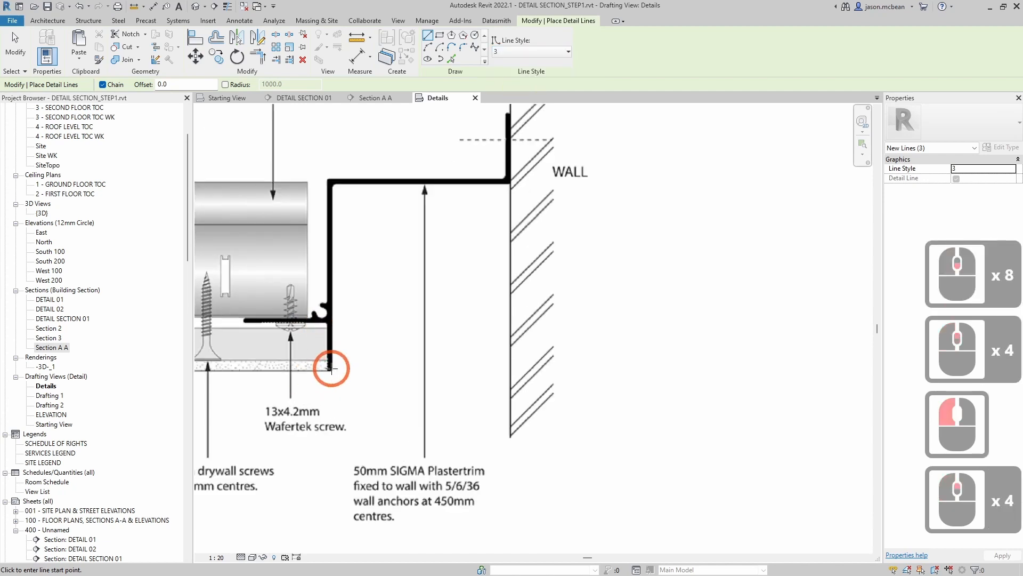
left_click(330, 367)
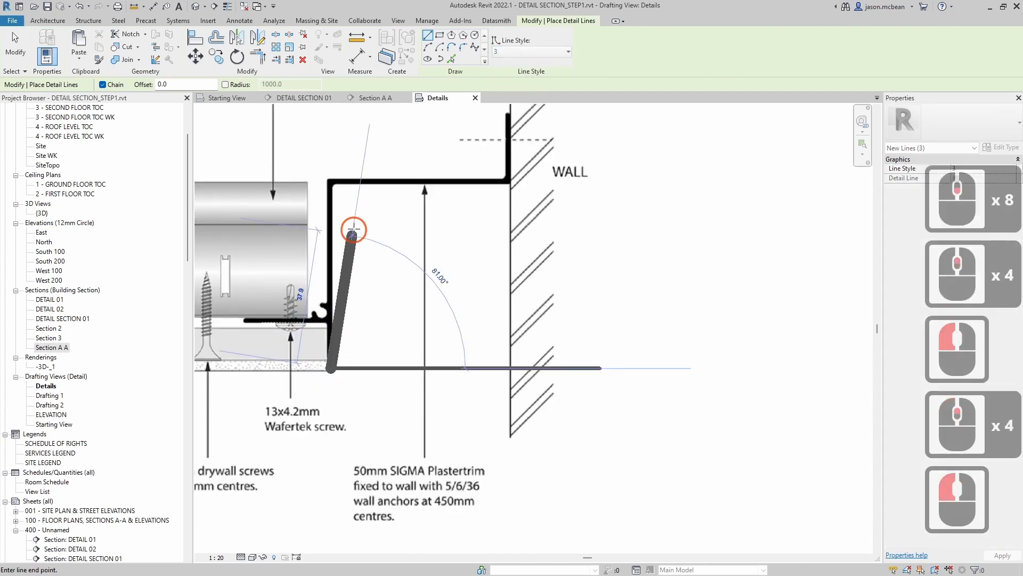
left_click(330, 182)
left_click(507, 180)
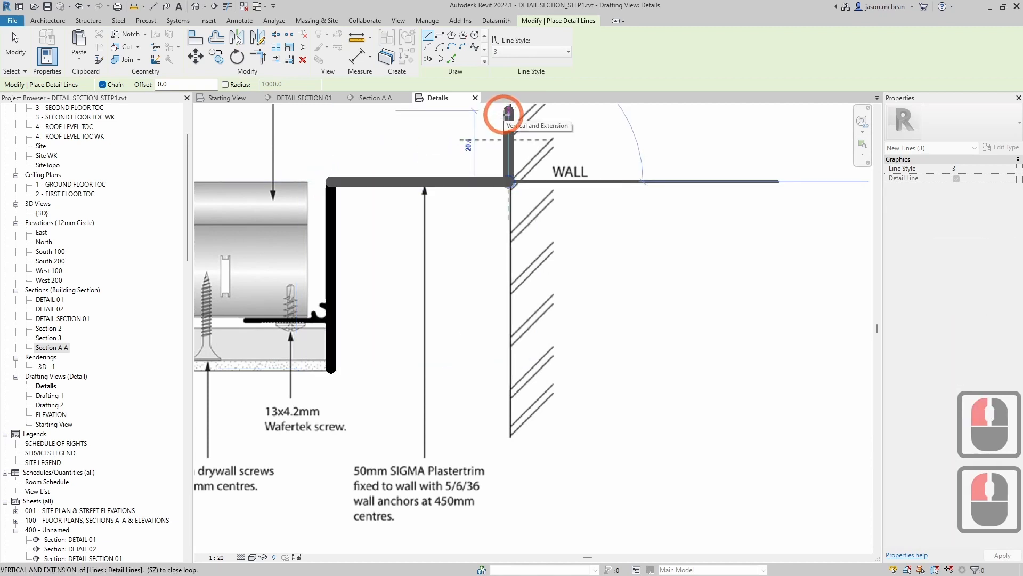
type("20")
key("Return")
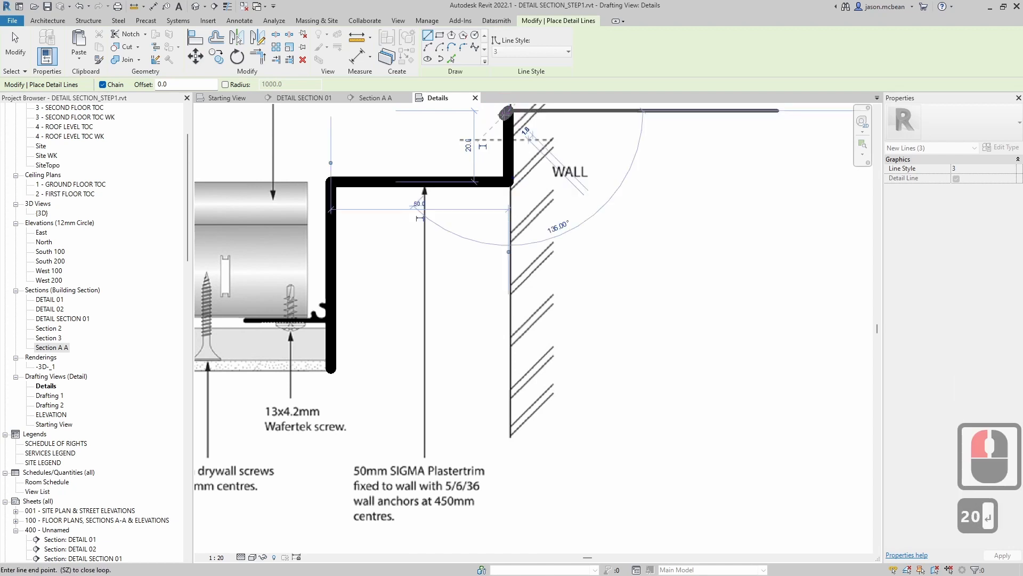
key("Escape")
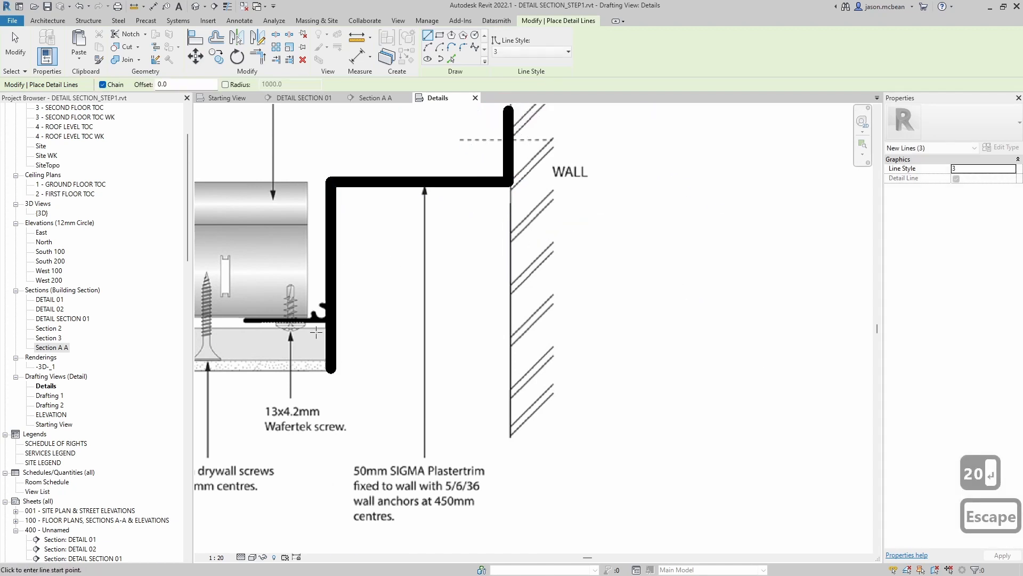
- Draw a 25 mm horizontal detail line for the trim's screw flange, running from the vertical leg towards the ceiling board
left_click(329, 317)
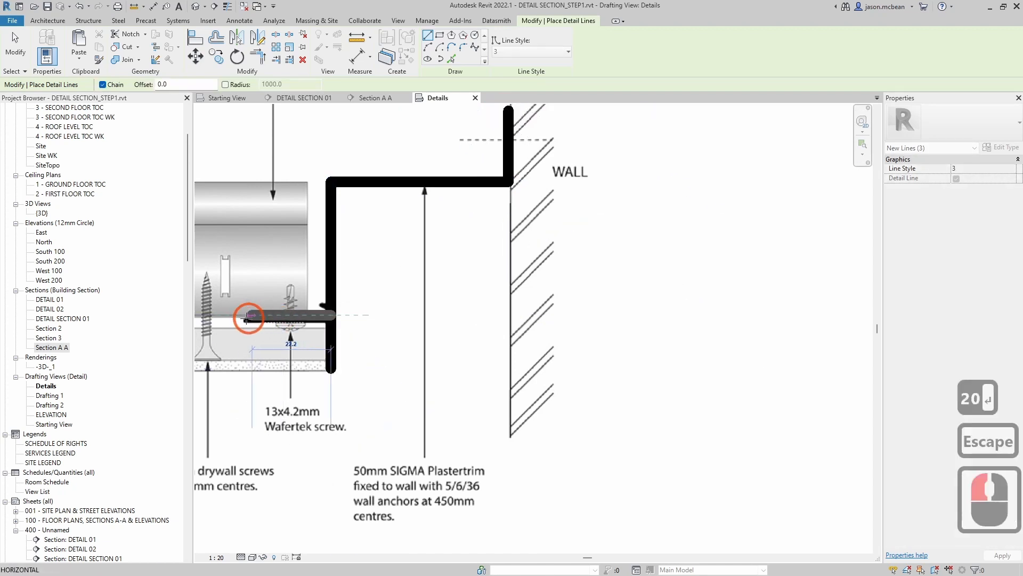
type("25")
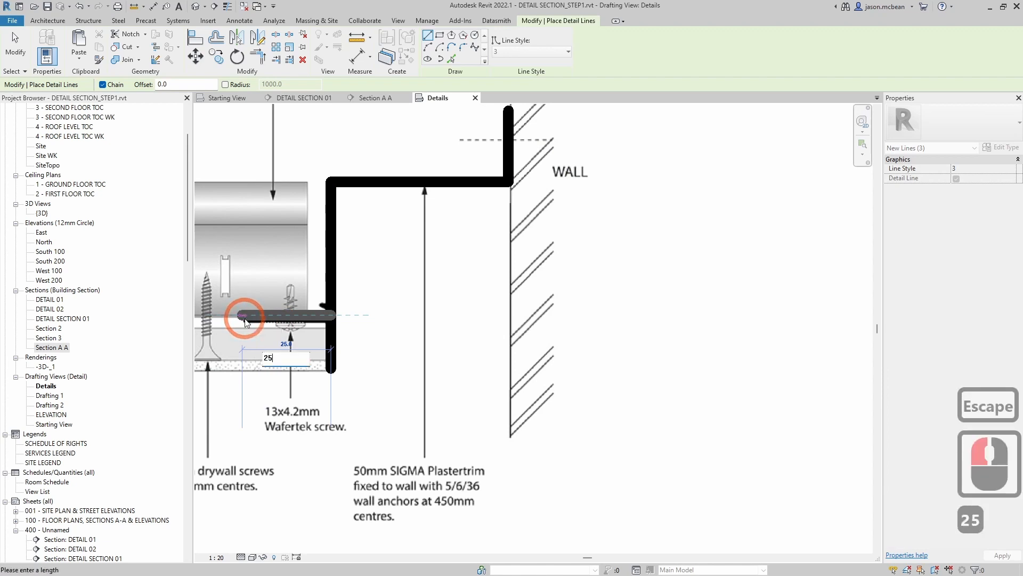
key("Return")
key("Escape")
scroll(471, 238, "down", 5)
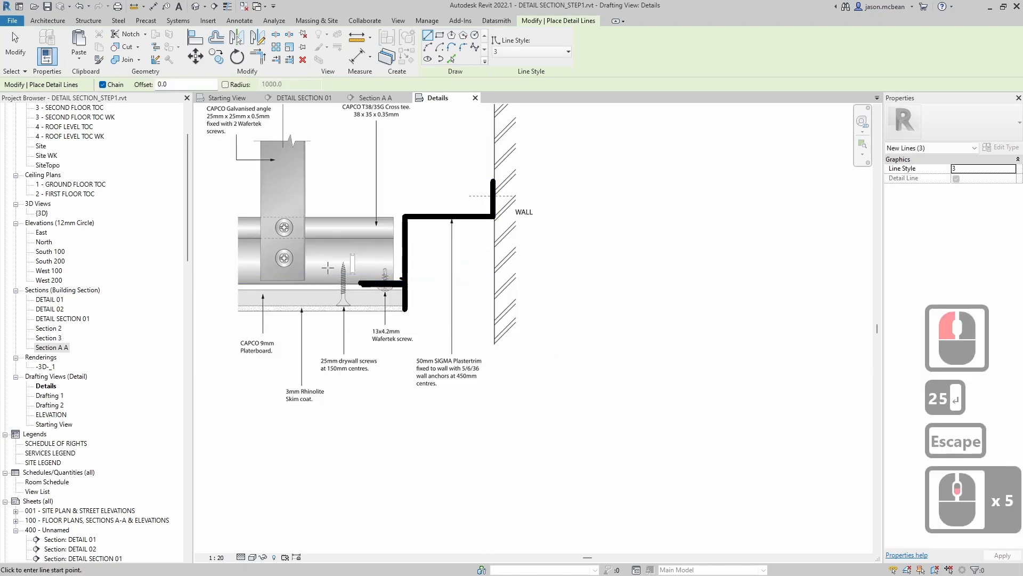
scroll(528, 277, "up", 11)
scroll(523, 289, "down", 5)
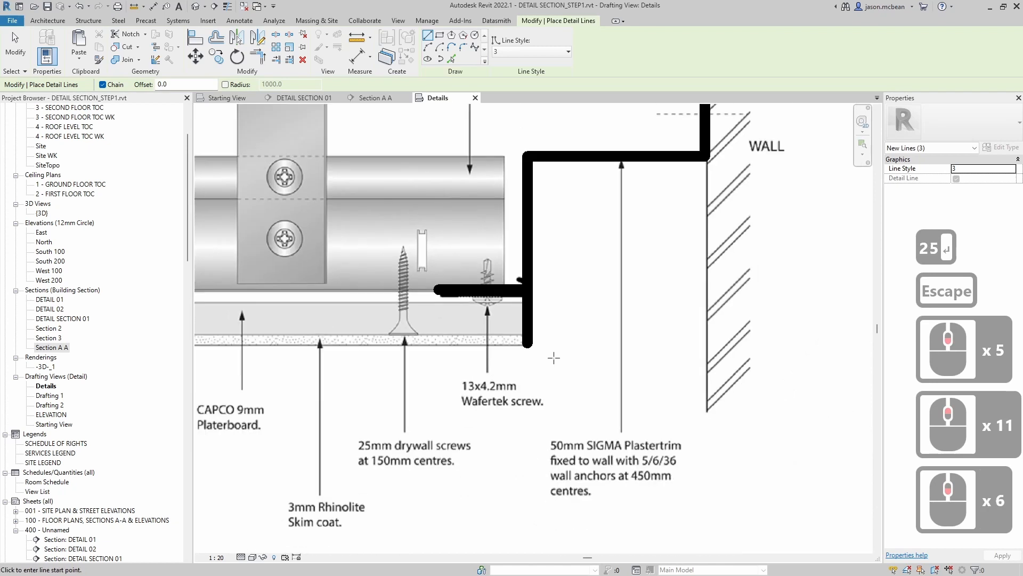
key("Escape")
- Set the screw flange line 16 mm above the lower end of the trim's vertical leg
scroll(448, 491, "up", 1)
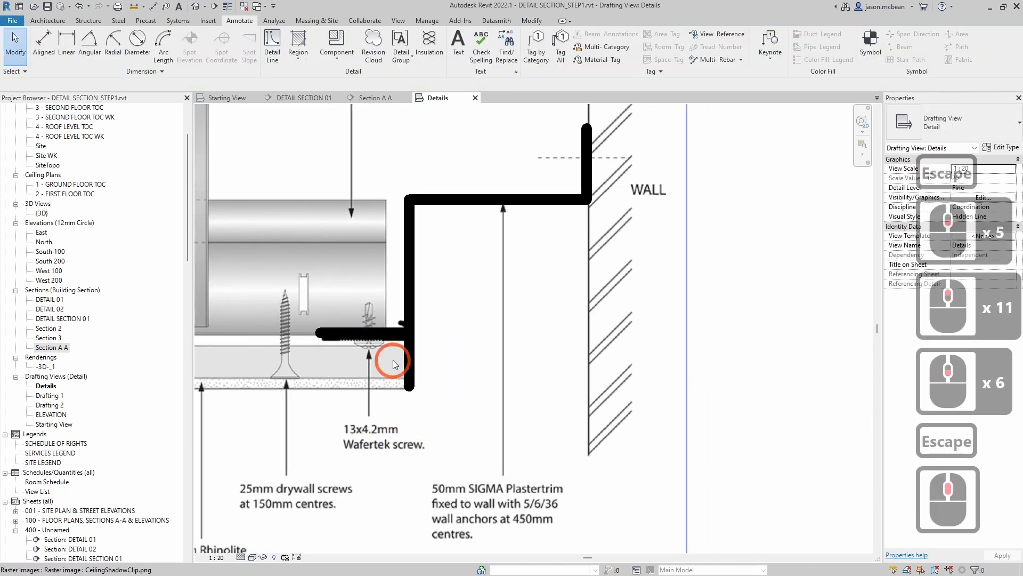
left_click(375, 333)
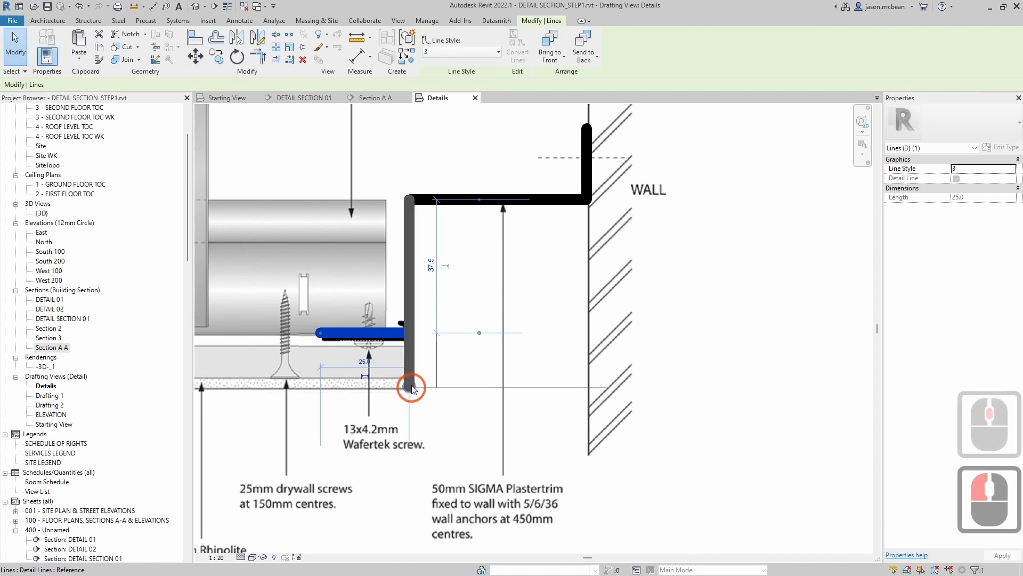
left_click_drag(412, 385, 411, 385)
left_click(429, 361)
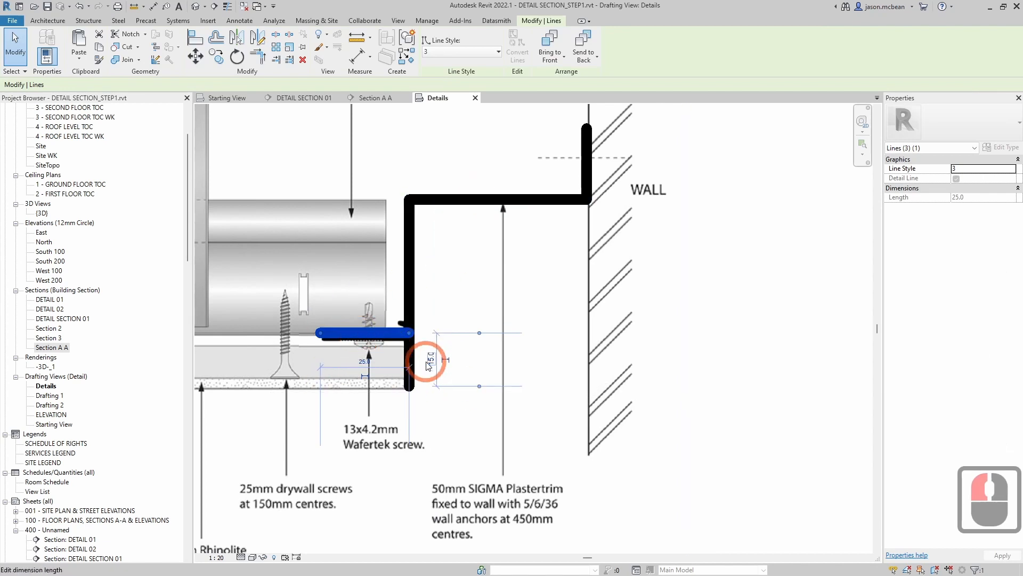
left_click(443, 360)
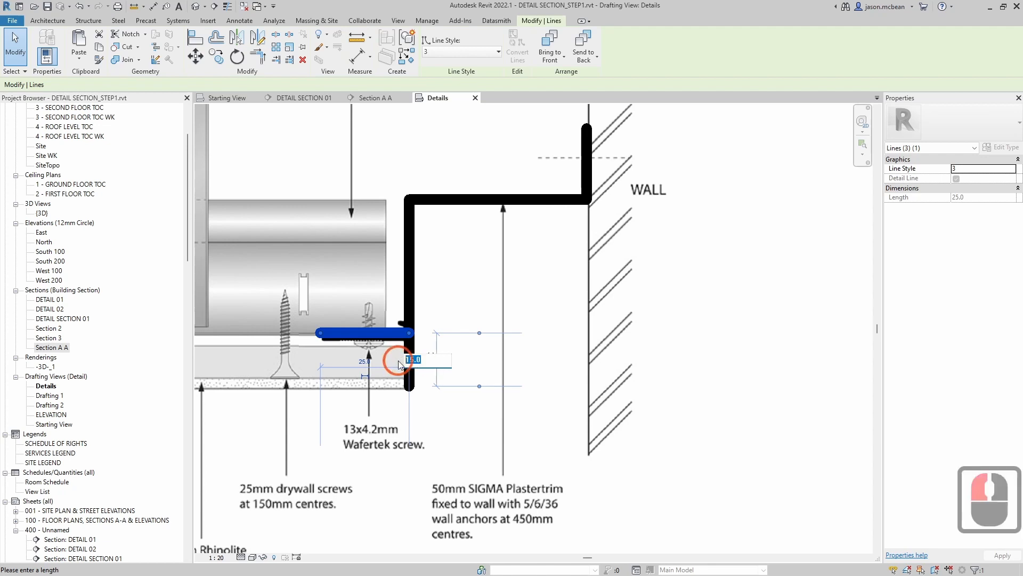
type("16")
key("Return")
left_click(438, 305)
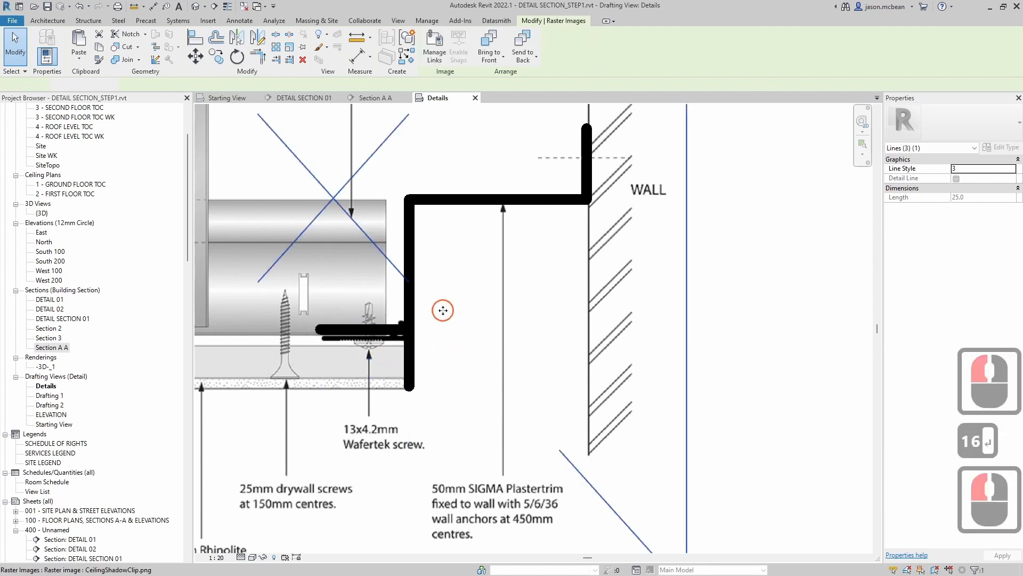
scroll(468, 354, "down", 4)
key("Escape")
- Temporarily hide the ceiling detail image so only the traced detail lines show in the view
scroll(508, 231, "up", 4)
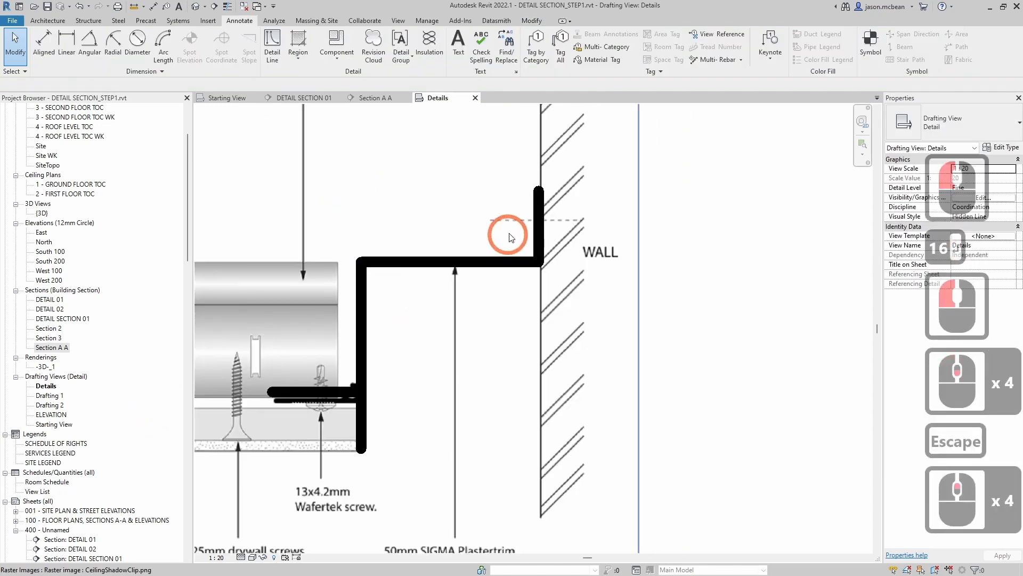
scroll(605, 390, "down", 11)
scroll(570, 254, "up", 3)
left_click(529, 246)
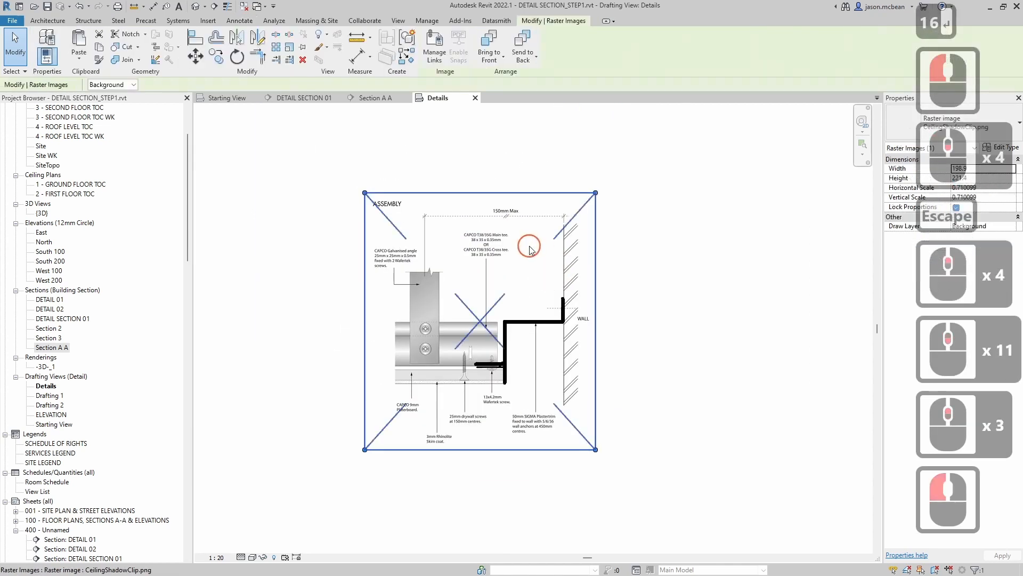
left_click(263, 557)
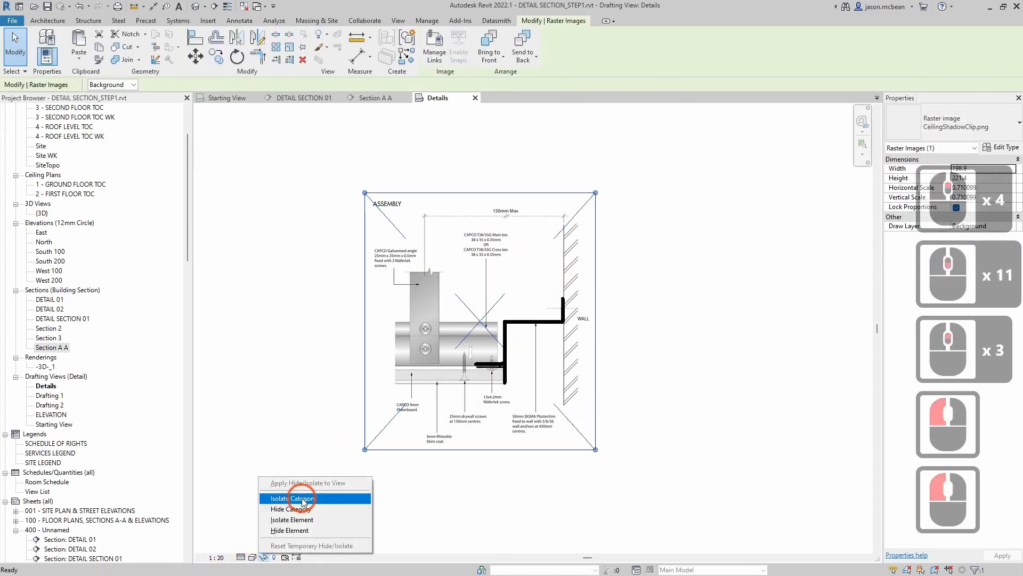
left_click(290, 530)
left_click(530, 326)
- Add aligned dimensions for the trim's upstand height beside the profile and its horizontal leg length above it
scroll(532, 340, "up", 6)
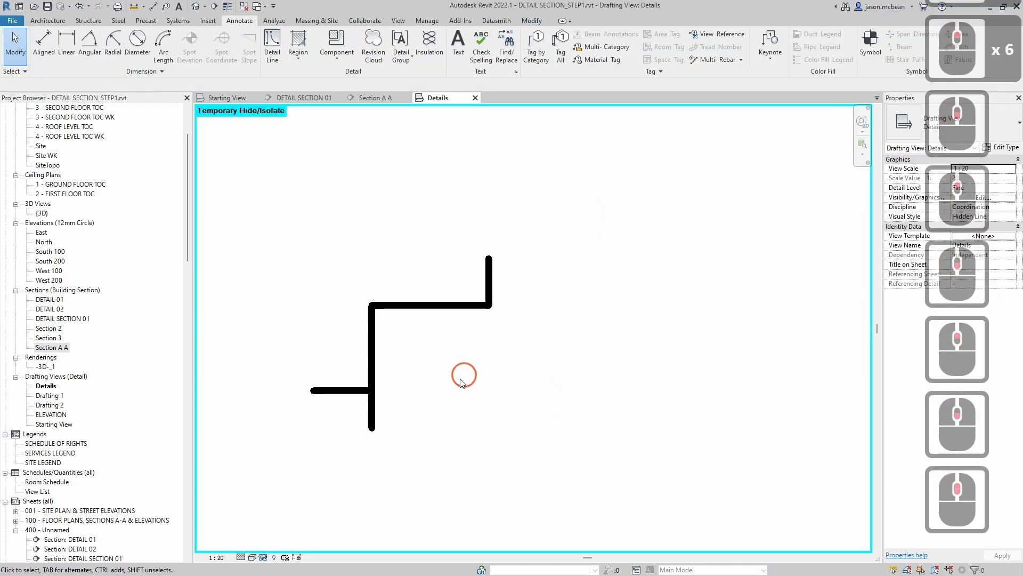
left_click(455, 304)
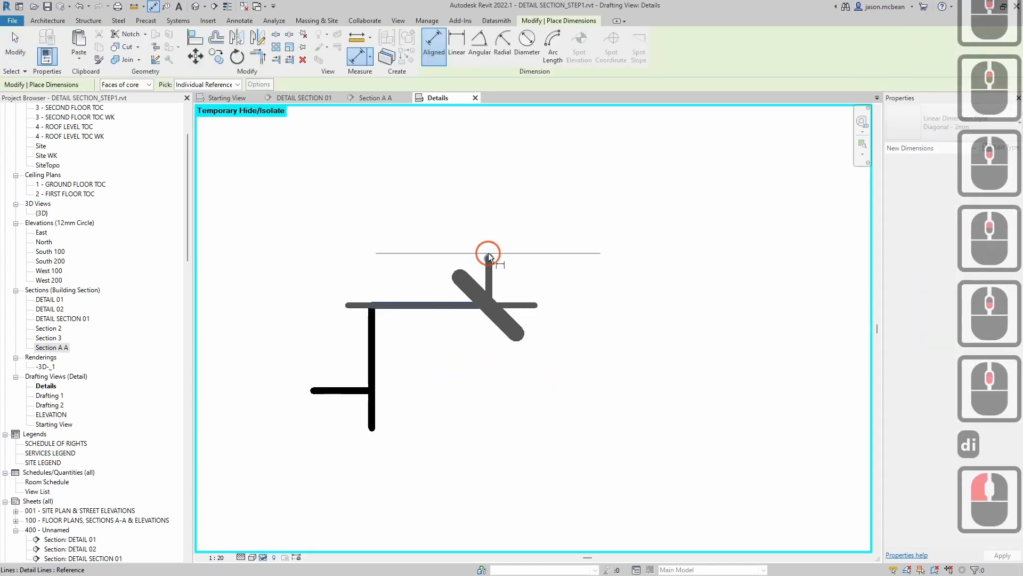
left_click(488, 256)
left_click(676, 271)
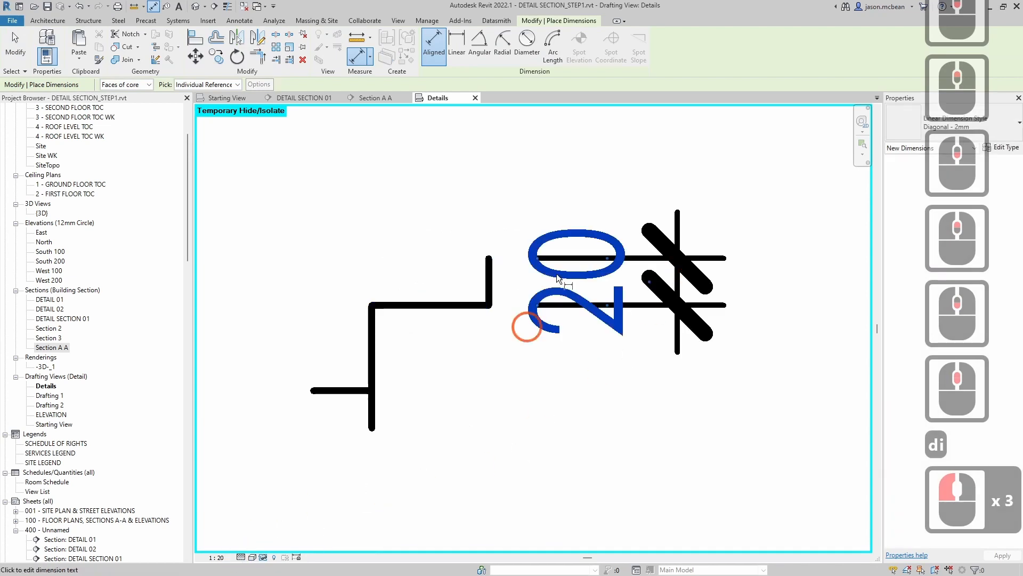
left_click(373, 343)
left_click(488, 274)
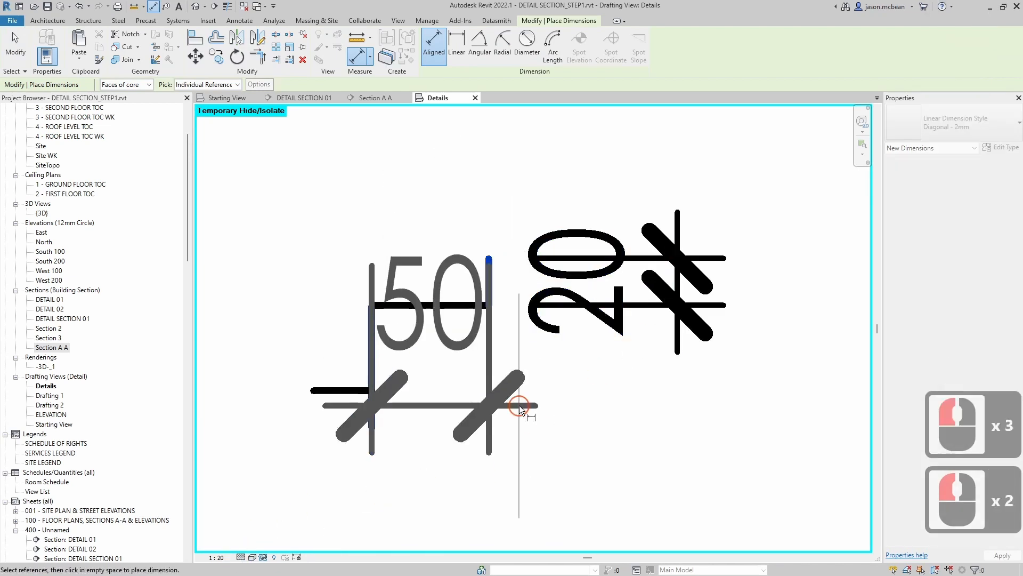
scroll(519, 409, "down", 5)
left_click(520, 228)
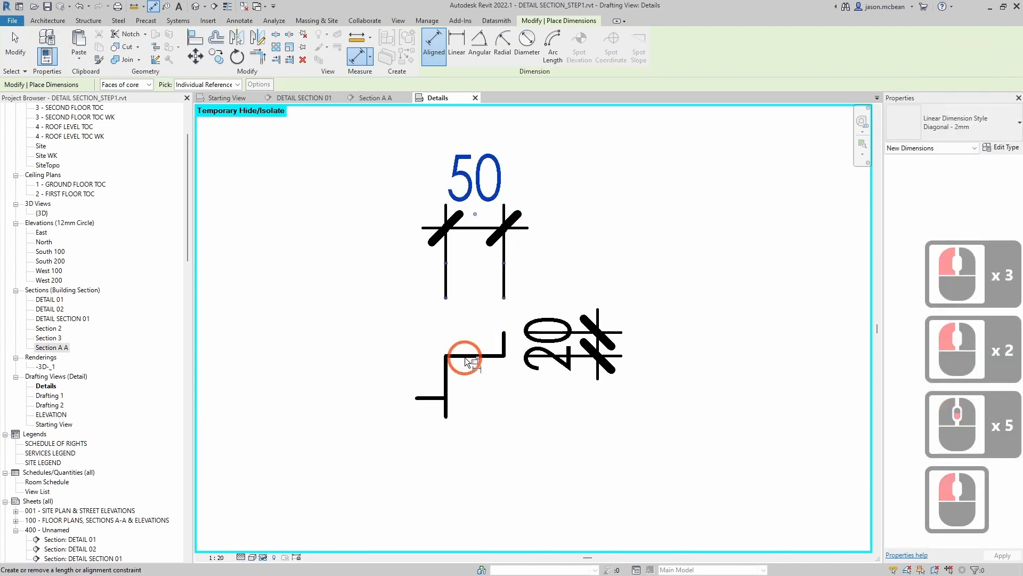
- Add aligned dimensions beside the profile for the vertical leg's height and for the distance from horizontal leg to screw flange
left_click(465, 356)
left_click(446, 417)
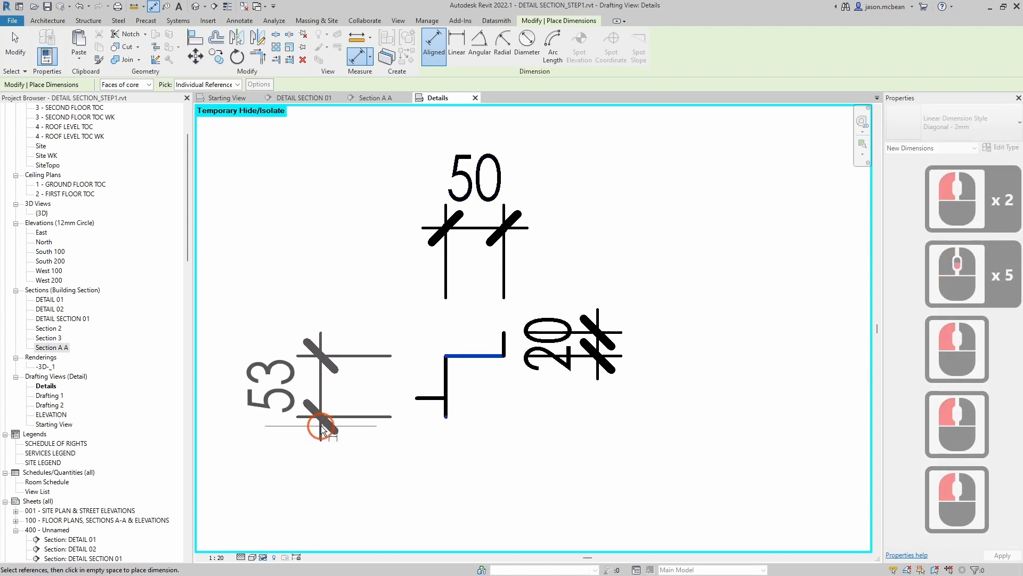
left_click(322, 426)
left_click(433, 397)
left_click(457, 355)
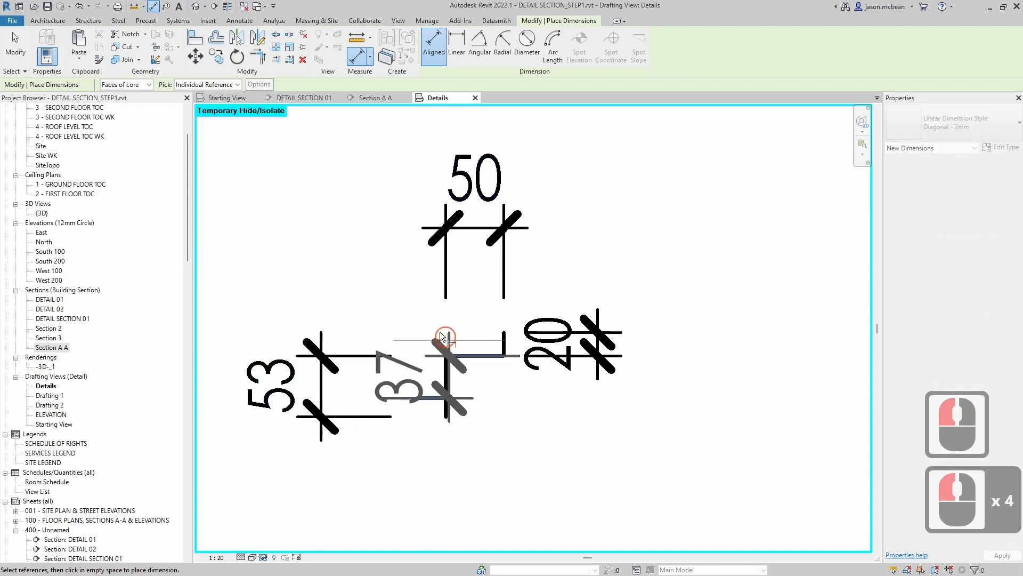
left_click(382, 294)
key("Escape")
key("Escape")
- Set the view scale of the Details drafting view to 1:1
scroll(420, 455, "up", 4)
scroll(559, 354, "down", 6)
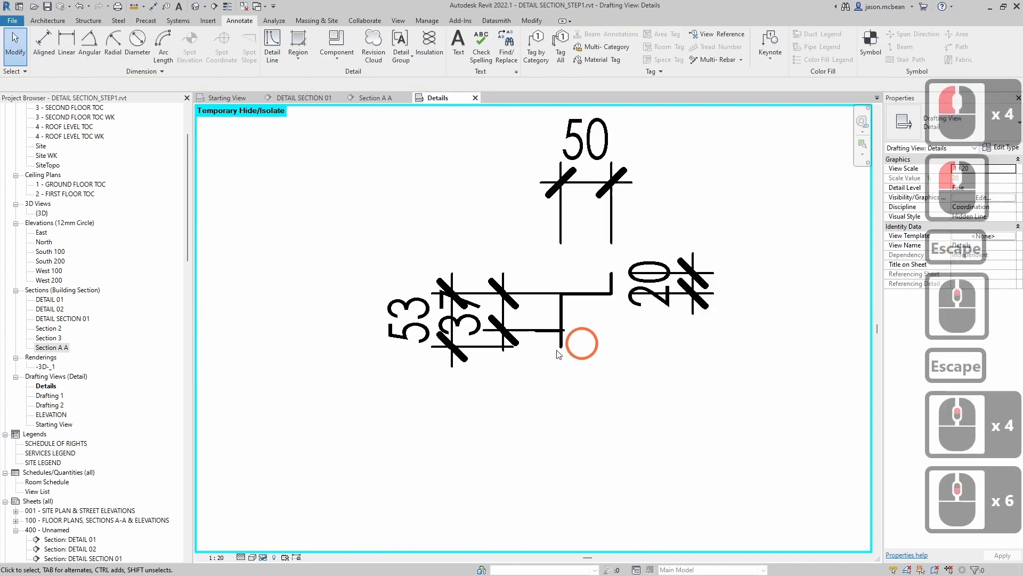
middle_click_drag(559, 354, 394, 409)
left_click(219, 557)
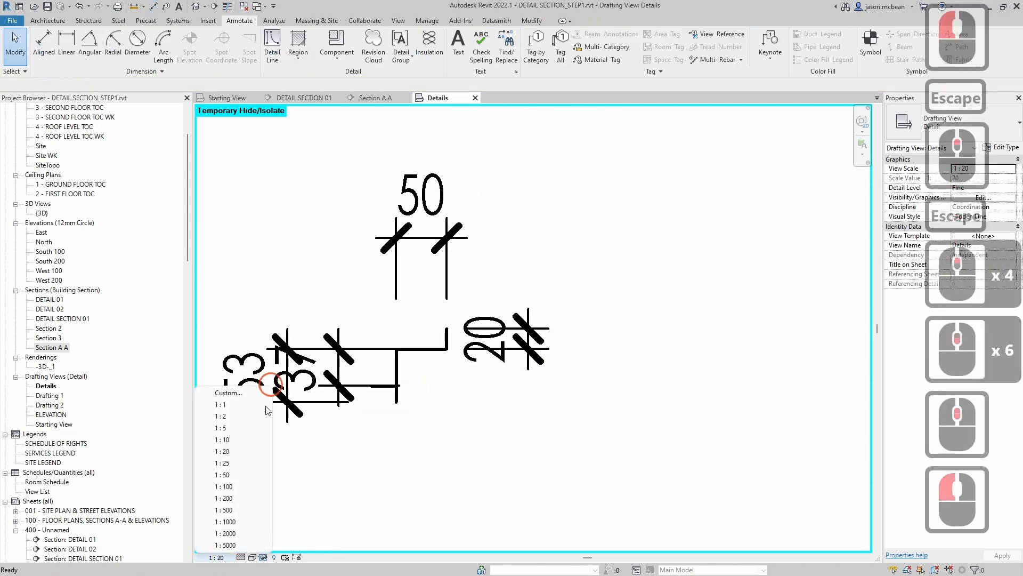
left_click(221, 405)
- Move the vertical leg's dimension closer to the flange dimension and the horizontal leg's dimension closer to the profile
scroll(343, 365, "up", 5)
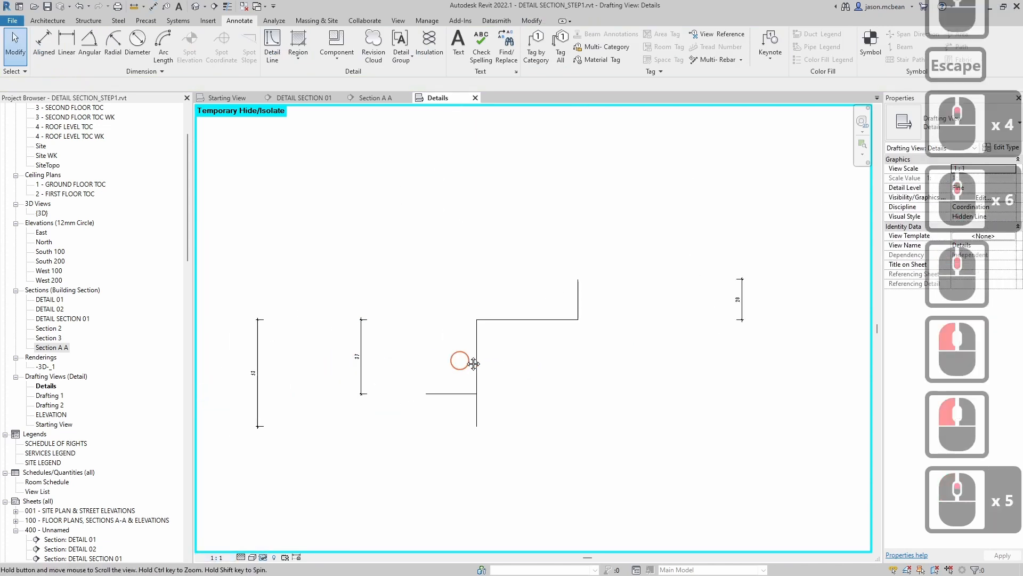
left_click_drag(262, 331, 341, 339)
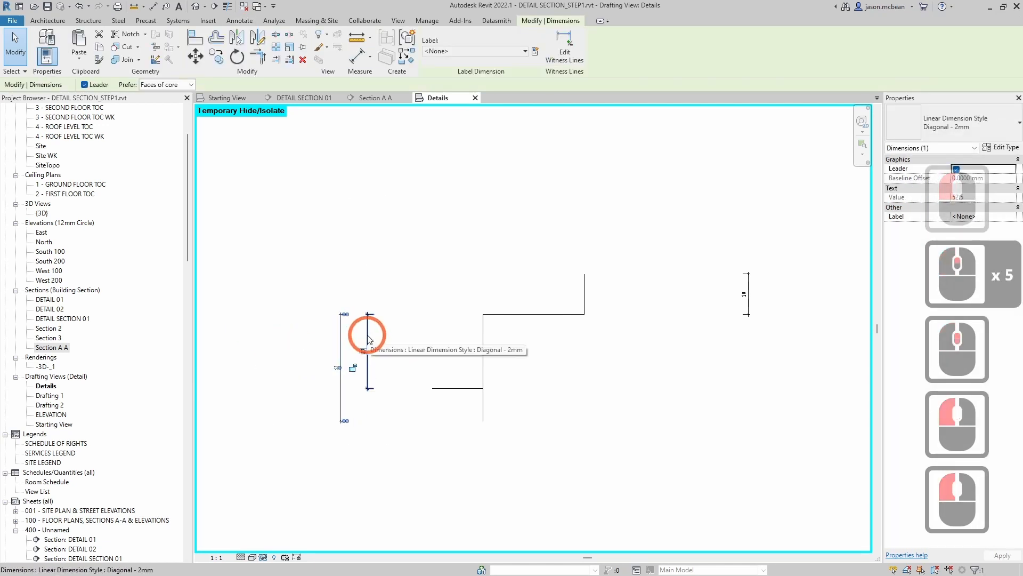
left_click(433, 331)
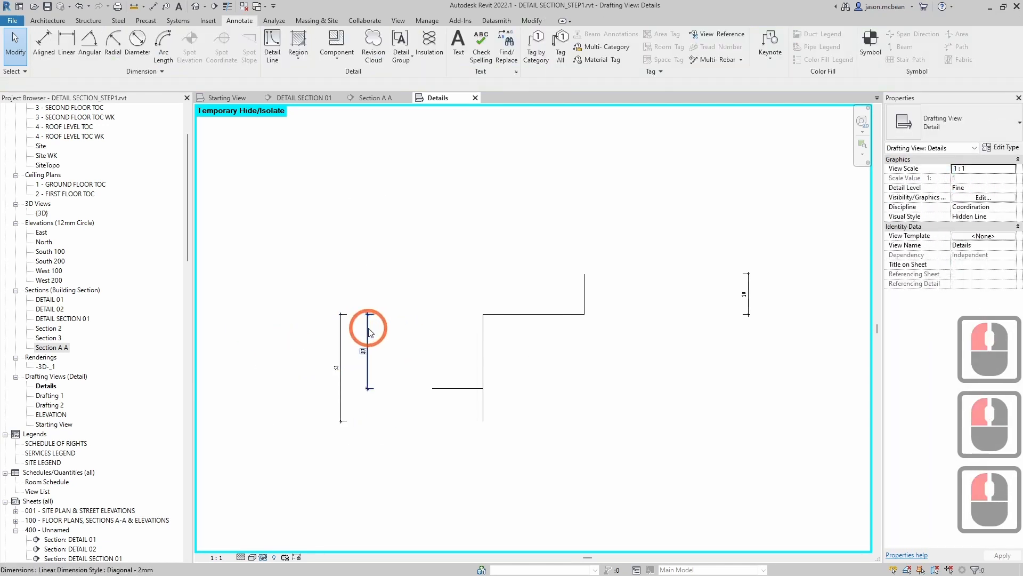
middle_click_drag(589, 251, 566, 315)
scroll(533, 250, "down", 3)
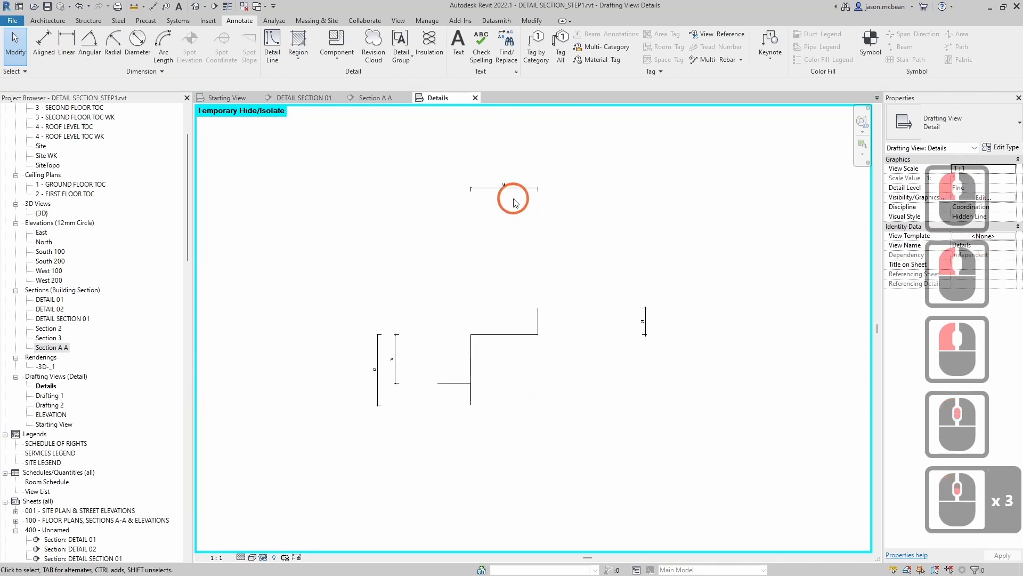
left_click(520, 189)
left_click_drag(520, 191, 514, 293)
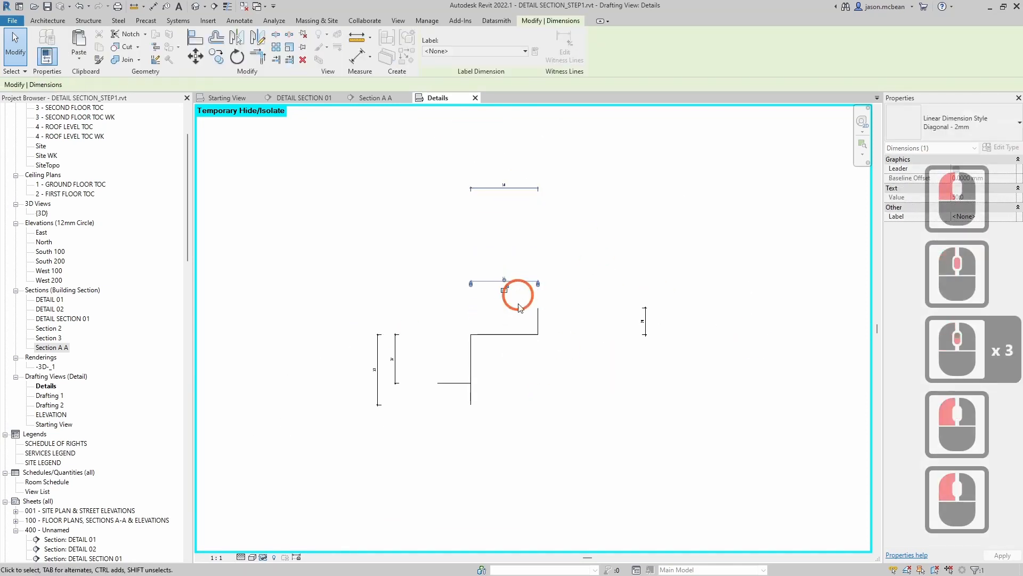
scroll(566, 257, "up", 4)
- Set the trim's horizontal leg length to 50 mm through its dimension with the upstand line selected
left_click(554, 265)
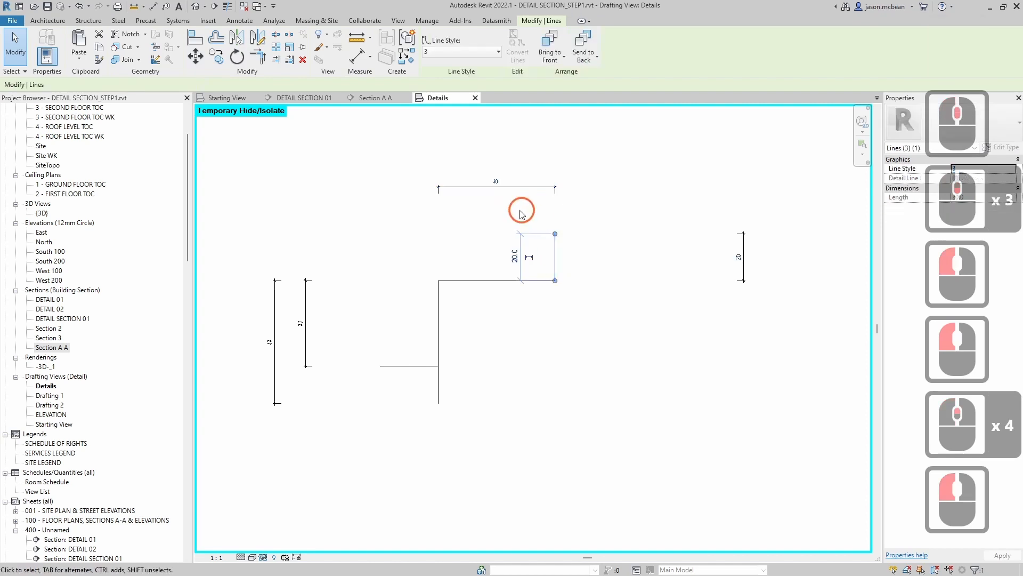
left_click(494, 179)
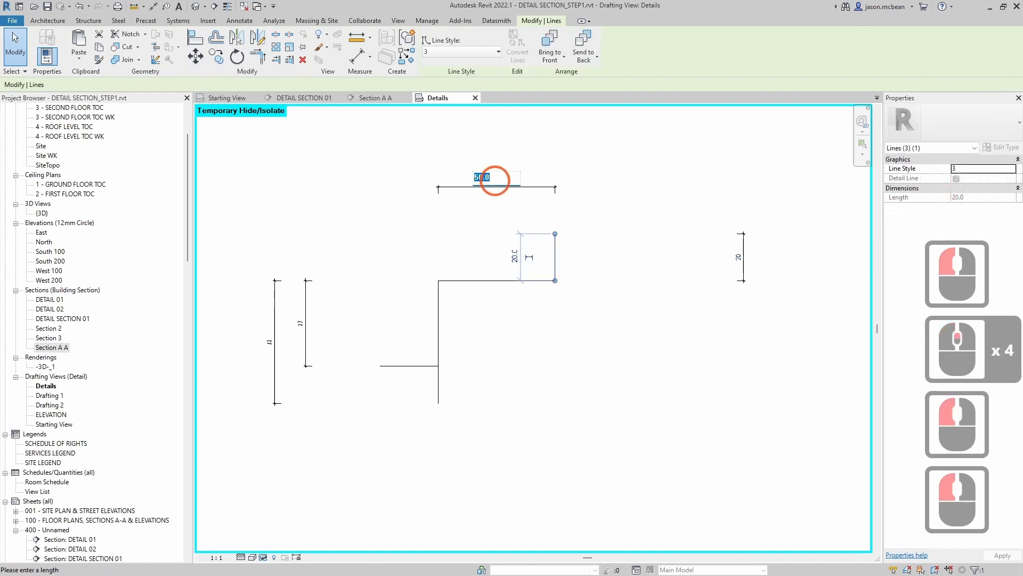
type("50")
key("Return")
left_click(551, 305)
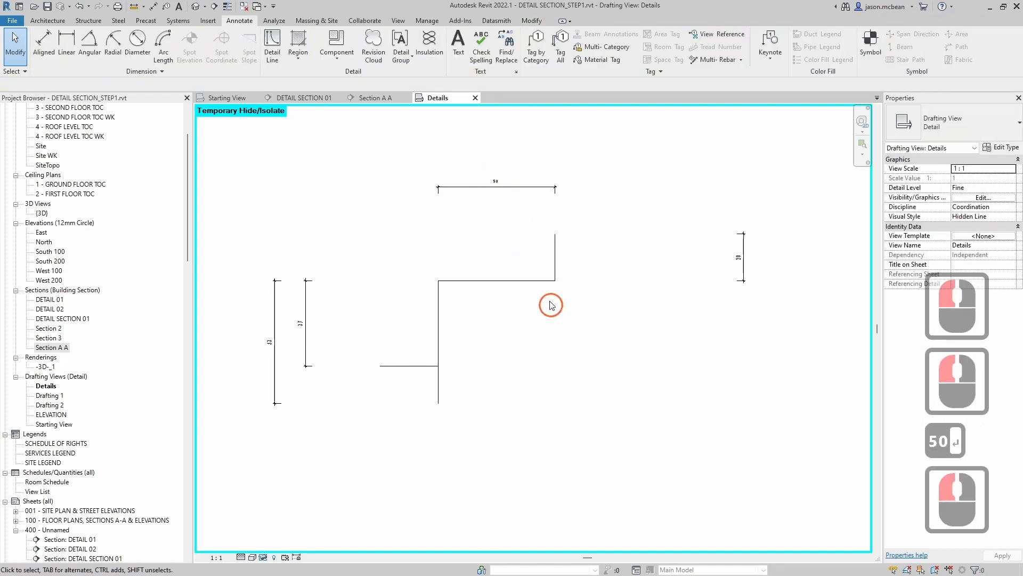
- Set the trim's vertical leg height to 50 mm through its dimension with the vertical detail line selected
left_click(470, 281)
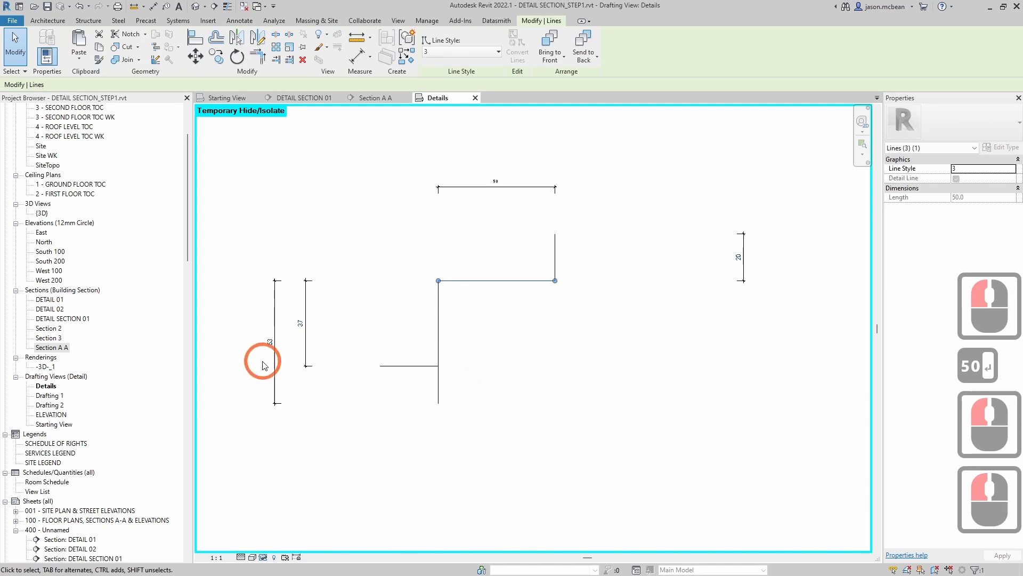
left_click(440, 410)
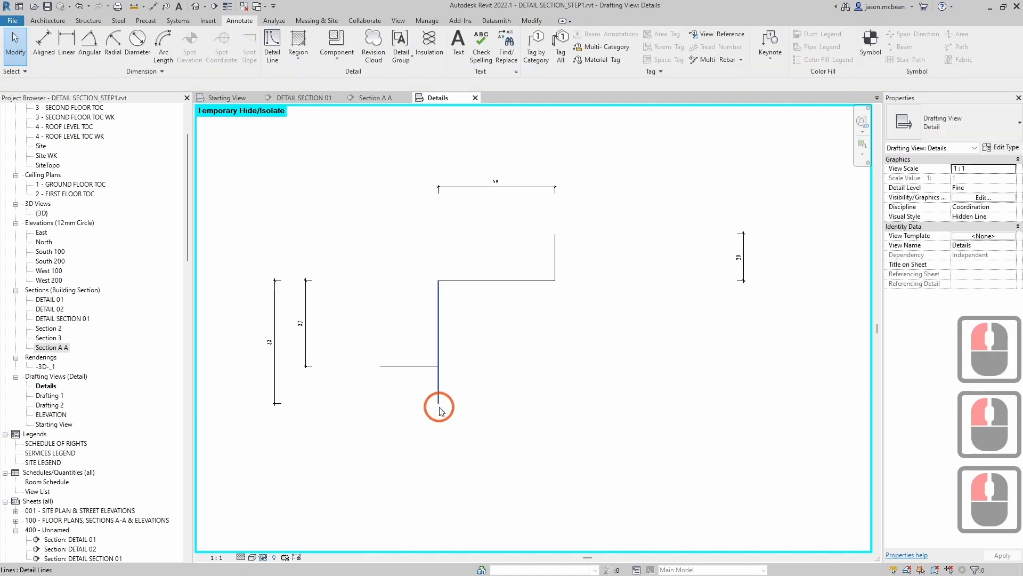
key("Tab")
key("Tab")
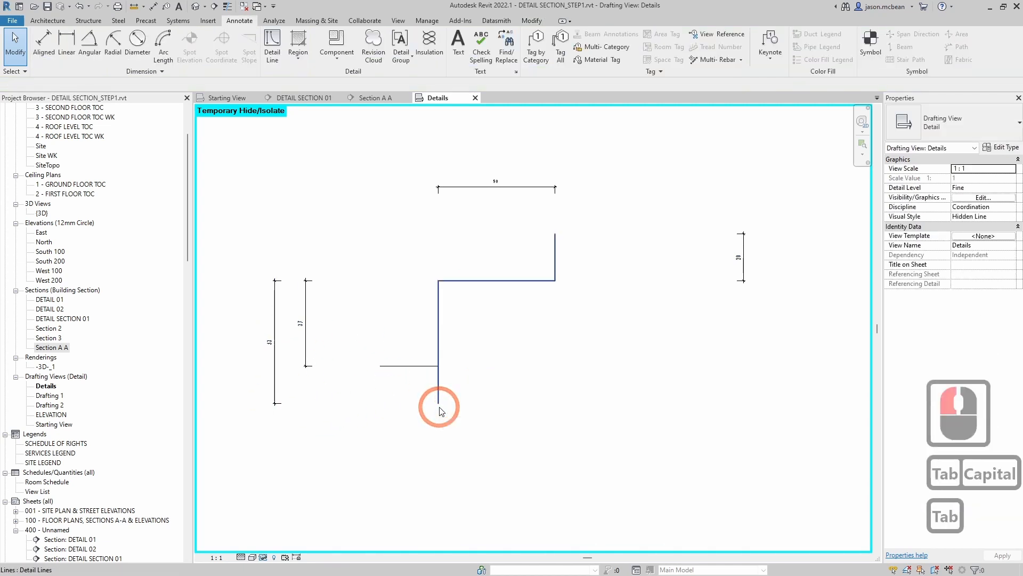
left_click(440, 411)
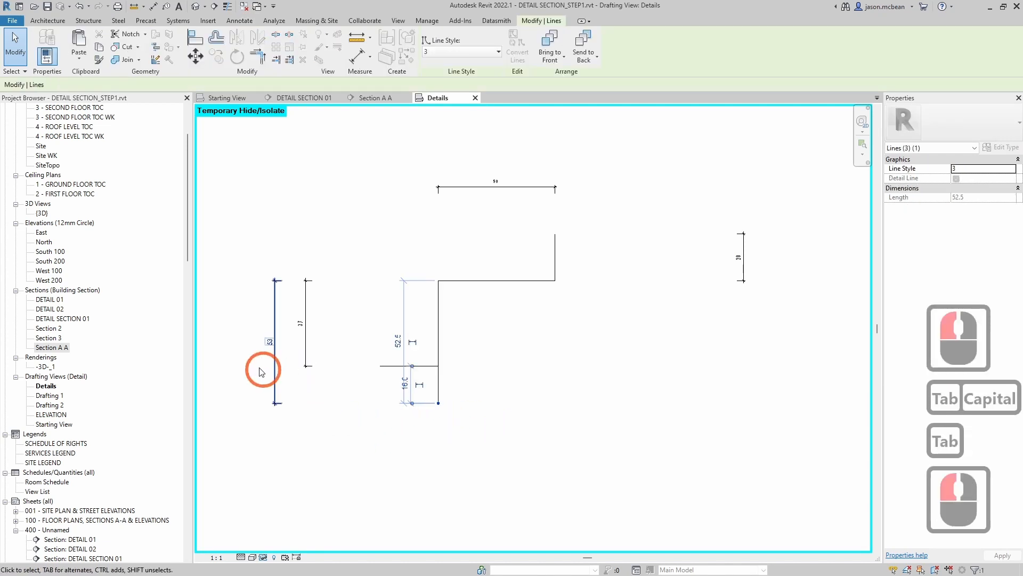
left_click(271, 340)
type("50")
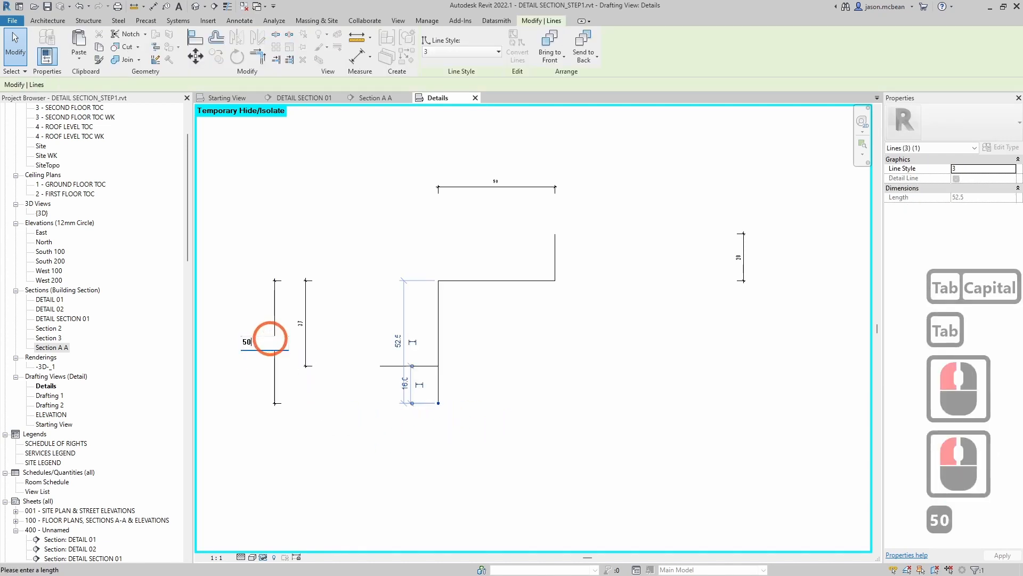
key("Return")
key("Escape")
key("Escape")
- Try to set the screw flange line 18 mm above the lower end of the vertical leg
left_click(425, 366)
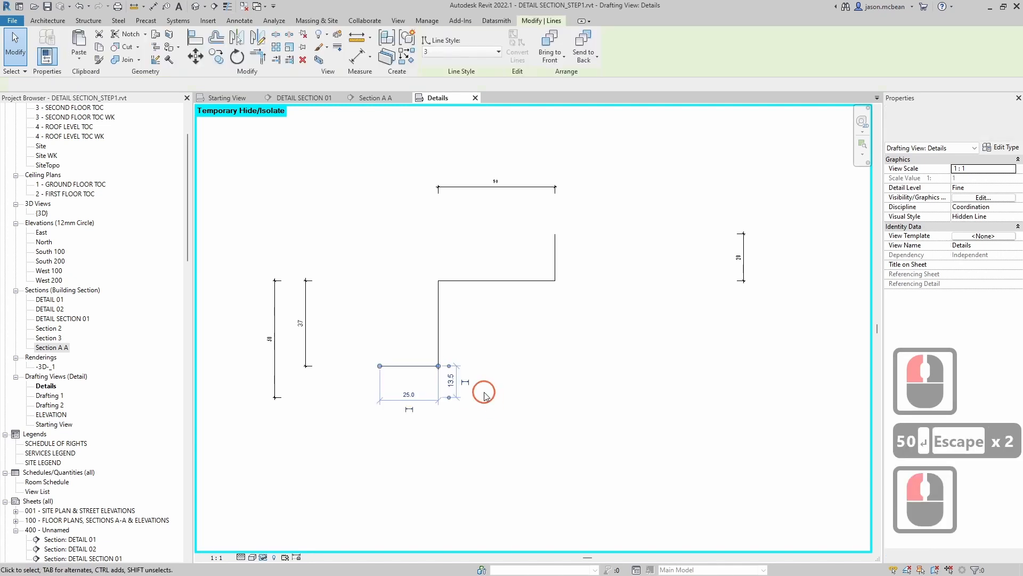
scroll(441, 400, "up", 6)
left_click(471, 359)
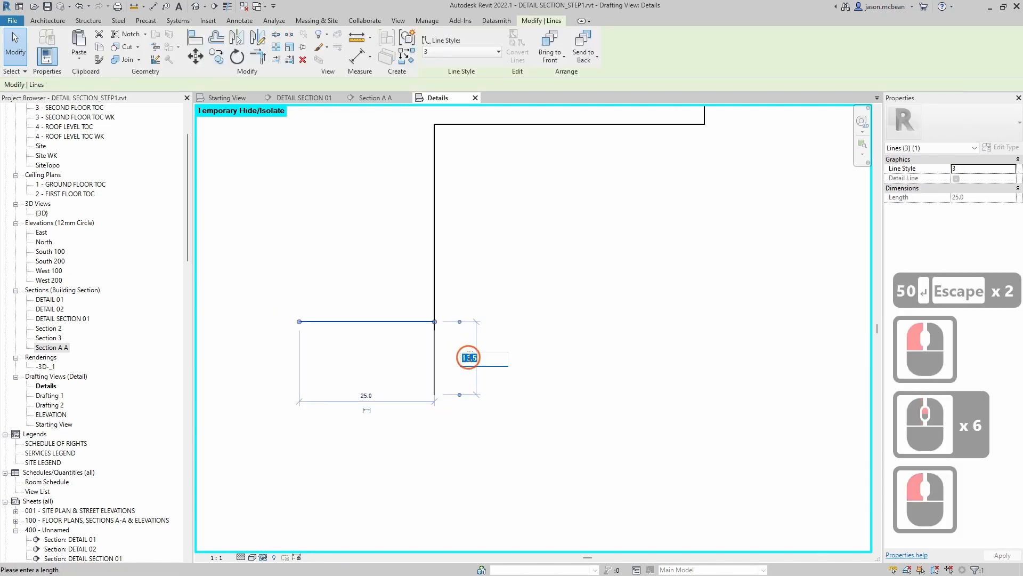
type("16")
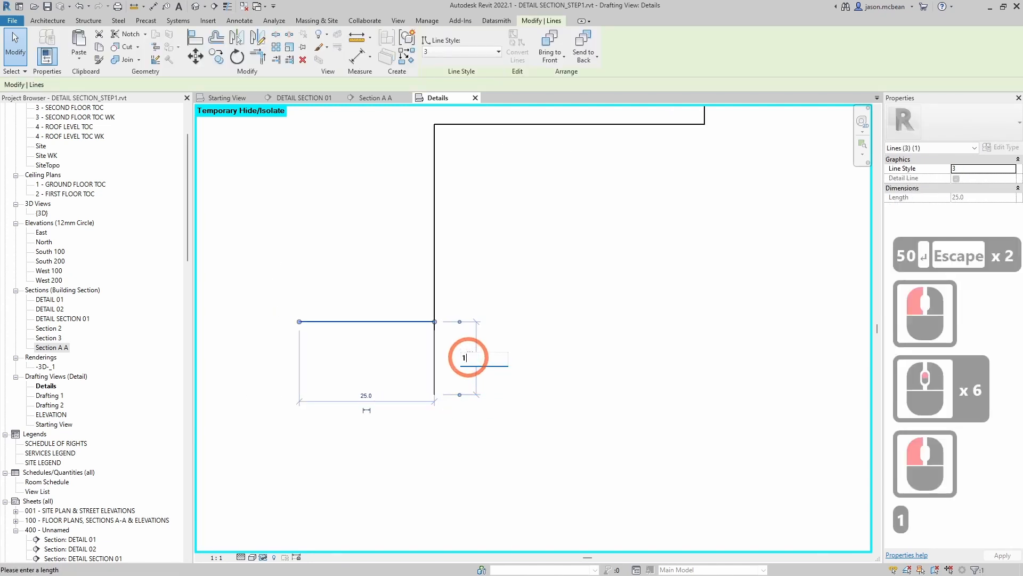
key("BackSpace")
key("BackSpace")
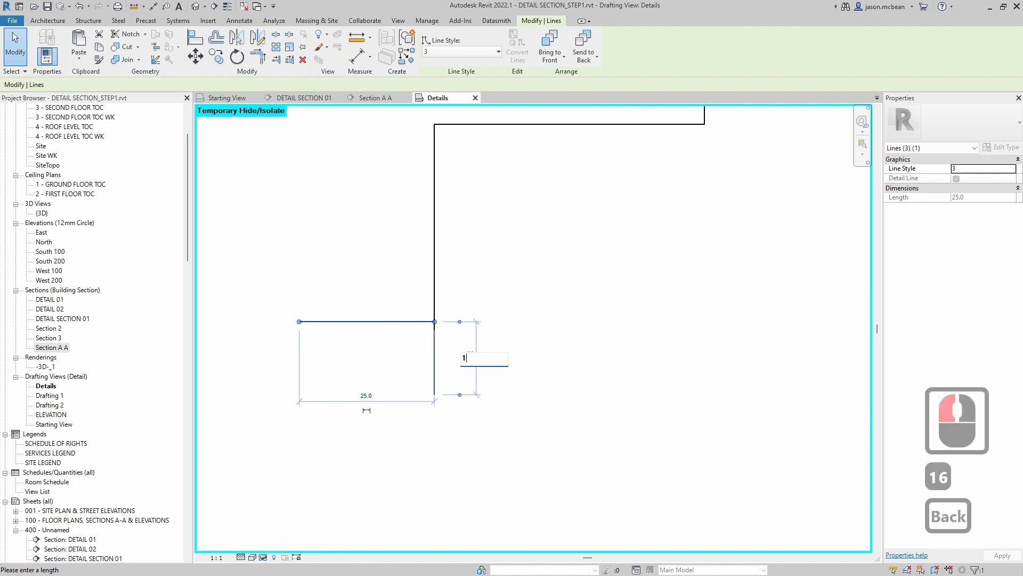
type("18")
key("Return")
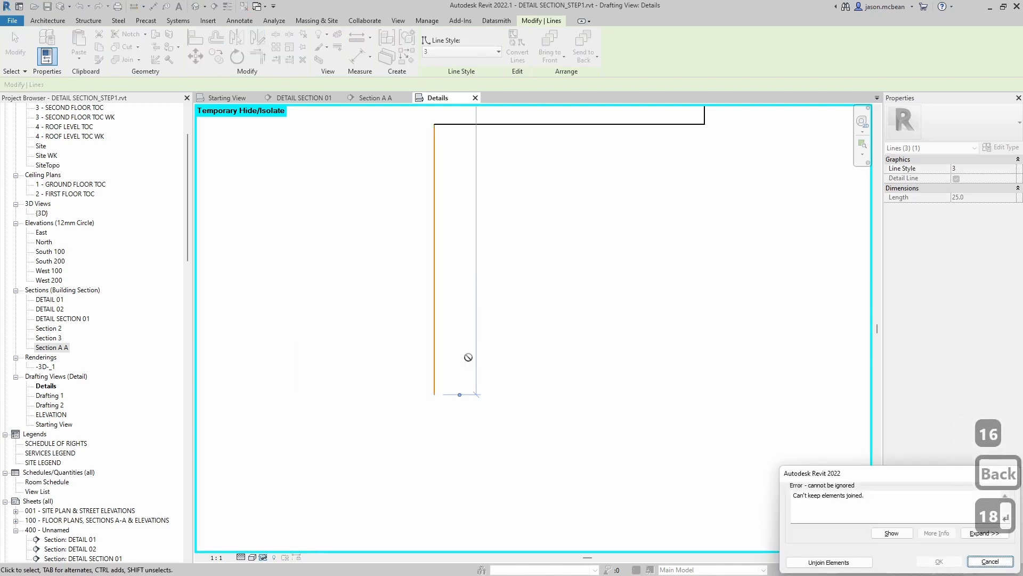
key("Escape")
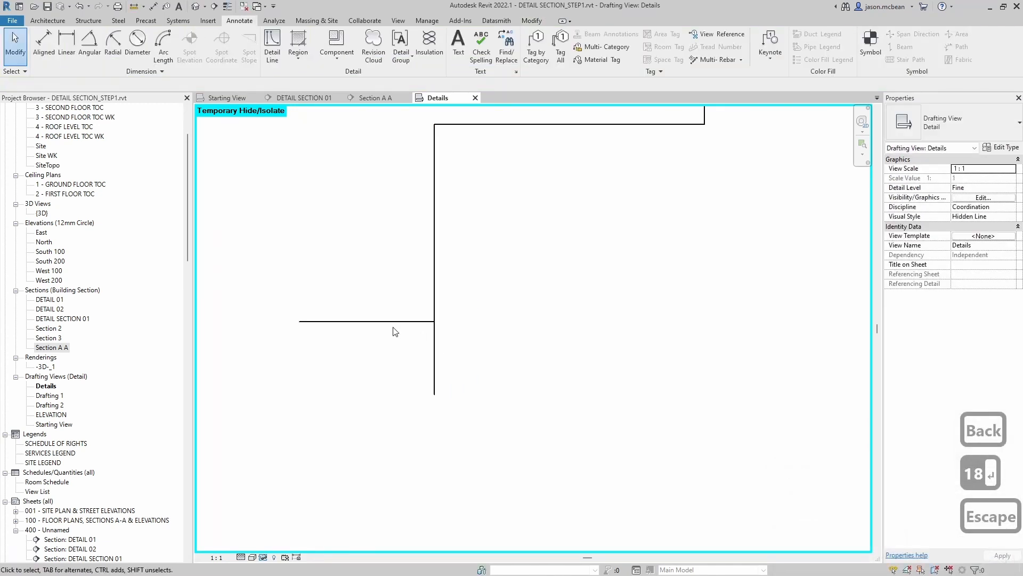
- Set the screw flange line's distance from the lower end of the vertical leg to 18 mm
left_click(395, 317)
left_click(399, 319)
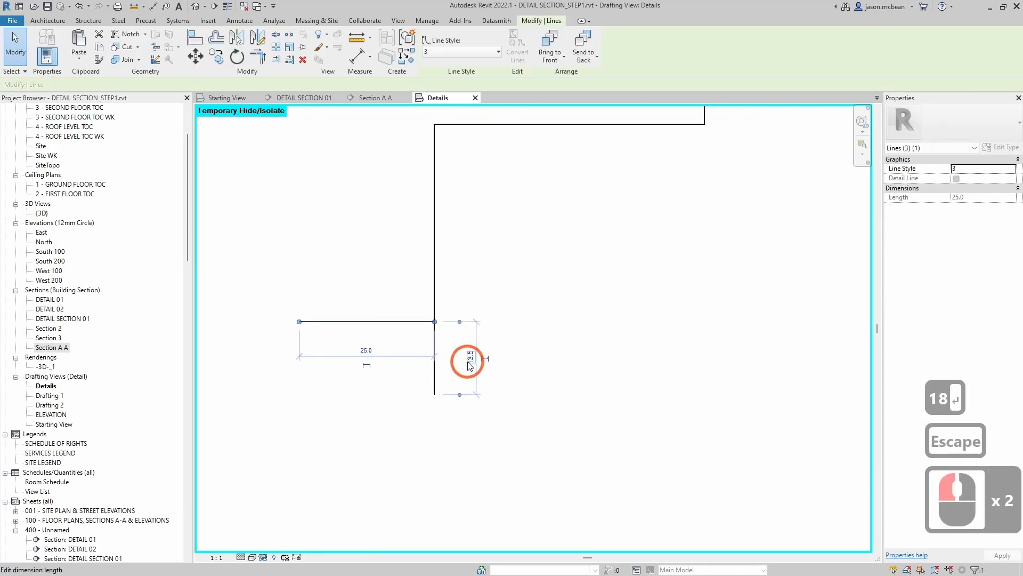
left_click(470, 360)
type("18")
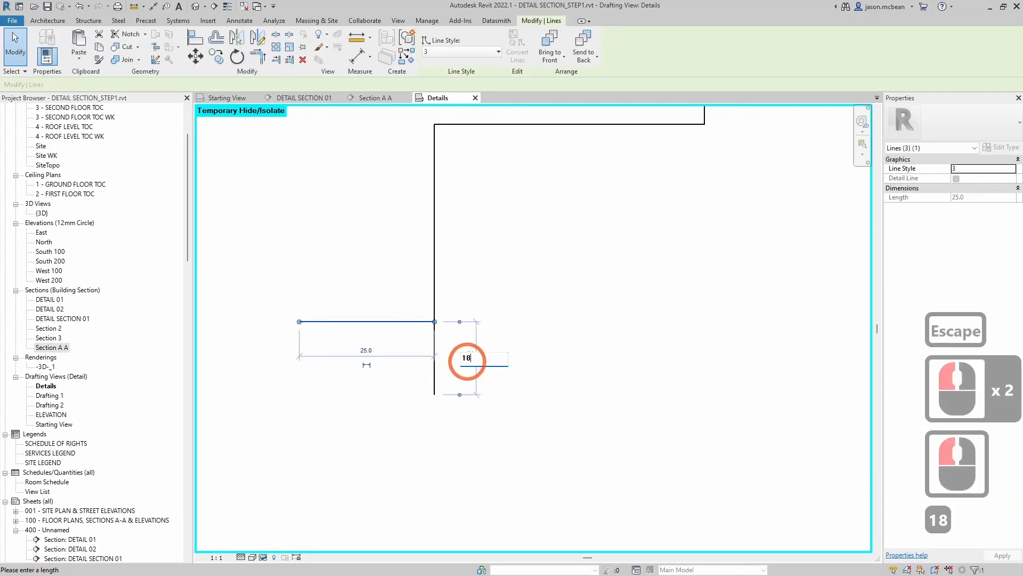
key("Return")
left_click(460, 341)
- Reset the temporary hide/isolate so the ceiling detail image is displayed again behind the traced lines
scroll(585, 358, "down", 8)
scroll(490, 368, "down", 3)
middle_click_drag(585, 359, 448, 441)
scroll(413, 378, "up", 5)
middle_click_drag(423, 343, 523, 262)
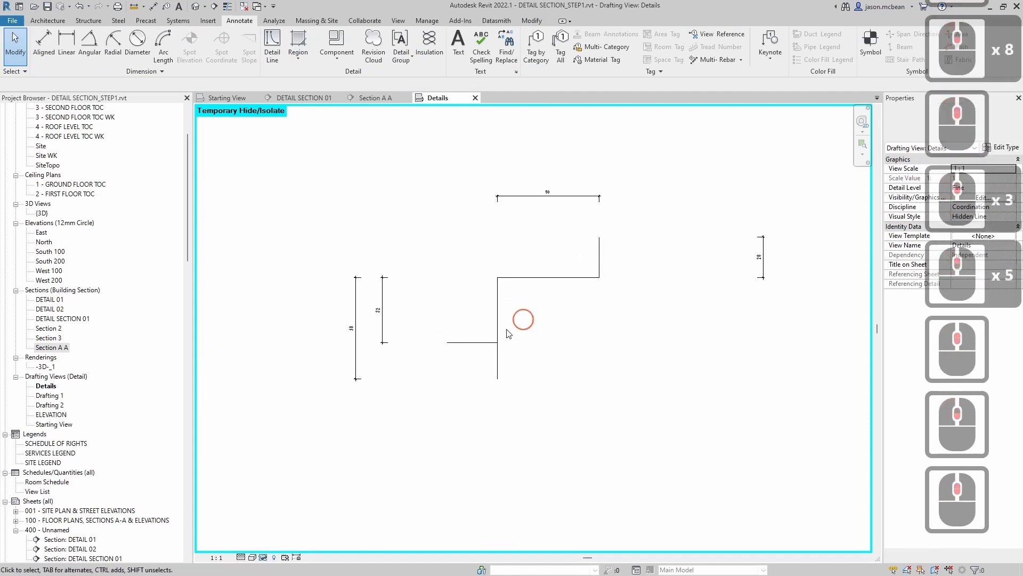
scroll(463, 346, "up", 6)
scroll(482, 344, "down", 10)
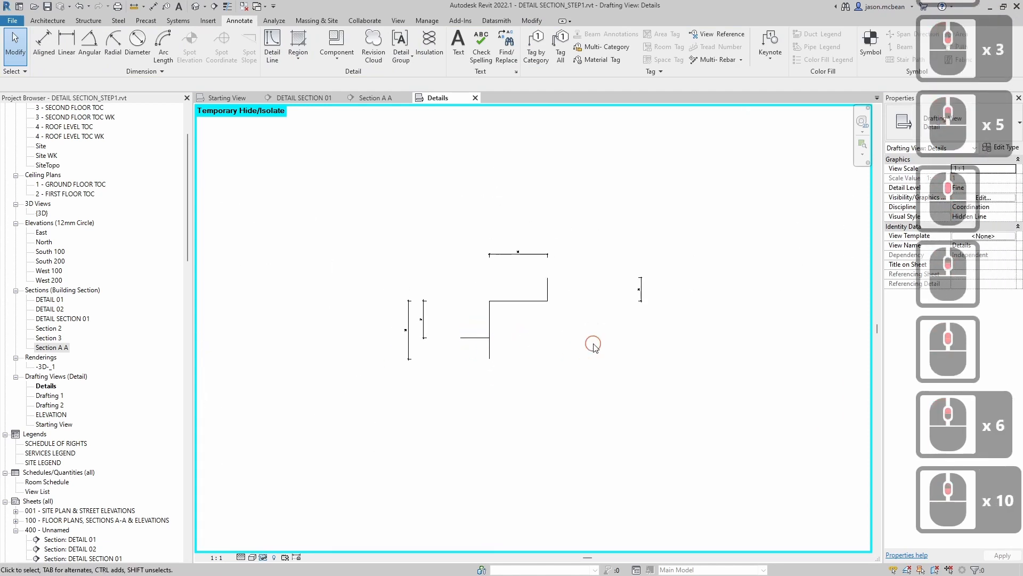
left_click(273, 571)
left_click(267, 557)
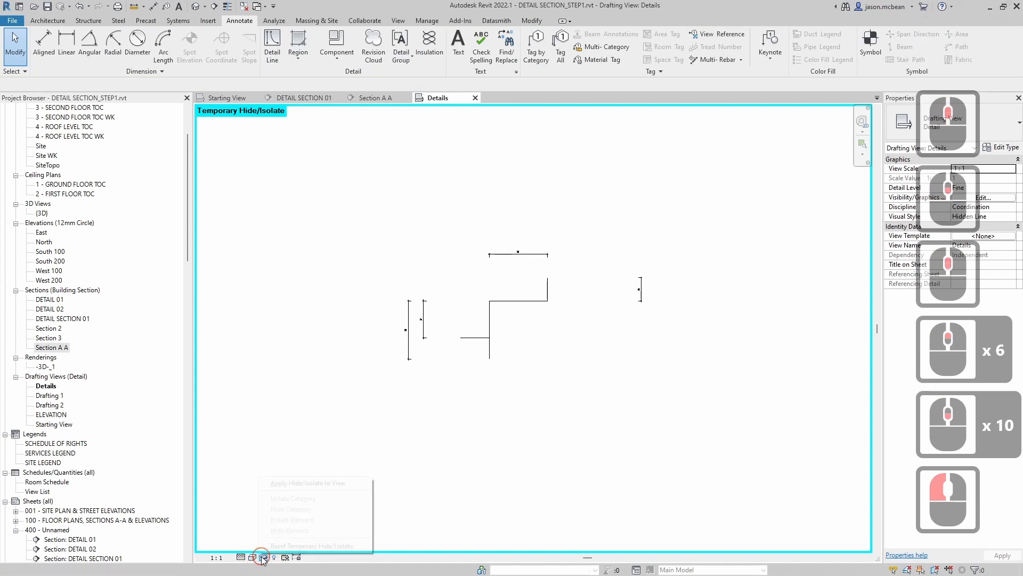
left_click(289, 545)
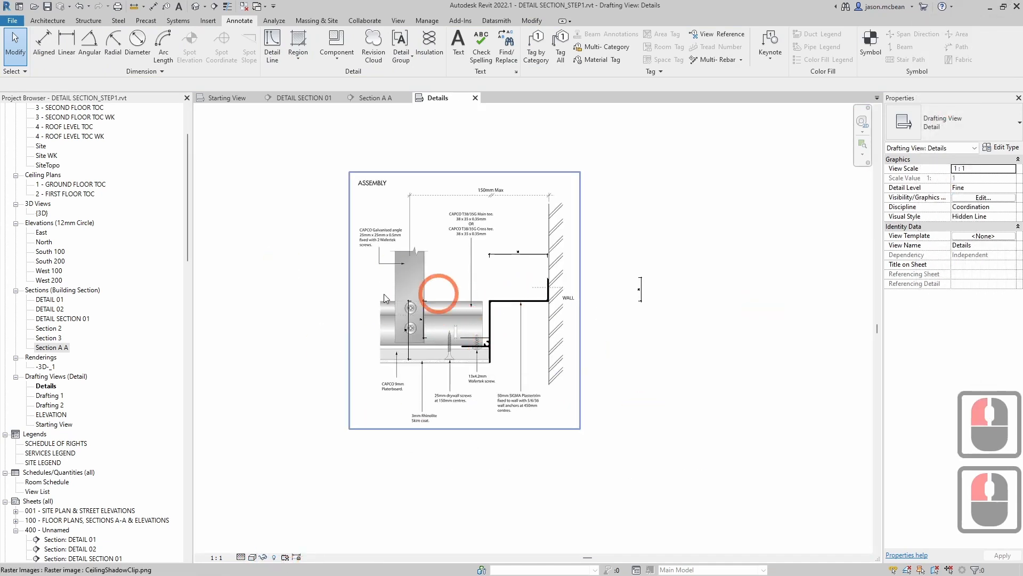
- Change the view scale of the Details drafting view to 1:5
scroll(350, 213, "down", 5)
scroll(311, 299, "up", 6)
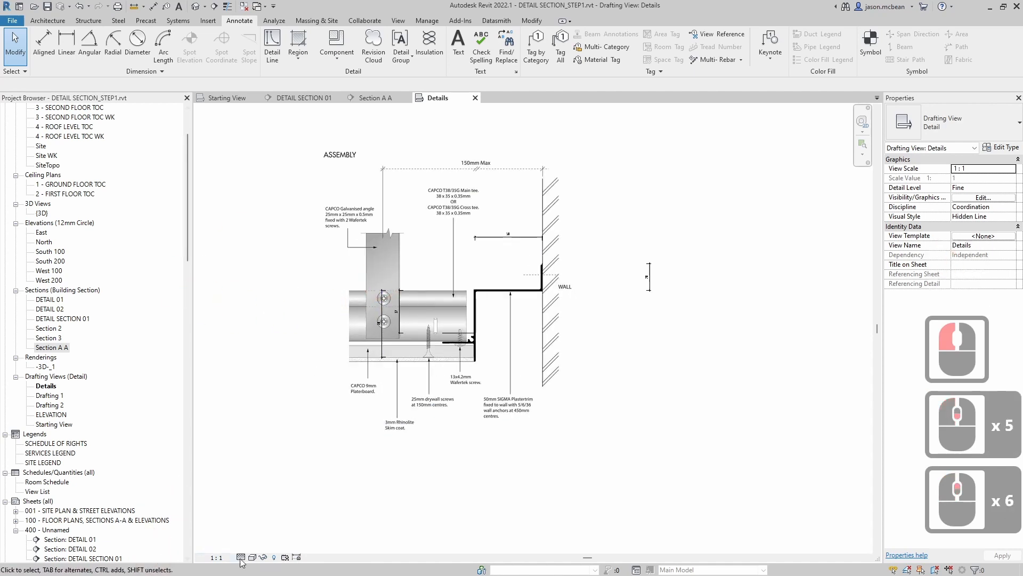
left_click(214, 557)
left_click(221, 428)
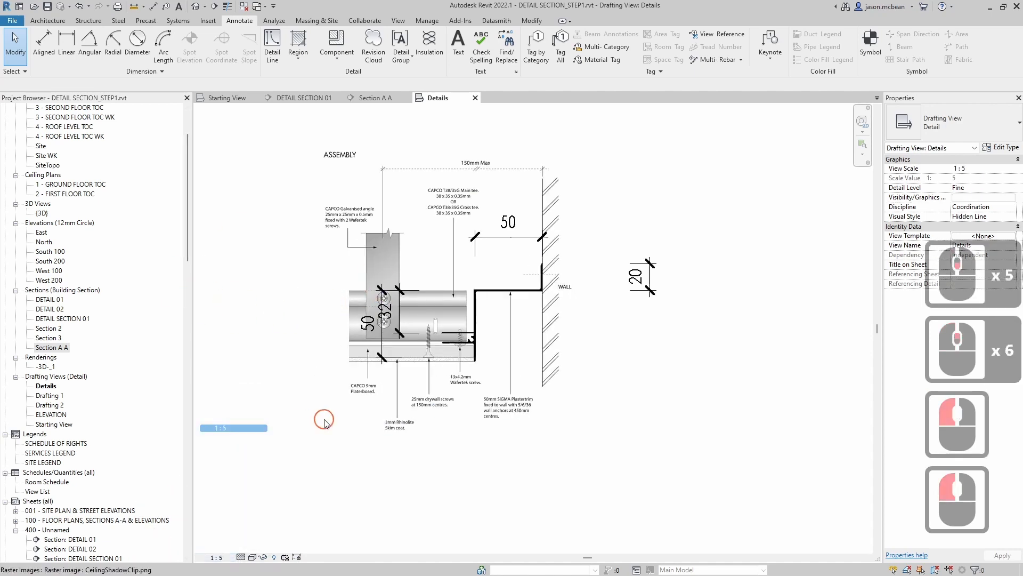
- Move the upstand's height dimension closer to the trim, next to the hatched wall
scroll(653, 274, "up", 2)
left_click(659, 268)
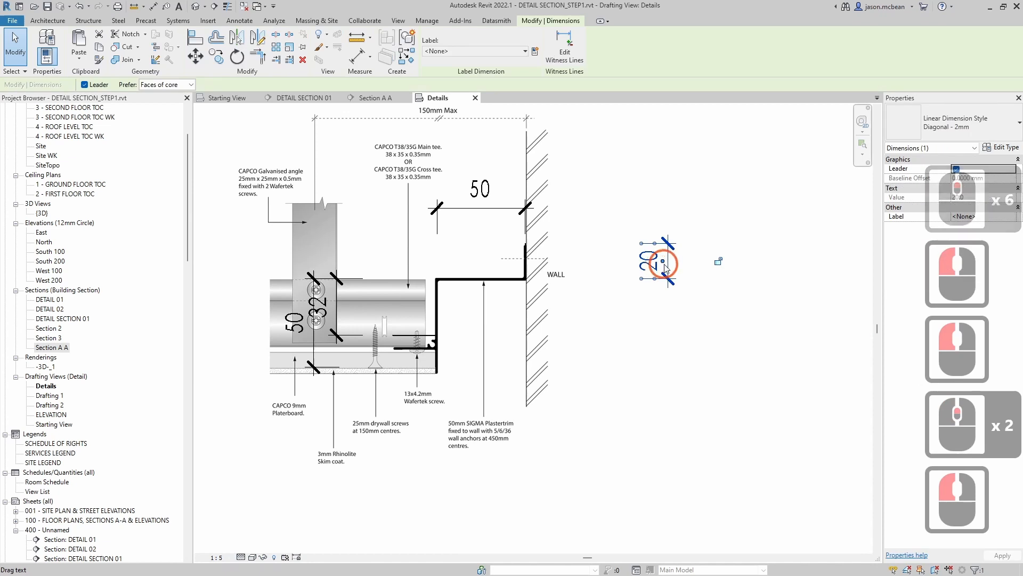
left_click_drag(659, 272, 561, 296)
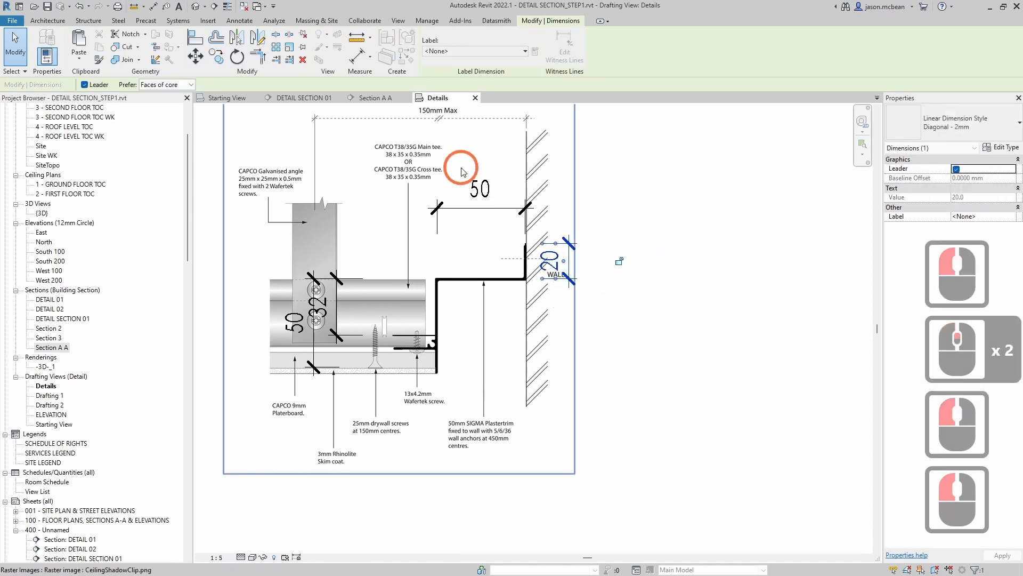
scroll(450, 329, "down", 2)
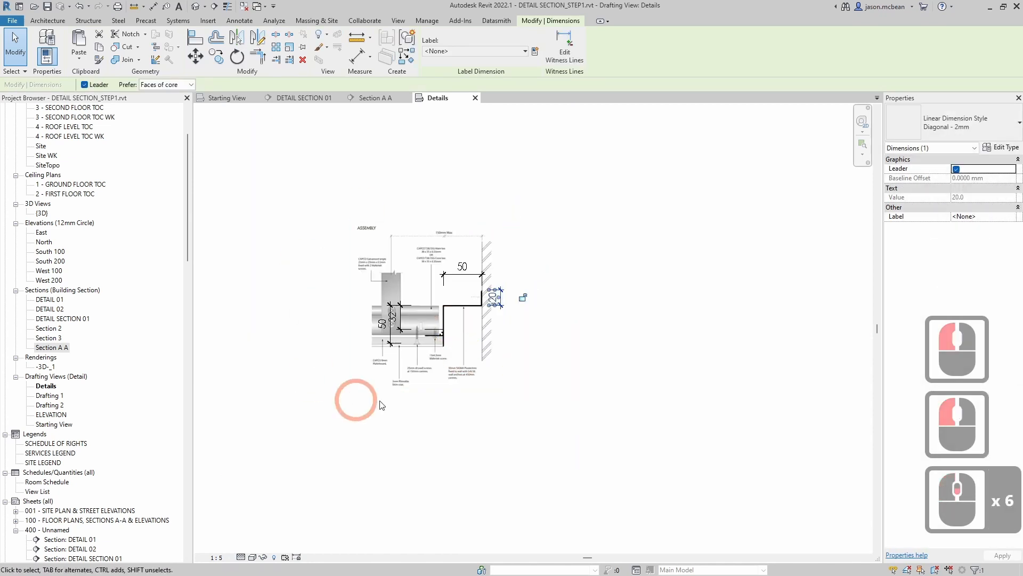
scroll(463, 346, "up", 2)
middle_click_drag(468, 351, 413, 385)
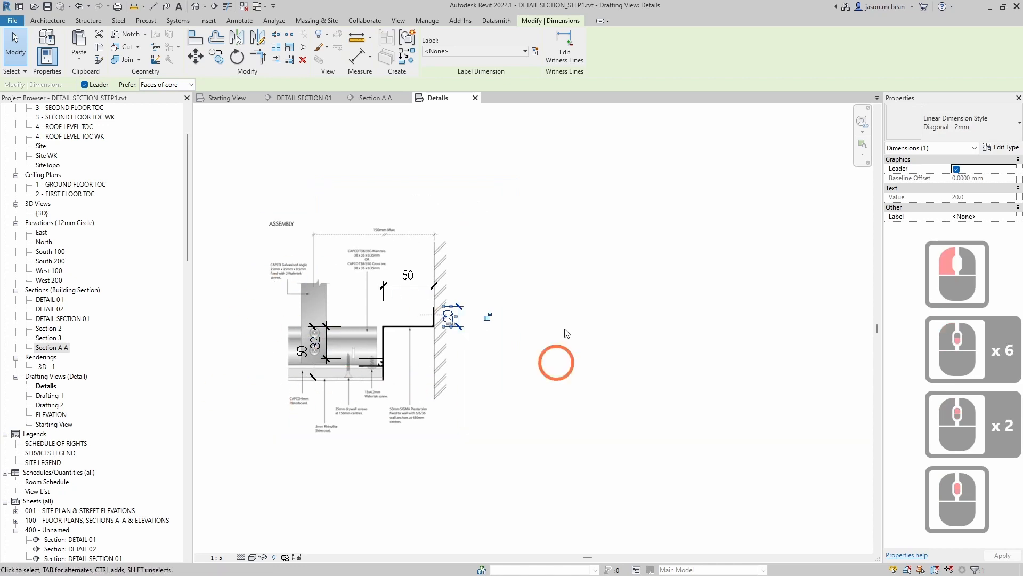
- Create a new family from the Metric Detail Item.rft template
scroll(322, 351, "up", 5)
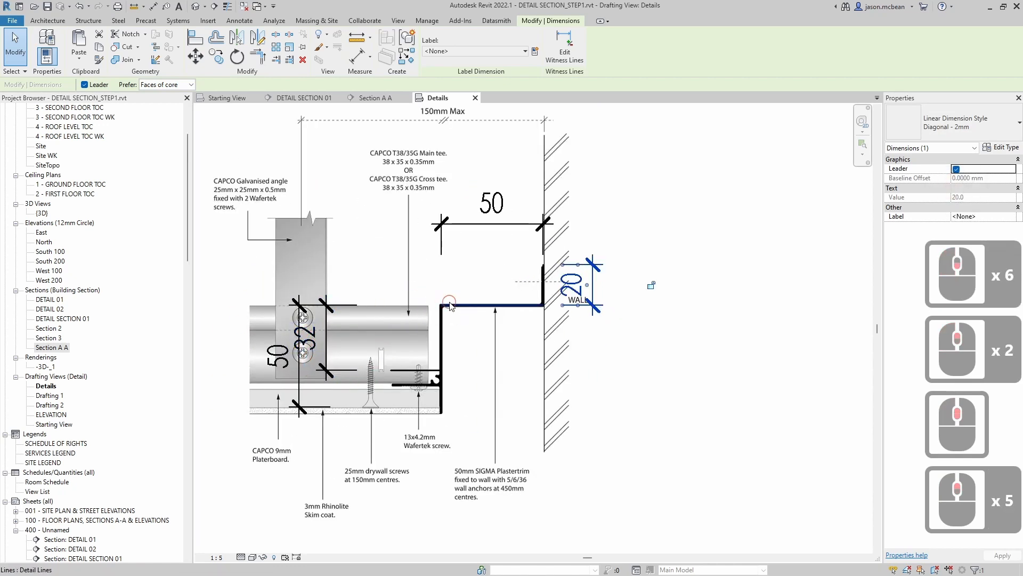
left_click(658, 299)
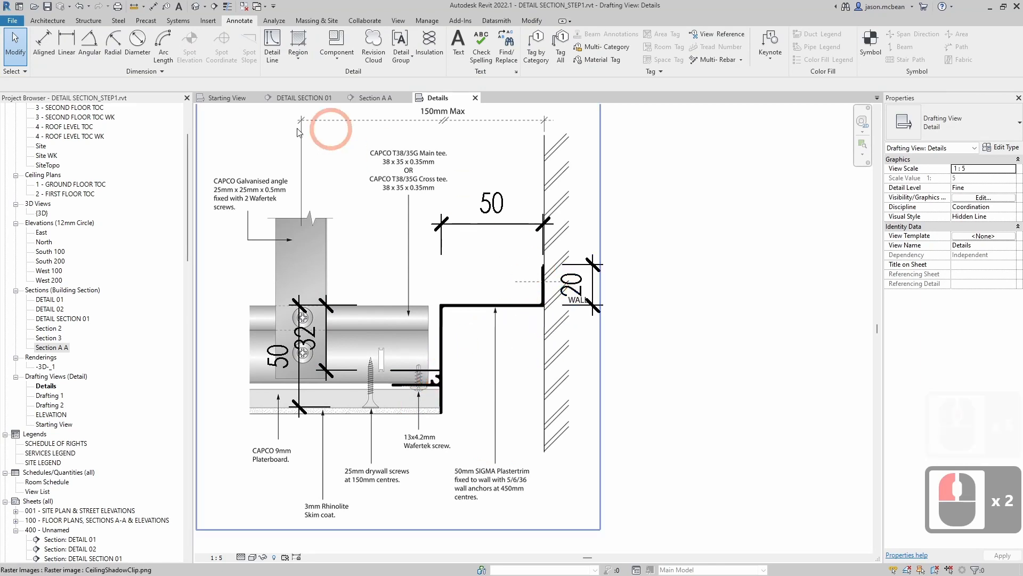
left_click(11, 21)
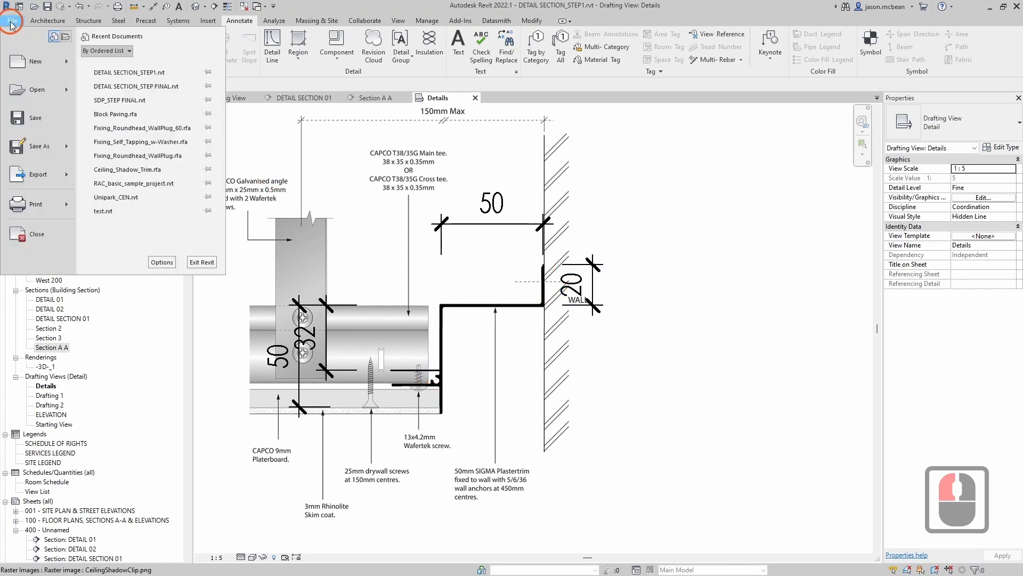
left_click(22, 61)
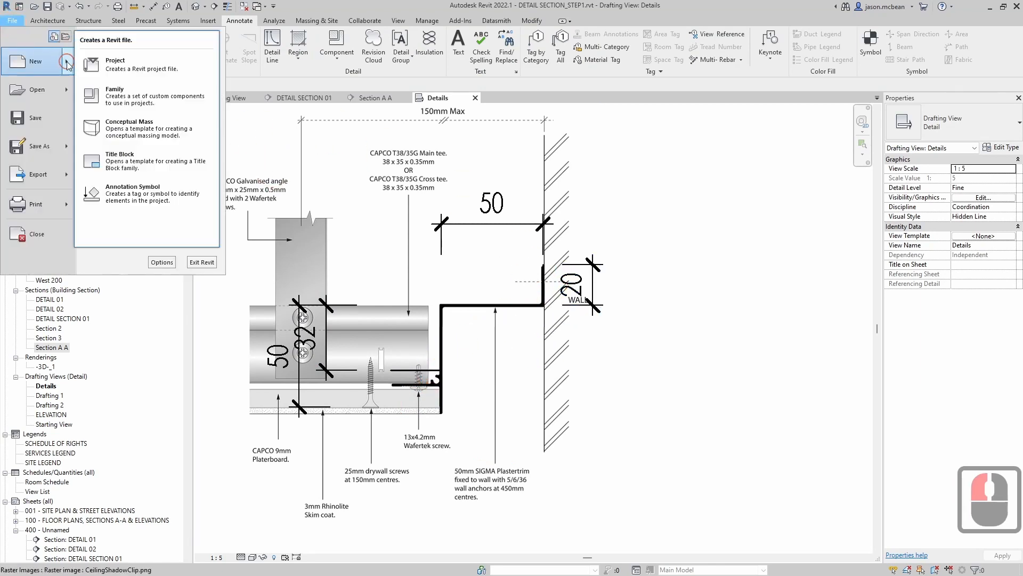
left_click(114, 99)
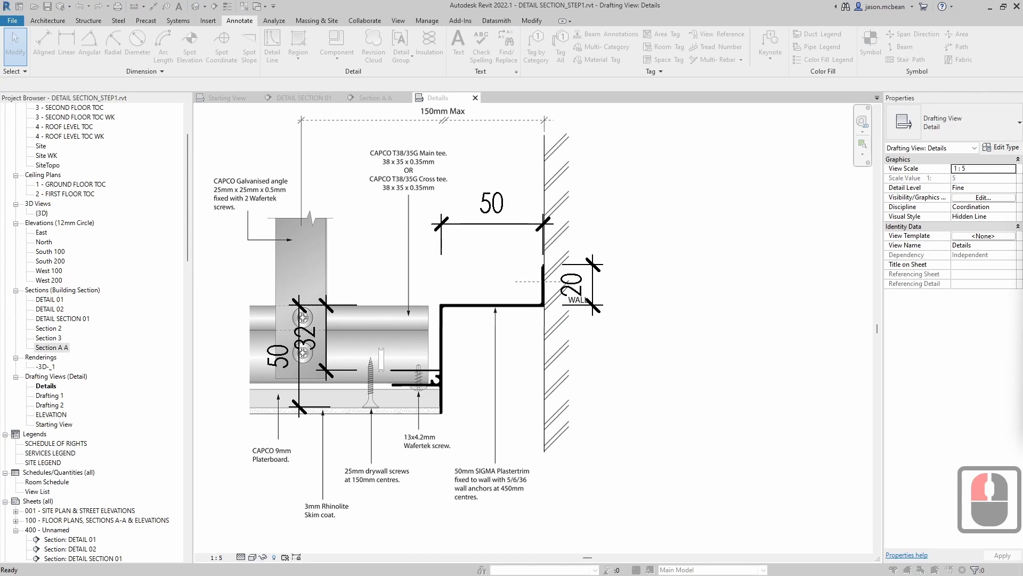
left_click_drag(474, 194, 452, 178)
scroll(480, 277, "down", 5)
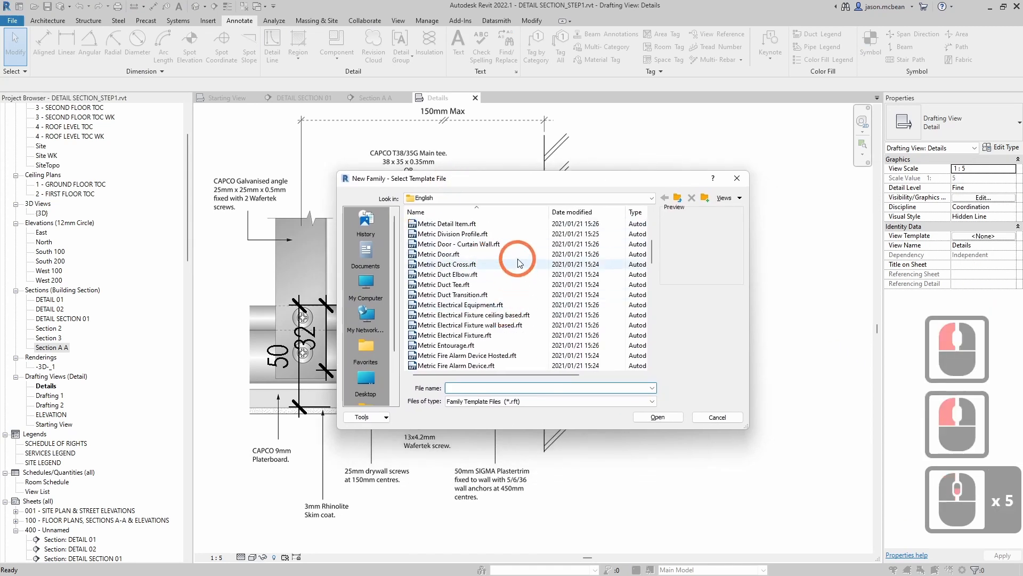
scroll(515, 299, "up", 6)
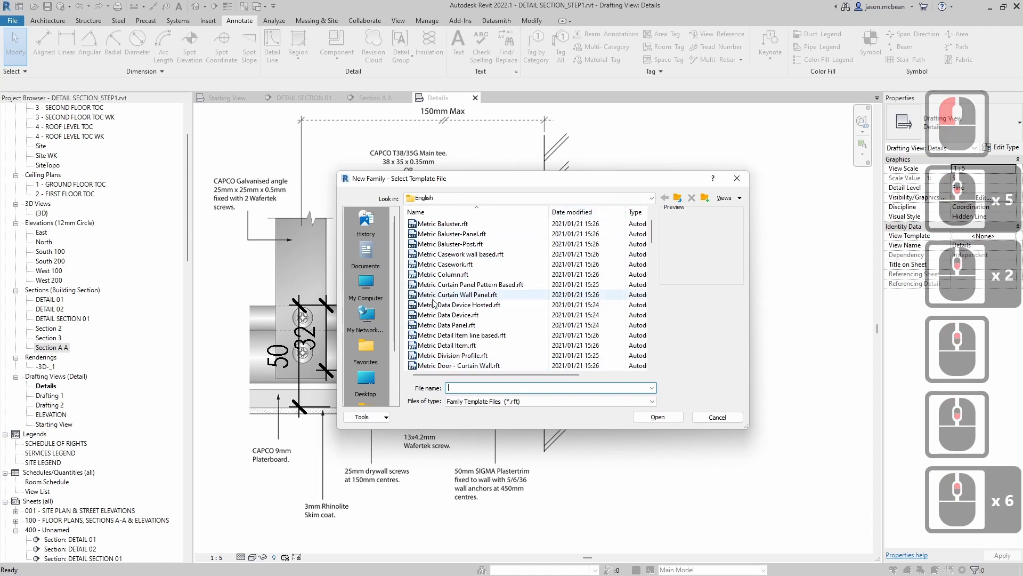
left_click(445, 345)
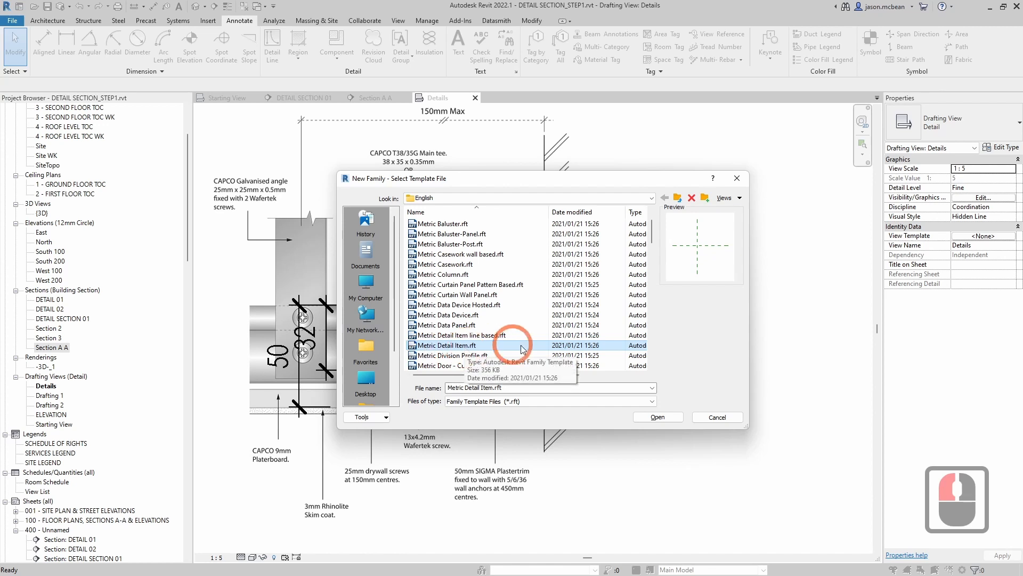
left_click(676, 429)
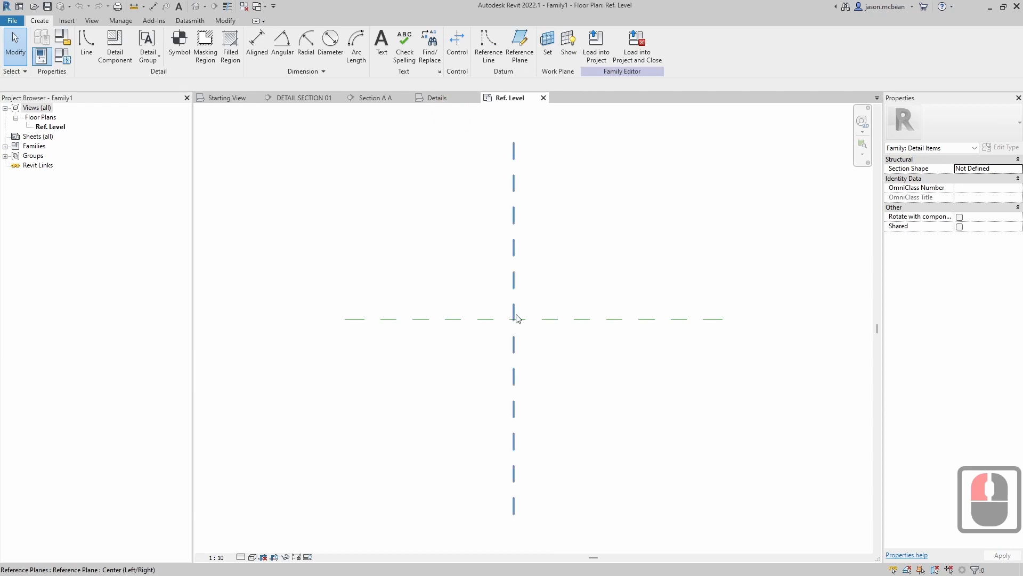
- Examine the Center (Front/Back) and Center (Left/Right) reference planes and their intersection in the new family's Ref. Level view
left_click(482, 325)
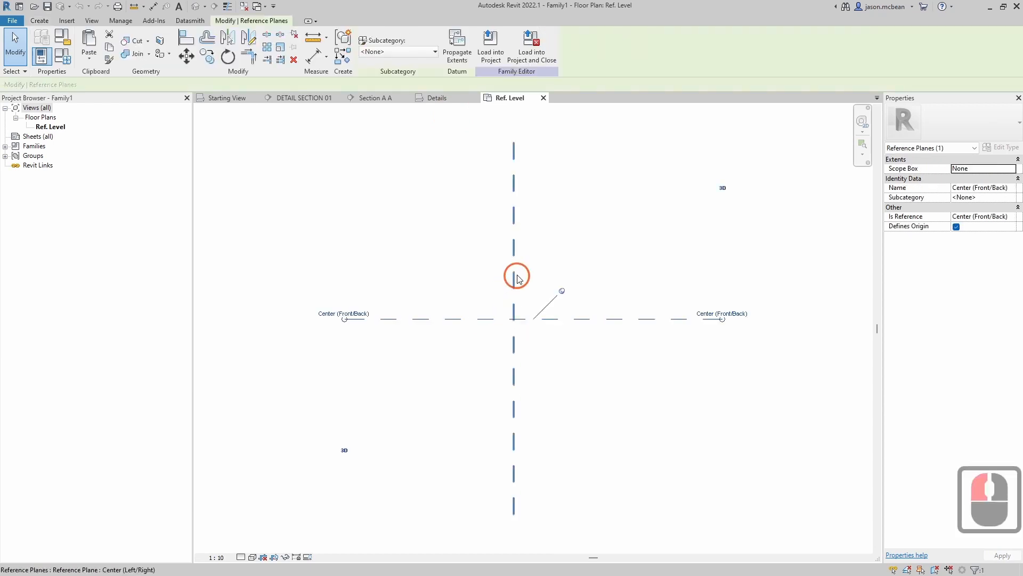
left_click(515, 283)
left_click(490, 318)
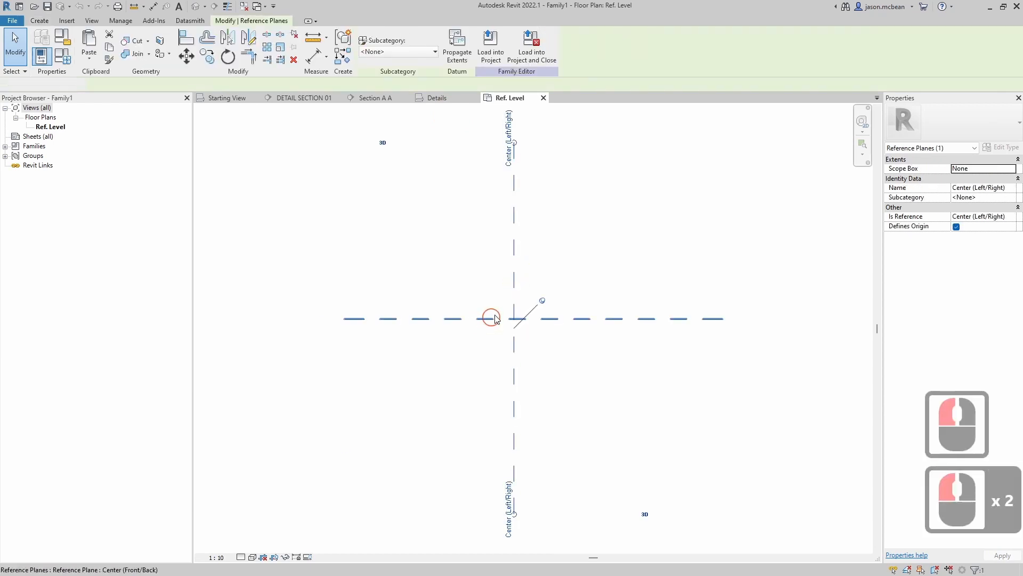
left_click(513, 294)
scroll(534, 333, "up", 5)
left_click(525, 328)
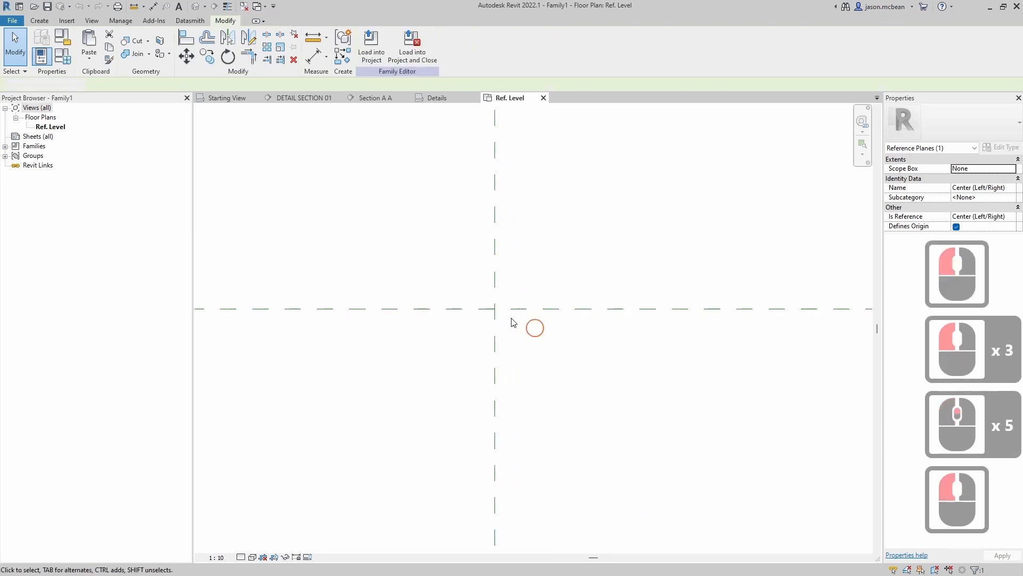
scroll(494, 308, "down", 13)
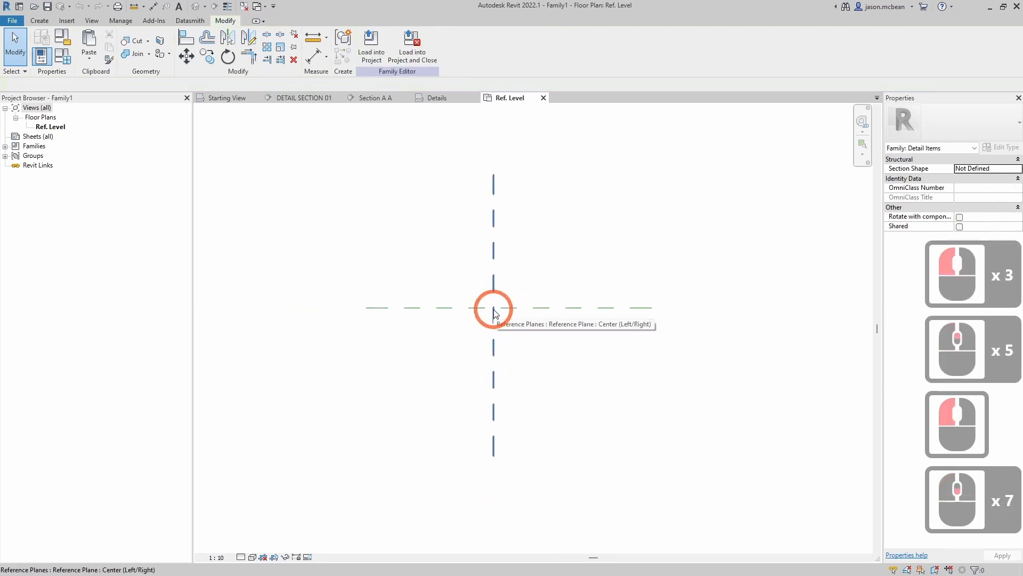
scroll(494, 309, "up", 1)
scroll(494, 309, "down", 3)
scroll(511, 315, "up", 5)
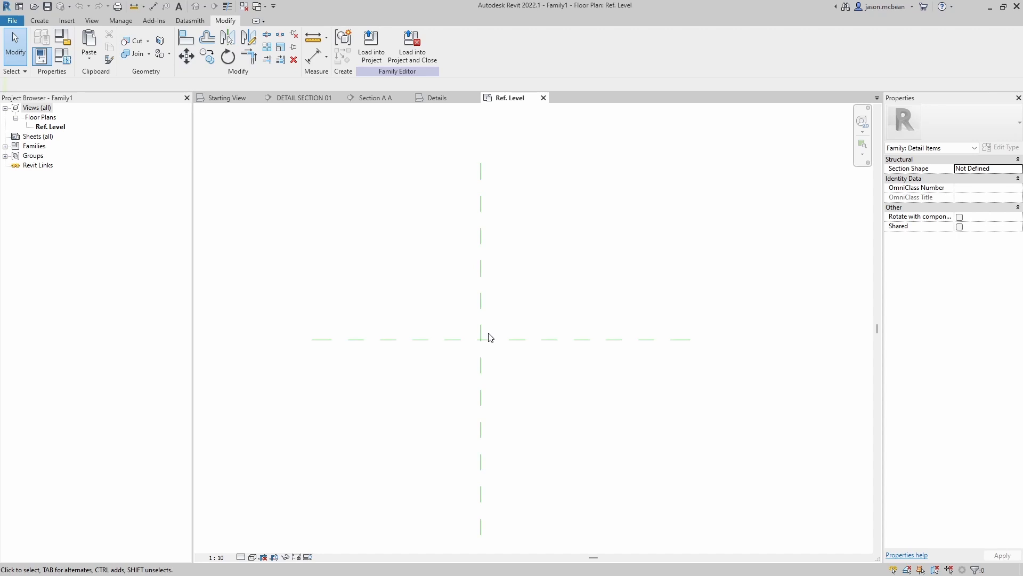
middle_click(487, 305)
scroll(447, 257, "down", 7)
scroll(451, 255, "up", 6)
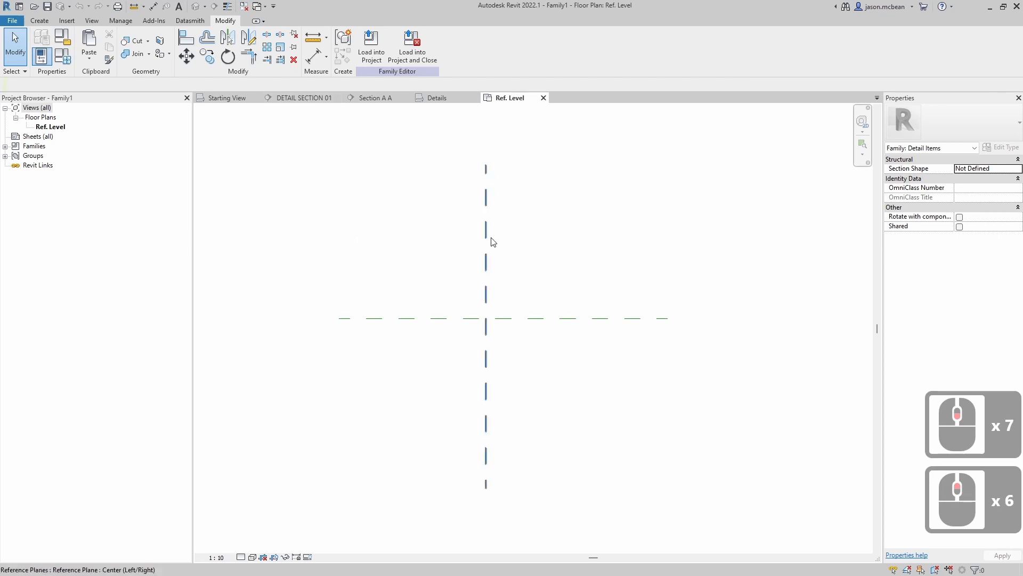
- Draw a vertical reference plane left of Center (Left/Right) and a horizontal one crossing both vertical planes above Center (Front/Back)
key("r")
key("p")
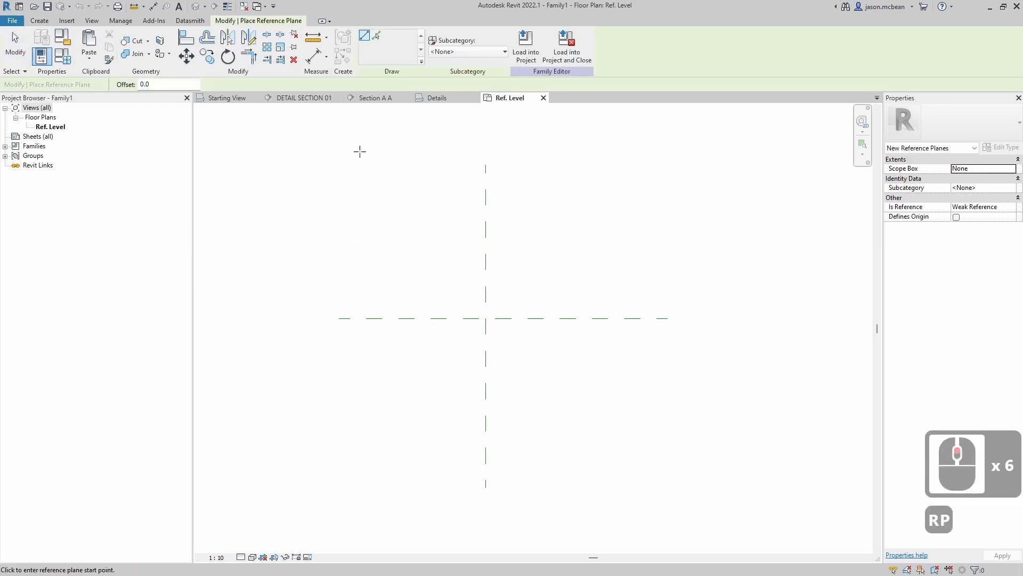
left_click(359, 151)
left_click(363, 400)
key("Escape")
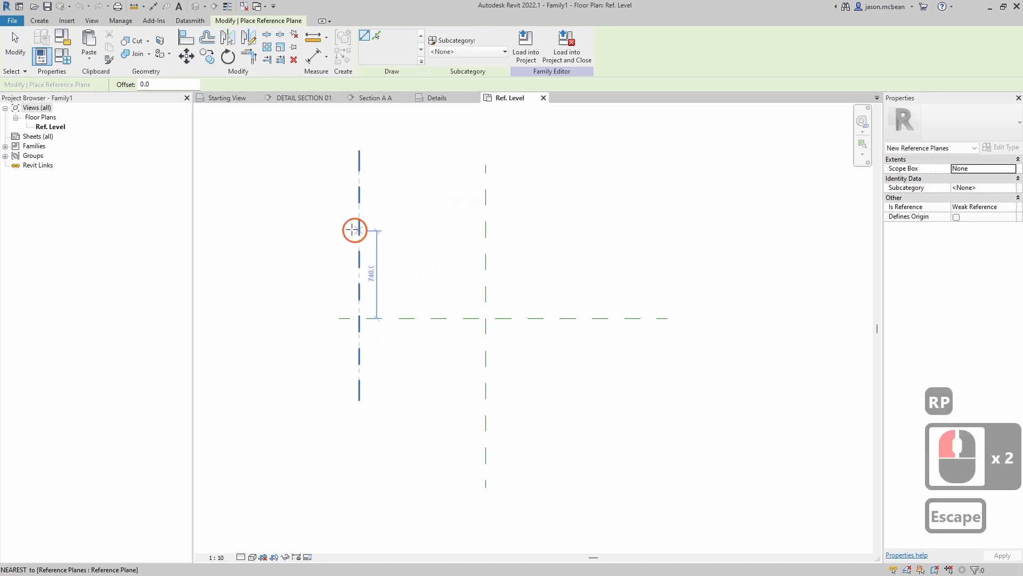
left_click(295, 190)
left_click(539, 191)
key("Escape")
- Add a horizontal reference plane above the previous one and a short one crossing the new vertical plane just above Center (Front/Back)
left_click(425, 152)
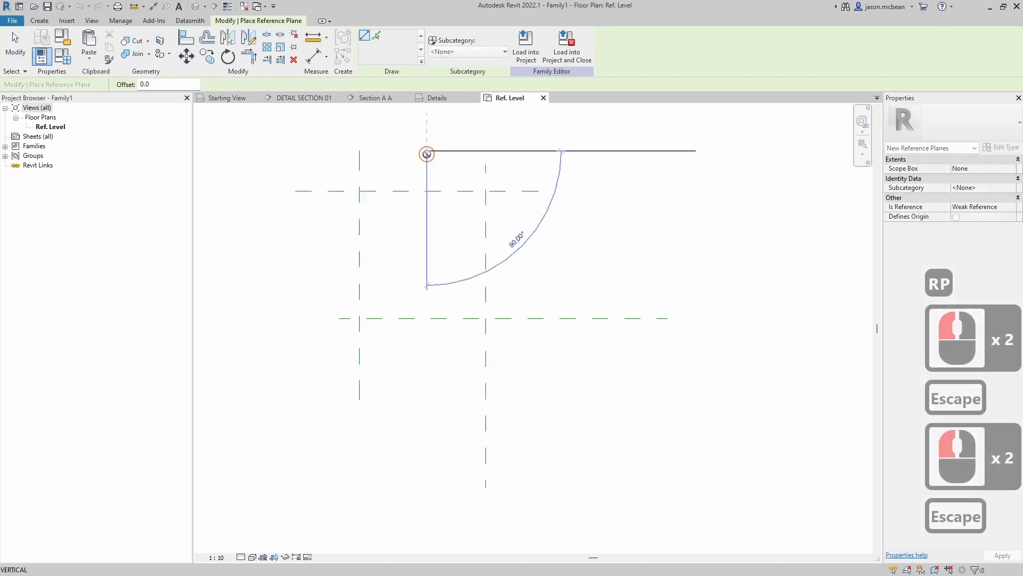
left_click(570, 155)
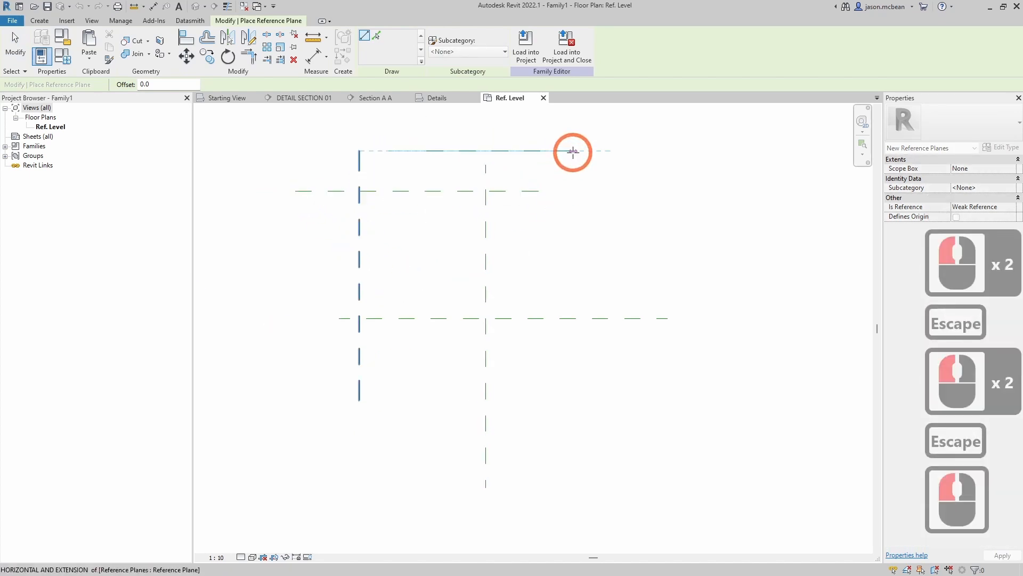
key("Escape")
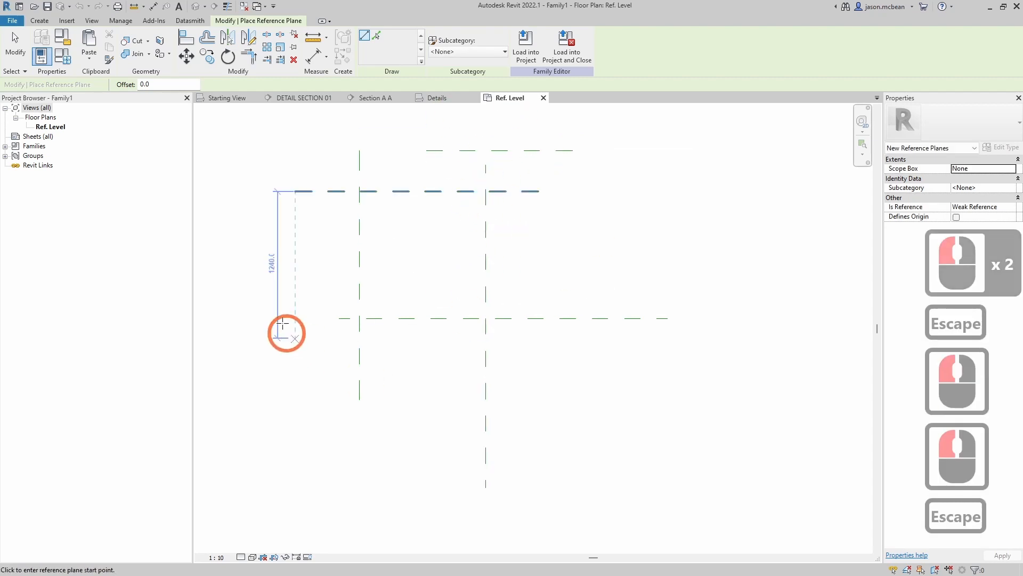
left_click(285, 275)
left_click(384, 276)
key("Escape")
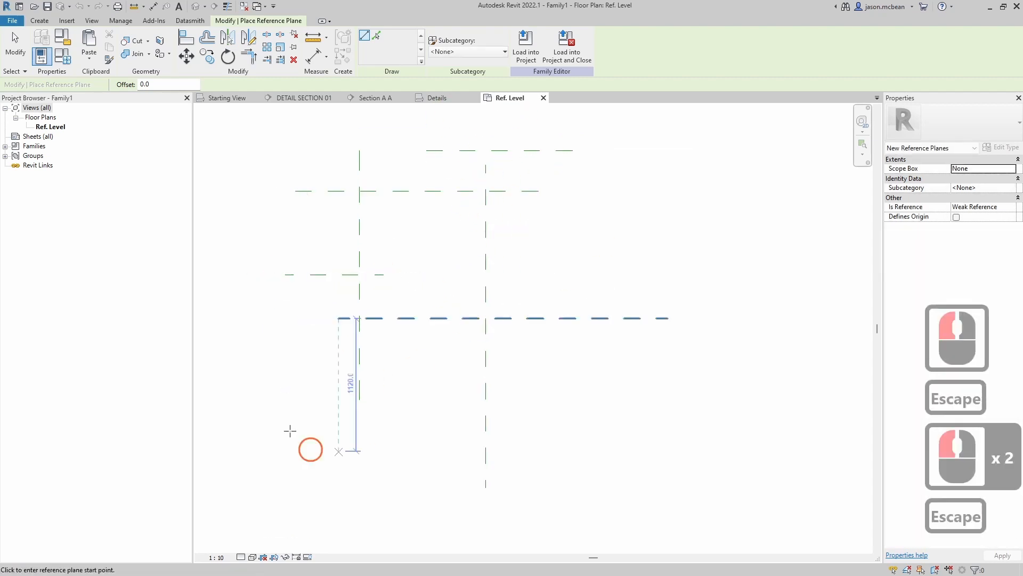
key("Escape")
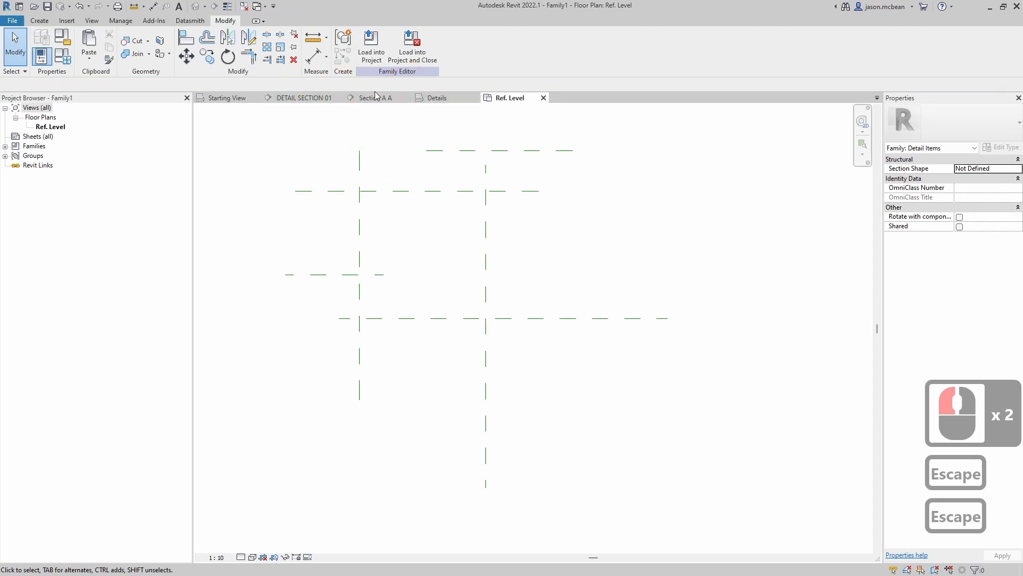
- Return to the Details drafting view and temporarily hide the CeilingShadowClip.png image element
left_click(437, 98)
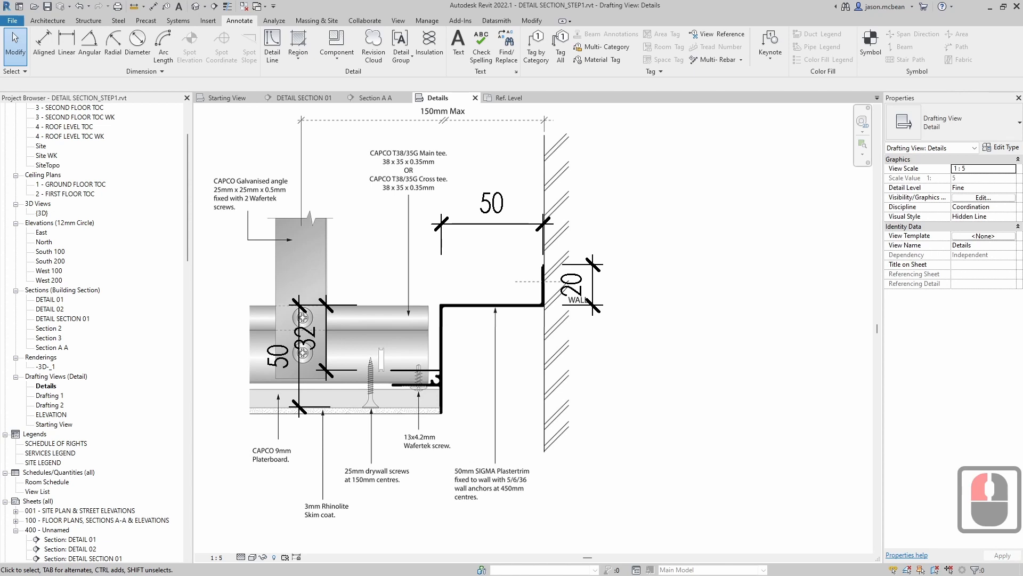
key("ctrl+shift+p")
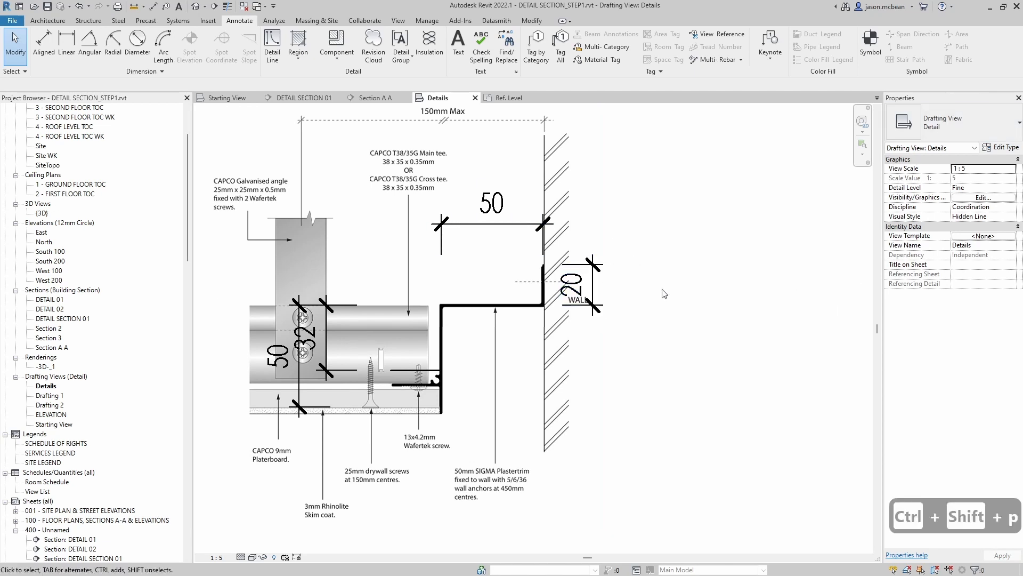
scroll(501, 280, "down", 4)
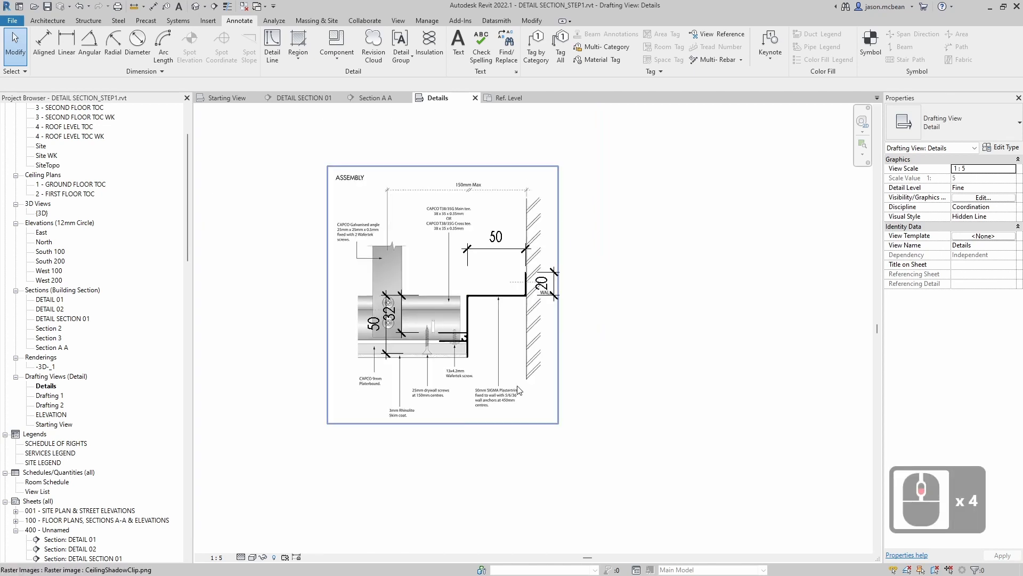
left_click(456, 352)
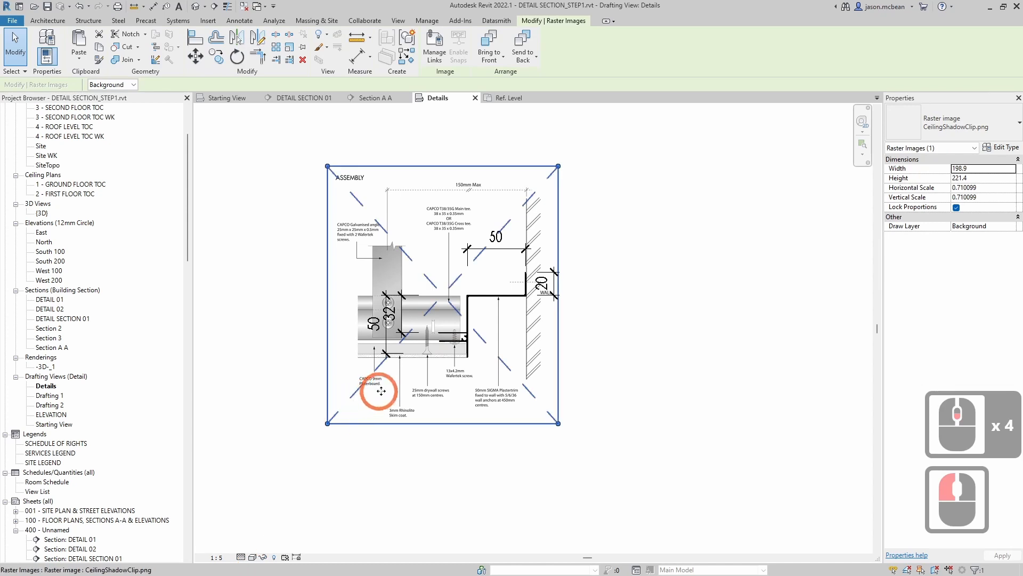
left_click(264, 556)
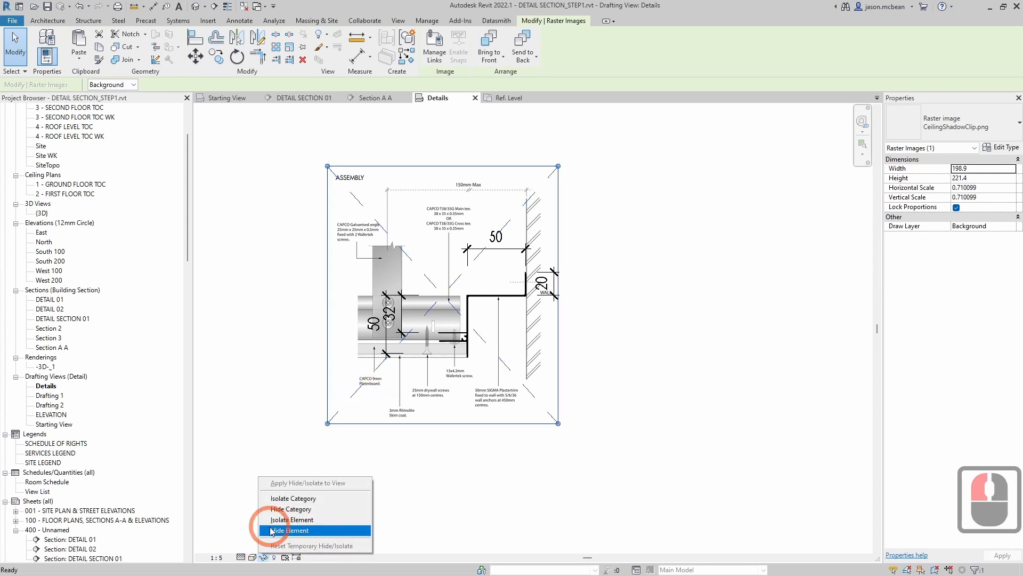
left_click(300, 531)
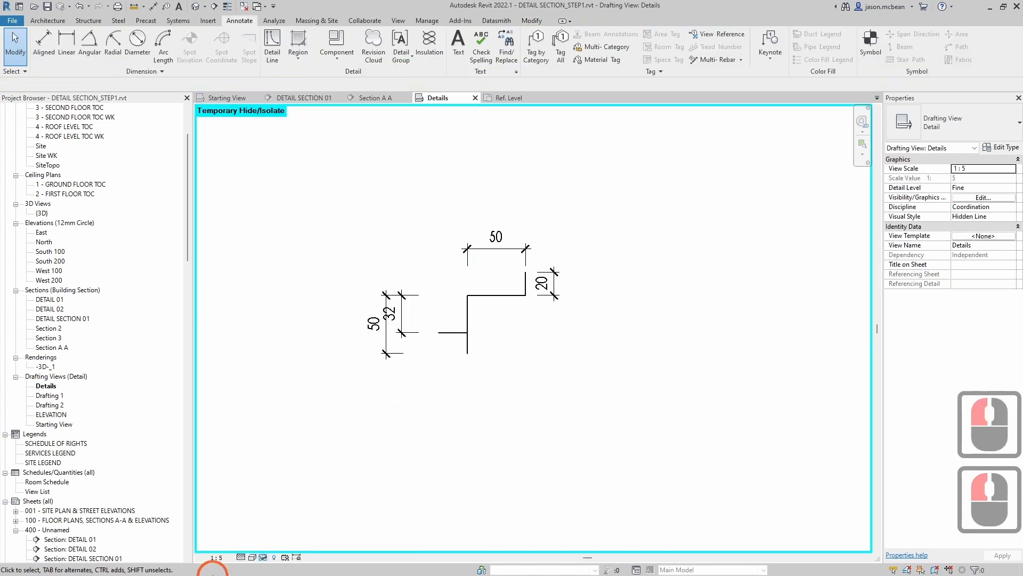
right_click(433, 300)
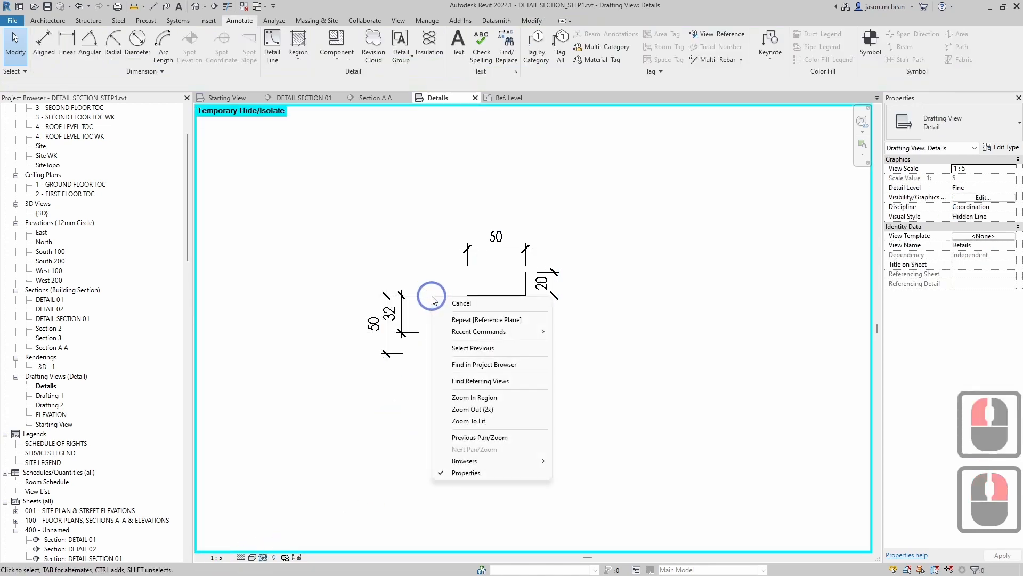
left_click(503, 302)
left_click(504, 298)
right_click(504, 296)
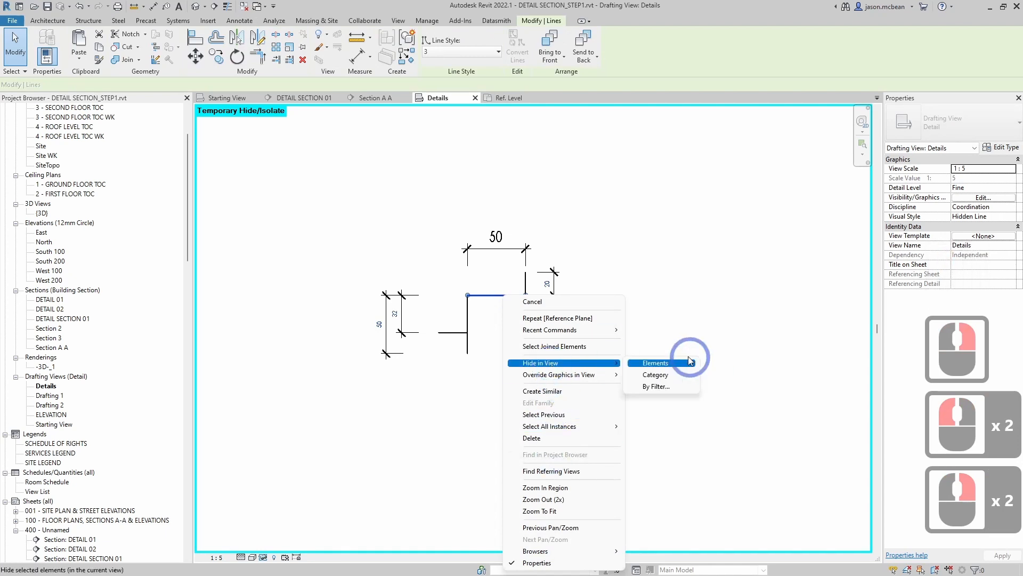
left_click(271, 574)
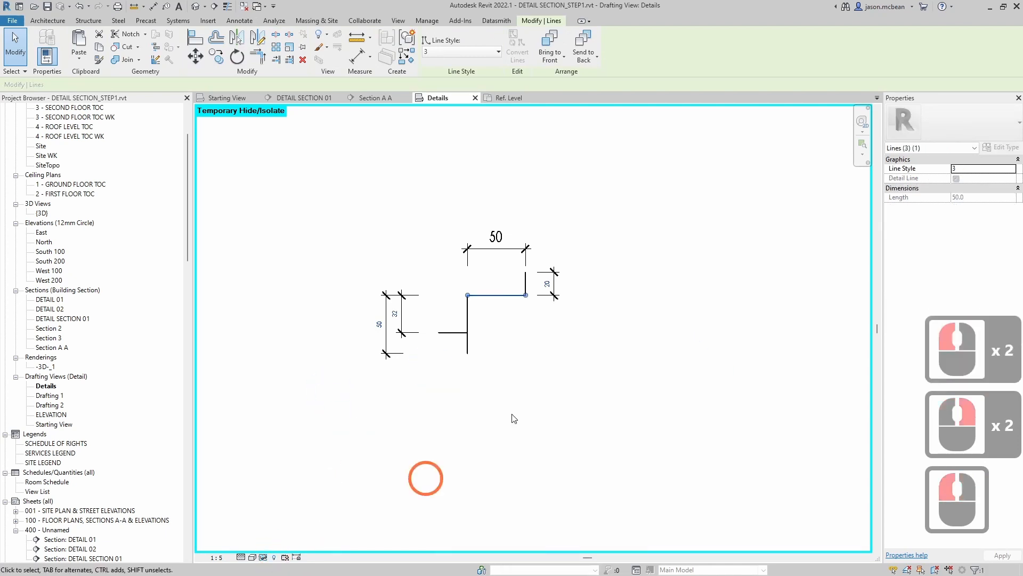
left_click(528, 308)
- Copy the trim's four detail lines without the dimensions and paste them into the family's Ref. Level view, between the reference planes
scroll(528, 296, "up", 5)
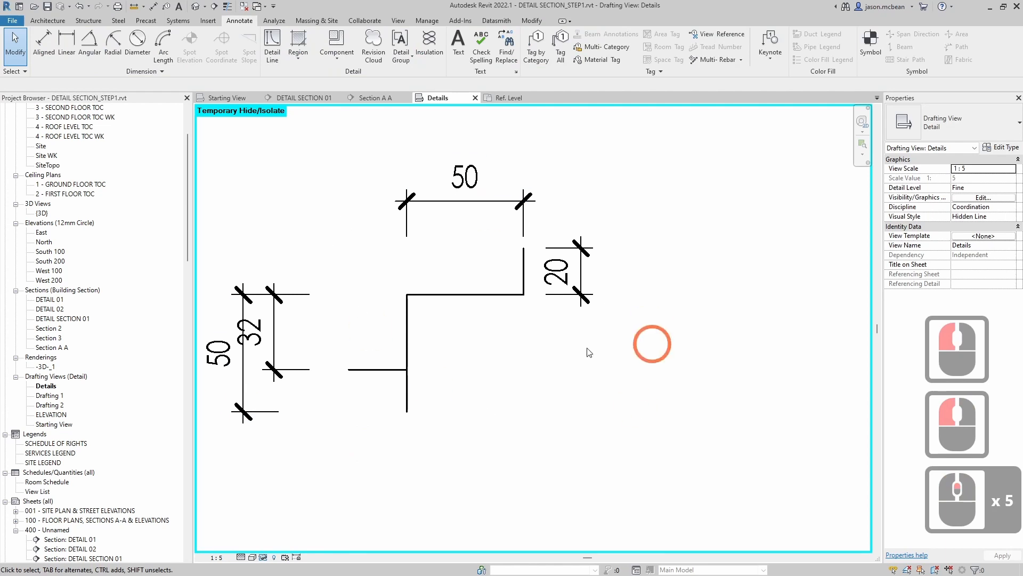
left_click_drag(321, 239, 549, 471)
key("ctrl+c")
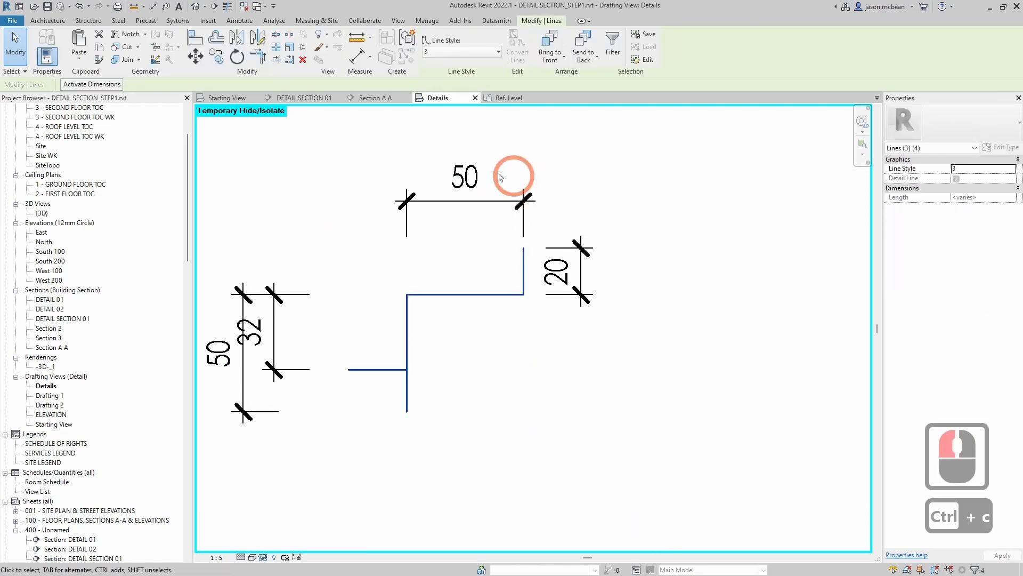
left_click(518, 101)
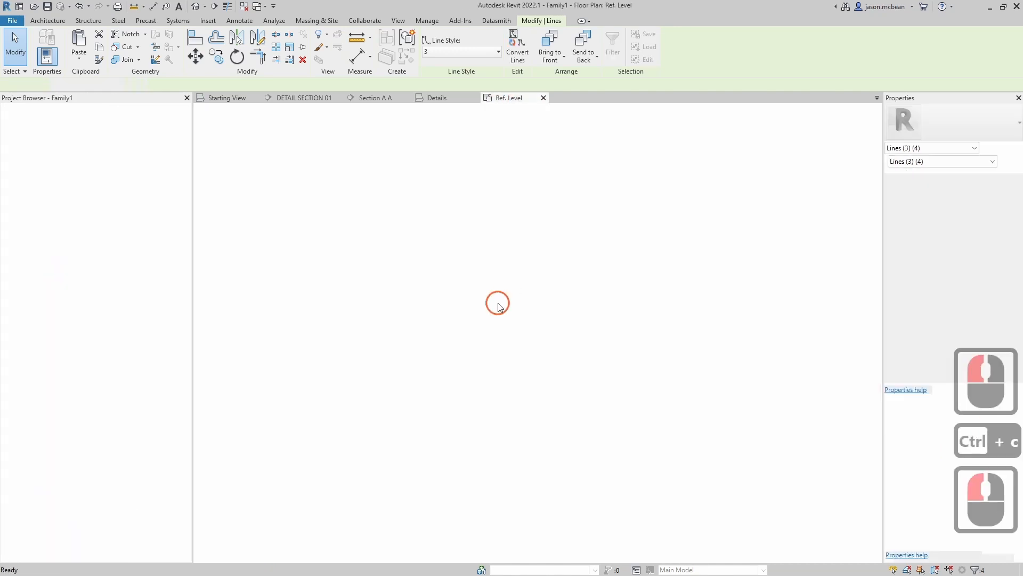
key("ctrl+v")
left_click(407, 247)
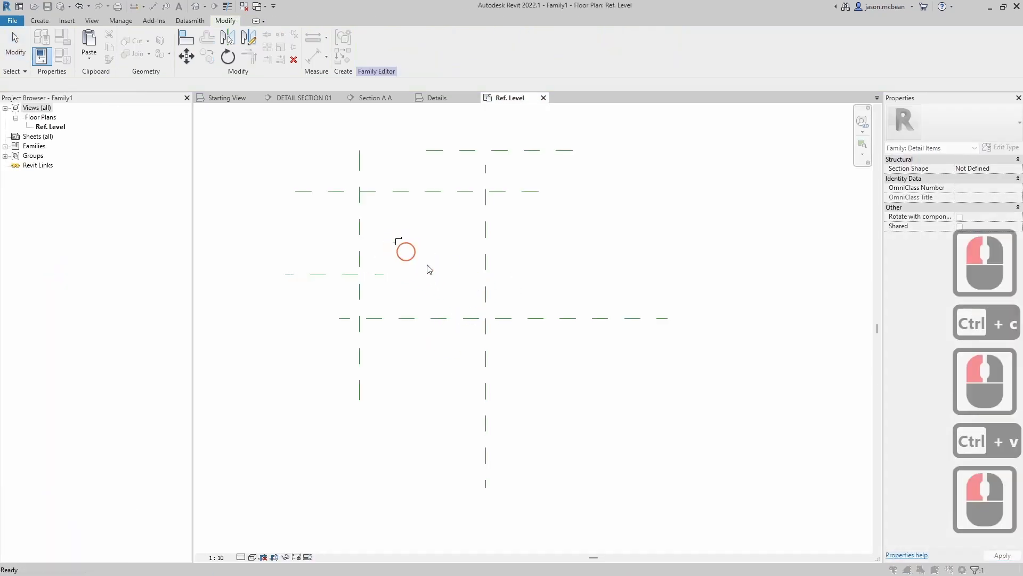
- Finish pasting the four trim lines and move them together so the right upright's lower end meets the Center (Left/Right) plane
scroll(429, 247, "up", 4)
left_click(372, 211)
key("Escape")
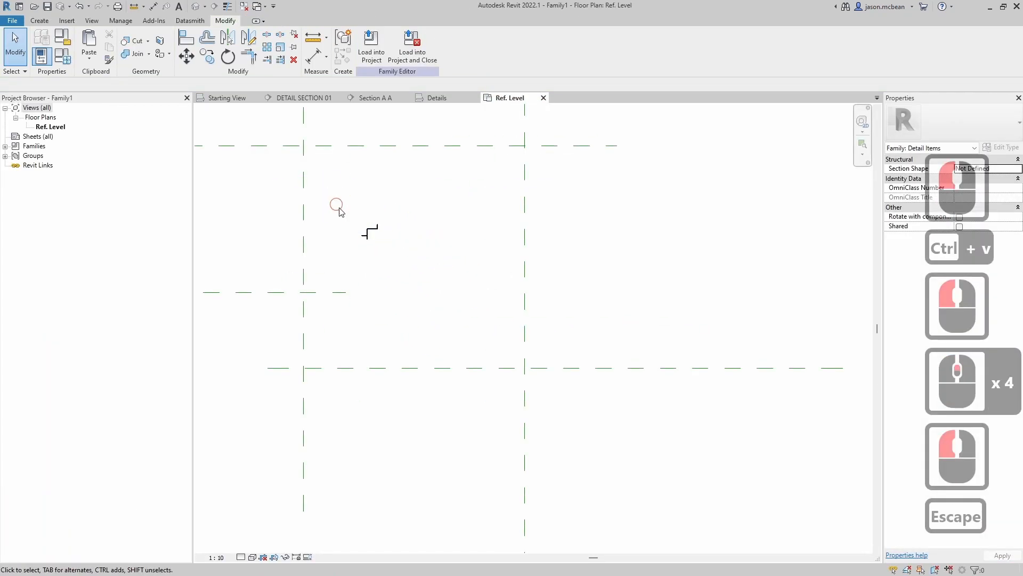
left_click_drag(336, 205, 462, 290)
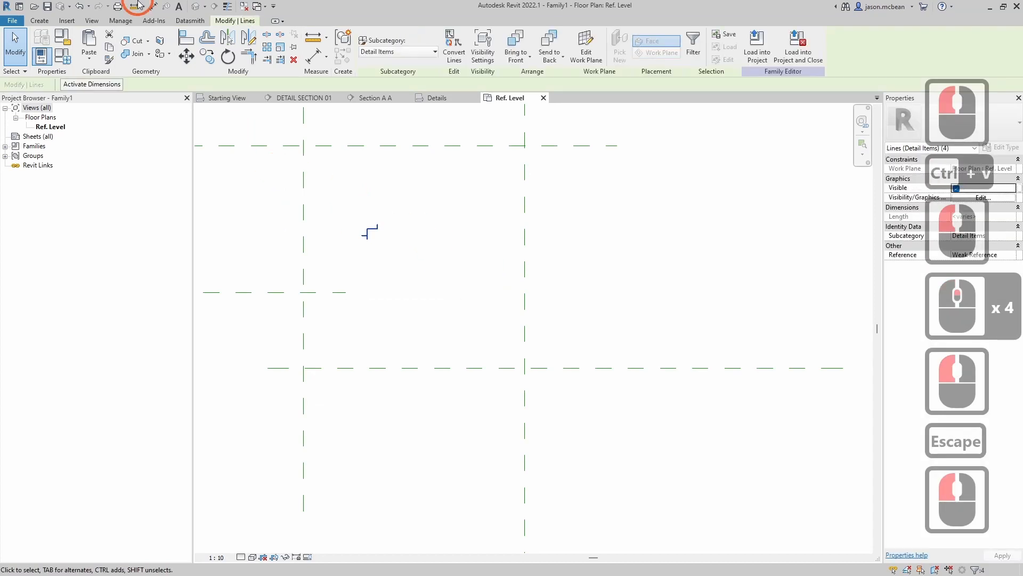
left_click(185, 56)
scroll(384, 235, "up", 5)
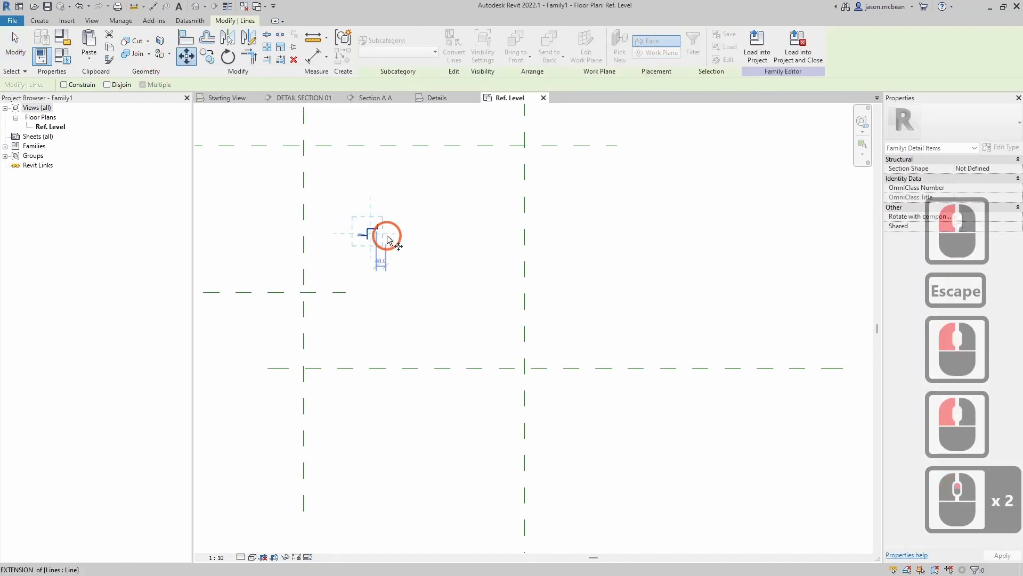
left_click(367, 220)
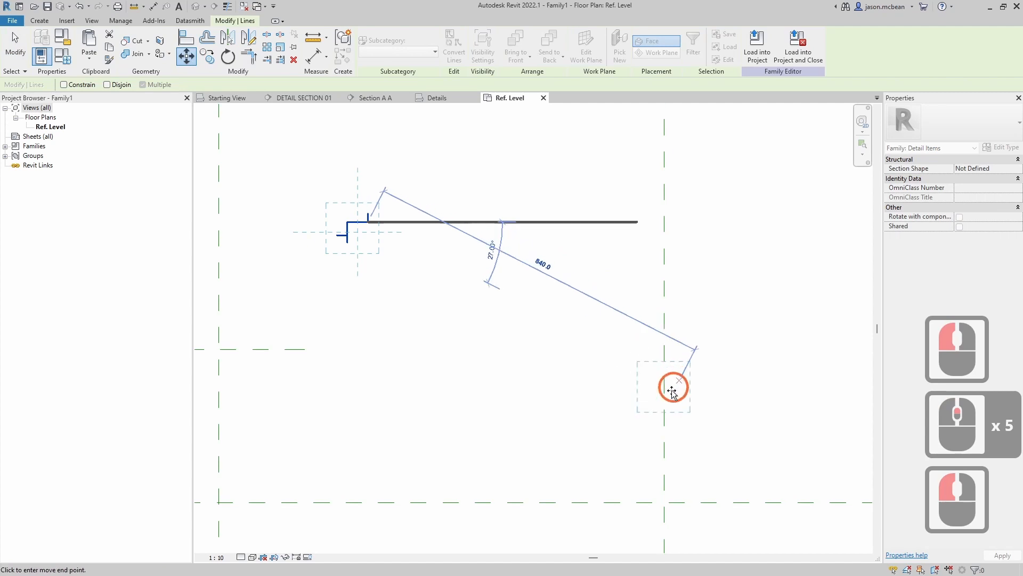
middle_click_drag(671, 384, 521, 267)
scroll(472, 252, "up", 5)
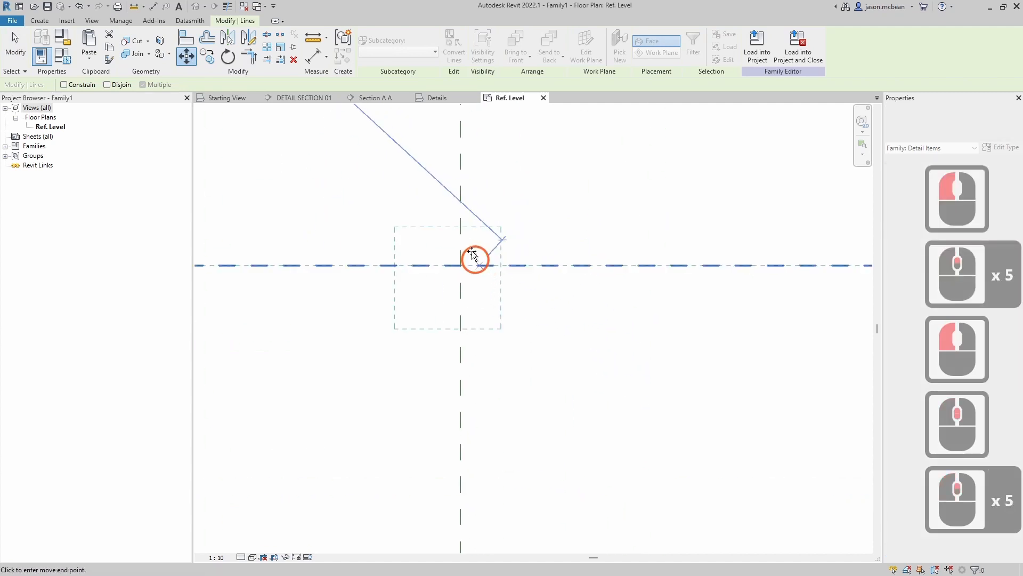
left_click(459, 224)
scroll(416, 266, "up", 5)
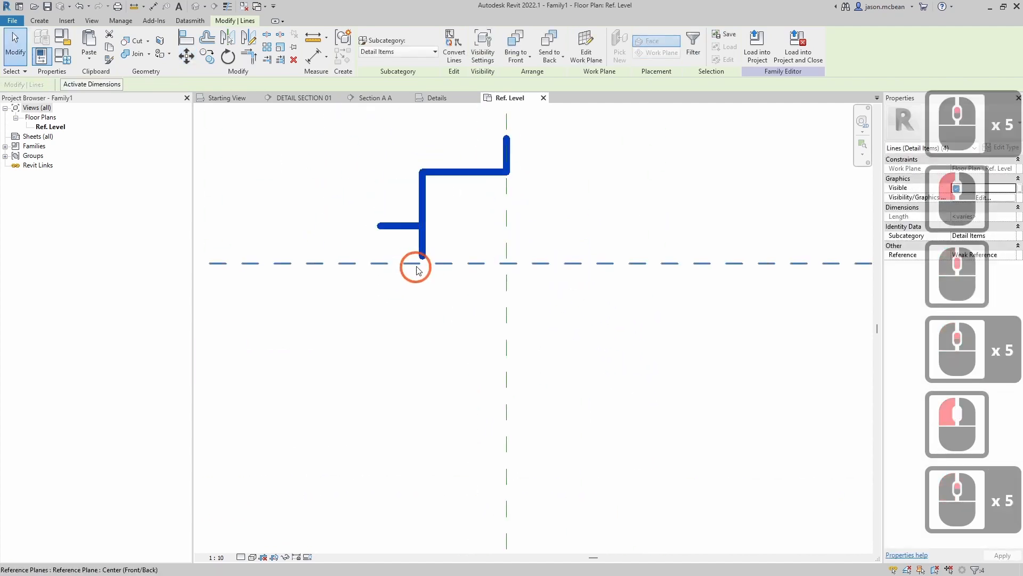
- Move the four trim lines down until the long vertical line's lower end rests on the Center (Front/Back) plane
left_click(187, 56)
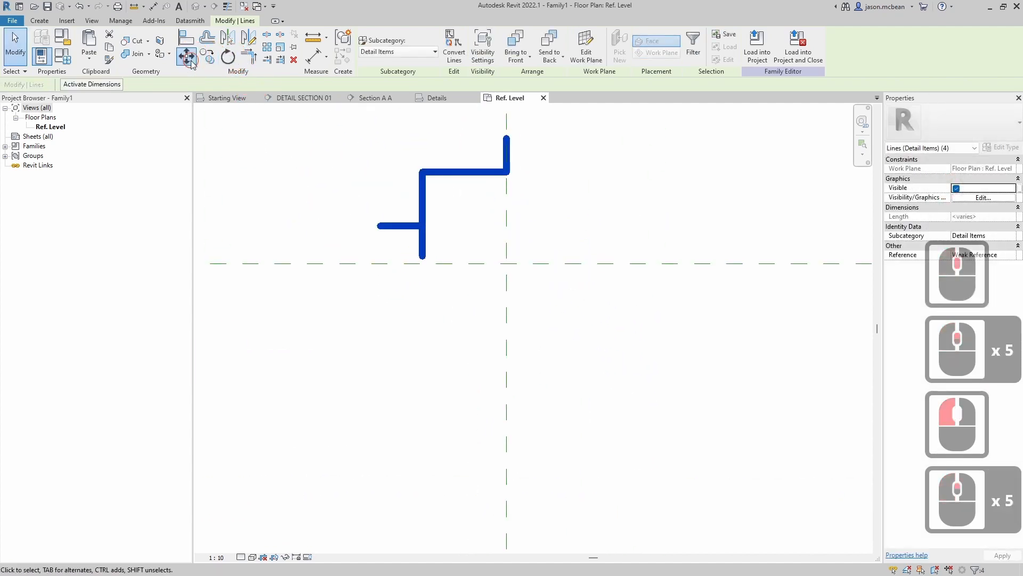
left_click(423, 259)
left_click(422, 261)
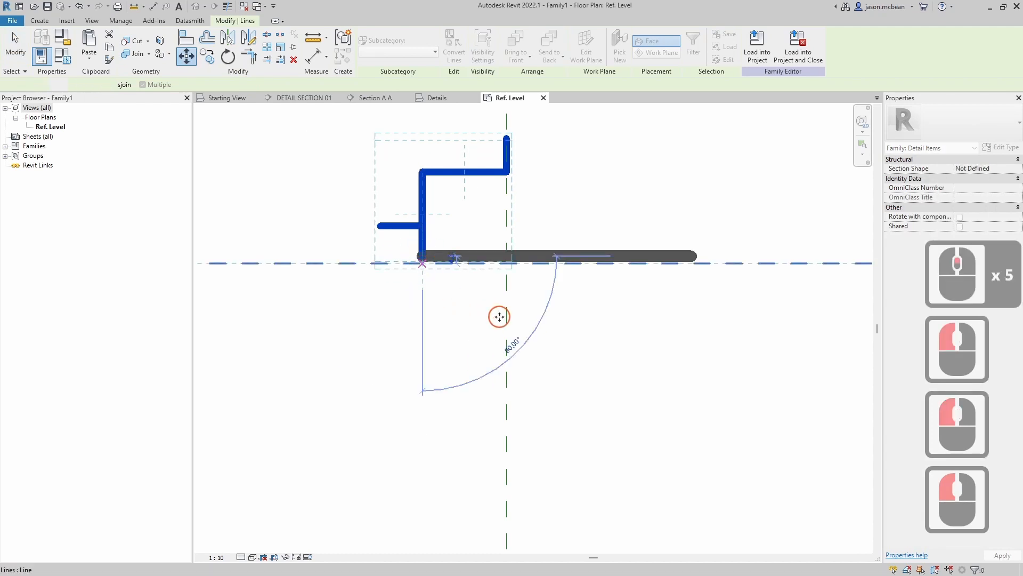
scroll(463, 302, "down", 6)
key("Escape")
- Align the second-highest horizontal reference plane with the trim's upper horizontal line
scroll(578, 222, "down", 8)
key("a")
key("l")
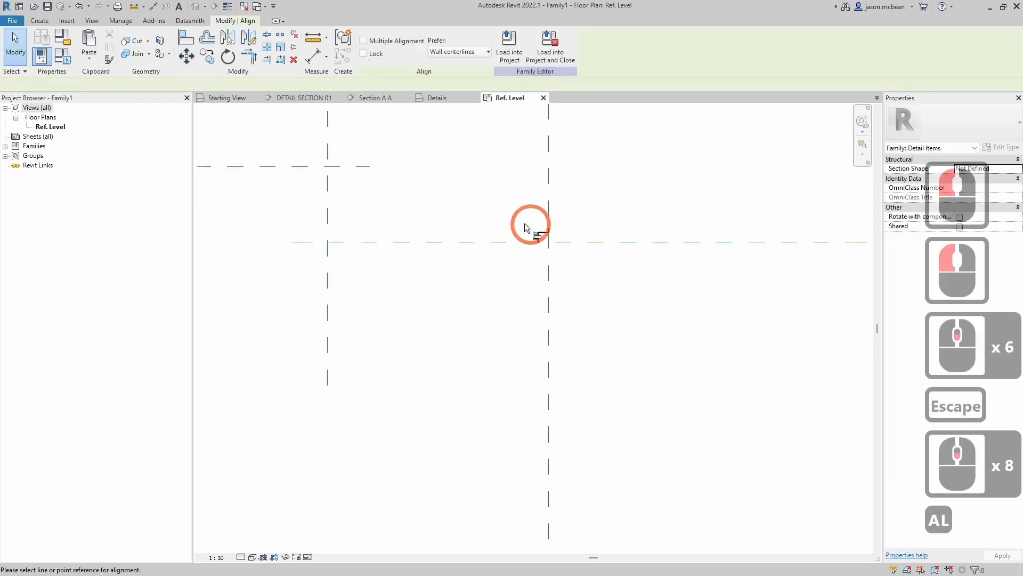
left_click(541, 232)
middle_click_drag(607, 195, 560, 277)
scroll(529, 209, "down", 6)
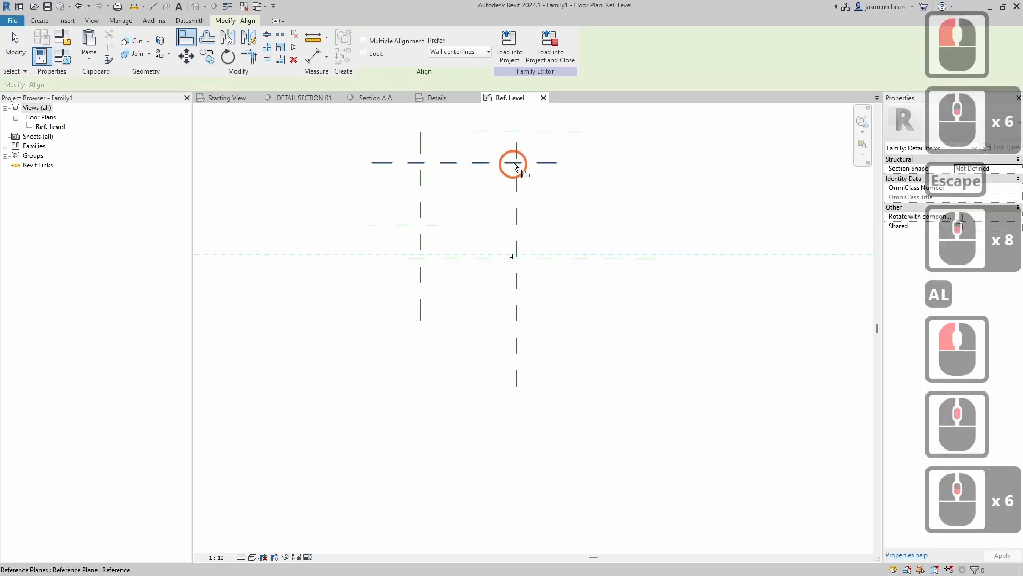
left_click(511, 161)
scroll(516, 258, "up", 6)
scroll(539, 269, "down", 1)
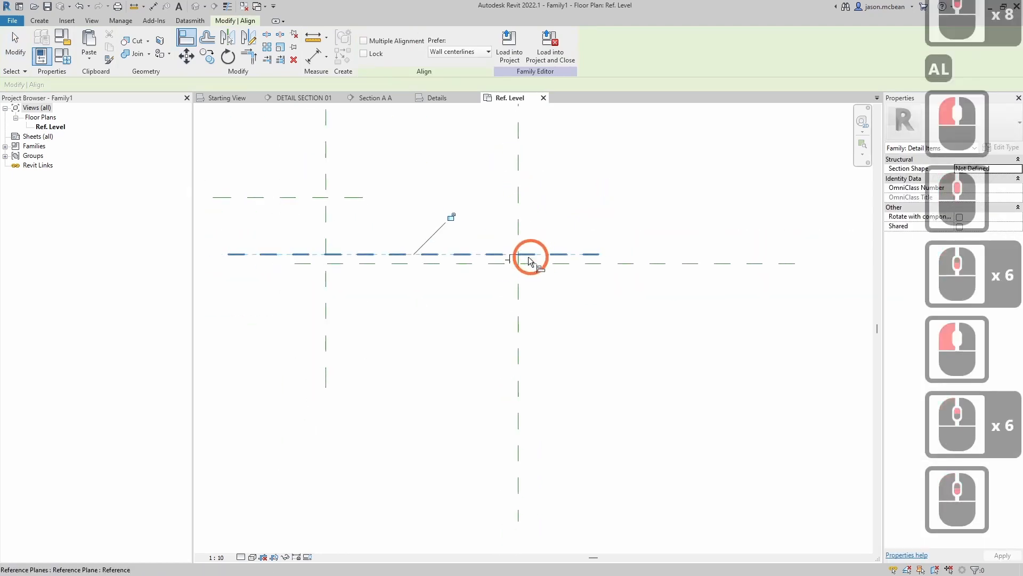
scroll(511, 255, "up", 6)
key("Escape")
- Align the vertical reference plane left of Center (Left/Right) with the trim's long vertical line
scroll(504, 280, "up", 6)
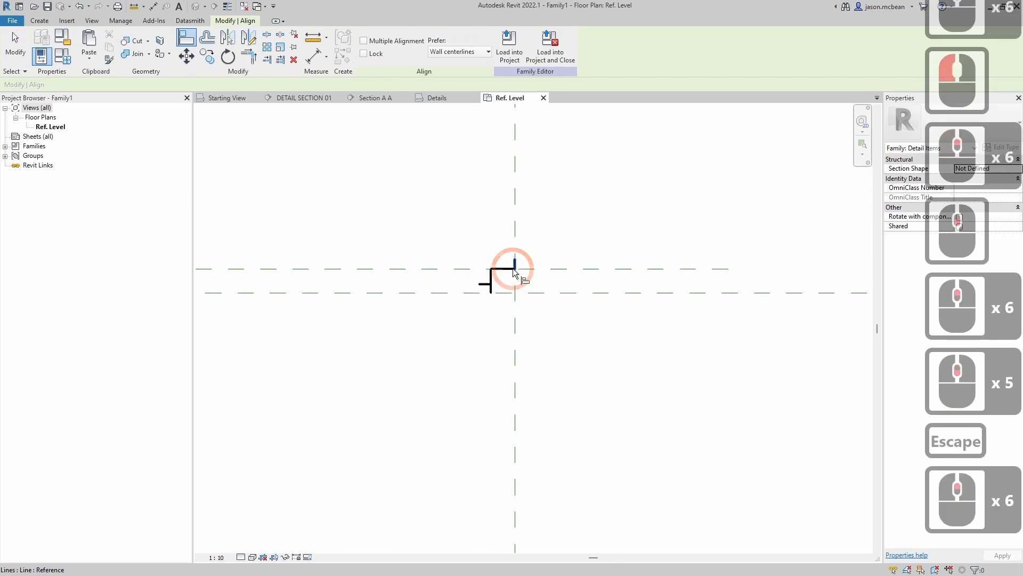
key("a")
scroll(489, 279, "up", 1)
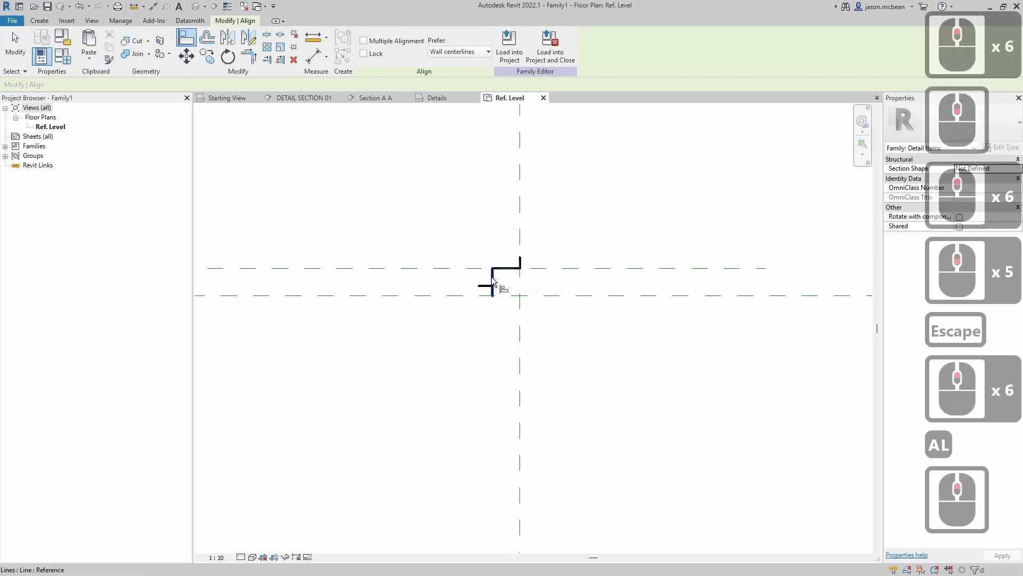
left_click(638, 290)
scroll(638, 290, "down", 7)
left_click(522, 290)
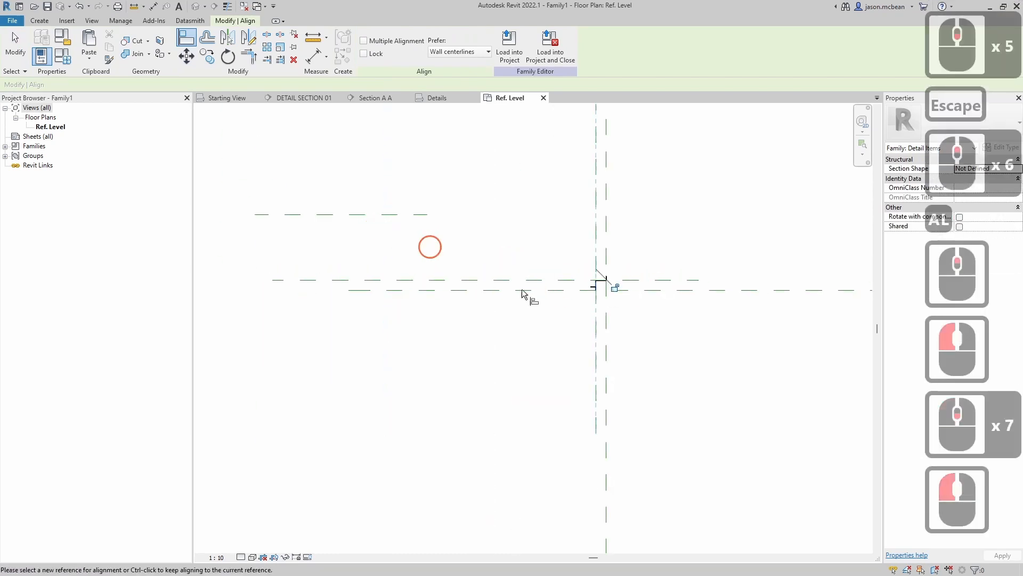
scroll(656, 277, "up", 5)
key("Escape")
scroll(523, 298, "down", 1)
key("Escape")
scroll(551, 304, "down", 6)
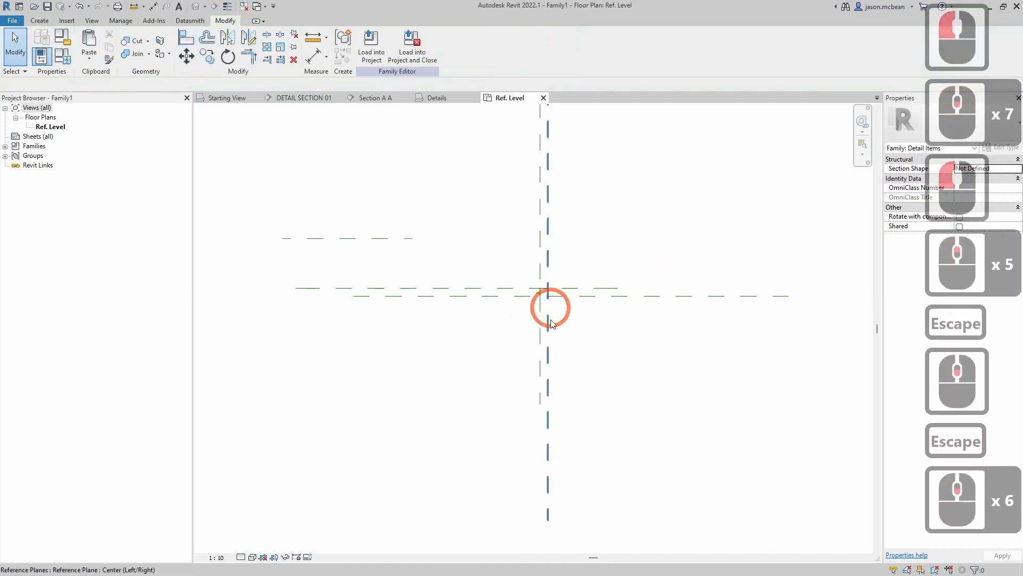
- Align the short horizontal reference plane with the trim's short horizontal leg
scroll(542, 315, "up", 4)
key("a")
key("l")
scroll(546, 315, "up", 4)
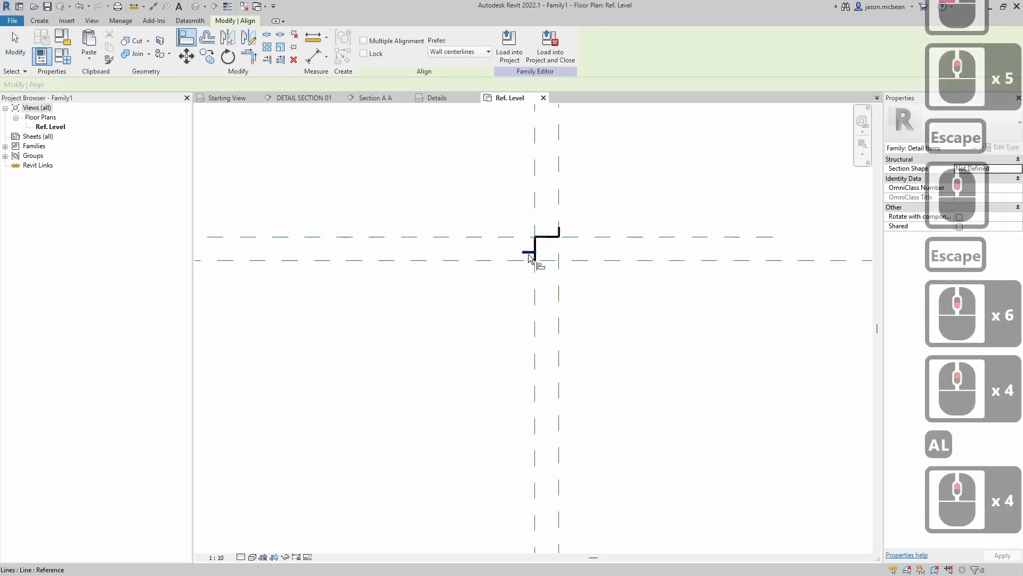
left_click(539, 258)
scroll(362, 233, "down", 6)
left_click(364, 204)
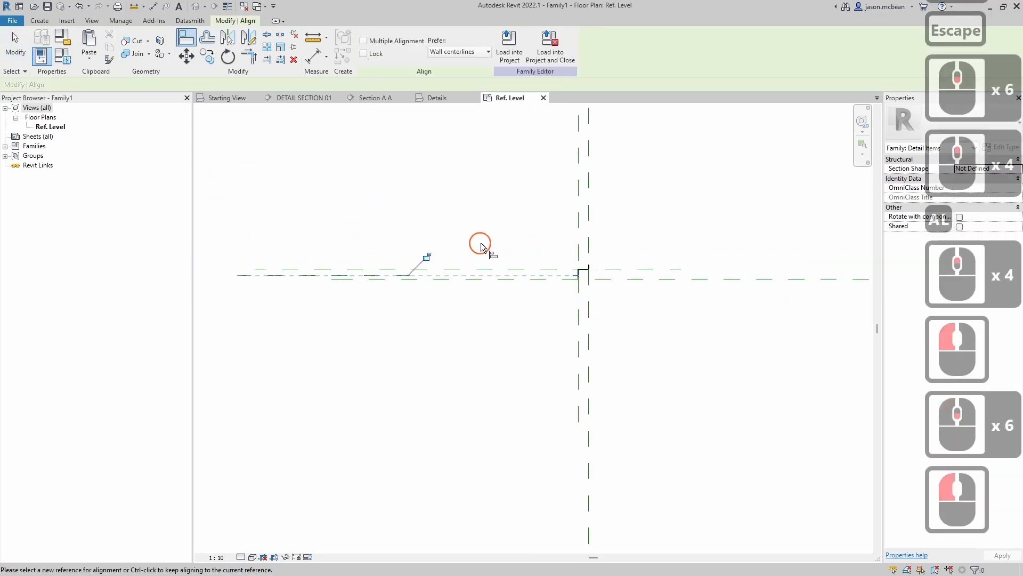
key("Escape")
key("Escape")
- Extend the short horizontal reference plane's right end past the trim and both vertical reference planes
left_click(381, 279)
key("Escape")
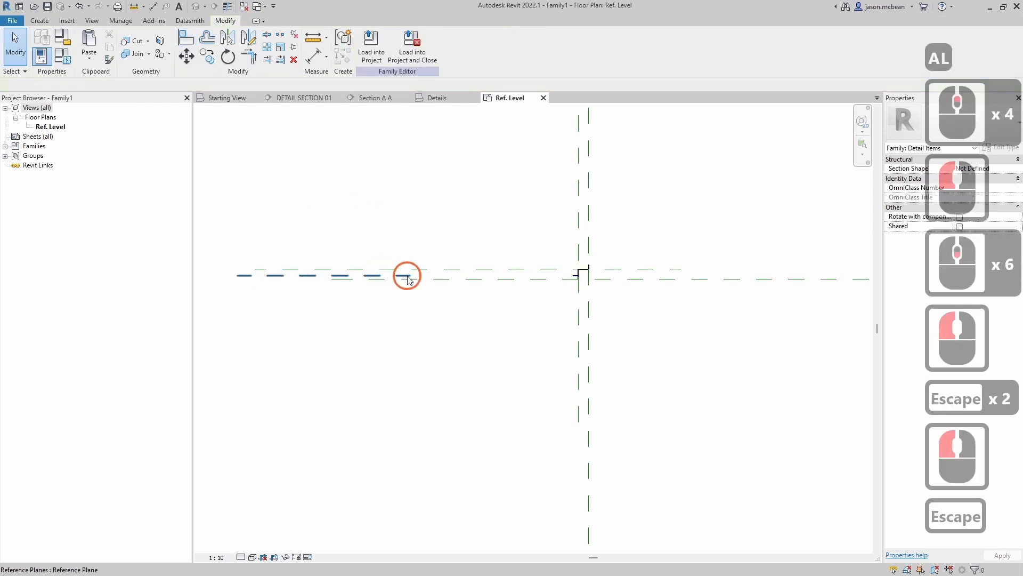
left_click(409, 275)
left_click_drag(411, 276, 607, 270)
key("Escape")
- Add an aligned dimension below the trim between the two vertical reference planes
scroll(586, 313, "up", 11)
middle_click_drag(599, 260, 550, 289)
scroll(550, 289, "down", 1)
scroll(550, 289, "up", 1)
key("d")
key("i")
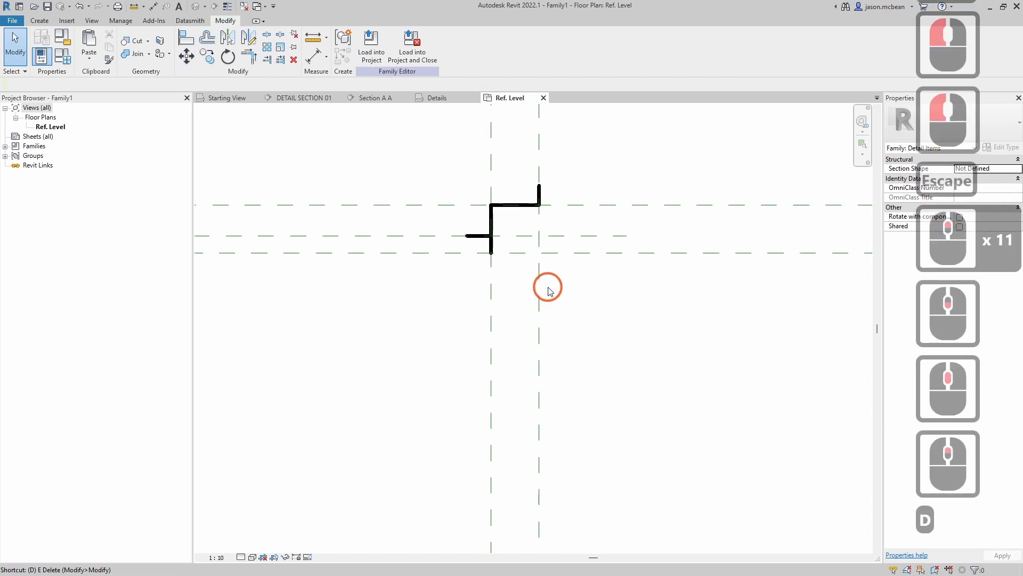
left_click(491, 291)
left_click(542, 294)
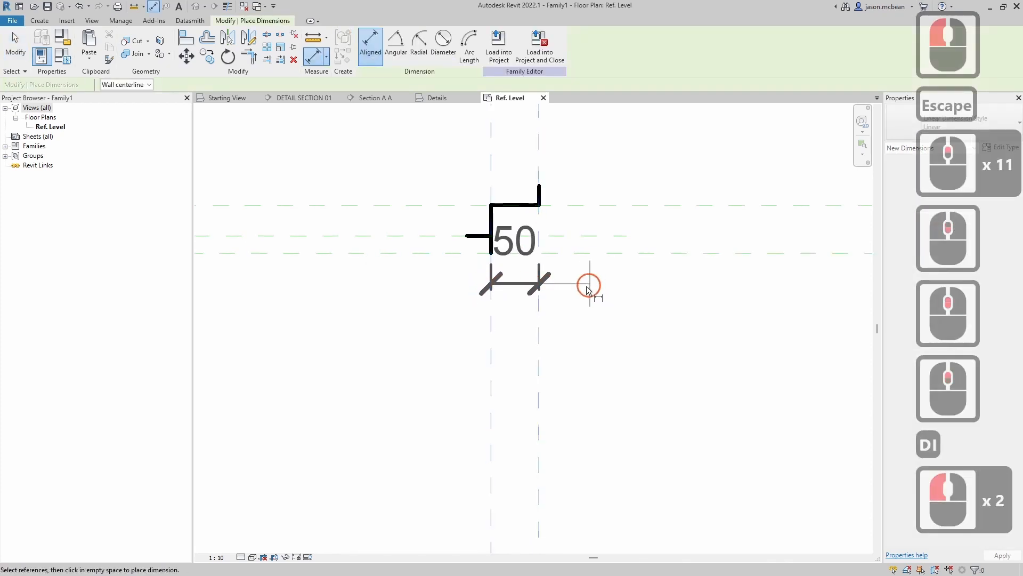
scroll(589, 286, "down", 5)
left_click(543, 352)
key("Escape")
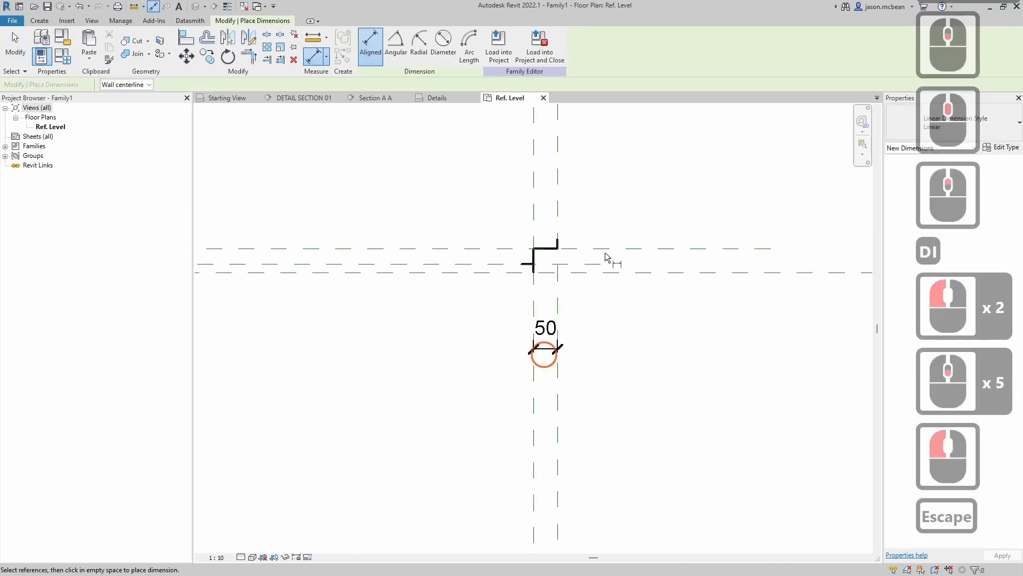
- Set the view scale to 1:5 and move the horizontal dimension up to just beneath the trim
left_click(216, 557)
left_click(256, 428)
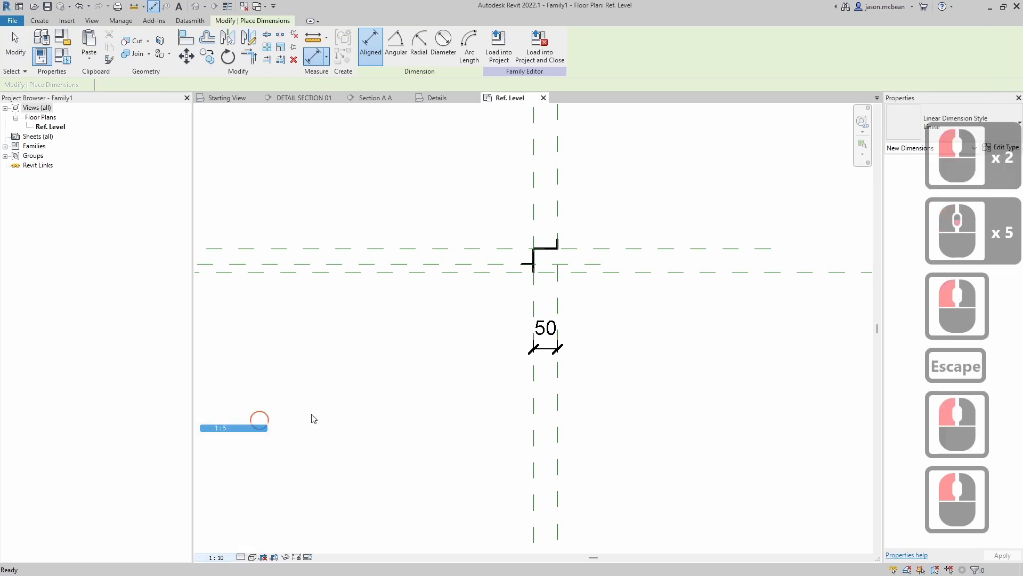
scroll(608, 330, "up", 5)
key("Escape")
key("Escape")
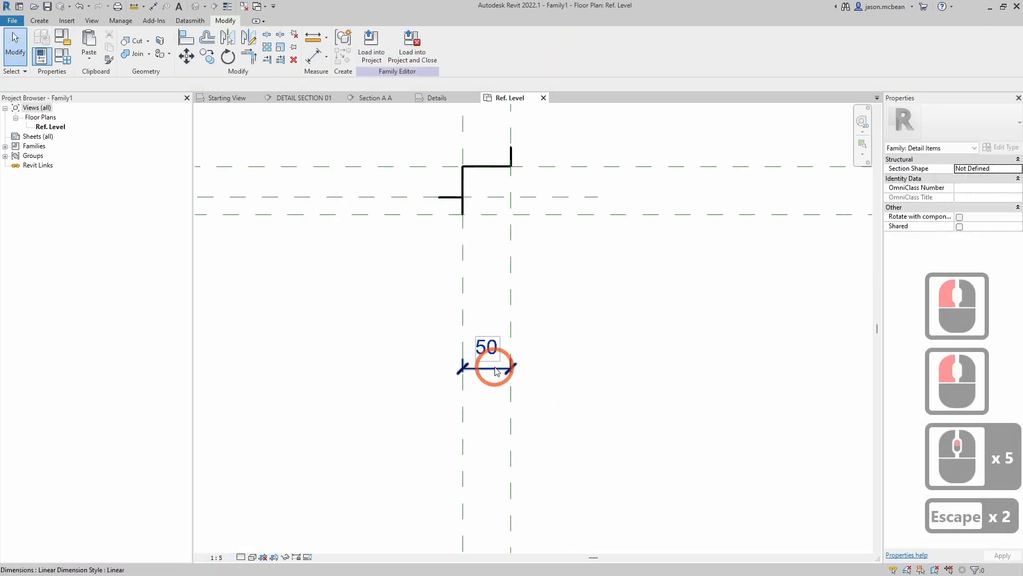
left_click(494, 367)
left_click_drag(486, 367, 487, 252)
key("Escape")
- Add an aligned dimension right of the trim from the plane on its upper horizontal line to Center (Front/Back)
middle_click_drag(593, 264, 431, 356)
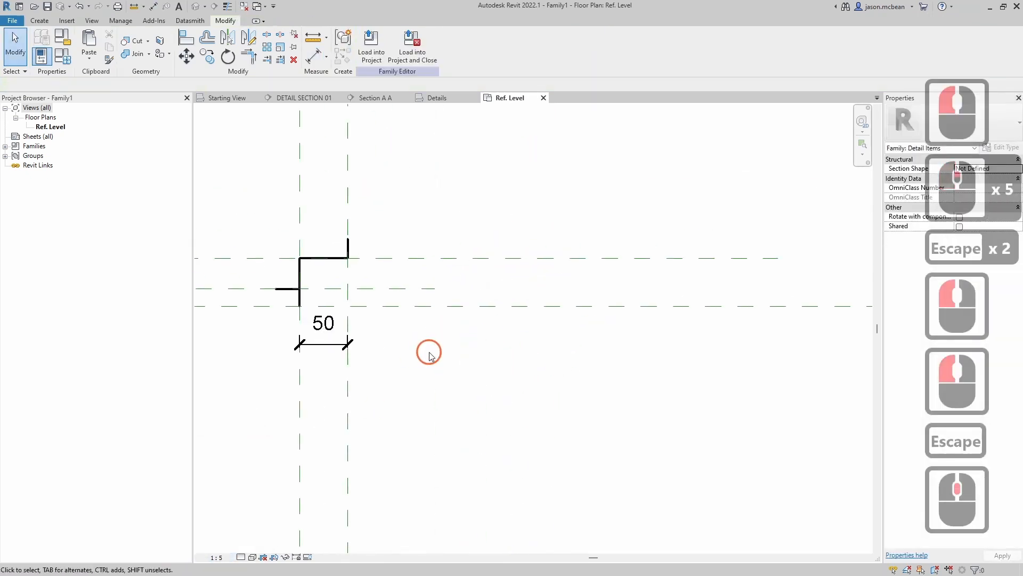
key("d")
key("i")
left_click(394, 258)
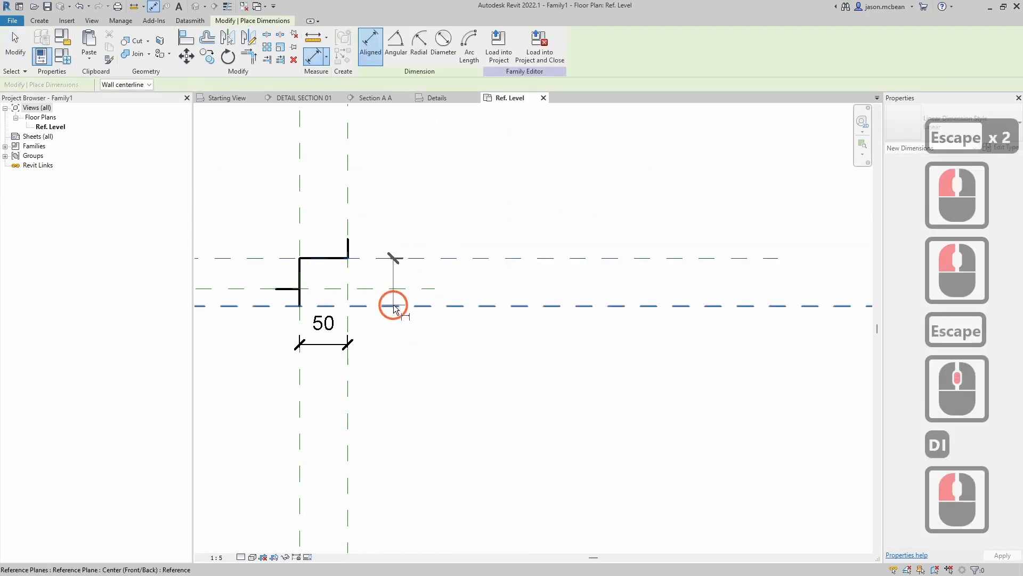
left_click(394, 306)
left_click(465, 324)
scroll(413, 323, "down", 5)
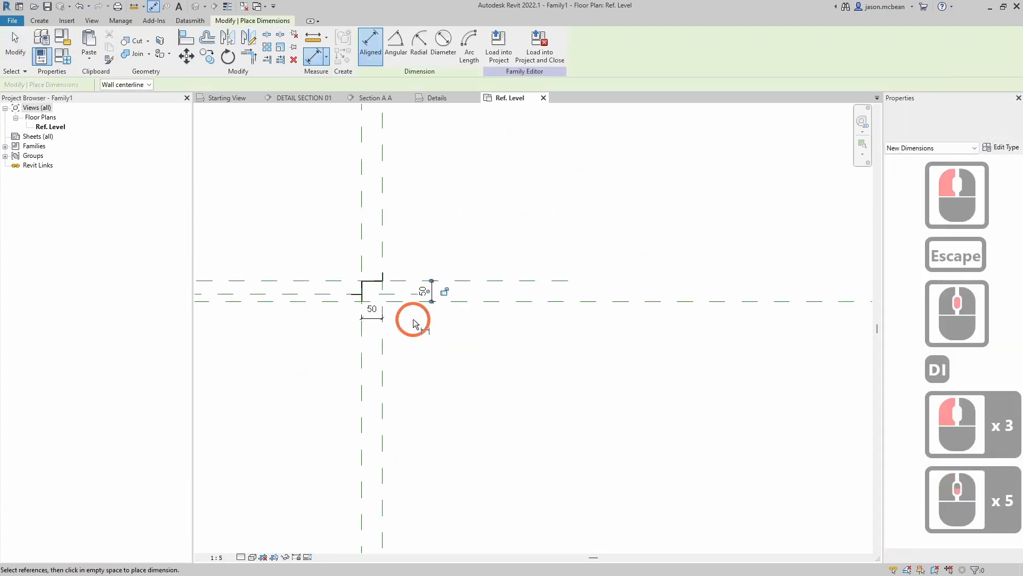
key("Escape")
scroll(413, 321, "down", 6)
key("Escape")
- Align the topmost horizontal reference plane with the upper endpoint of the trim's short right upright
middle_click(412, 322)
scroll(413, 323, "down", 1)
scroll(412, 323, "up", 5)
key("a")
key("l")
scroll(403, 294, "up", 6)
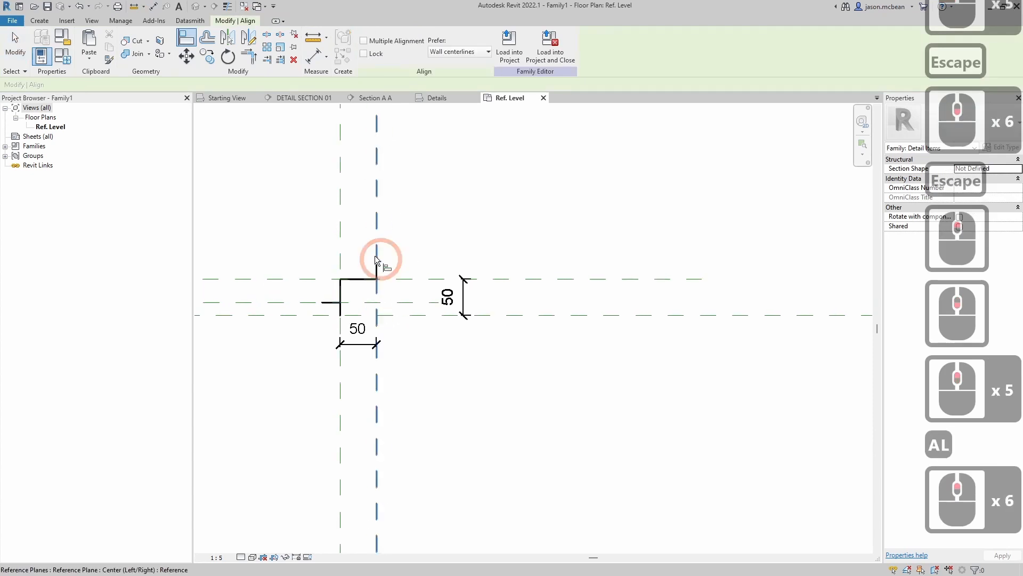
left_click(375, 259)
key("Tab")
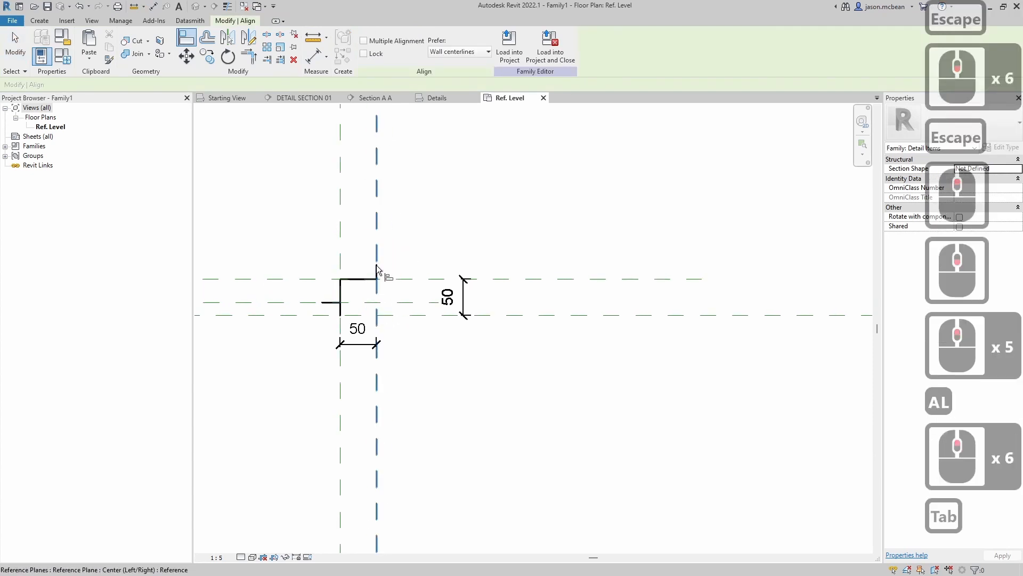
key("Tab")
left_click(376, 265)
scroll(436, 249, "down", 16)
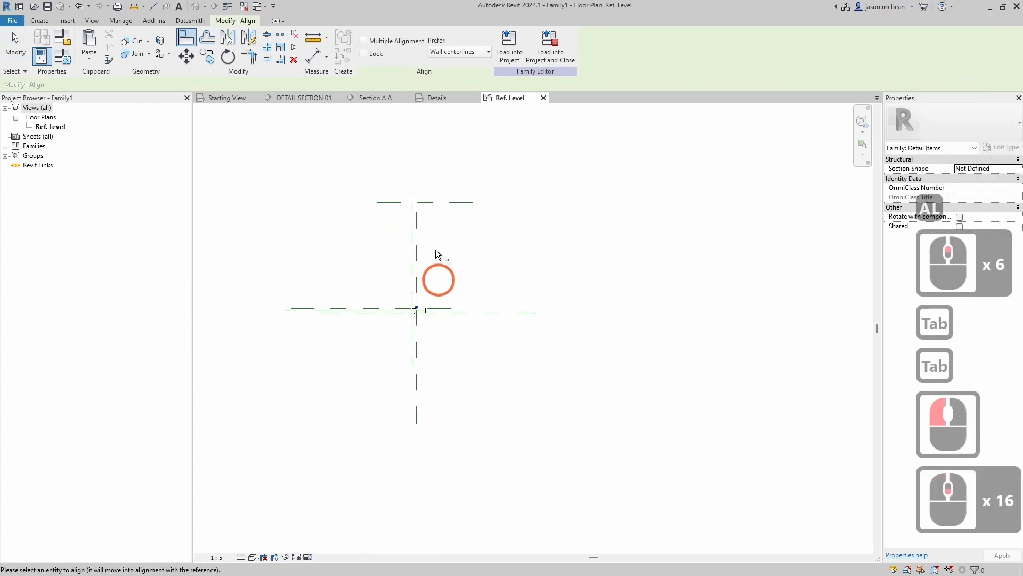
left_click(426, 203)
scroll(398, 318, "up", 16)
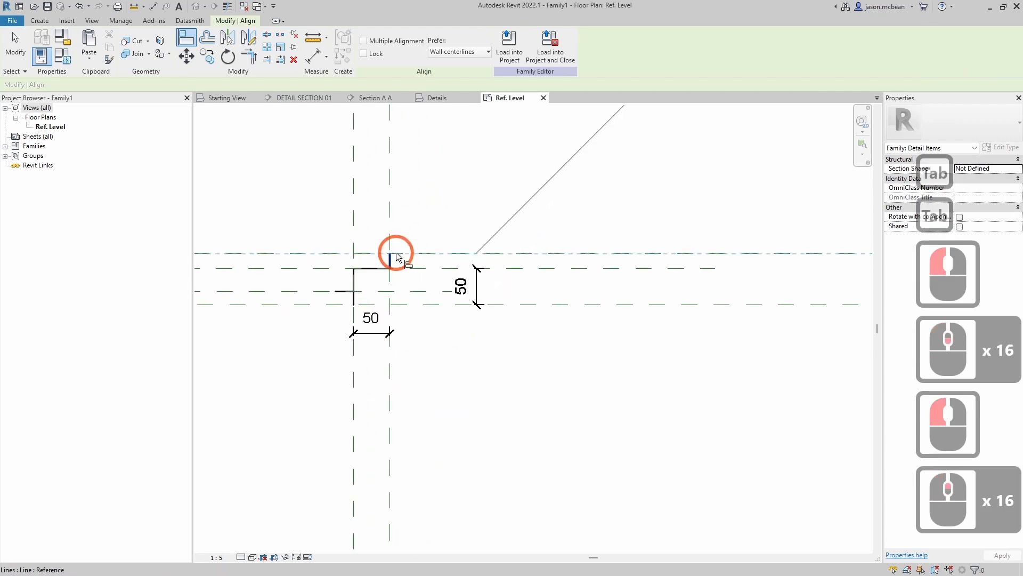
scroll(396, 258, "up", 7)
key("Escape")
key("Escape")
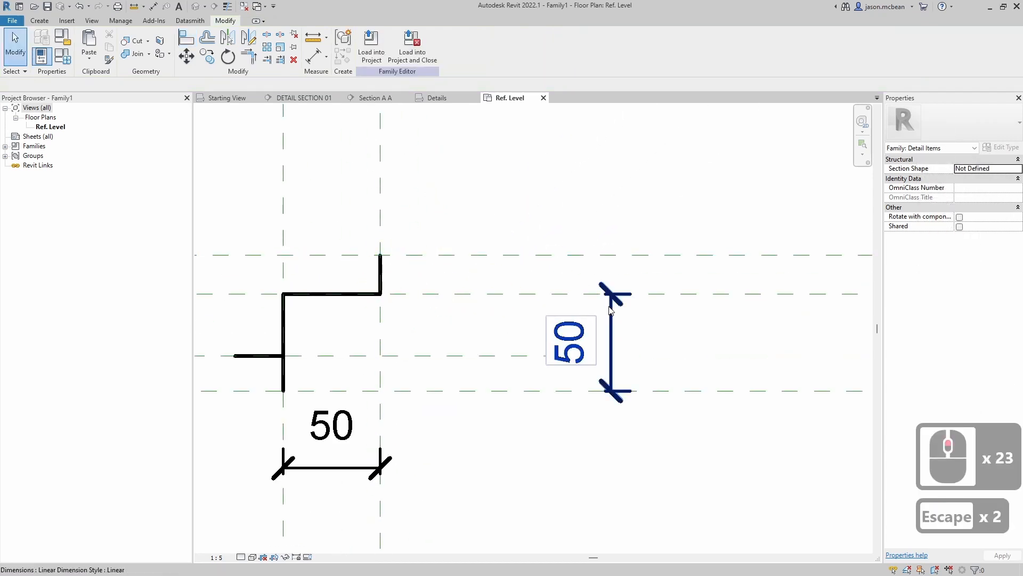
- Dimension between the two uppermost horizontal reference planes, placing it in line with the existing vertical dimension
key("d")
key("i")
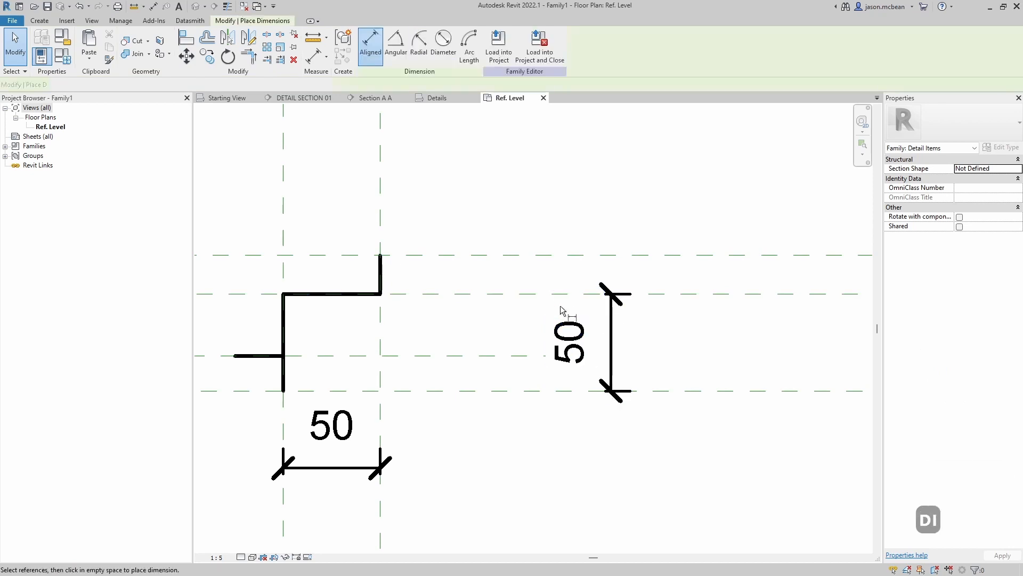
left_click(485, 293)
left_click(494, 255)
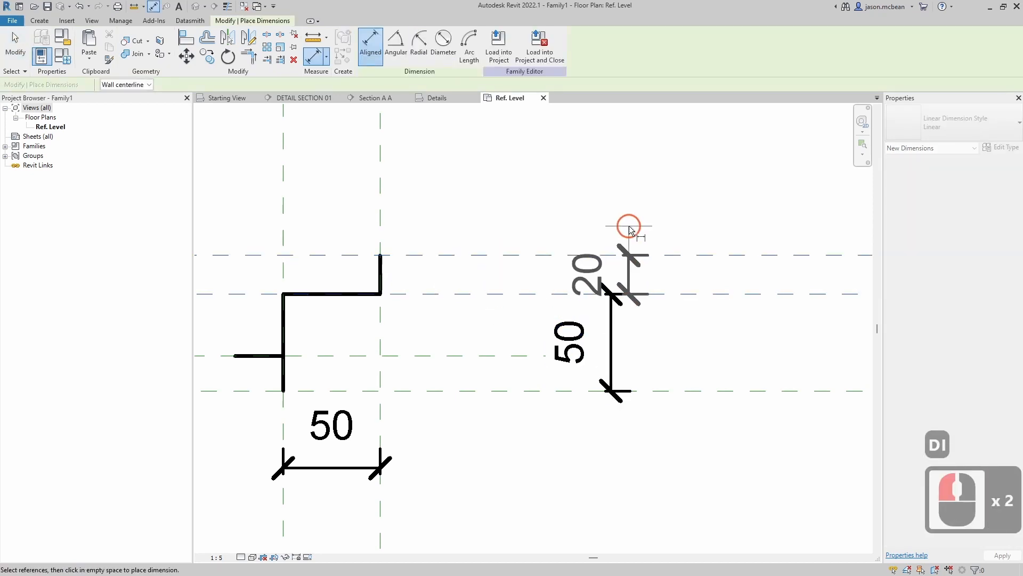
left_click(612, 222)
key("Escape")
key("Escape")
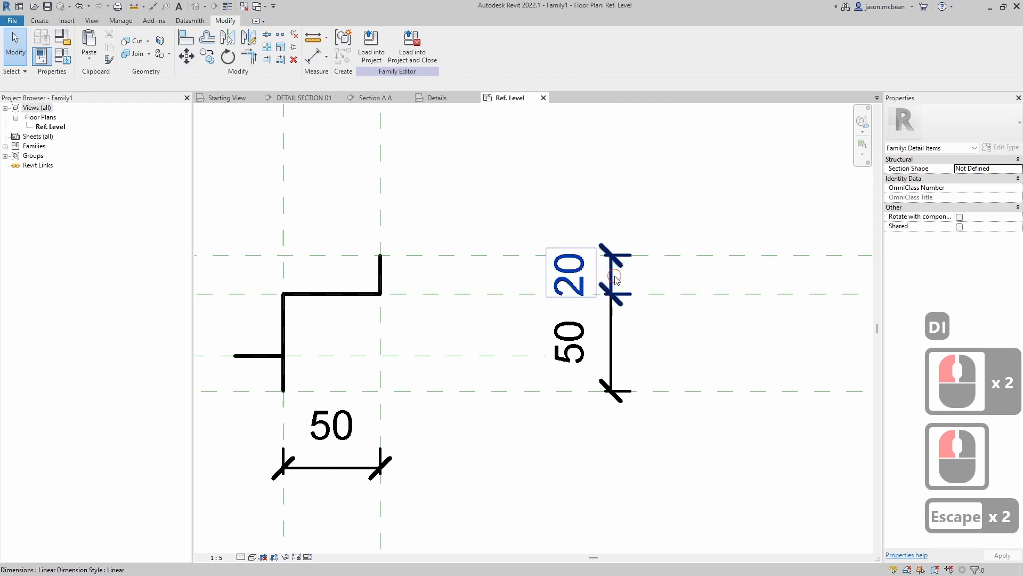
left_click(615, 279)
key("Escape")
middle_click_drag(459, 427, 482, 385)
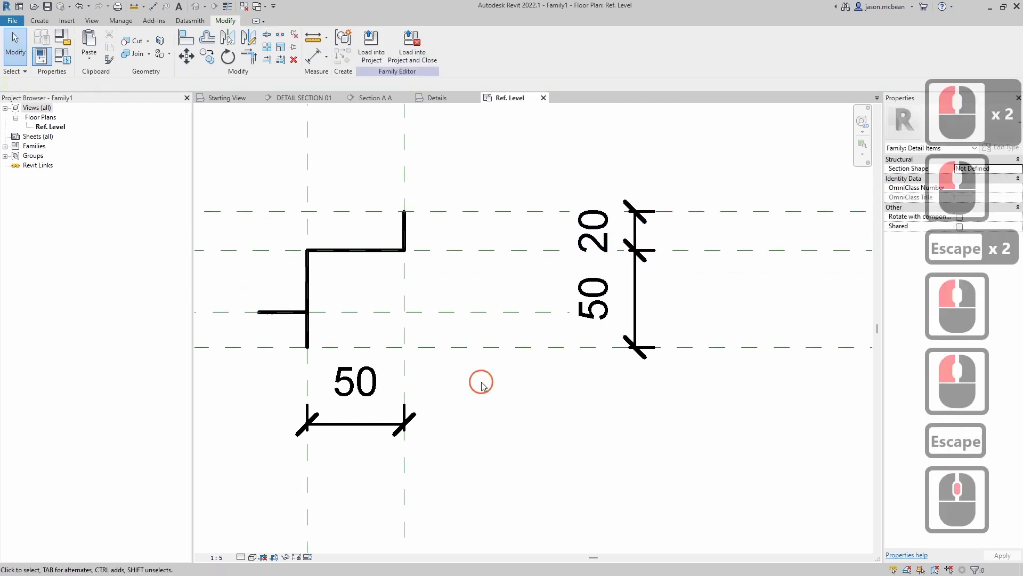
- Try a second aligned dimension between the two vertical reference planes, placed above the trim, and delete it
scroll(332, 292, "down", 1)
key("d")
key("i")
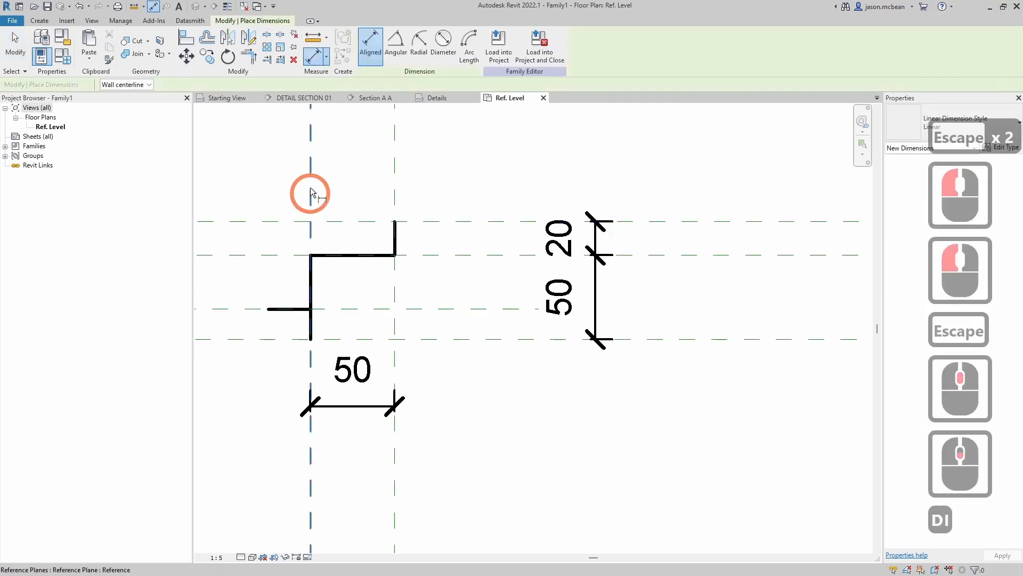
left_click(309, 193)
left_click(394, 196)
left_click(405, 136)
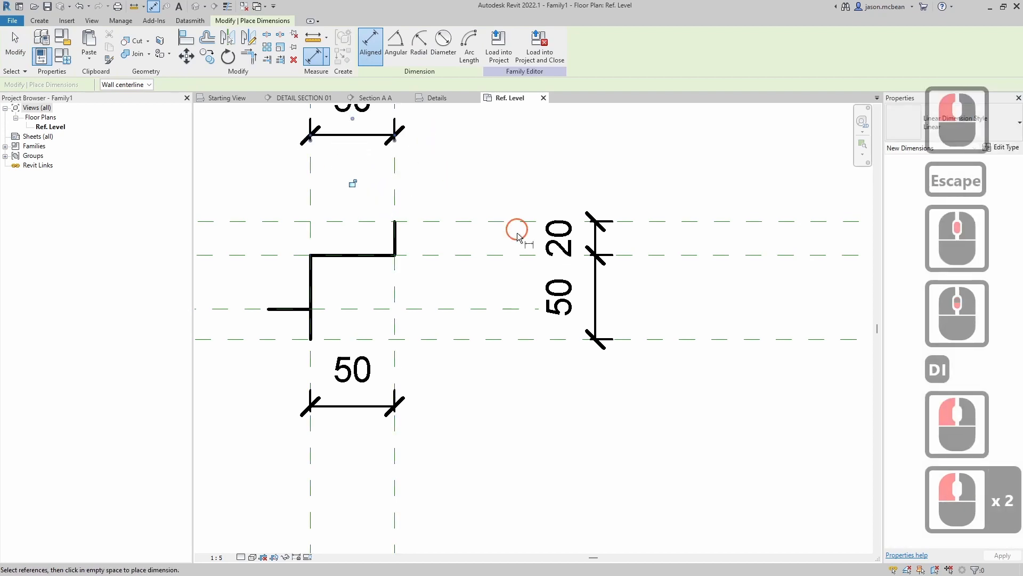
middle_click_drag(432, 274, 440, 349)
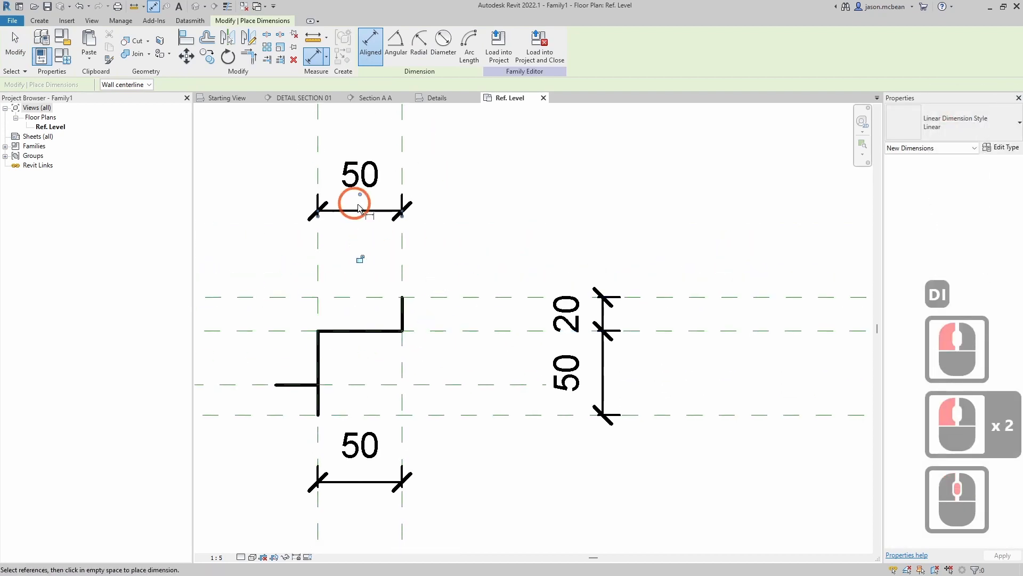
key("Escape")
key("Escape")
left_click(398, 210)
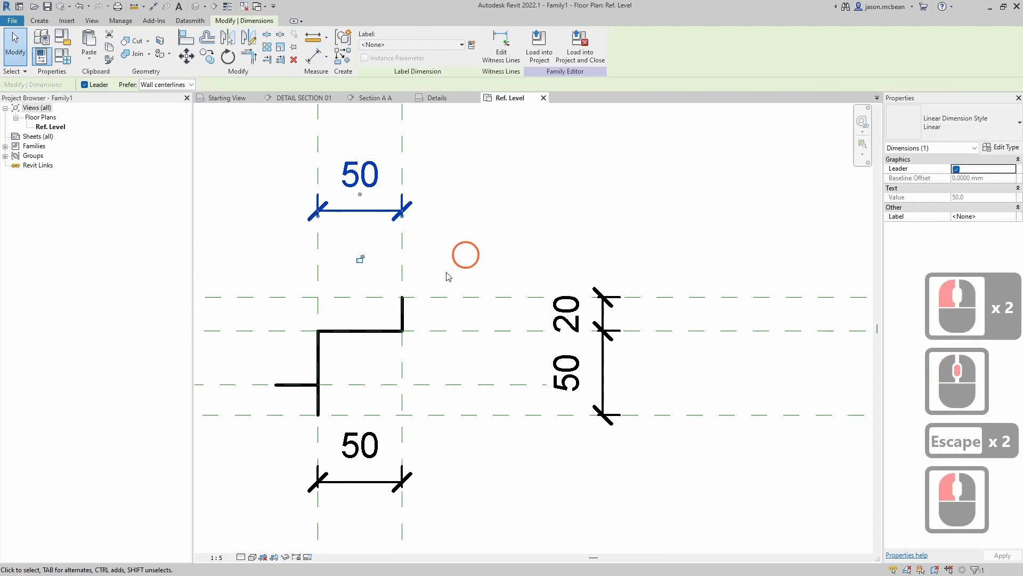
key("Delete")
middle_click_drag(467, 425, 521, 349)
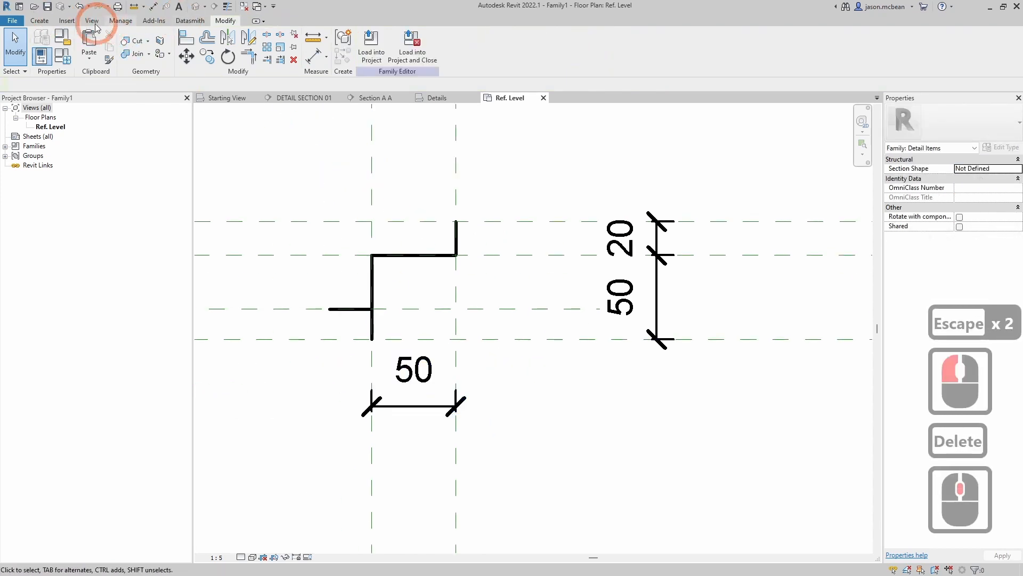
- Try dimensioning from the left vertical reference plane to the free end of the trim's short left line, and delete that dimension
left_click(40, 20)
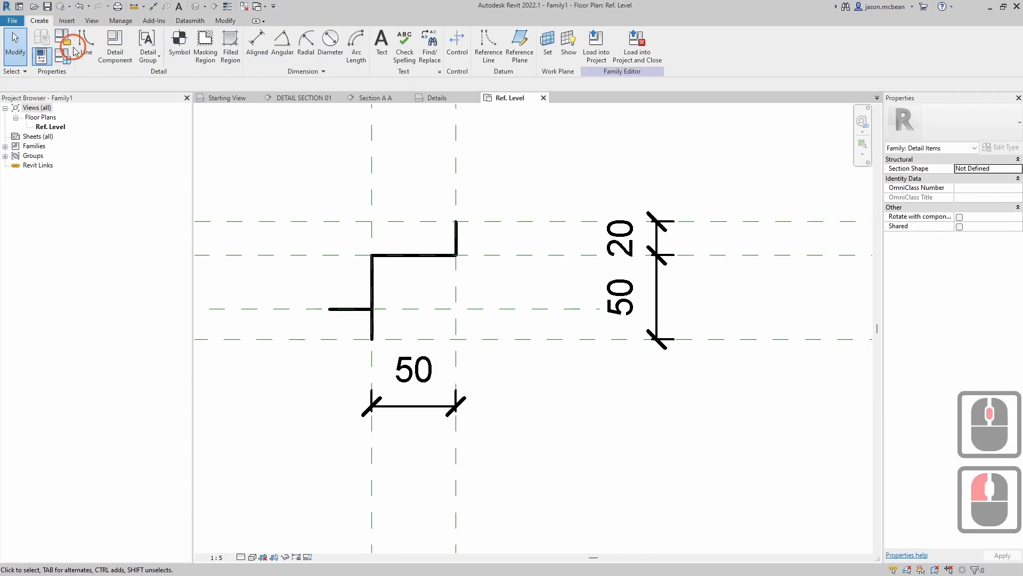
left_click(257, 43)
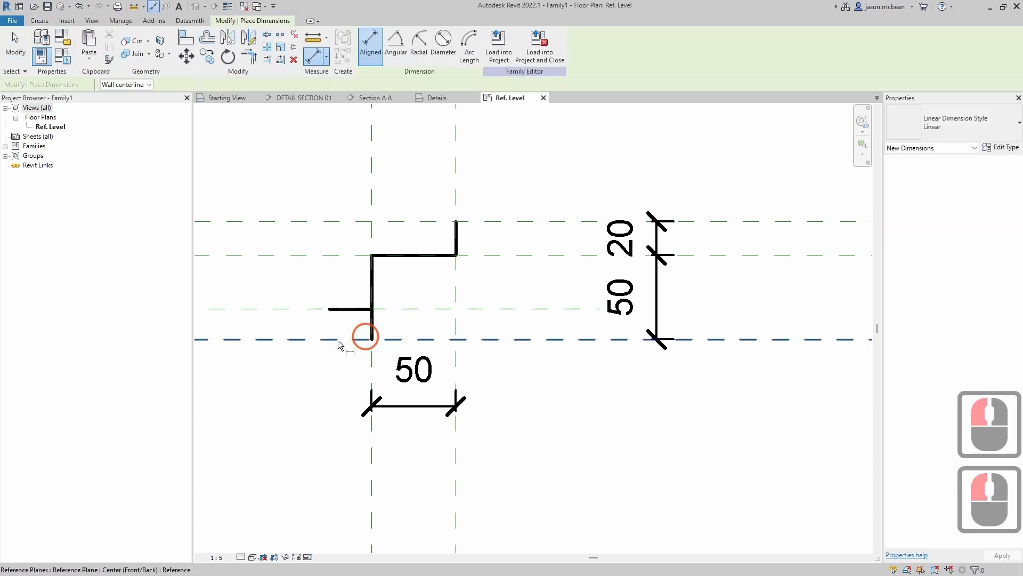
scroll(339, 341, "up", 4)
left_click(405, 341)
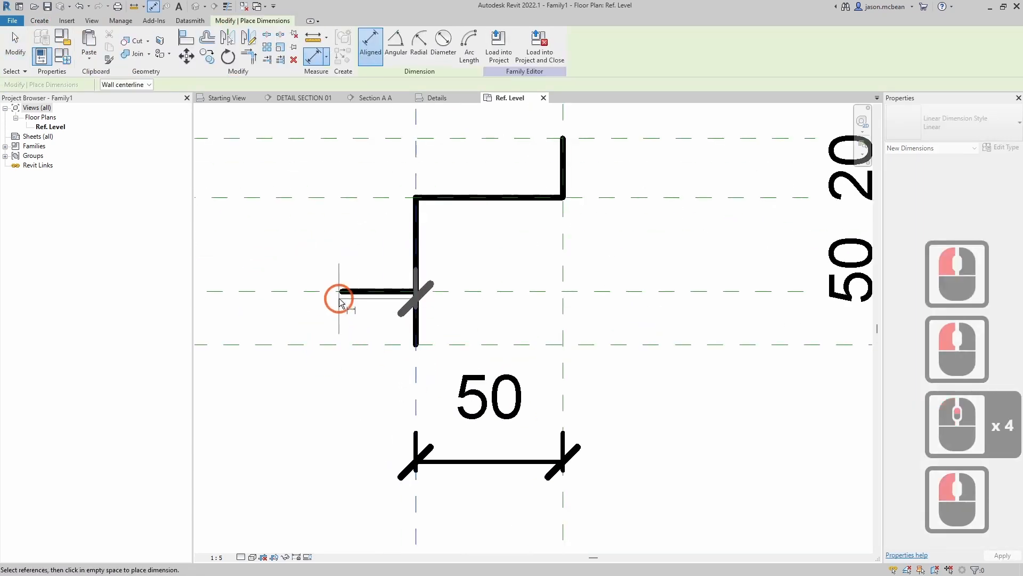
left_click(339, 292)
scroll(371, 349, "down", 20)
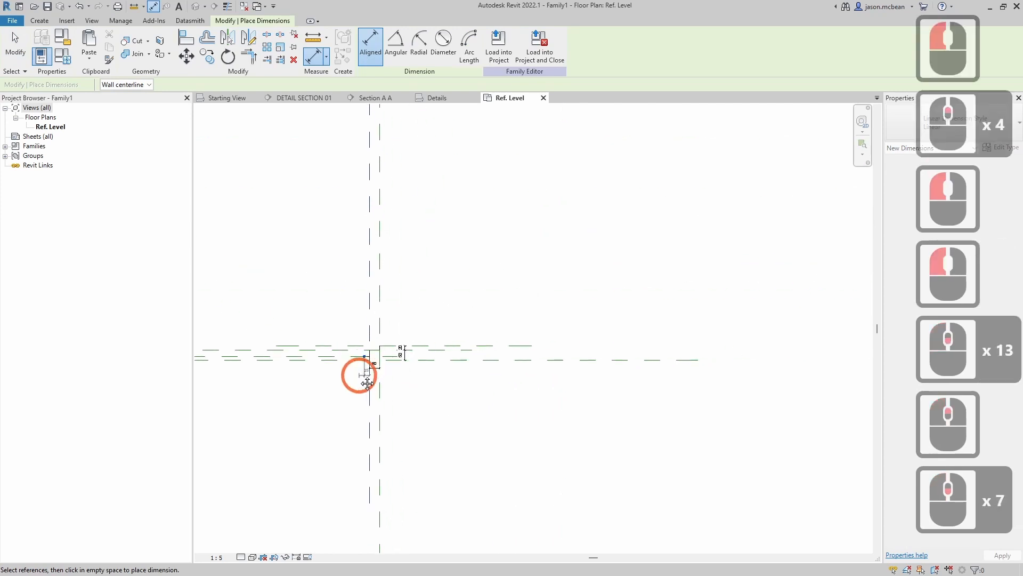
middle_click_drag(367, 383, 468, 366)
scroll(459, 367, "down", 11)
scroll(475, 367, "up", 7)
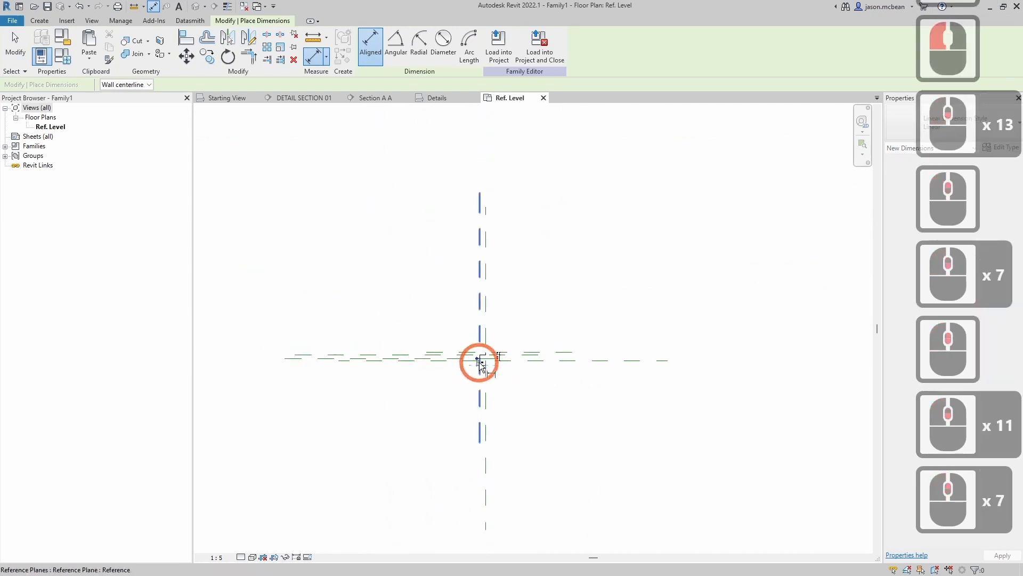
scroll(479, 366, "up", 17)
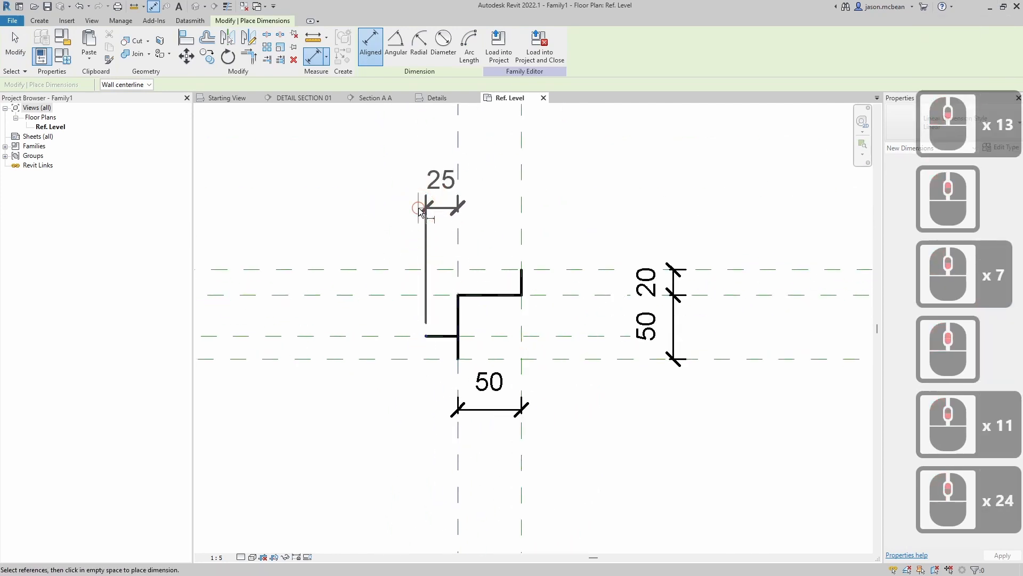
left_click(421, 209)
scroll(437, 315, "up", 4)
key("Escape")
key("Escape")
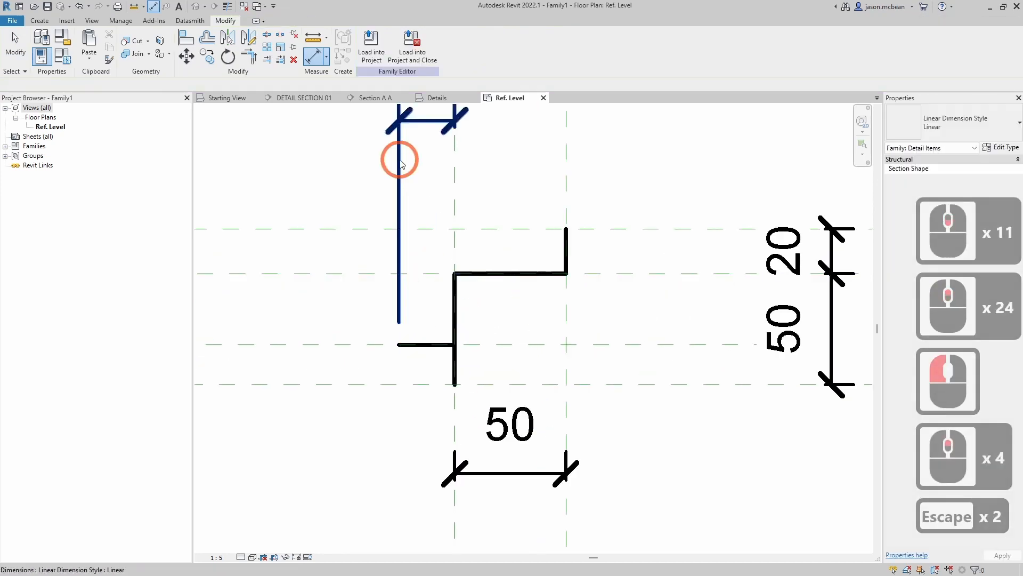
scroll(402, 164, "down", 5)
left_click(418, 166)
key("Delete")
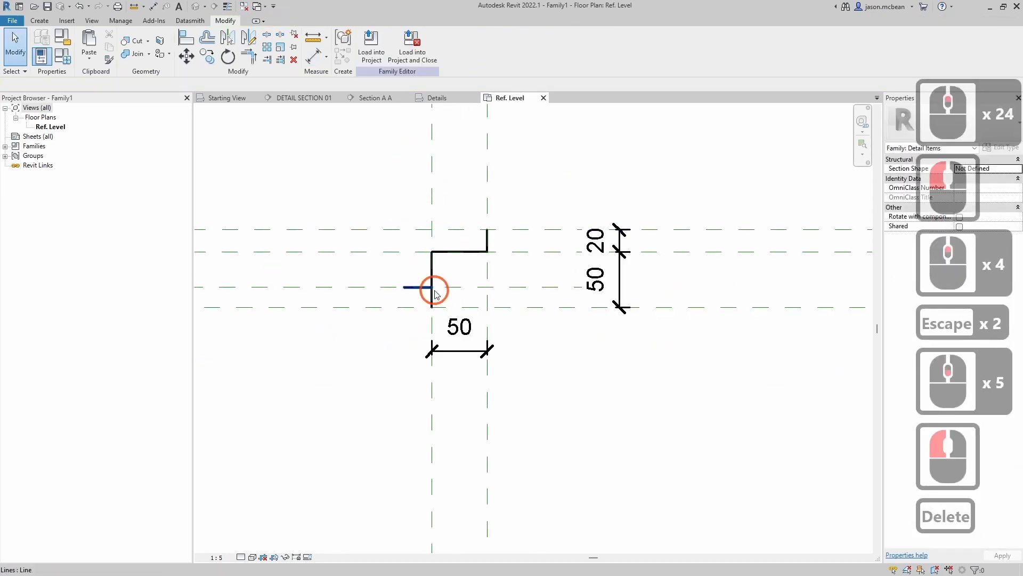
- Draw a vertical reference plane through the free end of the trim's short left line, extending past the lowest horizontal plane
key("r")
key("p")
left_click(404, 287)
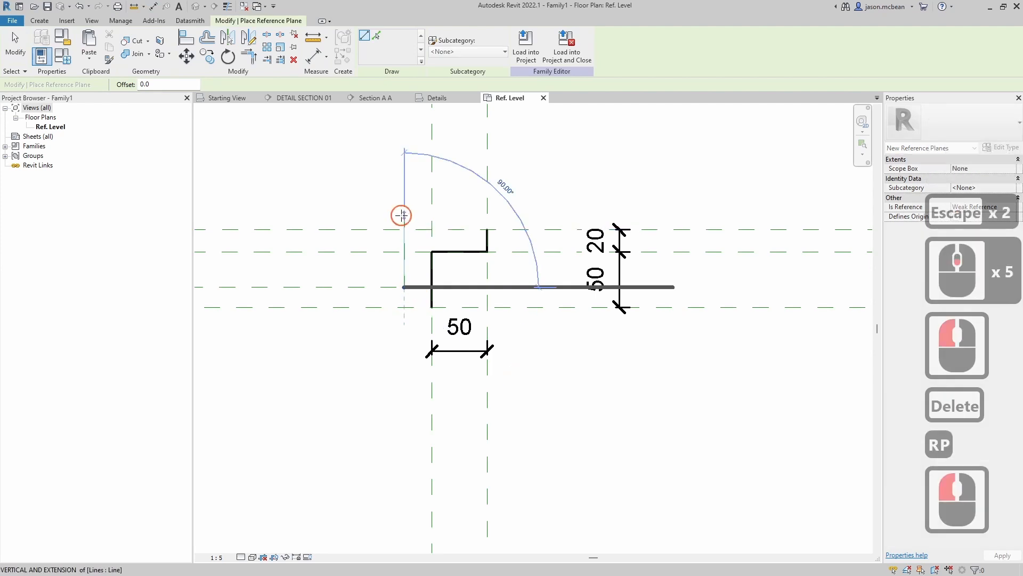
left_click(402, 204)
key("Escape")
key("Escape")
left_click(405, 278)
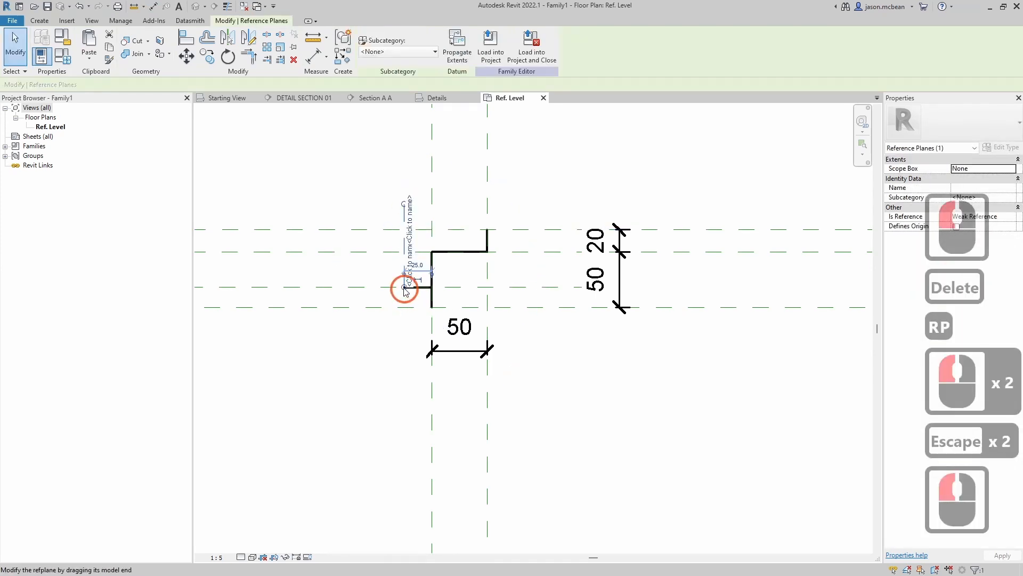
left_click_drag(405, 288, 411, 324)
key("Escape")
- Add an aligned dimension above the trim between the new short vertical reference plane and the adjacent vertical plane
left_click(433, 285)
key("d")
key("i")
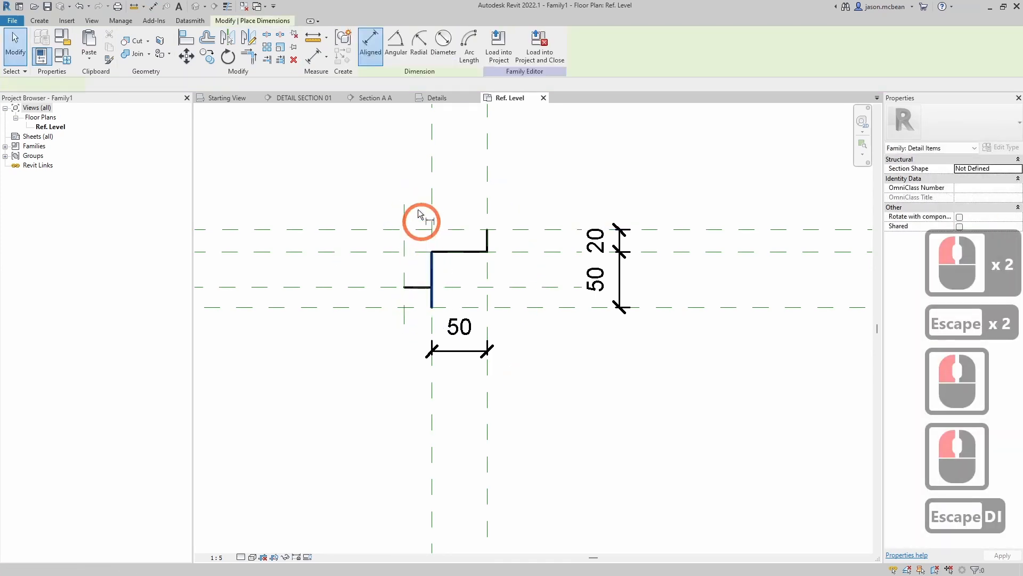
left_click(432, 209)
left_click(404, 214)
left_click(400, 163)
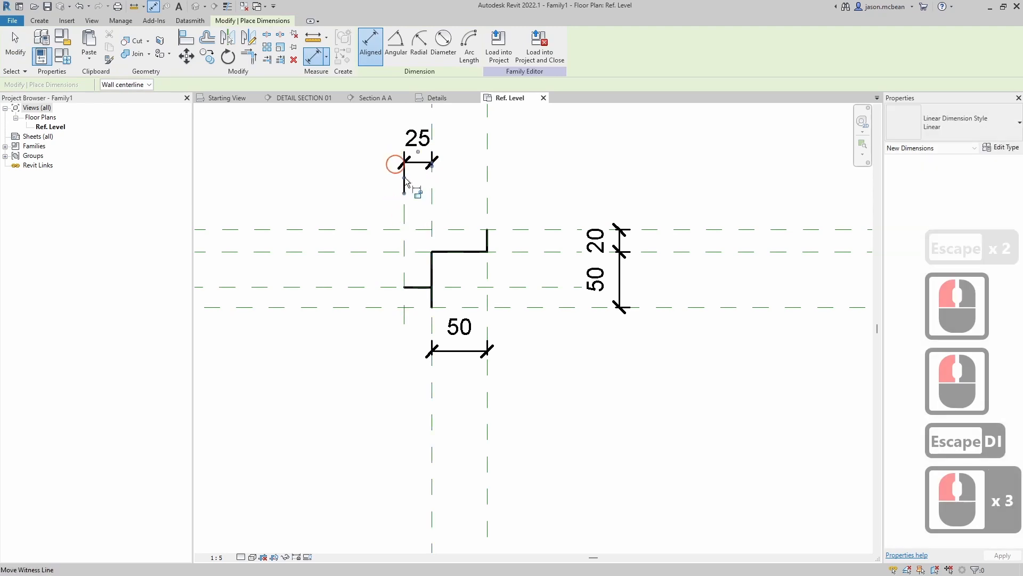
key("Escape")
key("Escape")
left_click(414, 165)
left_click(416, 192)
key("Escape")
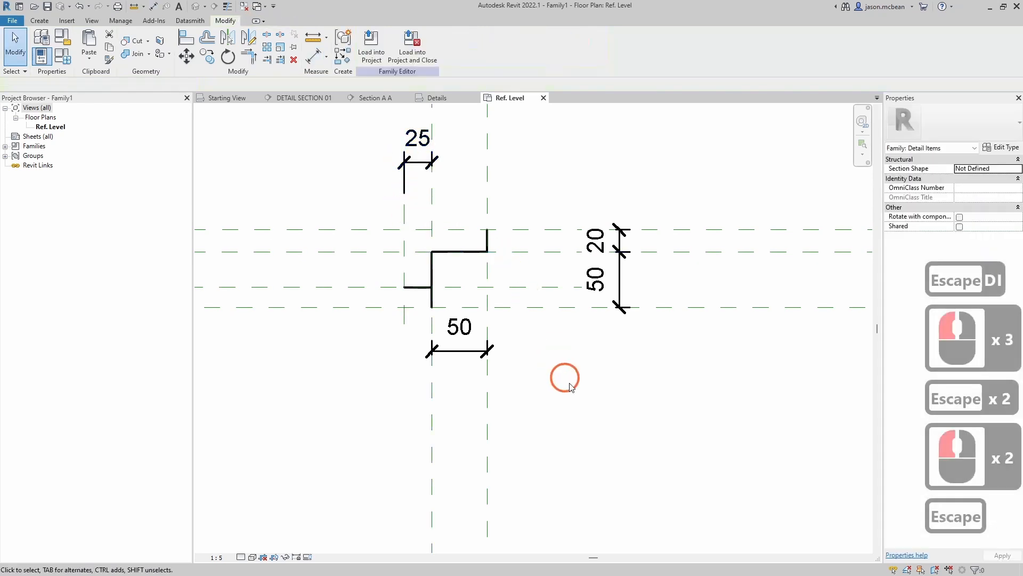
- Dimension from Center (Front/Back) to the reference plane on the short left line, placing it left of the trim
scroll(443, 318, "up", 3)
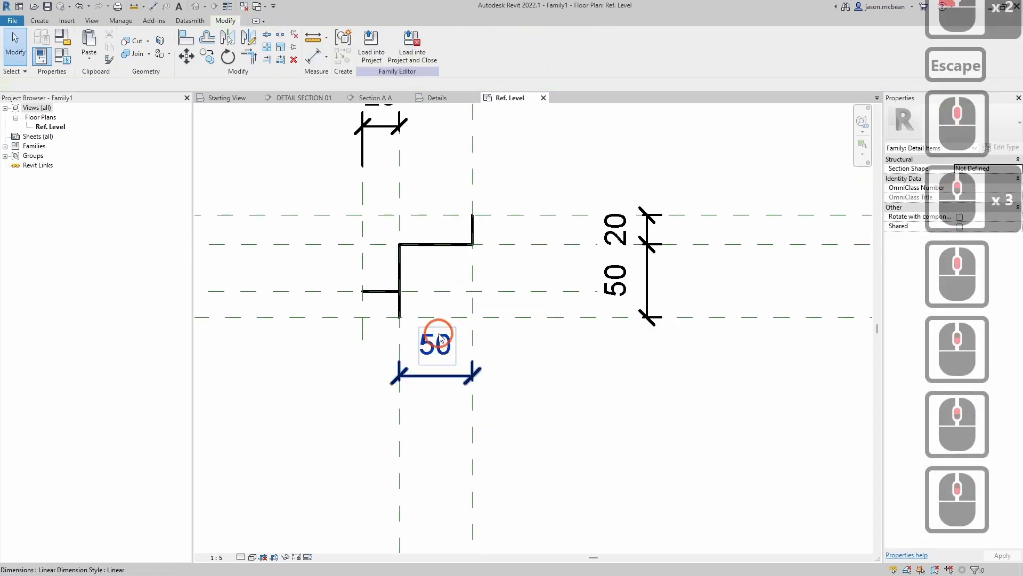
scroll(416, 330, "down", 2)
key("d")
key("i")
left_click(401, 326)
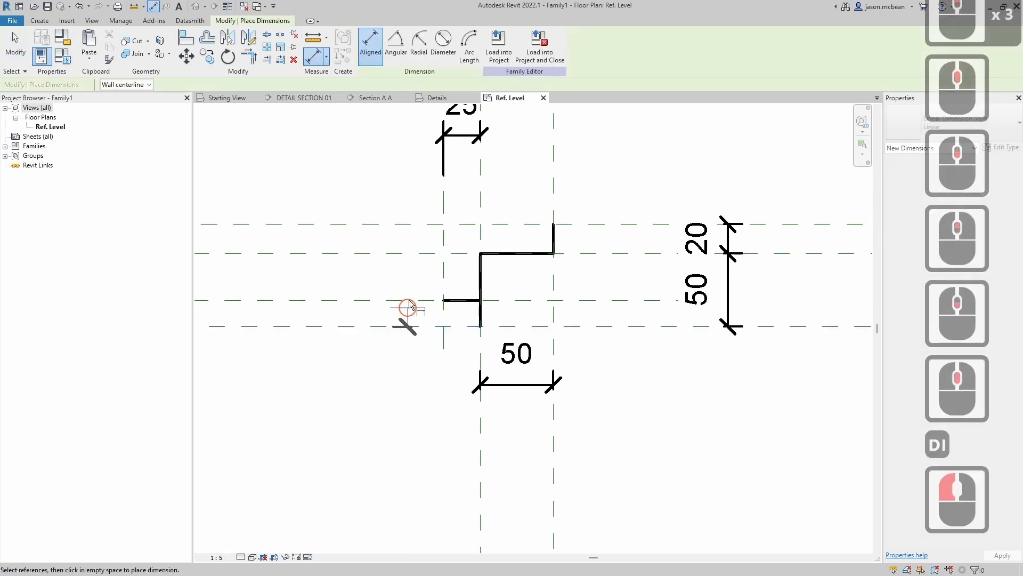
left_click(406, 300)
left_click(385, 309)
key("Escape")
key("Escape")
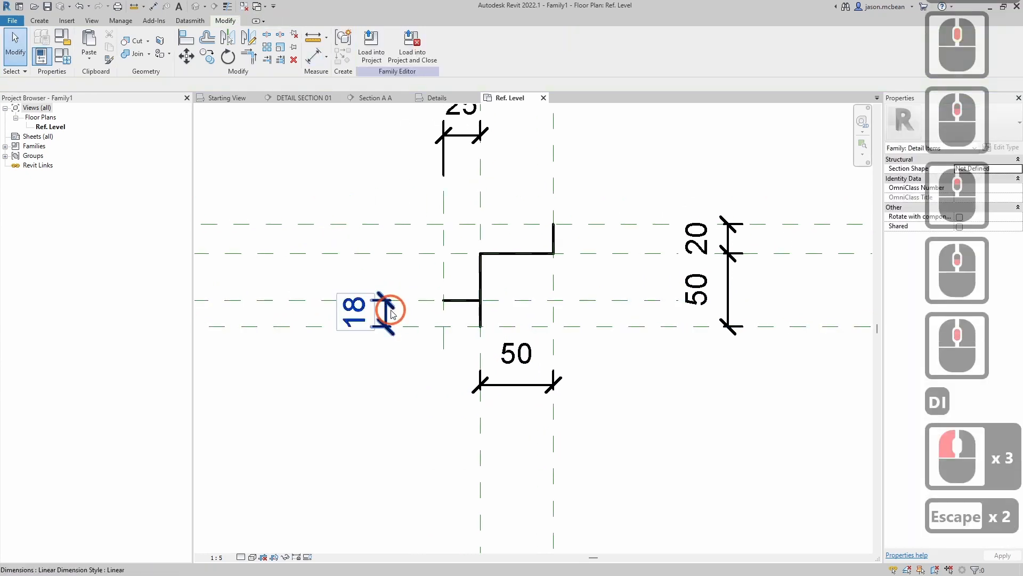
left_click(388, 312)
left_click(426, 314)
key("Escape")
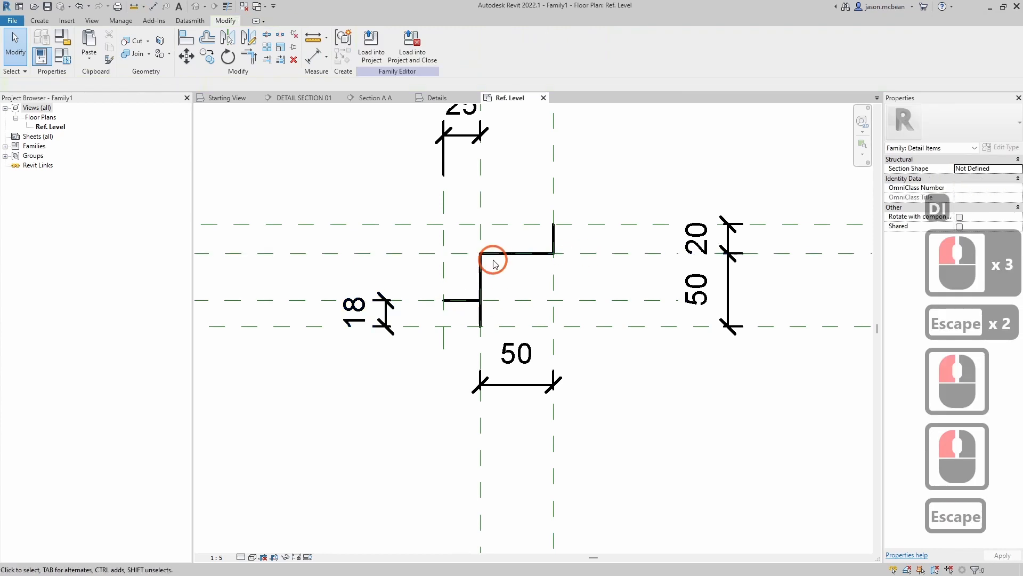
- Open the family's Object Styles and start a new subcategory of Detail Items
left_click(38, 21)
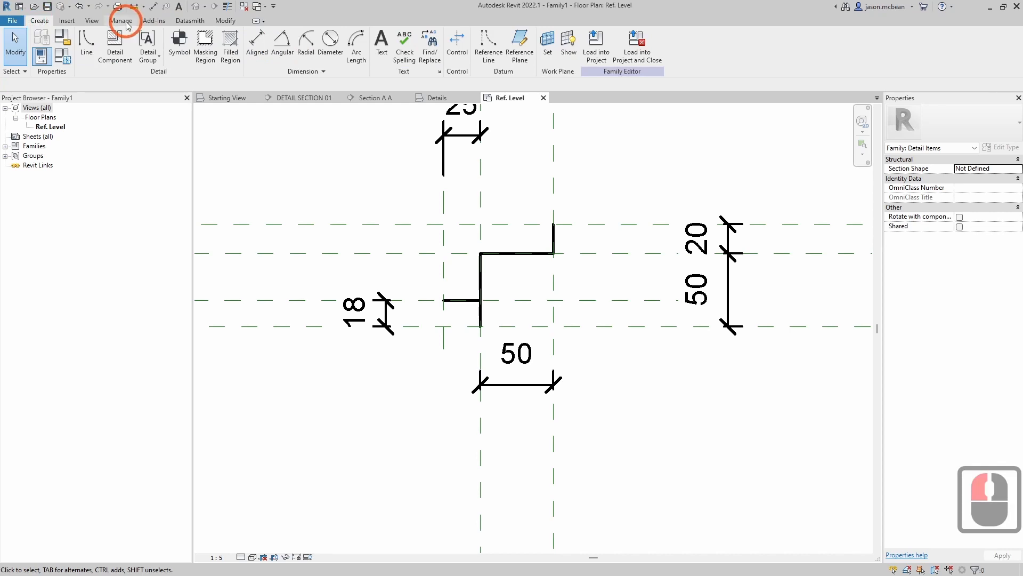
left_click(122, 21)
left_click(72, 43)
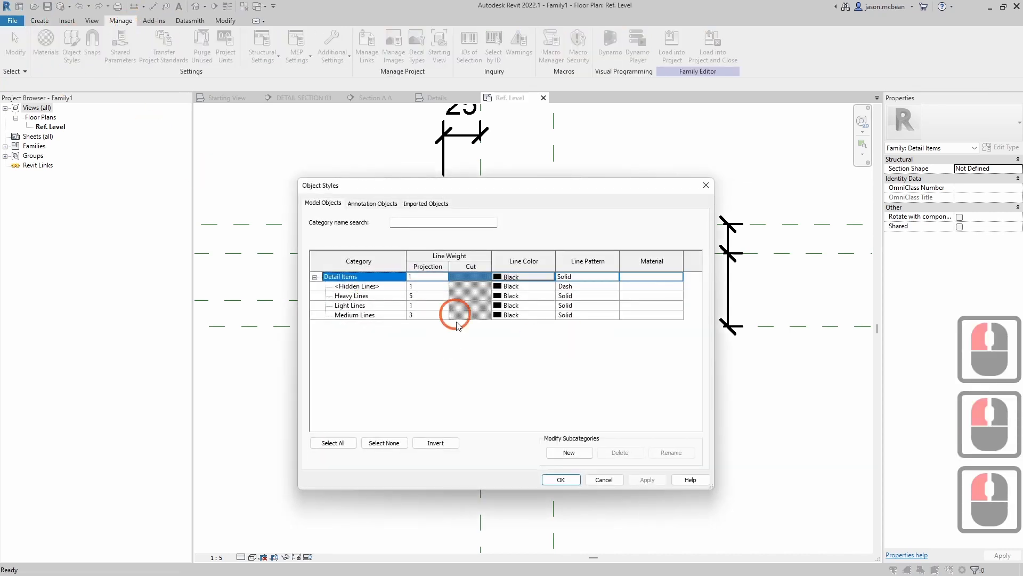
left_click(569, 453)
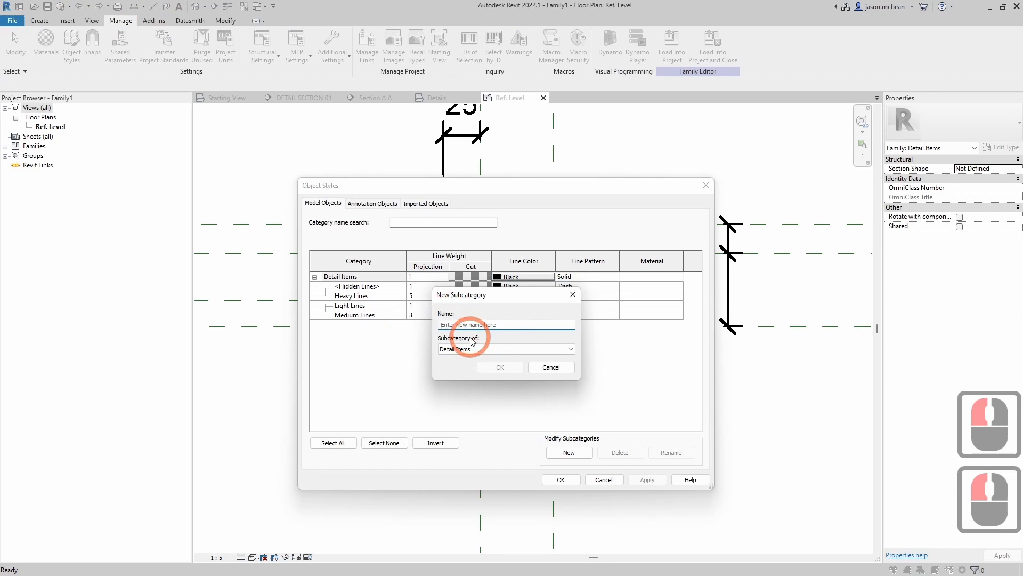
type("cEILIN")
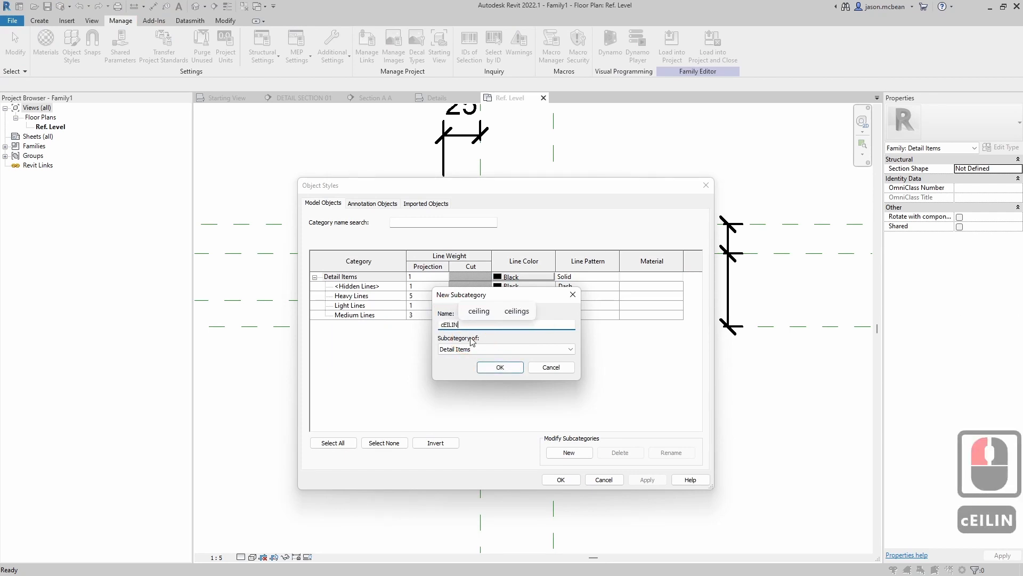
type("G")
key("BackSpace")
key("BackSpace")
key("BackSpace")
key("BackSpace")
key("BackSpace")
key("BackSpace")
key("BackSpace")
key("BackSpace")
key("Caps_Lock")
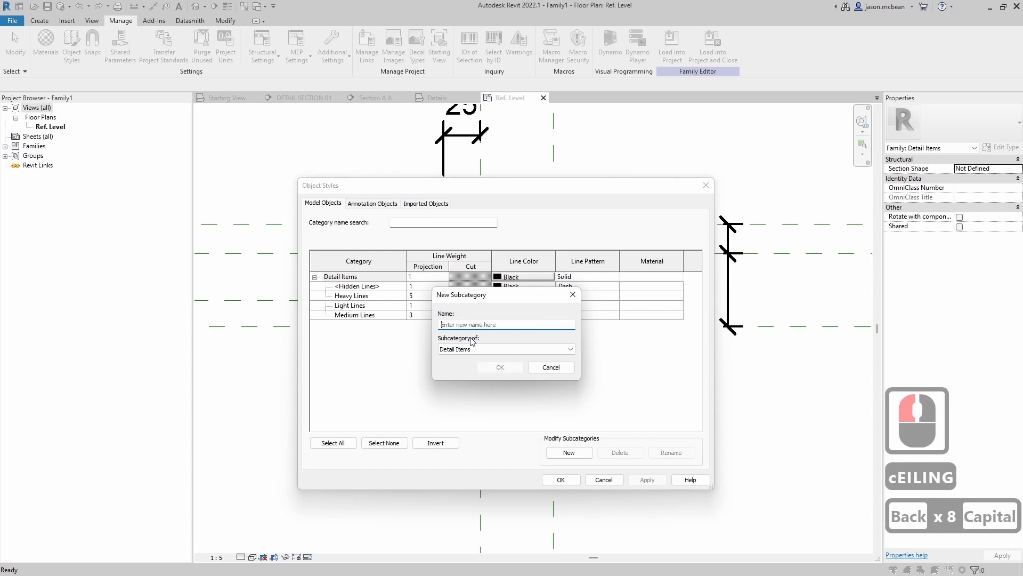
- Enter CeilingTrim as the new subcategory's name
type("Ceiling")
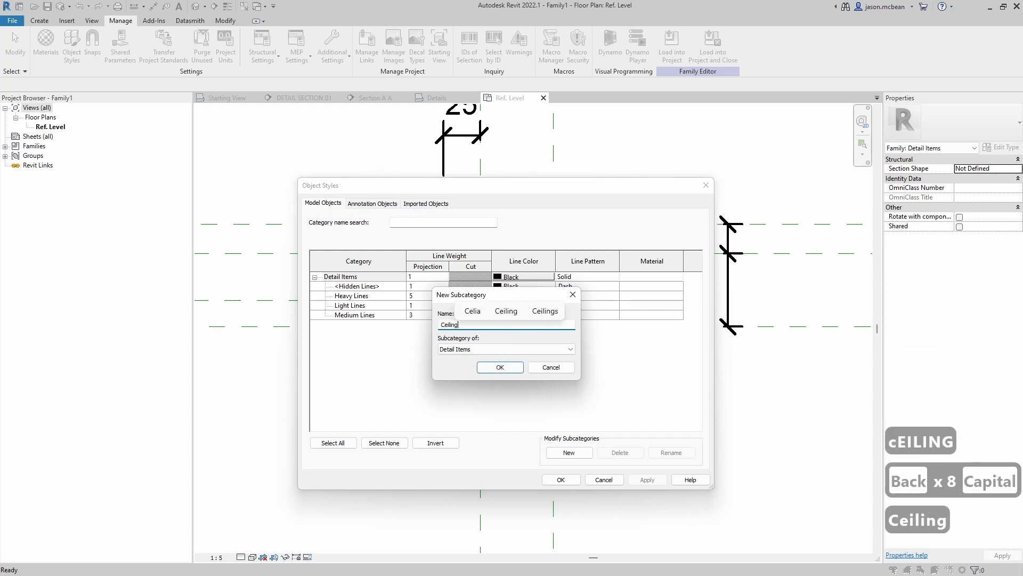
type("TRim")
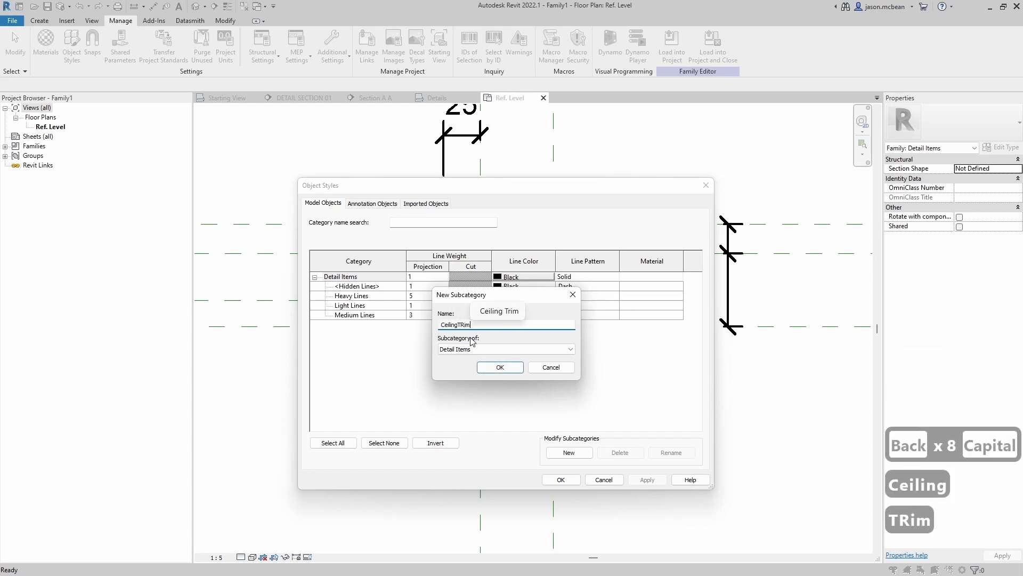
key("Left")
key("Left")
key("Left")
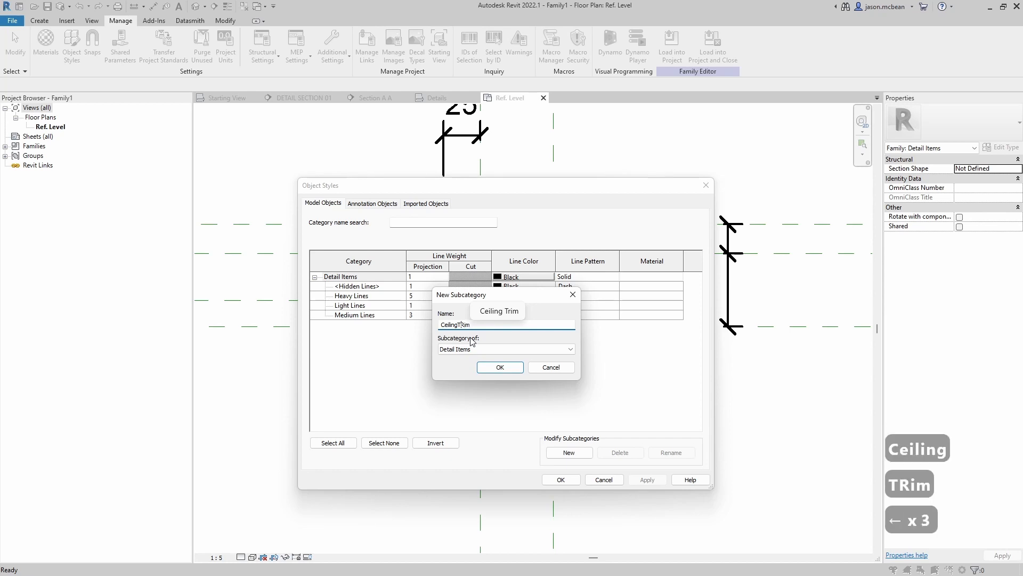
key("Right")
key("BackSpace")
type("r")
key("Right")
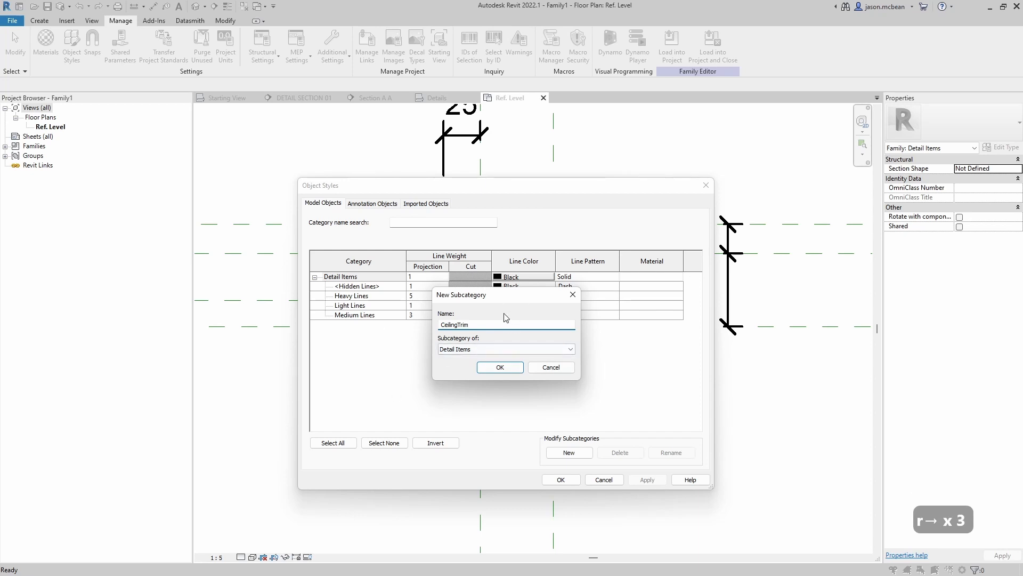
type("_")
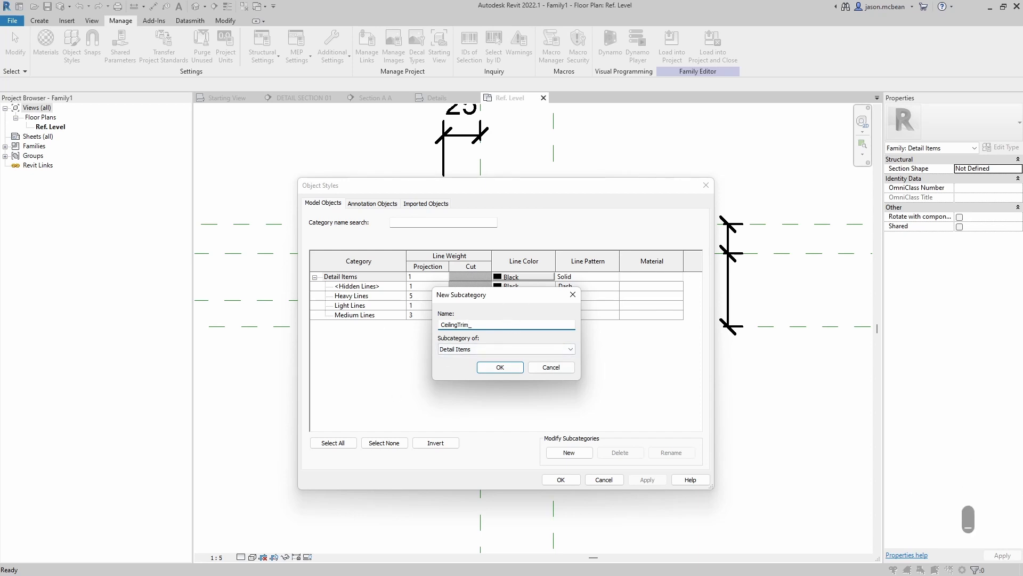
key("BackSpace")
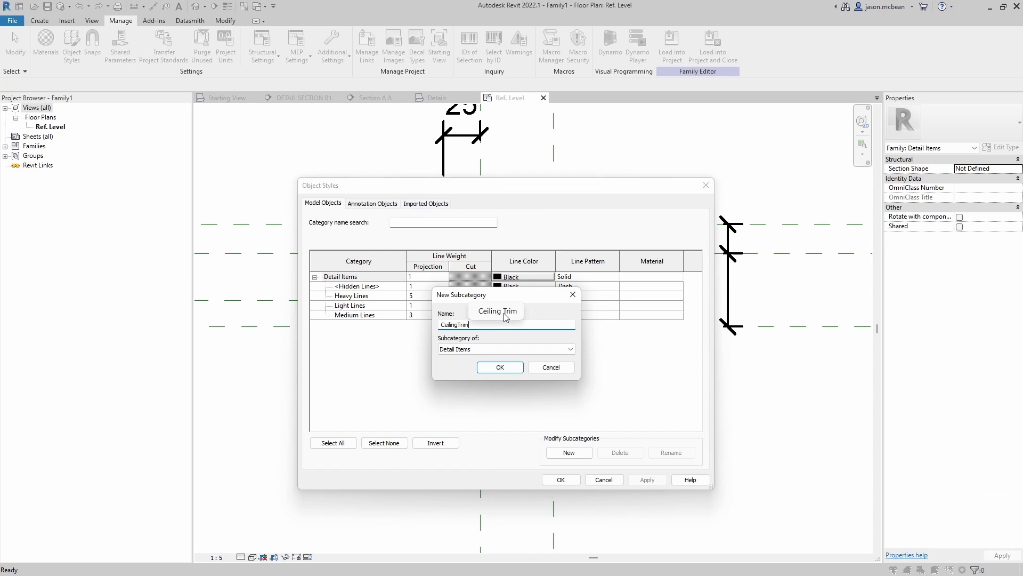
- Replace the new subcategory's name with 2 and create it under Detail Items
key("BackSpace")
key("BackSpace")
key("BackSpace")
key("BackSpace")
key("BackSpace")
key("BackSpace")
key("BackSpace")
key("BackSpace")
key("BackSpace")
key("BackSpace")
key("BackSpace")
key("BackSpace")
key("BackSpace")
key("BackSpace")
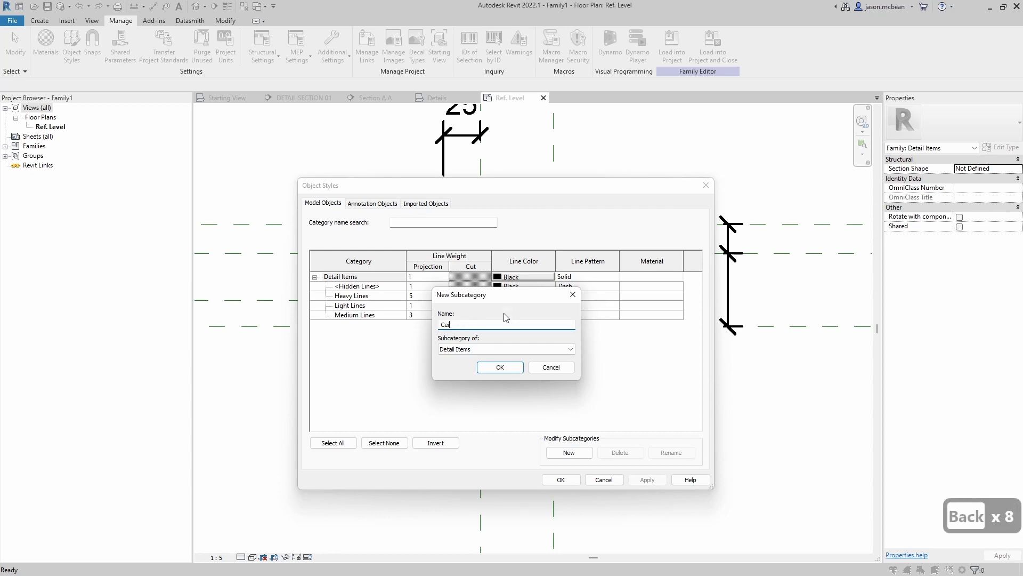
type("2")
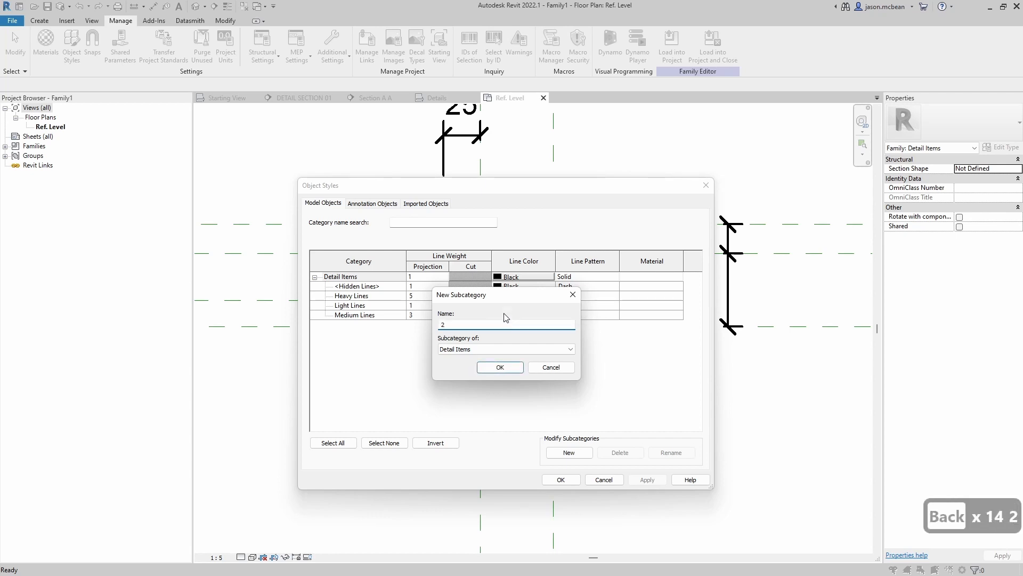
left_click(508, 367)
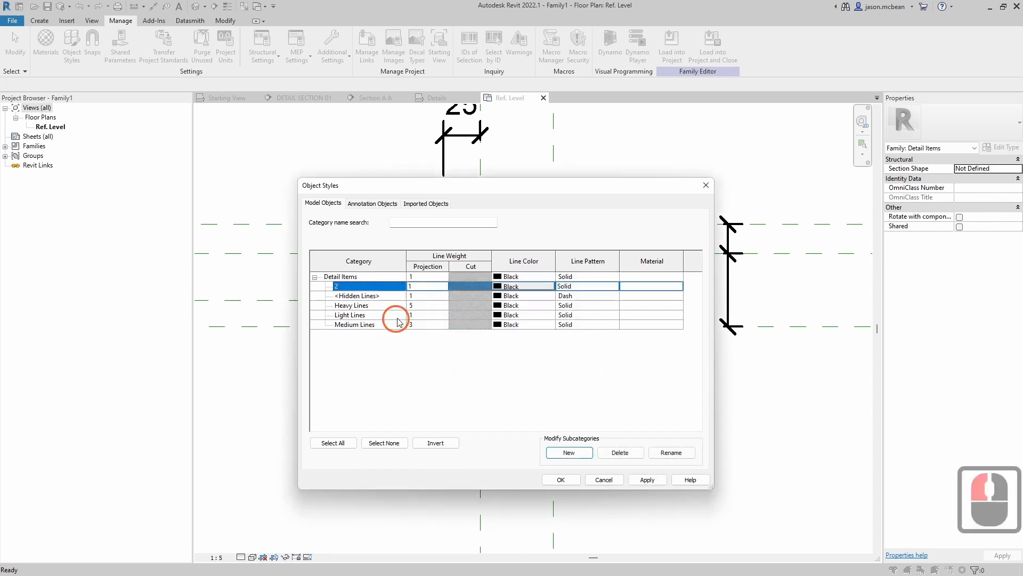
- Set the projection line weight of subcategory 2 to 2
left_click(430, 286)
type("2")
key("Return")
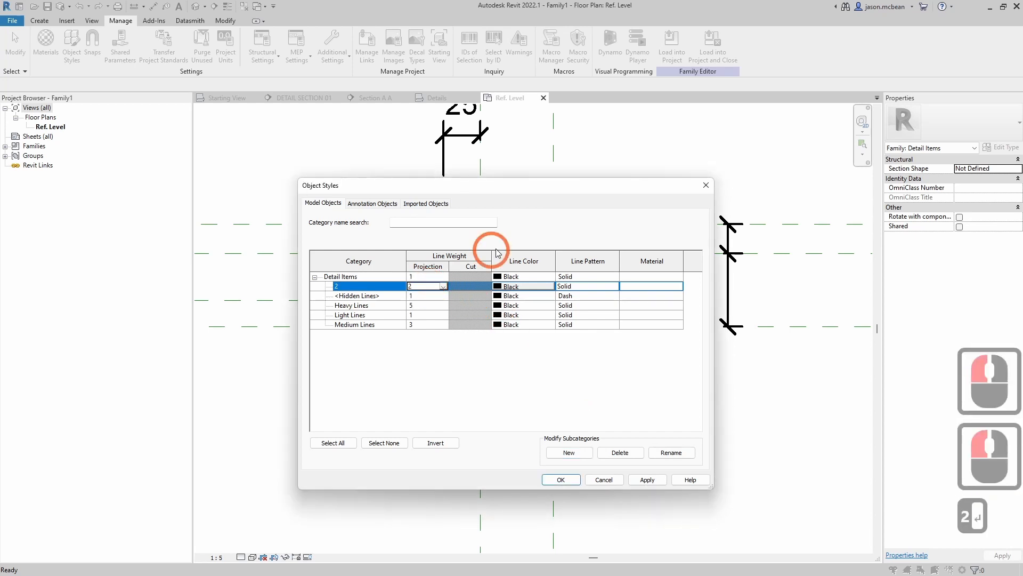
- Create another Detail Items subcategory named 3 and set its projection line weight to 3
left_click(569, 453)
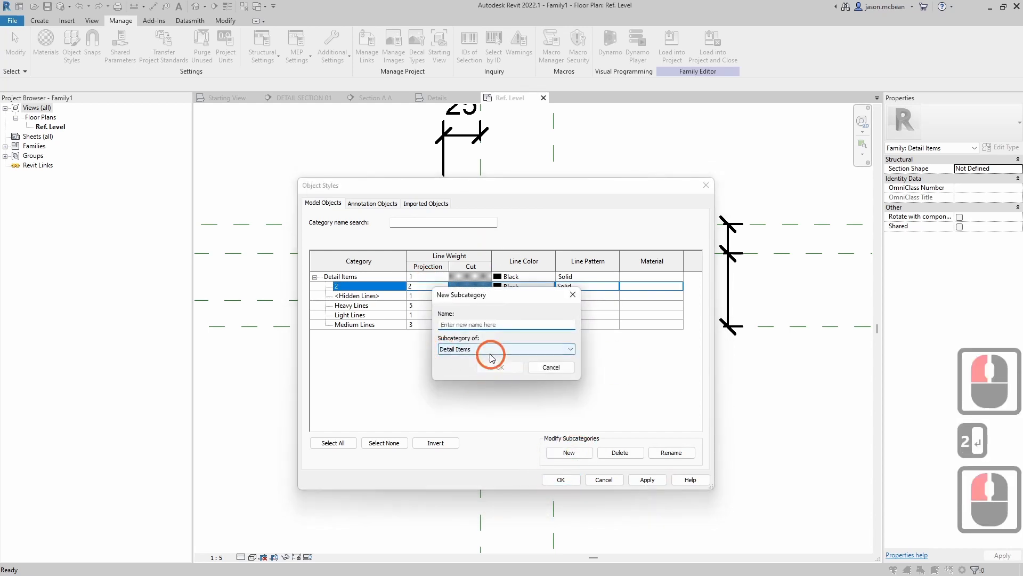
type("3")
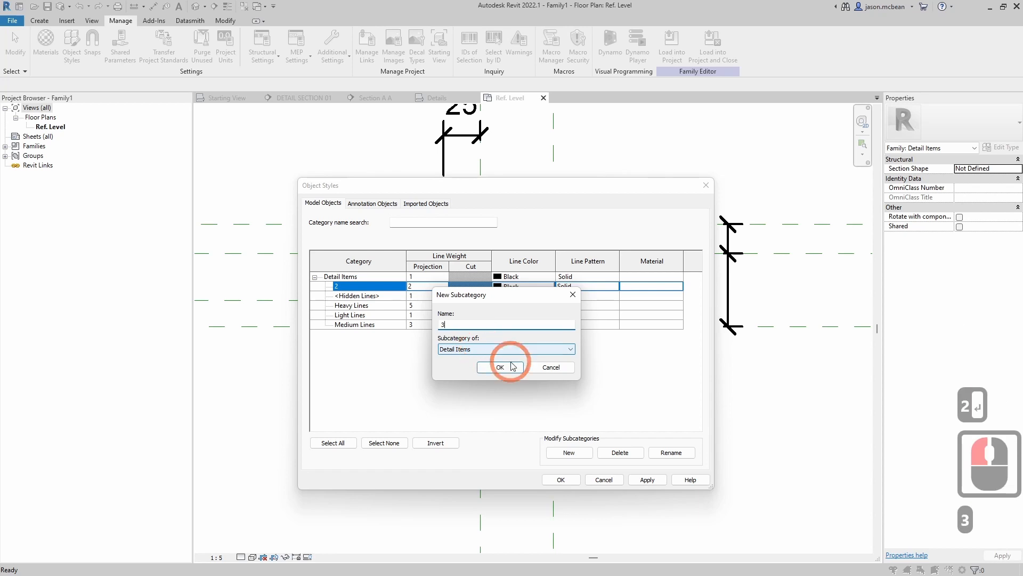
left_click(496, 365)
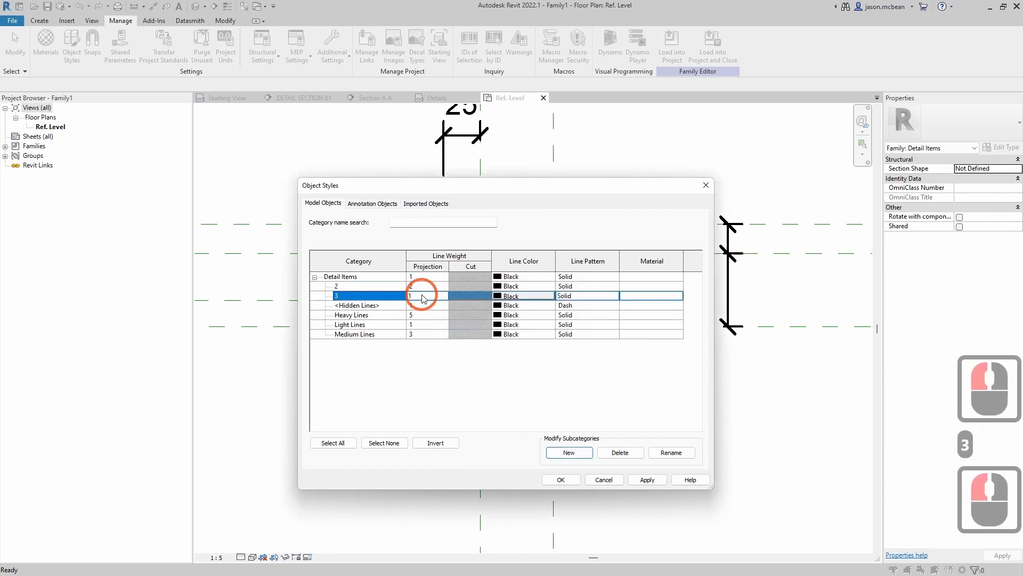
left_click(423, 296)
type("3")
key("Return")
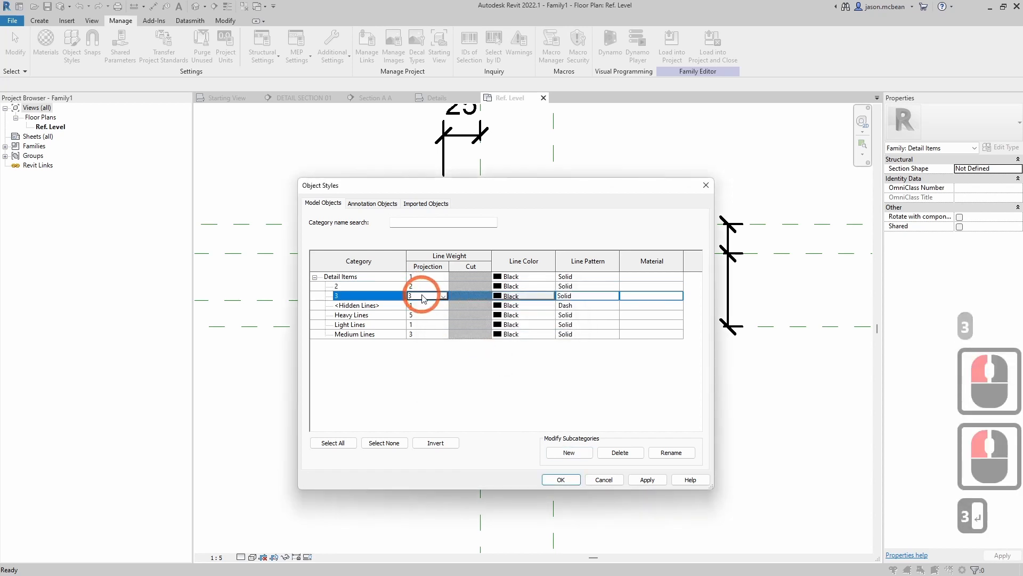
- Compare the names and projection line weights of subcategories 2 and 3
double_click(366, 287)
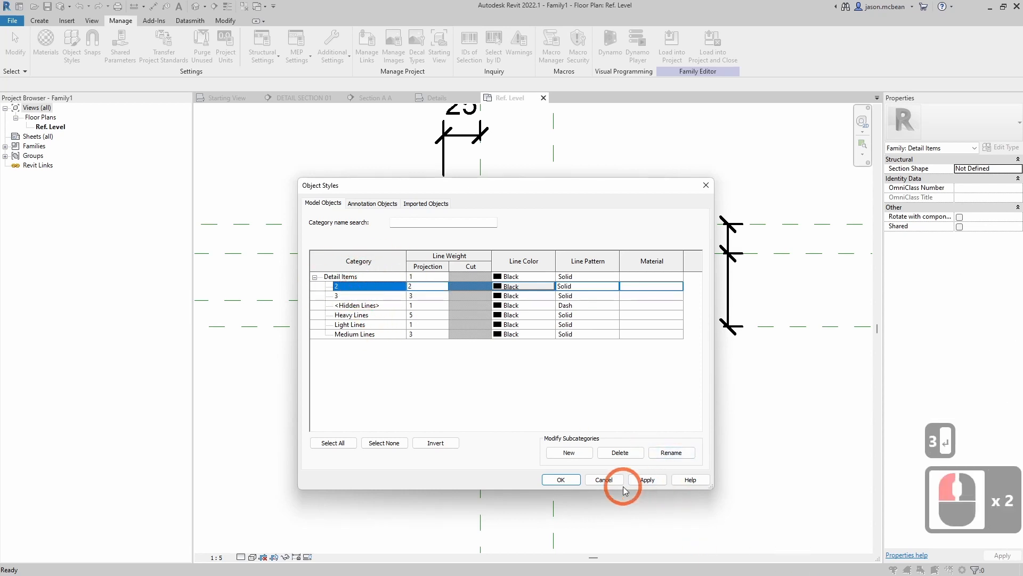
left_click(341, 296)
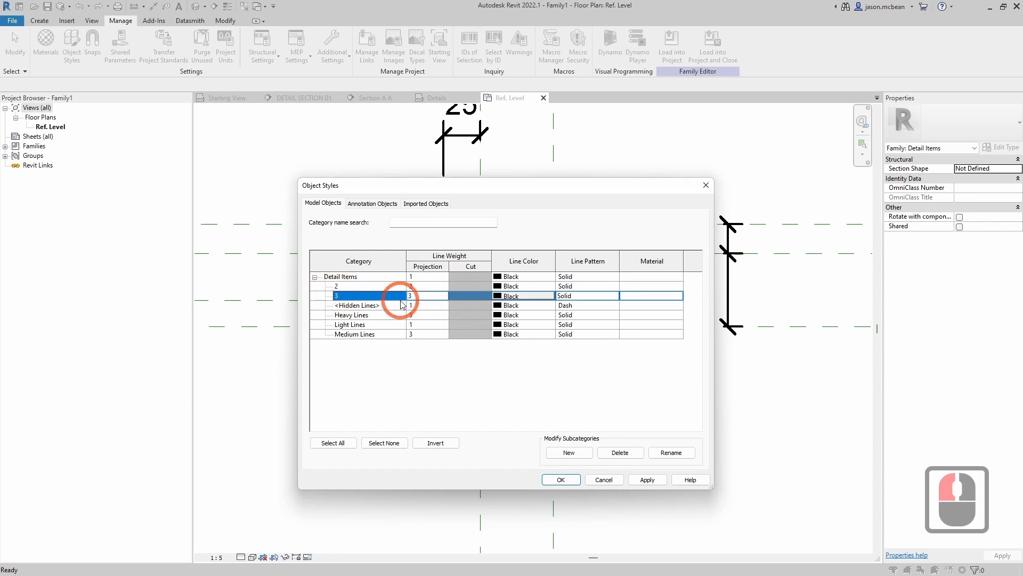
left_click(424, 297)
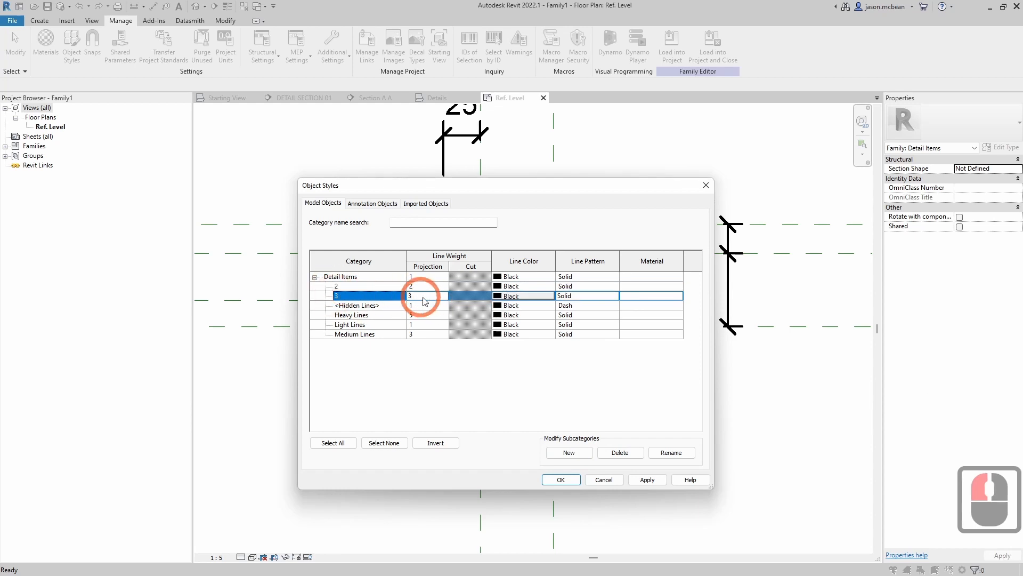
left_click(393, 288)
left_click(385, 299)
left_click(390, 288)
left_click(391, 295)
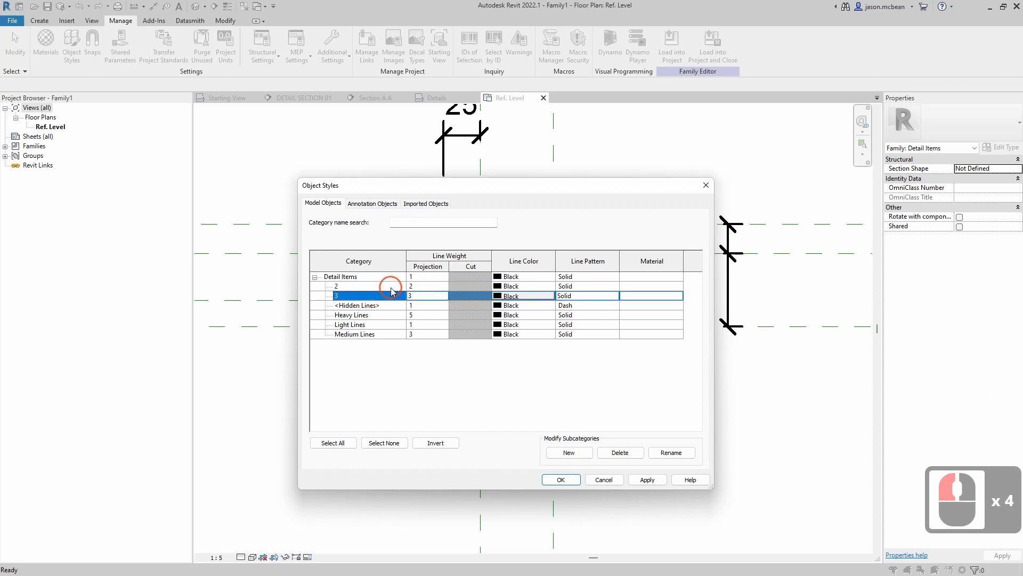
left_click(391, 286)
left_click(391, 295)
left_click(393, 287)
left_click(397, 297)
left_click(395, 286)
left_click(393, 287)
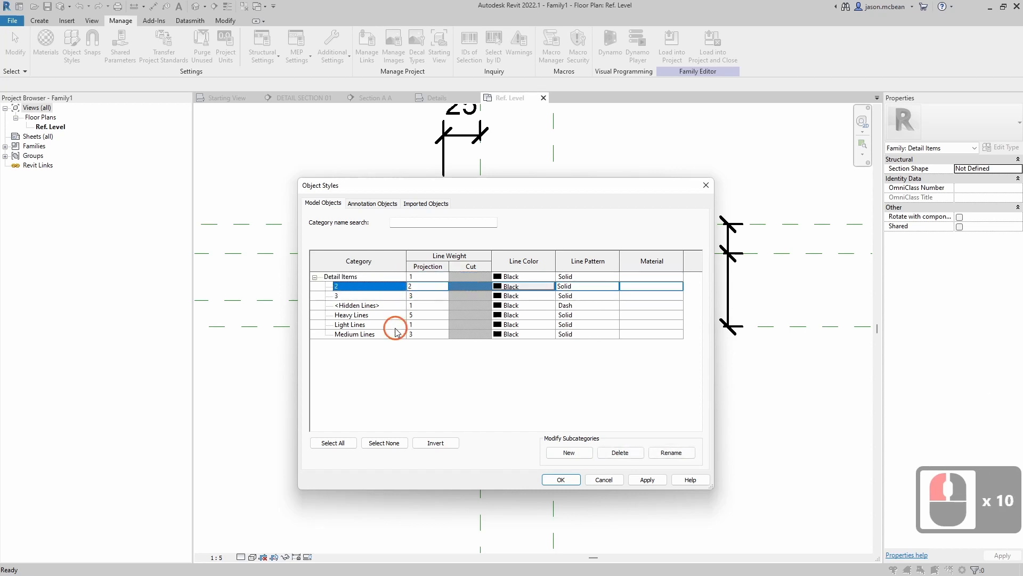
left_click(355, 294)
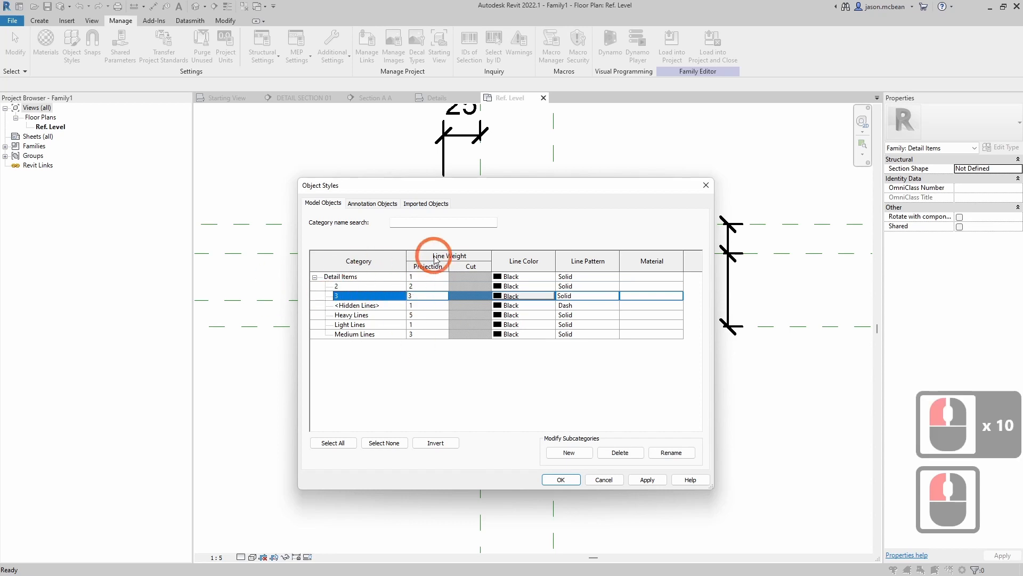
left_click(356, 298)
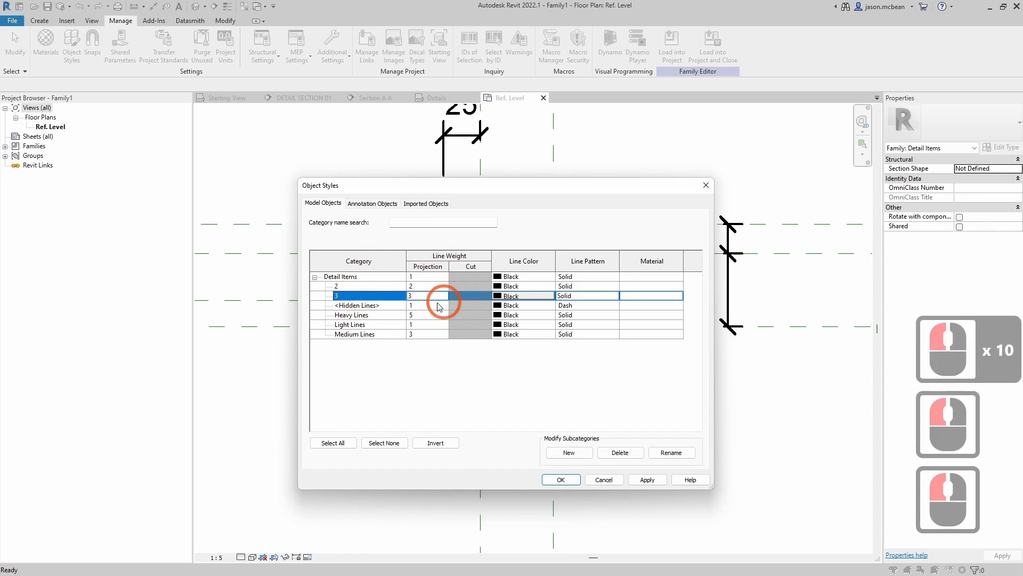
left_click(347, 298)
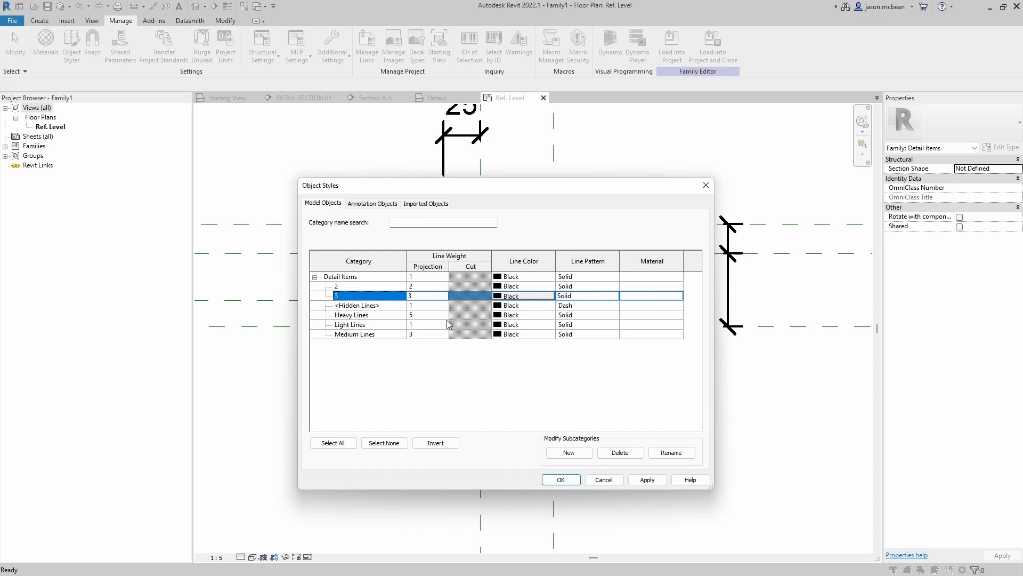
left_click(396, 298)
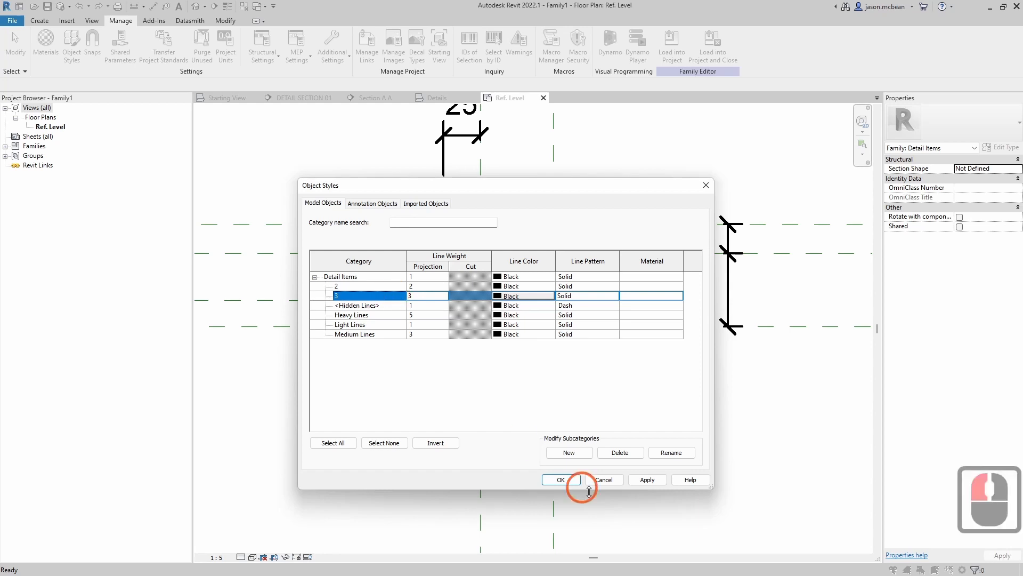
- Create a Detail Items subcategory named CeilingTrim_20 and set its projection line weight to 3
left_click(568, 462)
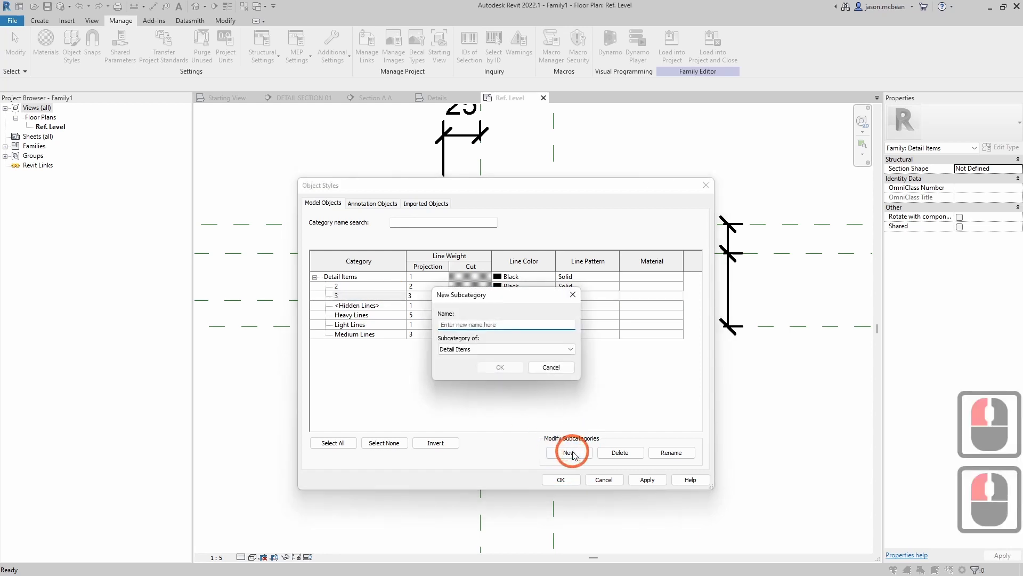
type("Ceiling")
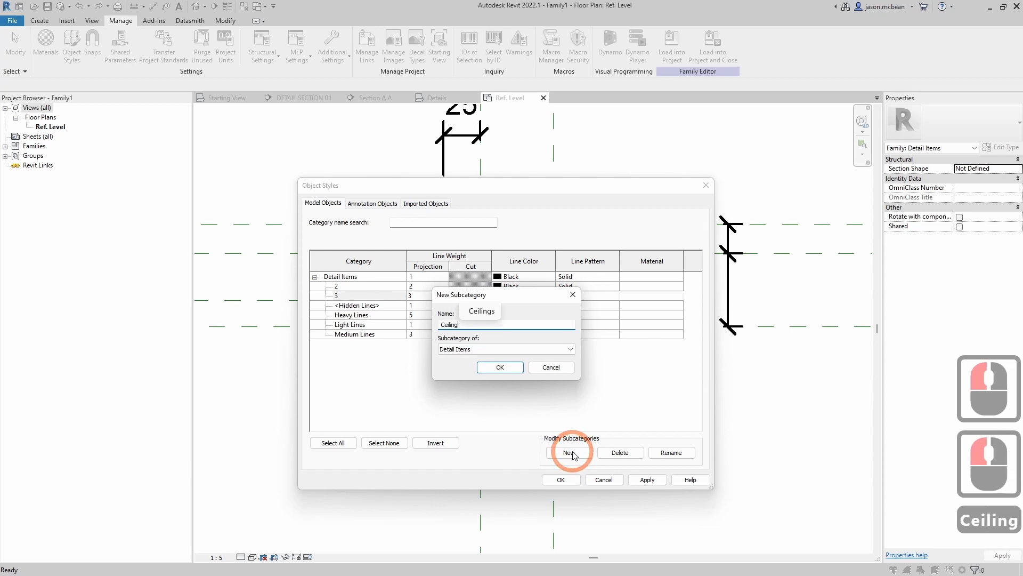
key("shift")
type("im")
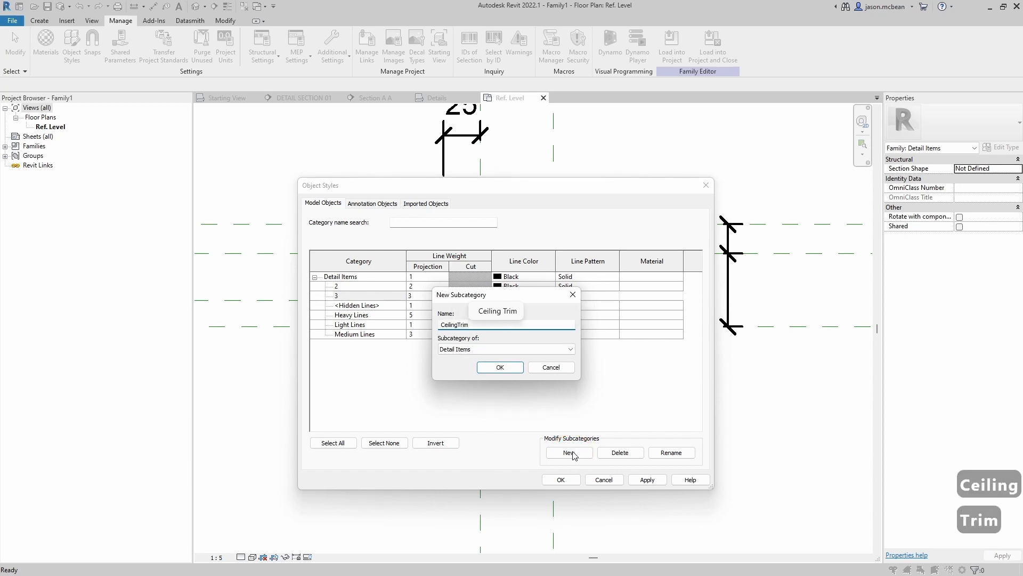
type("20")
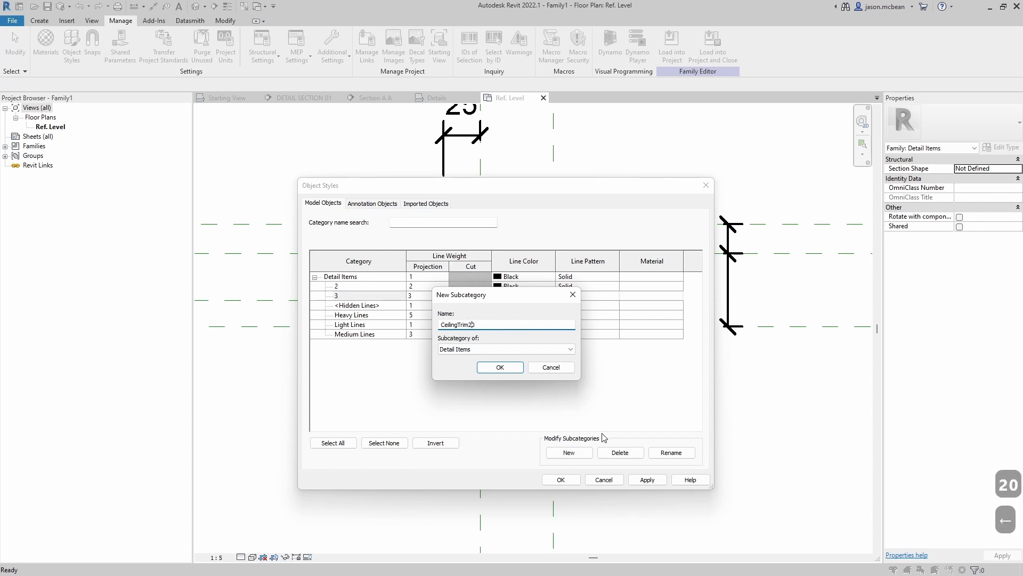
key("Left")
key("Left")
type("_")
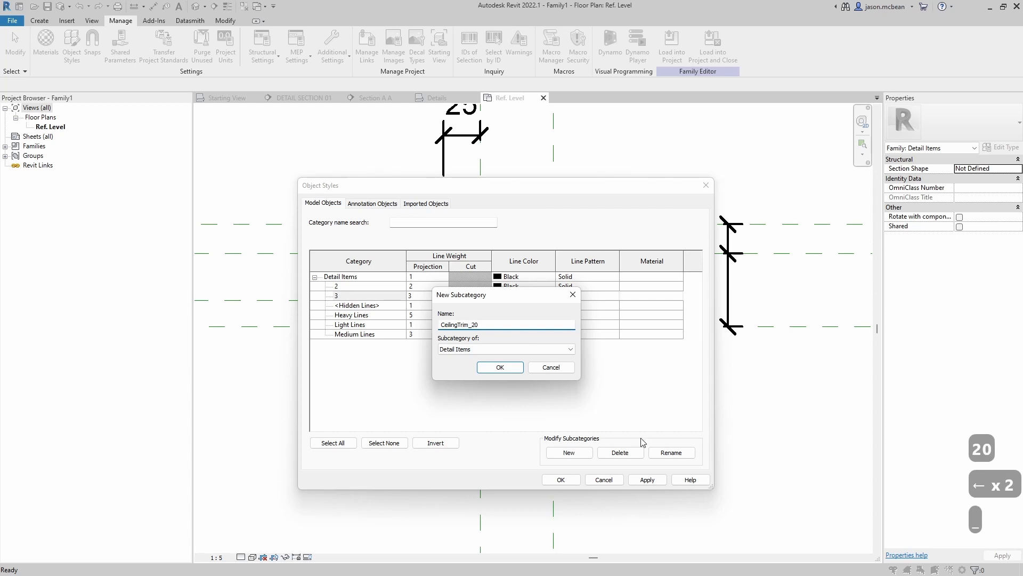
left_click(500, 368)
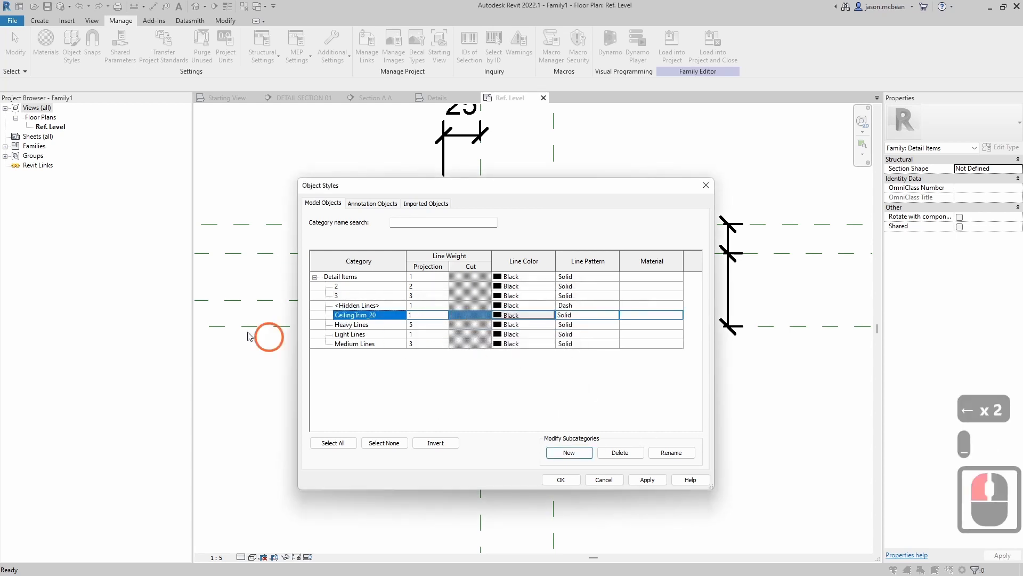
left_click(415, 317)
type("3")
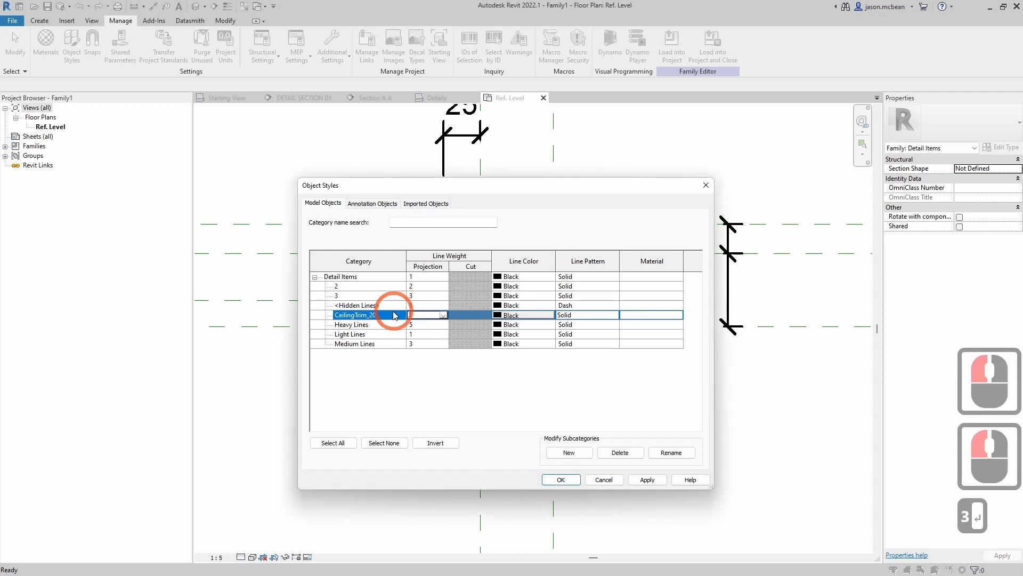
- Delete subcategory 3 from Detail Items and confirm the deletion
left_click(382, 295)
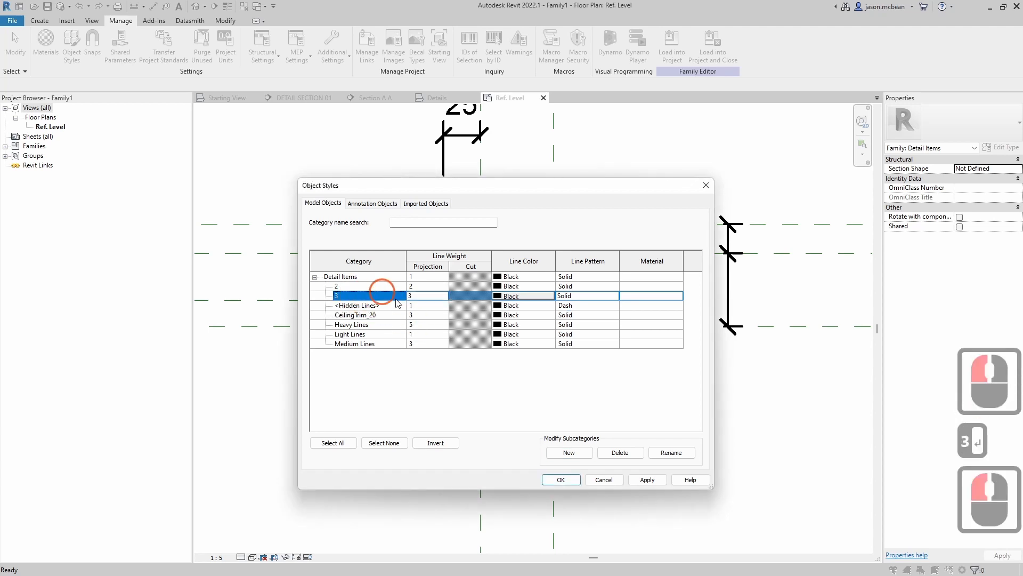
left_click(621, 452)
left_click(532, 297)
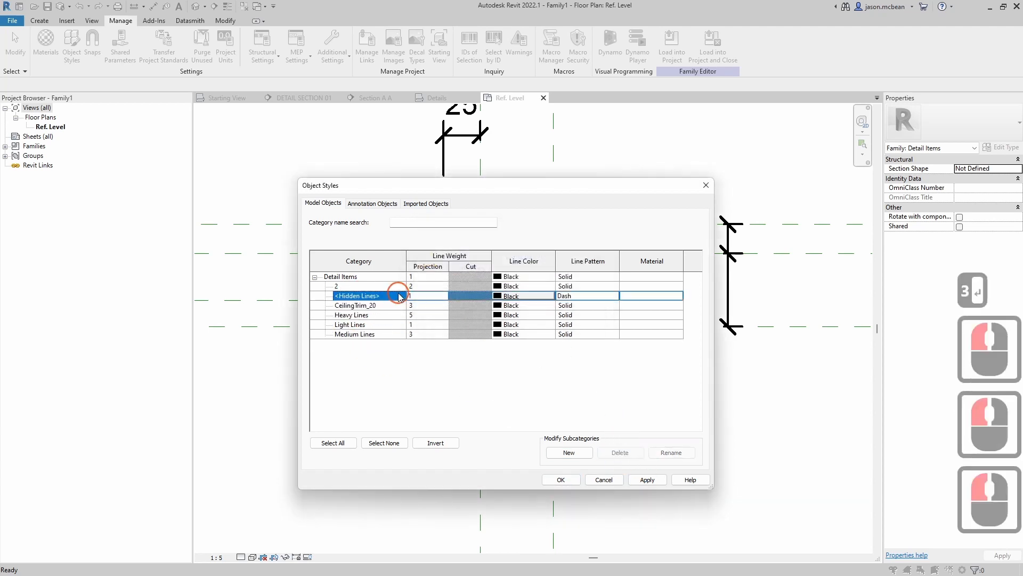
- Rename the Detail Items subcategory 2 to CeilingTrim_2
left_click(370, 286)
left_click(673, 452)
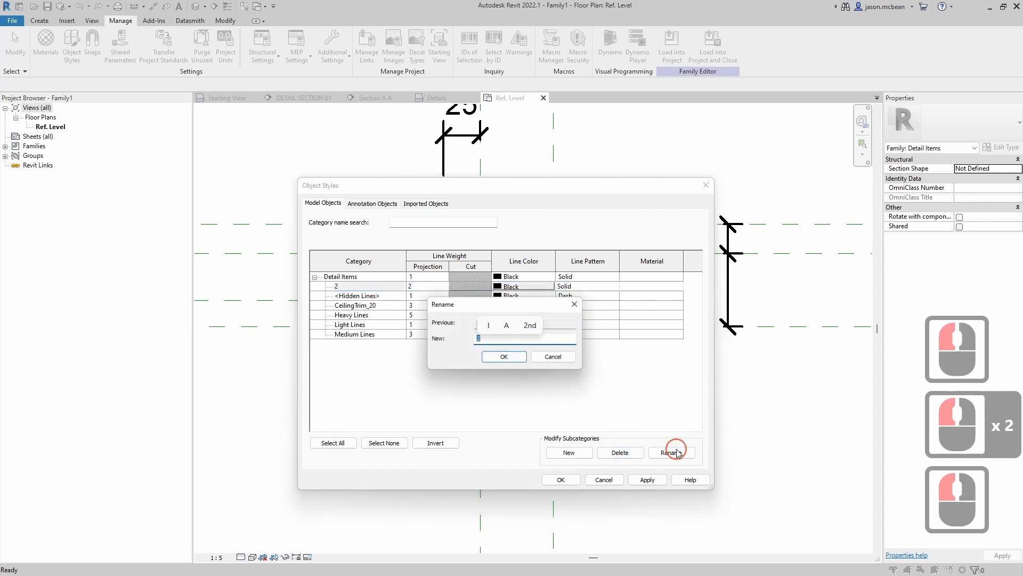
type("C")
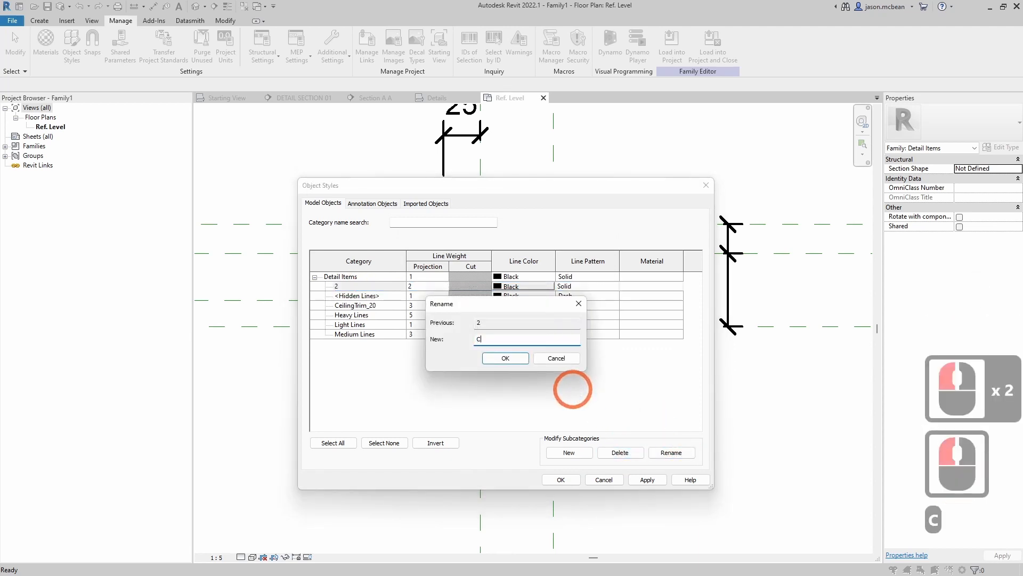
type("eiling")
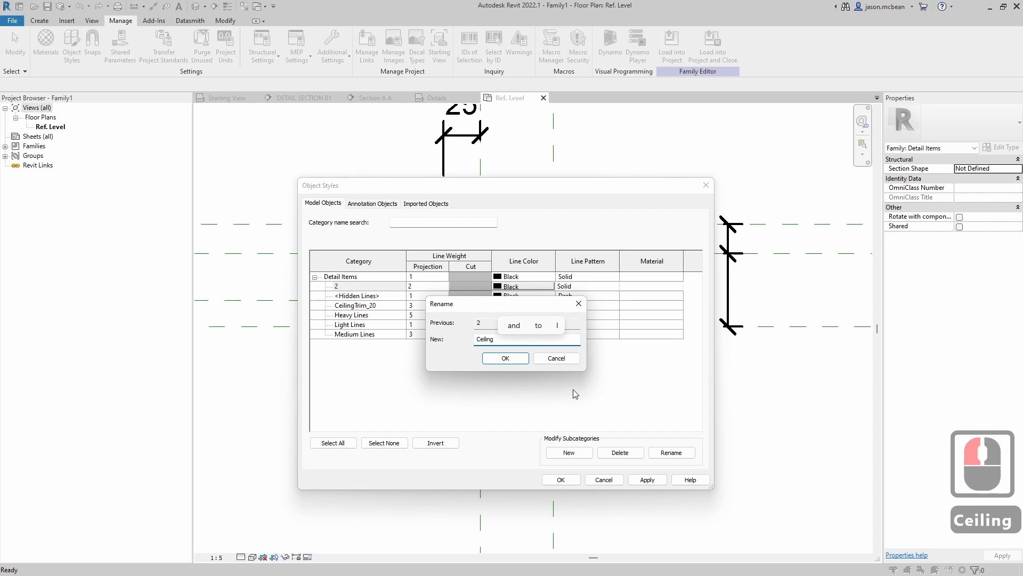
key("BackSpace")
type("TRim")
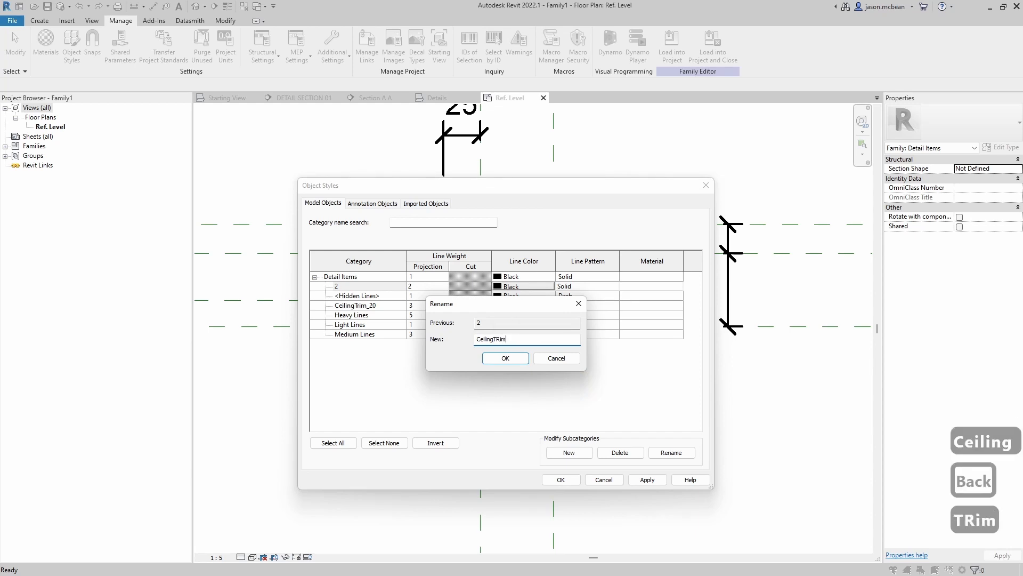
key("Left")
key("Left")
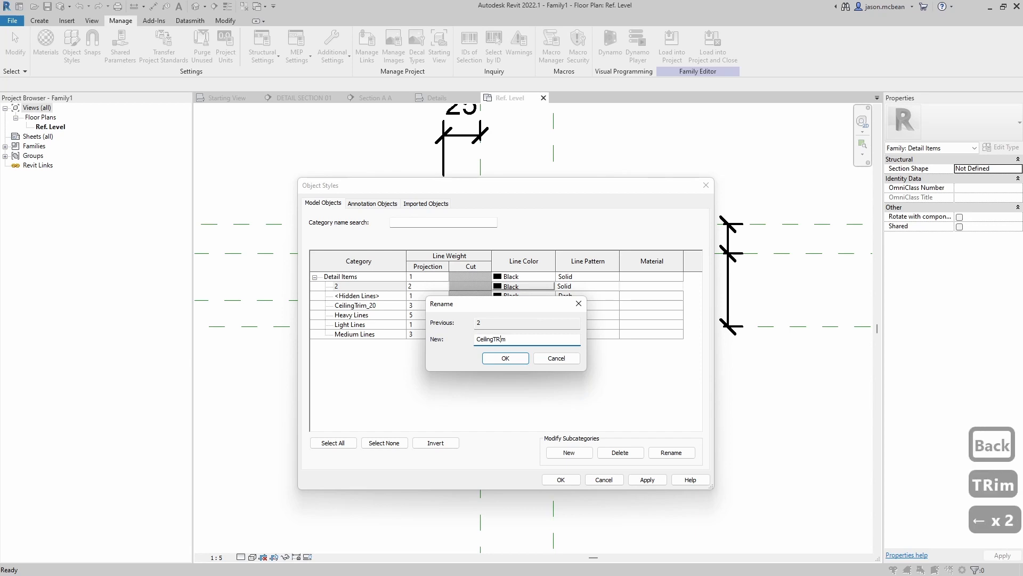
key("BackSpace")
type("r")
key("Right")
key("Right")
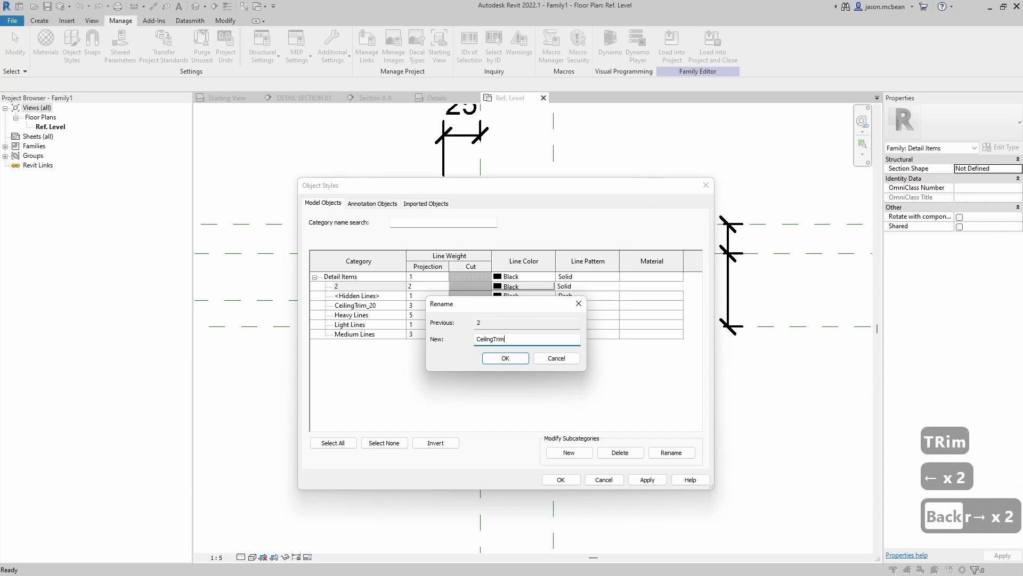
type("_")
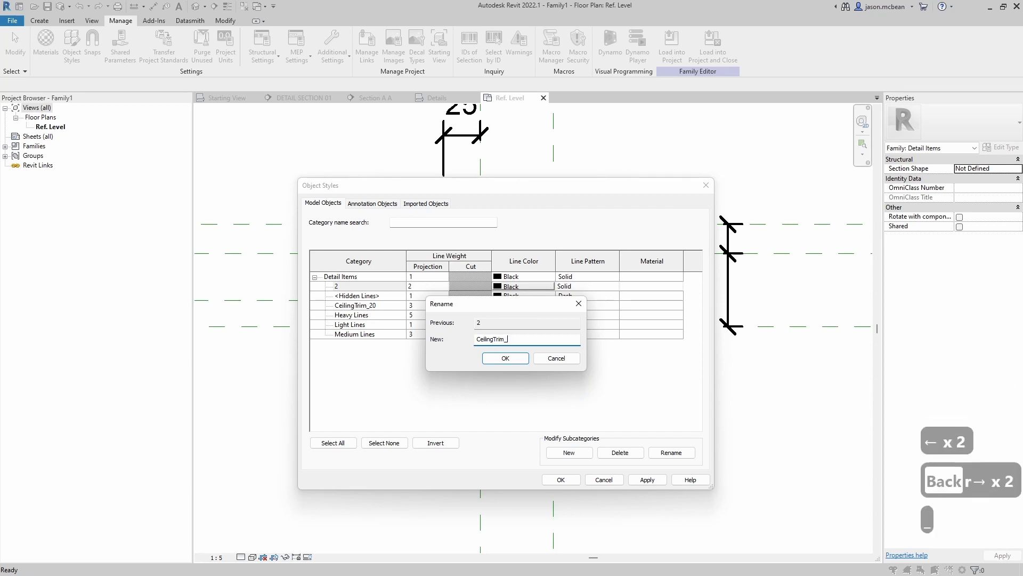
type("10")
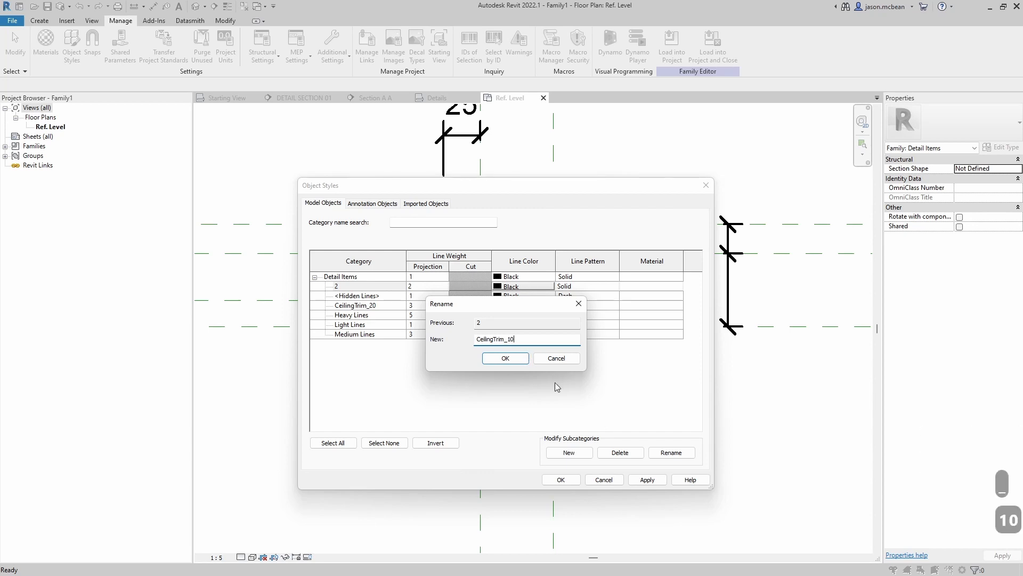
key("BackSpace")
key("BackSpace")
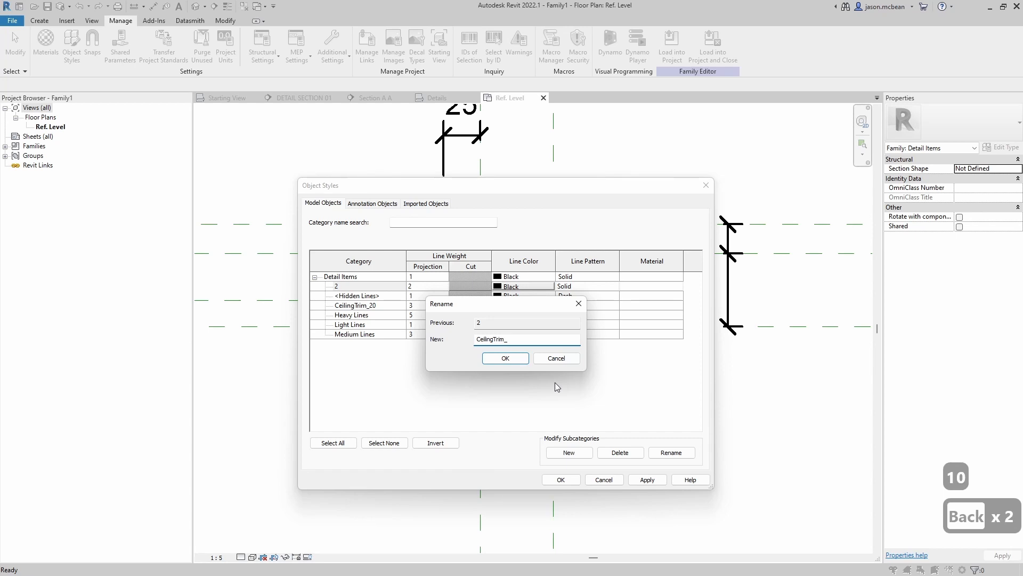
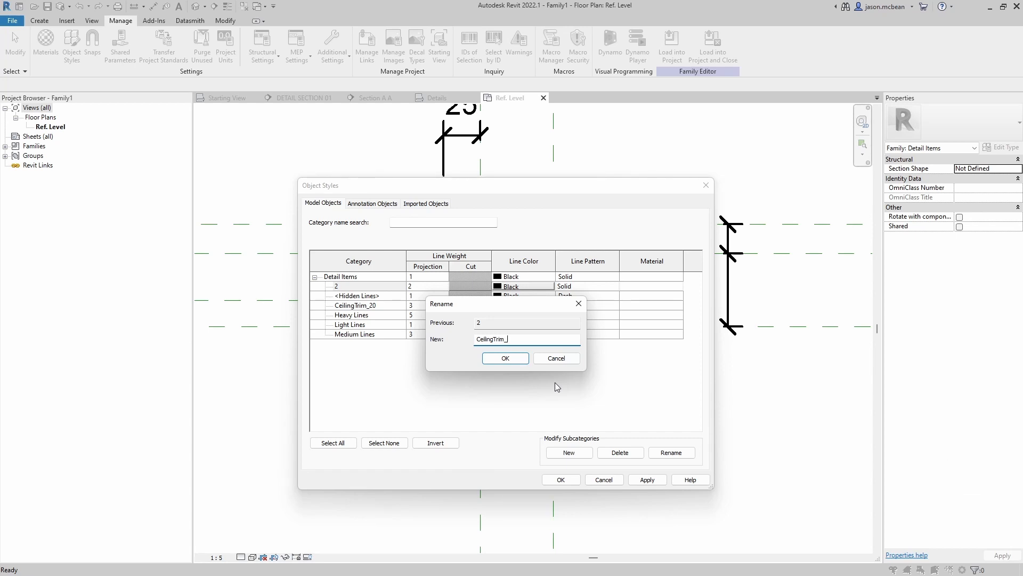
type("2")
left_click(509, 358)
- Rename the subcategory CeilingTrim_20 to CeilingTrim_3 and apply the object style changes
left_click(358, 297)
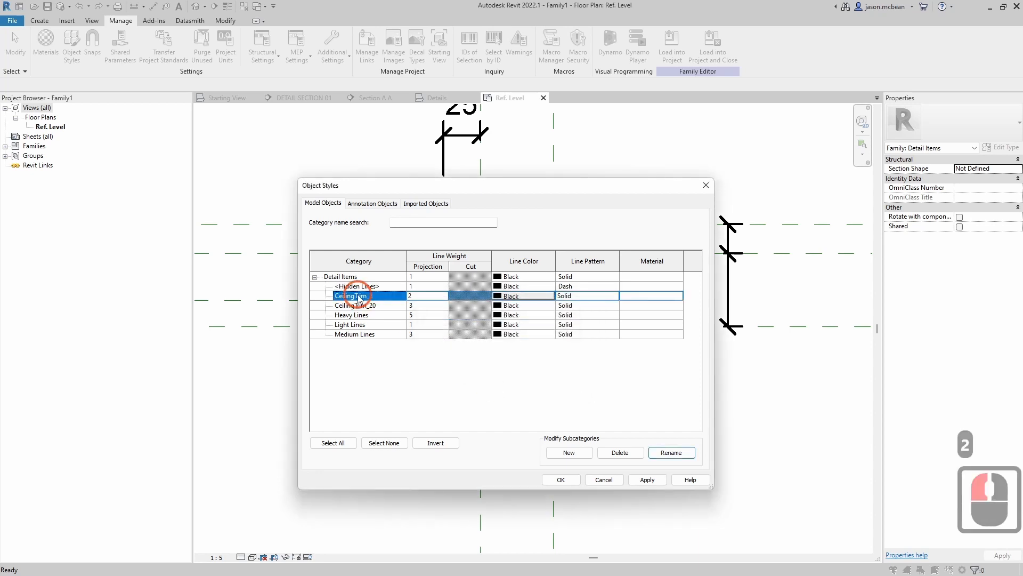
double_click(384, 308)
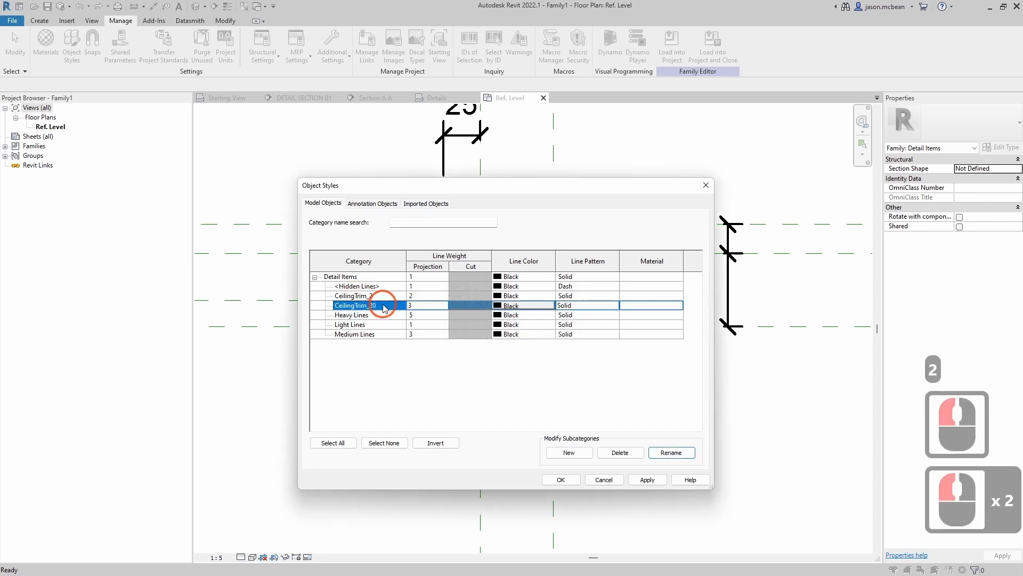
key("F2")
left_click(520, 339)
key("BackSpace")
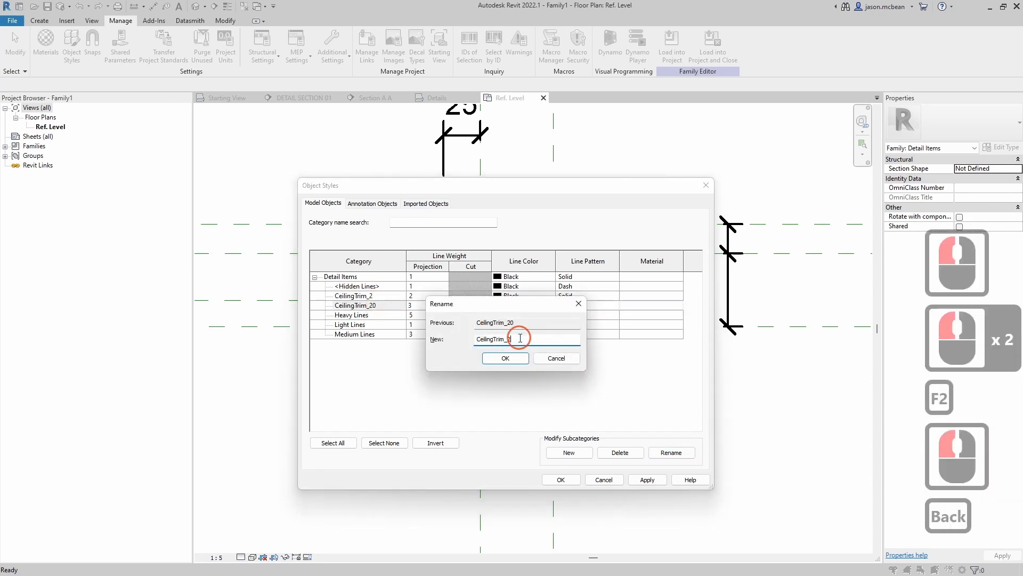
key("BackSpace")
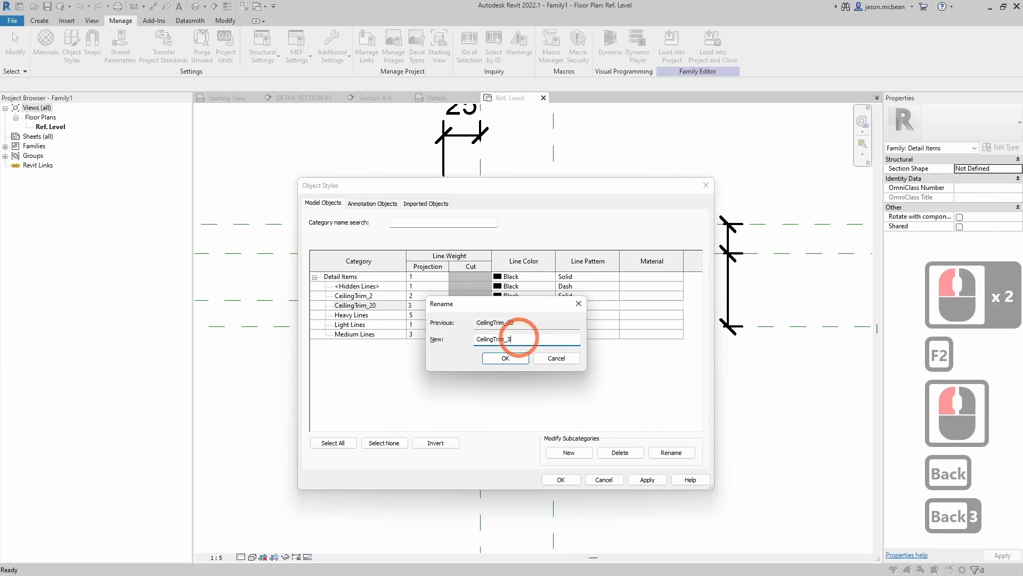
type("3")
left_click(525, 365)
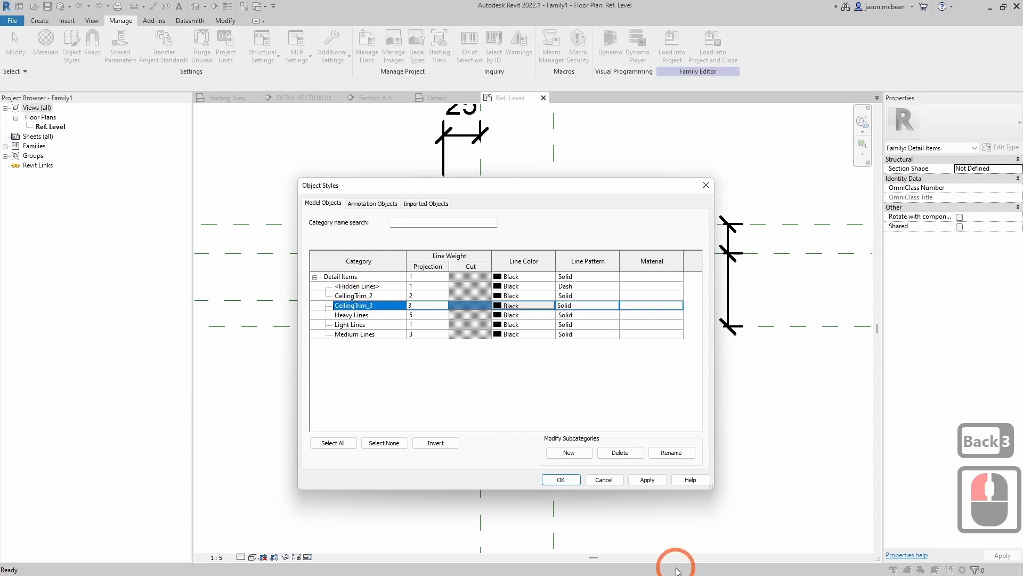
left_click(646, 480)
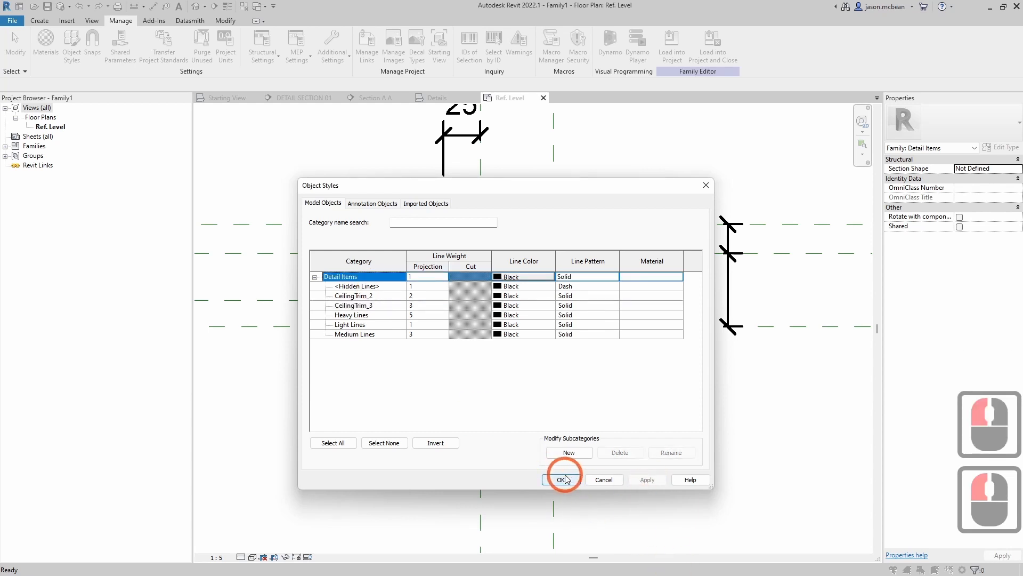
- Rename the subcategory CeilingTrim_2 to 2_CeilingTrim so that the number comes first
left_click(373, 296)
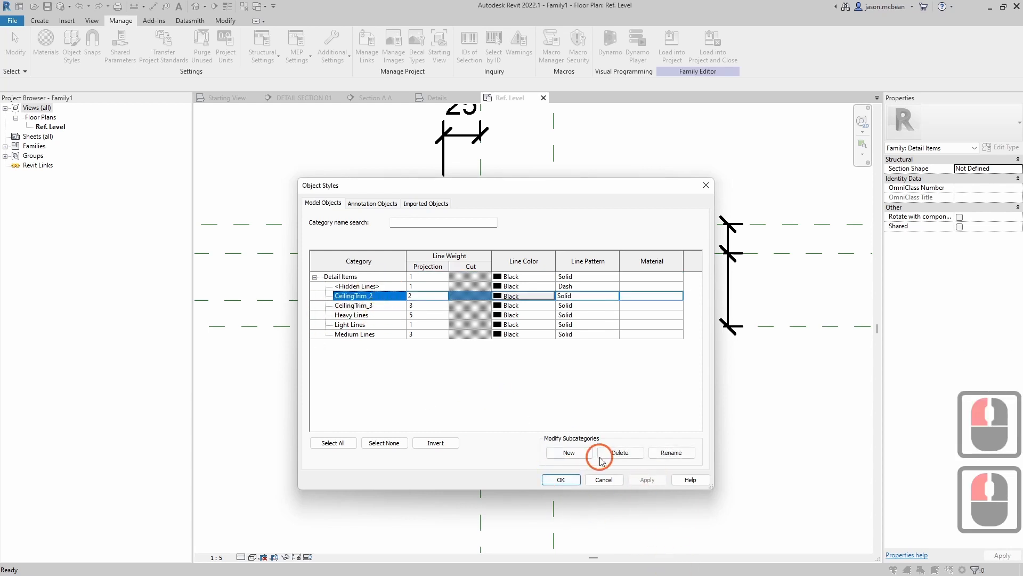
left_click(671, 452)
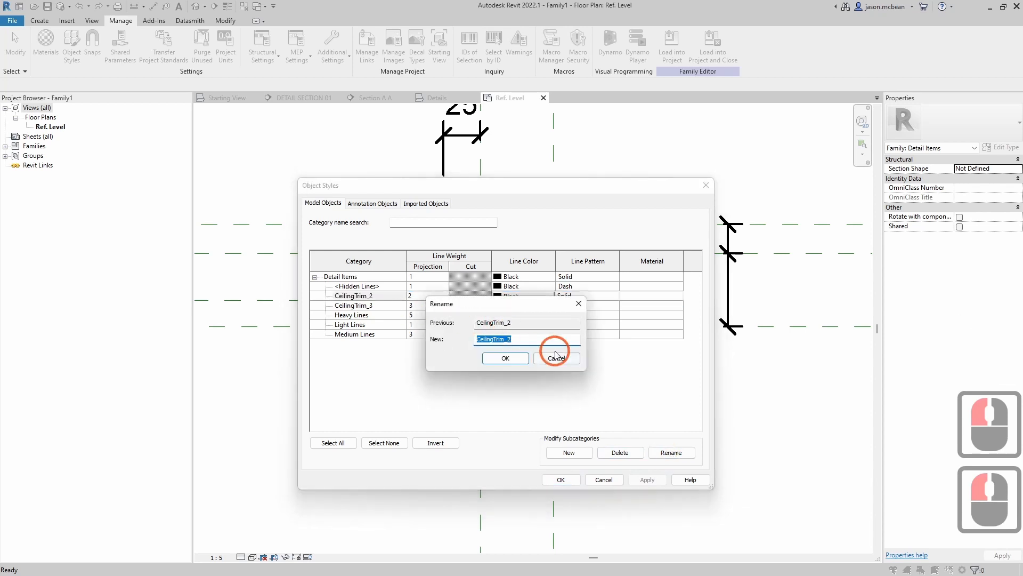
left_click(526, 343)
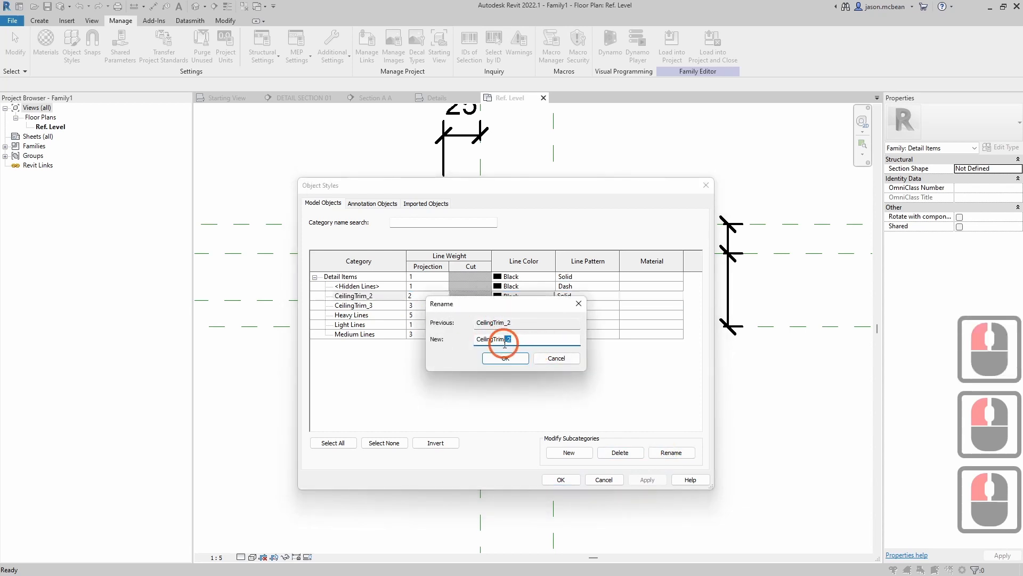
key("ctrl+x")
left_click(483, 344)
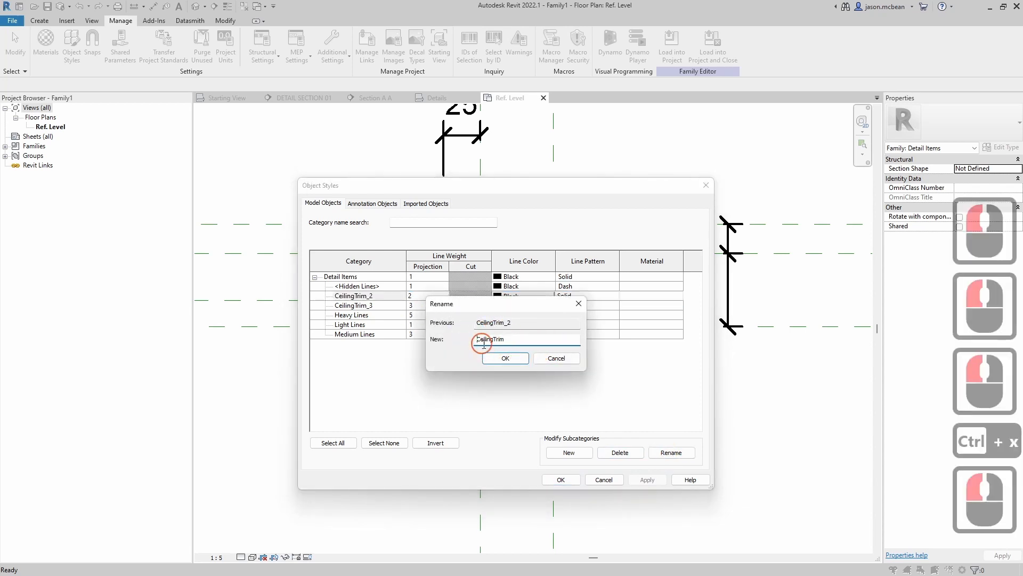
key("ctrl+v")
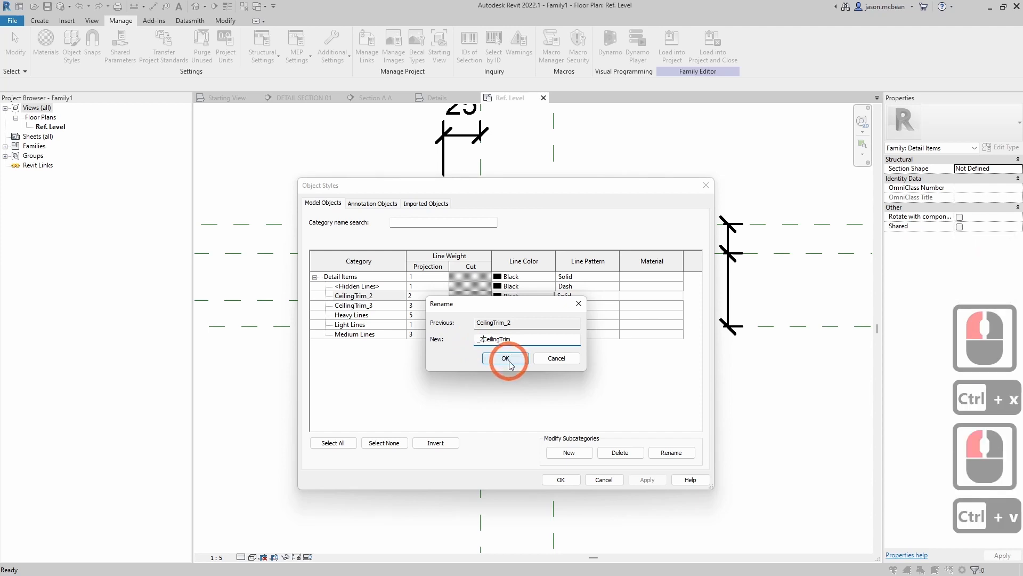
key("BackSpace")
left_click(483, 339)
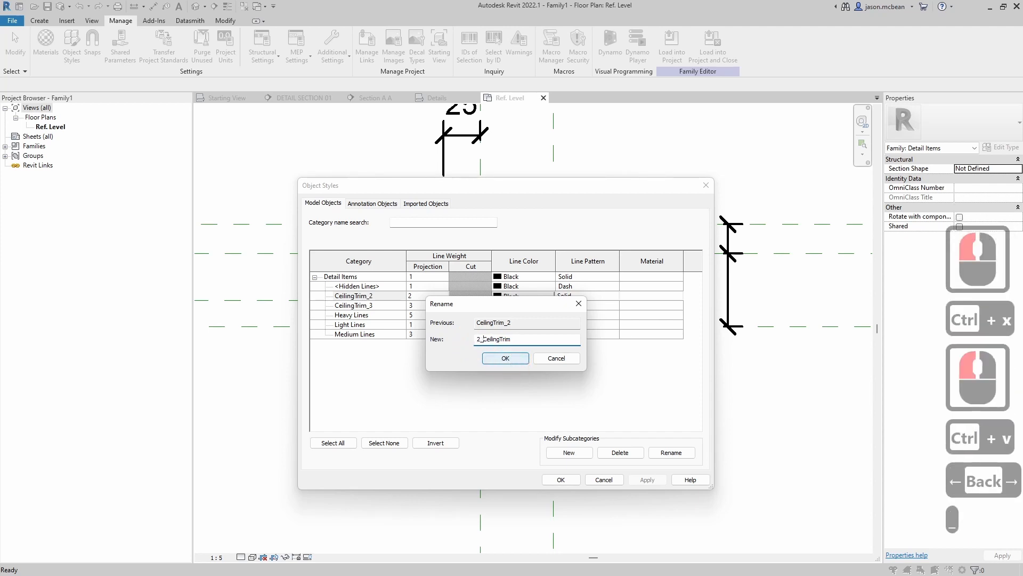
type("_")
left_click(490, 358)
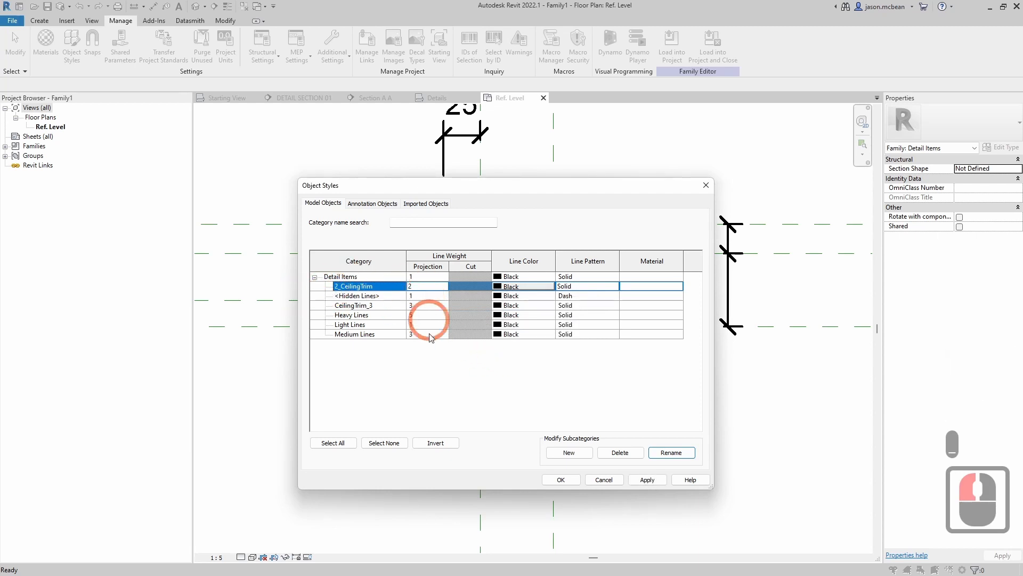
- Rename the subcategory CeilingTrim_3 to 3_CeilingTrim, then apply and accept the object styles
left_click(395, 307)
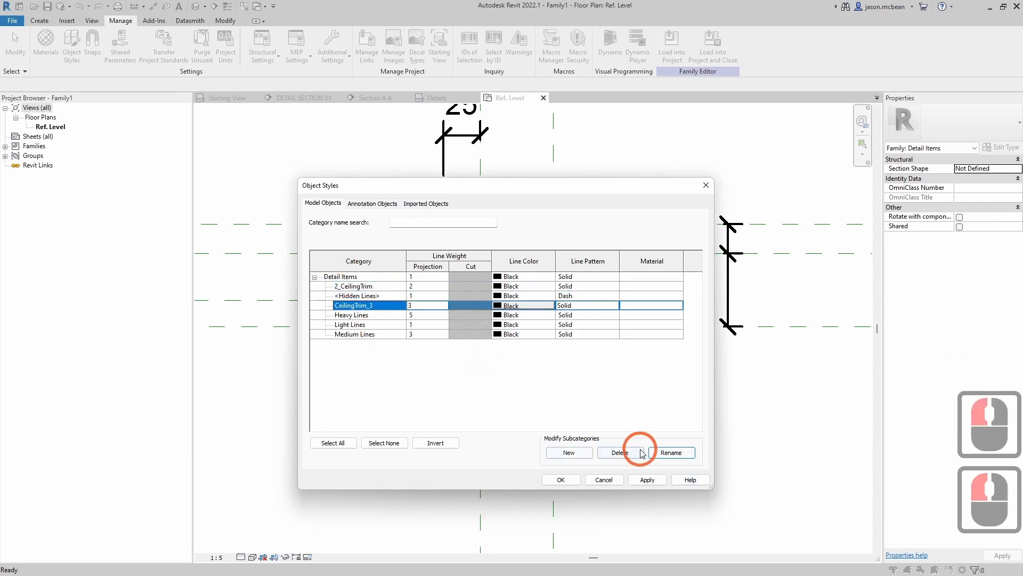
left_click(669, 452)
left_click(511, 333)
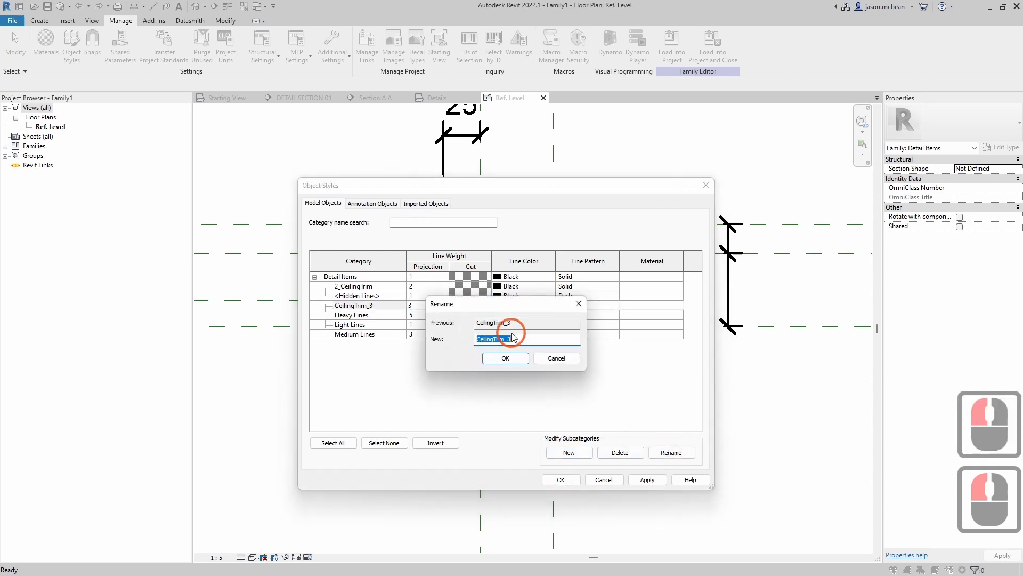
left_click_drag(508, 343, 505, 341)
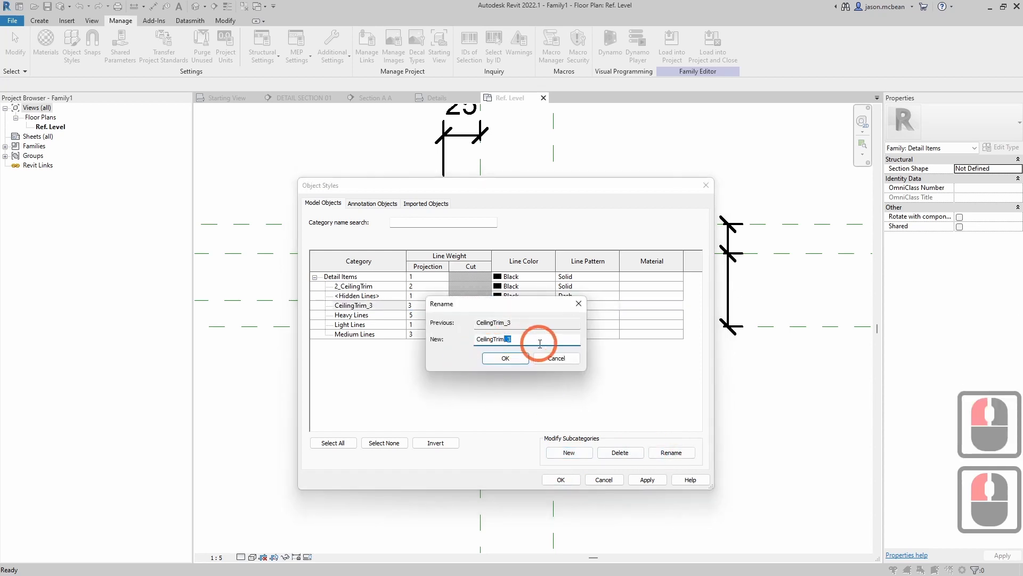
key("Delete")
left_click(478, 337)
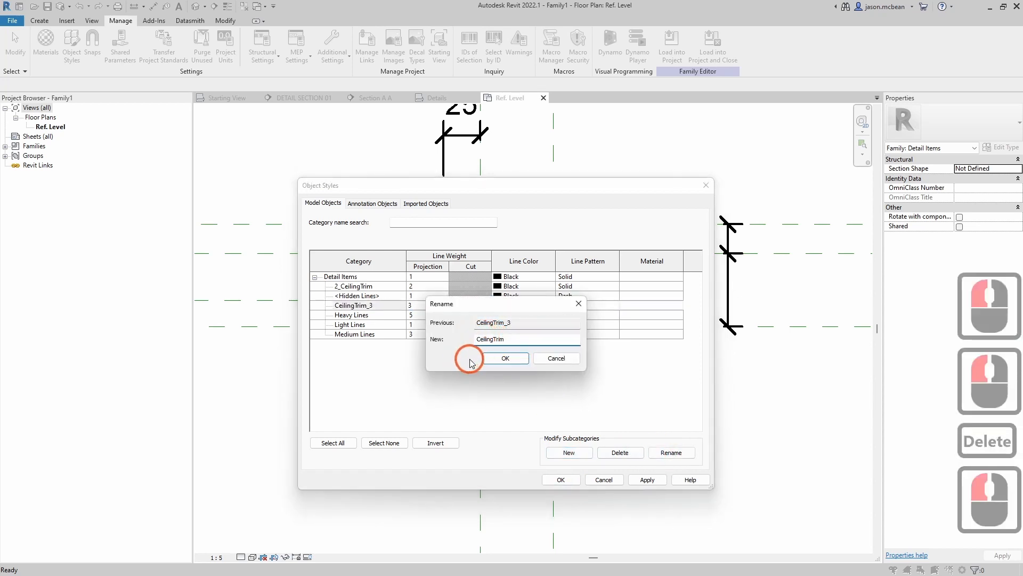
type("3_")
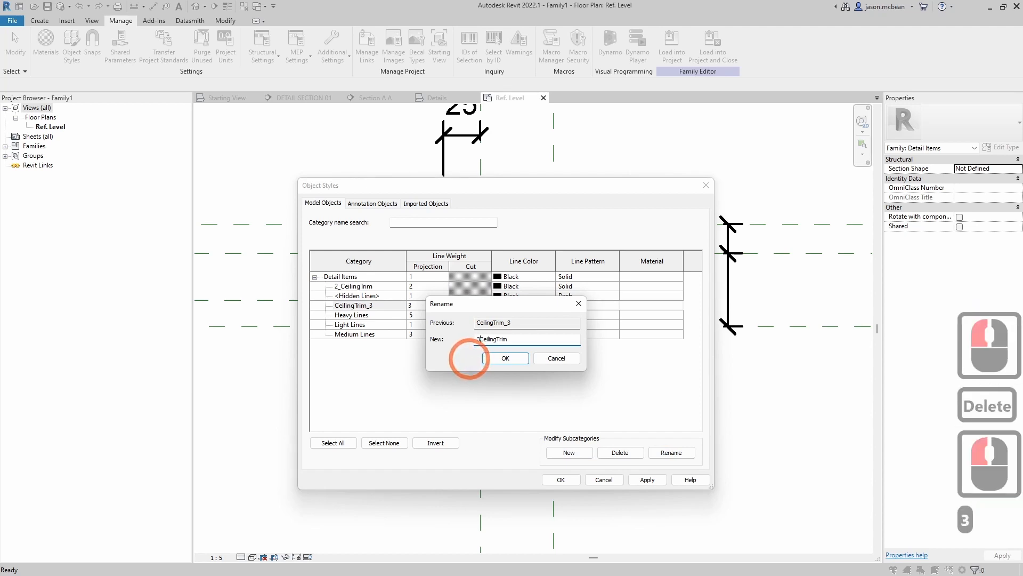
left_click(495, 361)
left_click(647, 478)
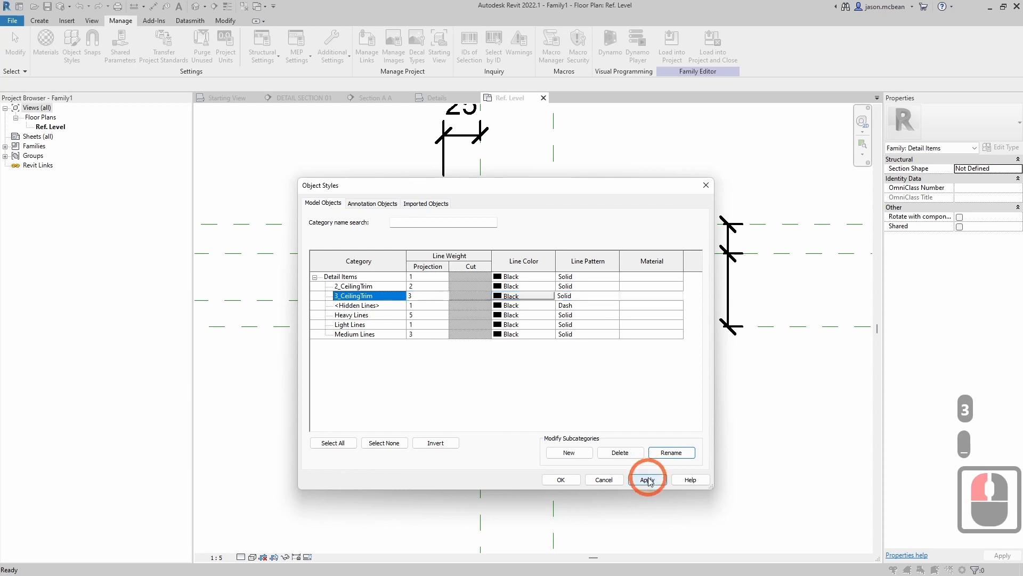
left_click(574, 480)
- Assign the four trim profile lines to the 3_CeilingTrim subcategory and deselect them
left_click_drag(410, 184, 605, 343)
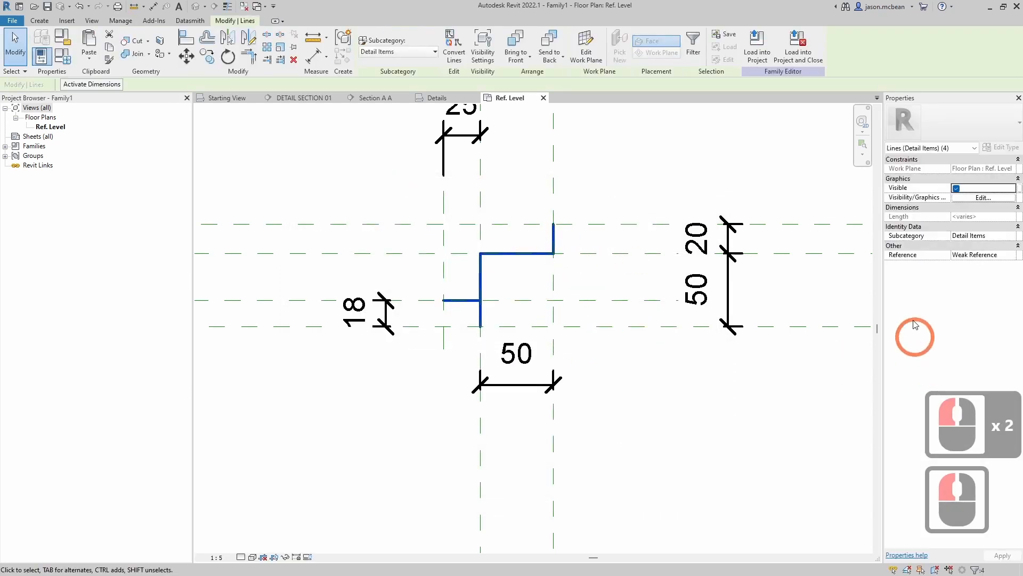
left_click(1008, 238)
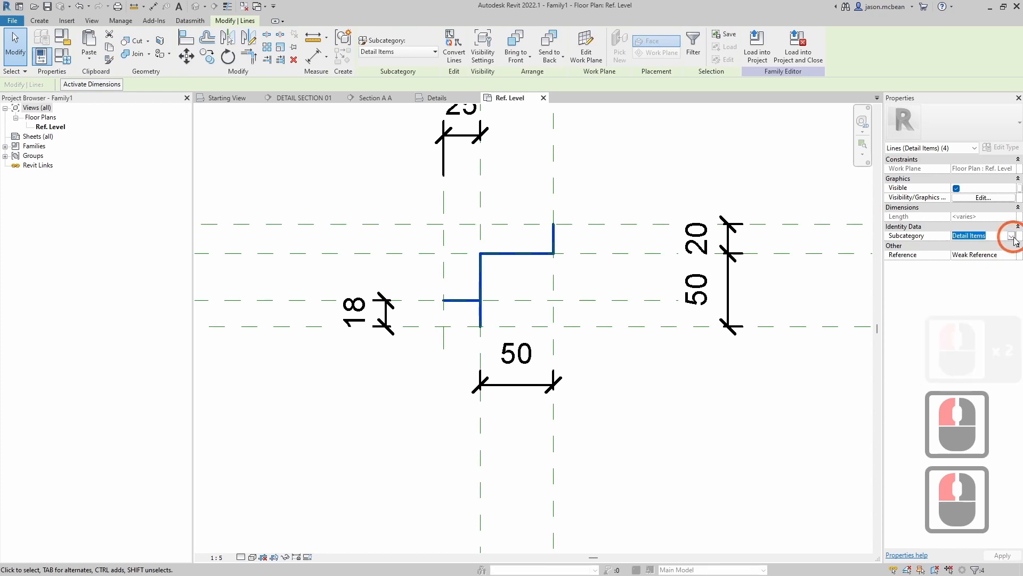
left_click(1012, 237)
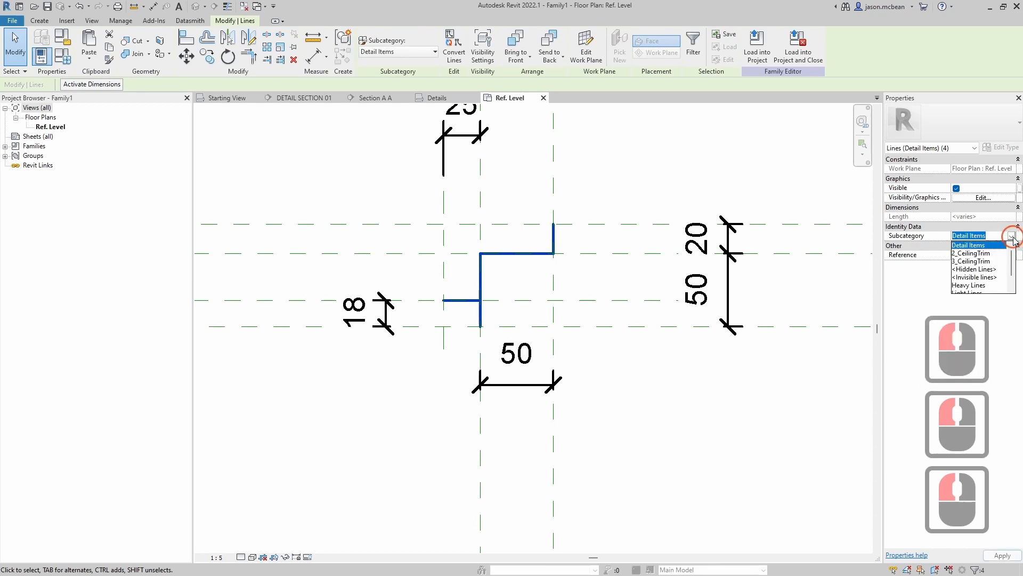
left_click(979, 264)
double_click(768, 417)
- Set the view scale to 1:20 and hide all annotation categories in the view to judge the trim's line weight
left_click(217, 557)
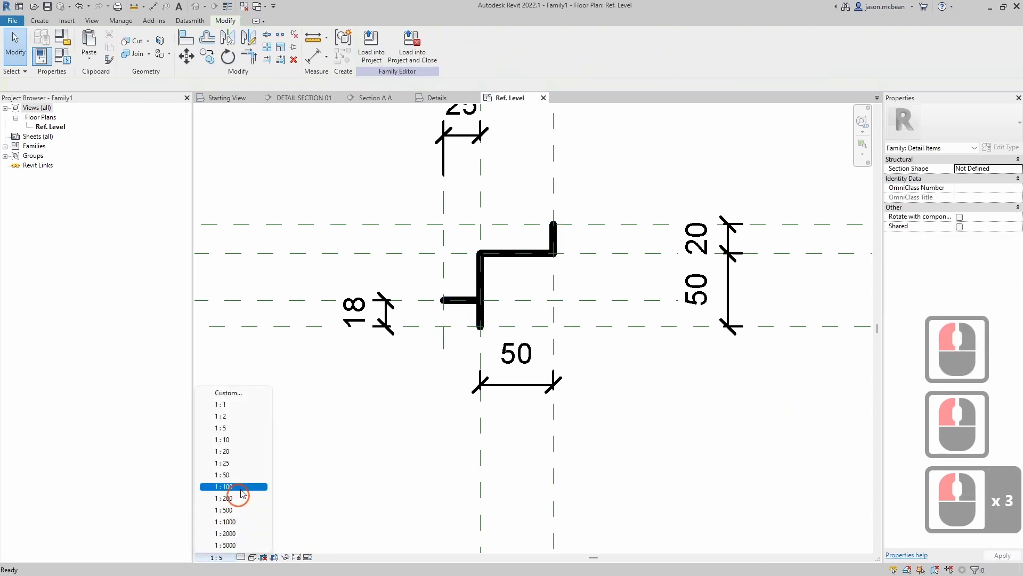
left_click(233, 452)
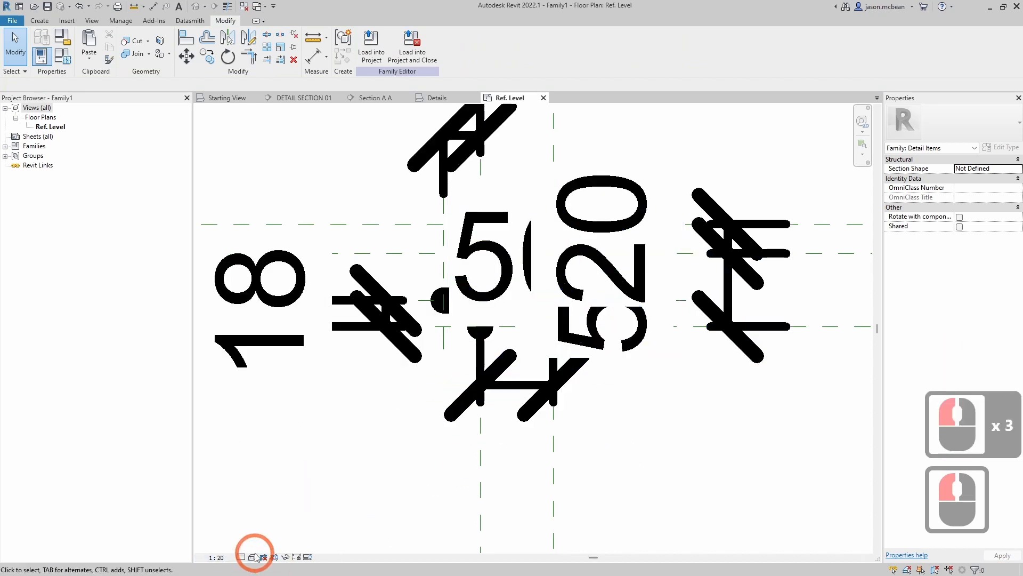
key("v")
key("g")
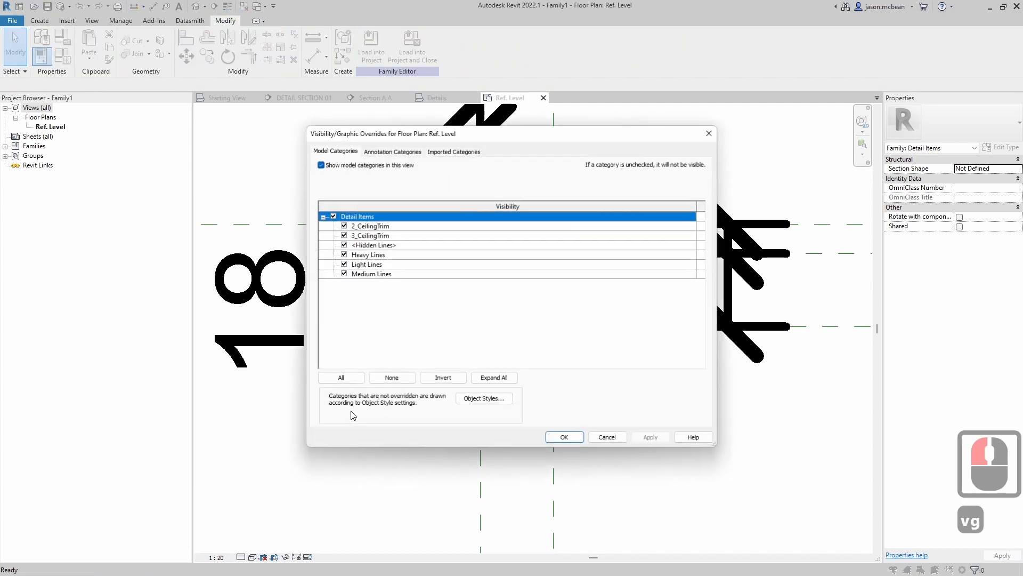
left_click(389, 151)
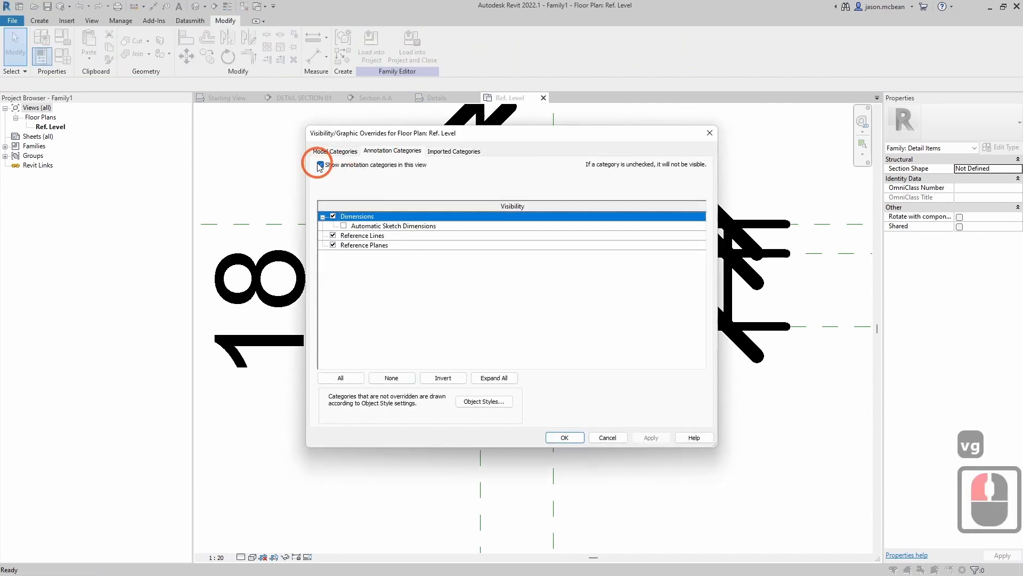
left_click(320, 165)
left_click(565, 437)
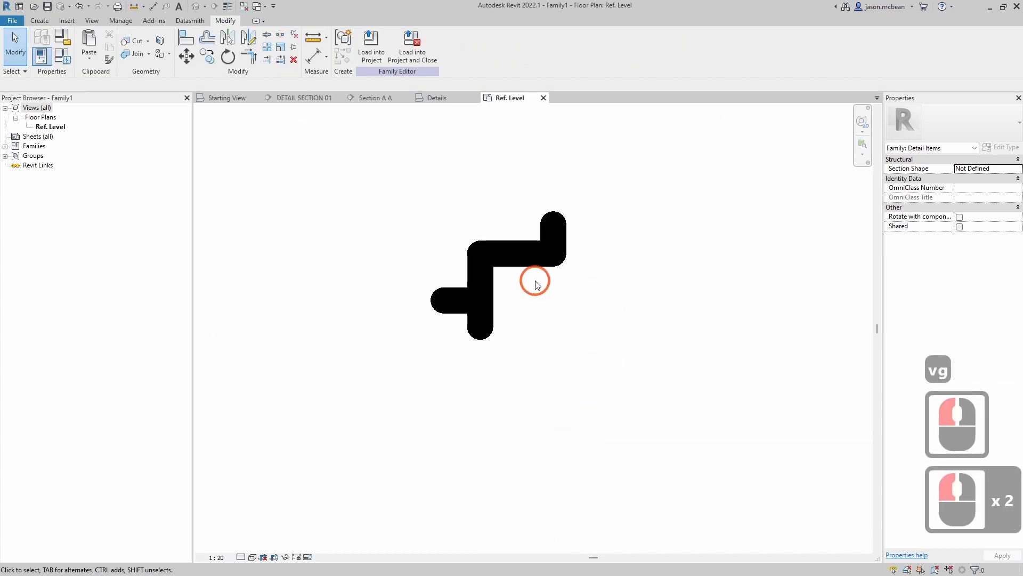
scroll(534, 281, "up", 5)
scroll(549, 386, "down", 20)
scroll(571, 415, "up", 5)
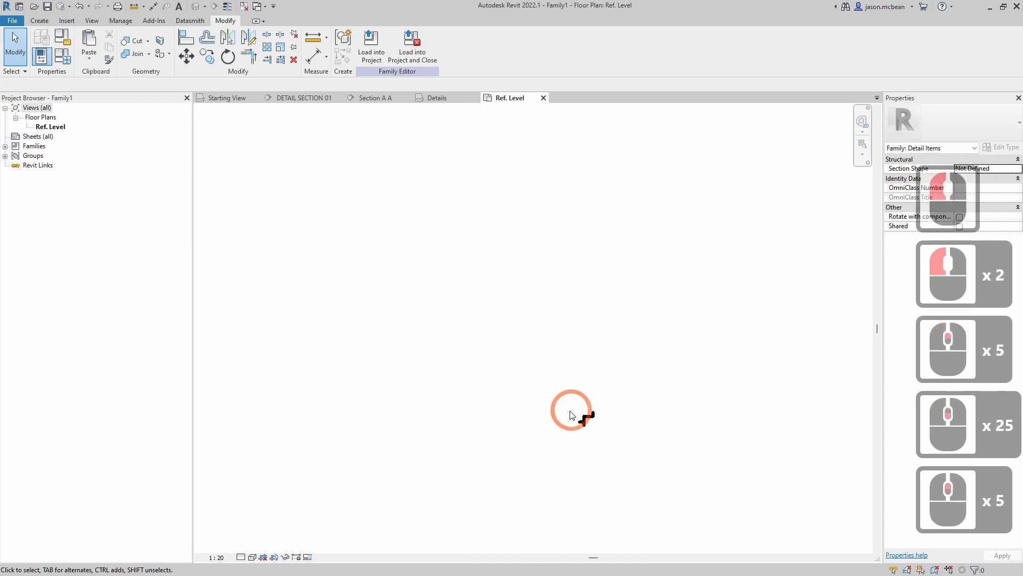
scroll(566, 421, "up", 4)
middle_click_drag(647, 423, 503, 421)
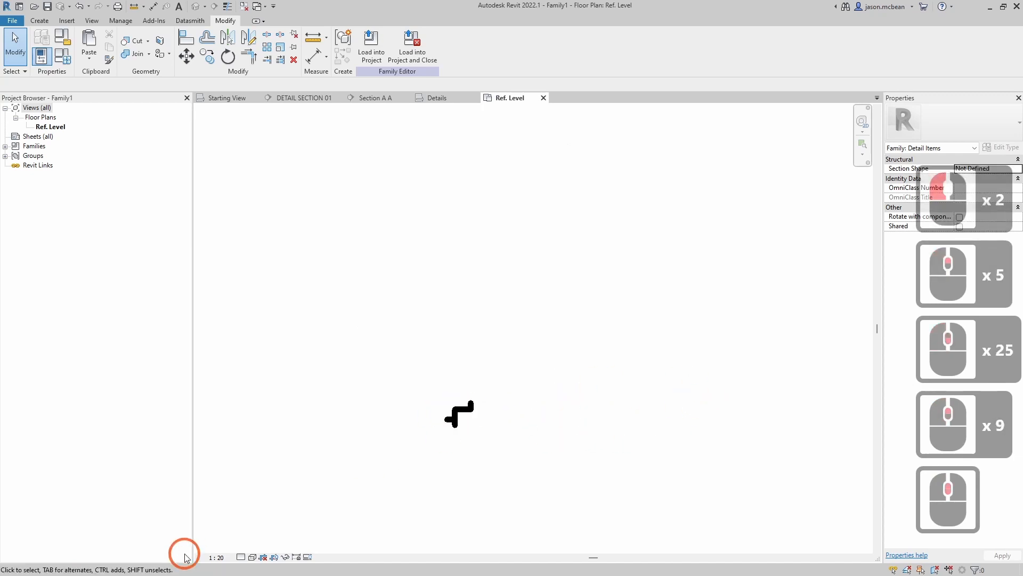
- Show all annotation categories in the reference level view again
left_click(219, 557)
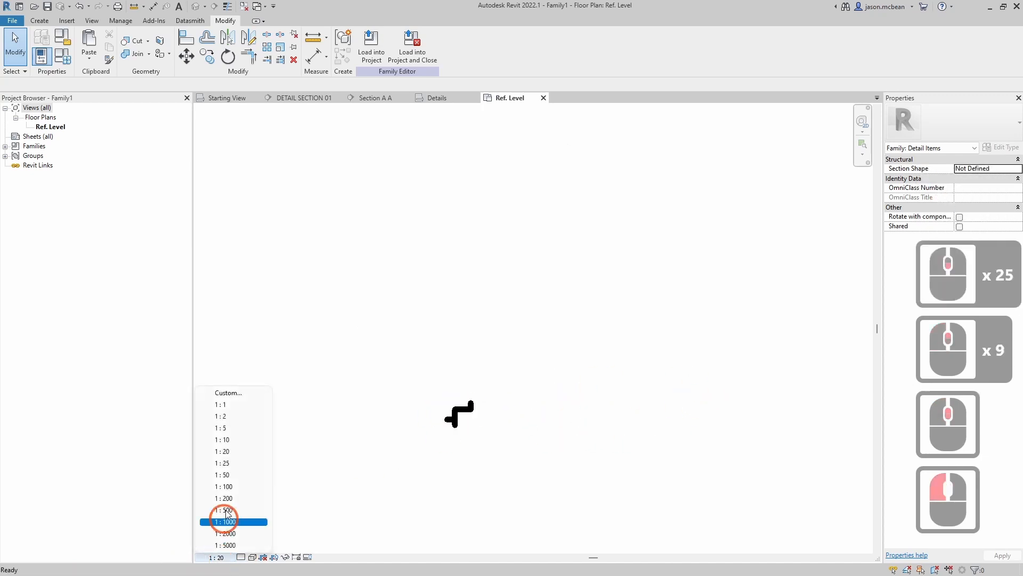
left_click(277, 518)
key("v")
key("g")
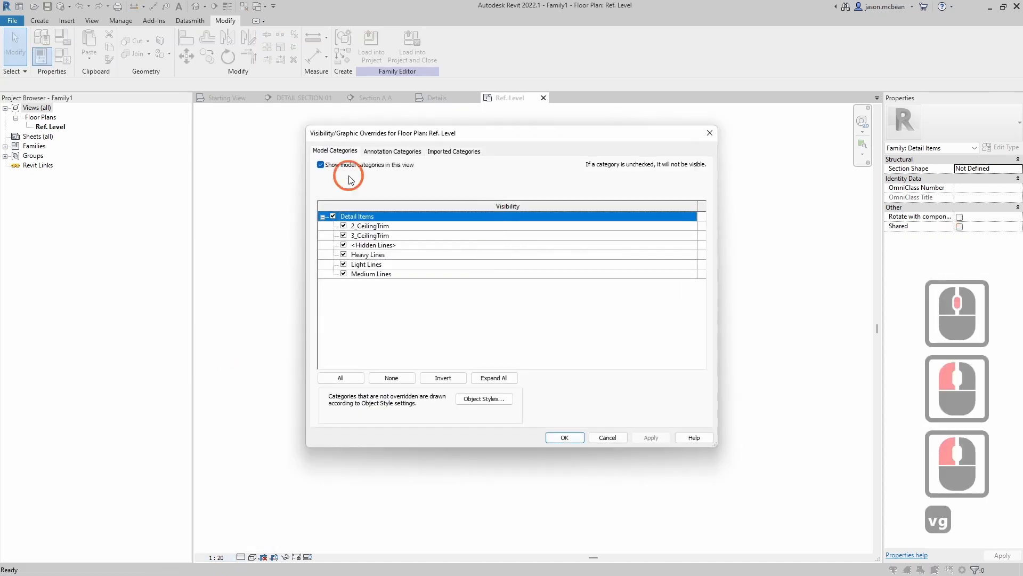
left_click(359, 156)
left_click(320, 165)
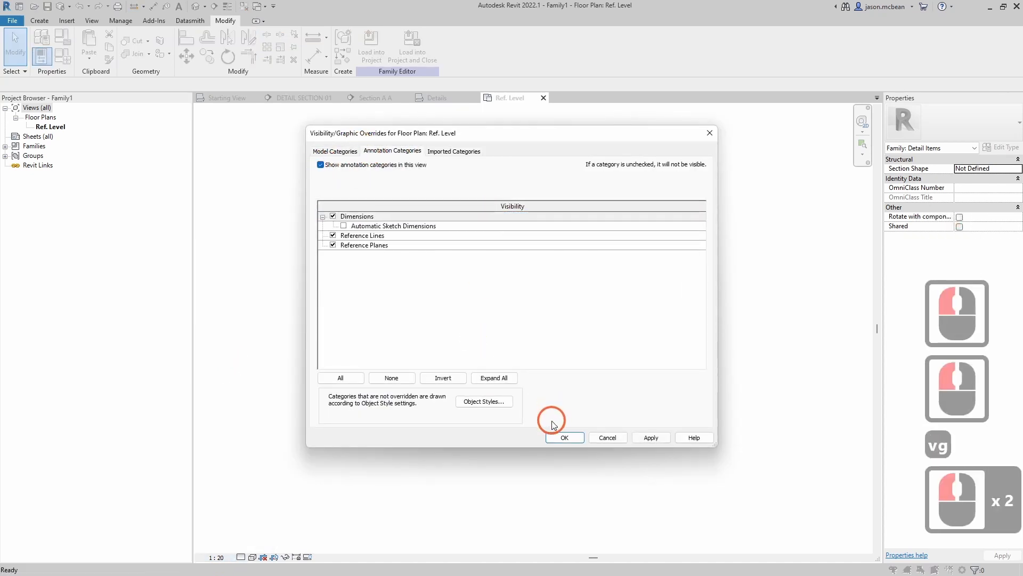
left_click(563, 437)
- Set the view scale to 1:2
left_click(220, 558)
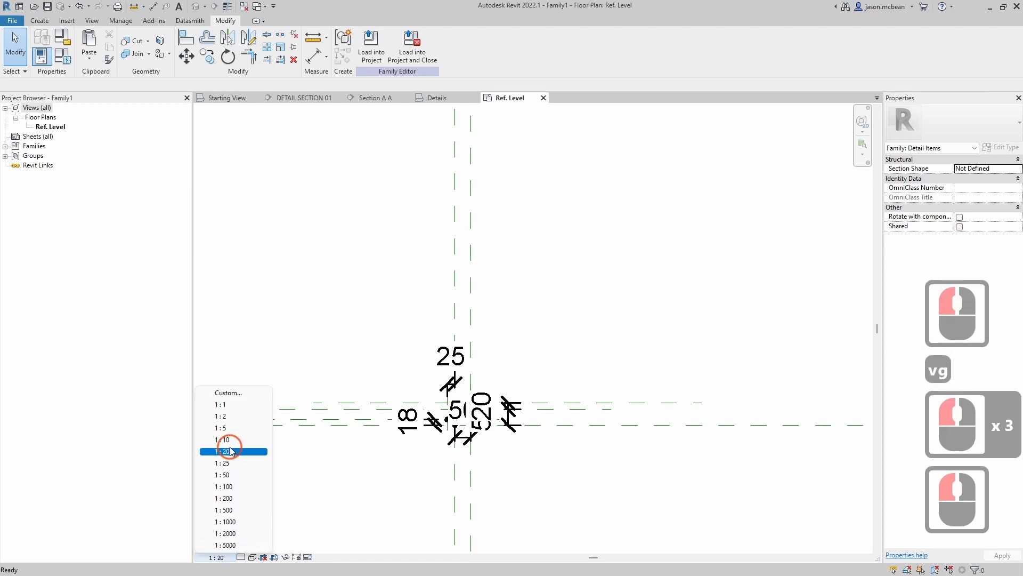
left_click(235, 418)
scroll(471, 421, "up", 11)
scroll(421, 416, "up", 4)
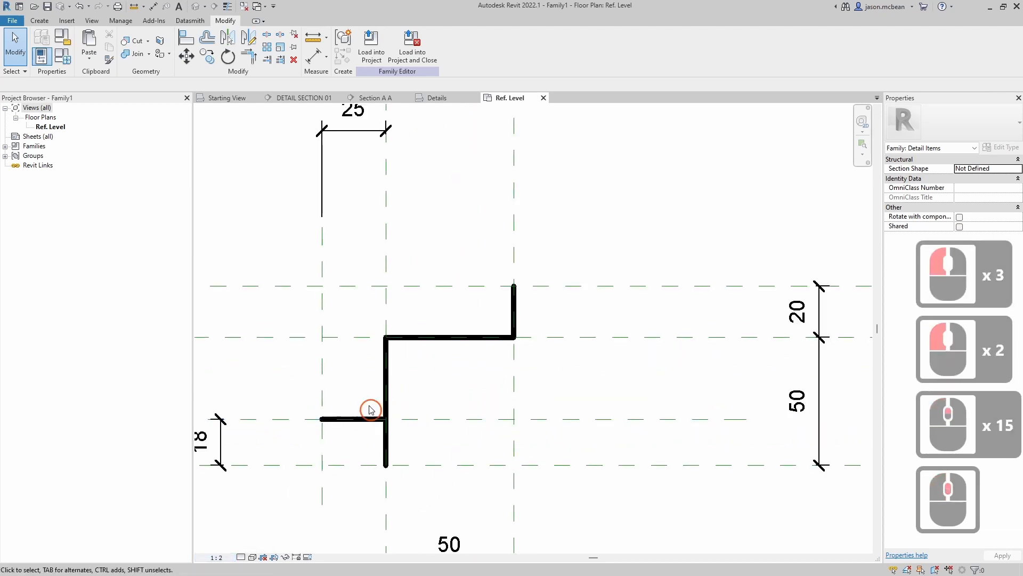
scroll(463, 398, "down", 4)
scroll(433, 420, "up", 1)
scroll(343, 373, "up", 1)
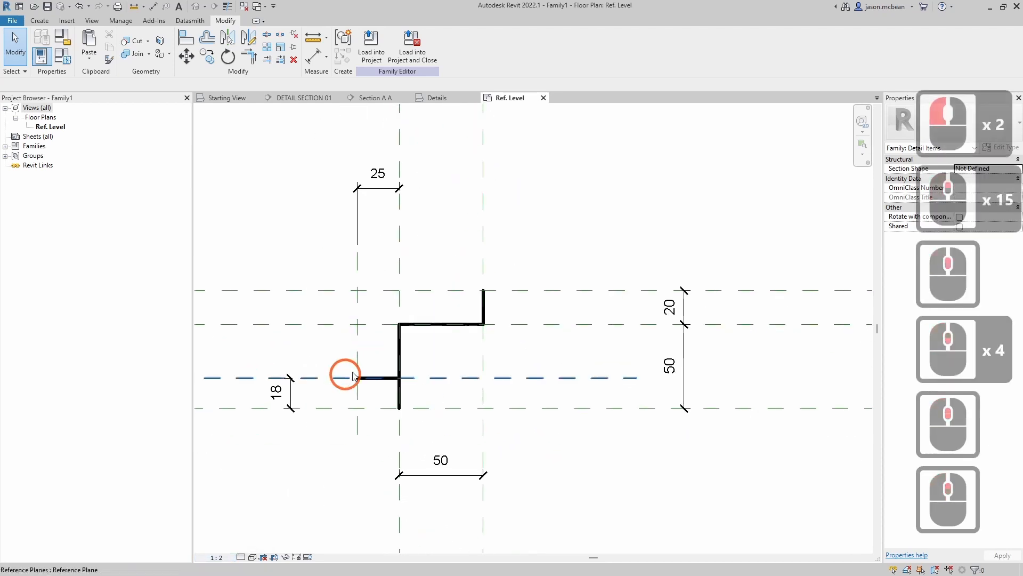
middle_click_drag(489, 379, 423, 302)
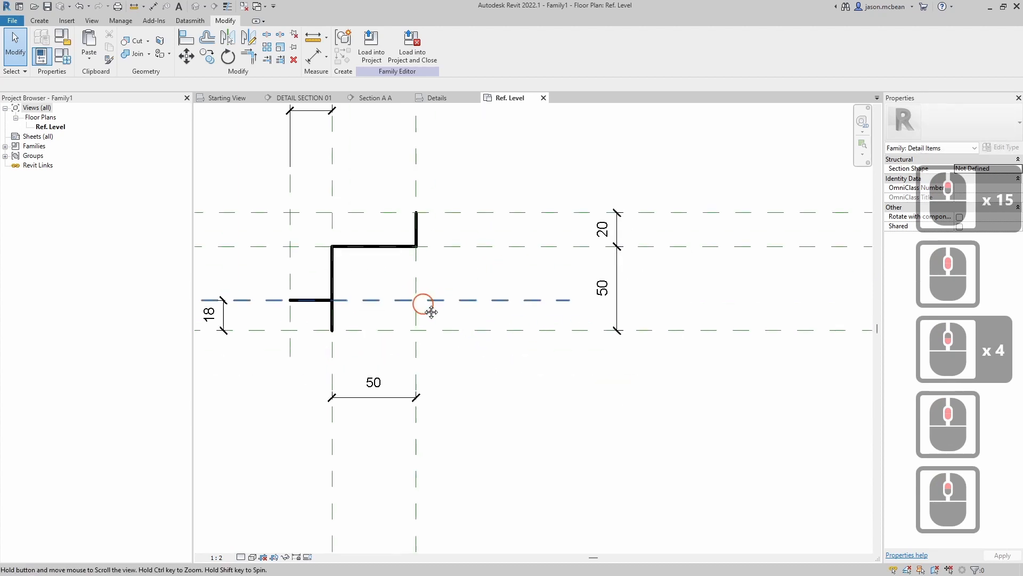
scroll(351, 280, "up", 1)
- Select the four trim profile lines and check their detail level visibility settings
left_click_drag(234, 178, 511, 418)
left_click(510, 382)
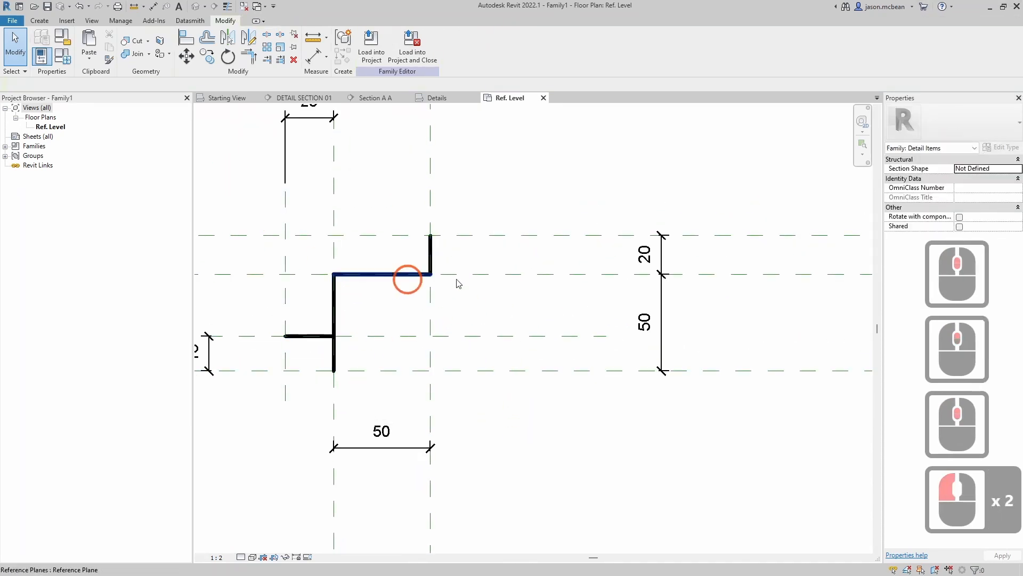
left_click_drag(248, 210, 539, 420)
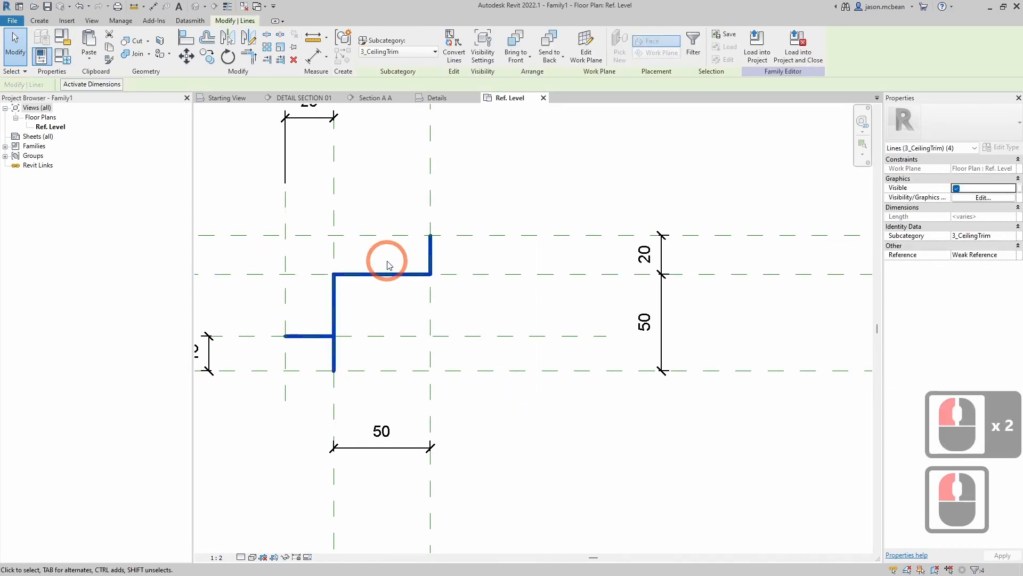
left_click(981, 197)
left_click(349, 370)
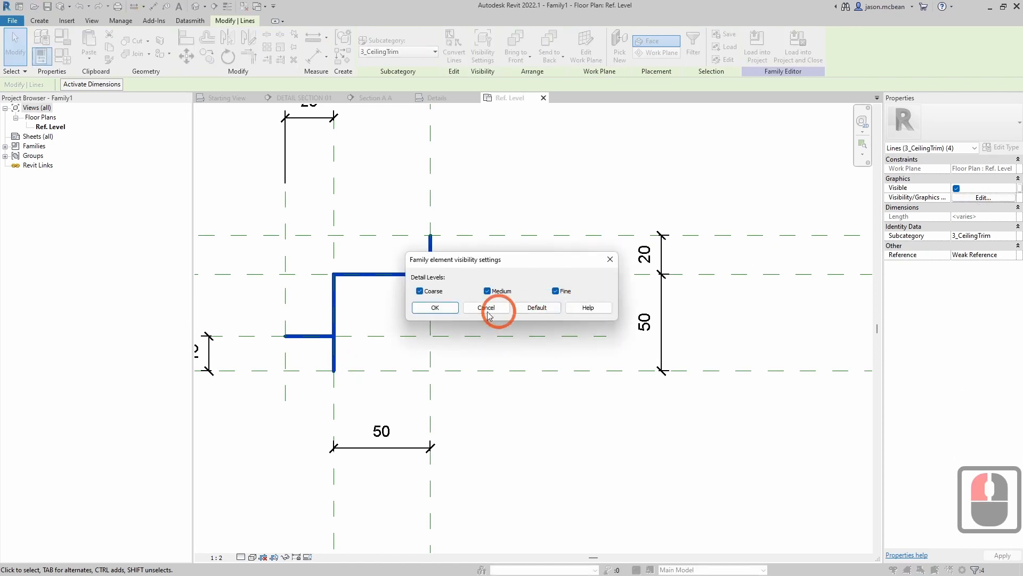
left_click(438, 307)
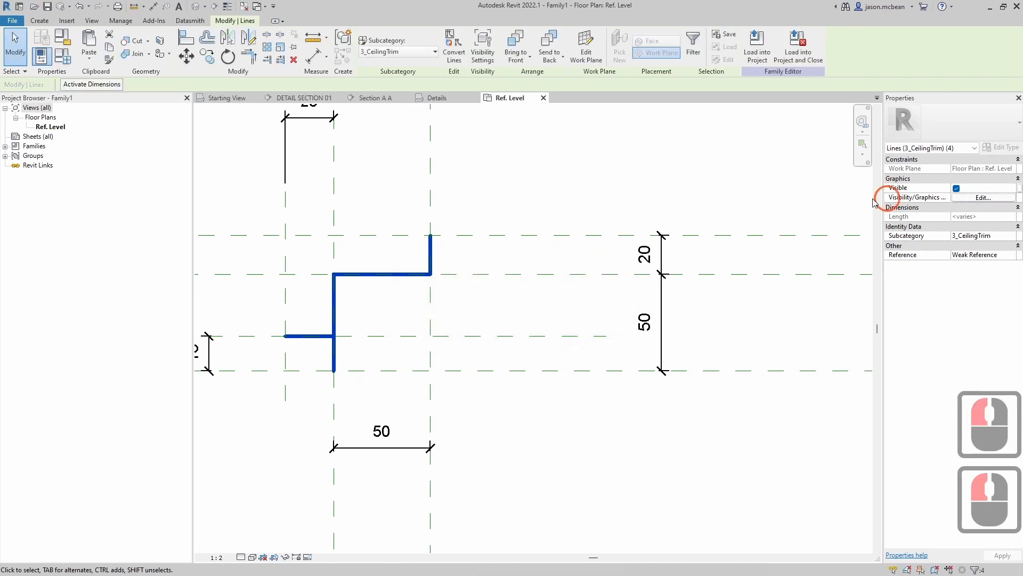
- Create a type family parameter named Scale_L, grouped under Visibility, for the Visible property of the trim lines
left_click(1017, 188)
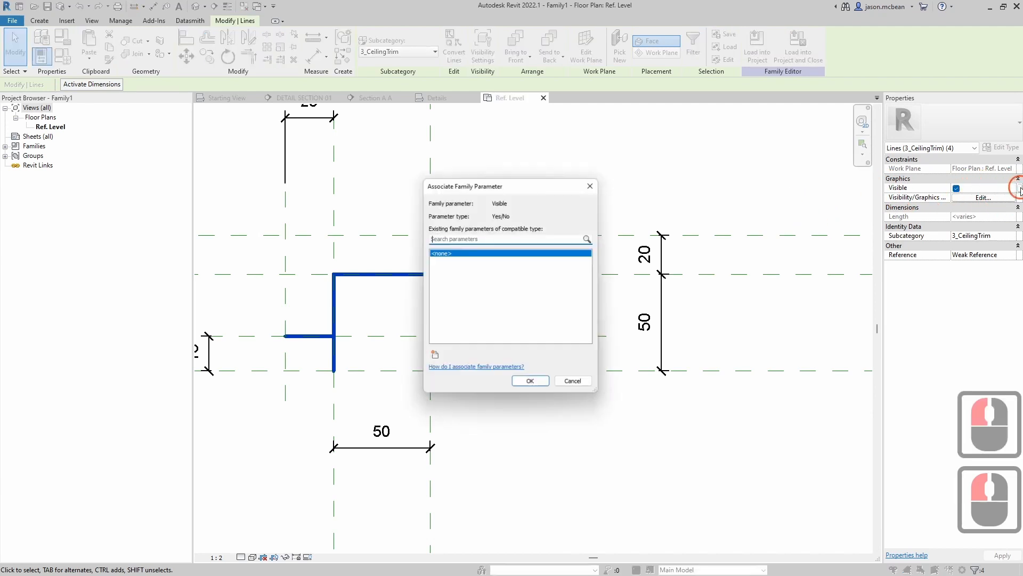
left_click(433, 357)
left_click(449, 347)
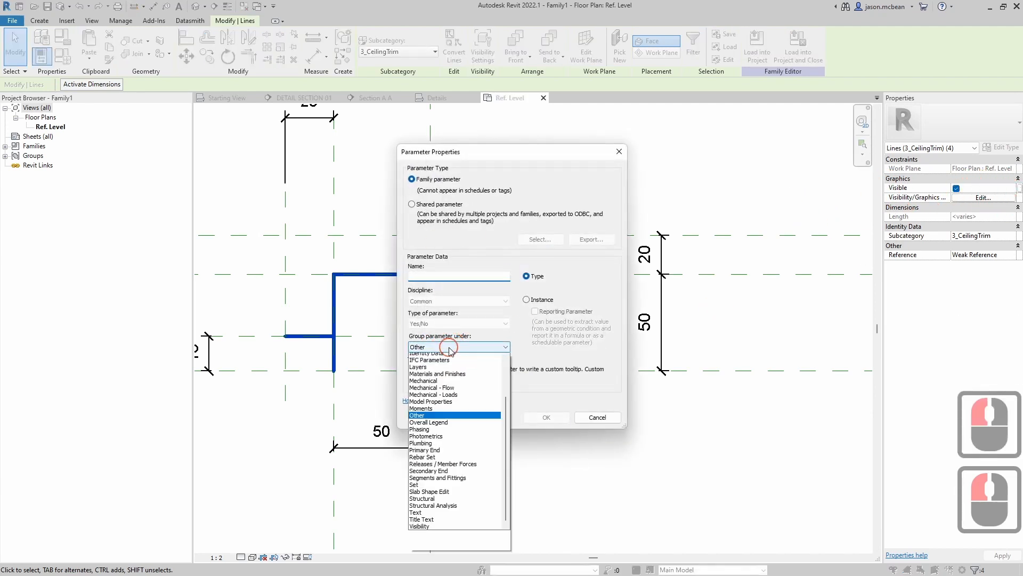
left_click(429, 553)
left_click(436, 275)
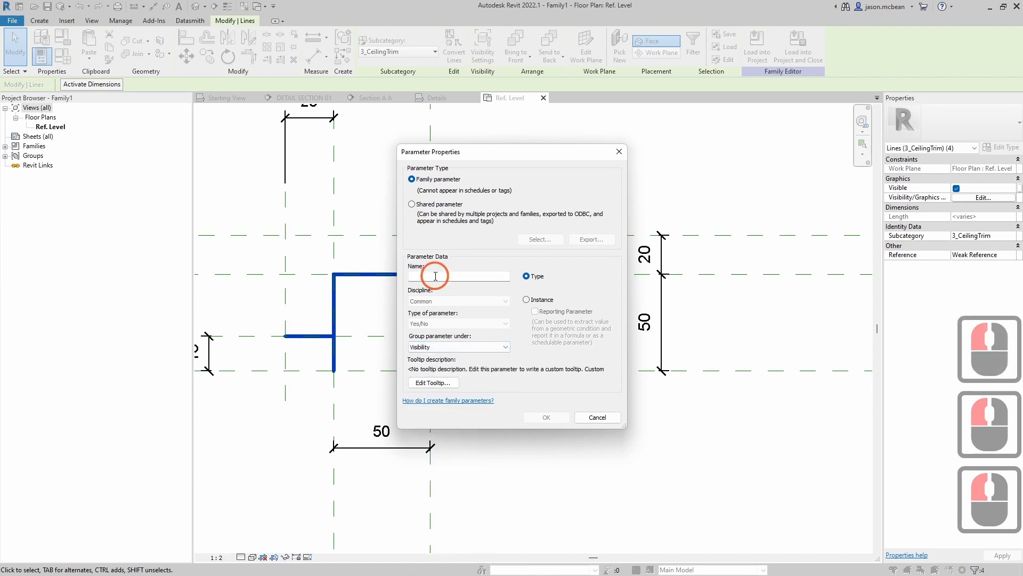
double_click(429, 276)
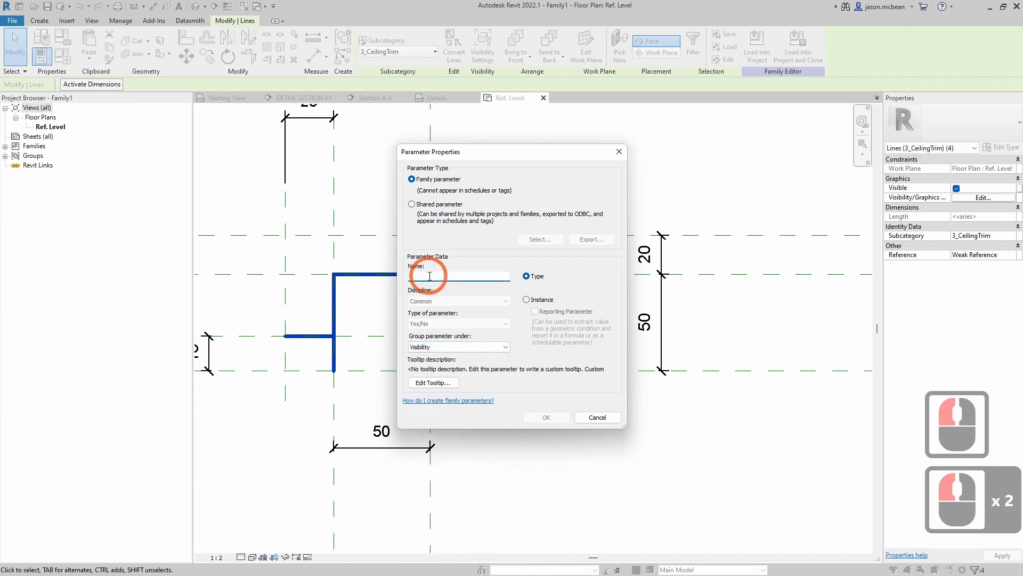
type("Sacle")
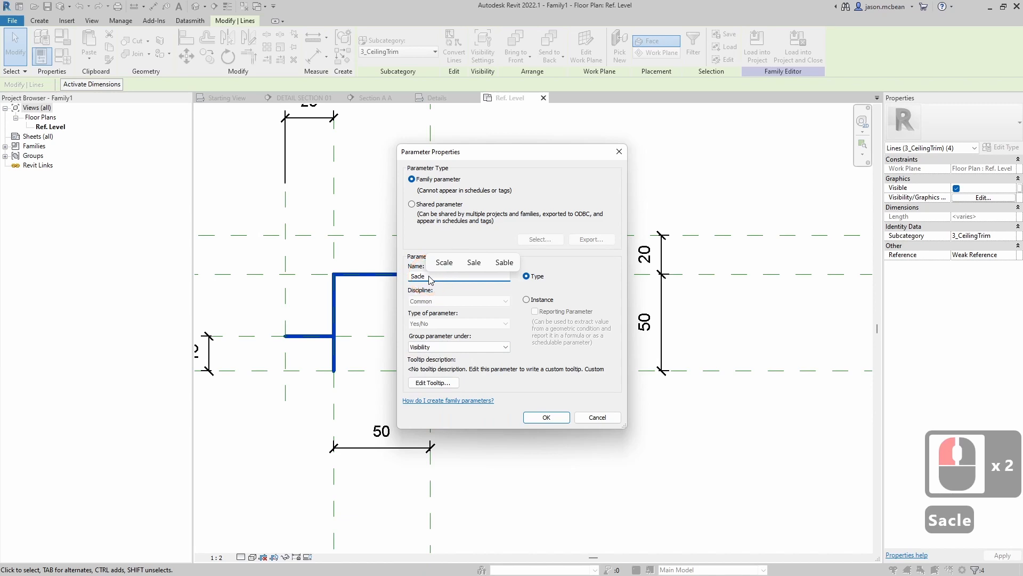
key("BackSpace")
key("BackSpace")
key("BackSpace")
type("Sca")
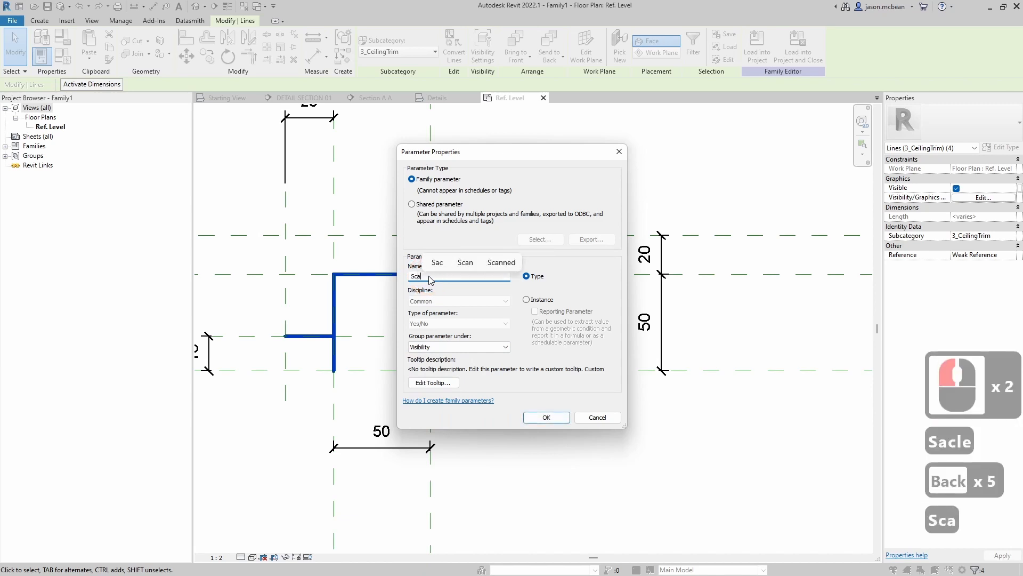
type("le_")
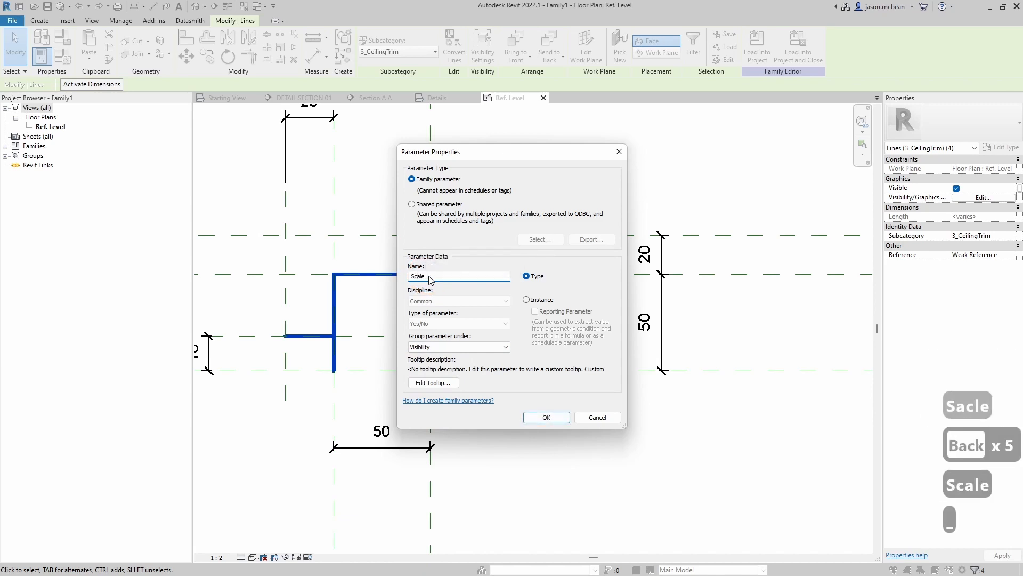
type("L")
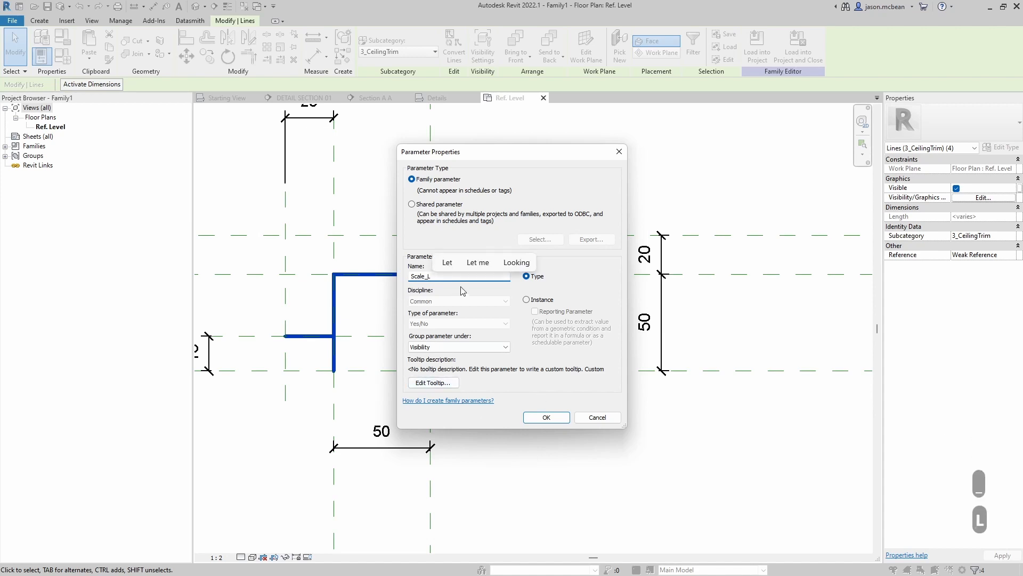
left_click(545, 416)
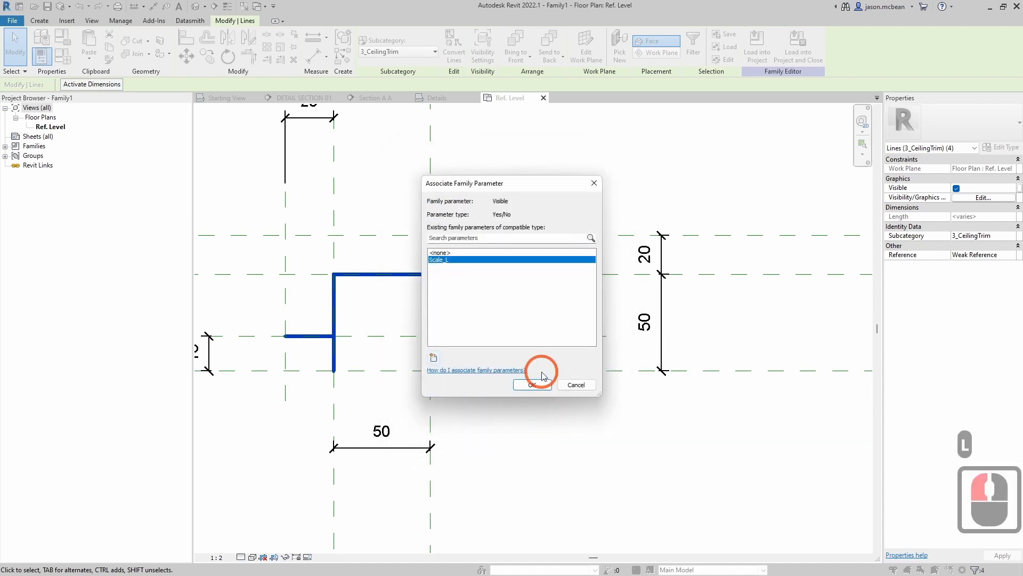
- Create a second Yes/No type parameter named Scale_S, grouped under Other, and close the parameter association
left_click(433, 357)
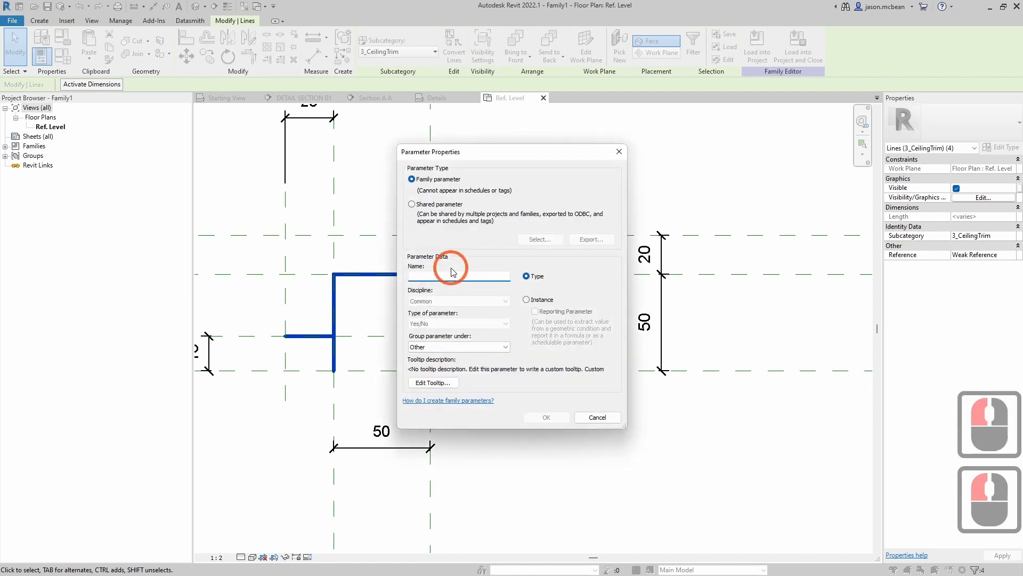
type("Scale")
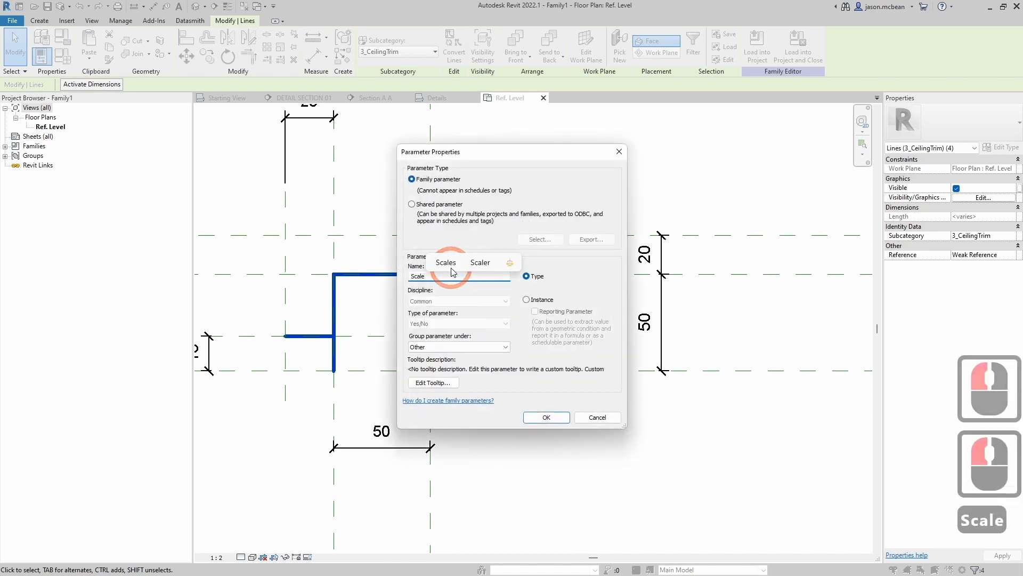
type("_S")
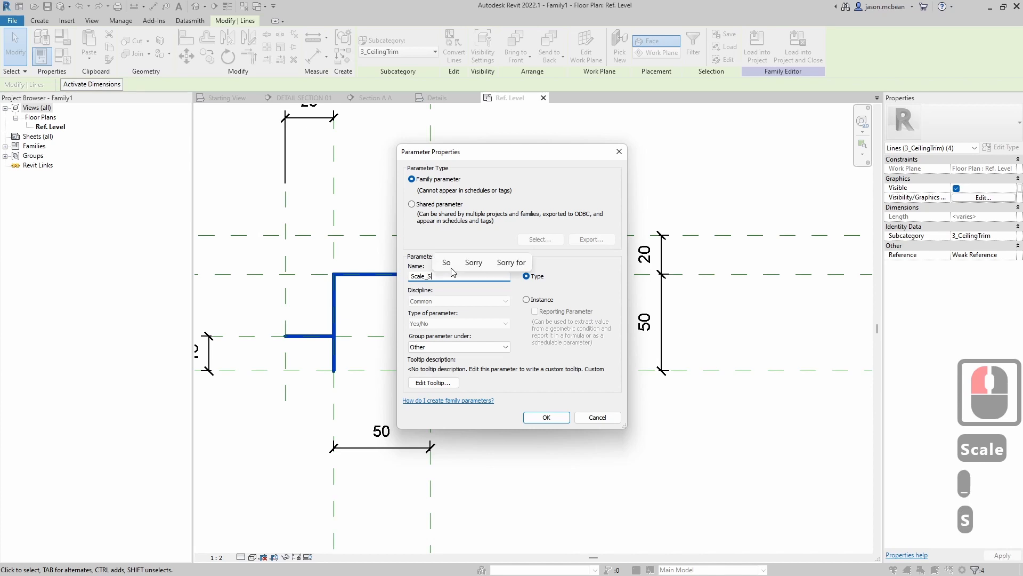
left_click(546, 417)
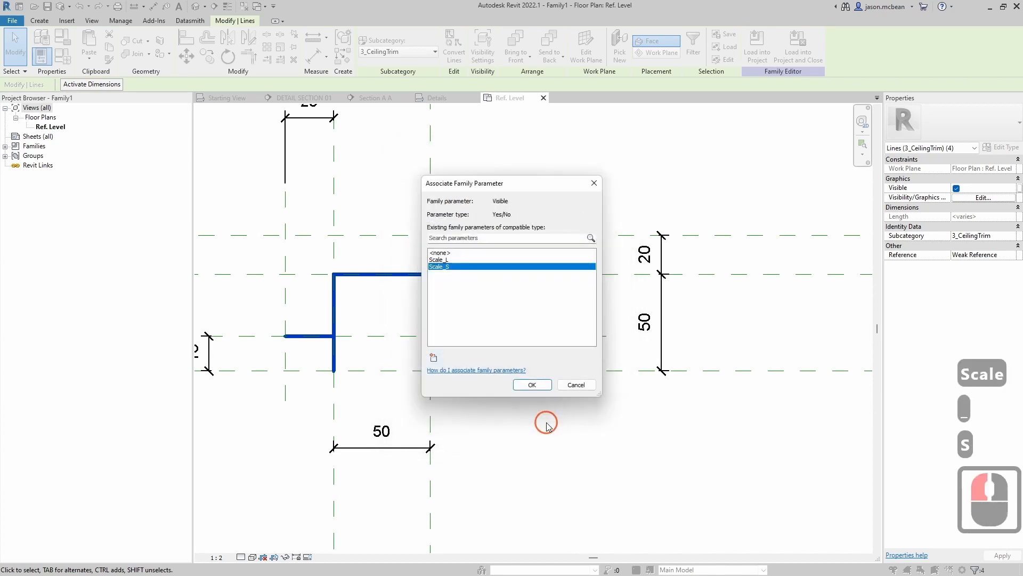
left_click(440, 267)
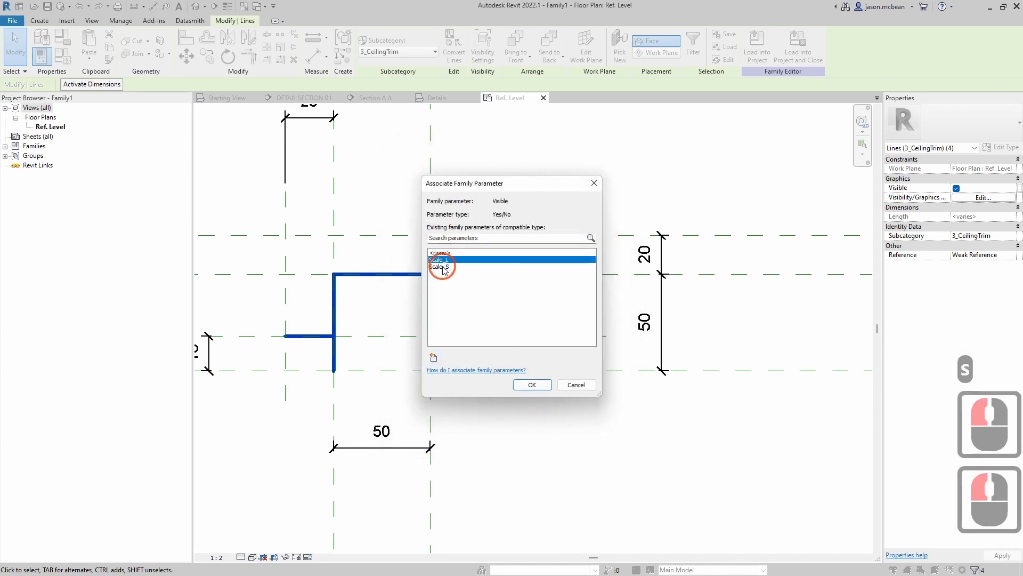
left_click(535, 385)
left_click(574, 384)
- Associate the Visible property of the four trim profile lines with the Scale_L parameter
left_click_drag(247, 200, 502, 380)
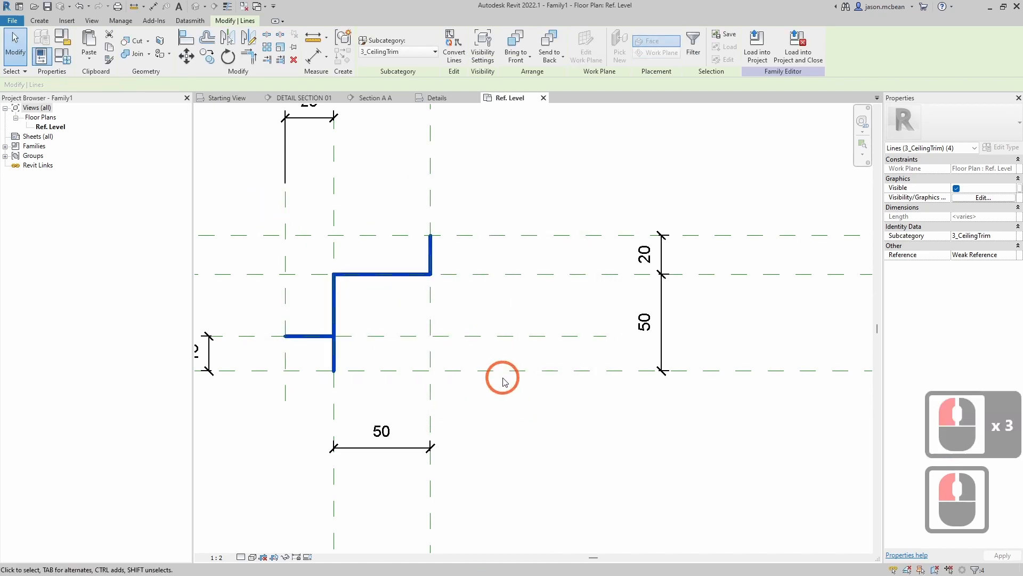
left_click(1018, 187)
left_click(430, 246)
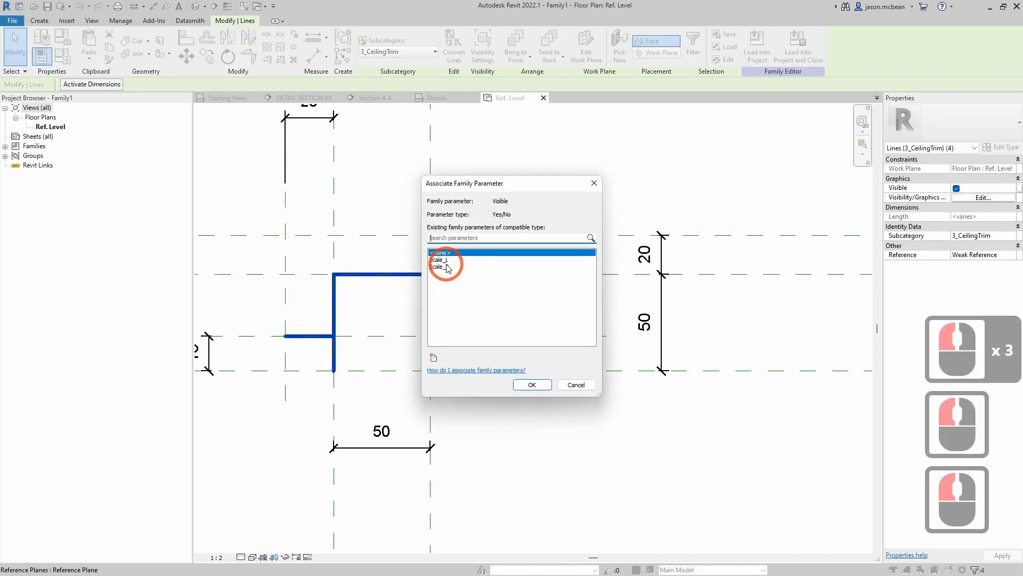
left_click(448, 266)
left_click(436, 260)
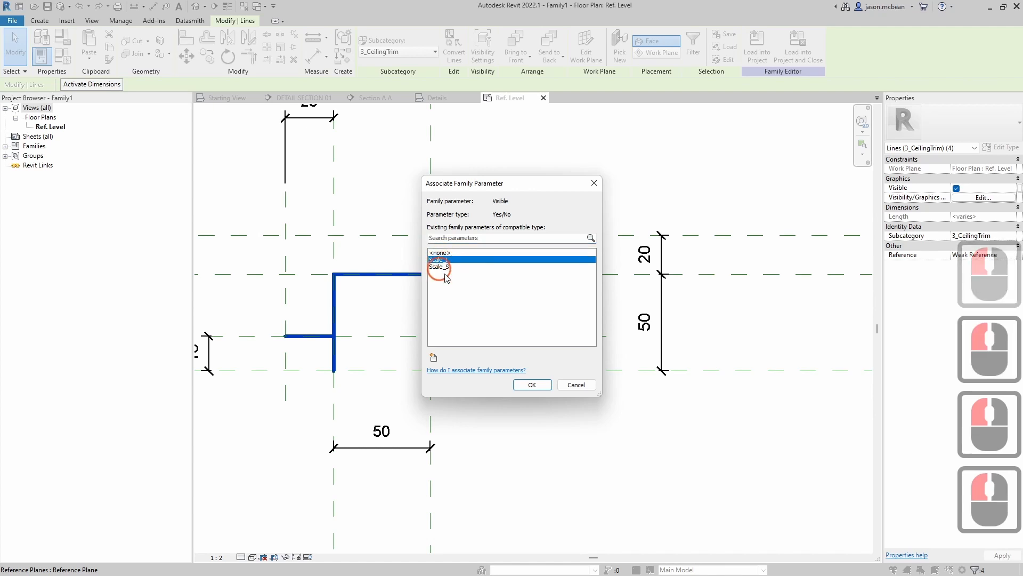
left_click(531, 383)
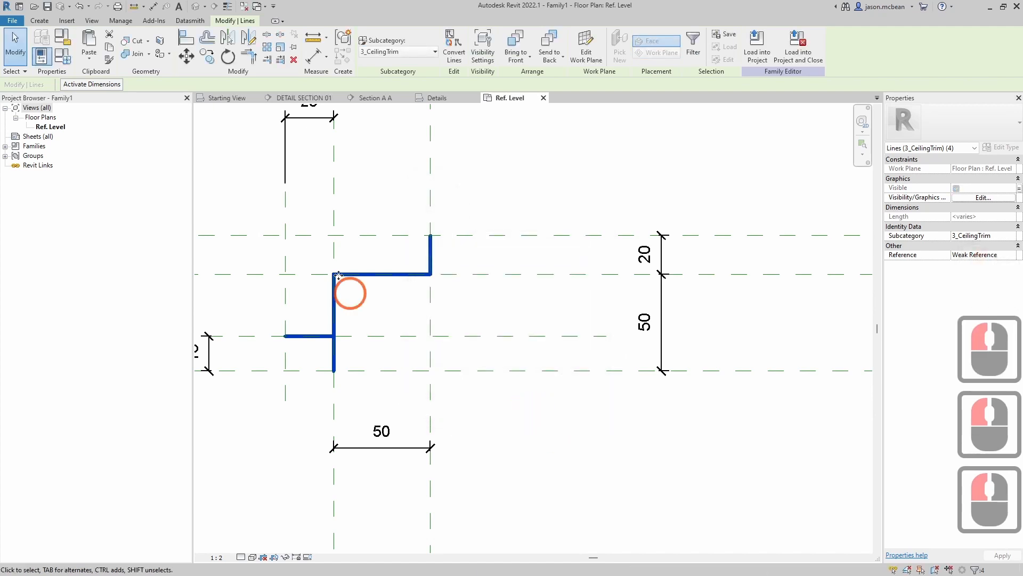
- Regroup the Scale_S parameter under Visibility in the family types
left_click(67, 62)
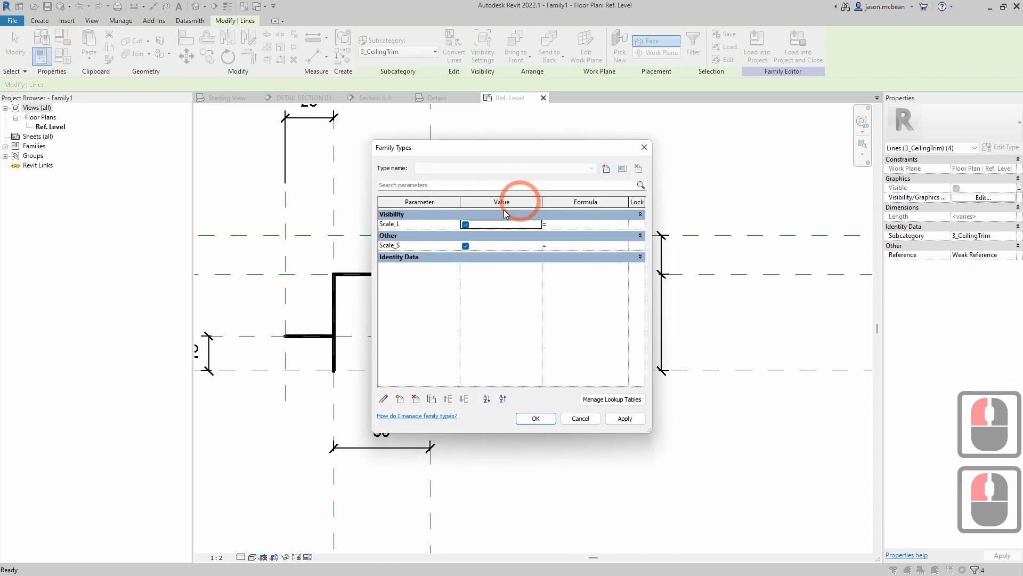
left_click(581, 418)
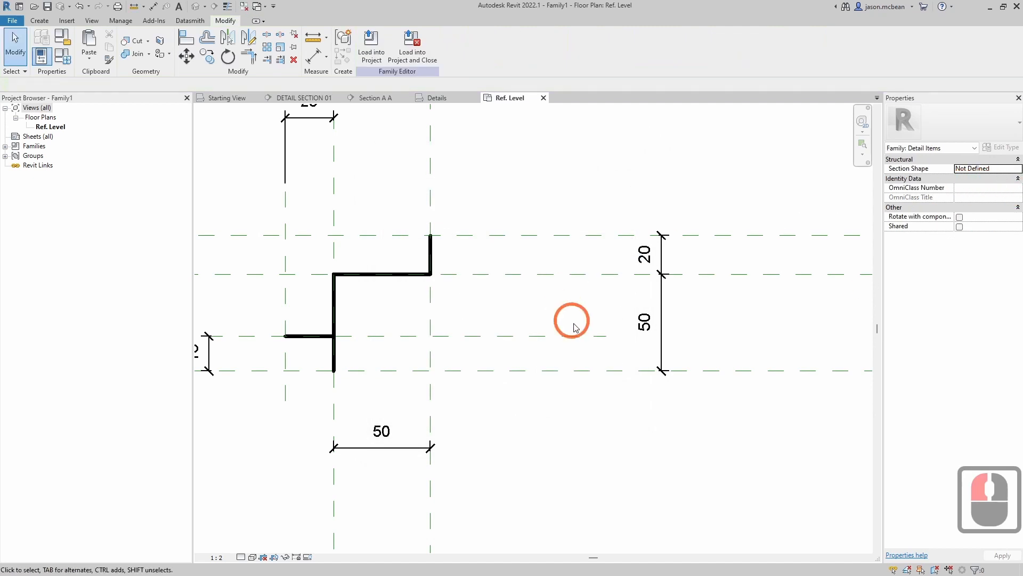
left_click(58, 52)
left_click(406, 246)
left_click(382, 340)
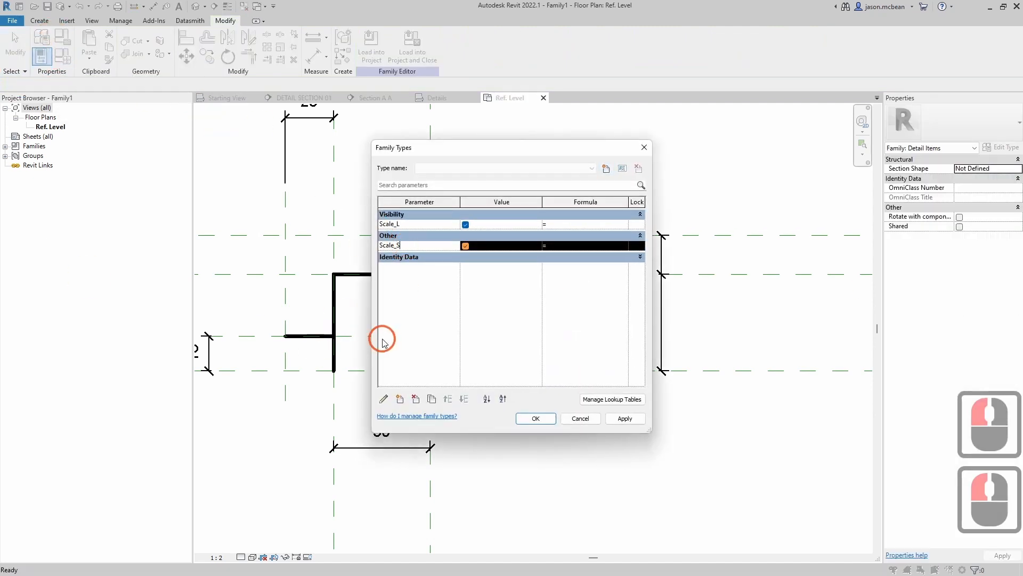
left_click(384, 399)
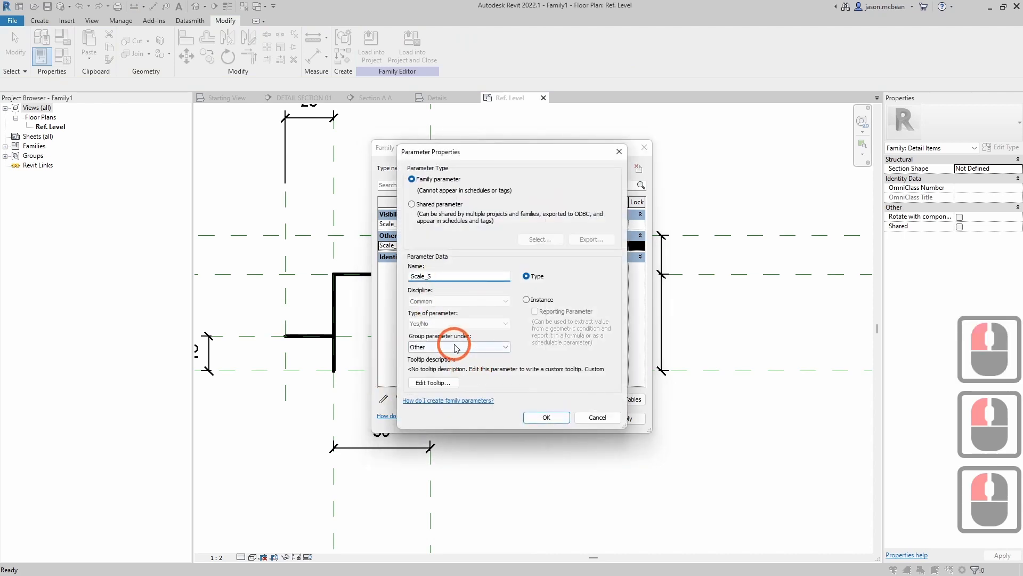
left_click(456, 347)
scroll(442, 511, "down", 2)
left_click(433, 549)
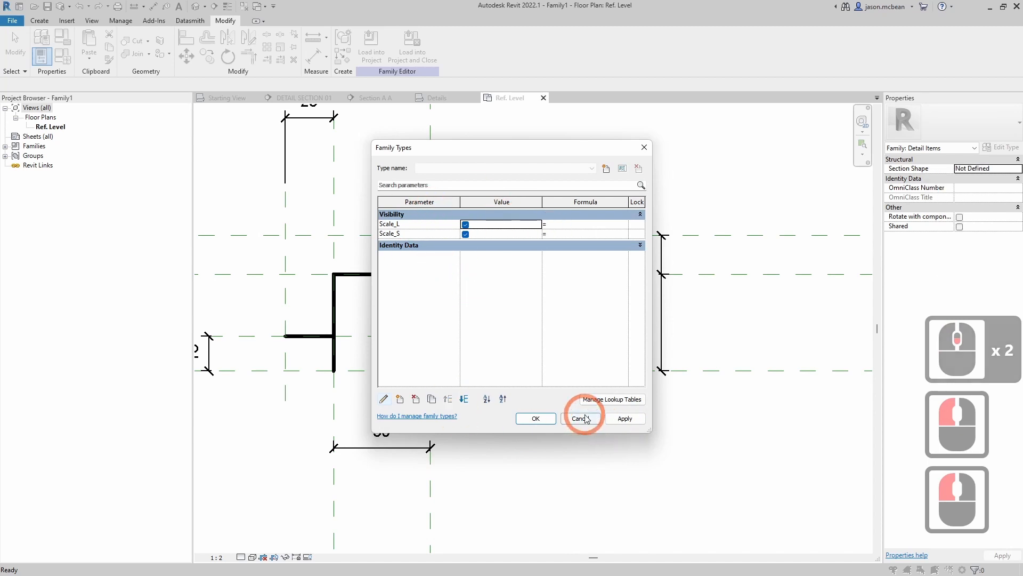
left_click(536, 418)
- Select the four trim profile lines and check which family parameter controls their Visible property
left_click_drag(237, 195, 538, 367)
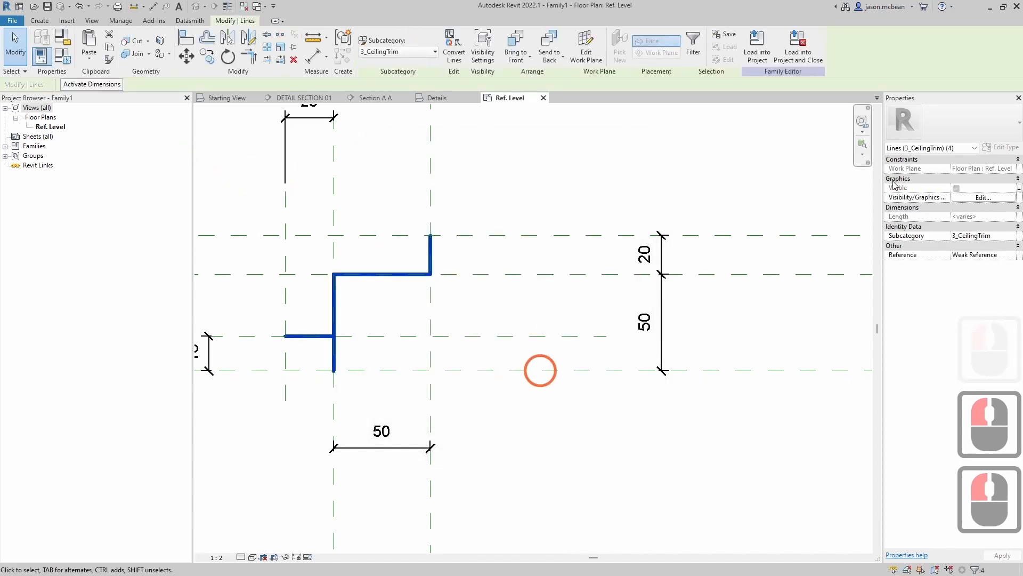
left_click(1019, 189)
left_click(472, 235)
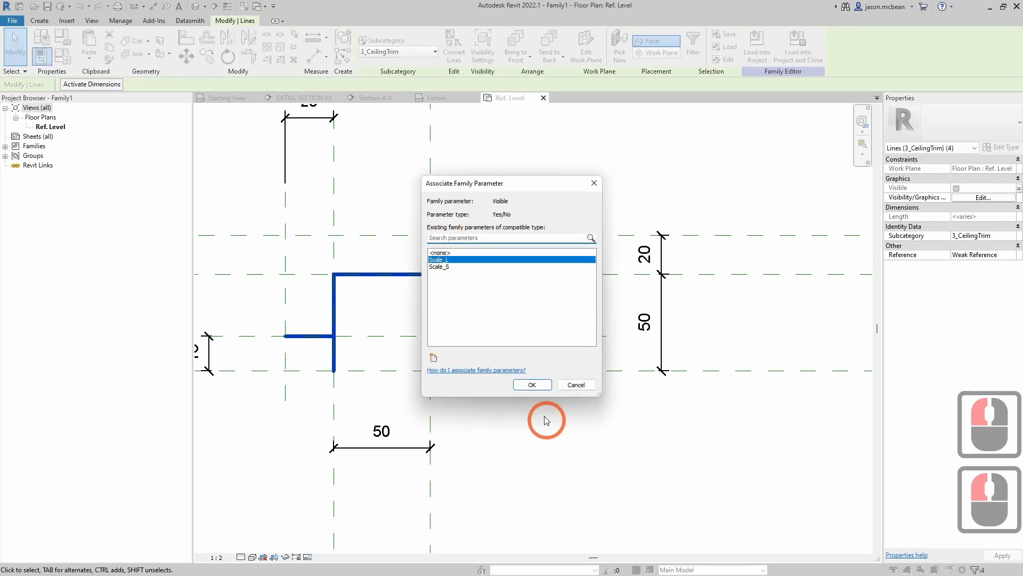
left_click(533, 384)
- Create a family type named Trim_ND with Scale_L on and Scale_S off, and apply it
left_click(62, 55)
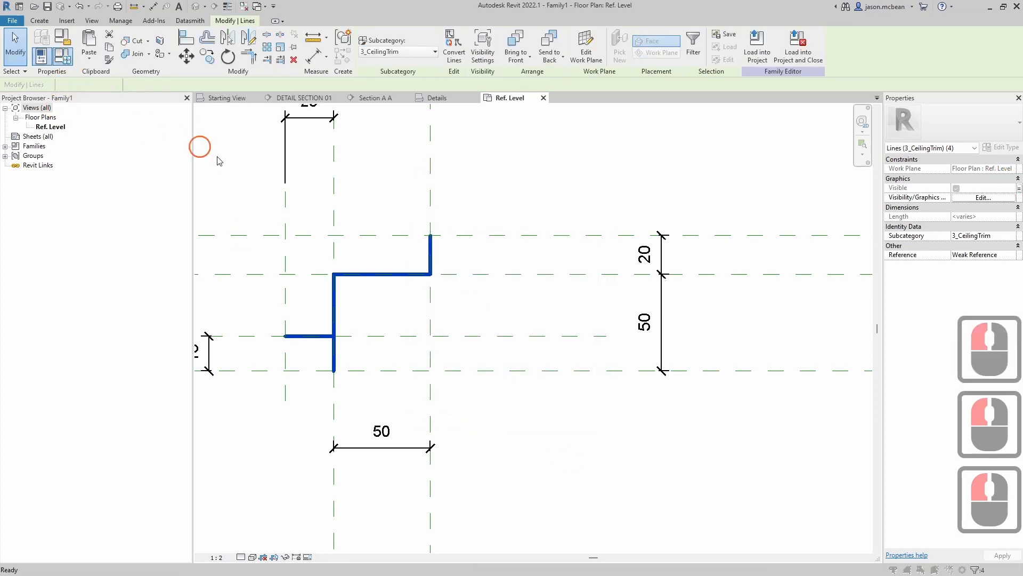
left_click(605, 168)
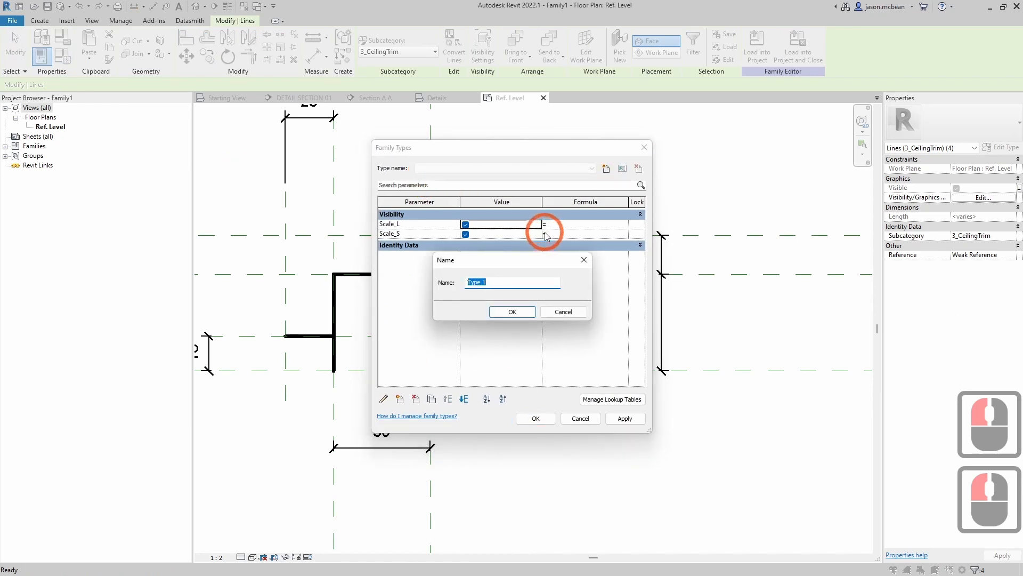
type("D")
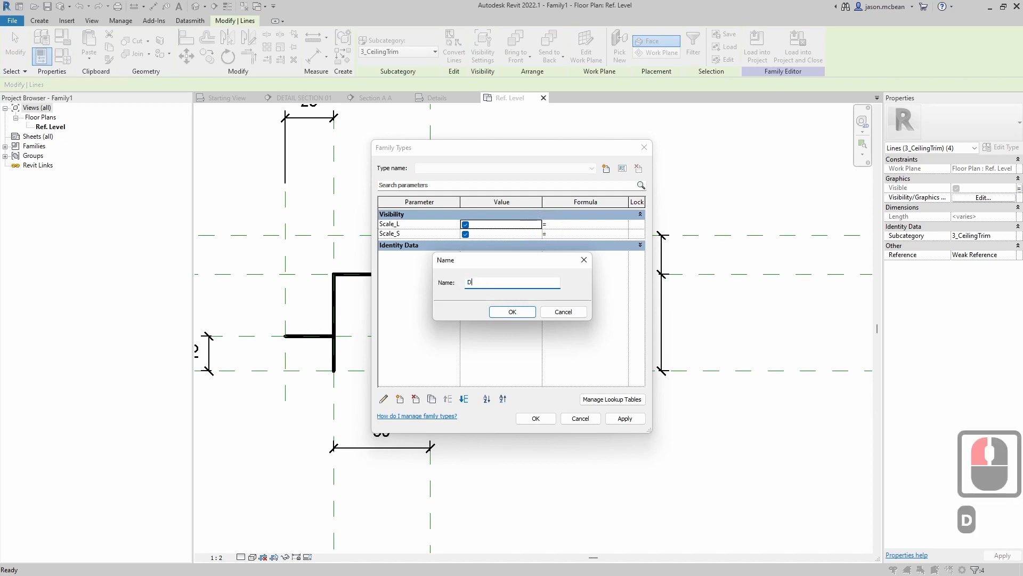
type("etial")
key("BackSpace")
key("BackSpace")
key("BackSpace")
key("BackSpace")
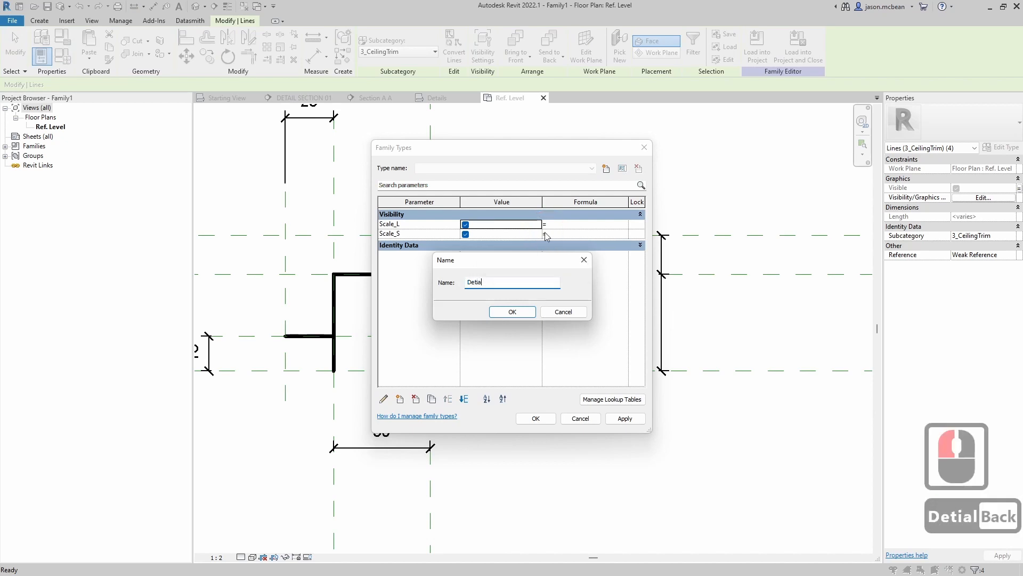
type("e")
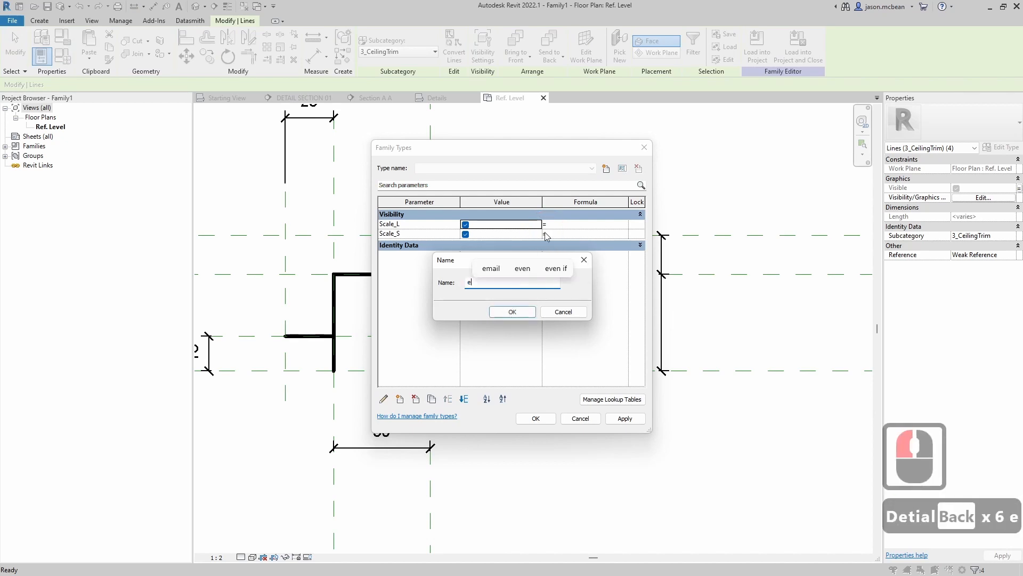
key("BackSpace")
type("TRi")
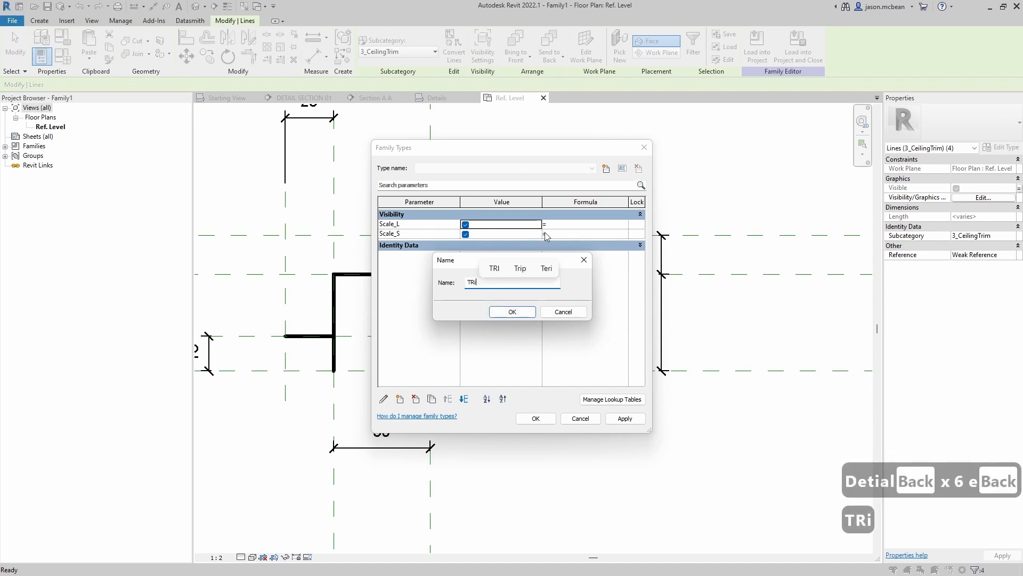
type("m")
key("BackSpace")
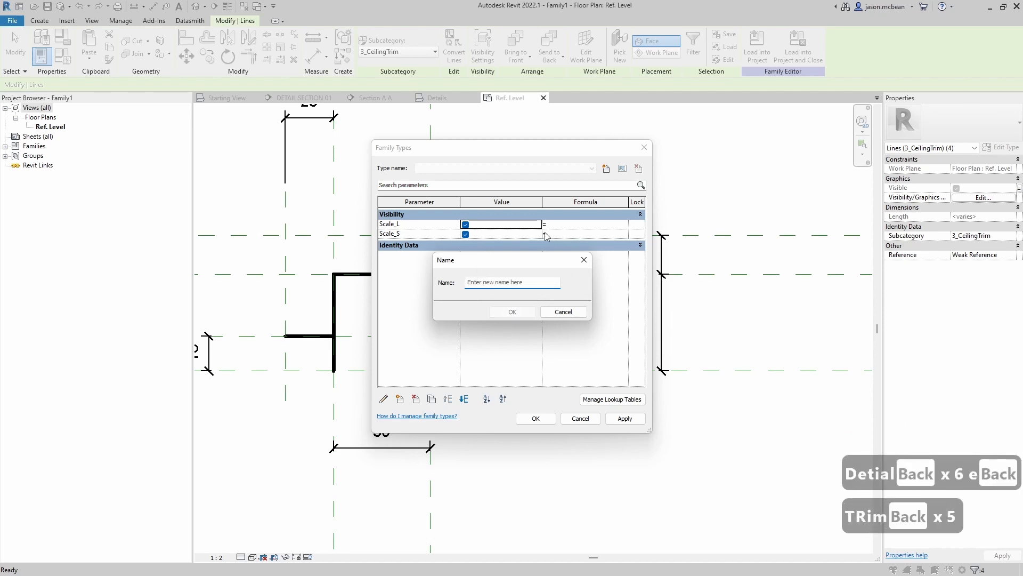
type("trim")
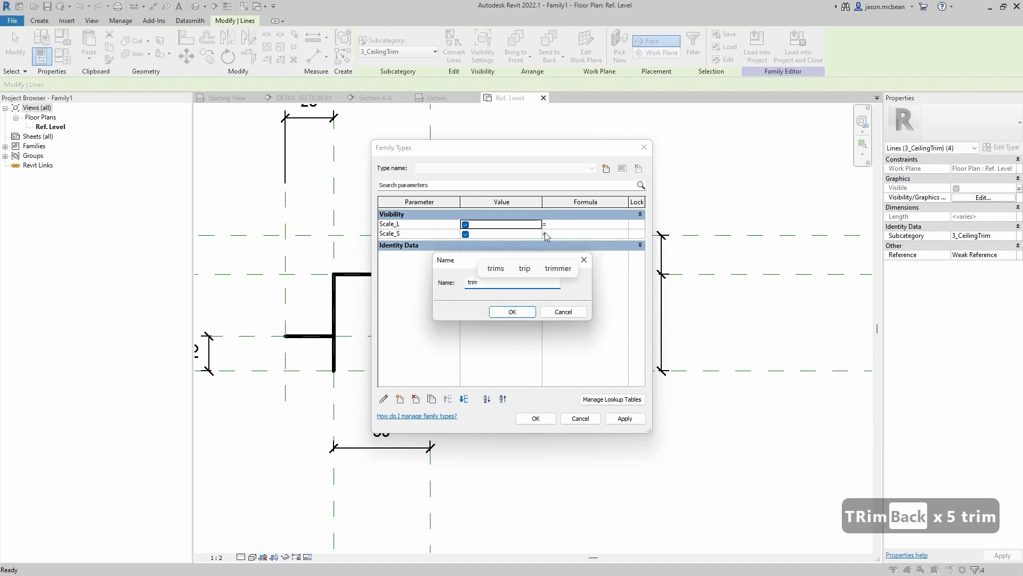
type("_")
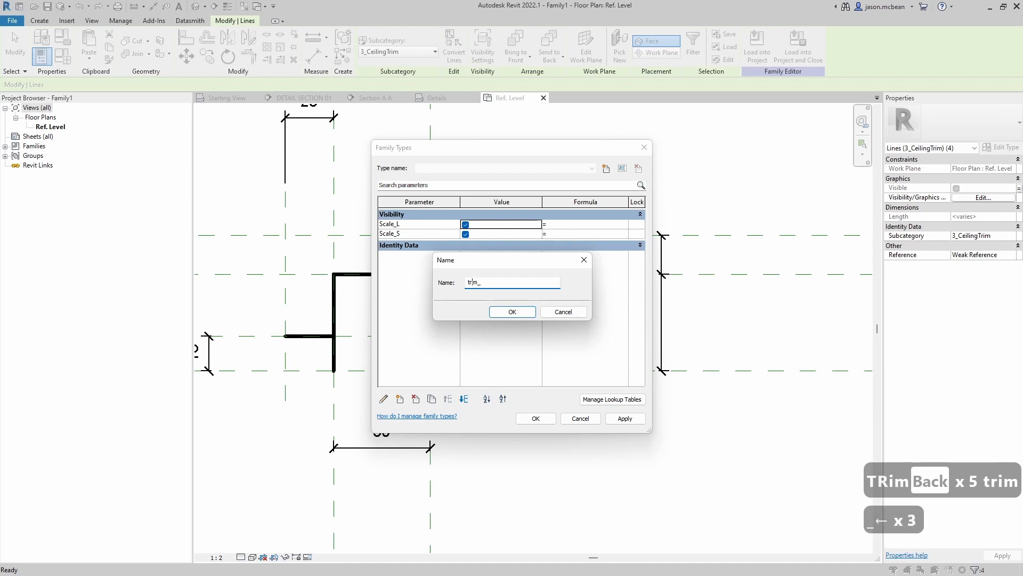
key("BackSpace")
type("T")
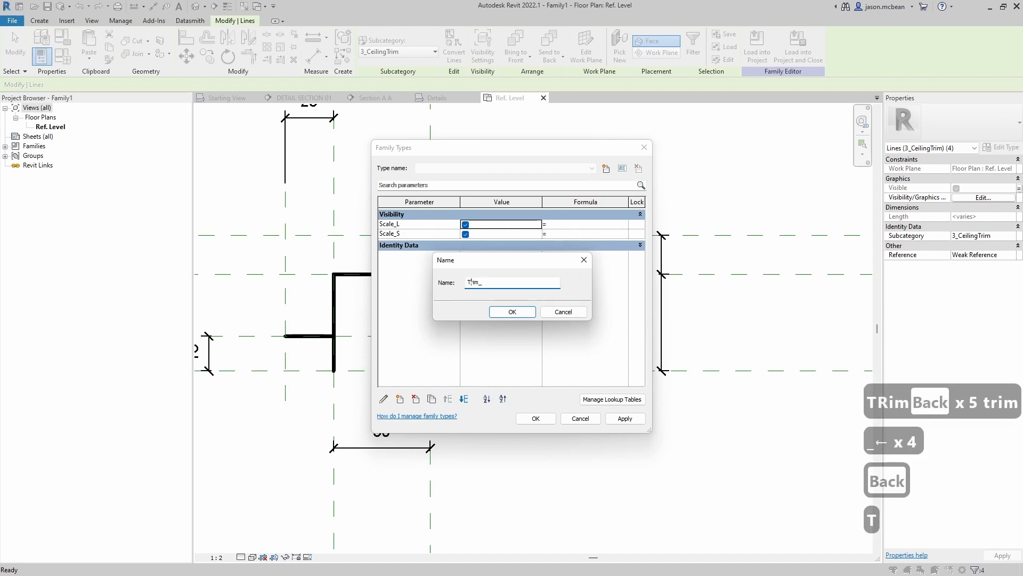
key("Right")
key("Right")
key("Right")
key("Right")
key("shift")
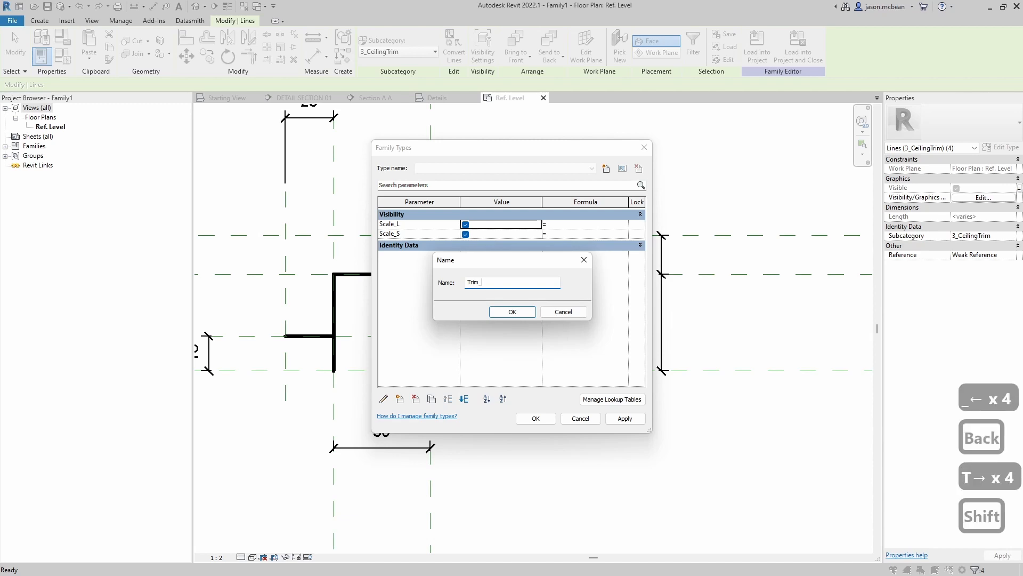
type("N")
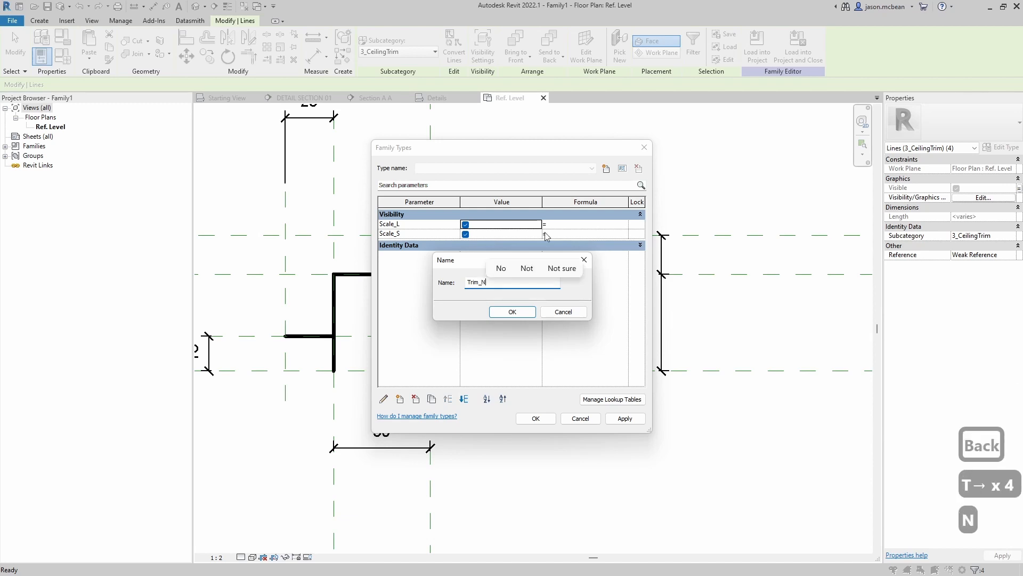
type("o")
key("BackSpace")
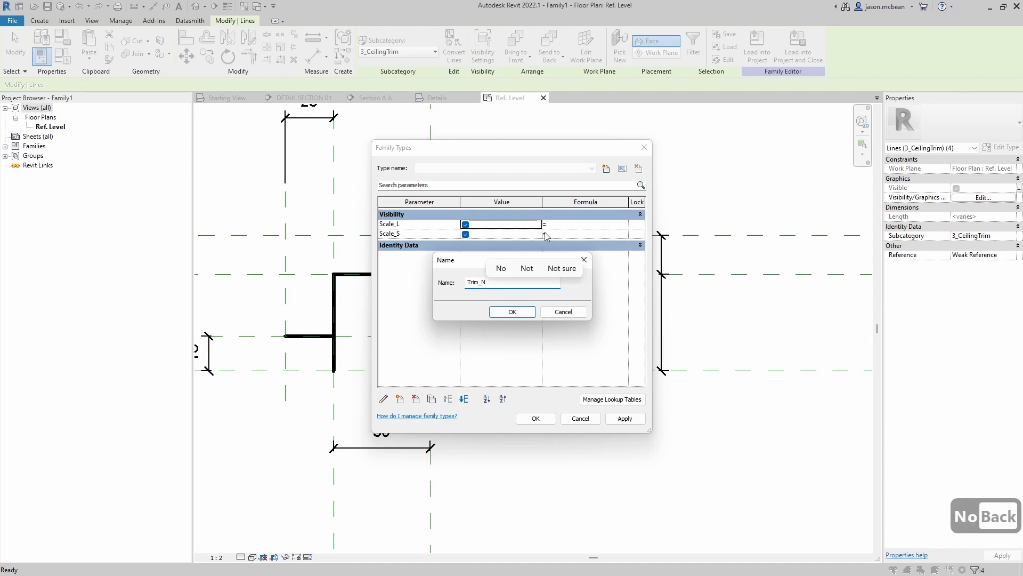
type("D")
left_click(496, 314)
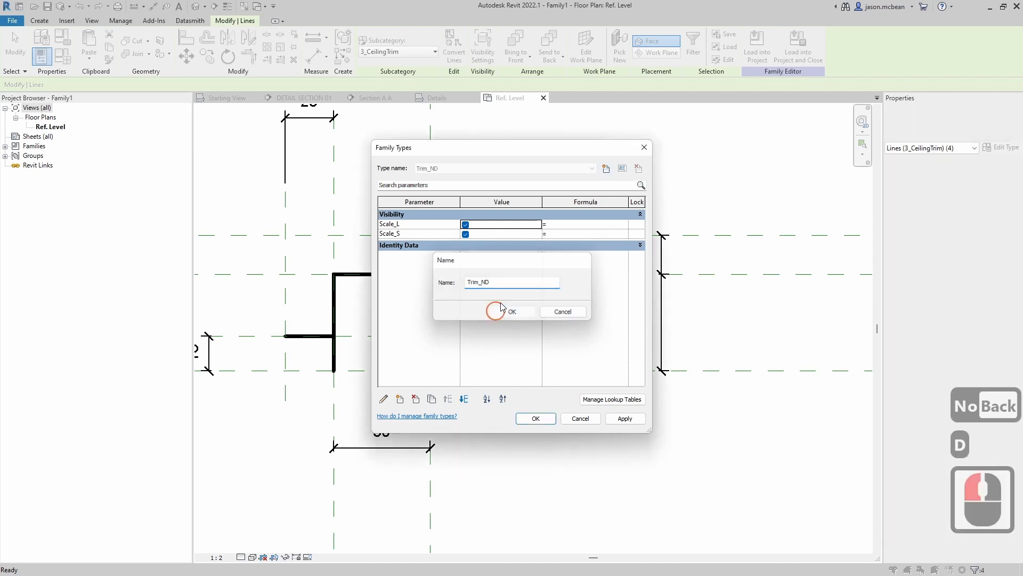
left_click(465, 234)
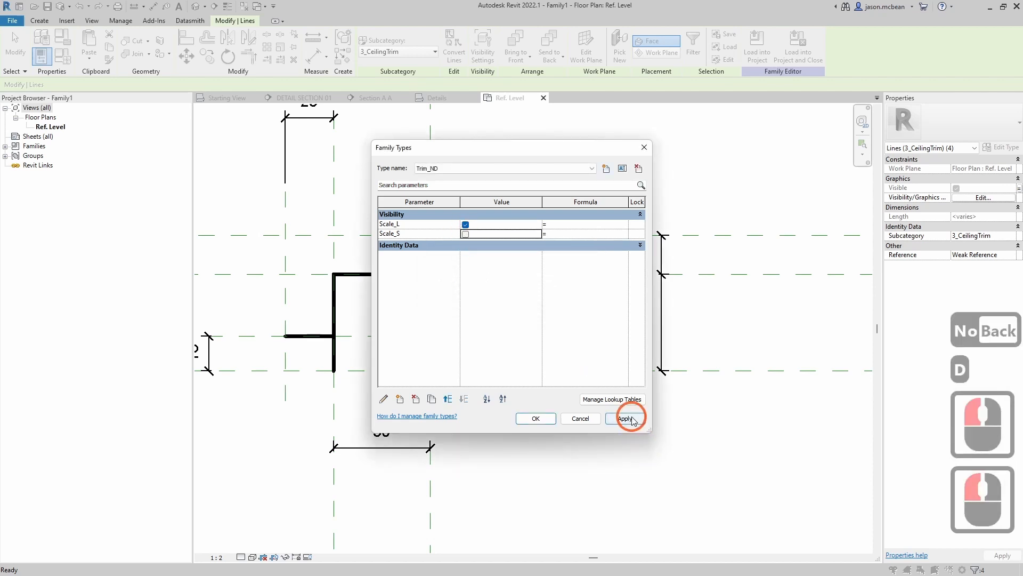
left_click(560, 421)
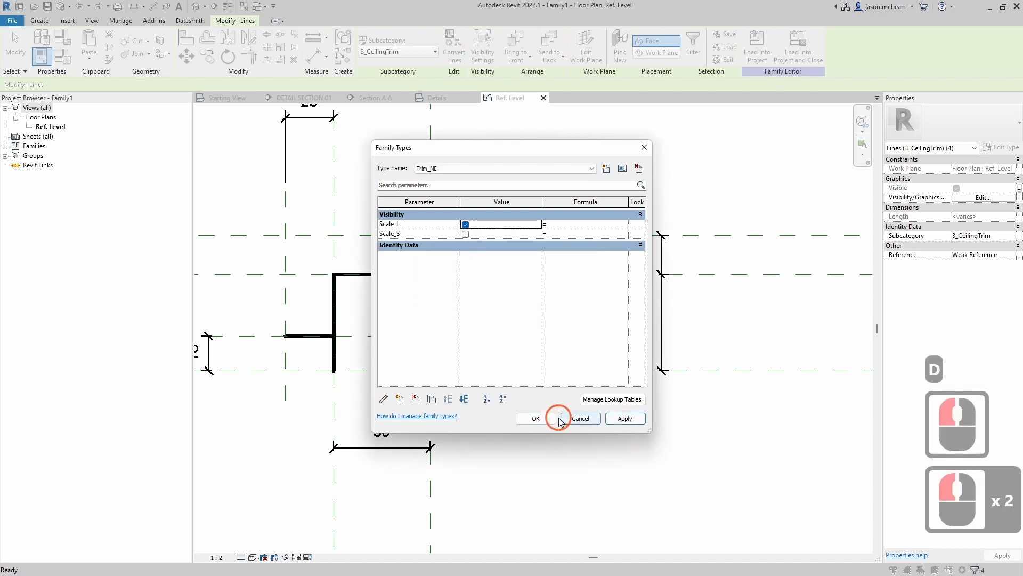
- Create a second family type named Trim_D with Scale_L off and Scale_S on, and apply it
left_click(606, 169)
double_click(507, 284)
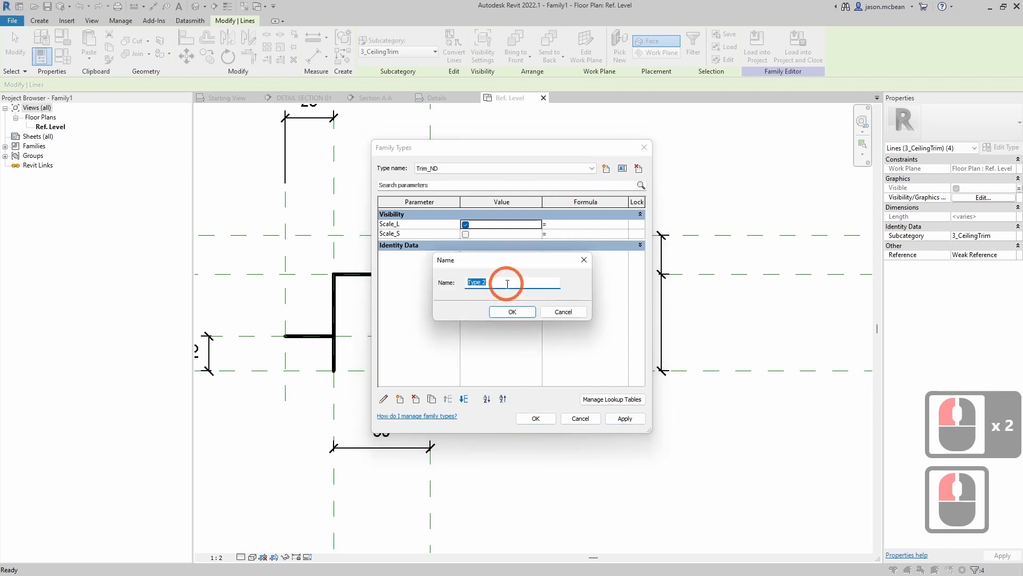
type("Trim")
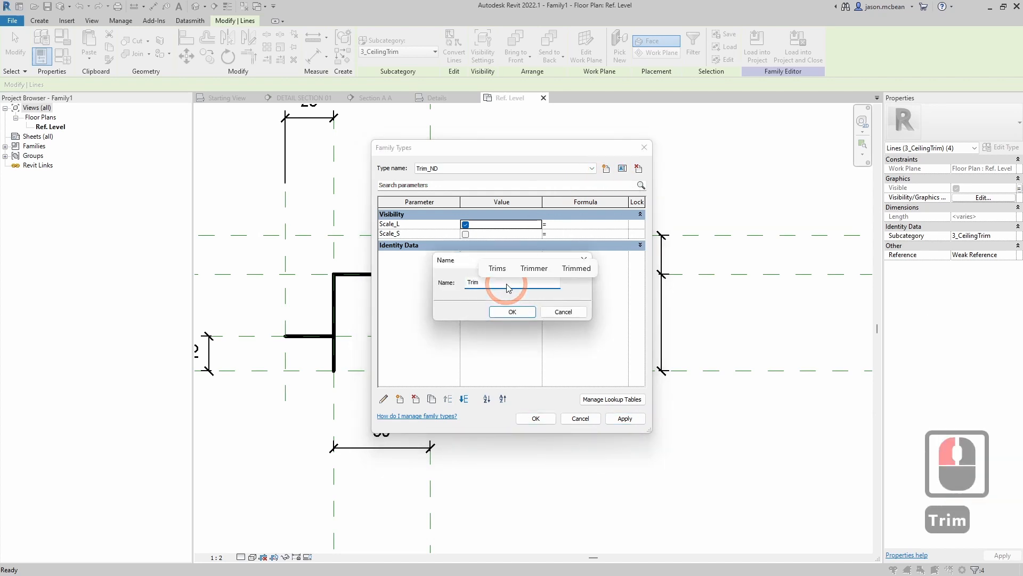
type("_D")
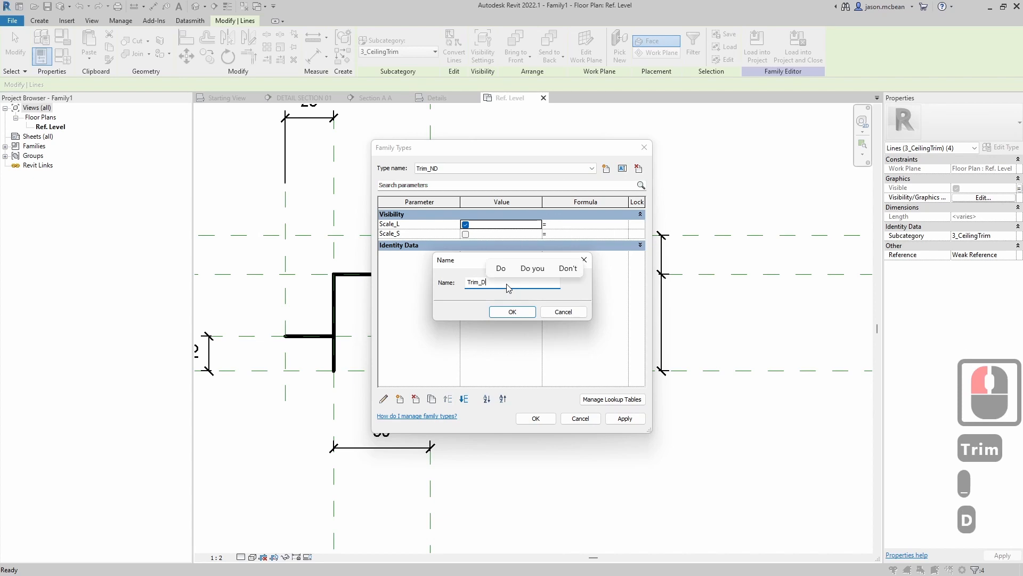
key("Return")
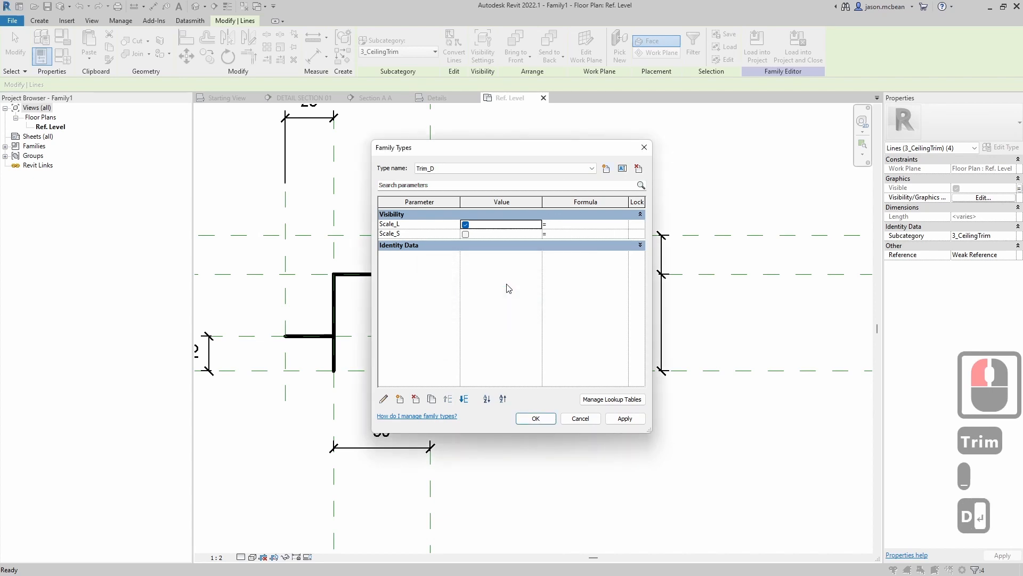
left_click(466, 229)
left_click(466, 233)
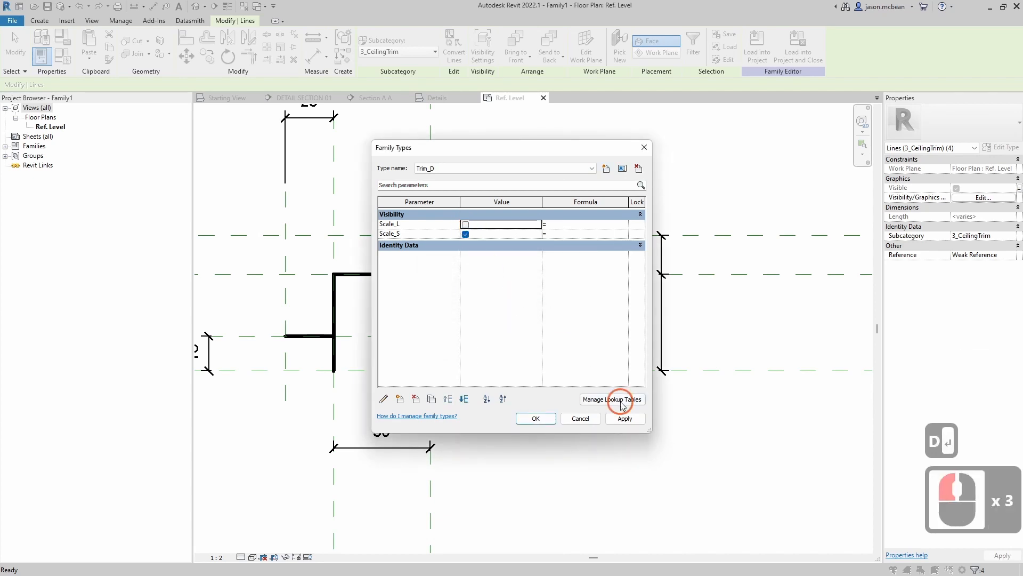
left_click(631, 419)
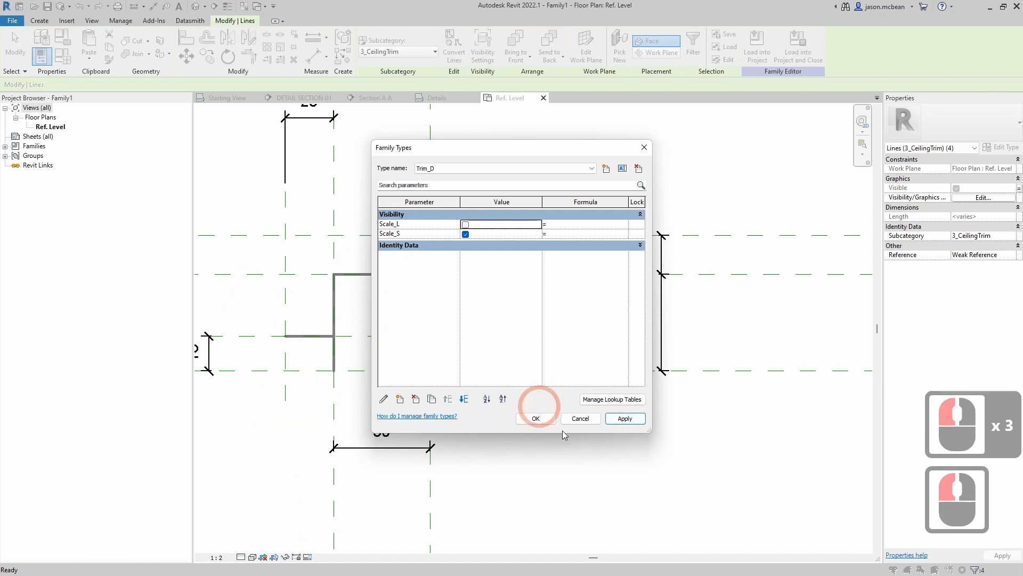
left_click(535, 418)
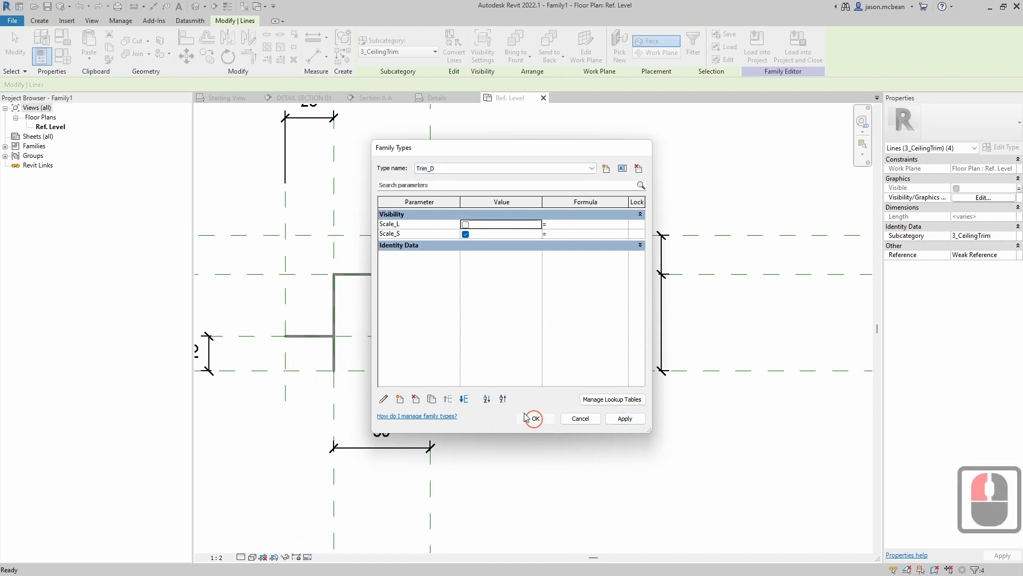
- Deselect the trim lines and examine how the profile displays with the Trim_D type active
left_click(423, 289)
middle_click_drag(428, 293, 459, 311)
scroll(394, 310, "up", 4)
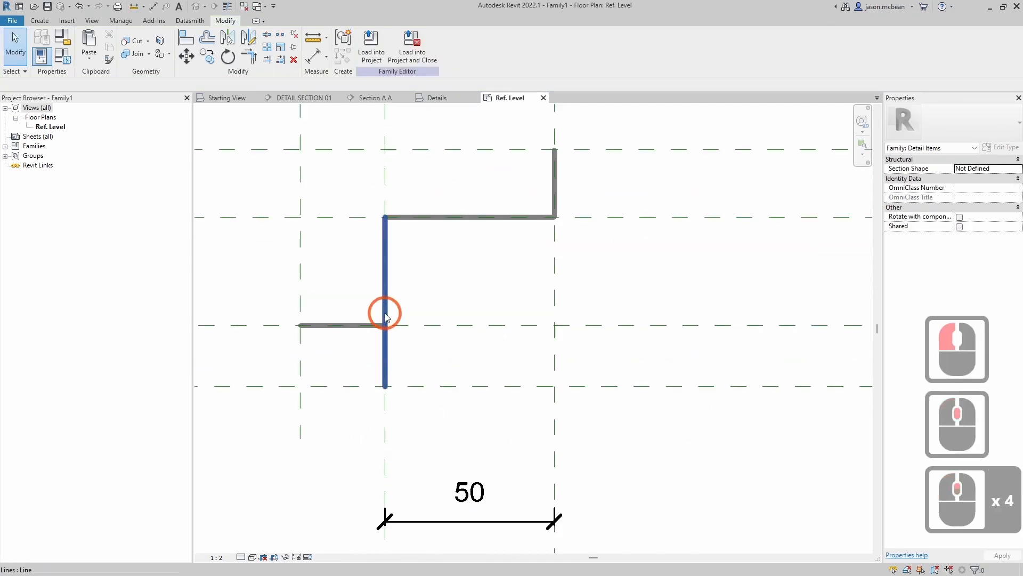
middle_click_drag(391, 314, 353, 315)
scroll(419, 314, "down", 4)
middle_click_drag(418, 314, 409, 337)
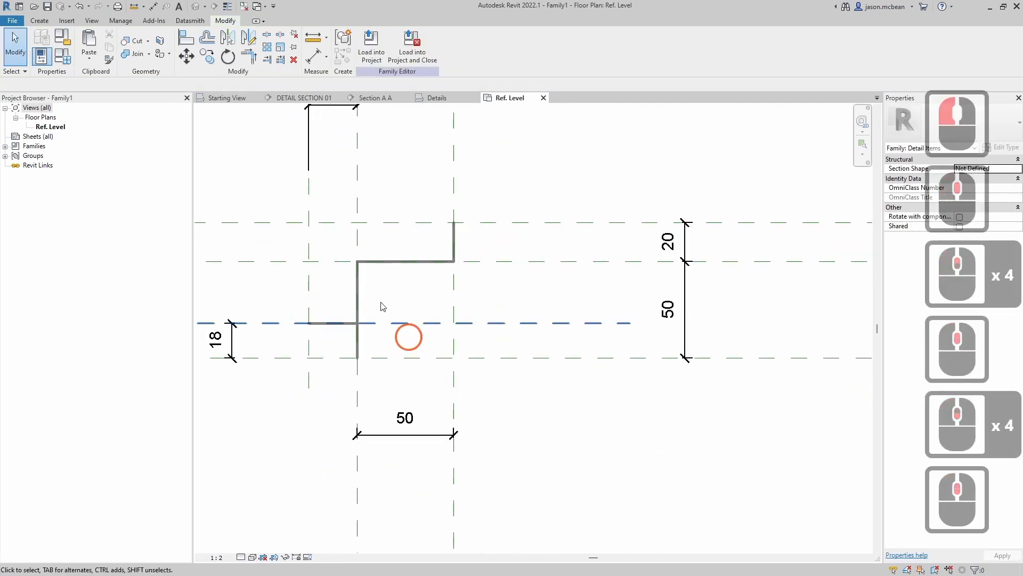
- Start a filled region of type Steel and set its boundary line subcategory to 2_CeilingTrim
left_click(43, 19)
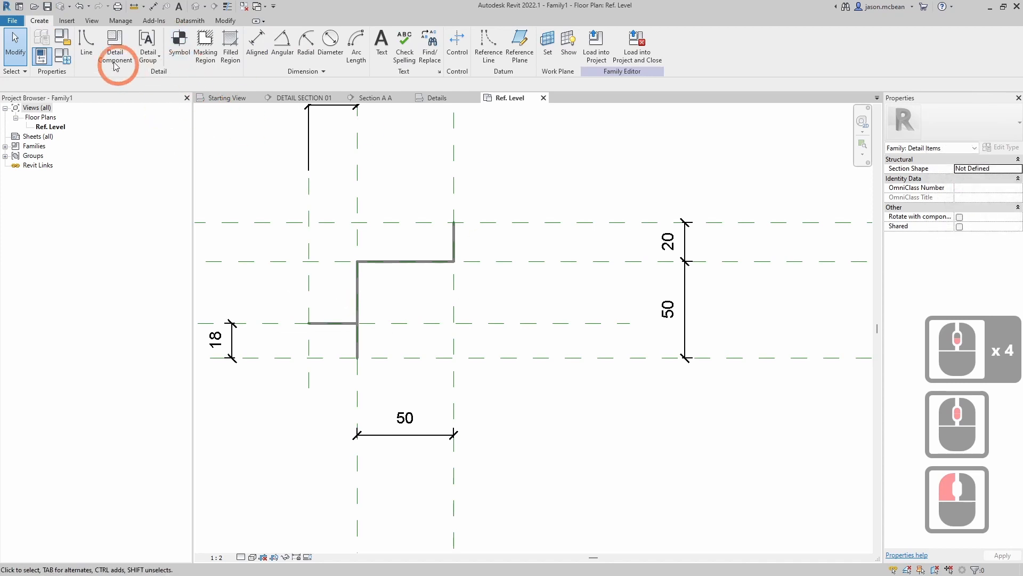
left_click(231, 45)
left_click(988, 128)
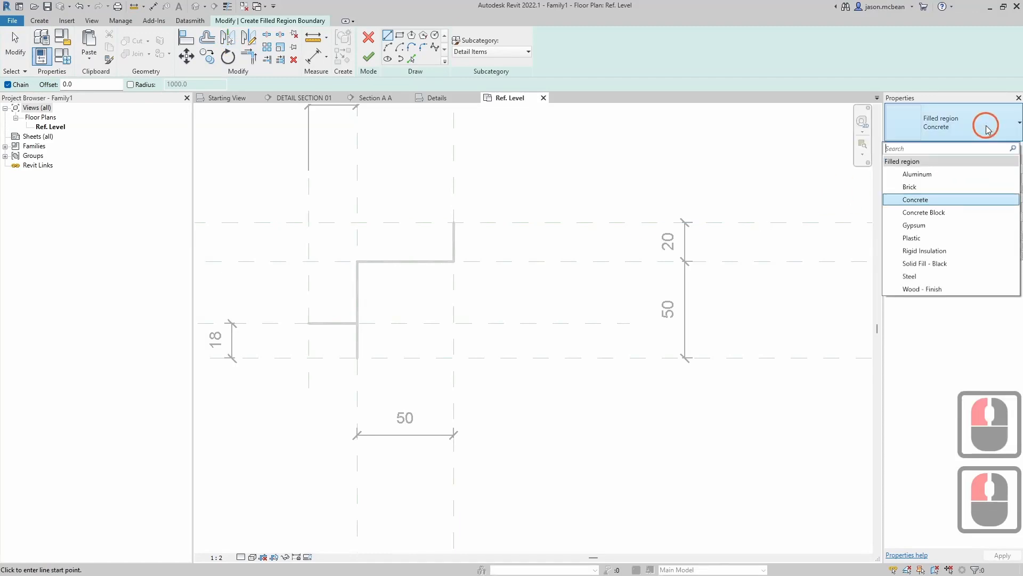
left_click(930, 276)
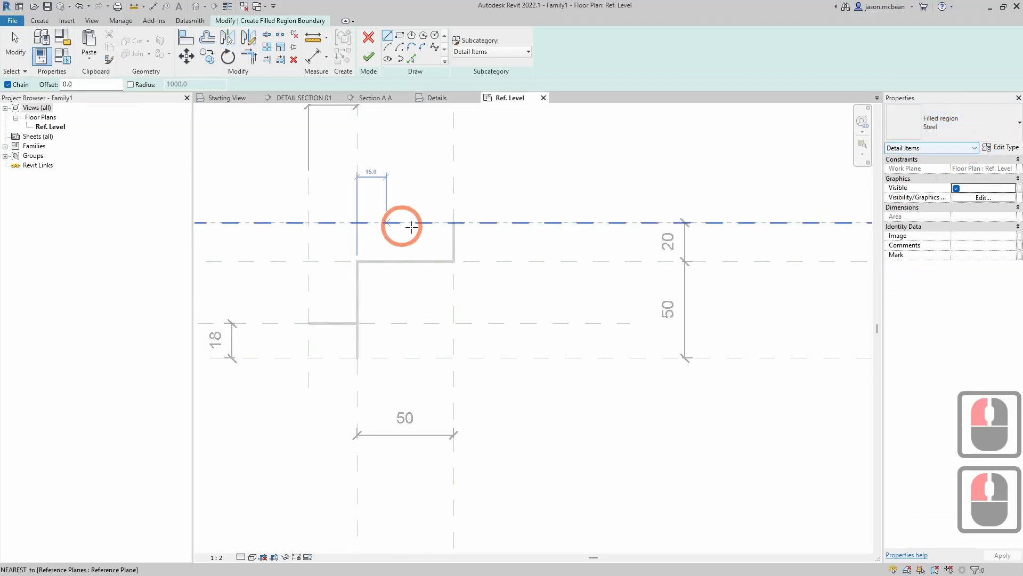
scroll(462, 230, "up", 4)
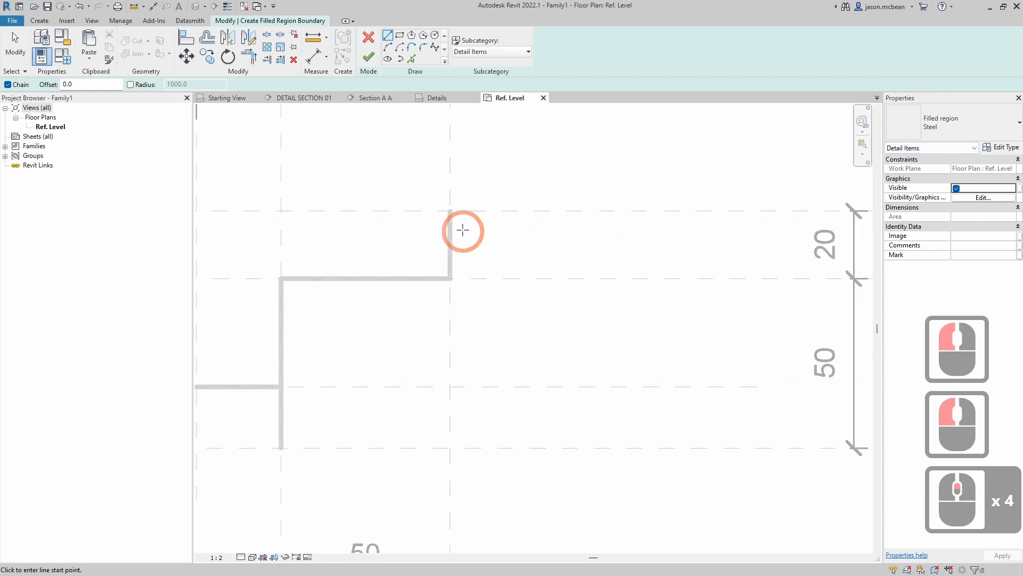
left_click(527, 51)
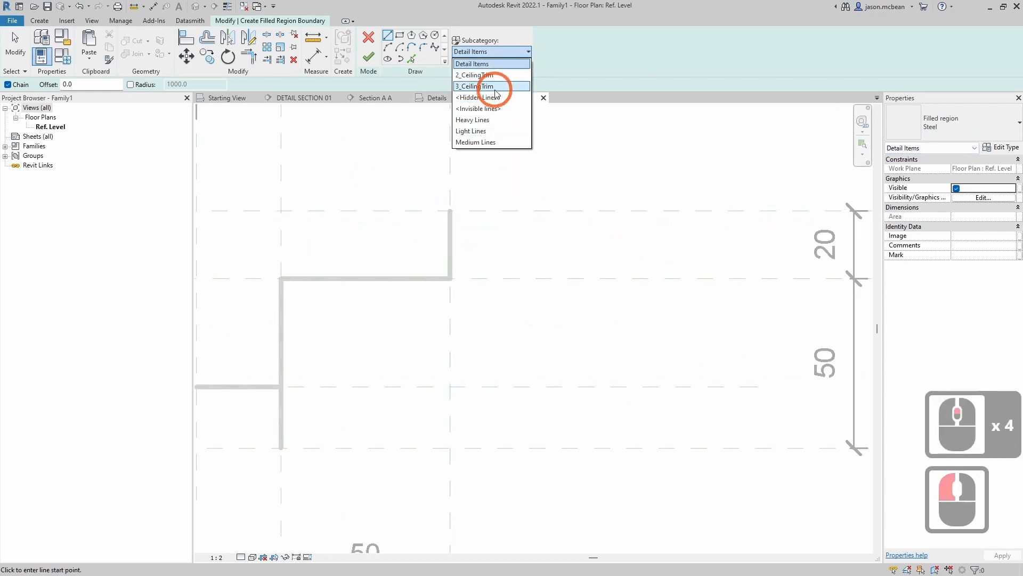
left_click(487, 75)
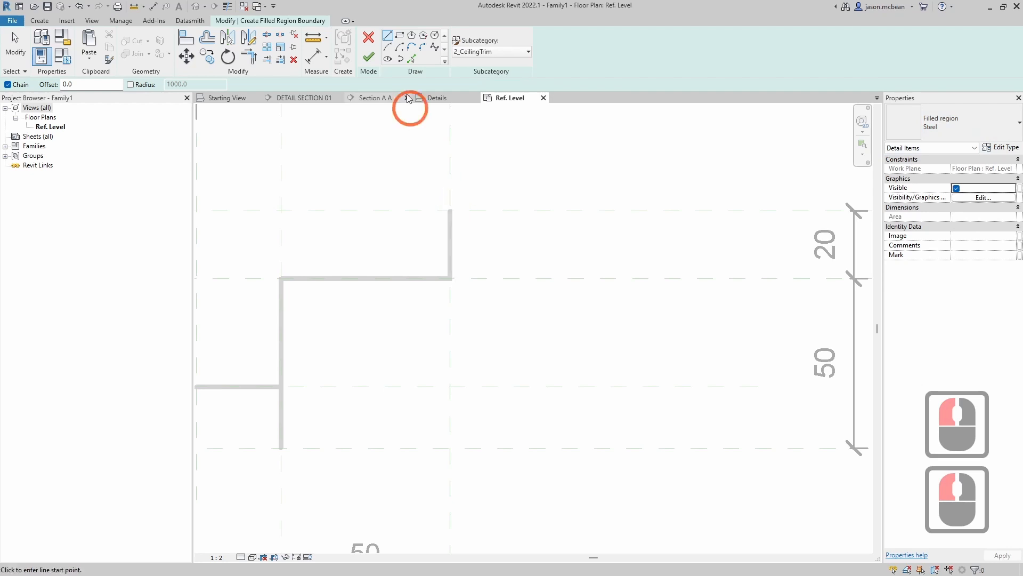
- Pick the four existing trim profile lines as boundary lines for the filled region
left_click(413, 58)
left_click(450, 261)
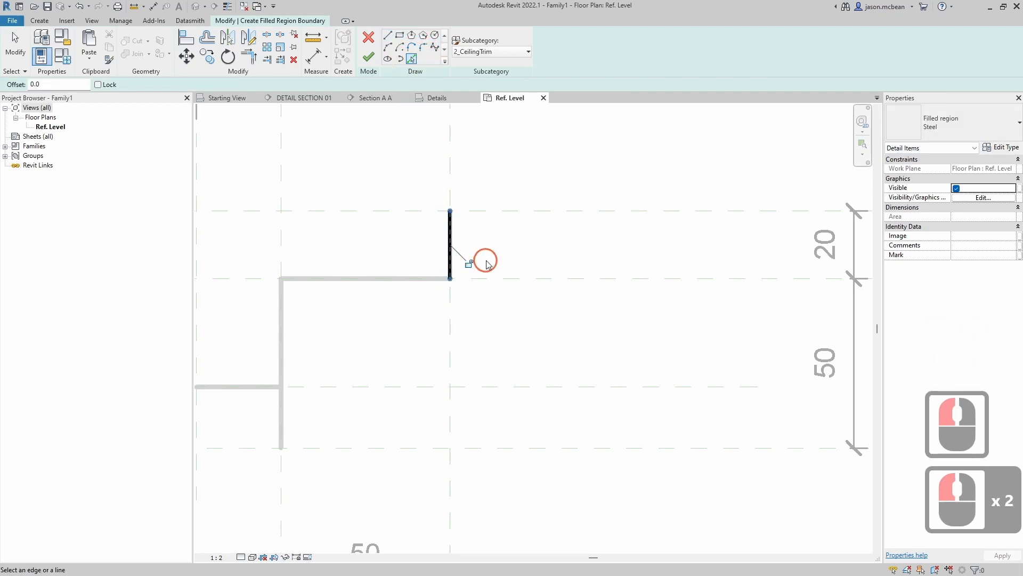
scroll(478, 266, "down", 3)
left_click(438, 277)
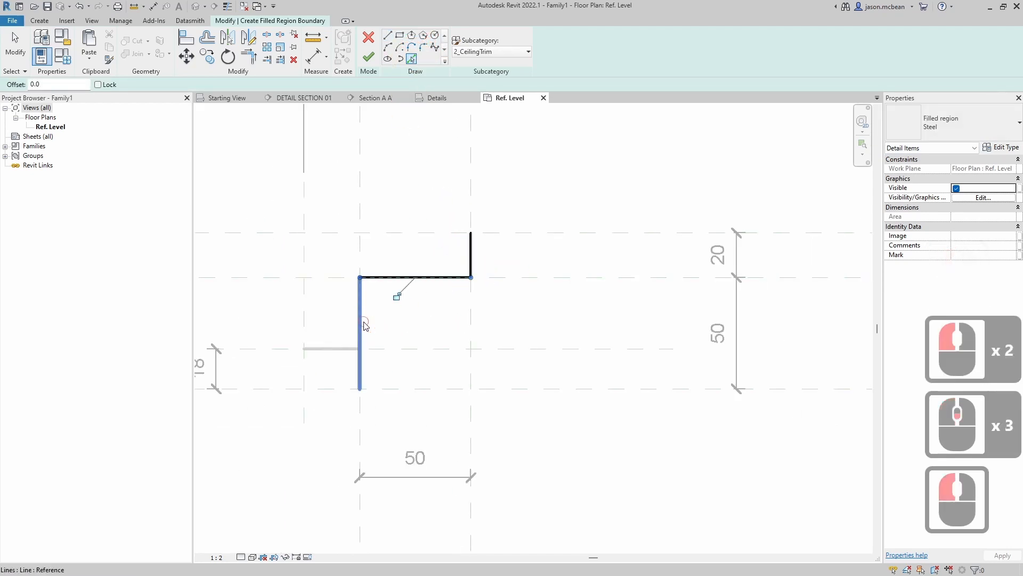
left_click(366, 330)
scroll(400, 341, "up", 4)
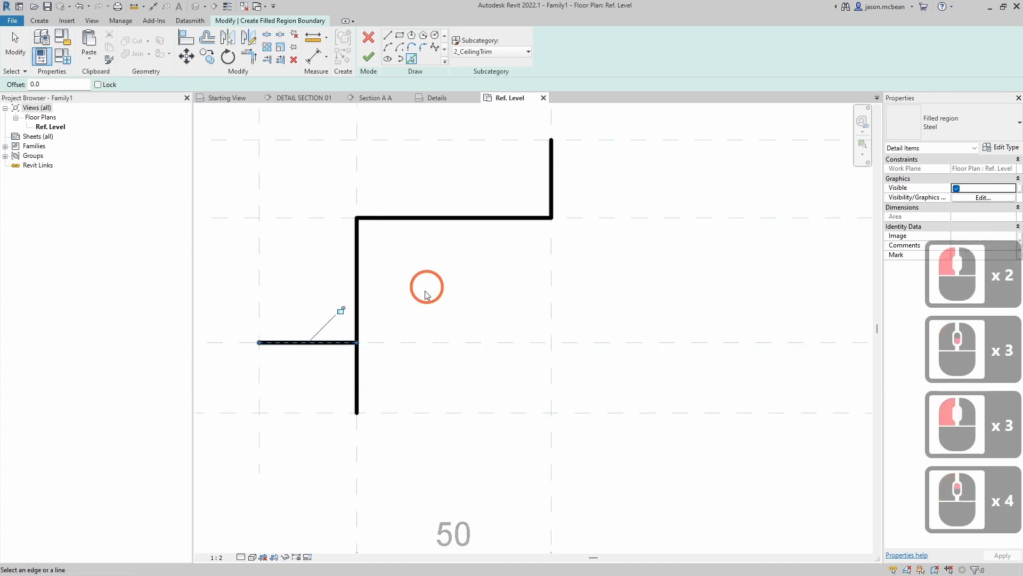
- Offset copies of the four boundary lines by 2 to the upper-left side to give the trim profile its thickness
left_click(208, 37)
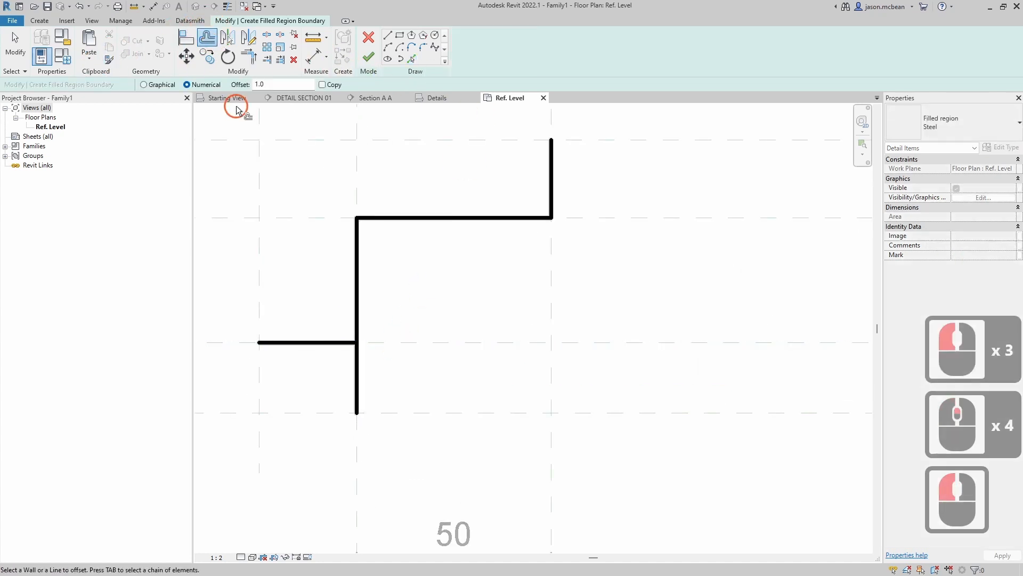
left_click(194, 84)
type("2")
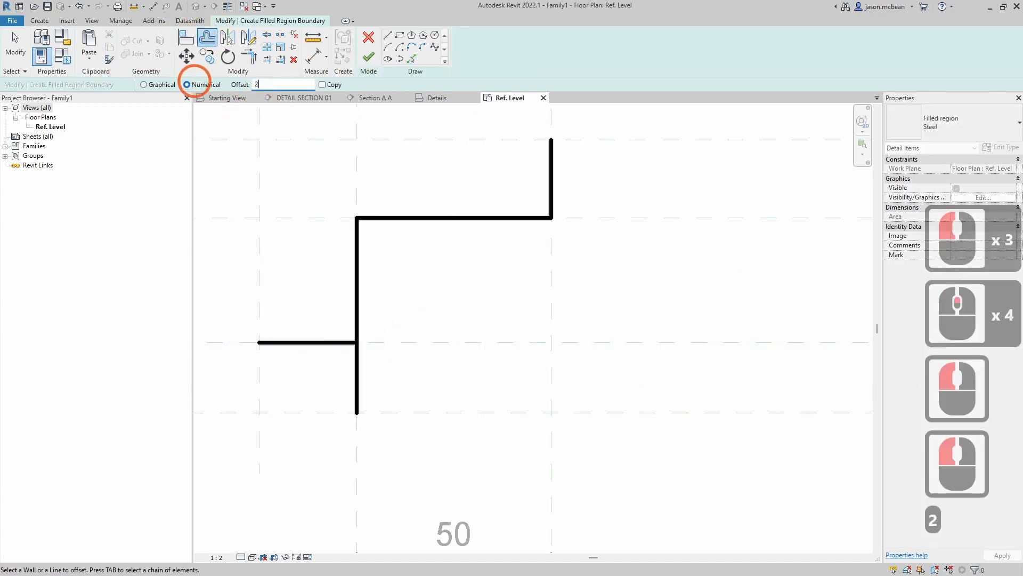
key("Return")
left_click(553, 183)
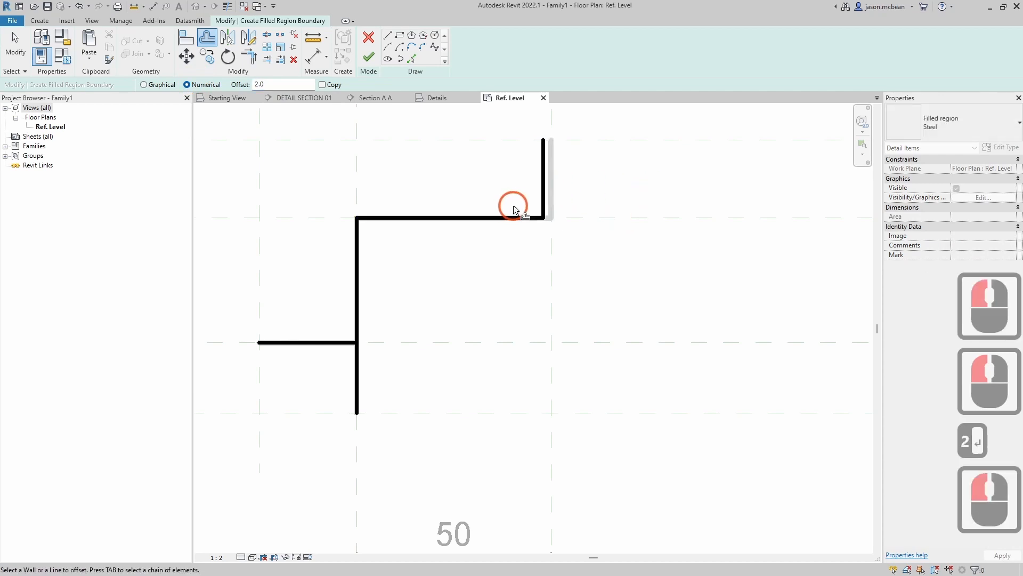
key("ctrl+z")
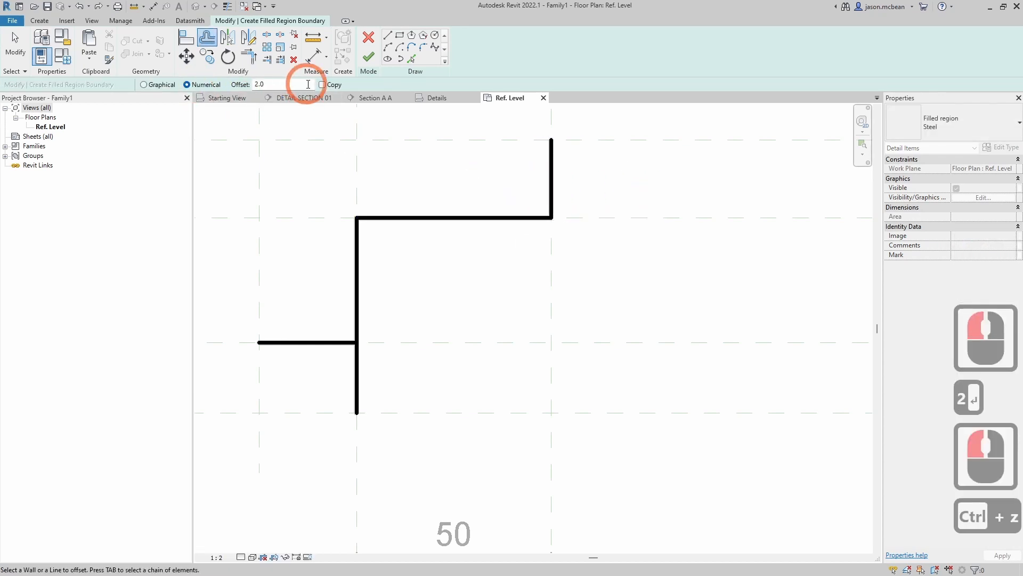
left_click(322, 84)
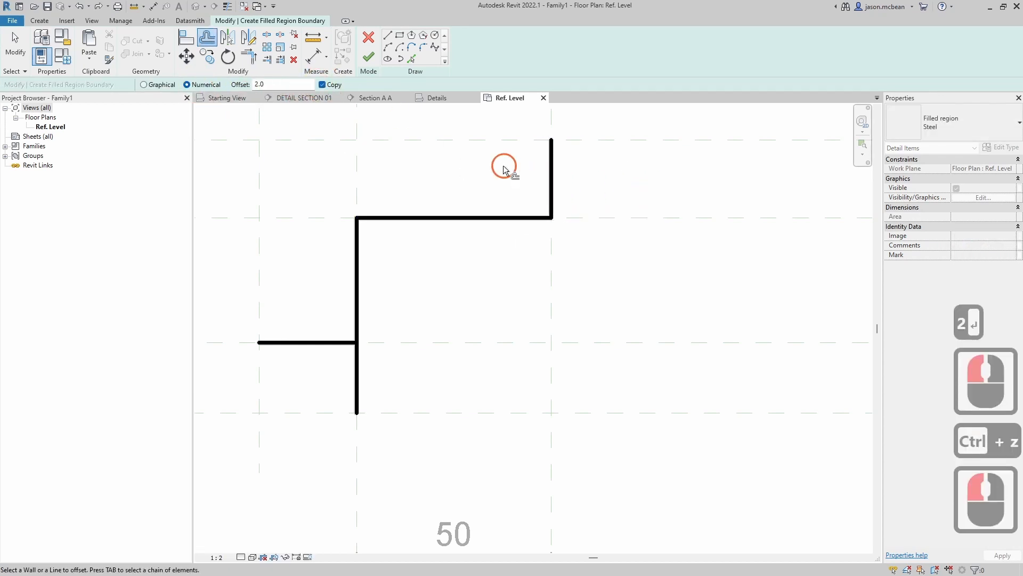
left_click(552, 176)
left_click(520, 218)
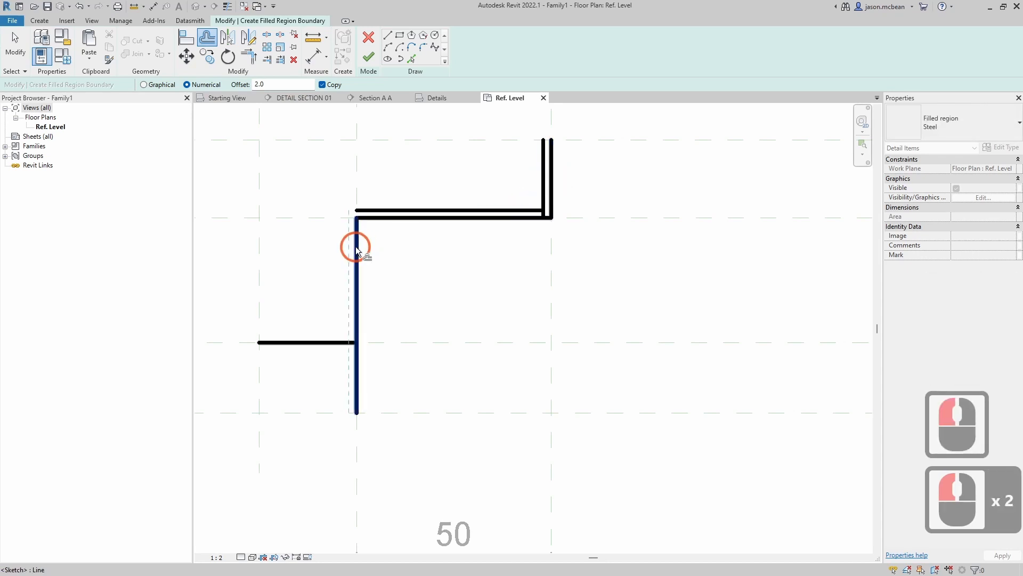
left_click(356, 250)
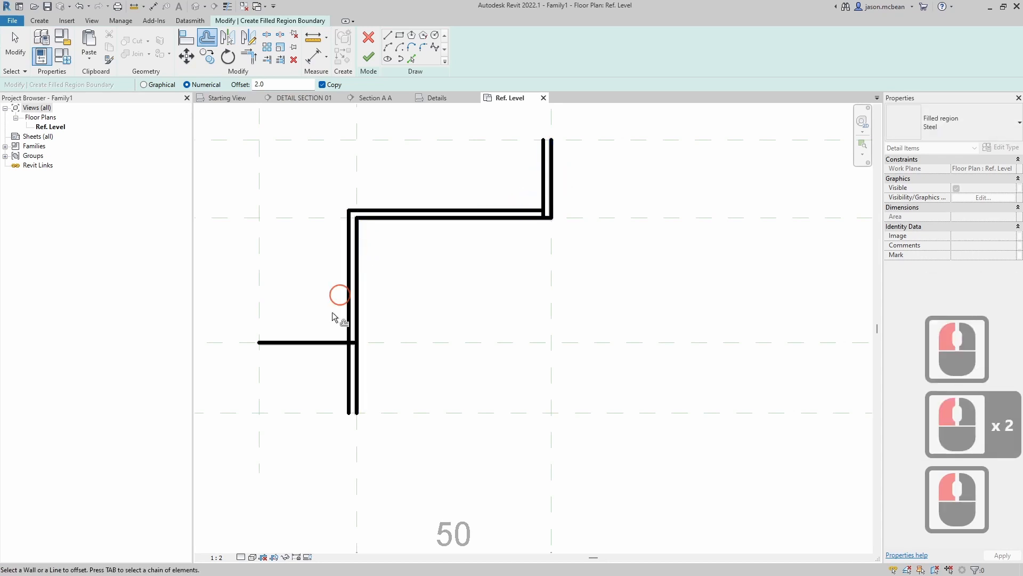
left_click(310, 346)
scroll(395, 301, "down", 5)
key("Escape")
- Draw a short boundary line closing the open top end of the profile's upper vertical leg
scroll(457, 232, "up", 5)
scroll(456, 232, "up", 4)
scroll(472, 224, "down", 6)
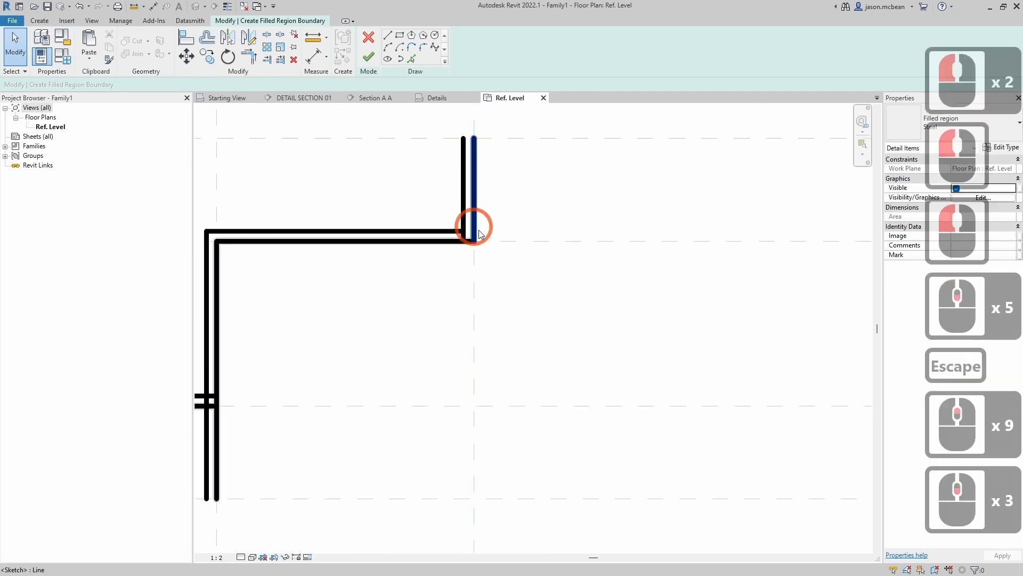
middle_click(343, 429)
scroll(450, 359, "up", 6)
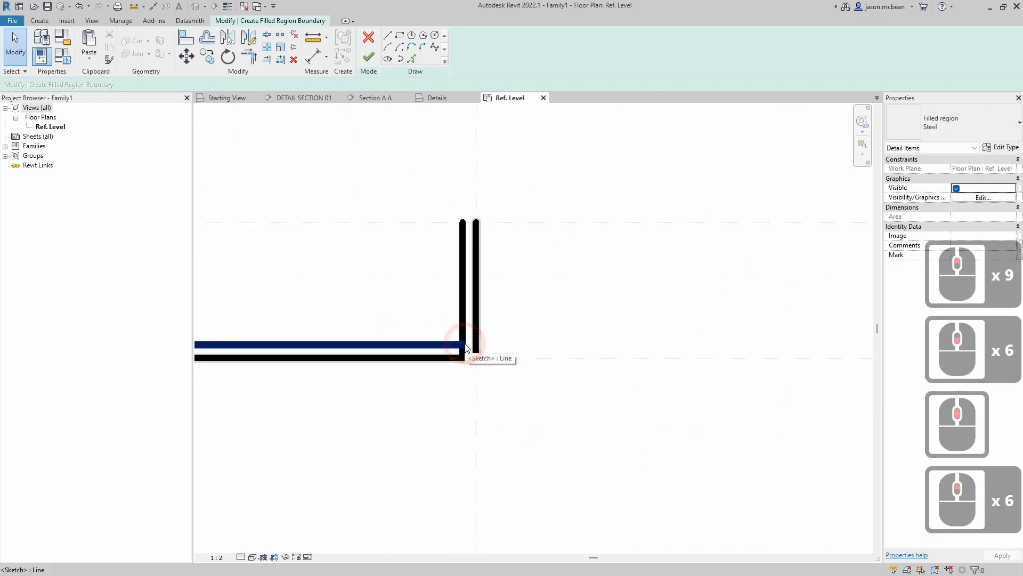
scroll(468, 354, "down", 7)
middle_click_drag(369, 411, 371, 411)
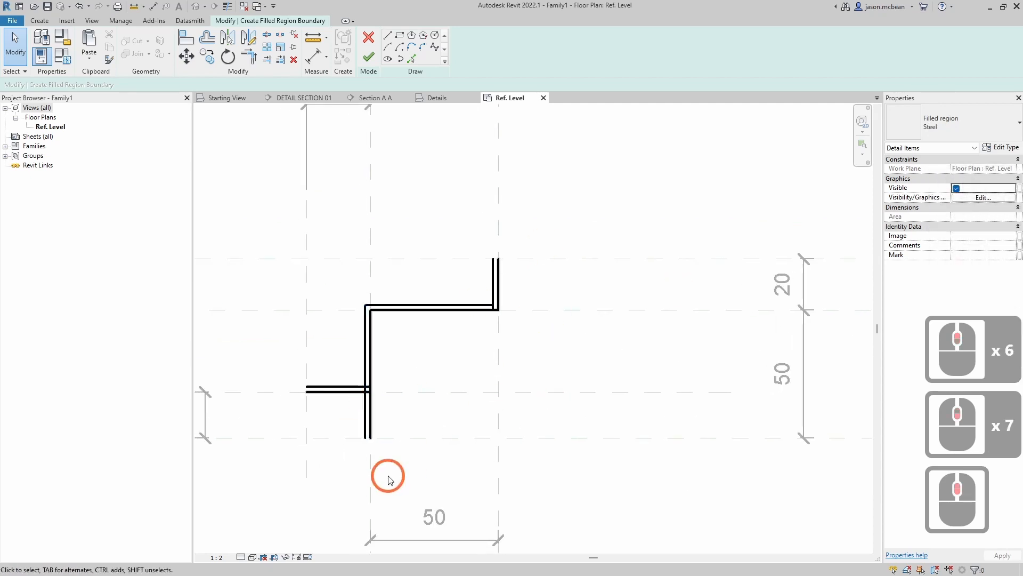
left_click(392, 34)
scroll(522, 245, "up", 5)
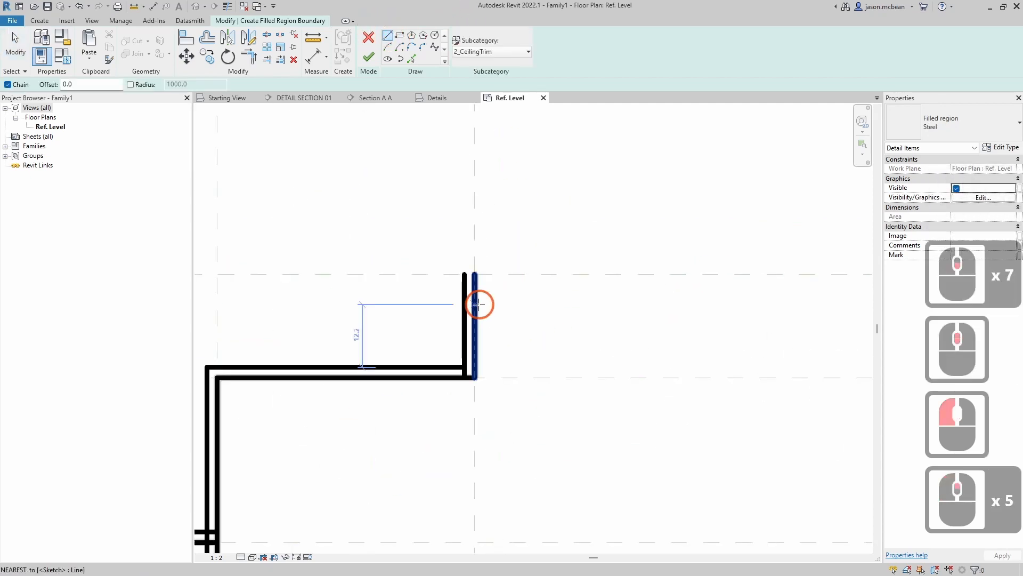
left_click(464, 274)
left_click(475, 274)
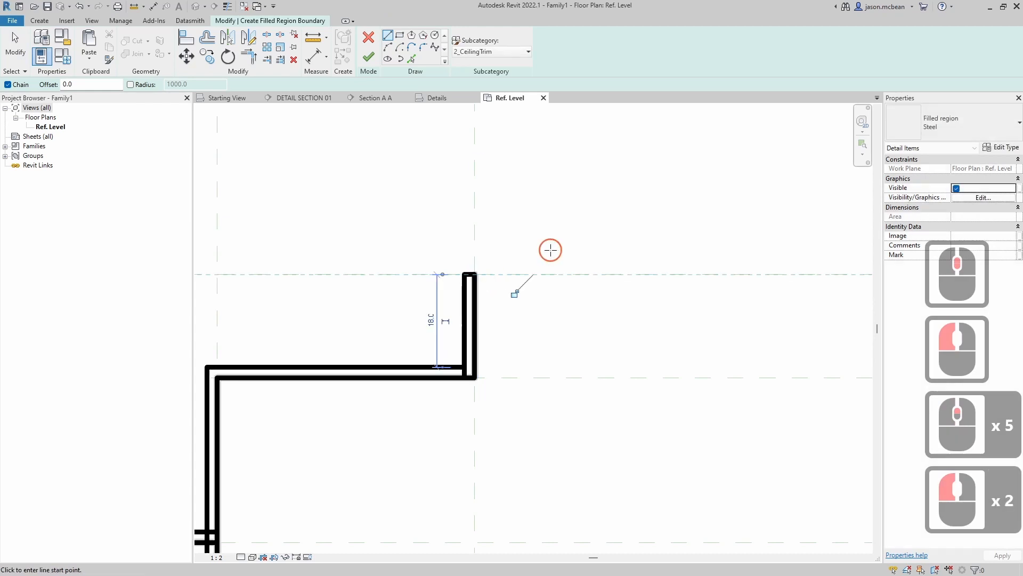
- Draw short boundary lines closing the left end of the horizontal flange and the bottom end of the lower vertical leg
scroll(550, 249, "down", 7)
scroll(365, 359, "up", 4)
left_click(379, 357)
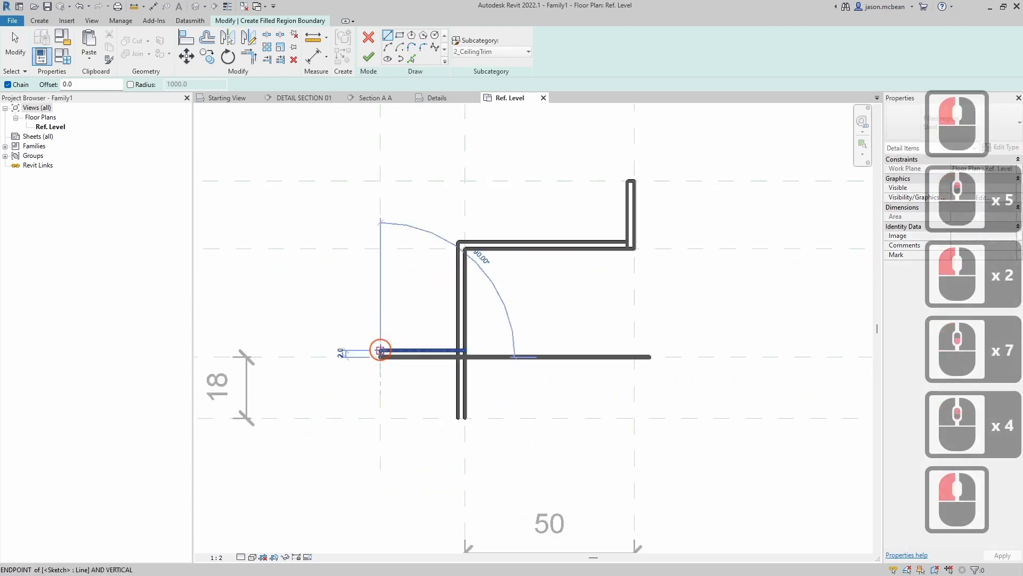
left_click(380, 350)
left_click(457, 417)
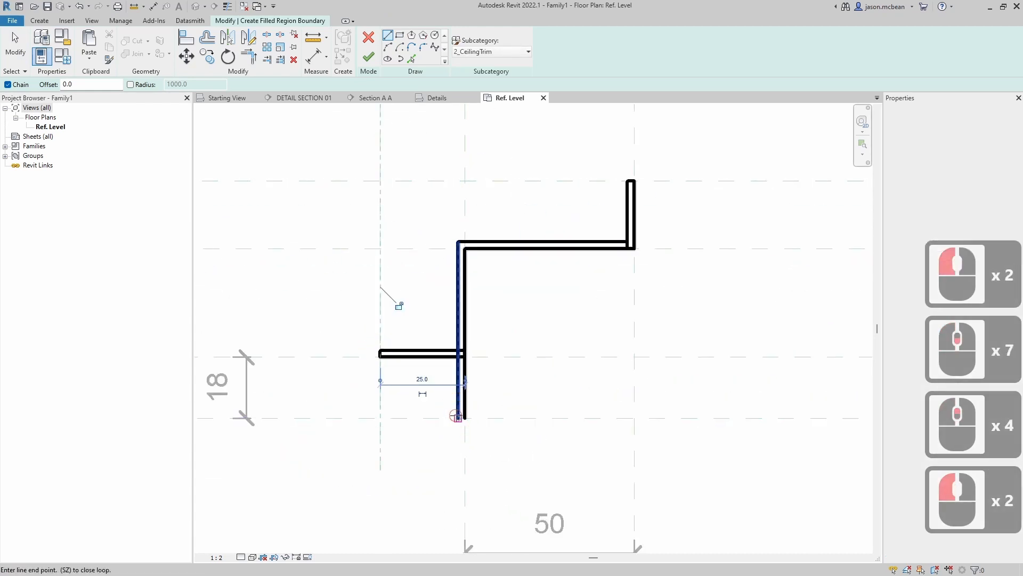
scroll(465, 419, "up", 1)
scroll(468, 419, "up", 1)
left_click(469, 419)
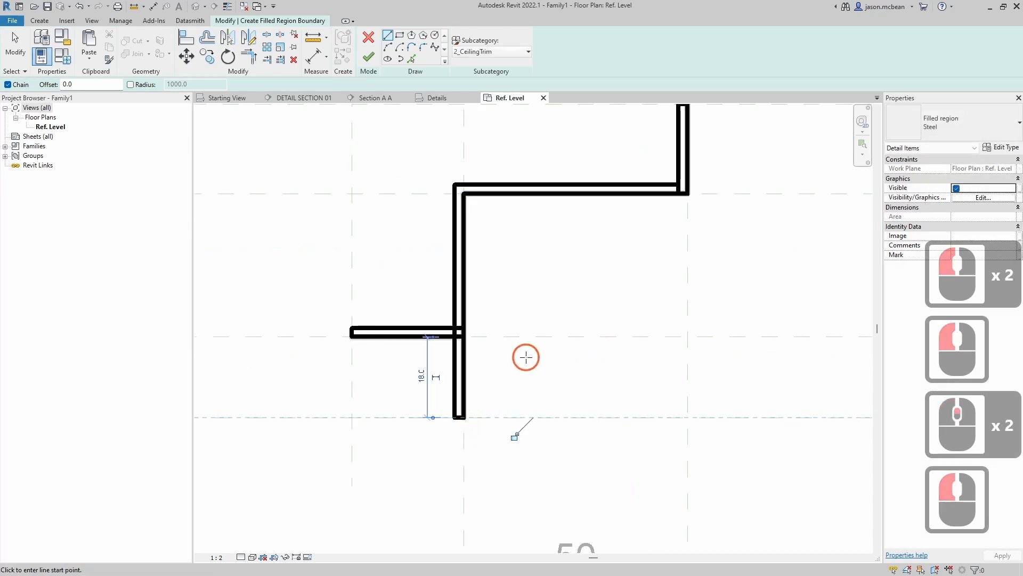
- Split the left line of the long vertical leg between the two flange lines where they meet
scroll(501, 352, "up", 2)
key("s")
key("l")
scroll(429, 323, "up", 4)
left_click(431, 324)
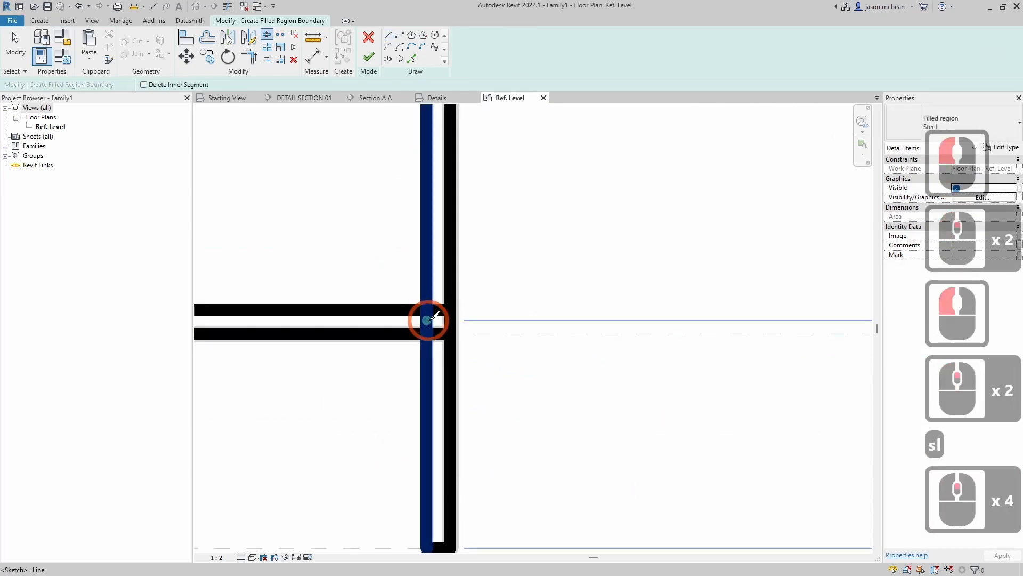
- Trim the upper and lower flange lines into corners with the two halves of the split vertical line
key("t")
key("r")
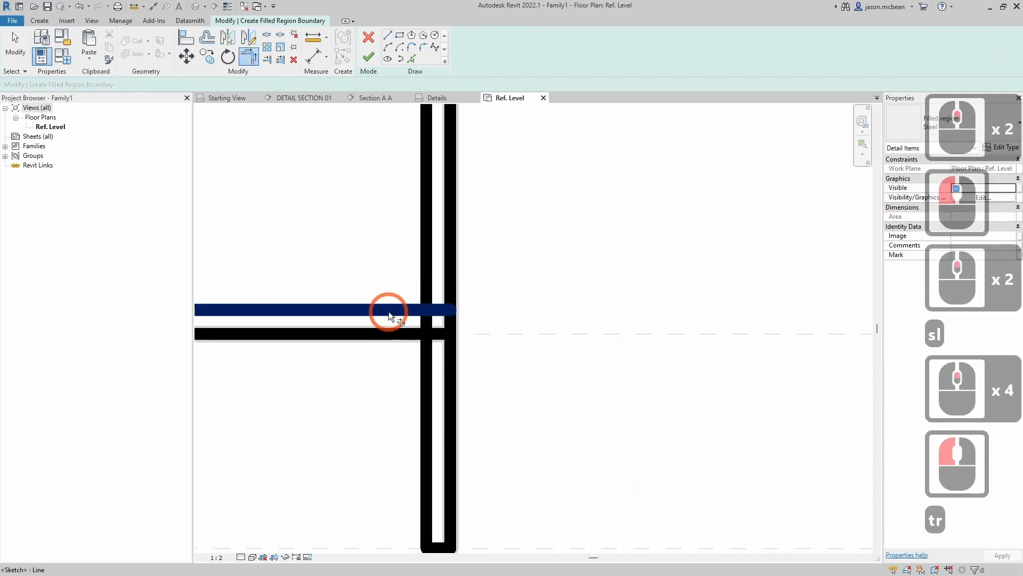
left_click(390, 309)
left_click(429, 288)
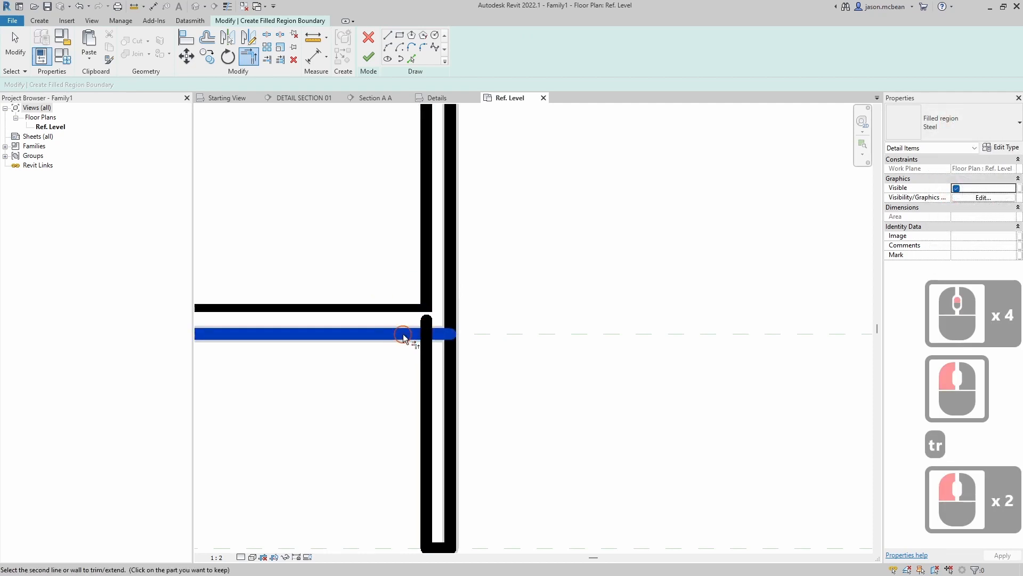
left_click(407, 337)
left_click(429, 346)
scroll(594, 288, "down", 7)
scroll(594, 287, "down", 4)
key("Escape")
middle_click_drag(650, 299, 407, 344)
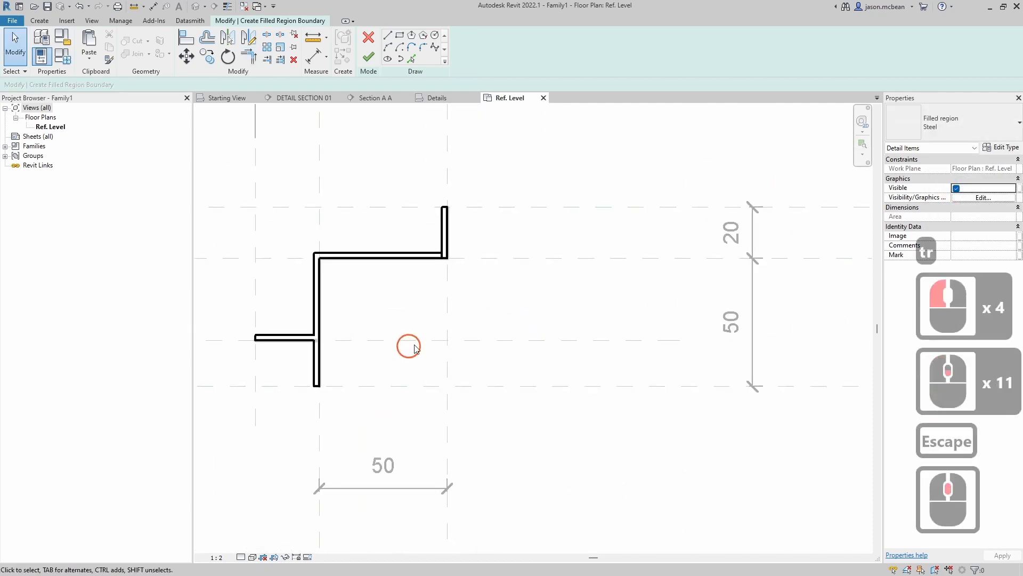
- Trim the upper line of the horizontal leg into a corner with the upper vertical leg's inner line
scroll(429, 243, "up", 6)
key("t")
key("r")
left_click(410, 249)
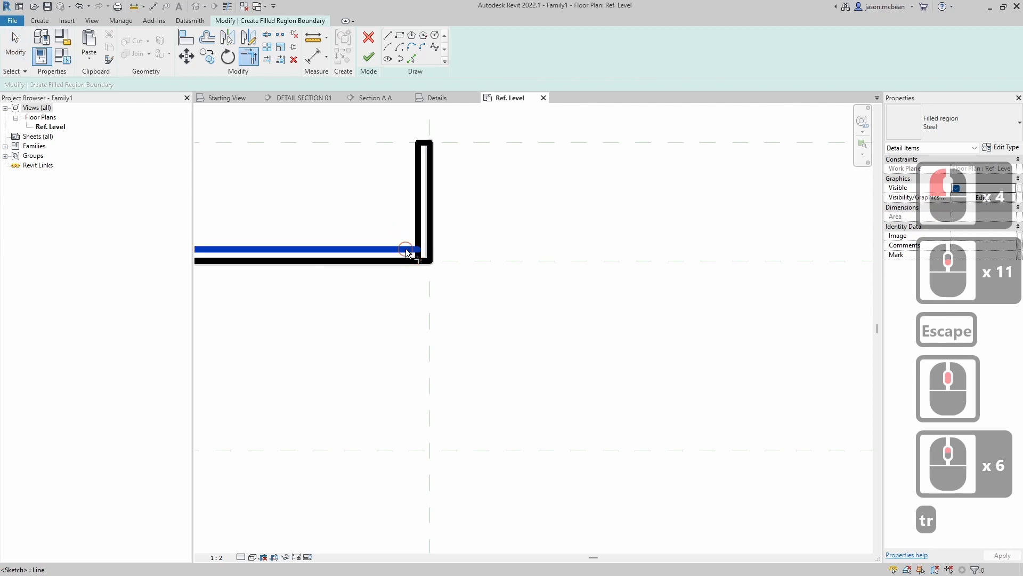
left_click(419, 234)
key("Escape")
left_click_drag(356, 201, 546, 323)
scroll(651, 297, "down", 6)
scroll(556, 270, "up", 4)
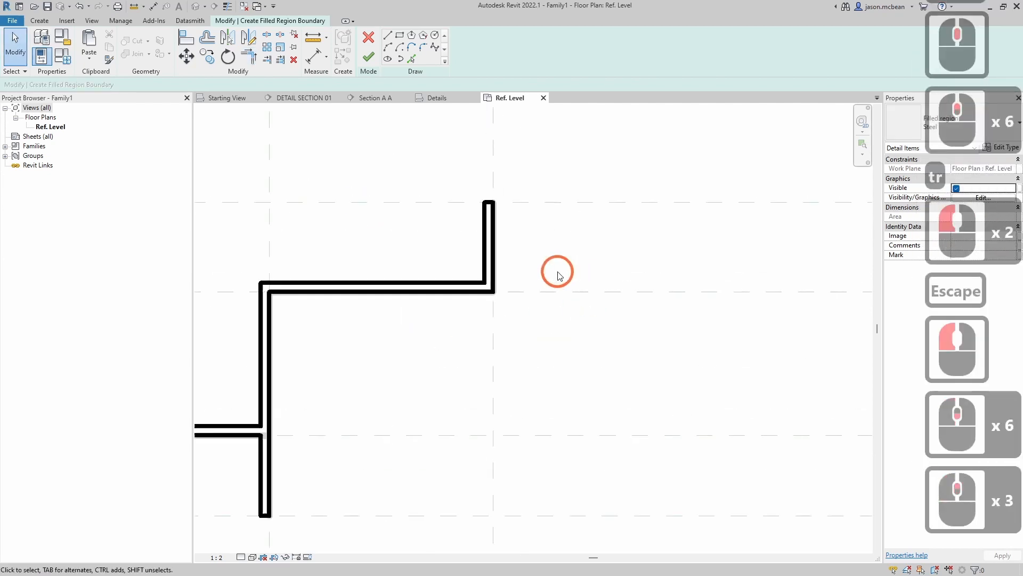
key("Escape")
- Align the upper leg's outer vertical line to the Center (Left/Right) reference plane and lock it
scroll(549, 266, "down", 2)
key("a")
key("l")
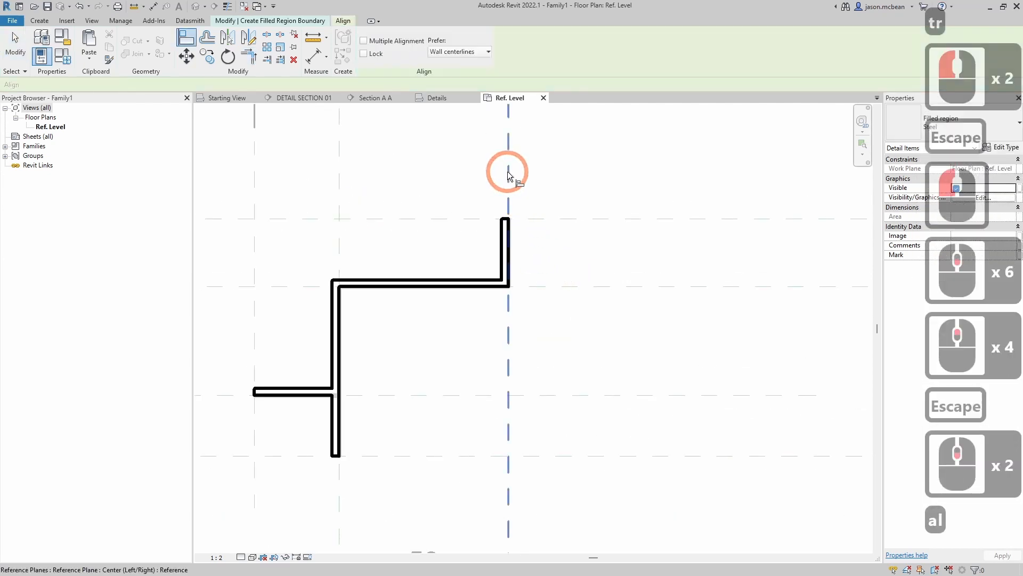
left_click(508, 175)
left_click(507, 236)
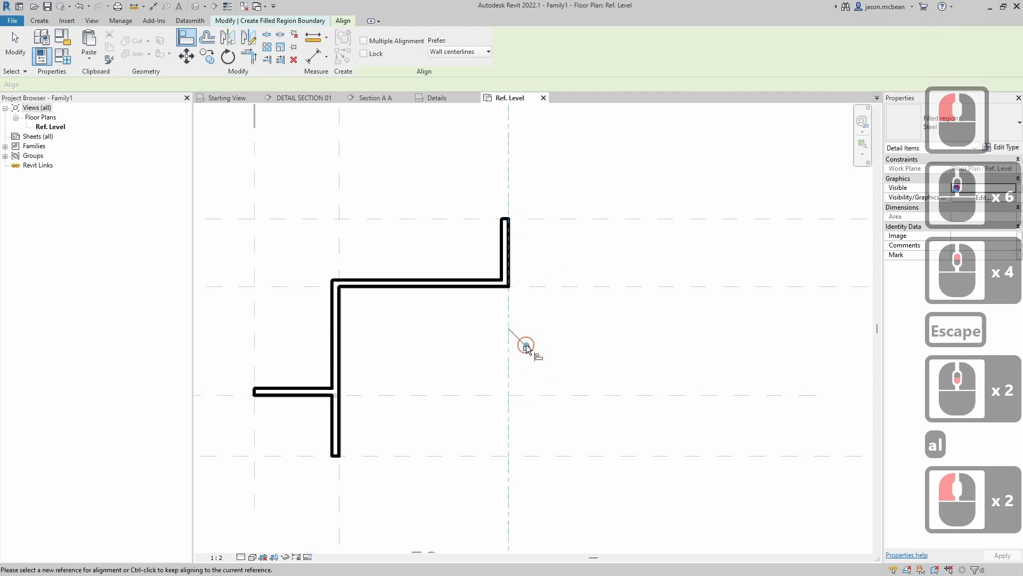
left_click(526, 347)
- Align the short line capping the upper vertical leg to the topmost horizontal reference plane and lock it
left_click(557, 226)
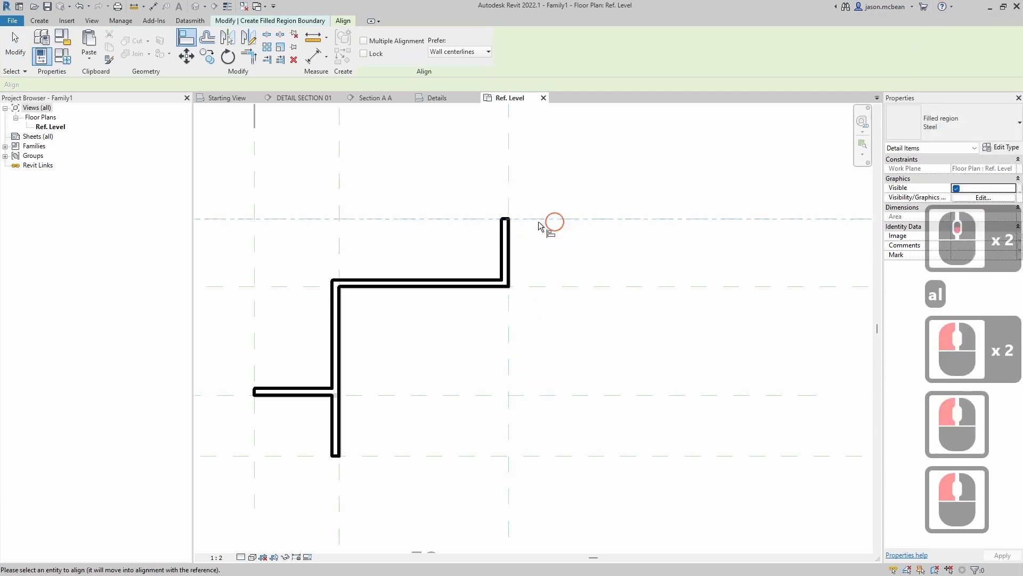
scroll(507, 221, "up", 4)
left_click(507, 220)
scroll(532, 230, "down", 5)
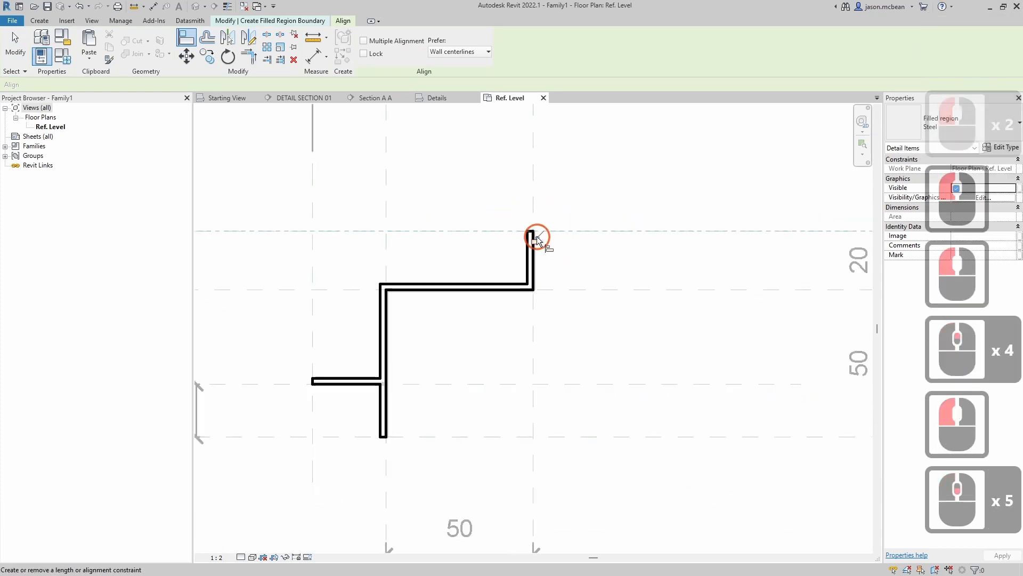
left_click(534, 233)
left_click(560, 291)
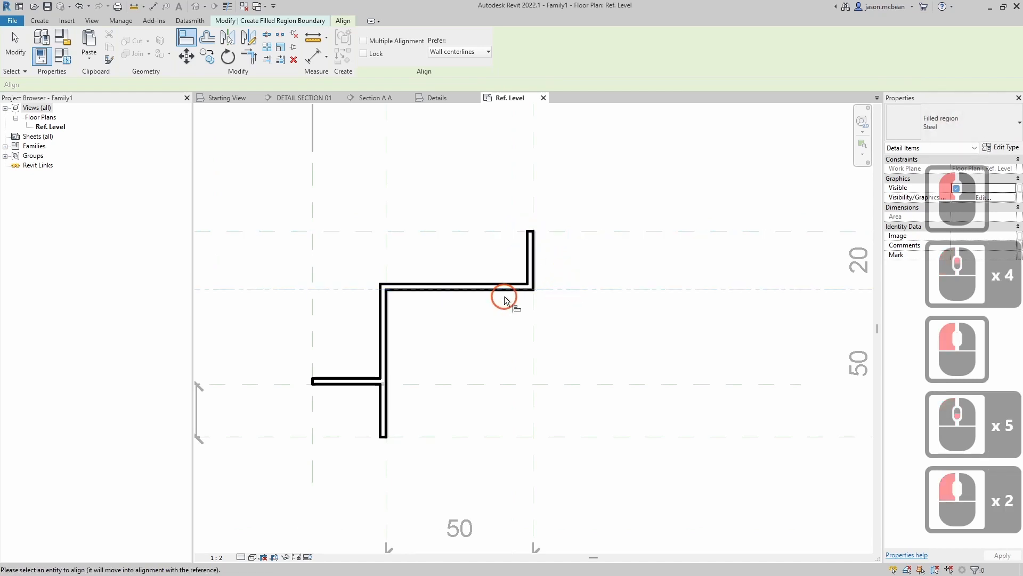
left_click(505, 287)
key("ctrl+z")
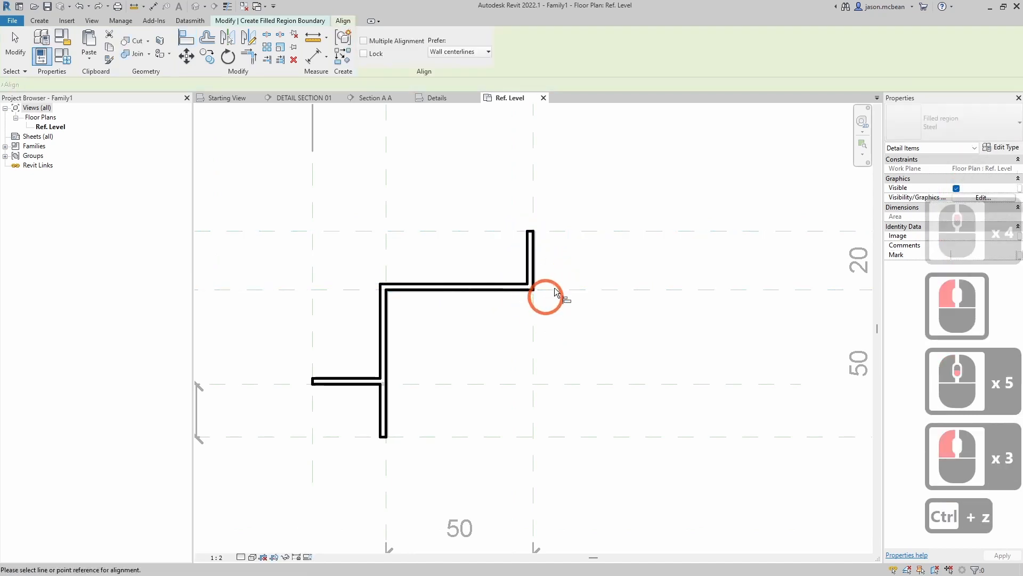
- Align the lower line of the upper horizontal leg to the horizontal reference plane along it and lock the alignment
key("a")
key("l")
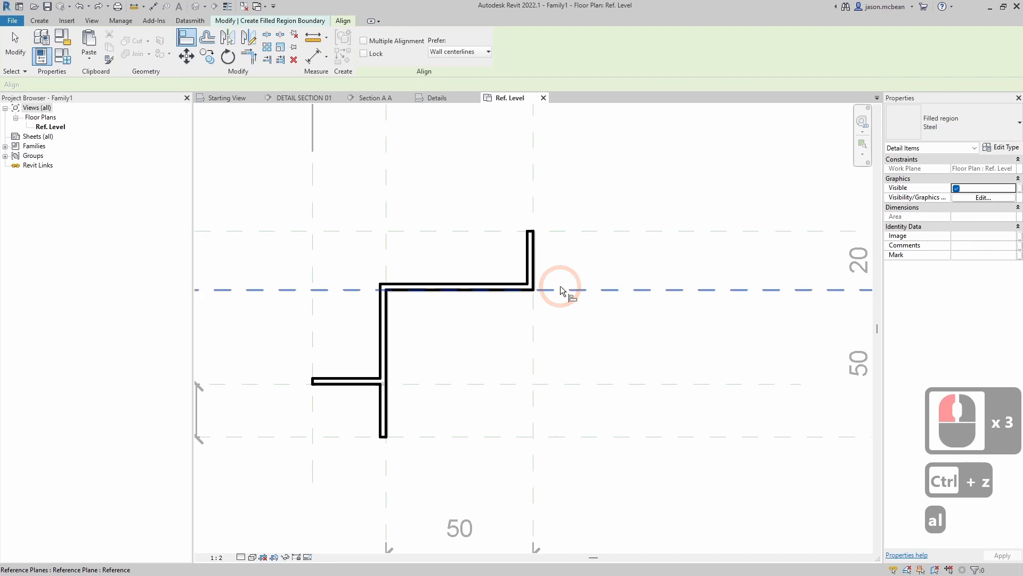
left_click(560, 291)
left_click(518, 293)
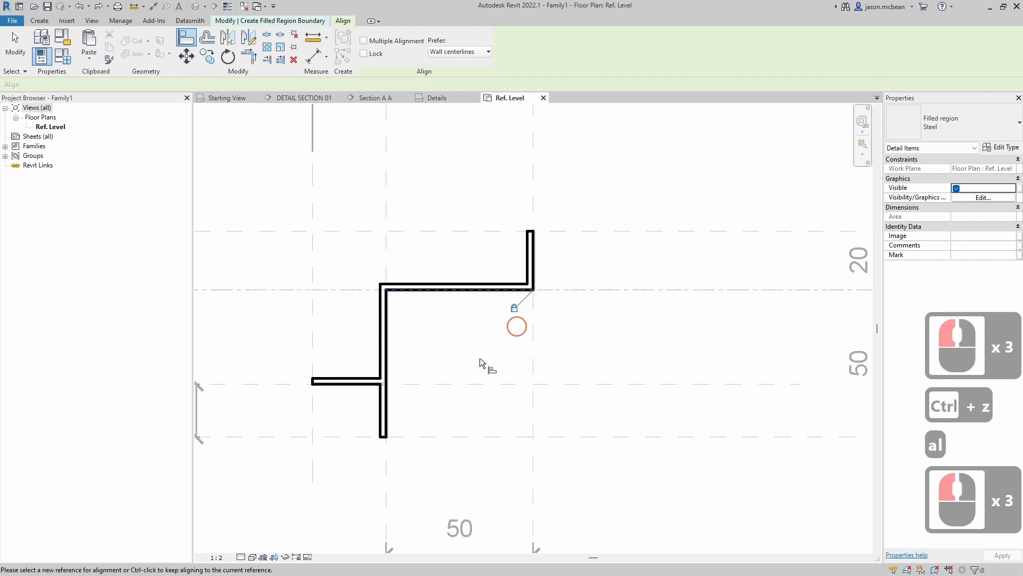
- Align the inner line of the long vertical leg to the vertical reference plane along it and lock the alignment
middle_click_drag(481, 364, 512, 320)
key("a")
key("l")
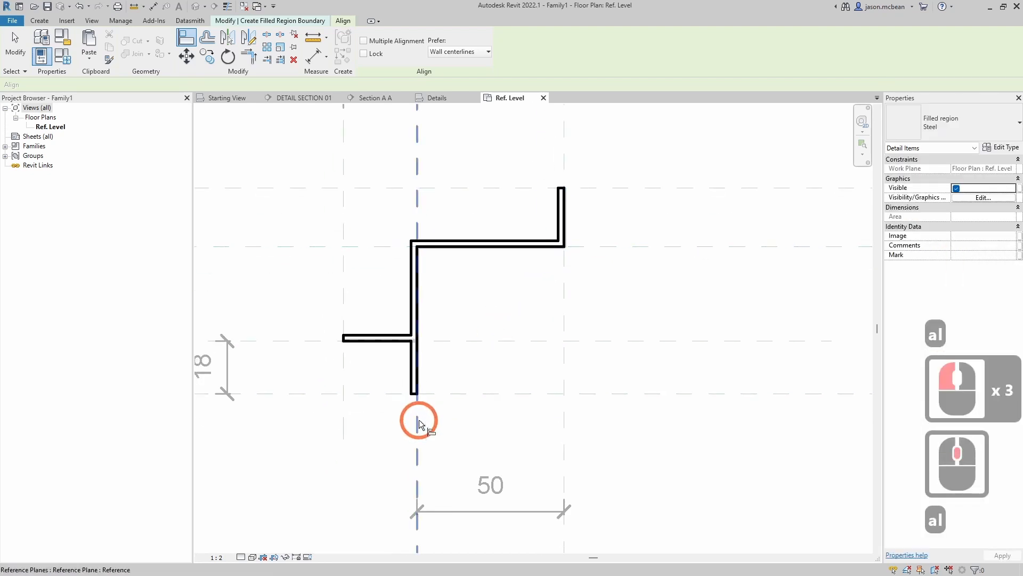
left_click(418, 423)
left_click(421, 387)
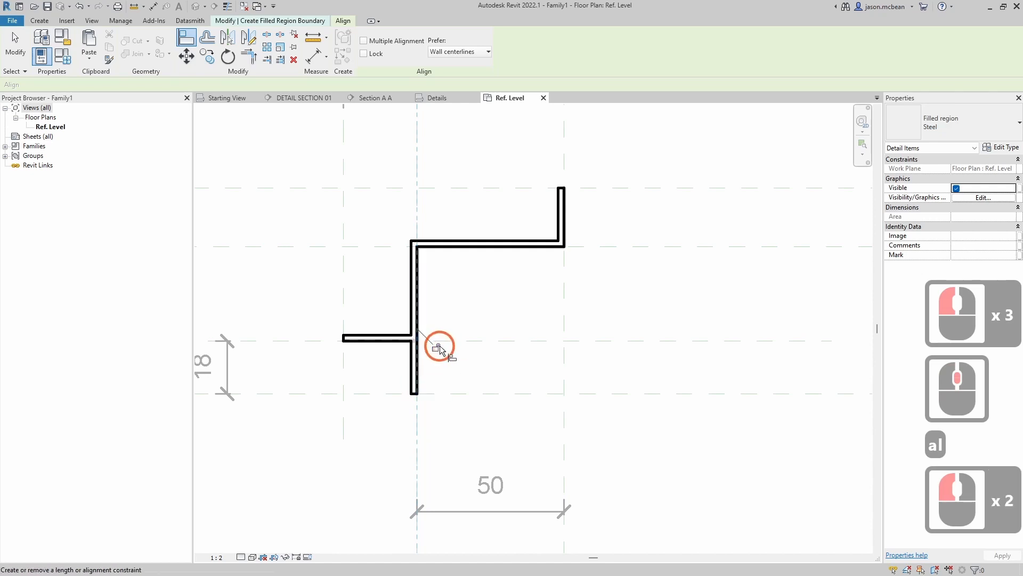
key("a")
key("l")
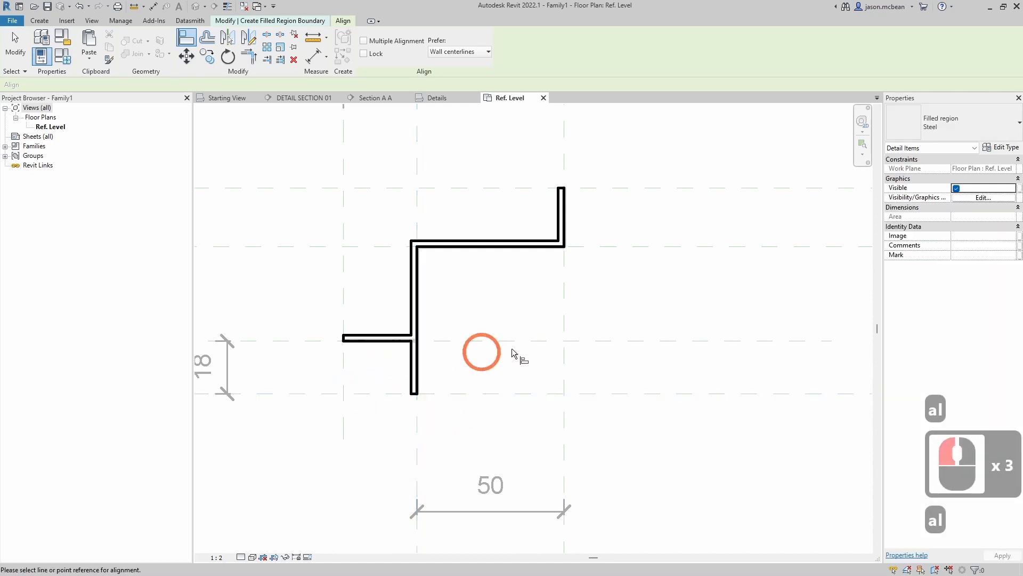
left_click(496, 341)
left_click(388, 339)
key("ctrl+z")
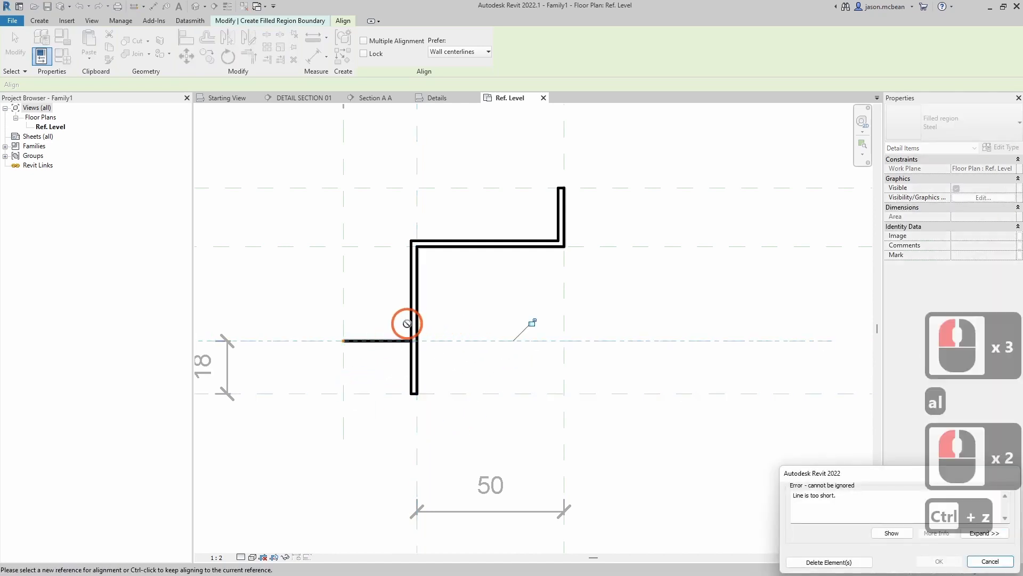
key("Escape")
- Align the lower flange line to the horizontal reference plane along it and lock the alignment
scroll(405, 378, "up", 3)
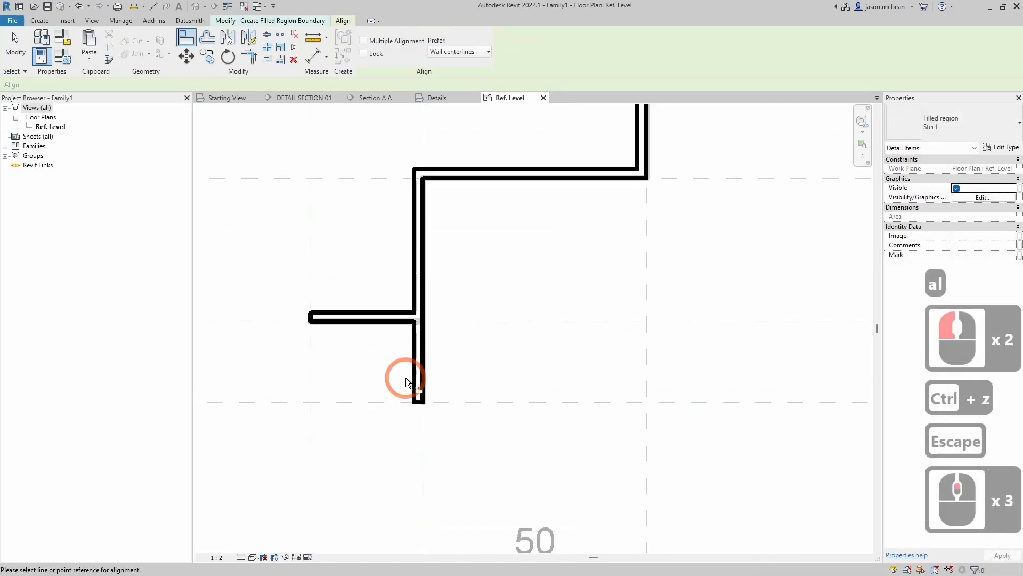
key("a")
key("l")
left_click(451, 325)
left_click(393, 324)
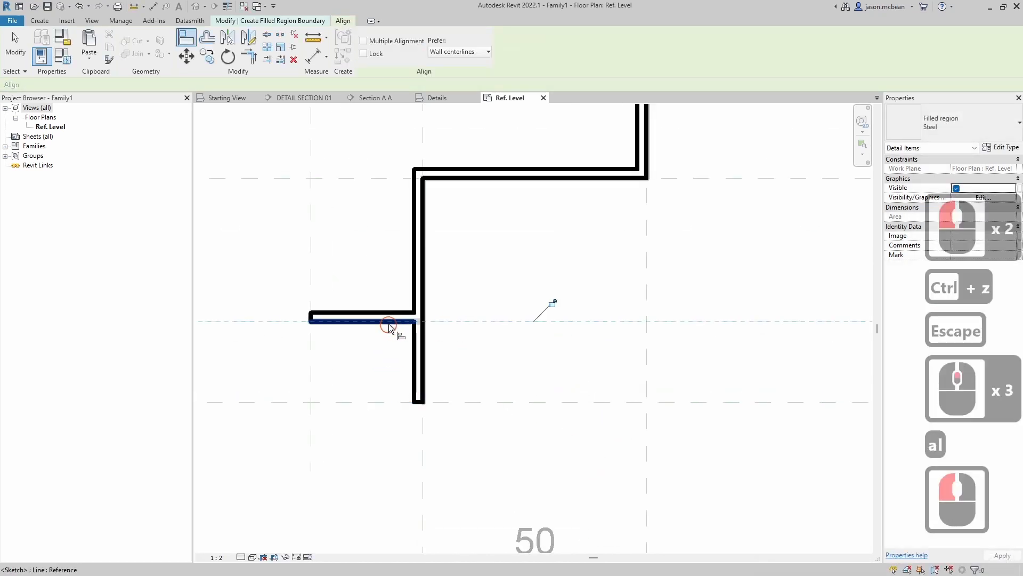
scroll(532, 305, "down", 3)
left_click(530, 317)
- Align the short line capping the flange's free end to the outermost vertical reference plane and lock the alignment
scroll(395, 341, "up", 3)
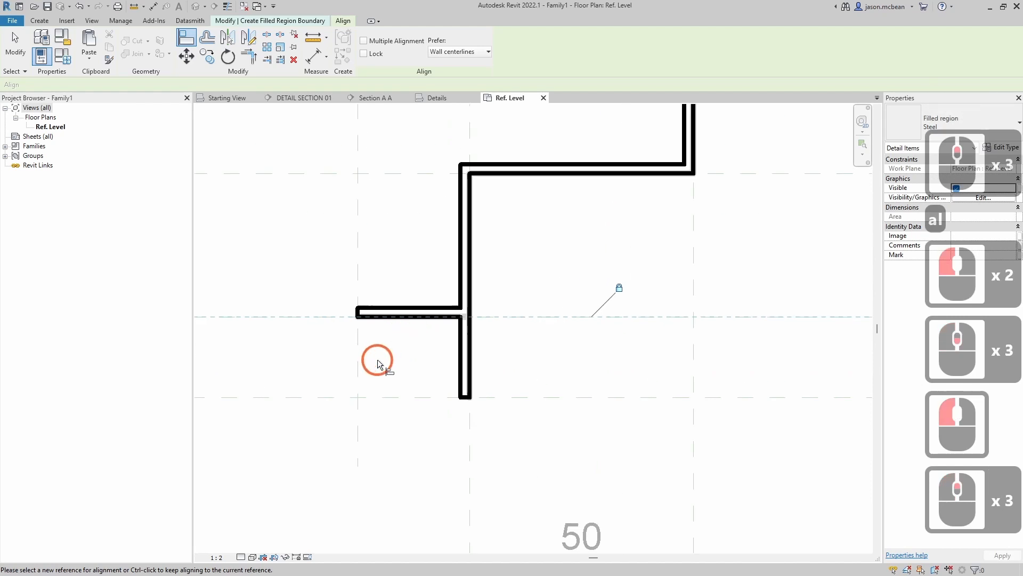
key("a")
key("l")
left_click(355, 358)
left_click(361, 319)
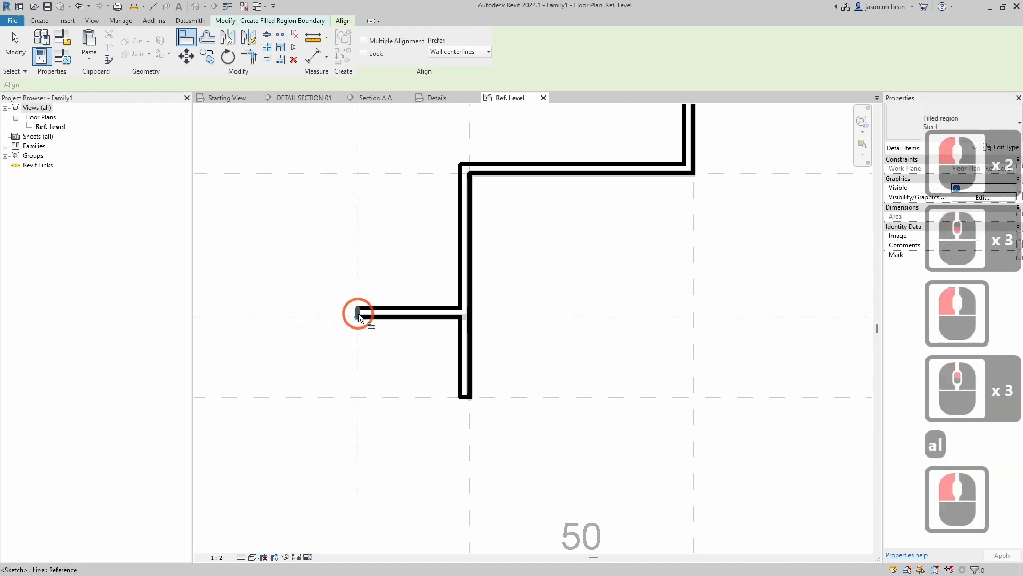
left_click(339, 268)
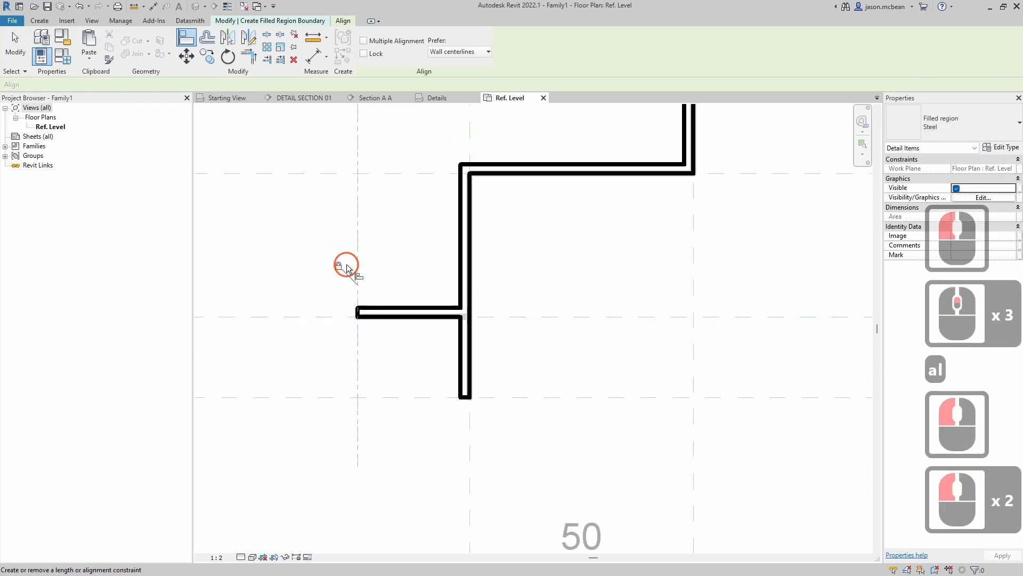
scroll(349, 266, "down", 5)
scroll(422, 254, "up", 3)
scroll(429, 239, "down", 4)
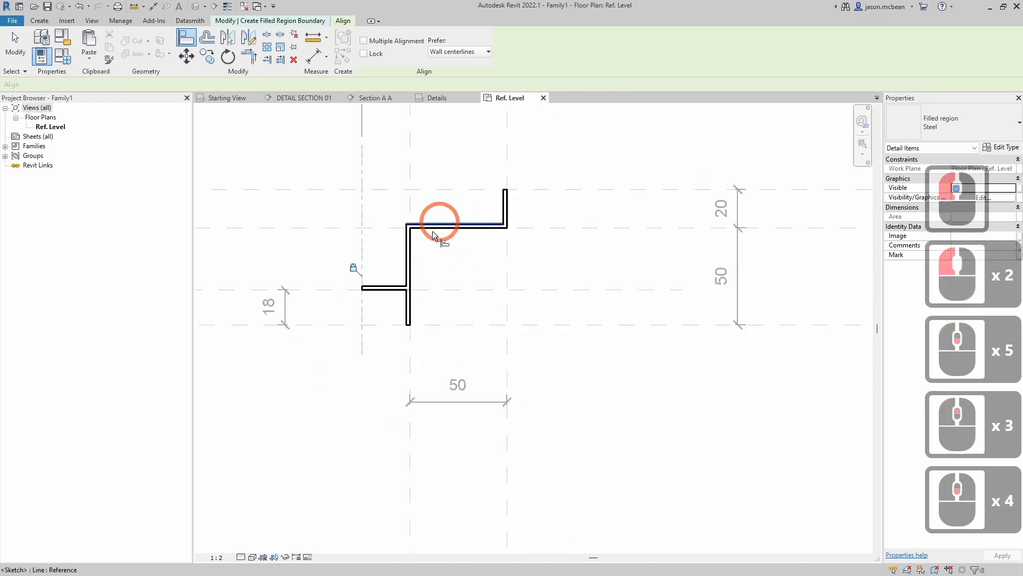
key("Escape")
- Dimension the upper vertical leg's thickness from the Center (Left/Right) reference plane to its inner line and lock the dimension
scroll(472, 207, "up", 4)
key("d")
key("i")
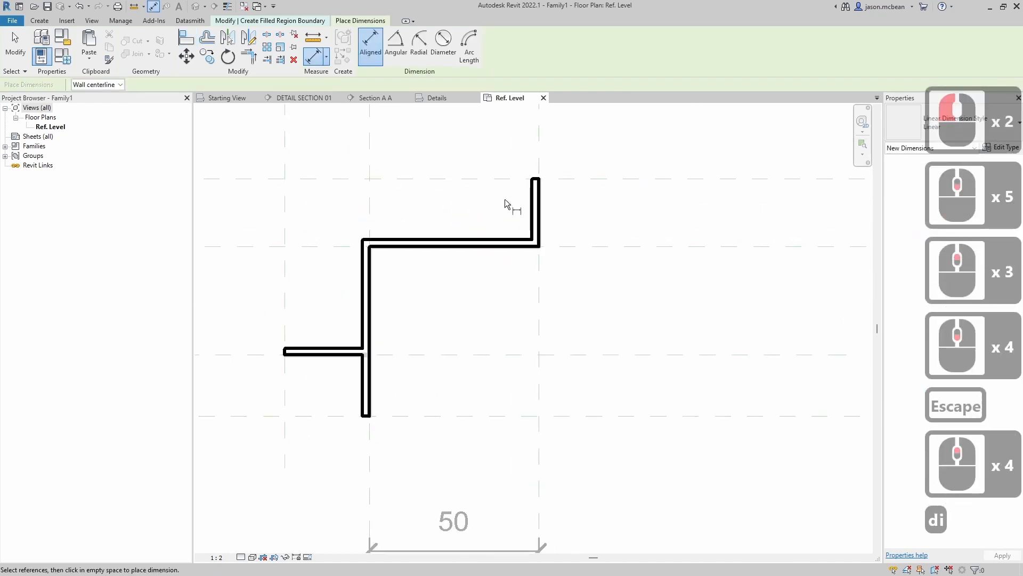
scroll(536, 170, "up", 5)
left_click(549, 155)
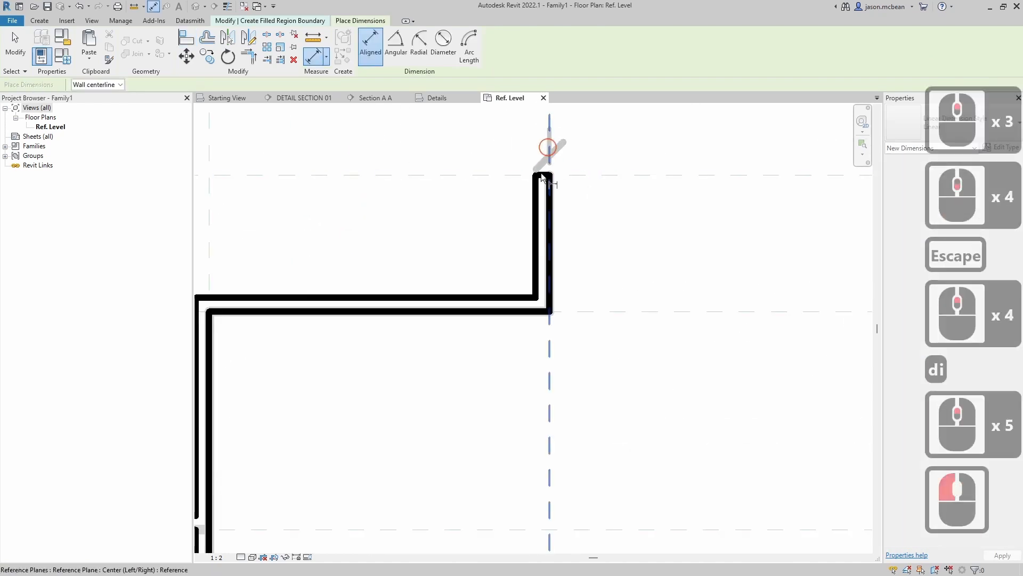
left_click(536, 207)
scroll(527, 243, "down", 4)
left_click(507, 152)
scroll(557, 202, "down", 1)
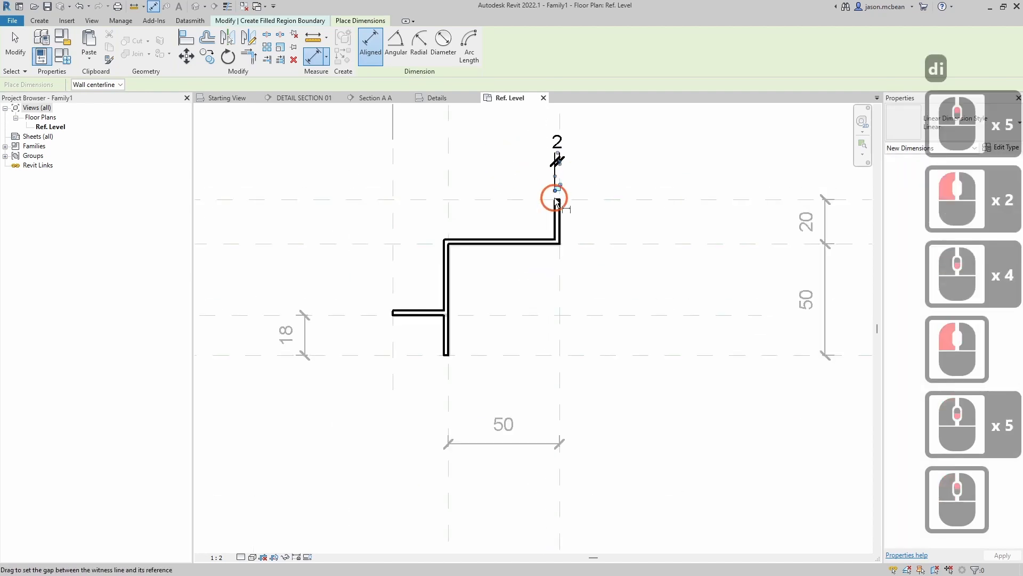
left_click(510, 239)
- Dimension the upper horizontal leg's thickness from its reference plane to its upper line and lock the dimension
scroll(585, 247, "up", 3)
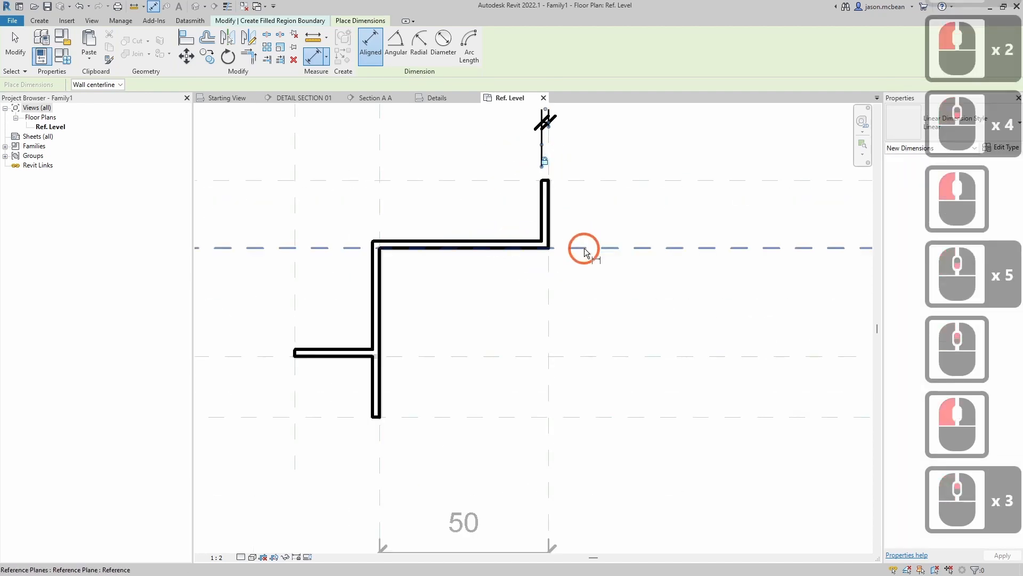
left_click(515, 235)
left_click(514, 238)
left_click(629, 227)
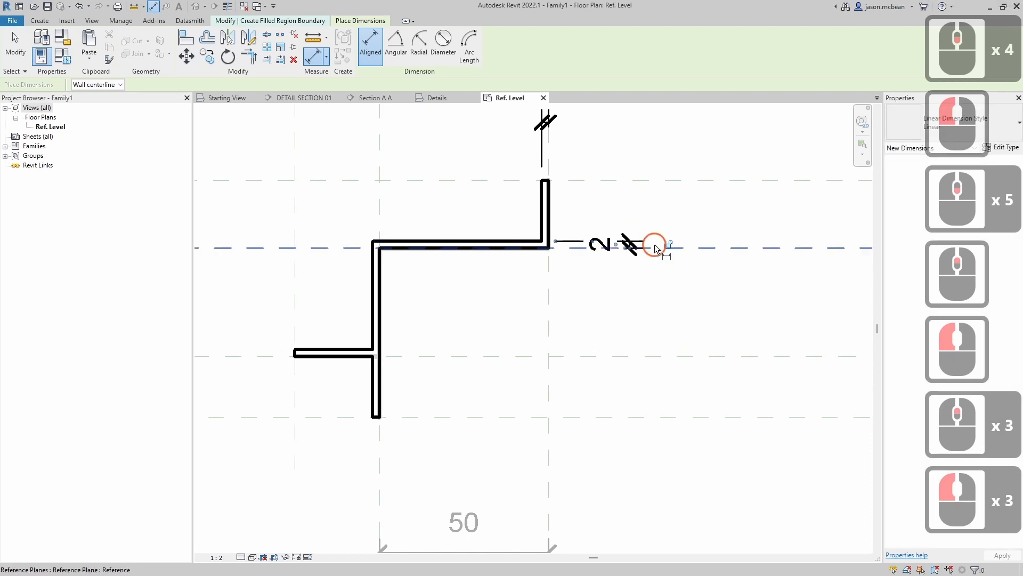
left_click(668, 243)
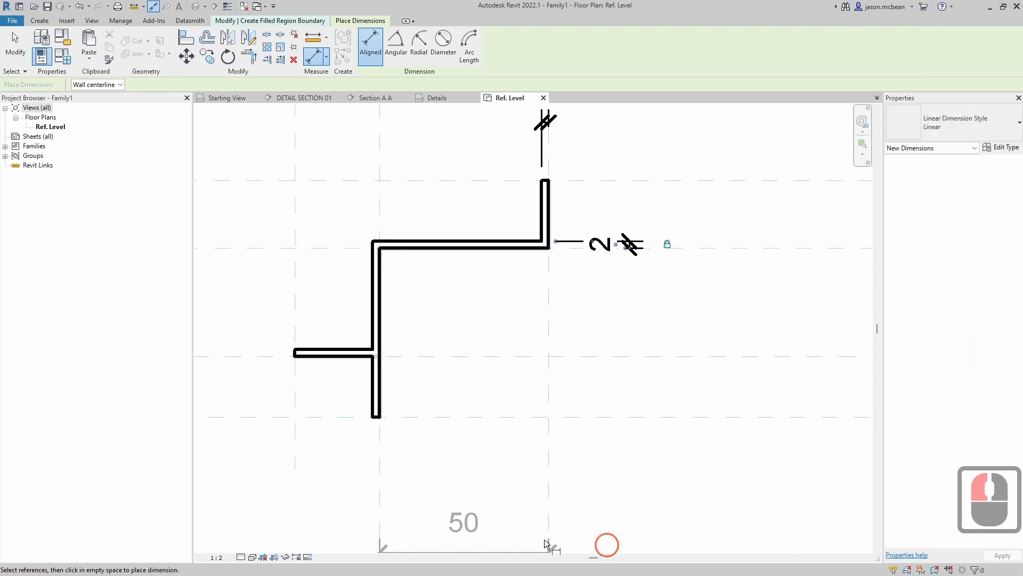
- Dimension the long vertical leg's thickness from its reference plane to its outer line and lock the dimension
left_click(382, 211)
left_click(373, 257)
left_click(376, 199)
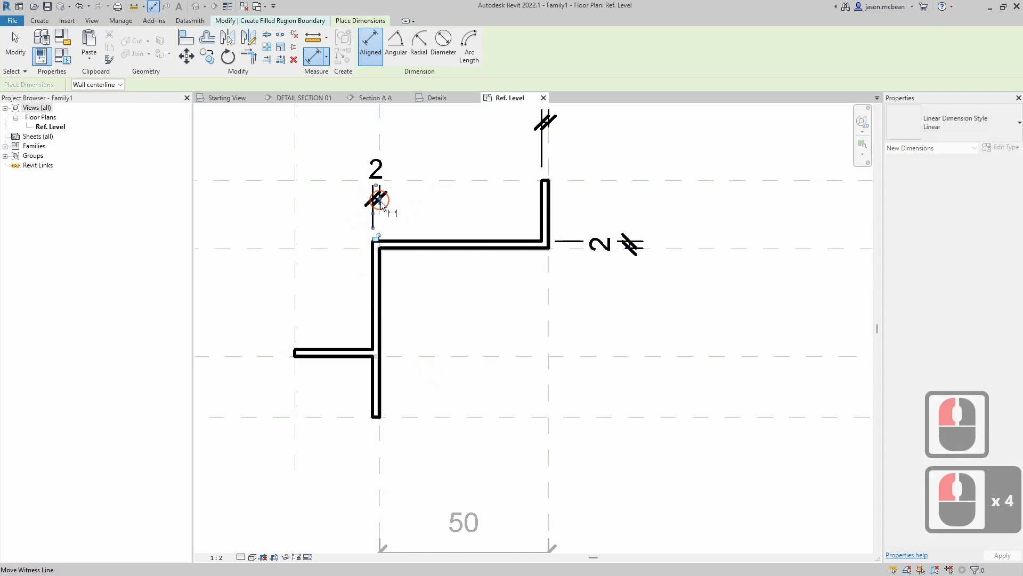
left_click(307, 414)
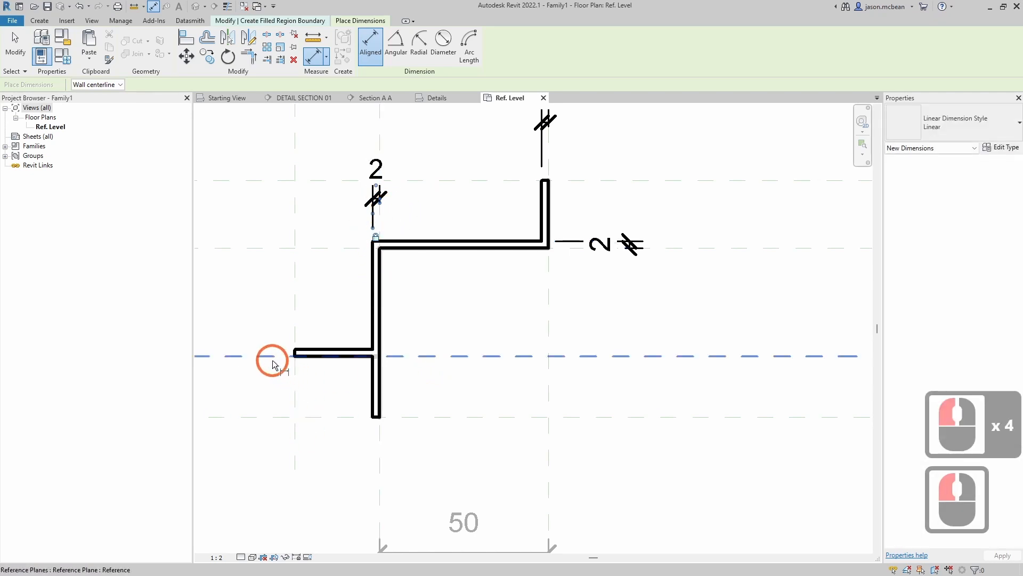
- Dimension the flange's thickness from its reference plane to its upper line and lock the dimension
left_click(312, 352)
left_click(320, 354)
left_click(270, 356)
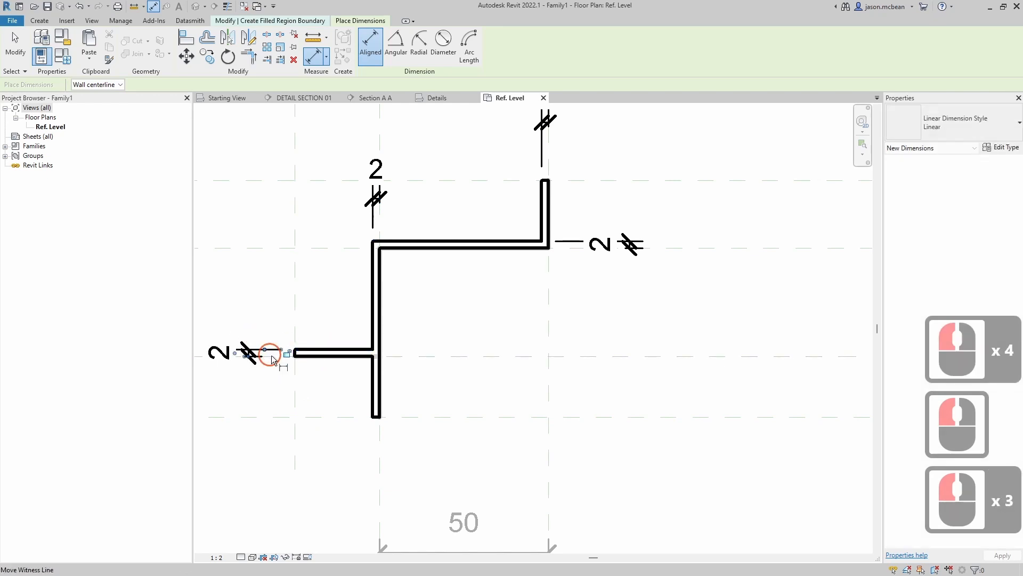
scroll(421, 221, "down", 5)
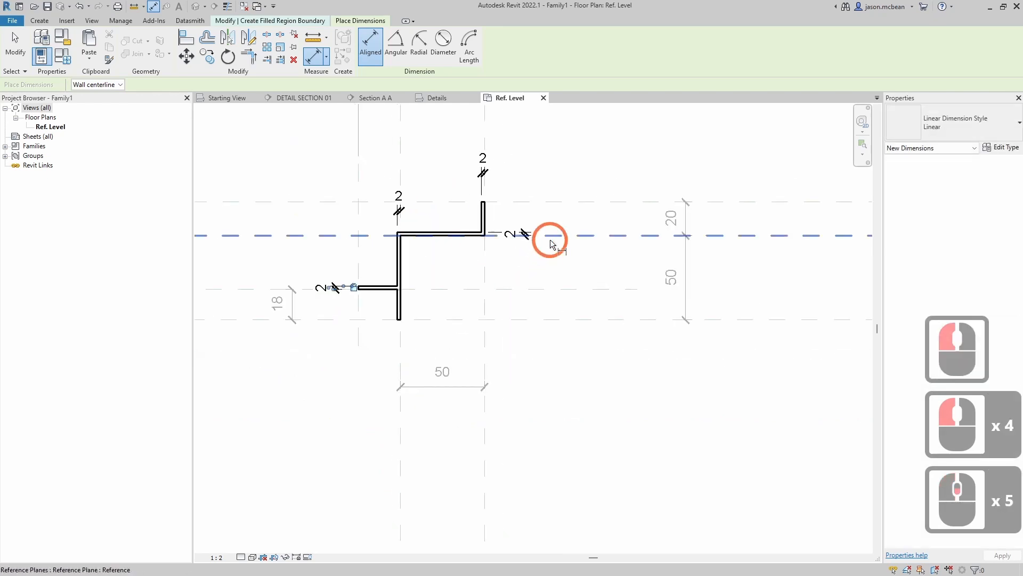
key("Escape")
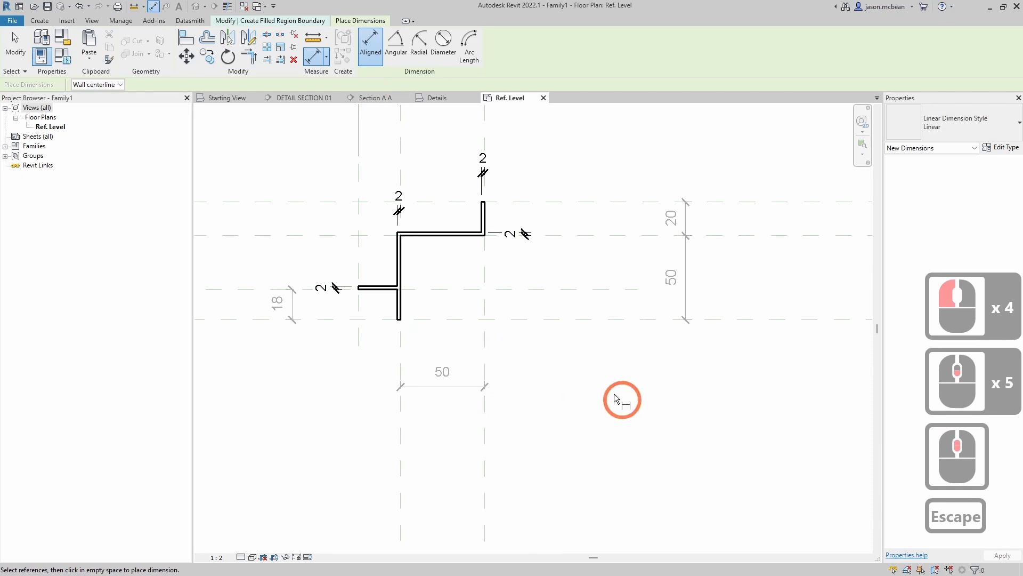
key("Escape")
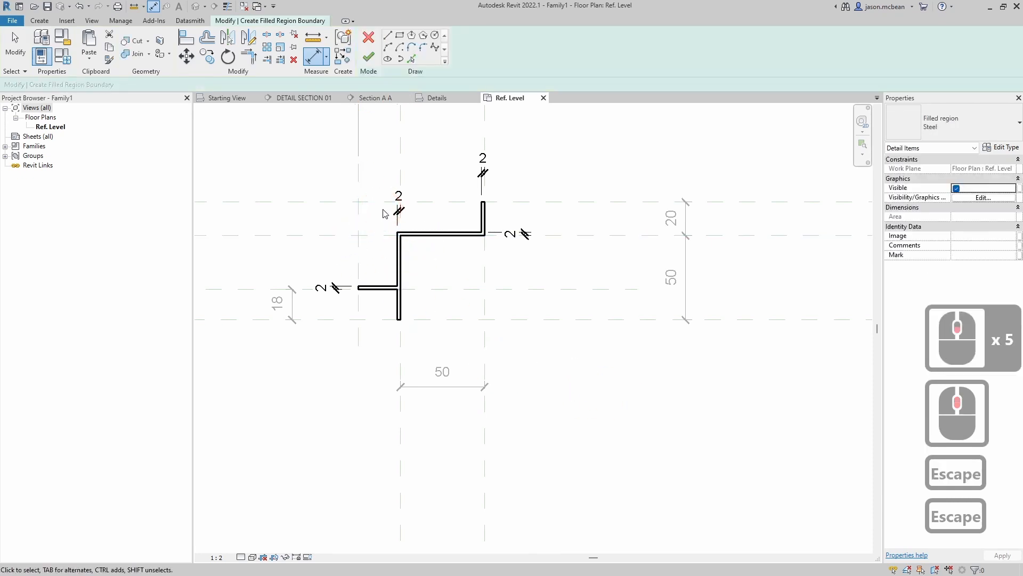
- Finish the boundary sketch of the Steel filled region
left_click(405, 239)
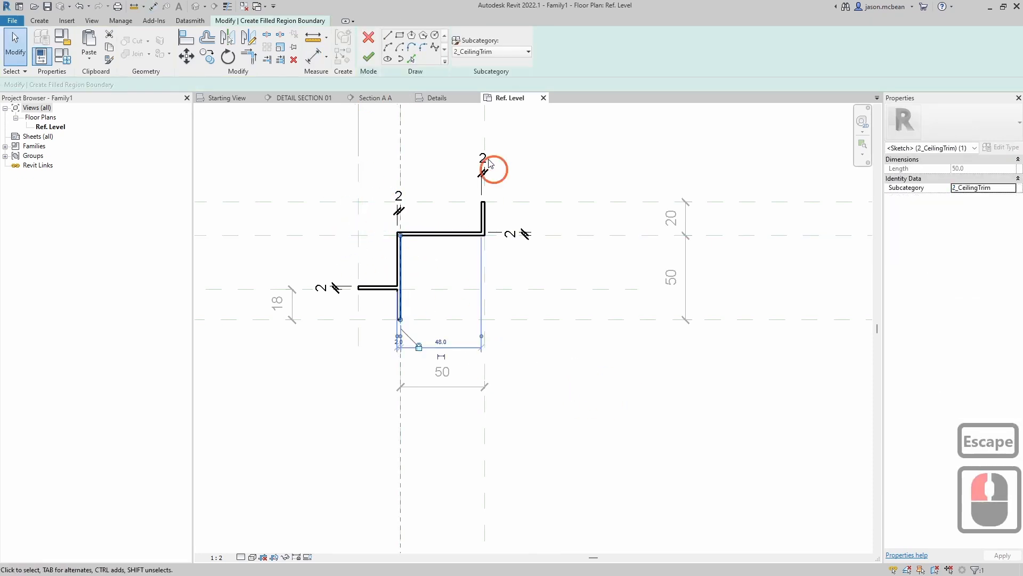
left_click(367, 57)
scroll(416, 224, "up", 6)
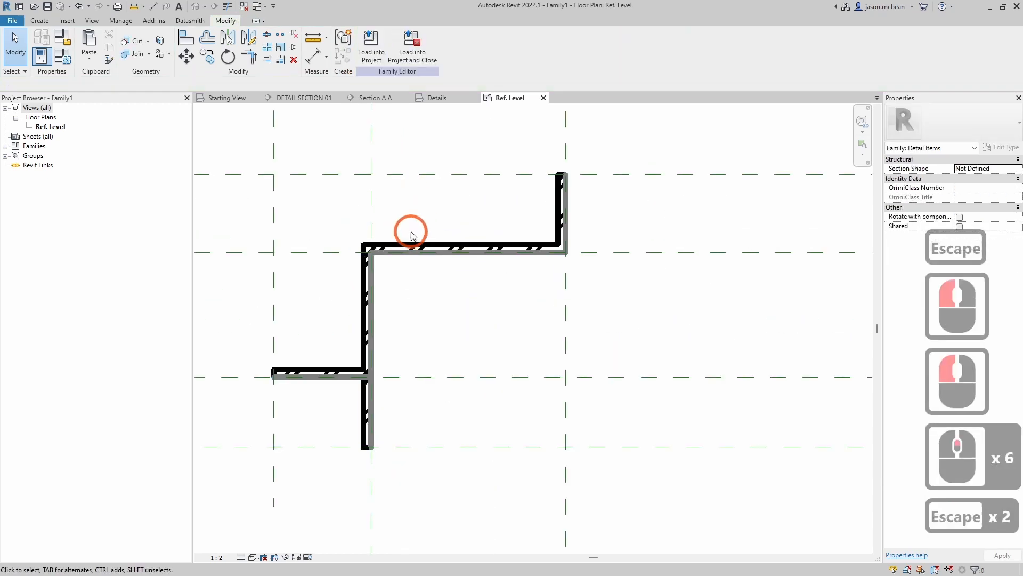
key("Escape")
key("Escape")
scroll(369, 261, "up", 2)
middle_click(395, 280)
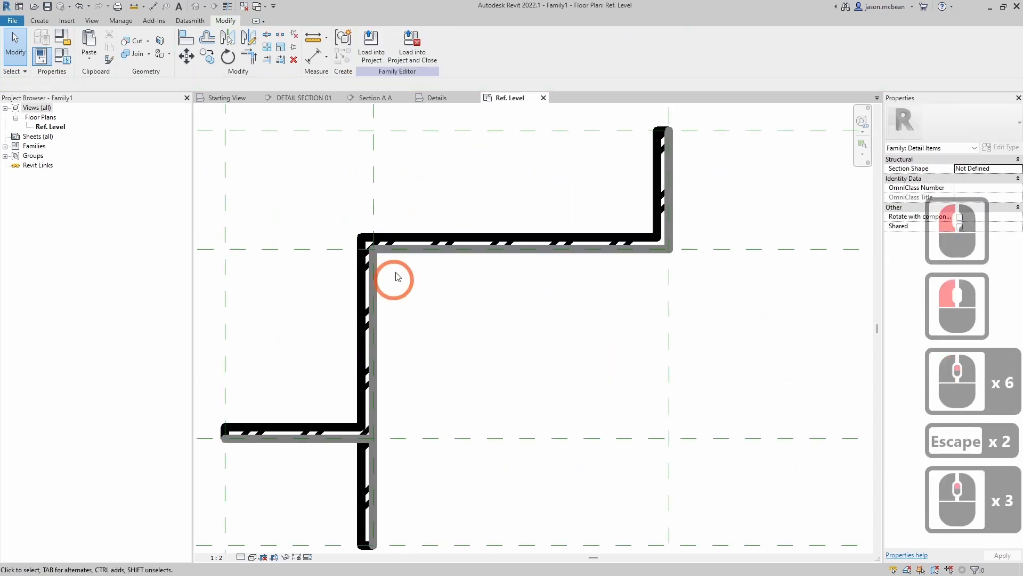
- Set the Steel filled region type's foreground pattern color to grey RGB 128-128-128 and apply the type change
left_click(682, 184)
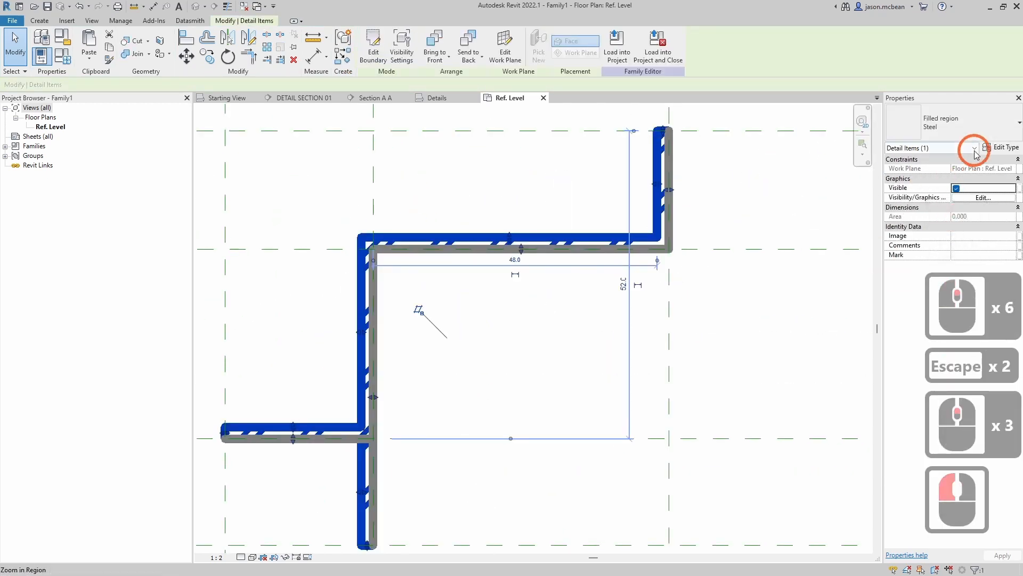
left_click(1002, 147)
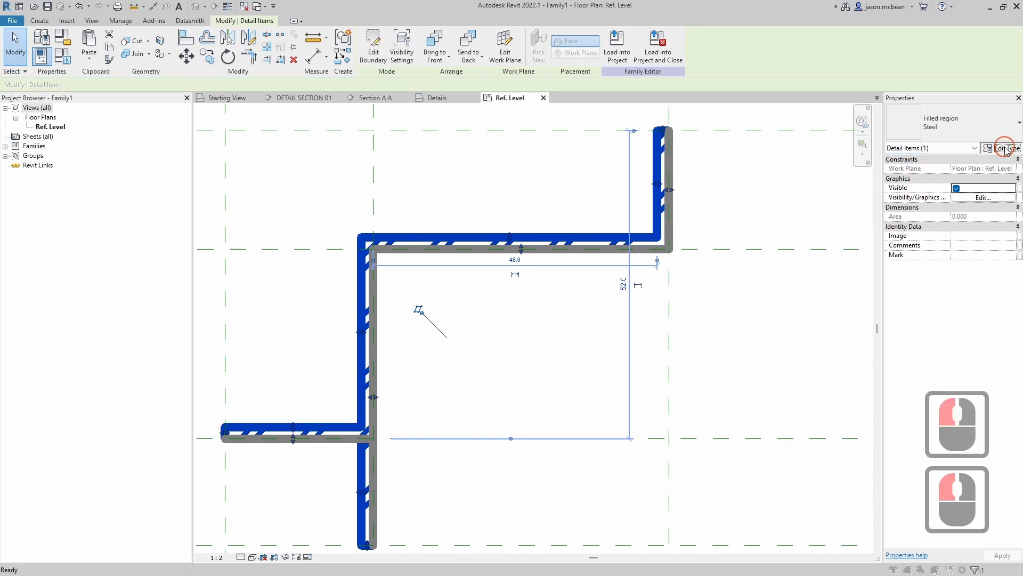
left_click(469, 274)
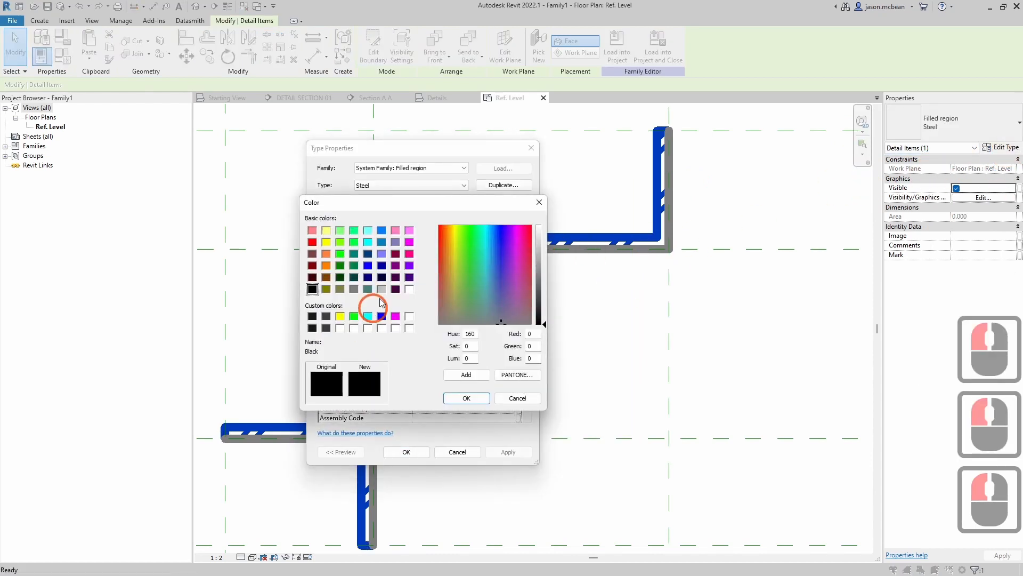
left_click(354, 289)
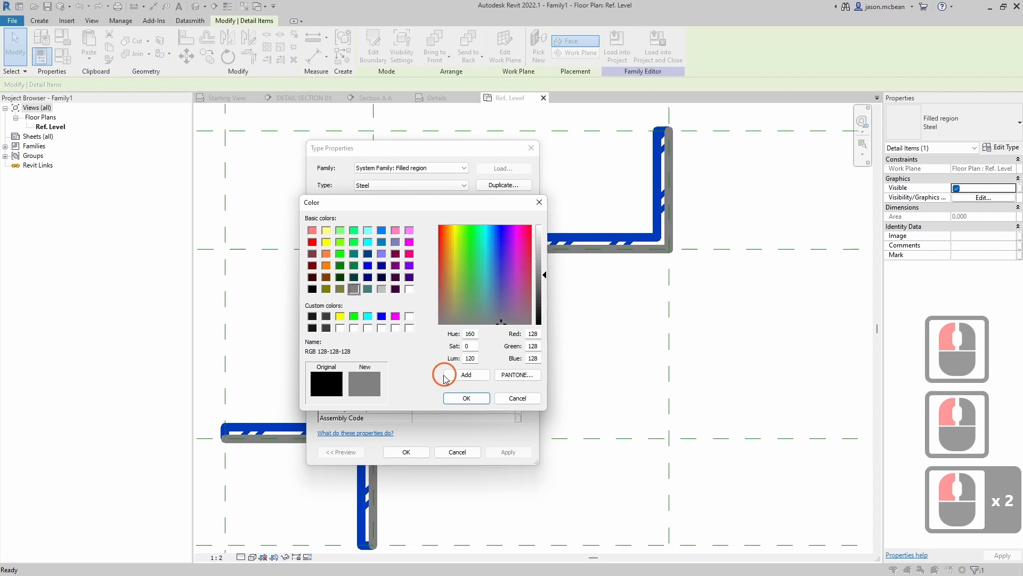
left_click(465, 398)
left_click(508, 451)
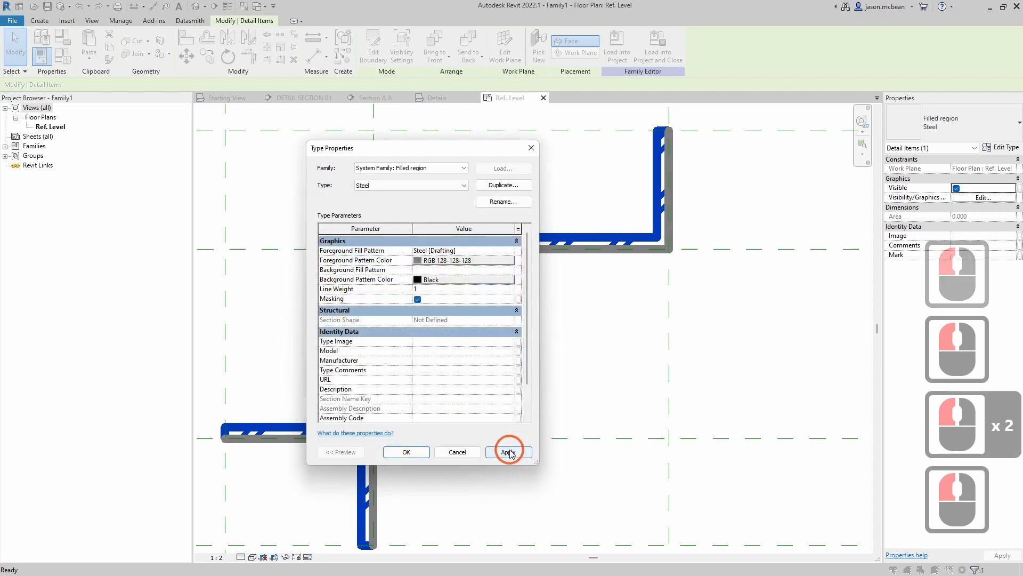
left_click(421, 453)
- Set the view scale to 1:5 and clear the filled region selection
left_click(220, 560)
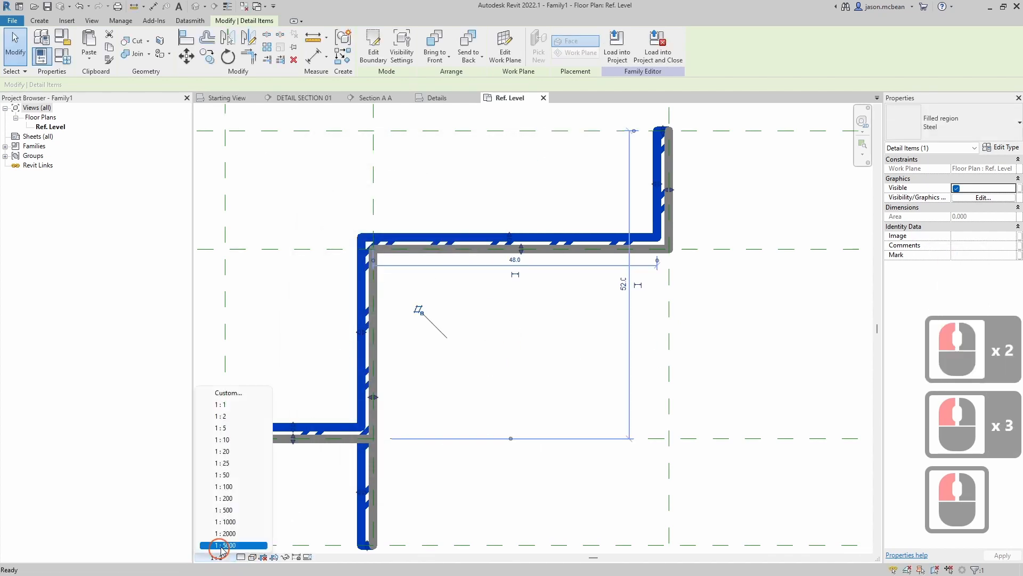
left_click(228, 429)
left_click(453, 326)
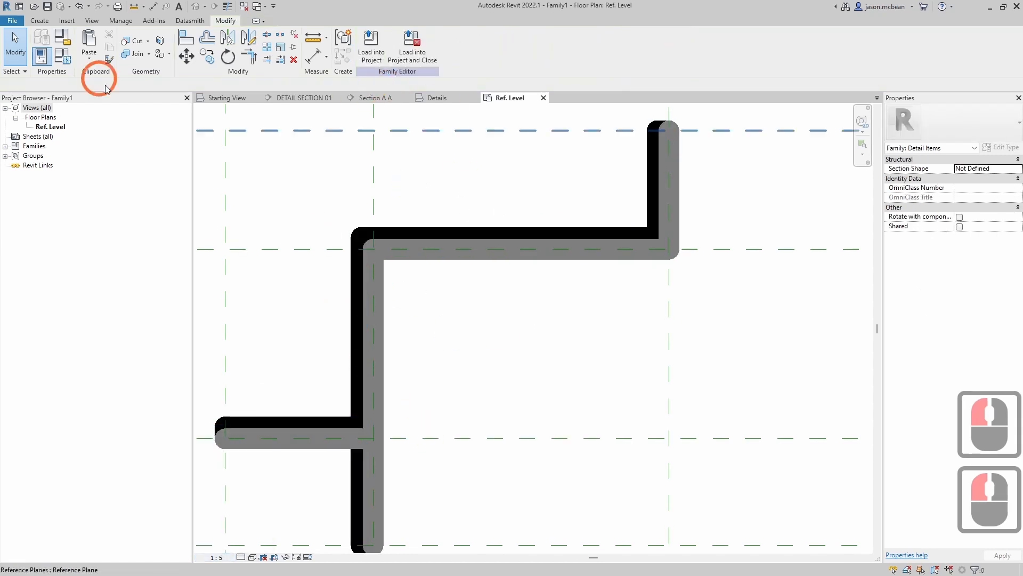
- Transfer only the Line Weights project standard from DETAIL SECTION_STEP1.rvt and overwrite the family's existing line weights
left_click(123, 20)
left_click(163, 43)
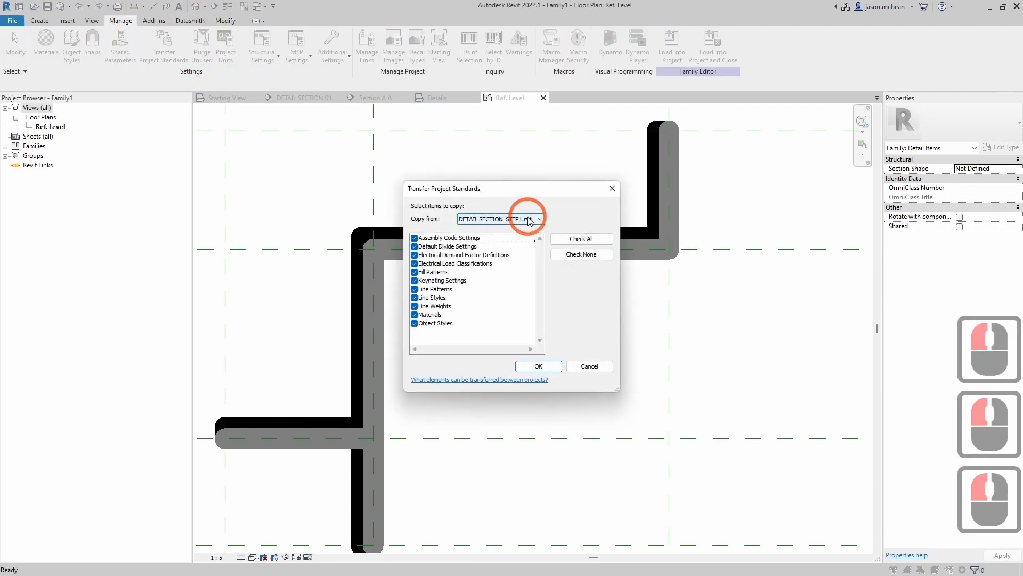
left_click(558, 213)
left_click(579, 253)
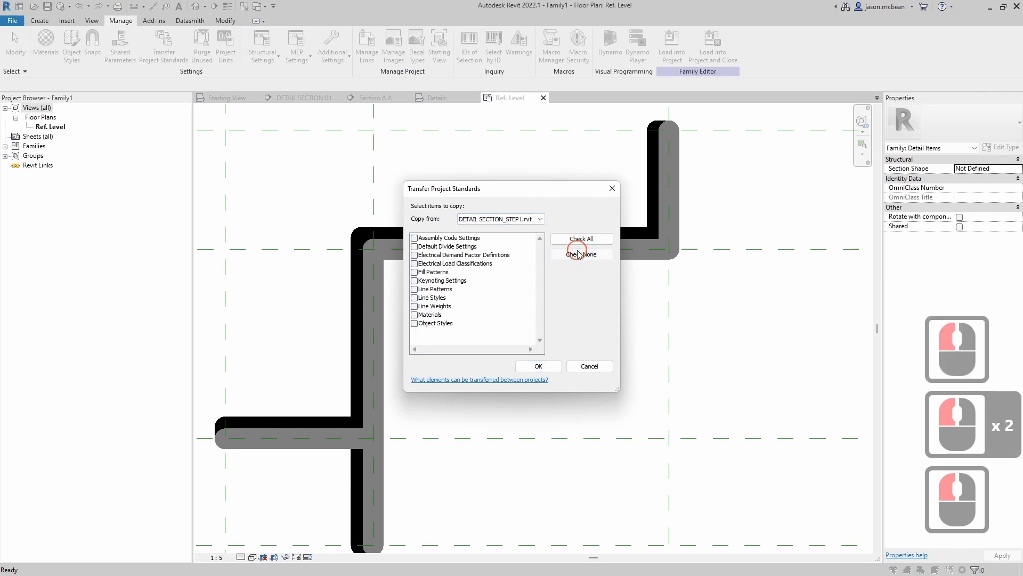
left_click(415, 306)
left_click(538, 366)
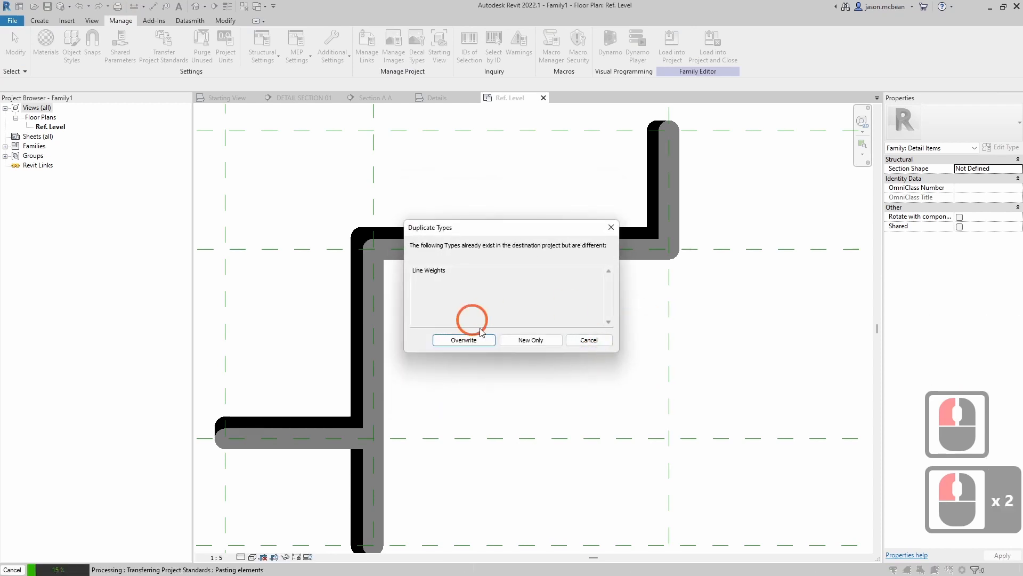
left_click(464, 340)
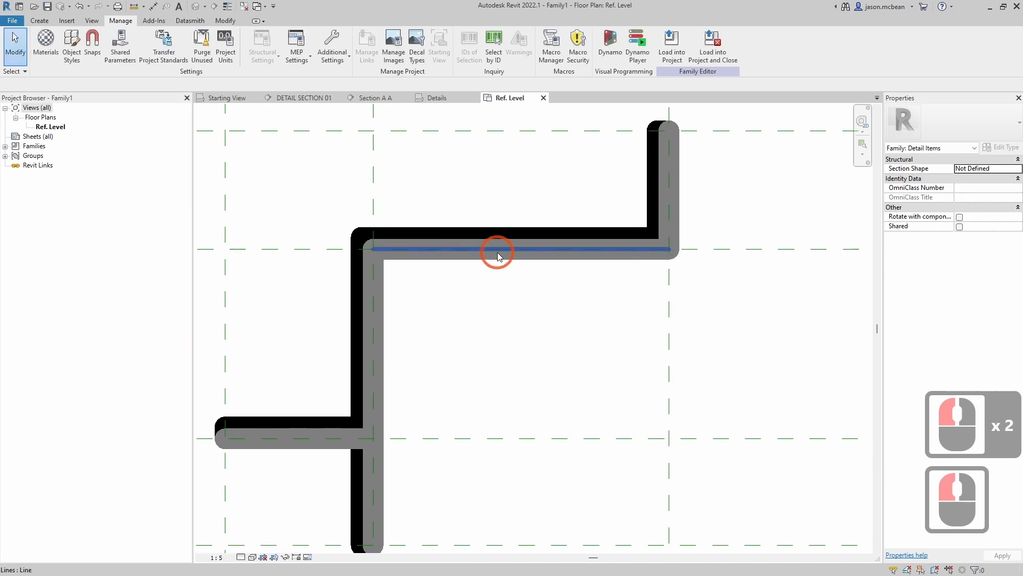
- Examine the line thicknesses along the trim profile, including the flange and the lower leg
scroll(497, 355, "down", 4)
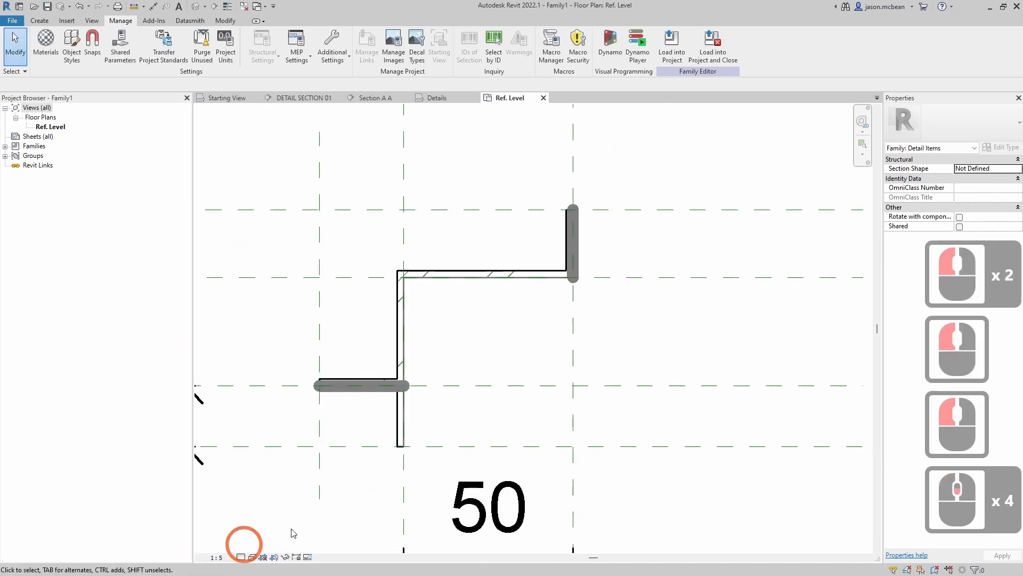
scroll(411, 317, "up", 4)
left_click(519, 342)
scroll(717, 160, "down", 3)
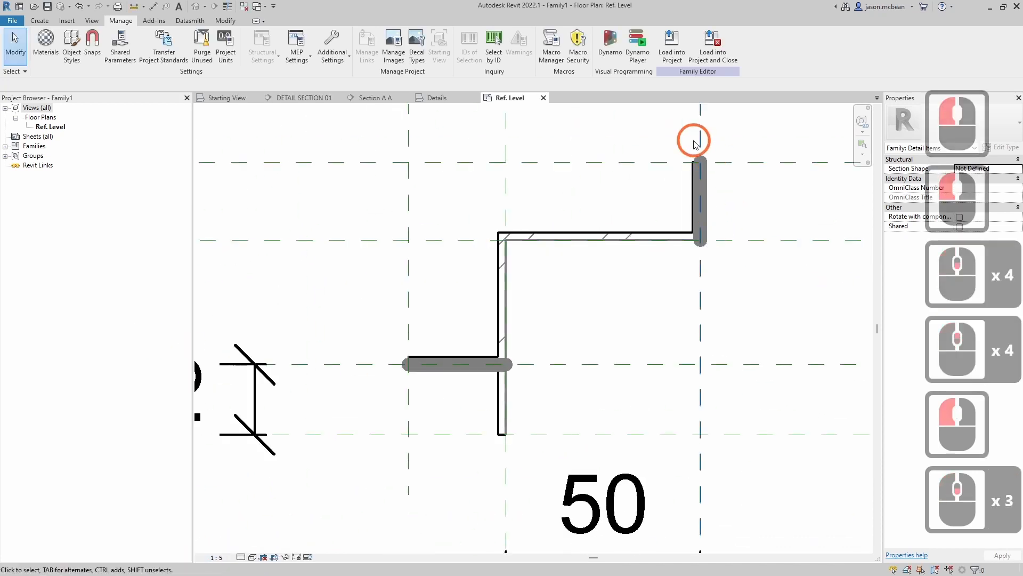
scroll(528, 342, "up", 5)
left_click(541, 333)
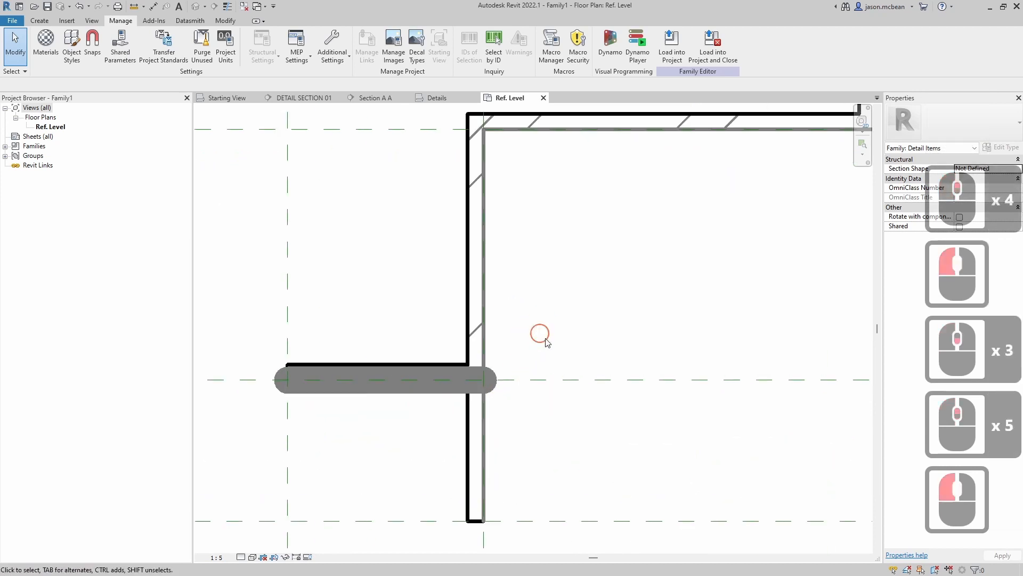
scroll(486, 320, "up", 2)
scroll(381, 309, "down", 5)
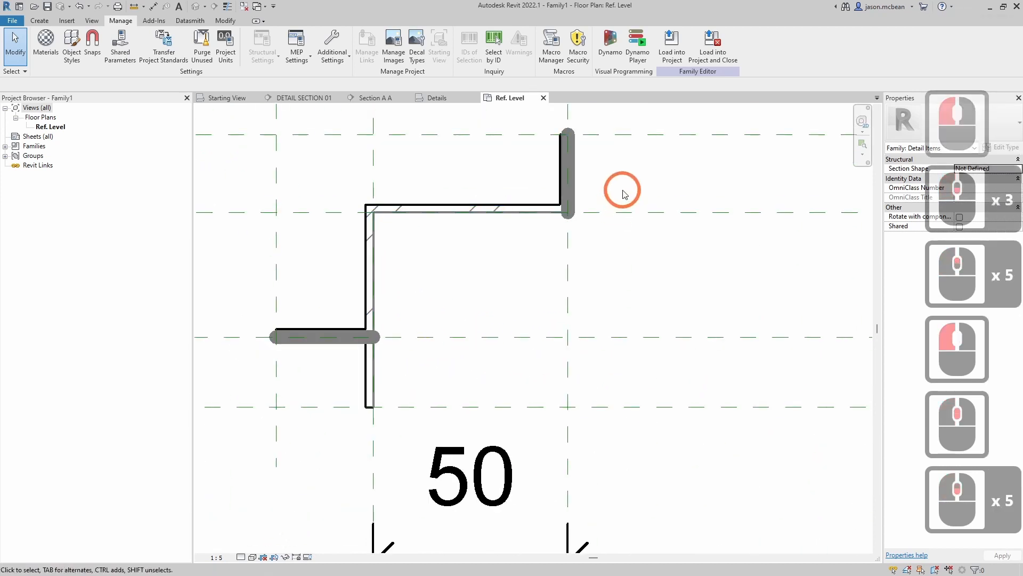
- Check the subcategory of the thick upper and flange lines and review the visibility parameters of the Trim_D family type
left_click(568, 192)
left_click(529, 116)
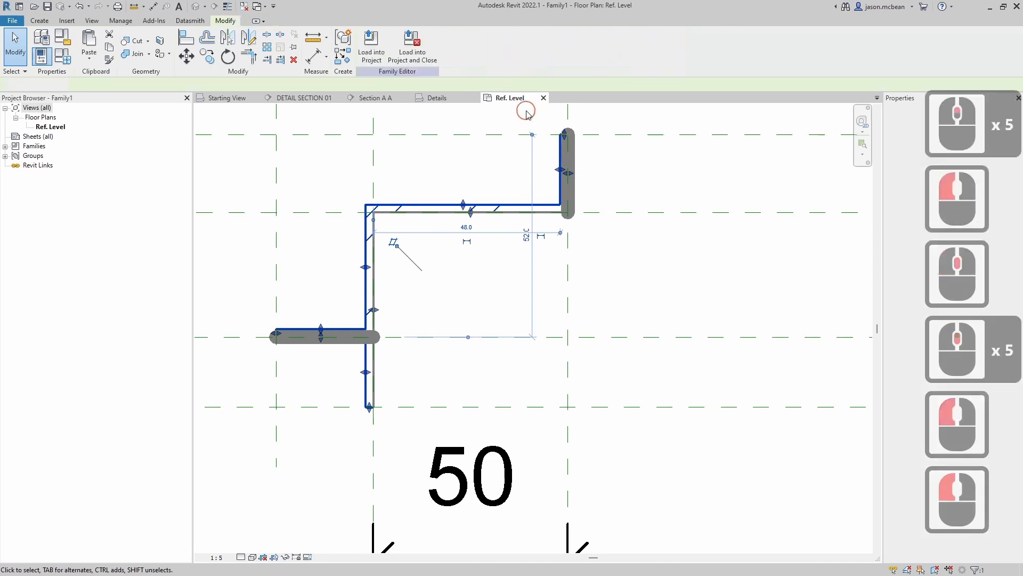
left_click_drag(526, 110, 655, 288)
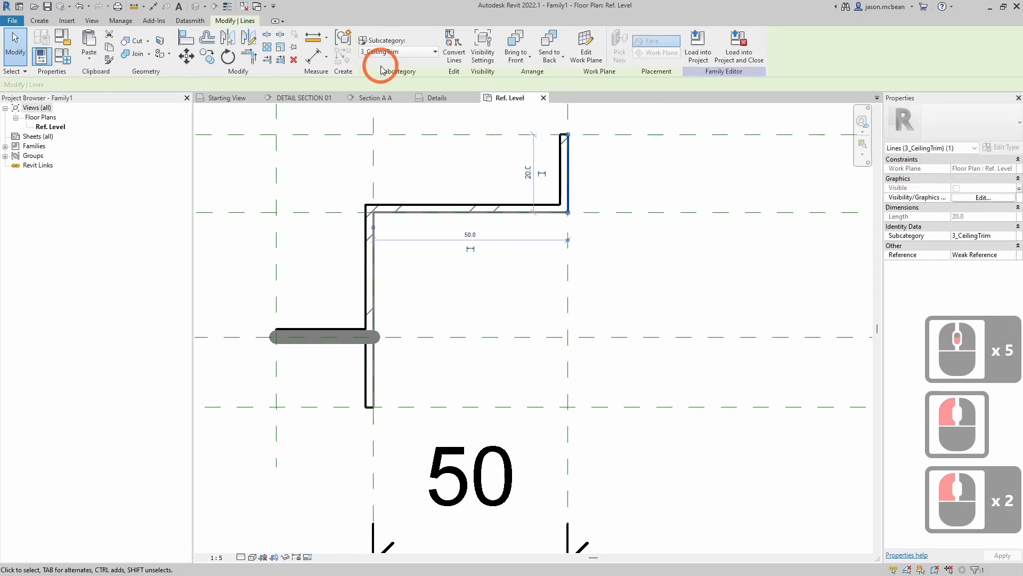
left_click(503, 272)
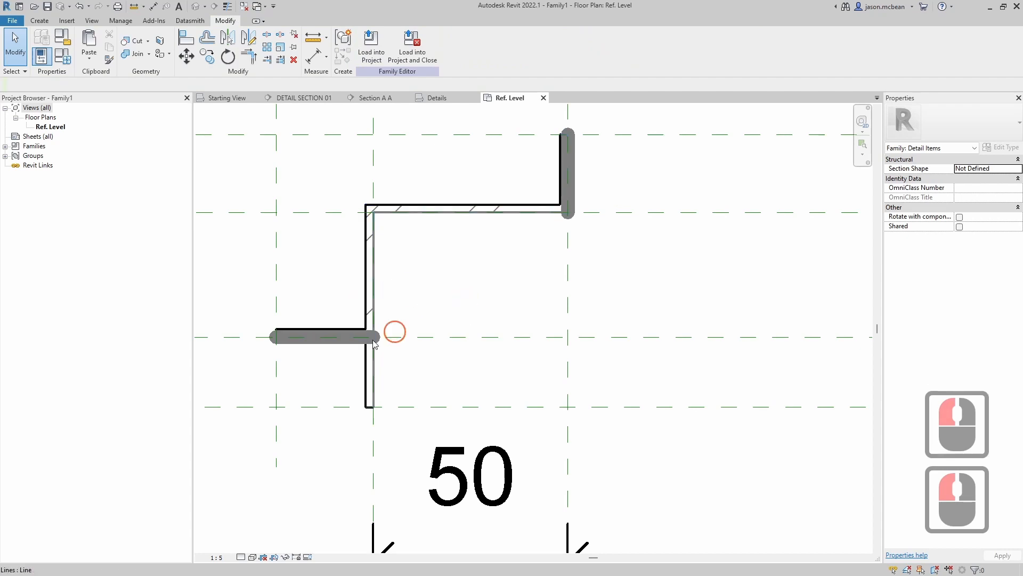
left_click_drag(220, 313, 520, 384)
left_click(491, 282)
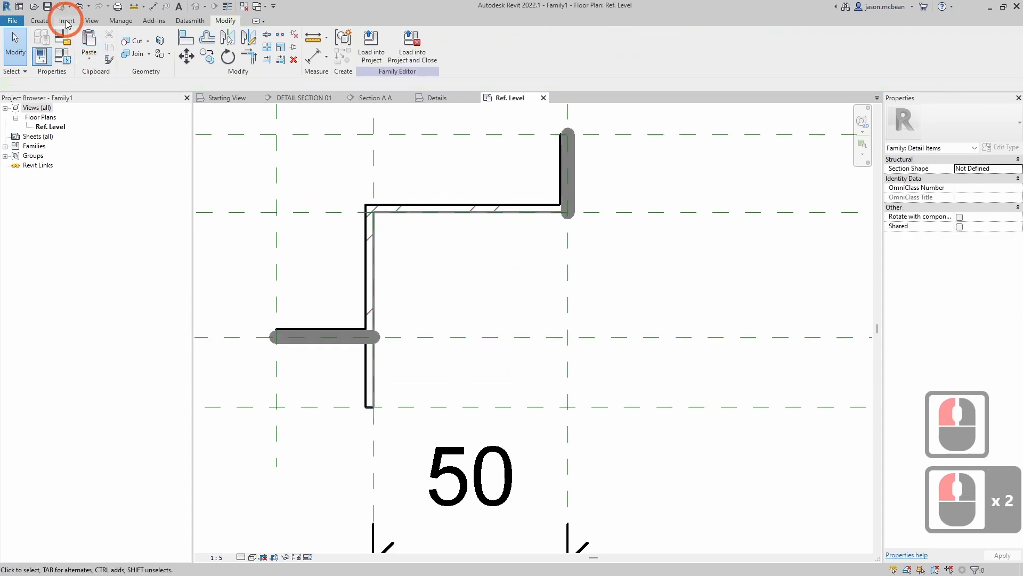
left_click(65, 55)
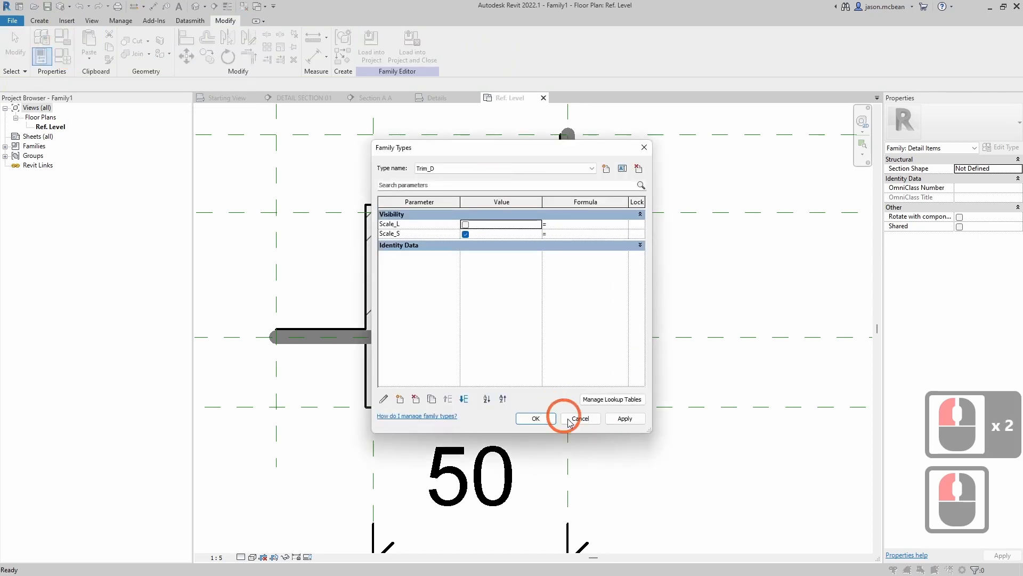
left_click(570, 419)
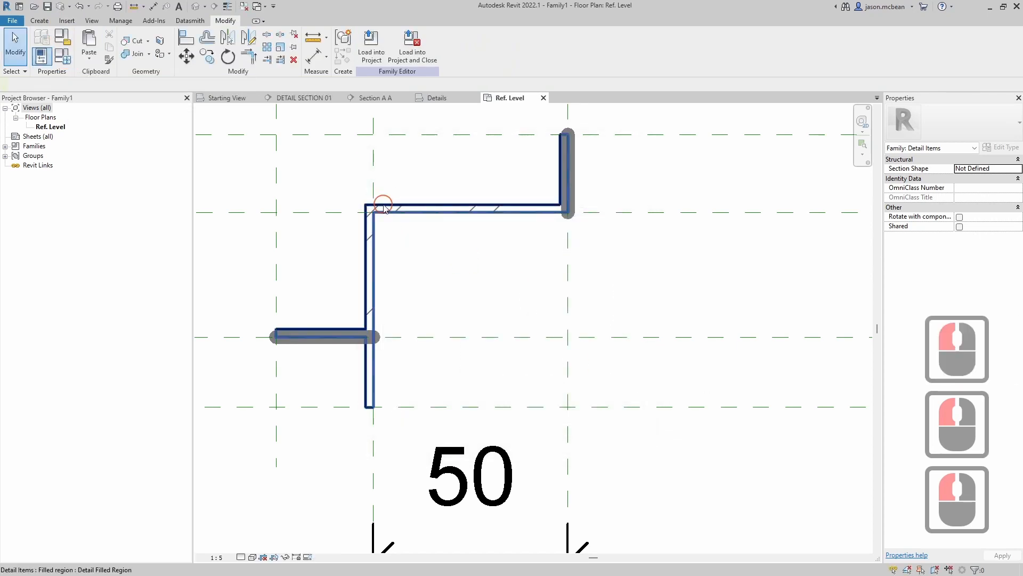
- Associate the Steel filled region's Visible property with the Scale_S family parameter
left_click(384, 207)
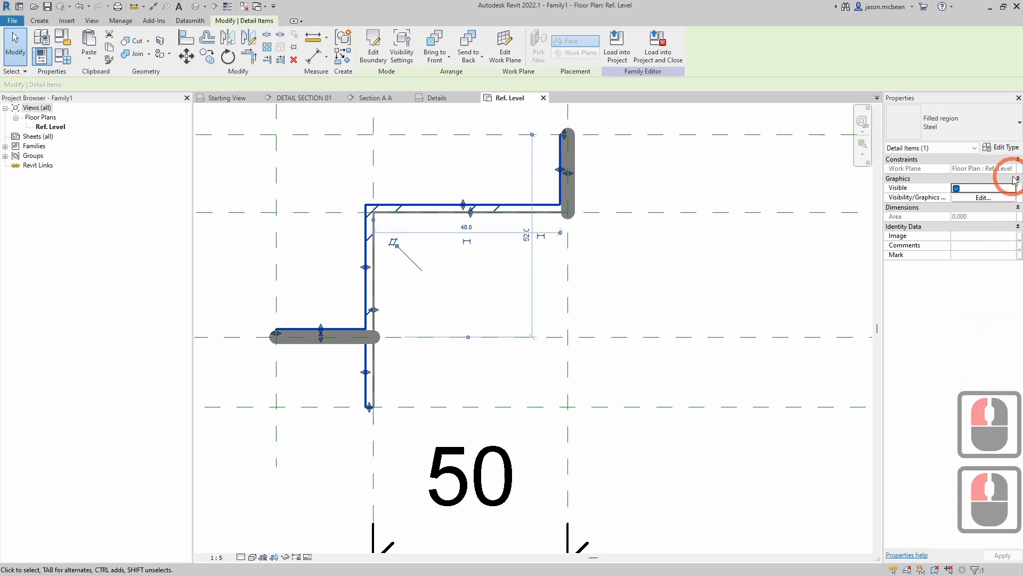
left_click(1019, 190)
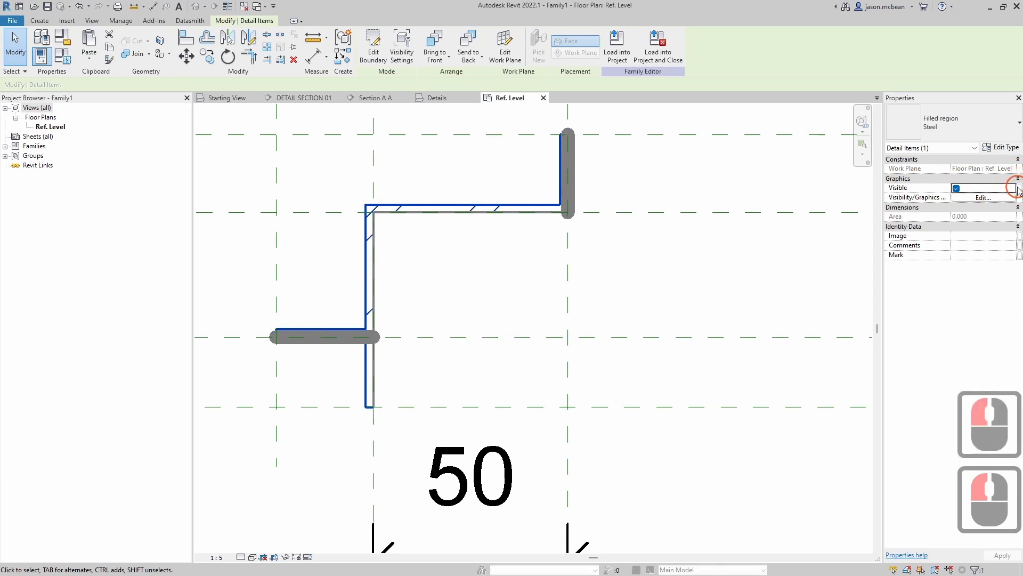
left_click(487, 236)
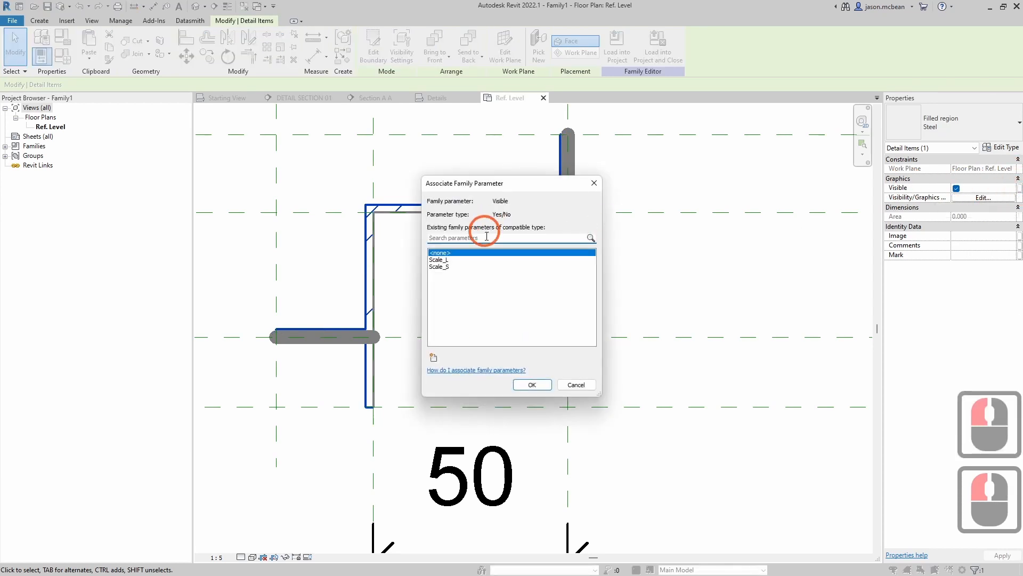
left_click(449, 266)
left_click(532, 384)
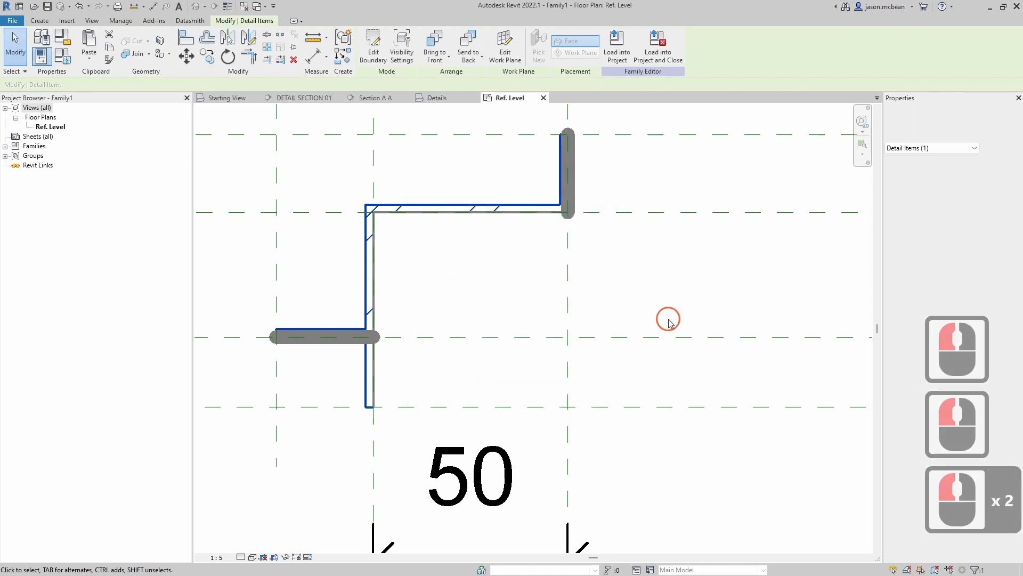
left_click(665, 265)
- Switch the current family type to Trim_ND
left_click(121, 122)
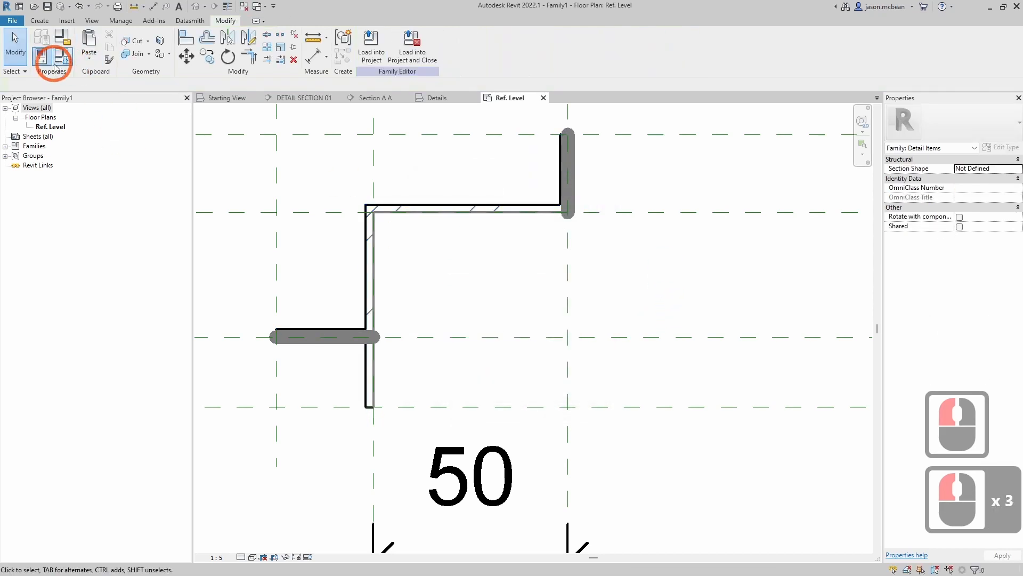
left_click(495, 283)
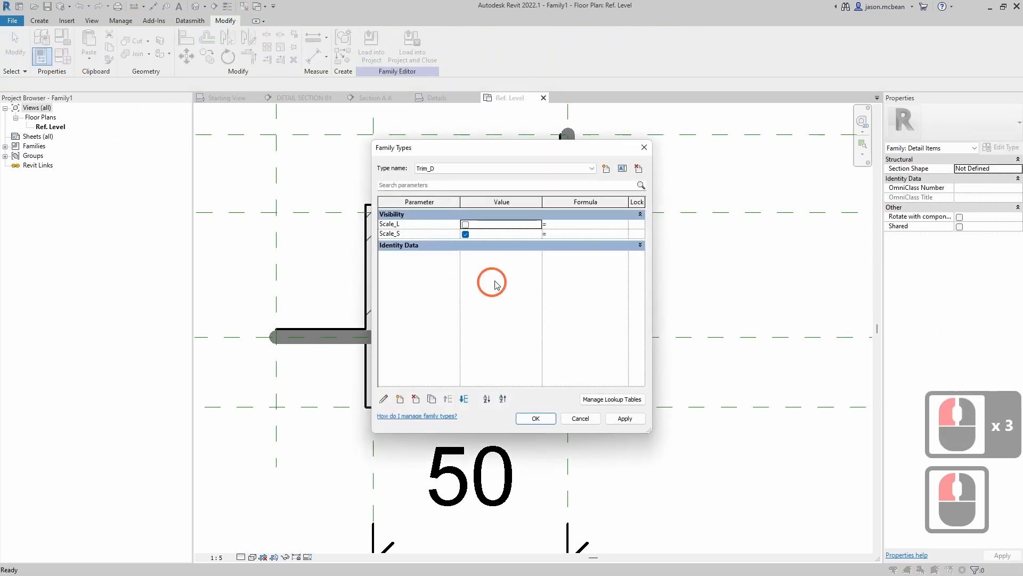
left_click(460, 168)
left_click(427, 182)
left_click(516, 390)
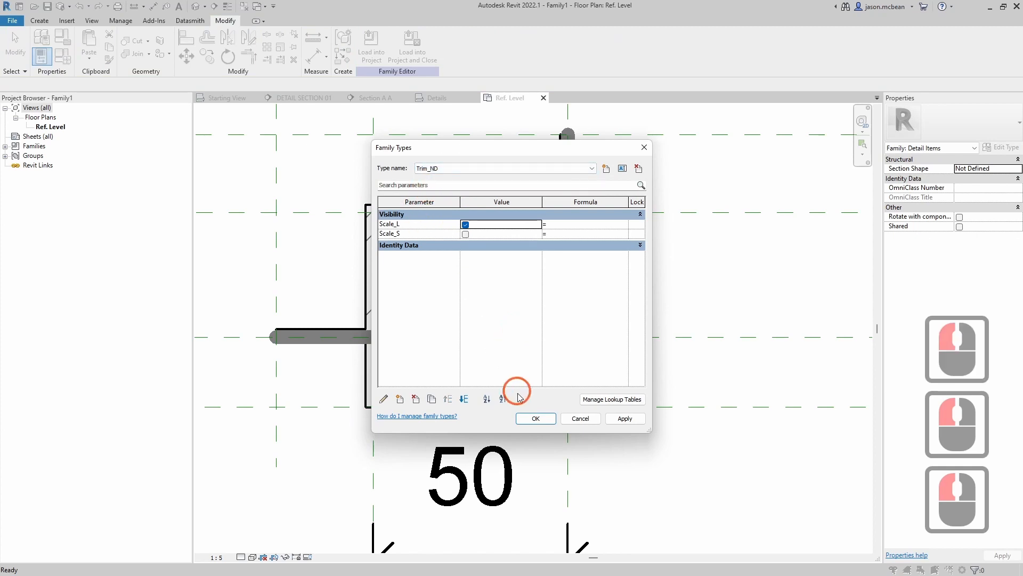
left_click(535, 418)
- Examine the filled region and the dimensions around the trim profile with the Trim_ND type active
scroll(644, 257, "down", 4)
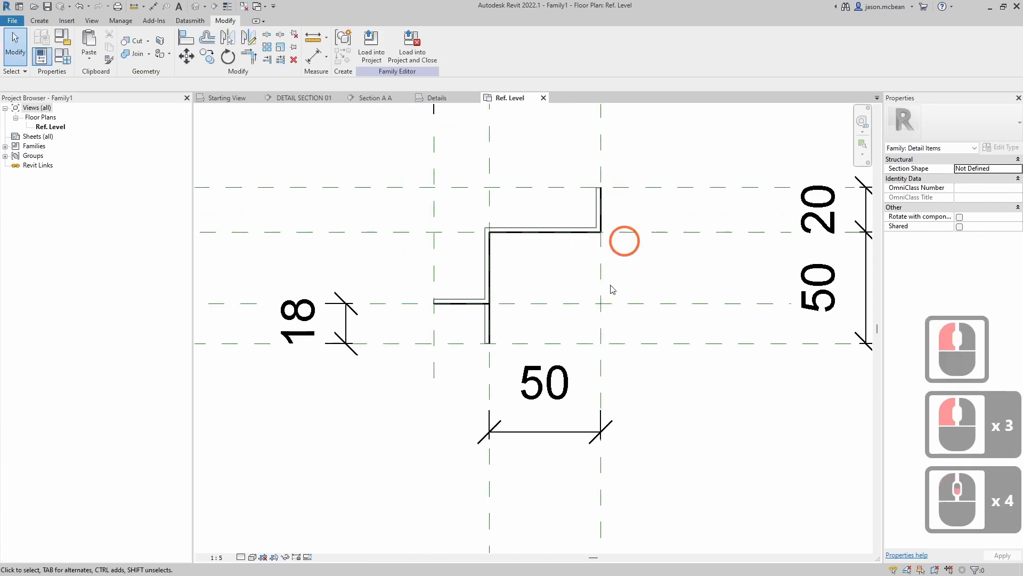
scroll(535, 238, "up", 4)
left_click(464, 219)
left_click(548, 295)
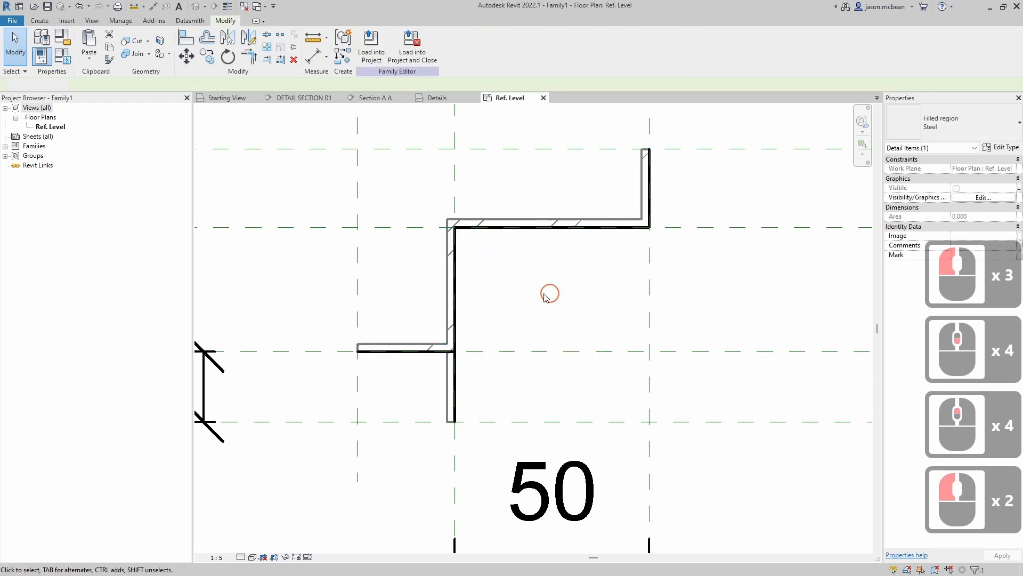
scroll(608, 288, "down", 5)
key("Escape")
key("Escape")
middle_click_drag(640, 407, 577, 342)
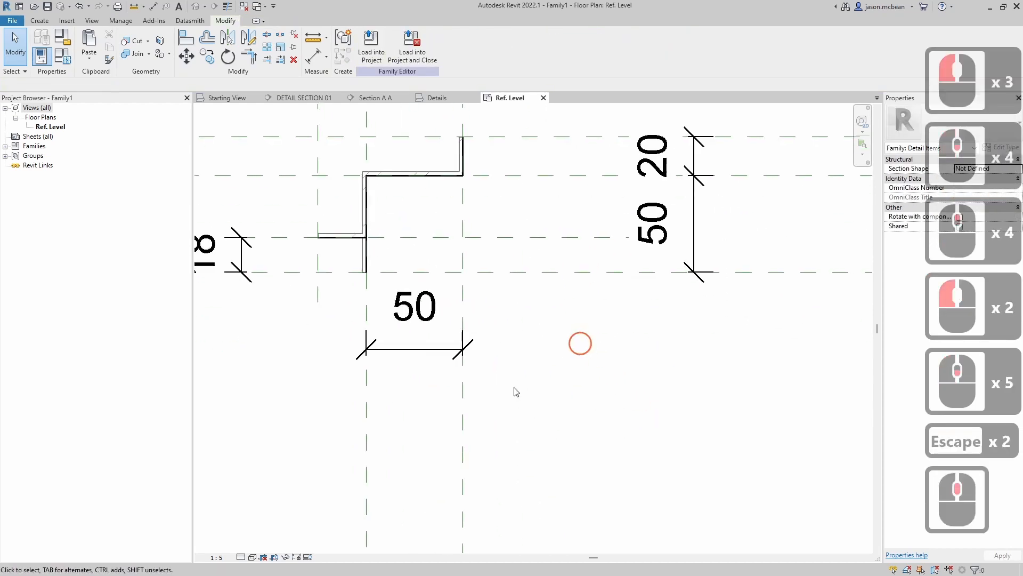
scroll(359, 335, "down", 2)
middle_click_drag(359, 336, 427, 453)
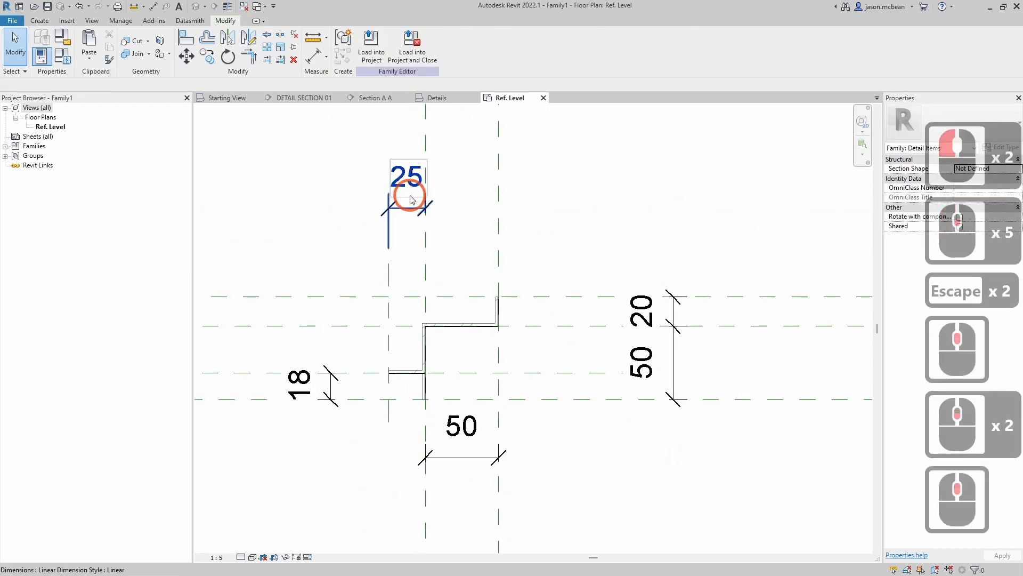
left_click(413, 227)
key("Escape")
middle_click_drag(443, 488, 432, 403)
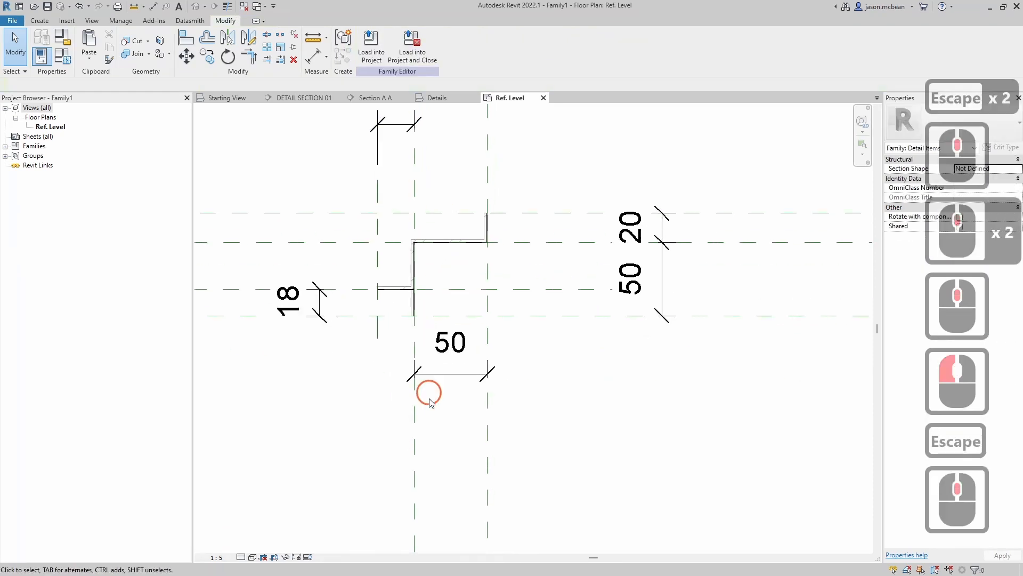
- Try to move the long leg's vertical reference plane sideways to test the profile constraints
left_click(418, 437)
mouse_move(414, 415)
left_mouse_down()
mouse_move(447, 421)
mouse_move(427, 418)
left_mouse_up()
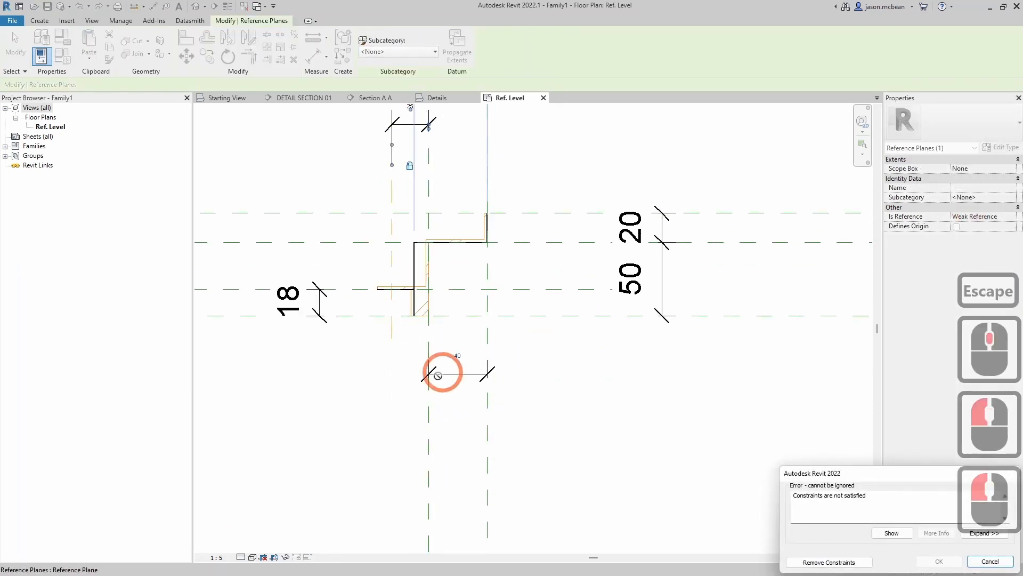
key("Escape")
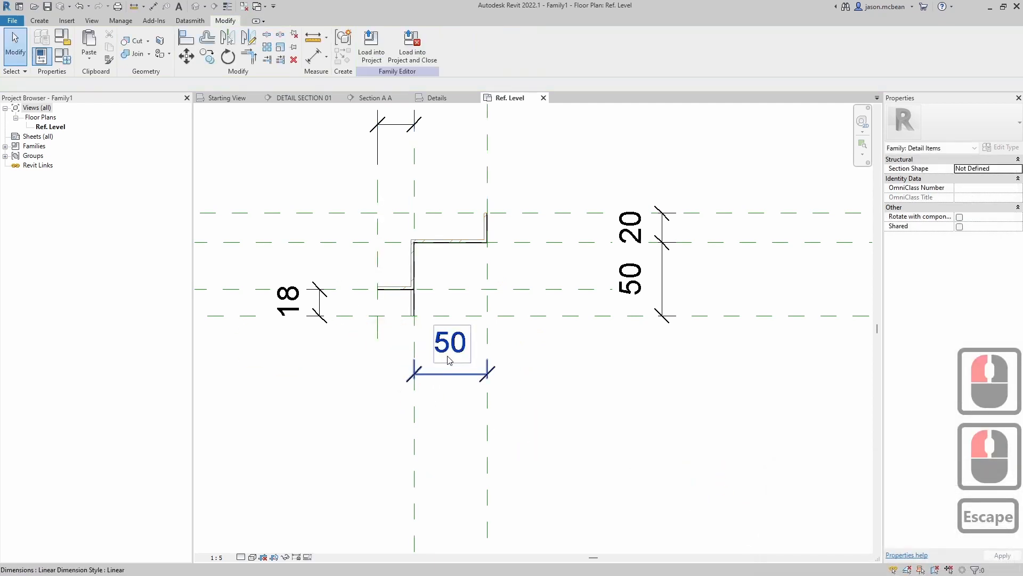
- Open the boundary sketch of the Steel filled region for editing at the lower vertical leg
scroll(446, 310, "up", 4)
left_click(385, 307)
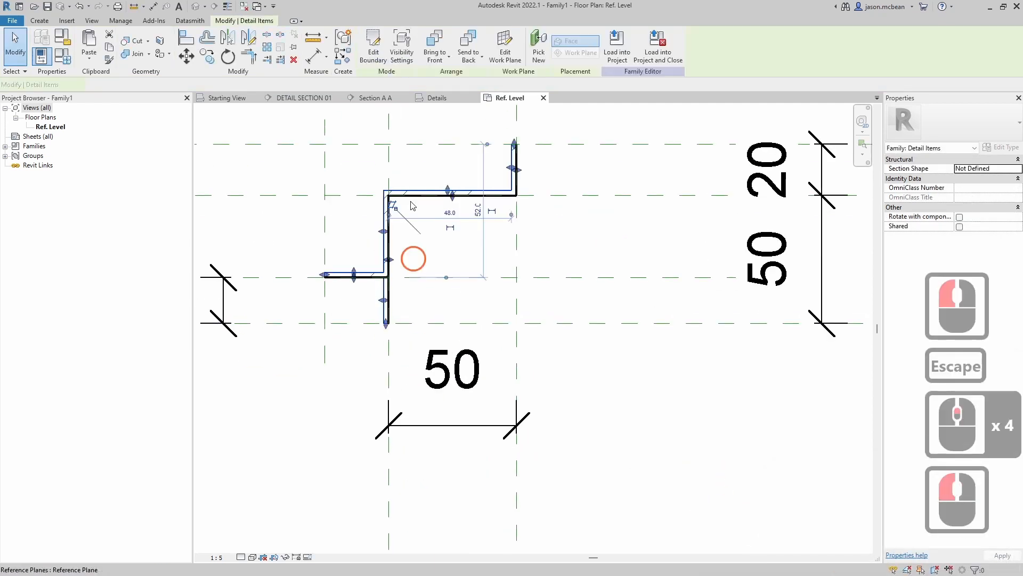
left_click(379, 57)
scroll(385, 308, "up", 5)
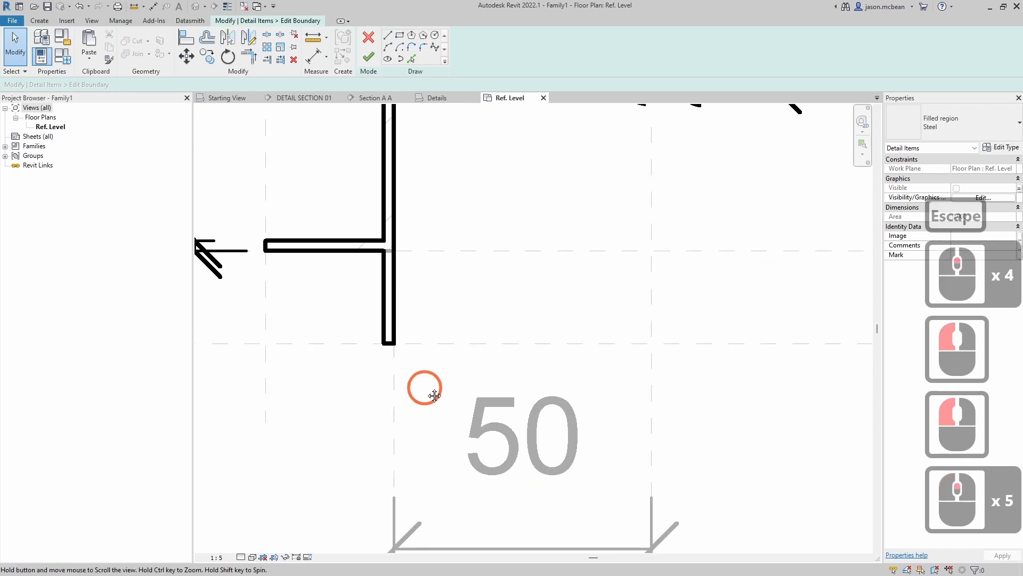
middle_click_drag(422, 389, 443, 304)
- Dimension the lower vertical leg's thickness below the flange and lock the dimension
key("d")
key("i")
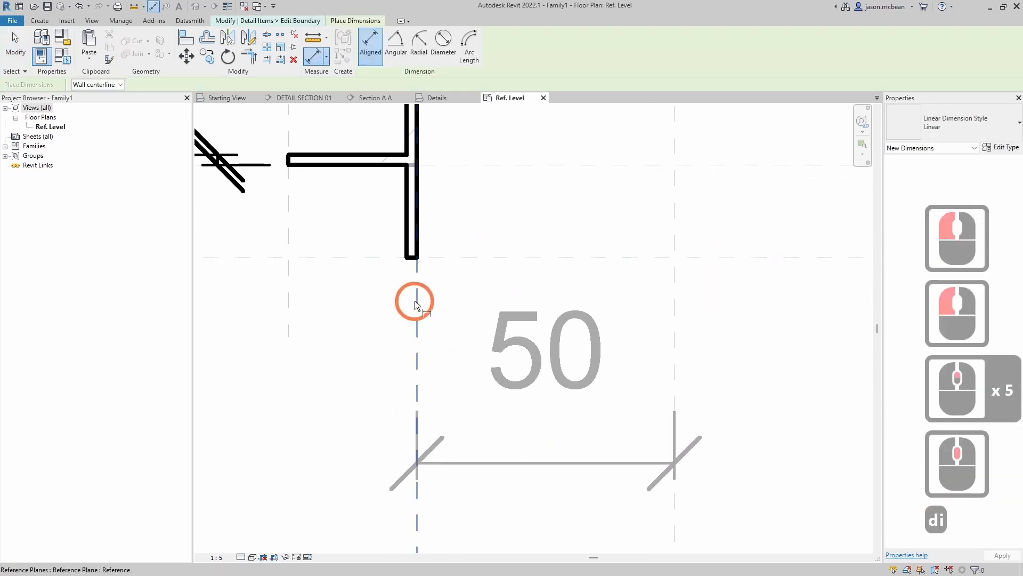
left_click(408, 230)
left_click(416, 234)
left_click(416, 369)
scroll(421, 389, "down", 5)
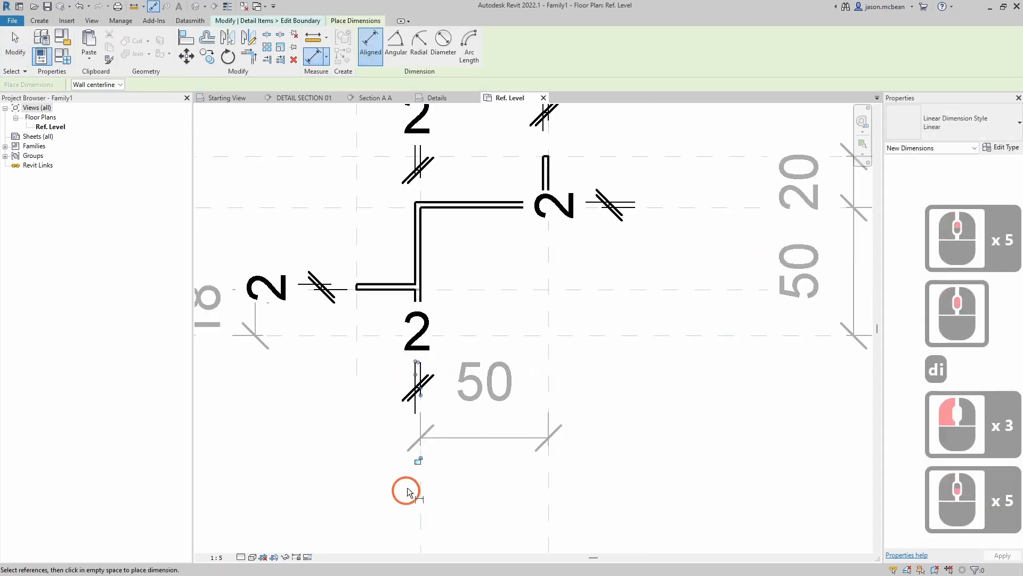
left_click(427, 467)
key("Escape")
key("Escape")
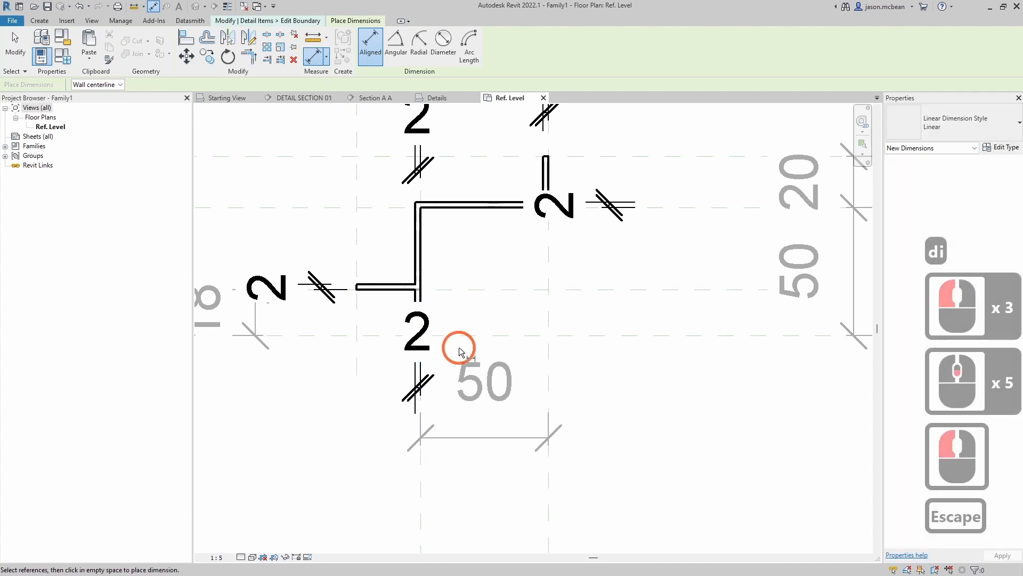
- Finish the filled region's boundary edit and shift the long leg's vertical reference plane inward to a 35 mm spacing, removing the unsatisfied constraints
middle_click_drag(367, 126, 348, 206)
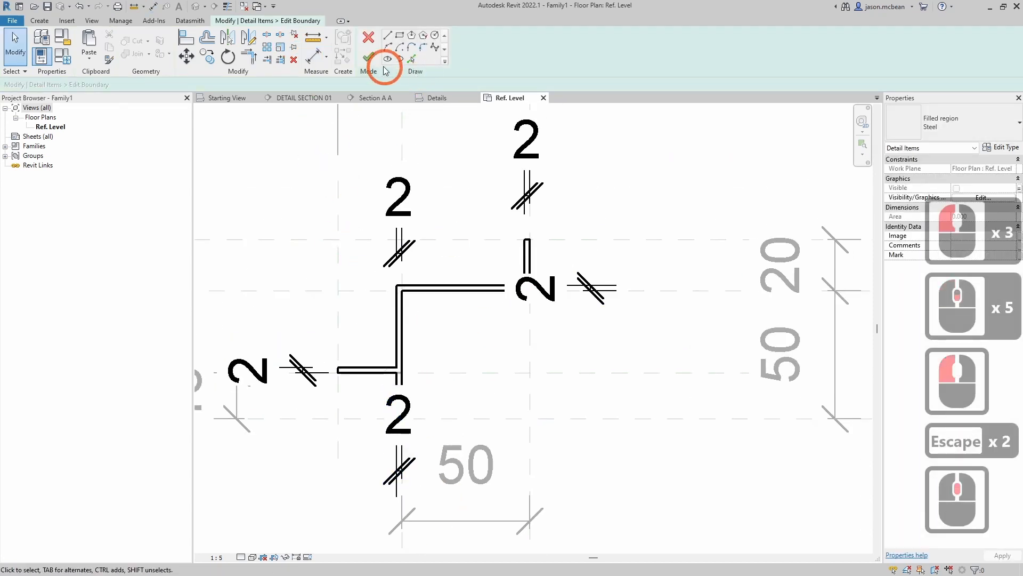
left_click(368, 58)
middle_click_drag(465, 573, 468, 427)
left_click(401, 303)
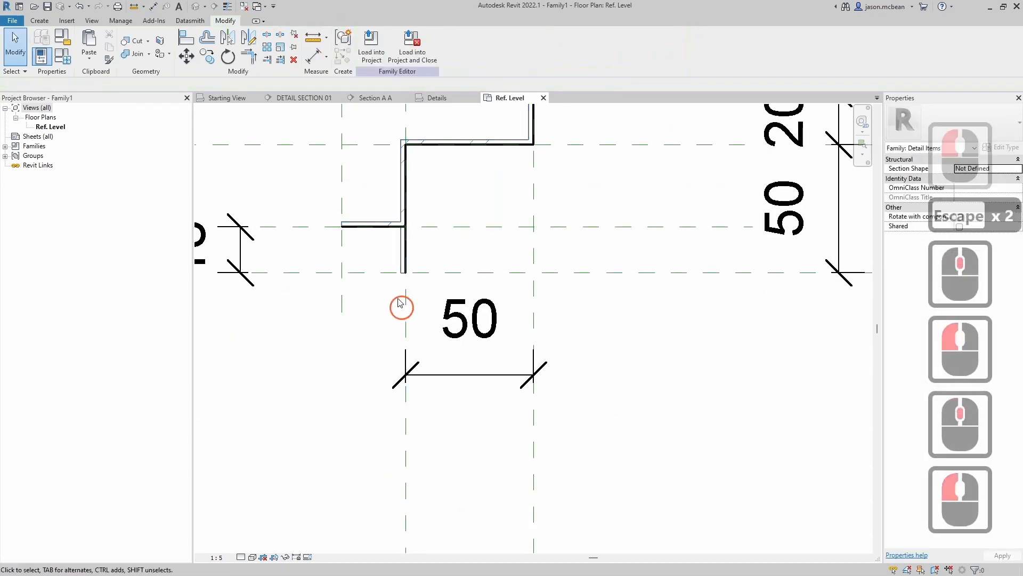
left_click(402, 301)
left_click_drag(404, 297, 445, 299)
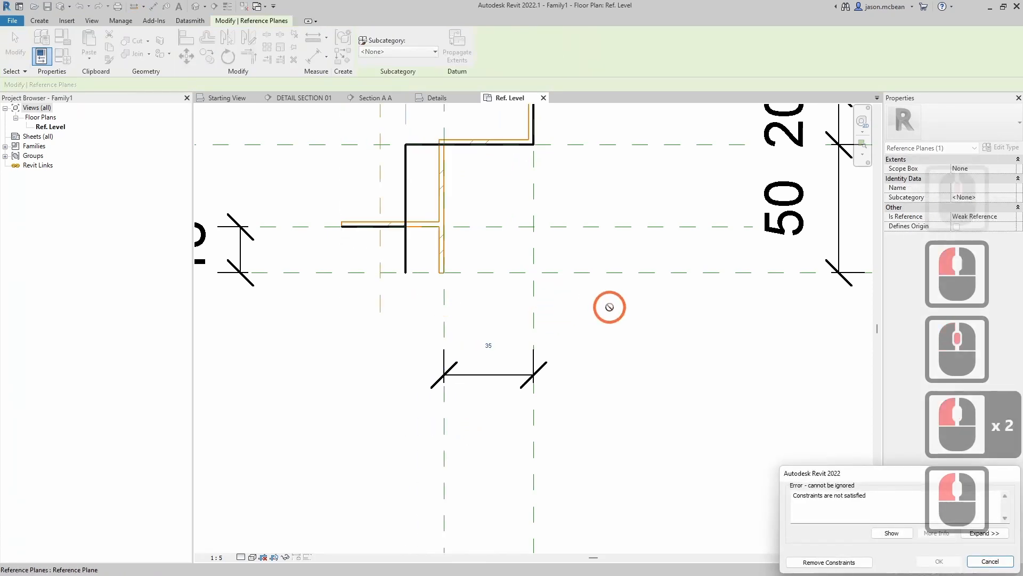
left_click(829, 562)
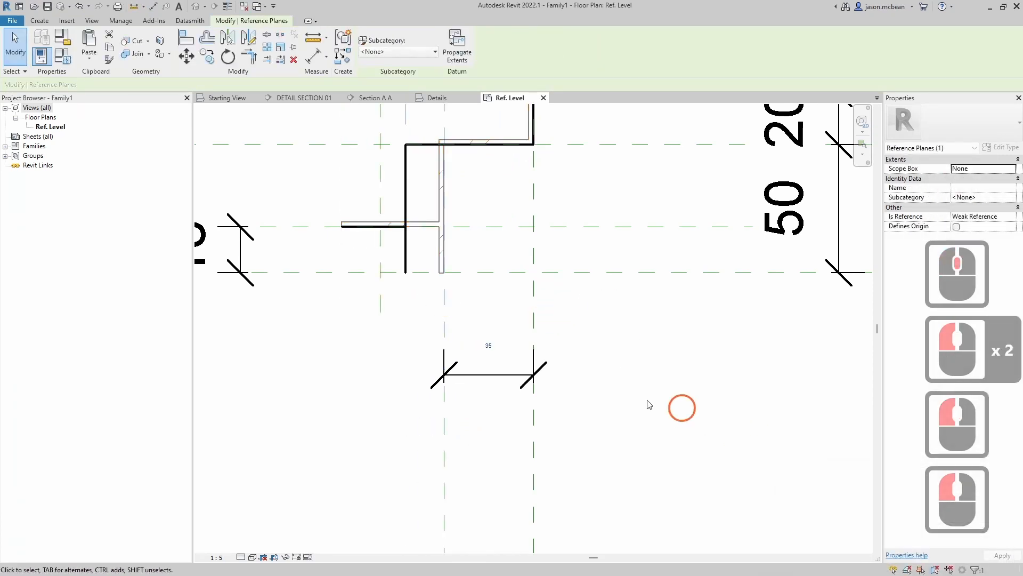
- Align the horizontal flange's free end in the Steel filled region's boundary to its vertical reference plane, lock it, and finish the boundary edit
scroll(674, 402, "down", 5)
middle_click_drag(666, 395, 462, 389)
scroll(375, 354, "up", 3)
scroll(400, 349, "up", 1)
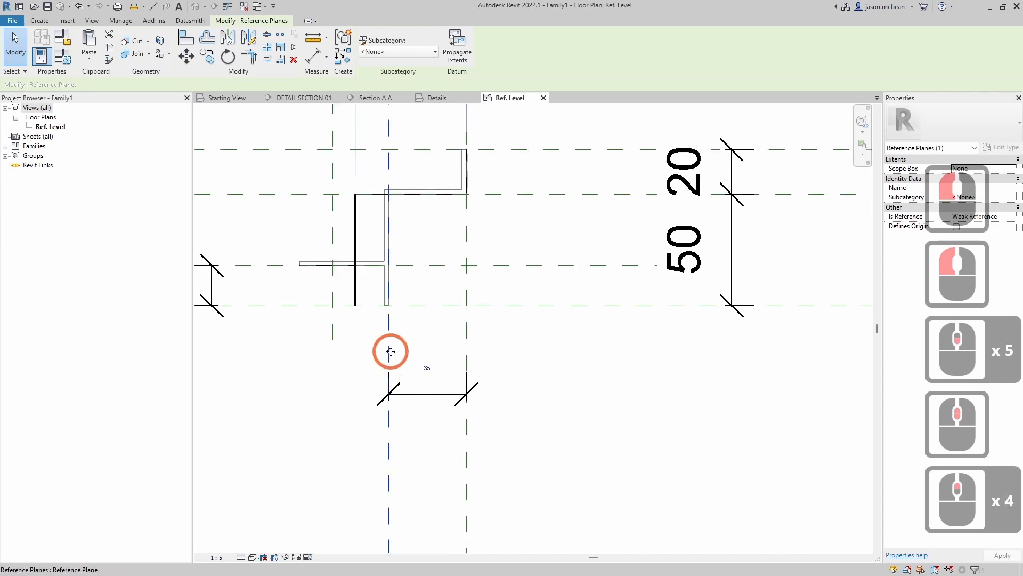
left_click(364, 267)
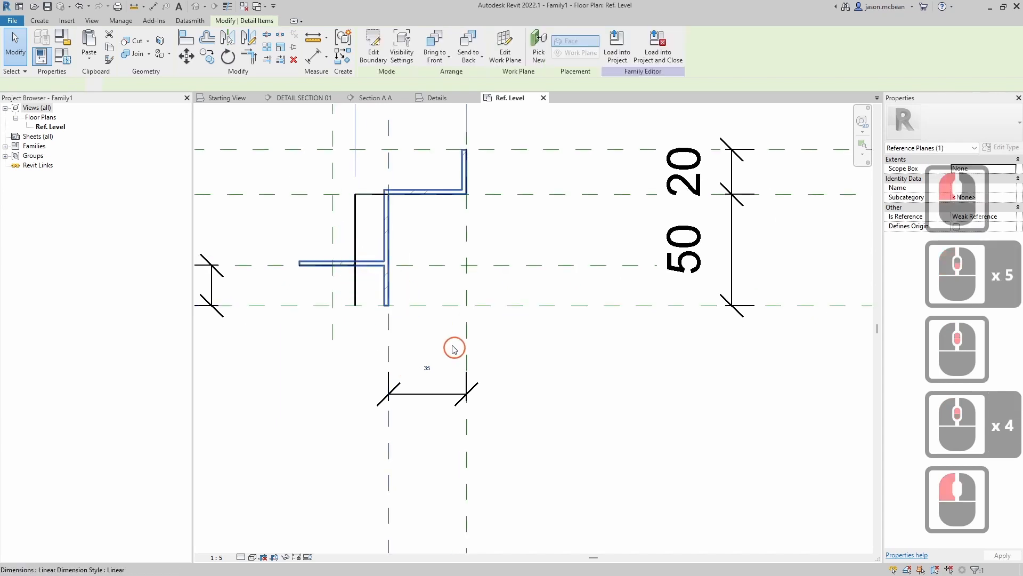
left_click(373, 48)
scroll(352, 272, "up", 3)
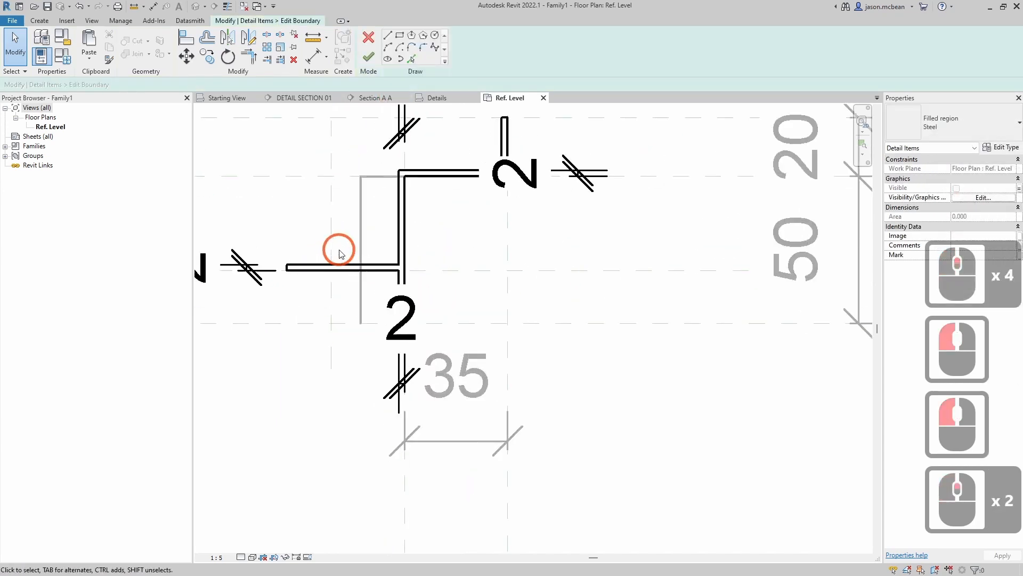
key("a")
key("l")
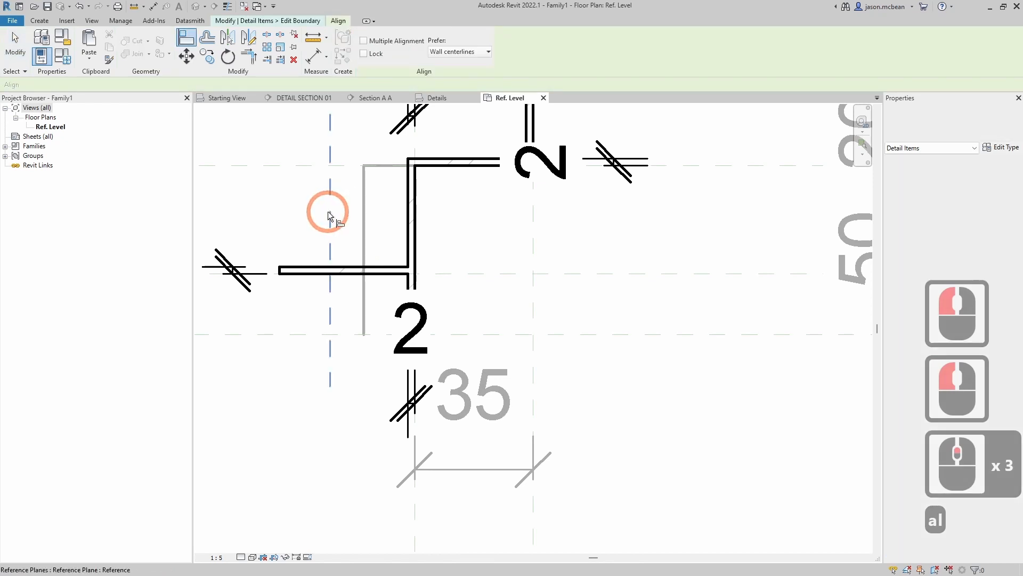
left_click(329, 212)
scroll(280, 270, "up", 5)
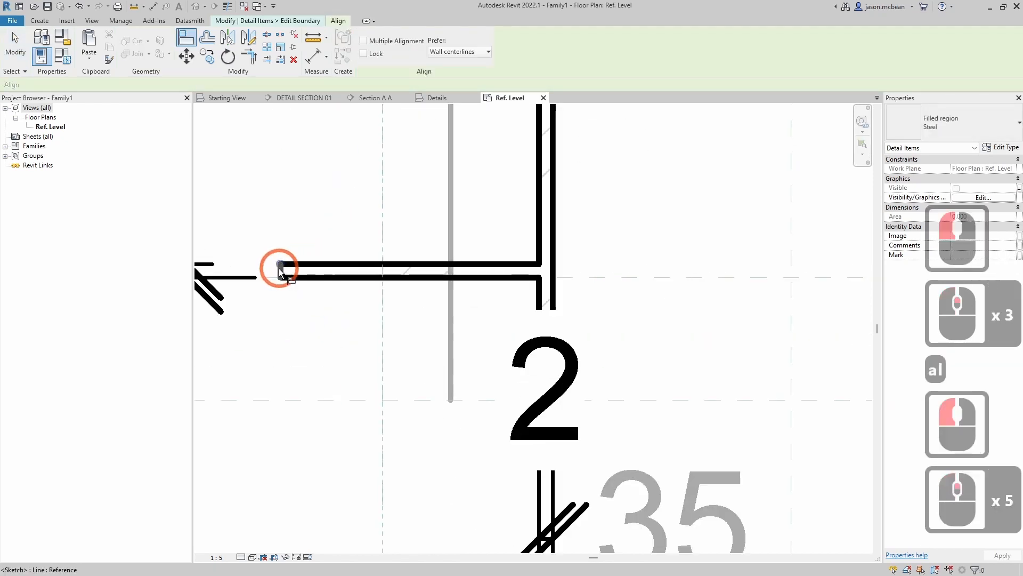
scroll(280, 269, "up", 6)
left_click(280, 270)
scroll(349, 226, "down", 6)
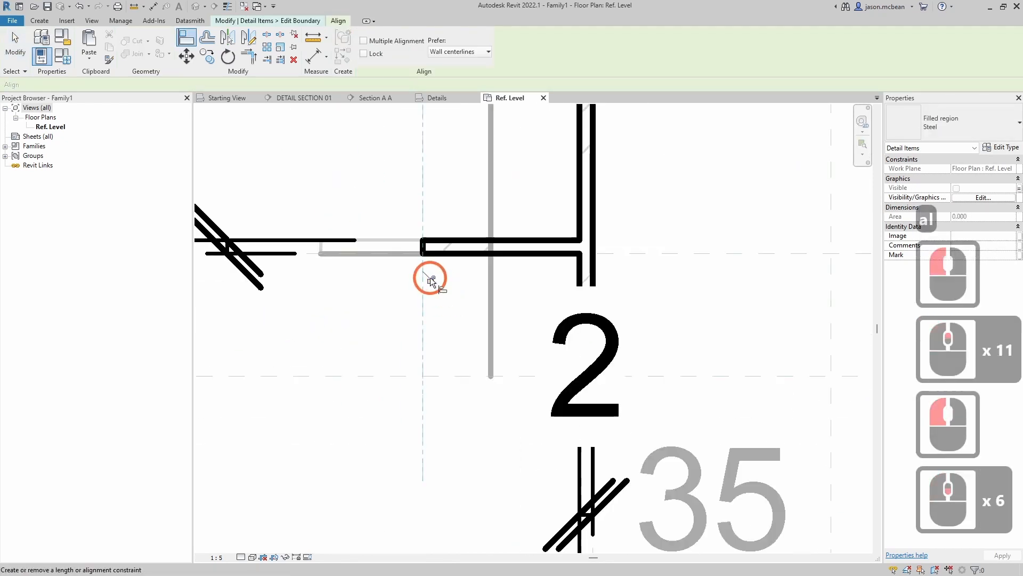
left_click(429, 279)
scroll(405, 320, "down", 6)
key("Escape")
scroll(526, 266, "down", 4)
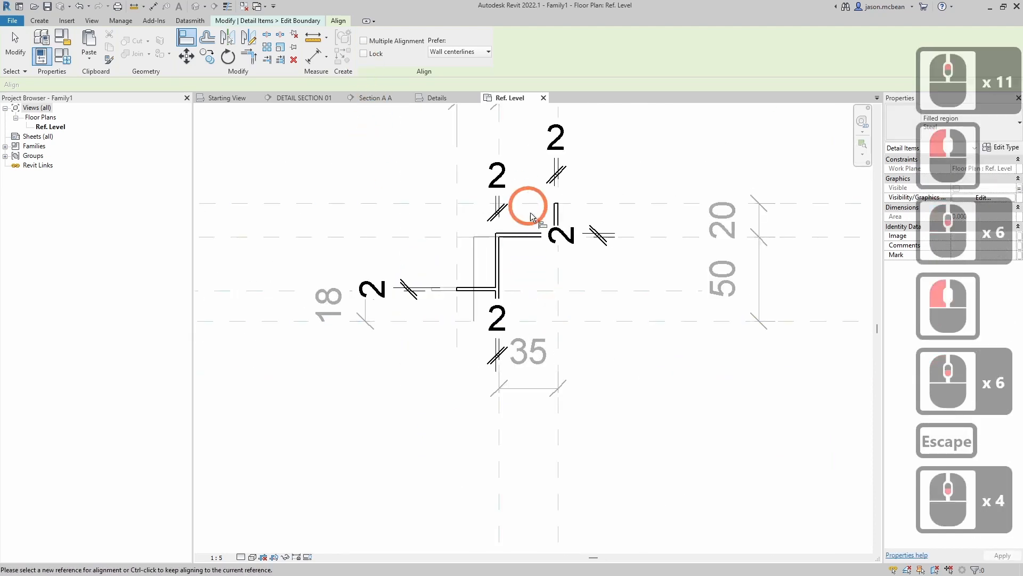
key("Escape")
middle_click(597, 260)
scroll(584, 262, "down", 3)
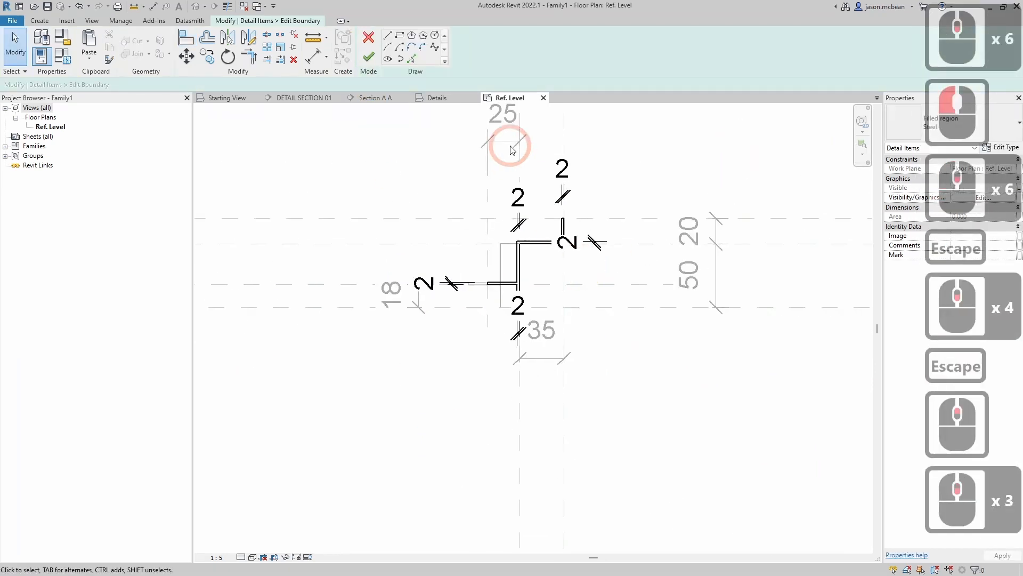
left_click(369, 57)
left_click(642, 479)
- Test the profile constraints by moving the long leg's vertical reference plane outward to a 70 mm spacing
scroll(530, 352, "up", 9)
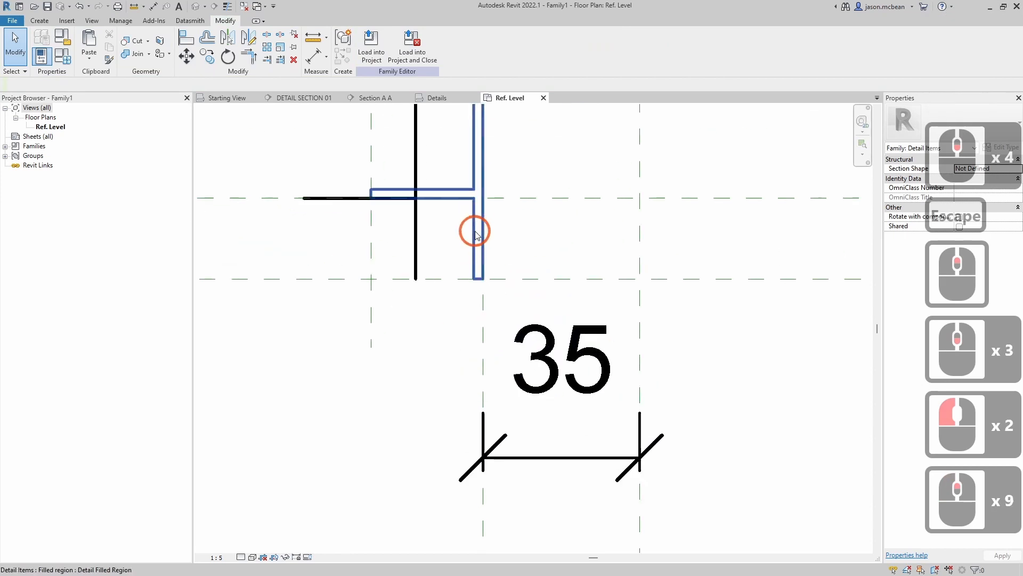
scroll(434, 302, "down", 5)
scroll(463, 424, "down", 5)
scroll(463, 420, "up", 5)
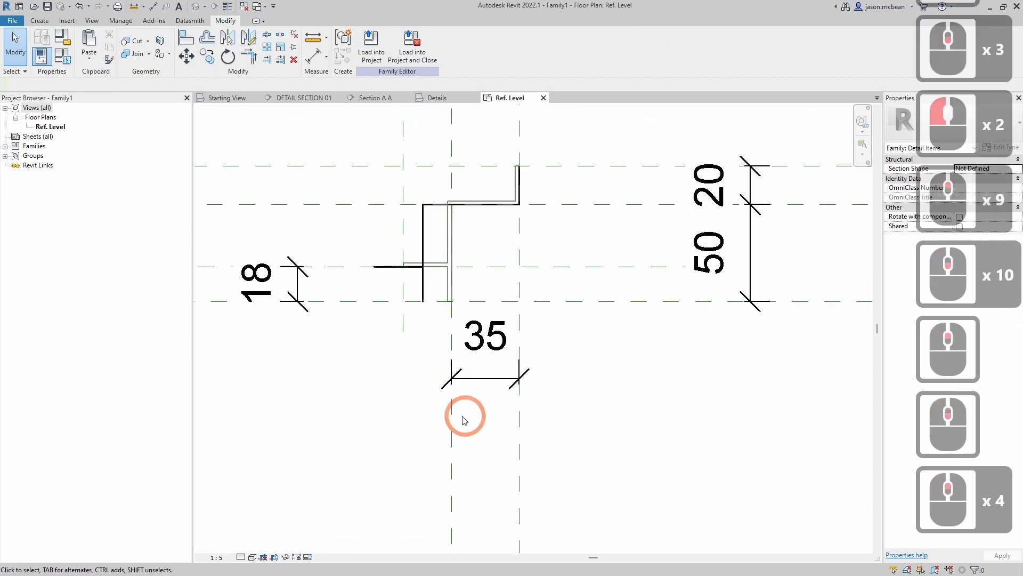
left_click(450, 426)
left_click_drag(450, 426, 383, 421)
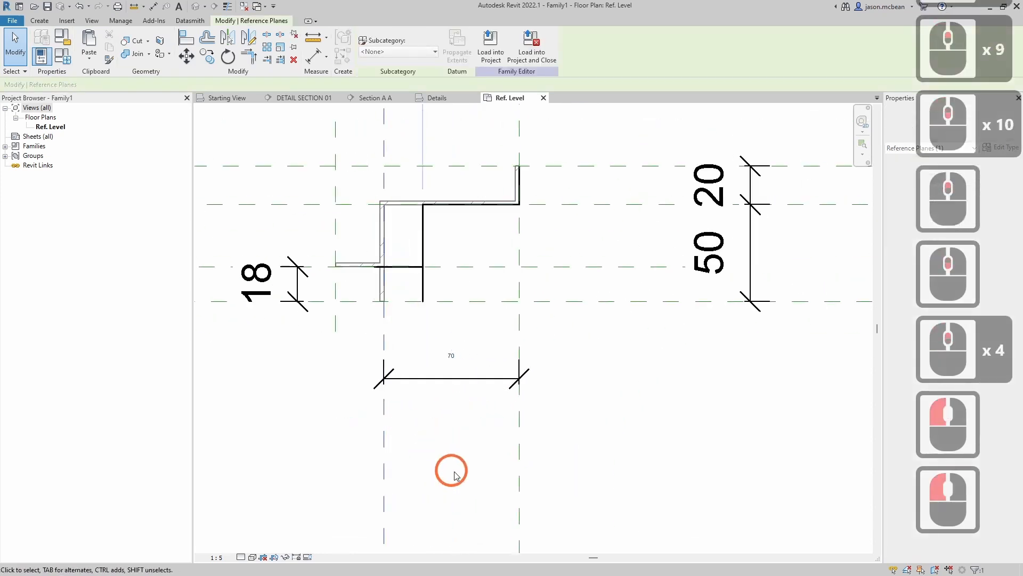
scroll(414, 438, "down", 4)
scroll(414, 439, "up", 4)
key("Escape")
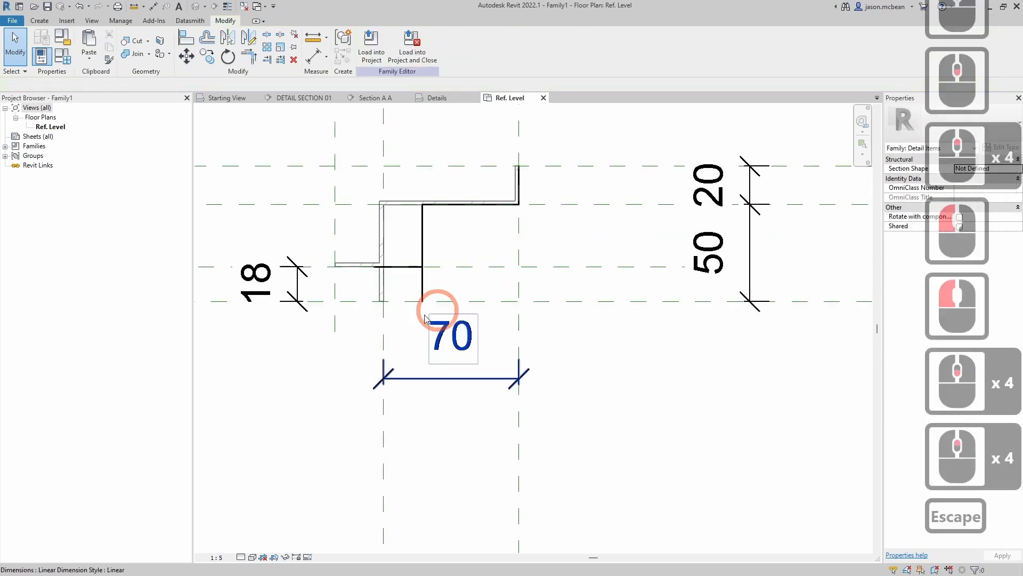
- Align the heavy vertical line with the long leg's vertical reference plane and lock the alignment
middle_click_drag(400, 423, 423, 430)
key("a")
key("l")
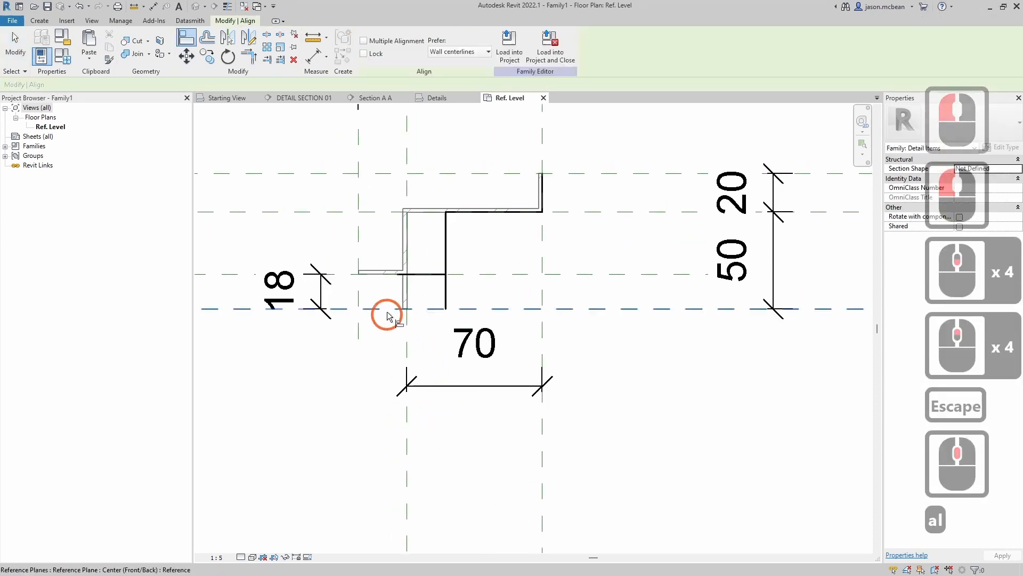
left_click(403, 339)
left_click(446, 292)
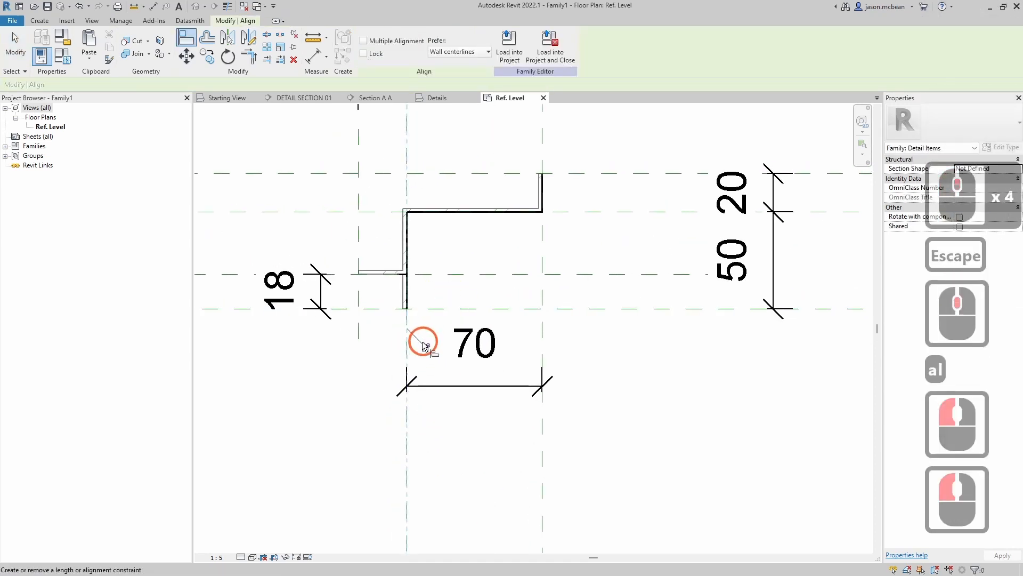
- Align the free end of the heavy flange line with the flange's outer vertical reference plane and lock the alignment
left_click(359, 275)
scroll(397, 284, "up", 5)
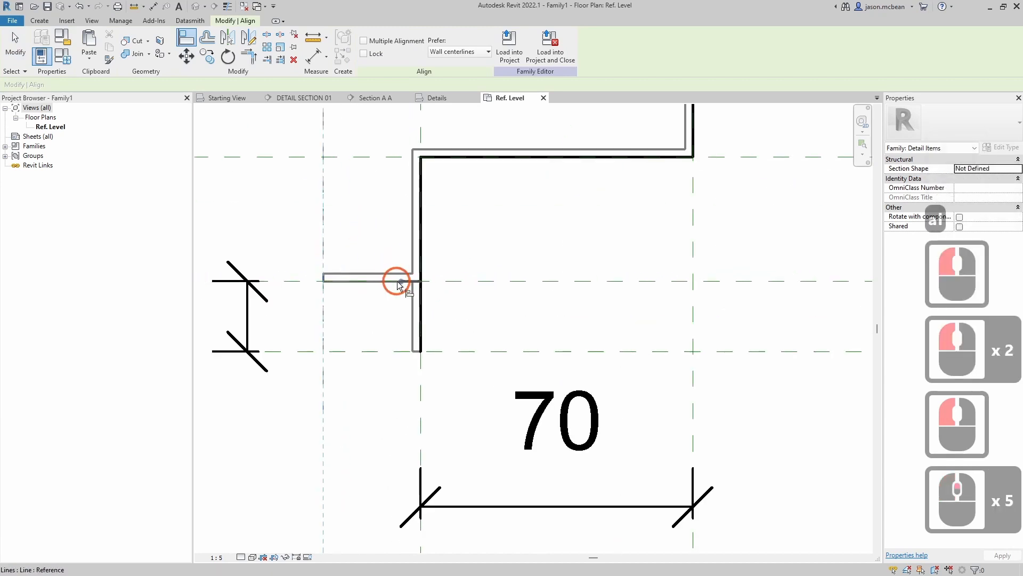
left_click(399, 282)
left_click(304, 238)
scroll(344, 227, "down", 5)
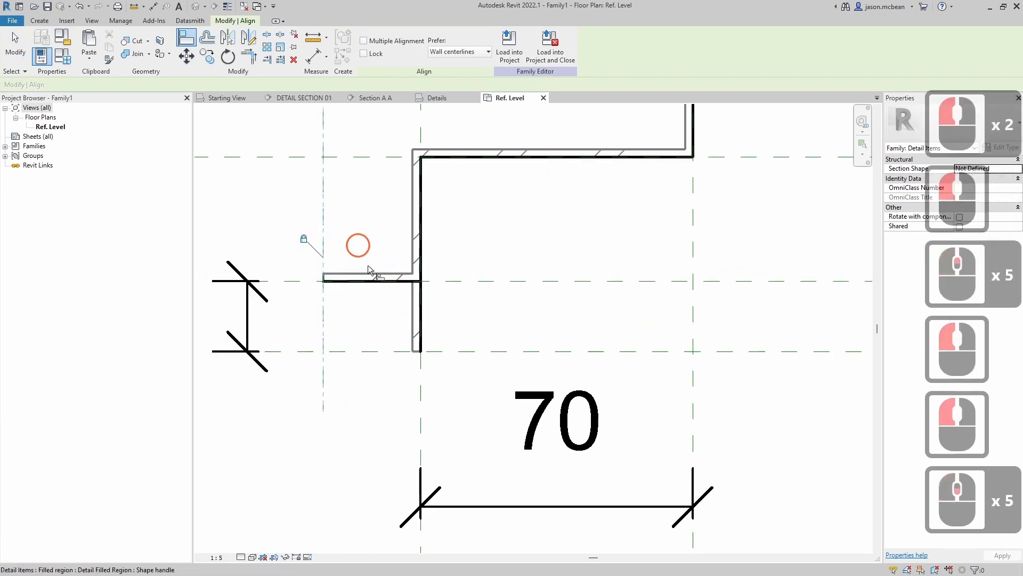
key("Escape")
key("Escape")
- Test the locked lines by moving the long leg's vertical reference plane inward to a 55 mm spacing
left_click(381, 429)
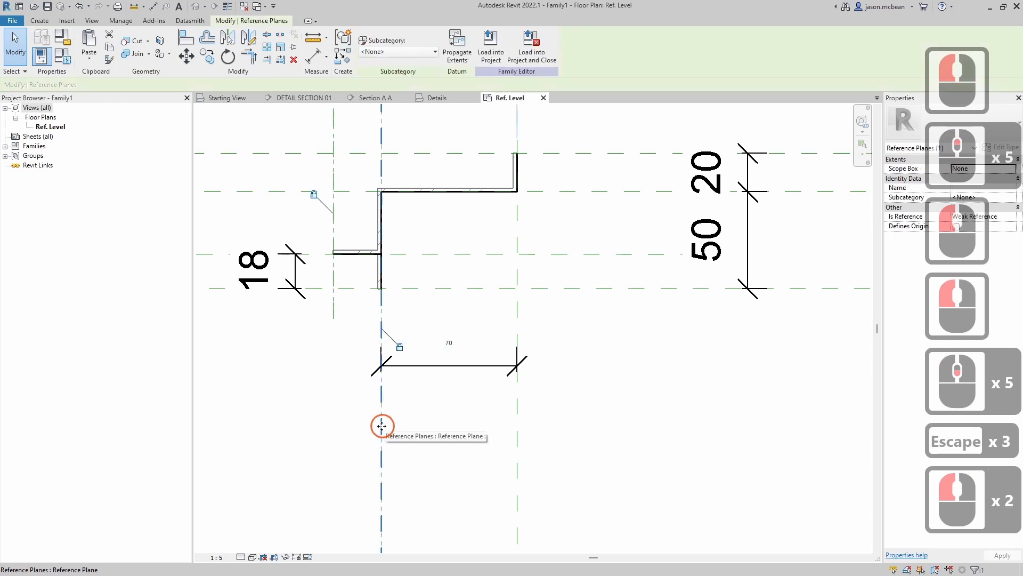
left_click_drag(381, 429, 408, 433)
scroll(413, 432, "down", 5)
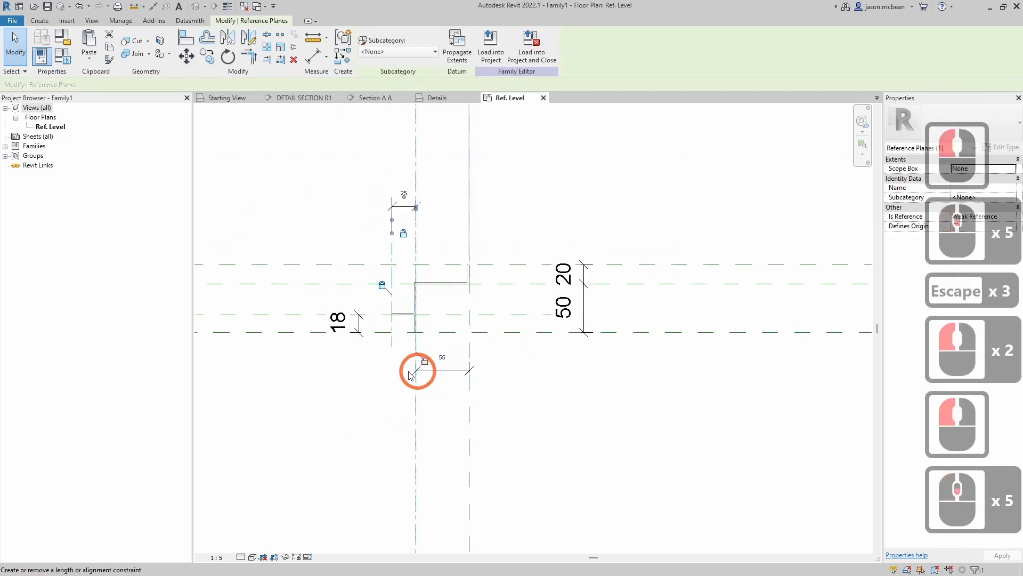
scroll(424, 426, "up", 5)
key("Escape")
- Label the horizontal dimension below the profile with a new family type parameter named ShadowGap
left_click(477, 372)
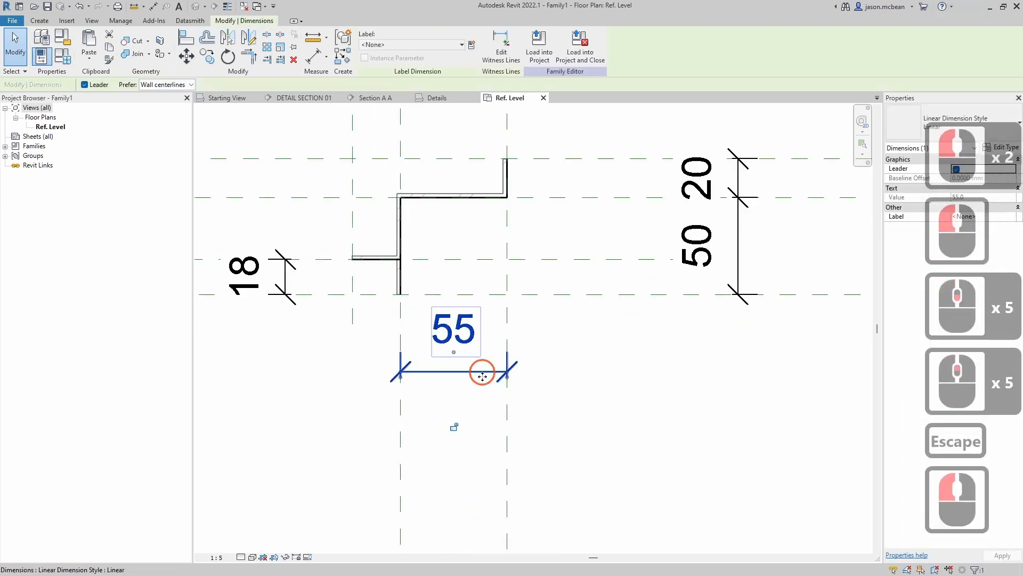
left_click(472, 46)
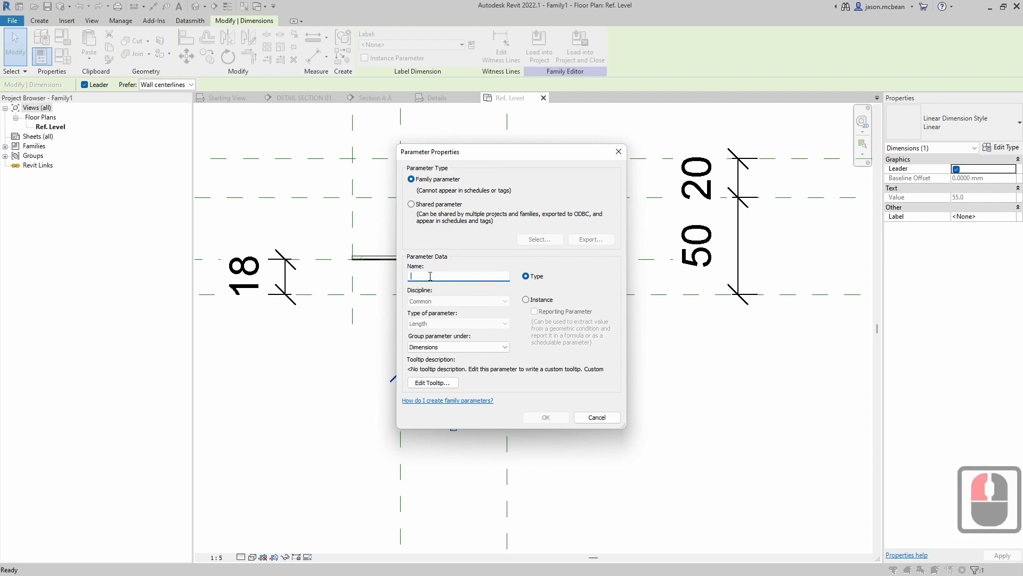
type("Shadow")
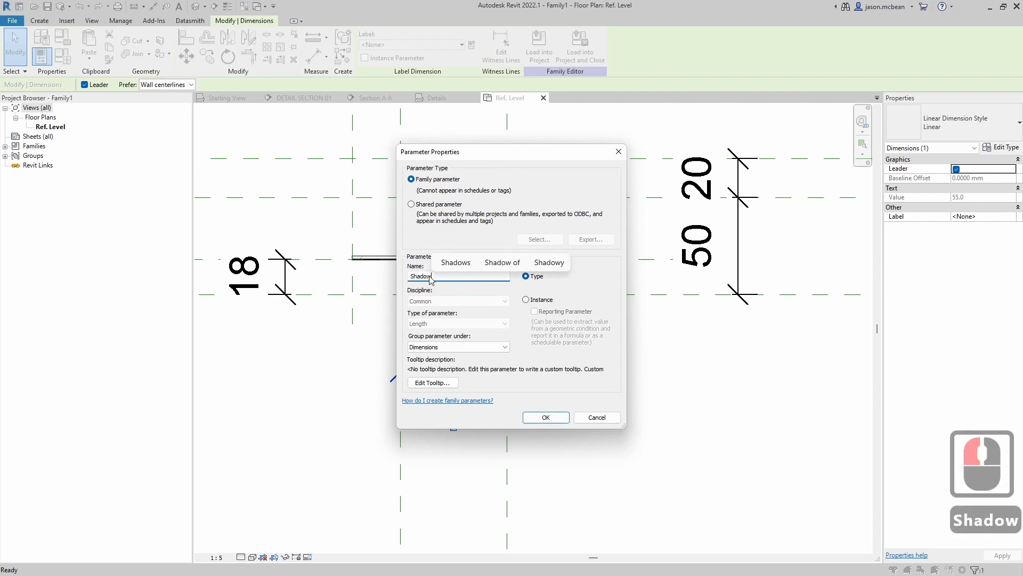
type("Gap")
key("Return")
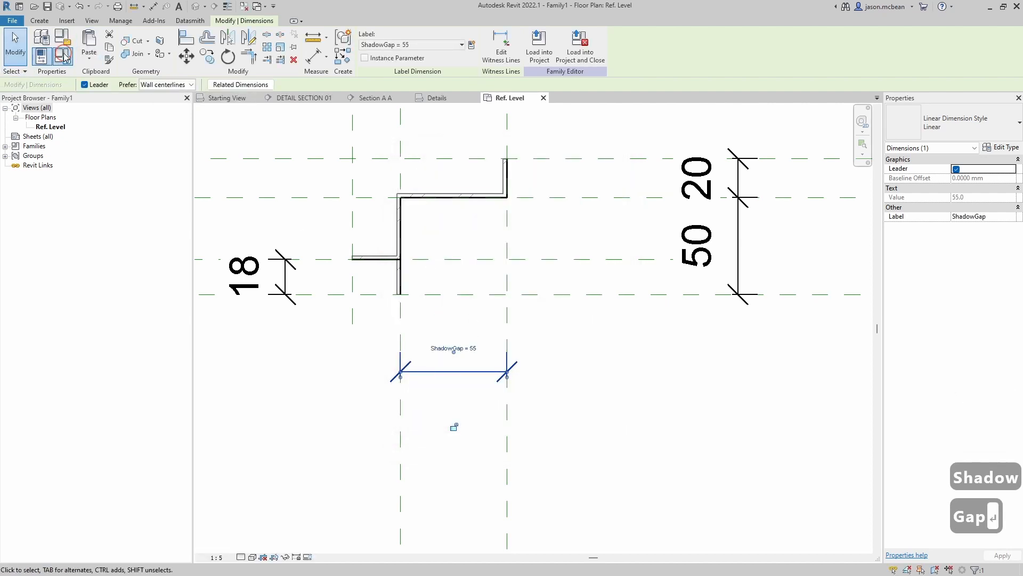
- Set ShadowGap to 50 for the Trim_ND family type and apply it
left_click(64, 56)
double_click(485, 225)
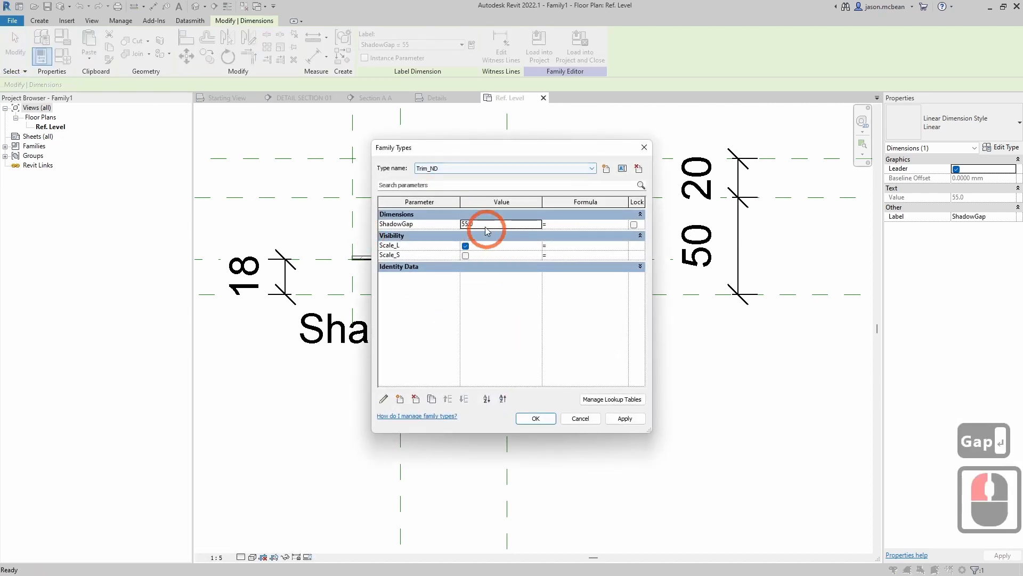
type("5")
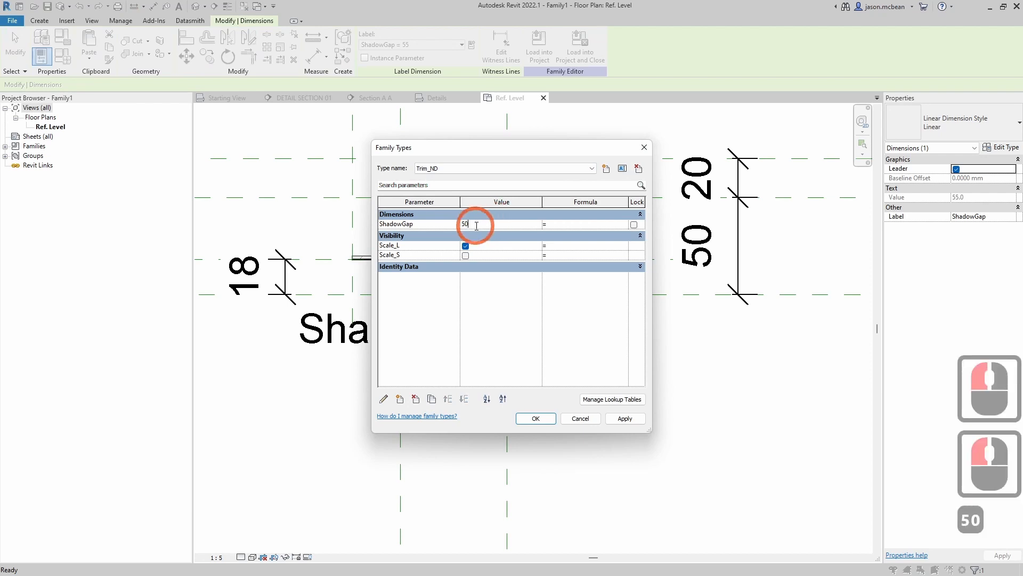
left_click(627, 418)
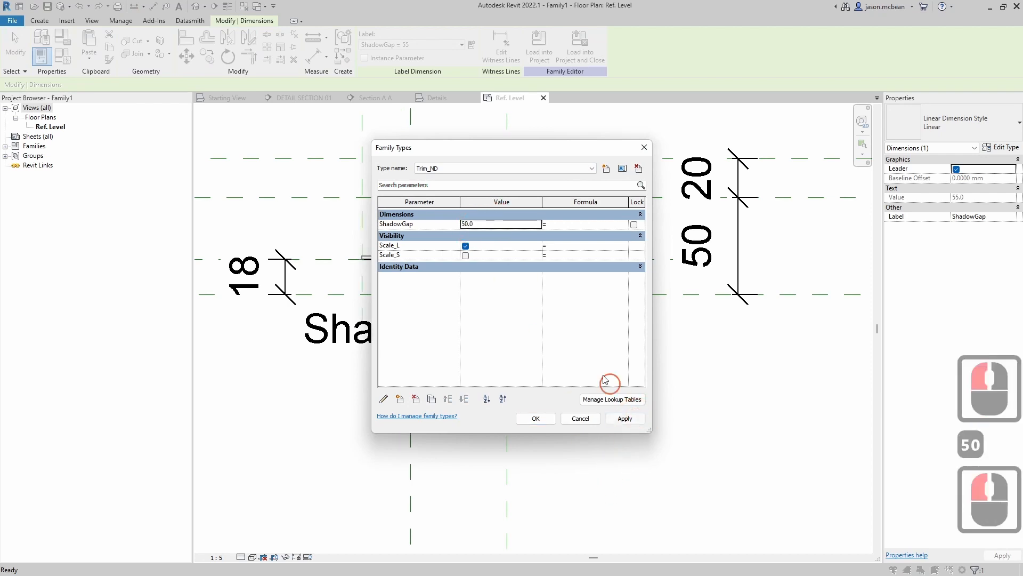
- Switch to the Trim_D family type, set its ShadowGap to 50, and accept the family type changes
left_click(468, 168)
left_click(427, 178)
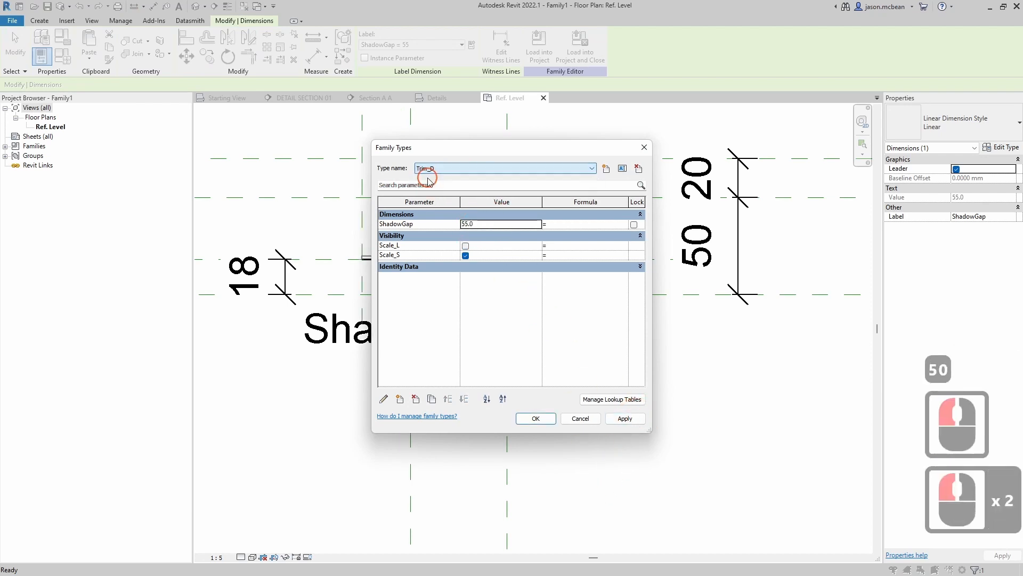
type("50")
key("Return")
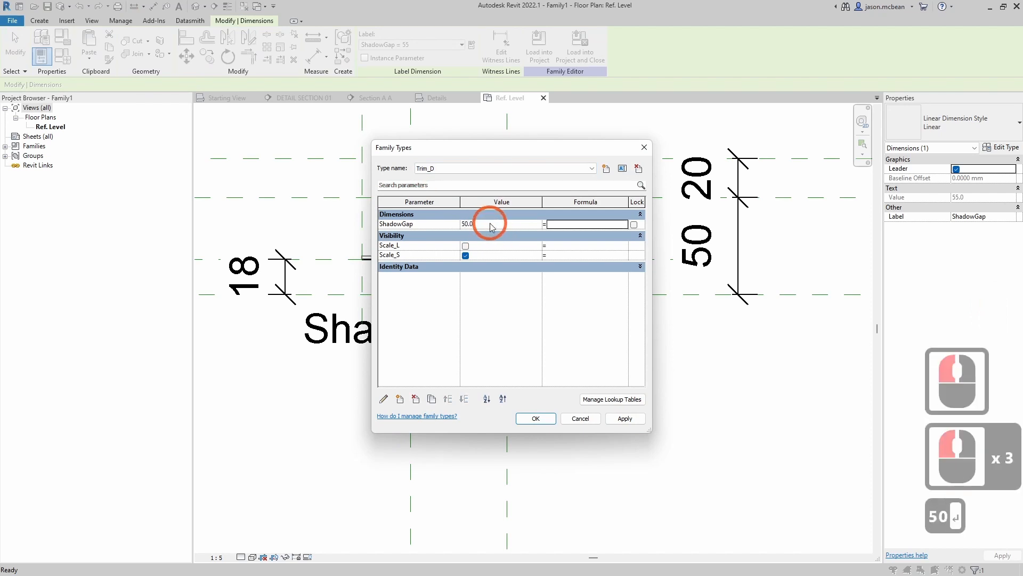
left_click(627, 419)
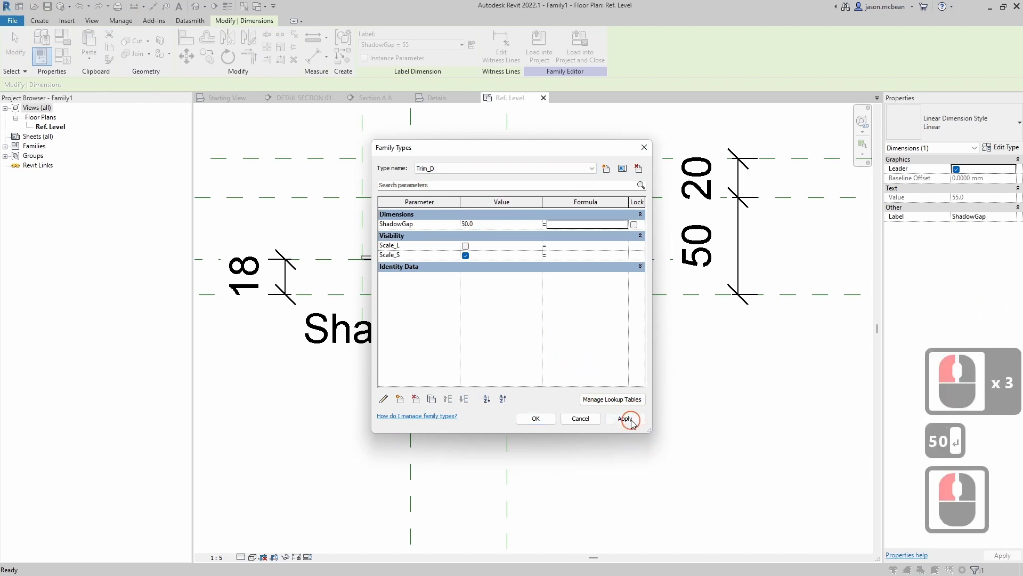
left_click(537, 418)
left_click(322, 261)
- Move the ShadowGap dimension text below its dimension line so it clears the trim profile
scroll(321, 261, "down", 4)
scroll(512, 270, "up", 3)
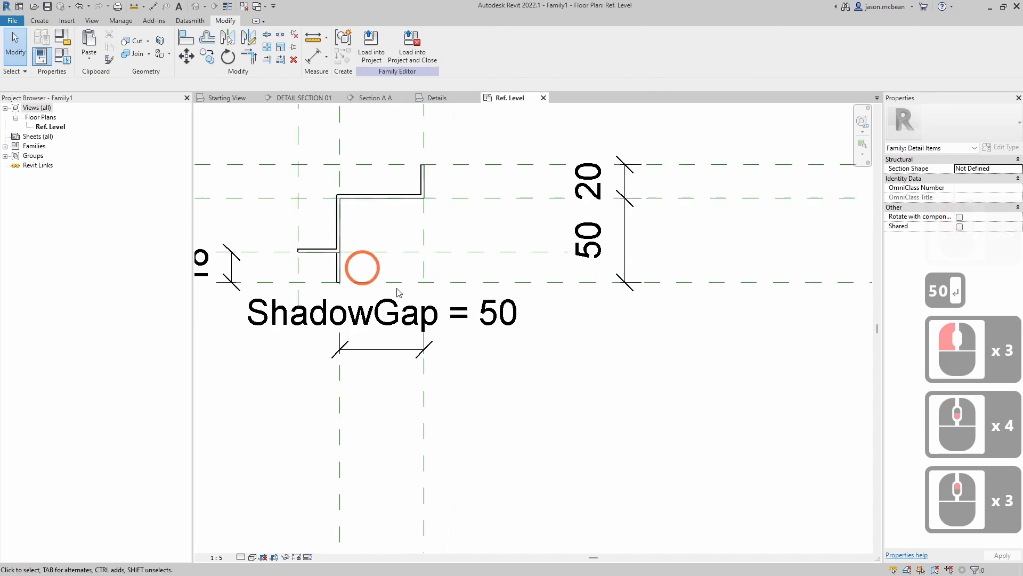
scroll(462, 269, "down", 8)
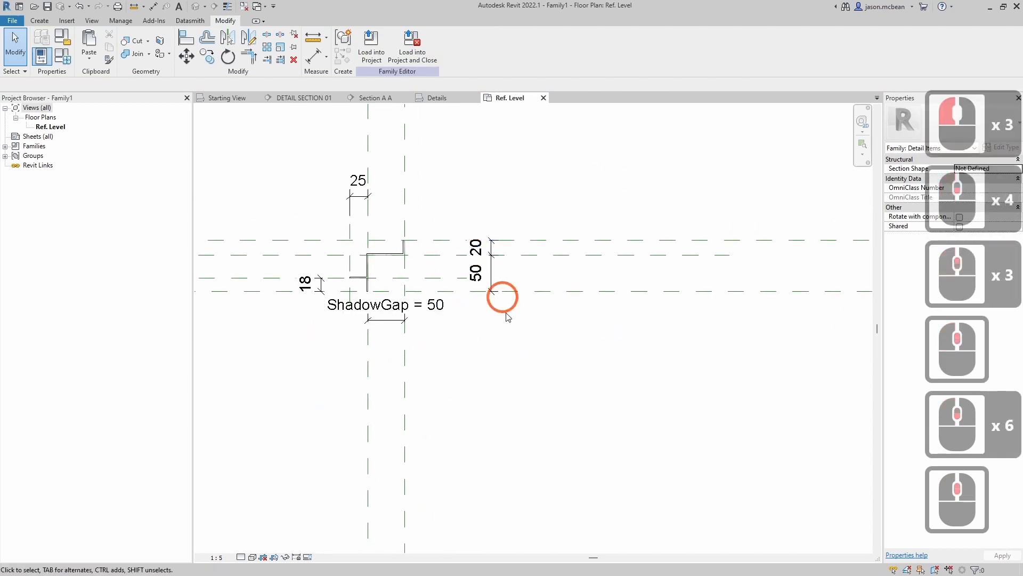
scroll(384, 296, "up", 5)
left_click(385, 342)
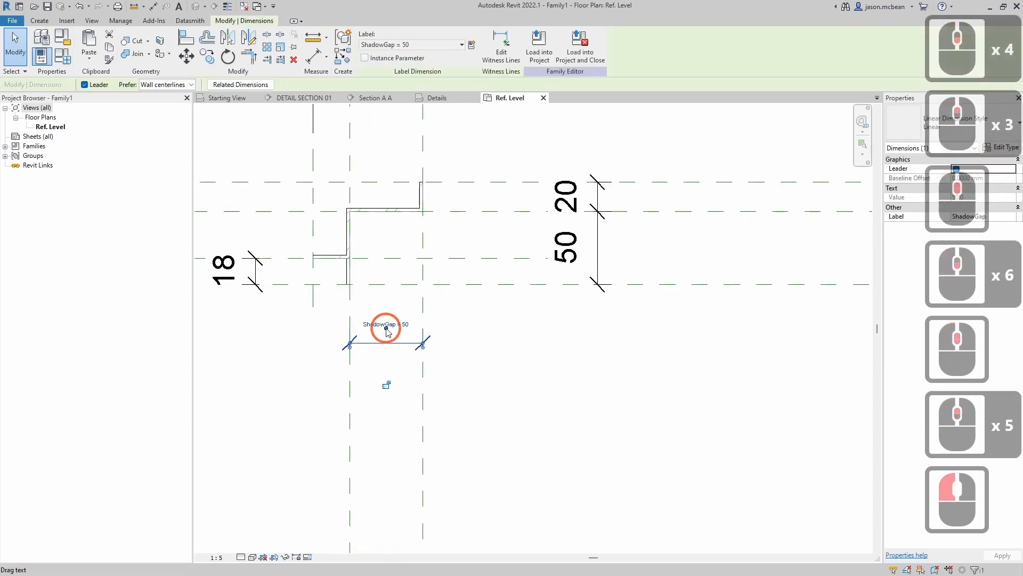
left_click_drag(387, 331, 389, 368)
left_click(516, 372)
scroll(498, 250, "down", 7)
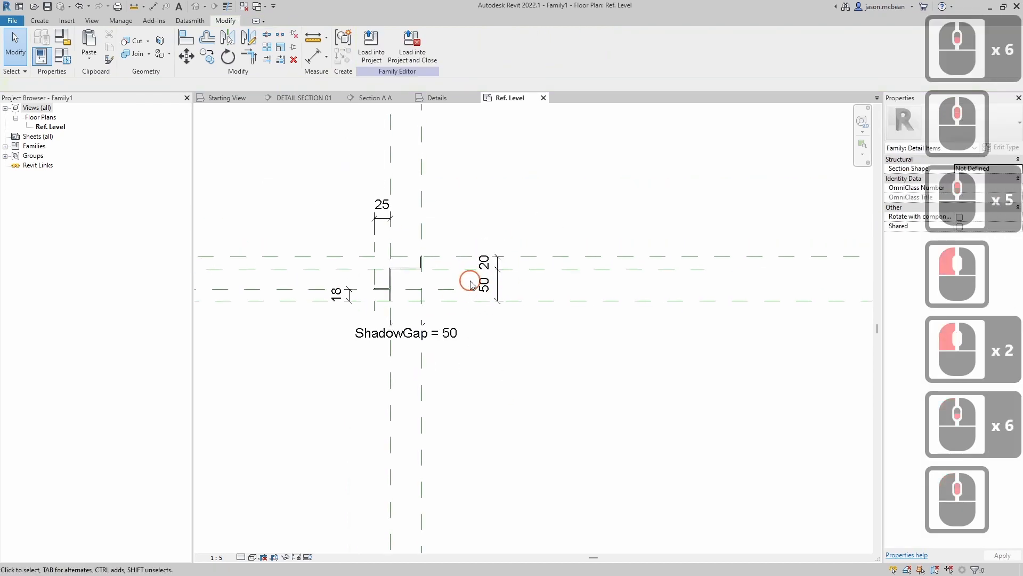
- Start saving the current family as a new family file and choose the Desktop as the save location
scroll(471, 283, "up", 10)
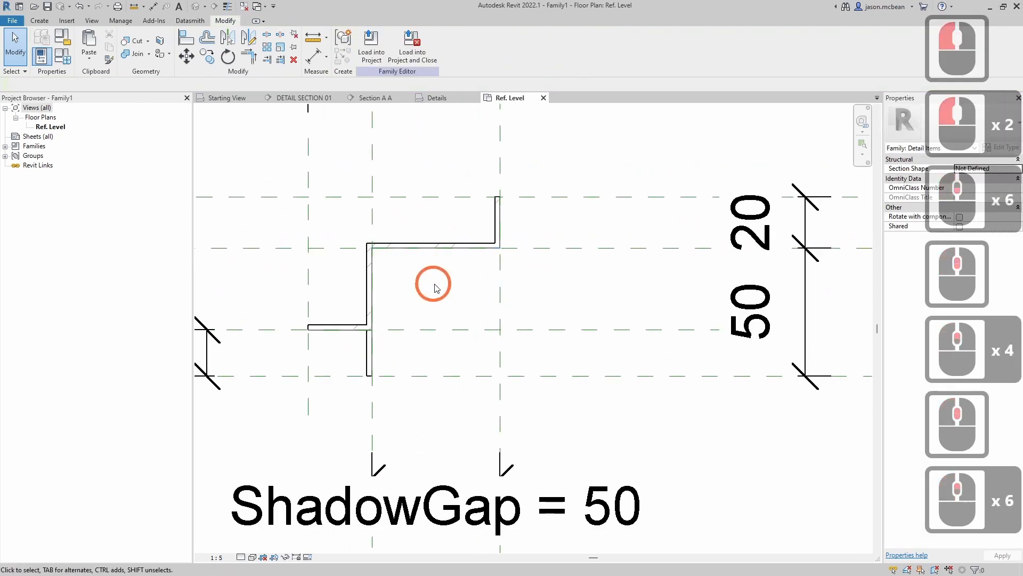
scroll(435, 288, "down", 5)
middle_click_drag(527, 261, 535, 258)
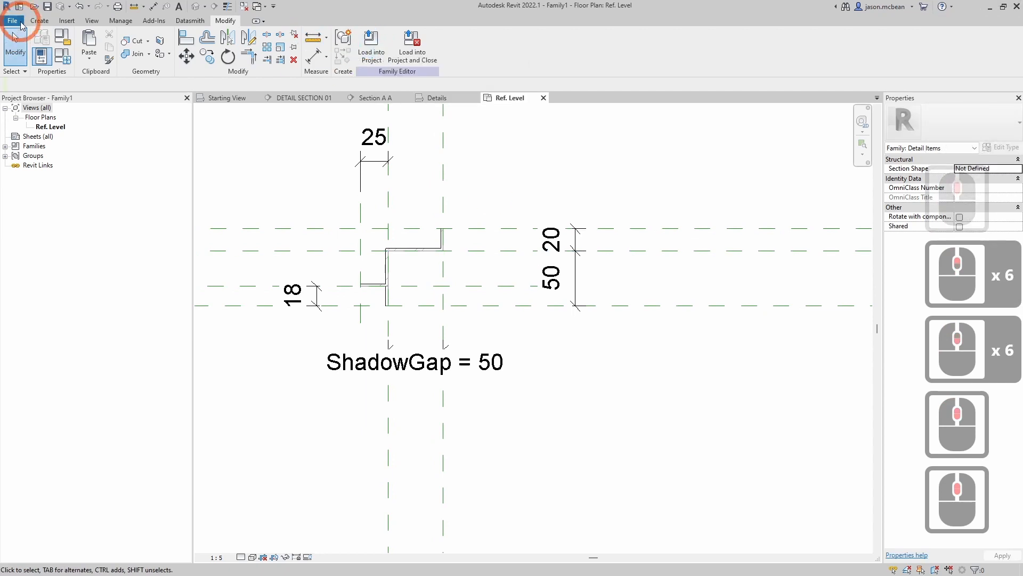
left_click(12, 20)
left_click(38, 145)
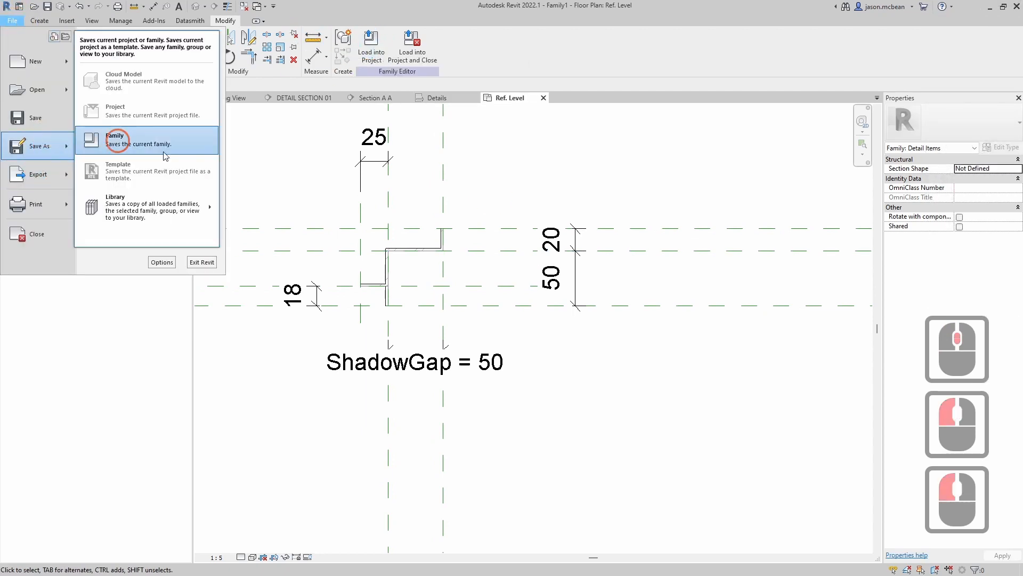
left_click(117, 138)
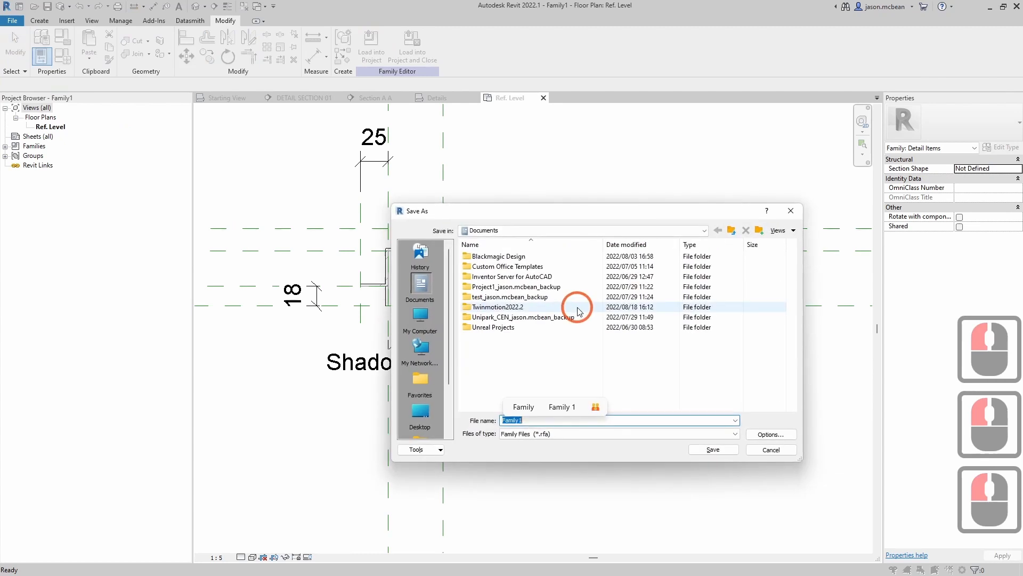
left_click_drag(577, 215, 429, 160)
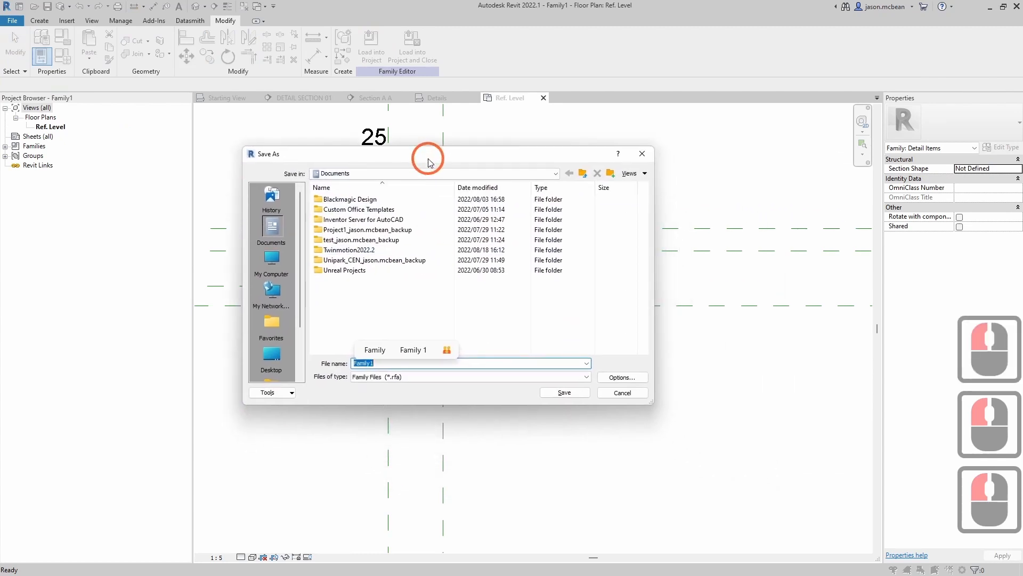
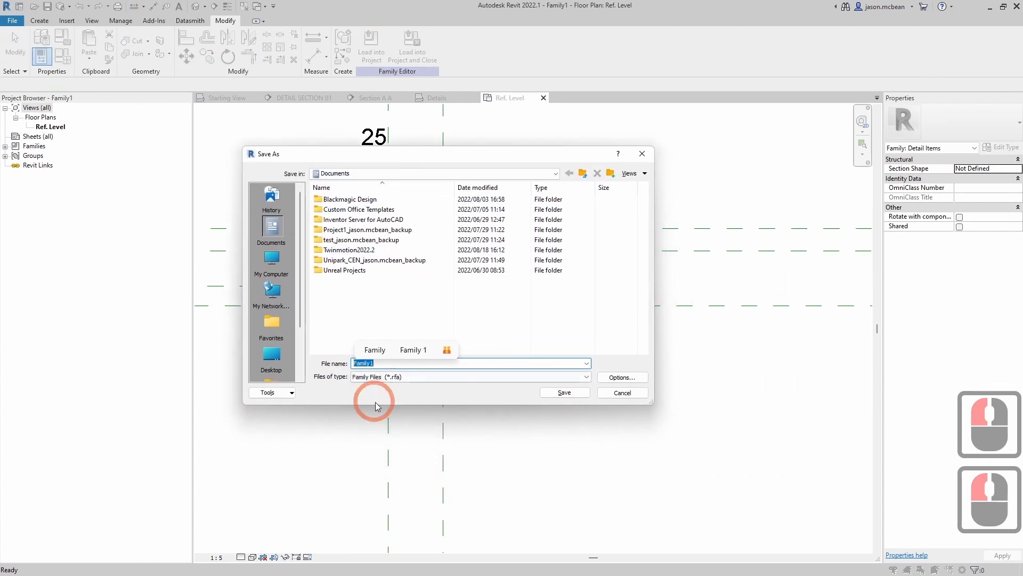
left_click(341, 174)
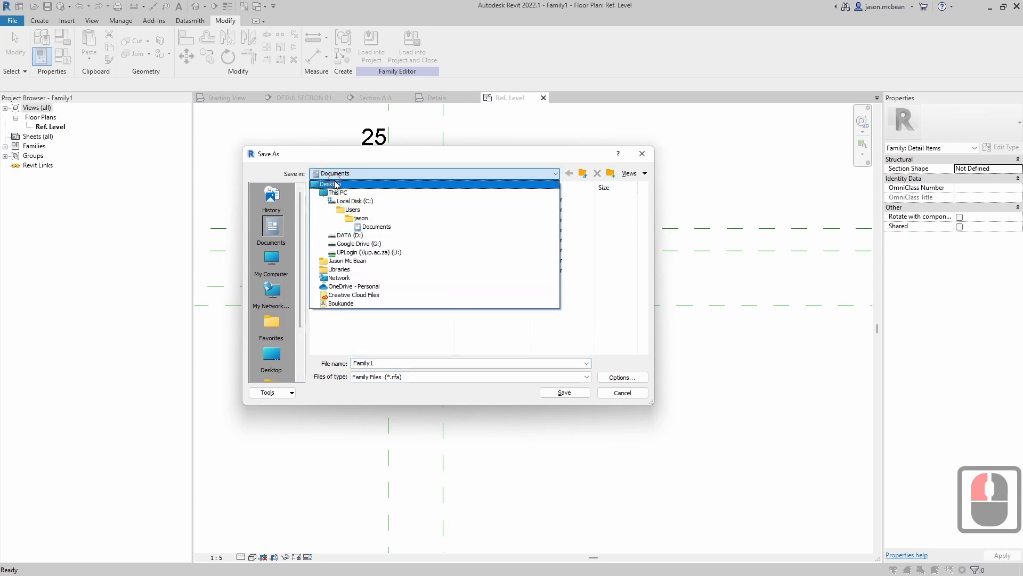
left_click(336, 183)
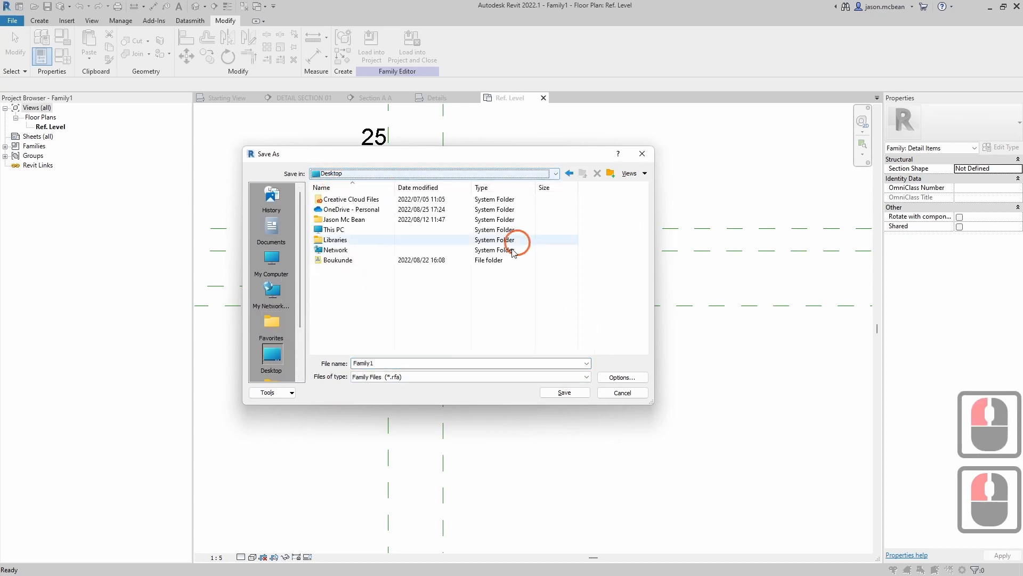
- Name the family file Ceiling_Trim_Shadowline and save it
left_click(394, 366)
type("Cei")
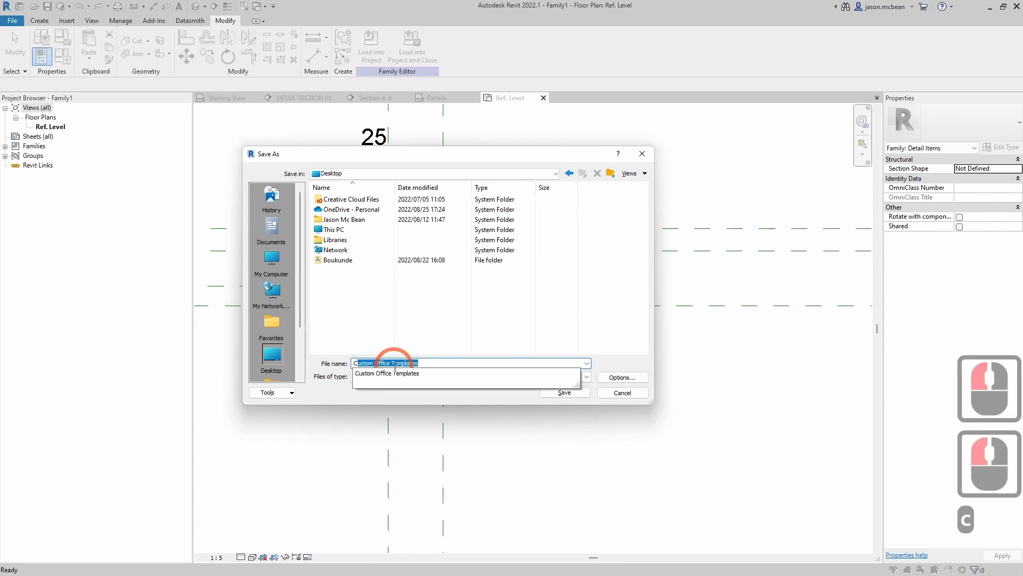
type("ling")
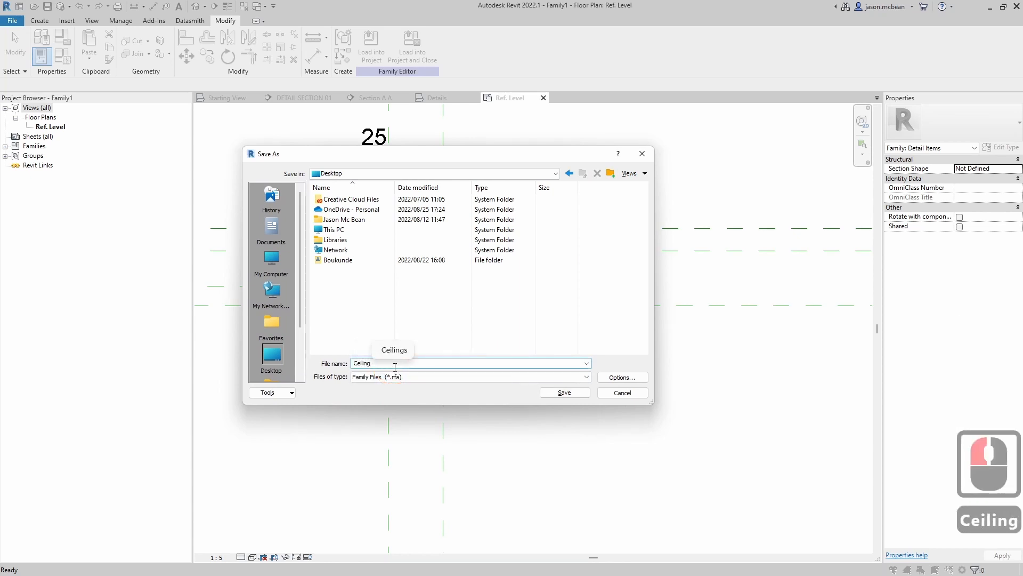
type("_")
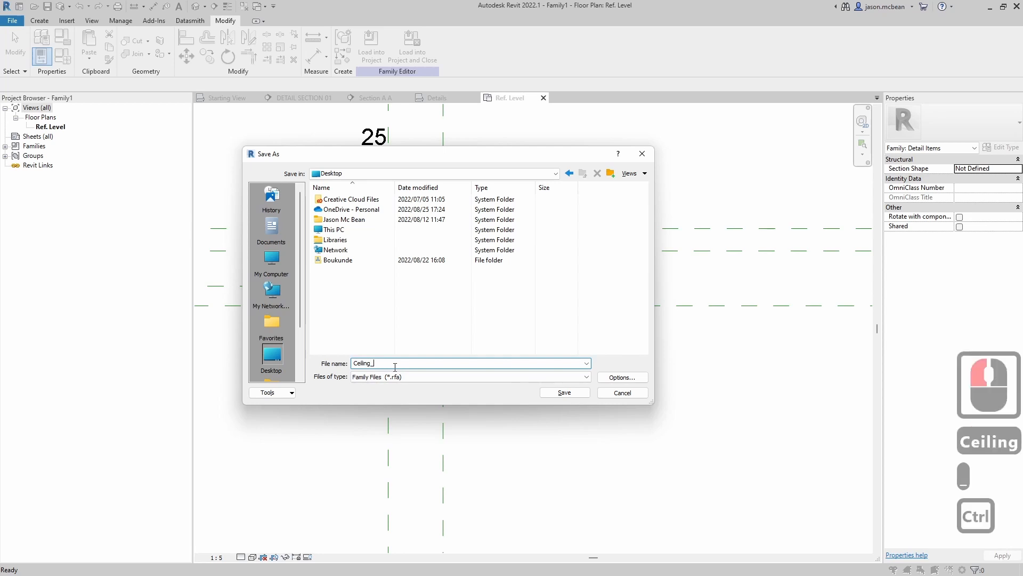
type("TRi")
key("BackSpace")
key("BackSpace")
key("BackSpace")
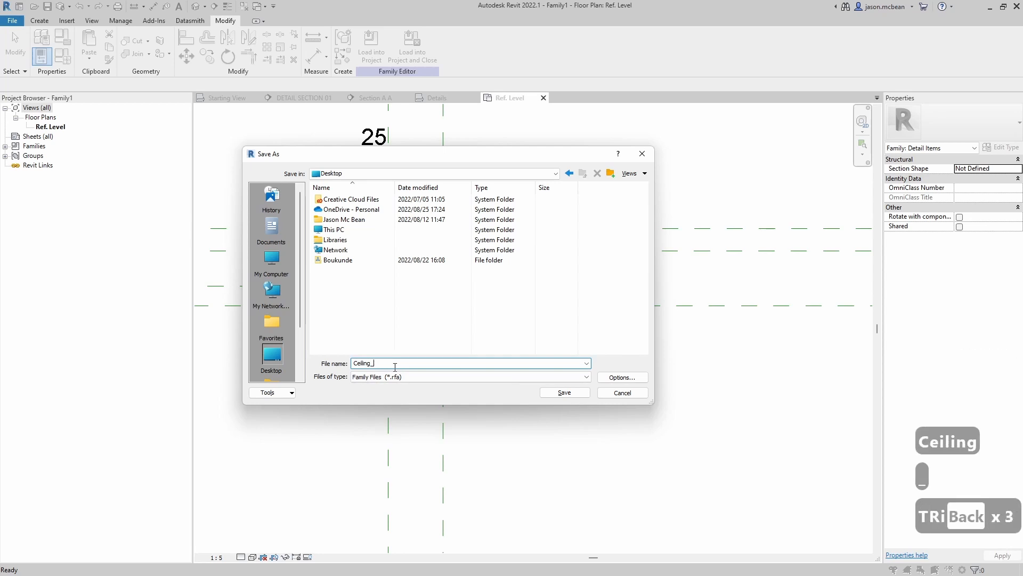
type("Tr")
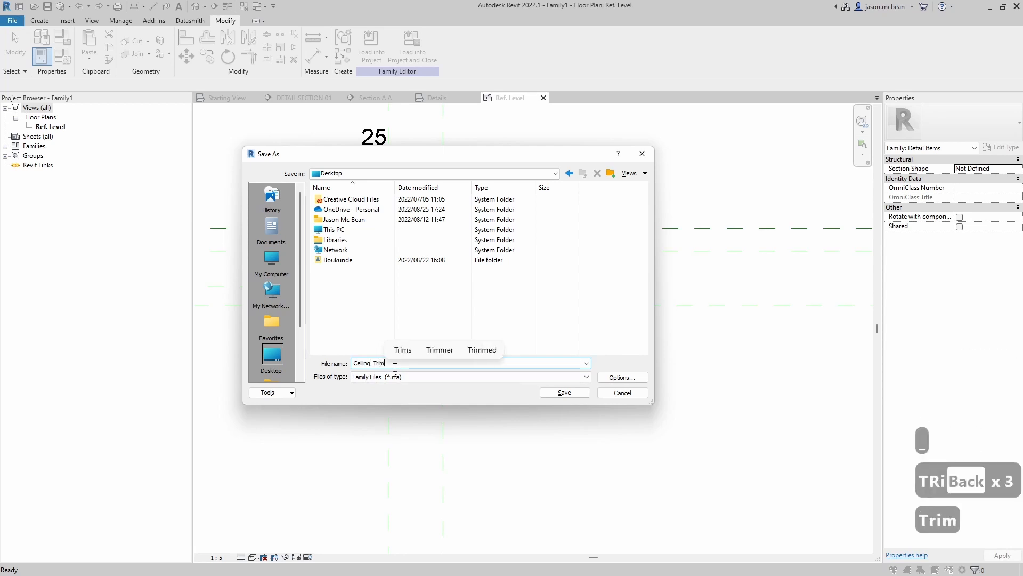
type("im")
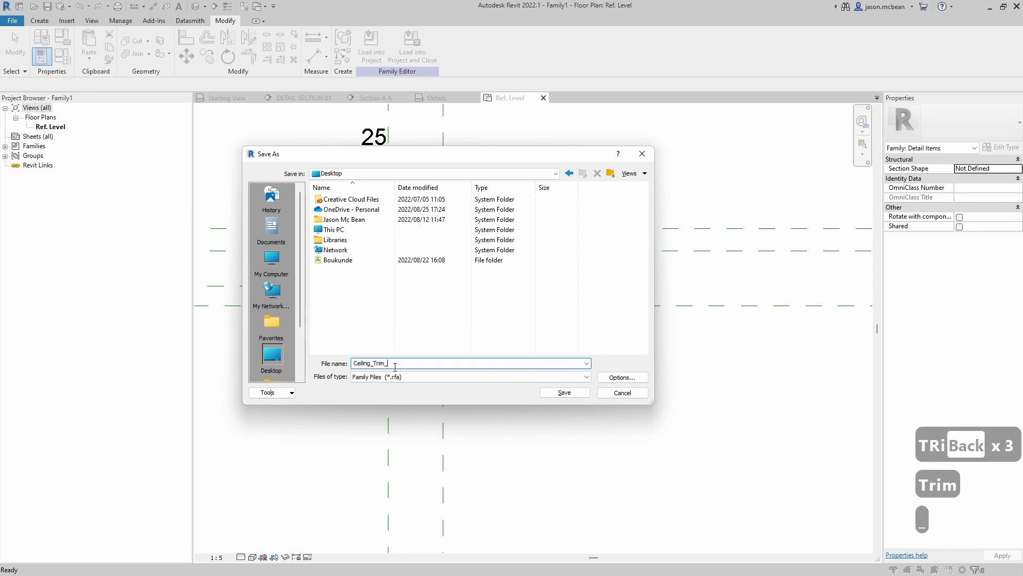
type("_Sdao")
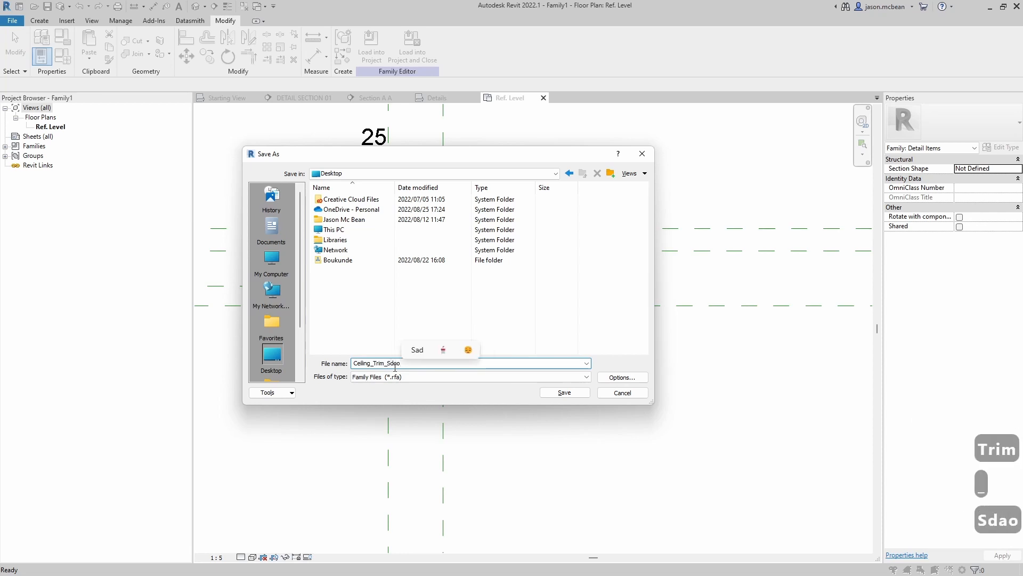
key("BackSpace")
key("BackSpace")
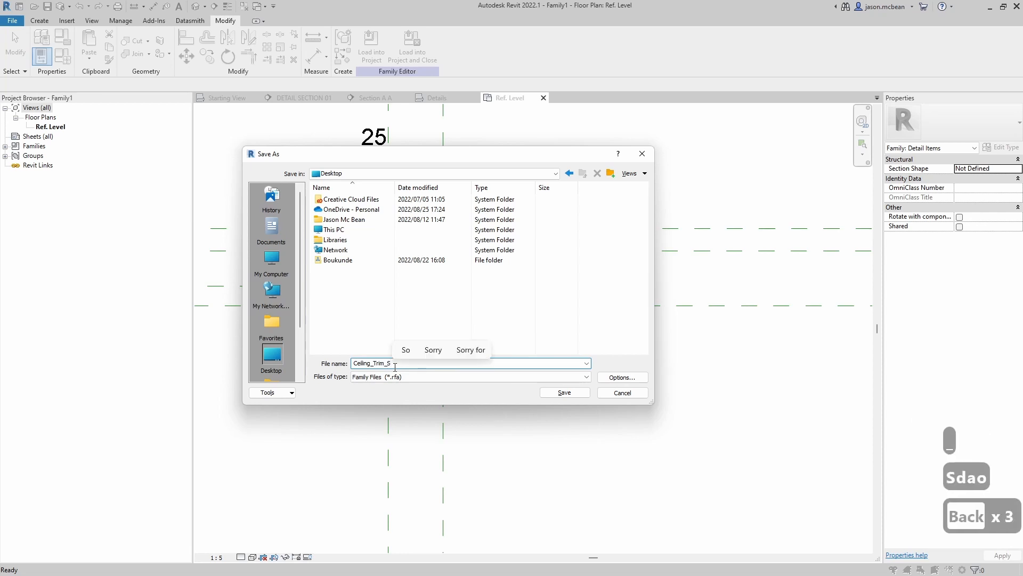
type("hadeline")
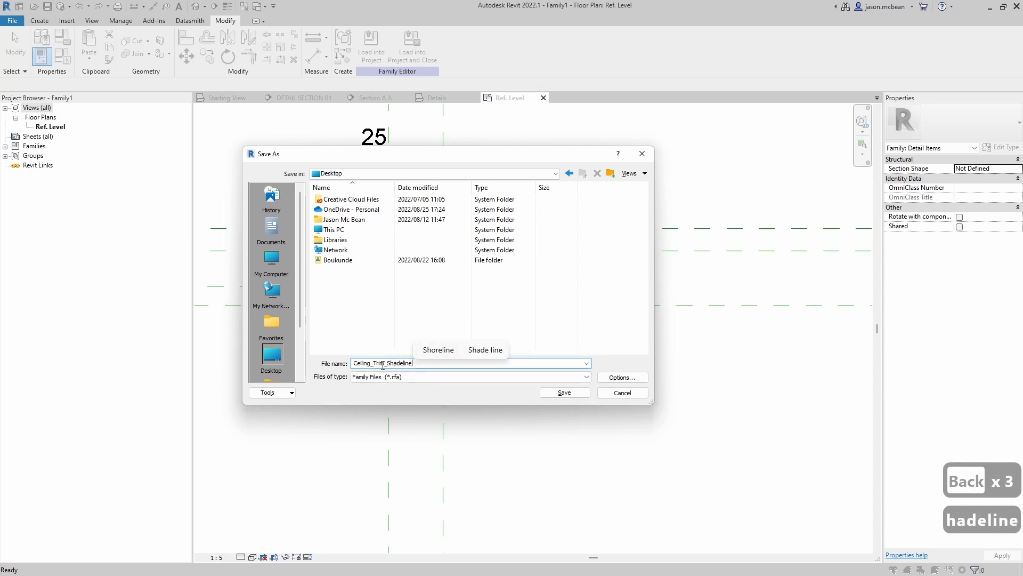
double_click(407, 362)
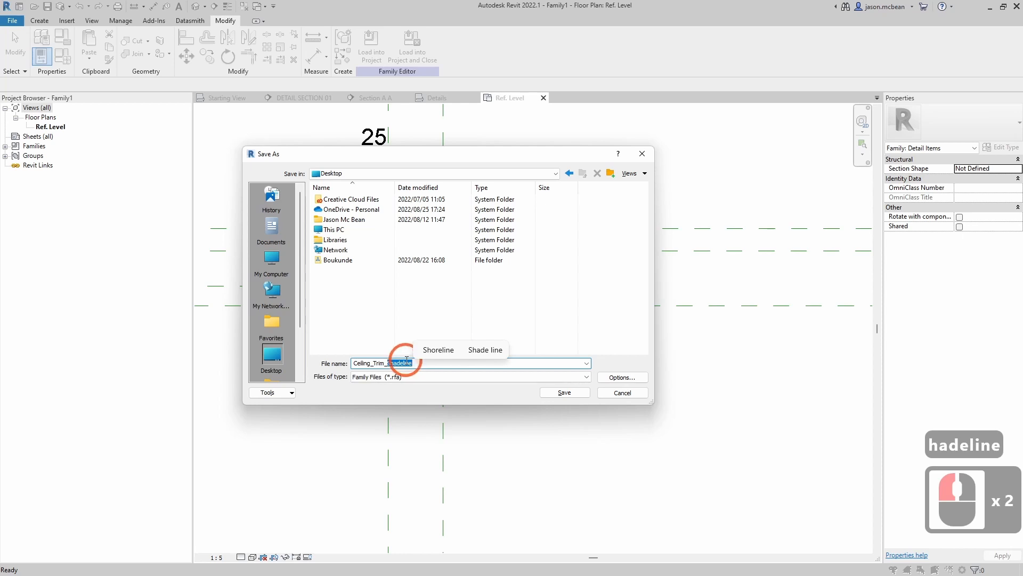
type("Shadow")
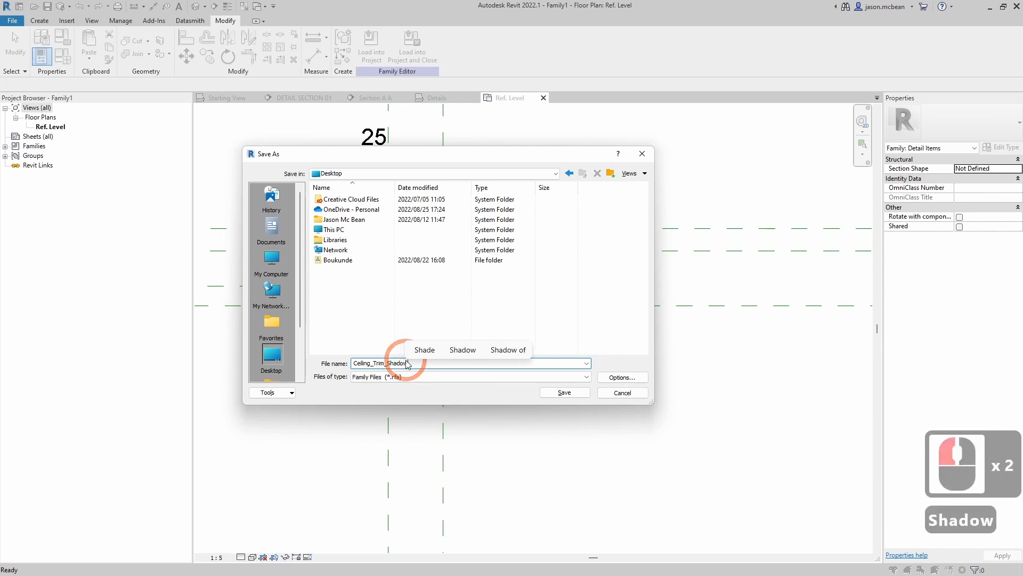
type("line")
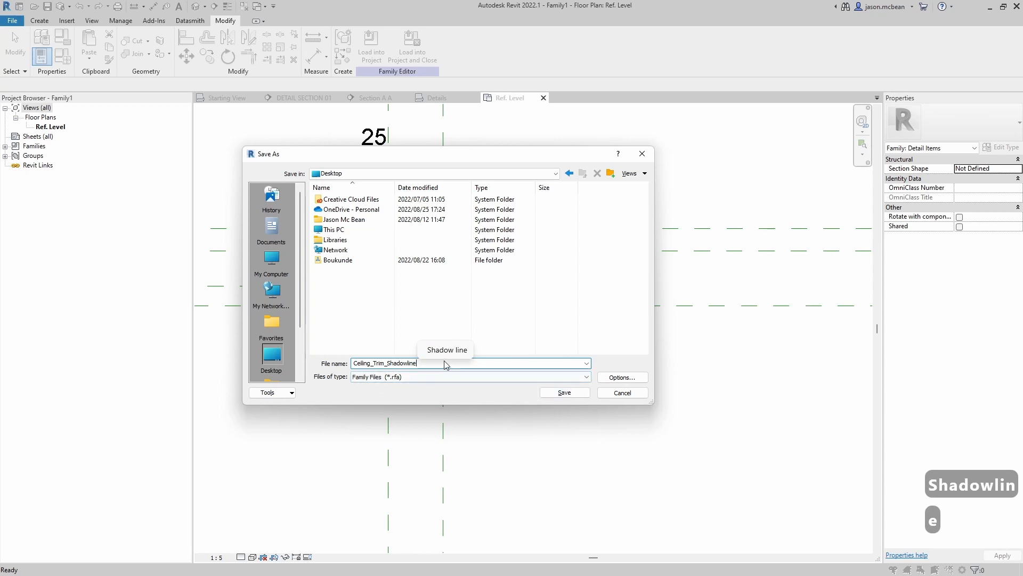
left_click(559, 397)
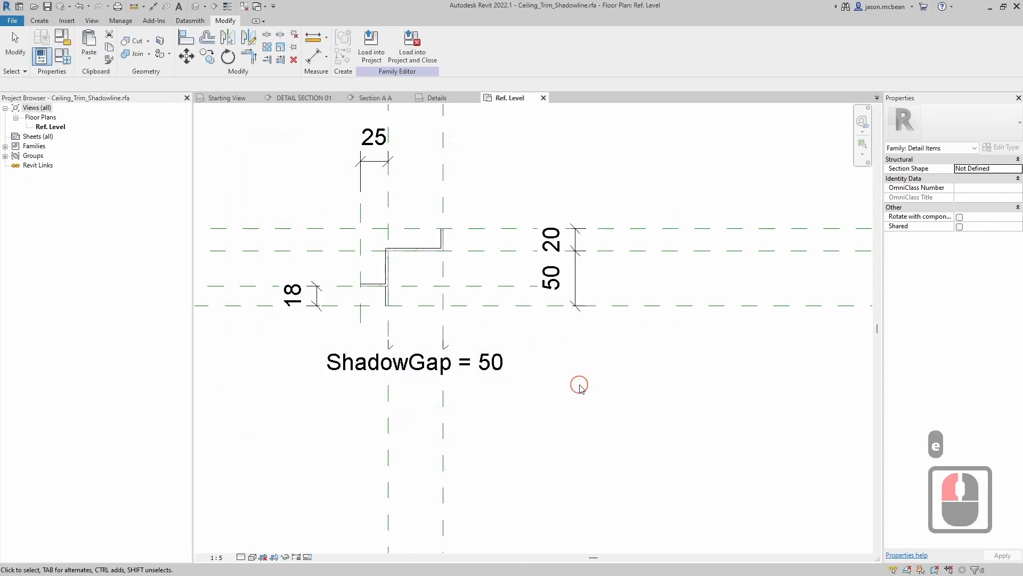
- Load the trim family into the DETAIL SECTION_STEP1 project and cancel placing the component in Starting View
scroll(554, 362, "down", 8)
scroll(550, 356, "up", 15)
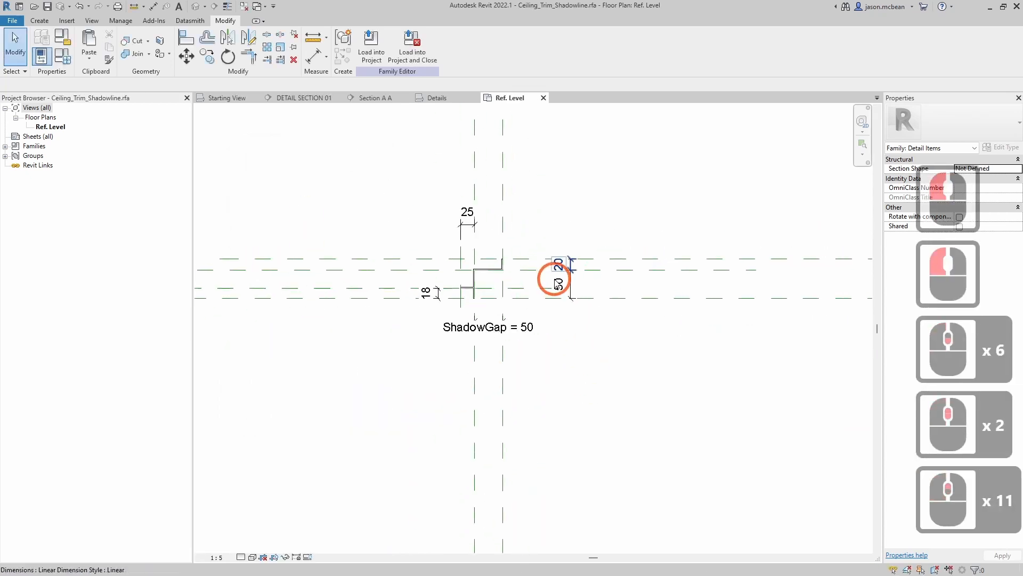
middle_click_drag(533, 204, 484, 224)
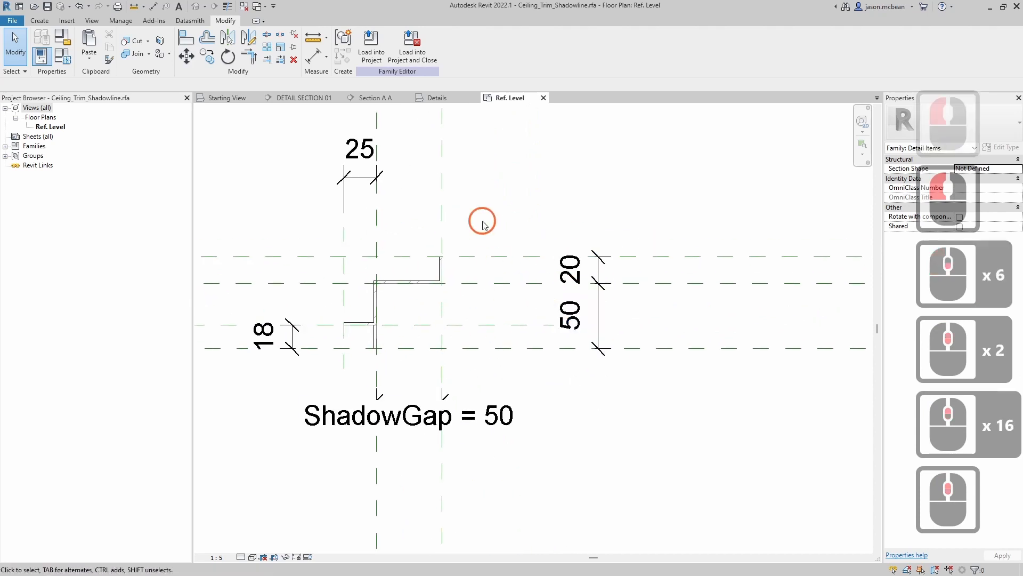
left_click(384, 57)
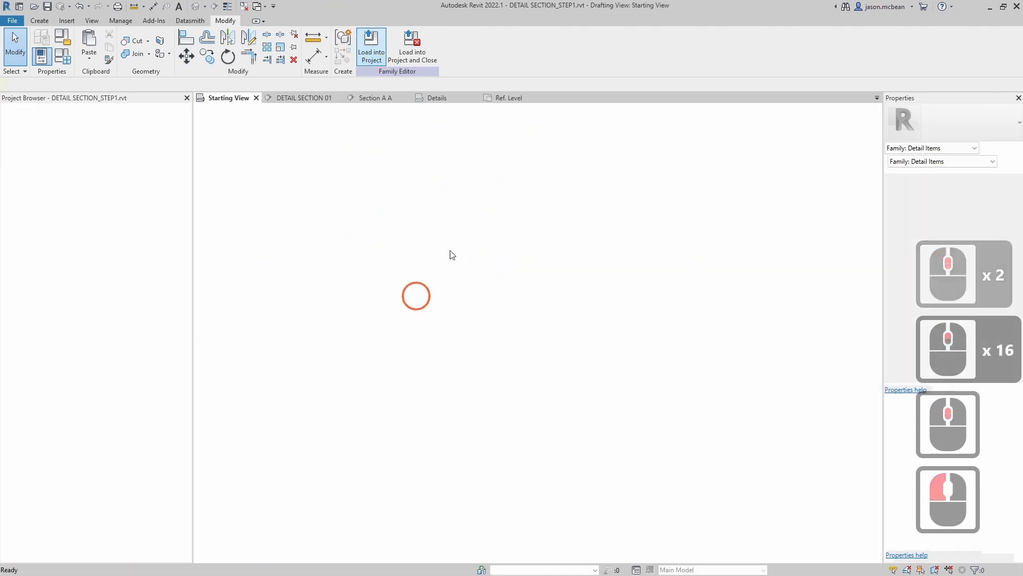
key("Escape")
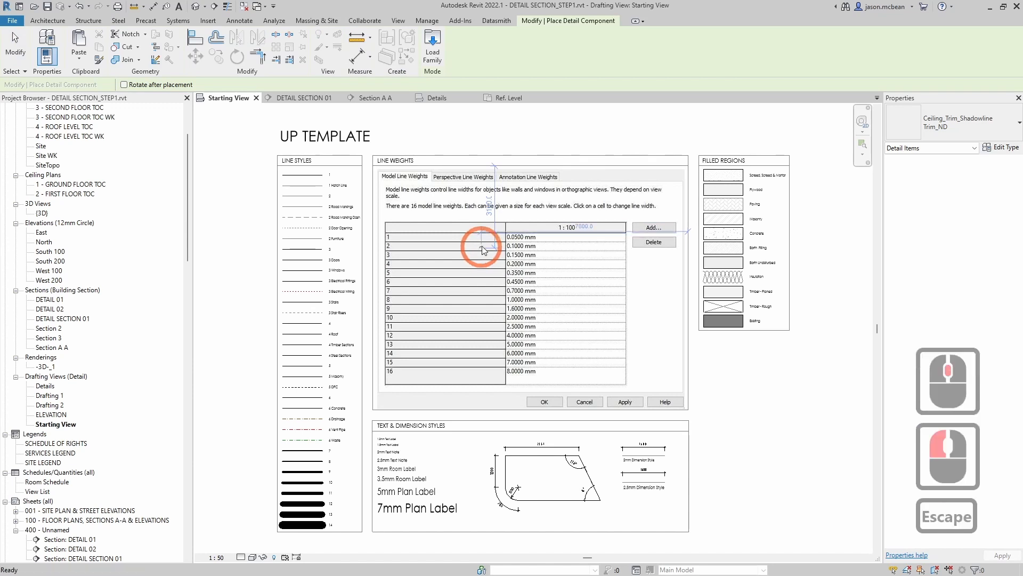
- Close Starting View and reset the temporary hide/isolate in the Details drafting view
left_click(256, 98)
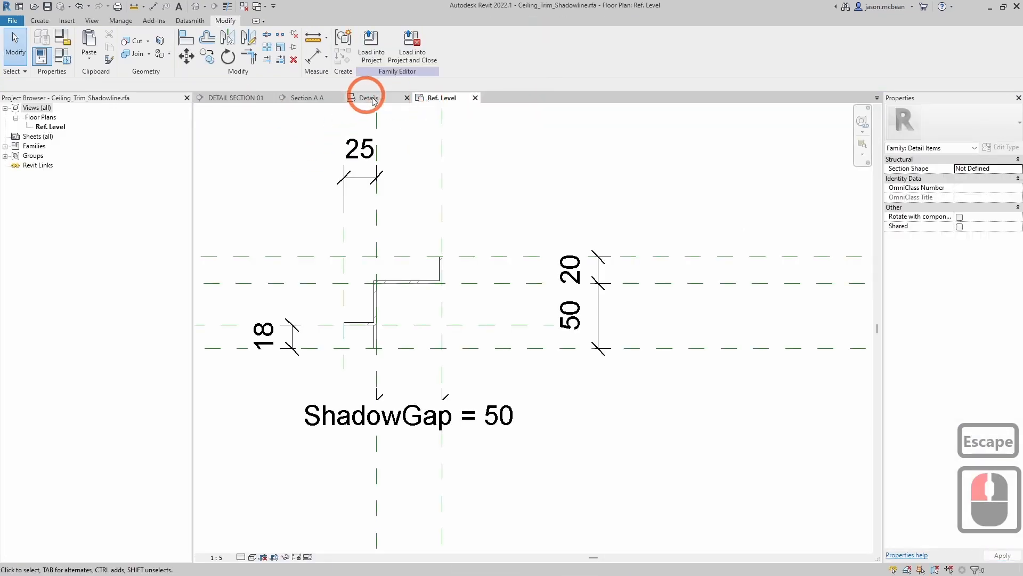
left_click(368, 99)
scroll(422, 359, "down", 5)
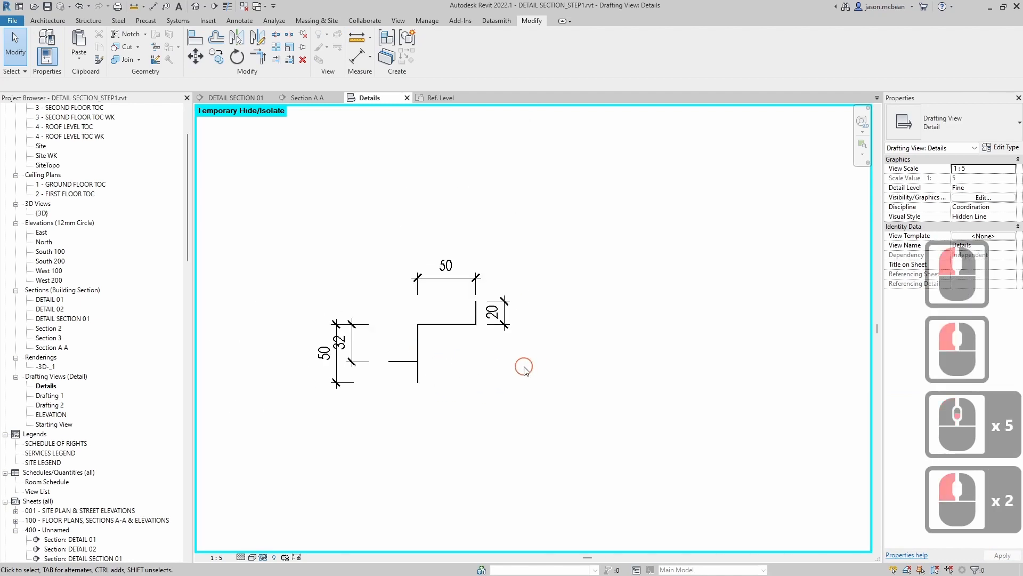
scroll(524, 368, "down", 5)
left_click(267, 557)
left_click(312, 545)
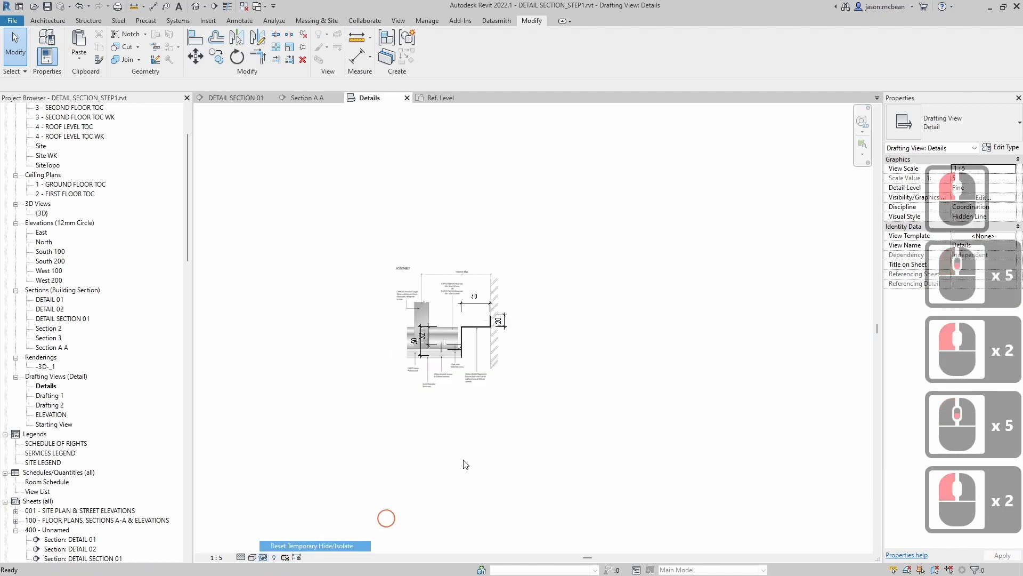
- Paste the copied trim profile lines into the empty area beside the assembly image in the Details view
key("ctrl+v")
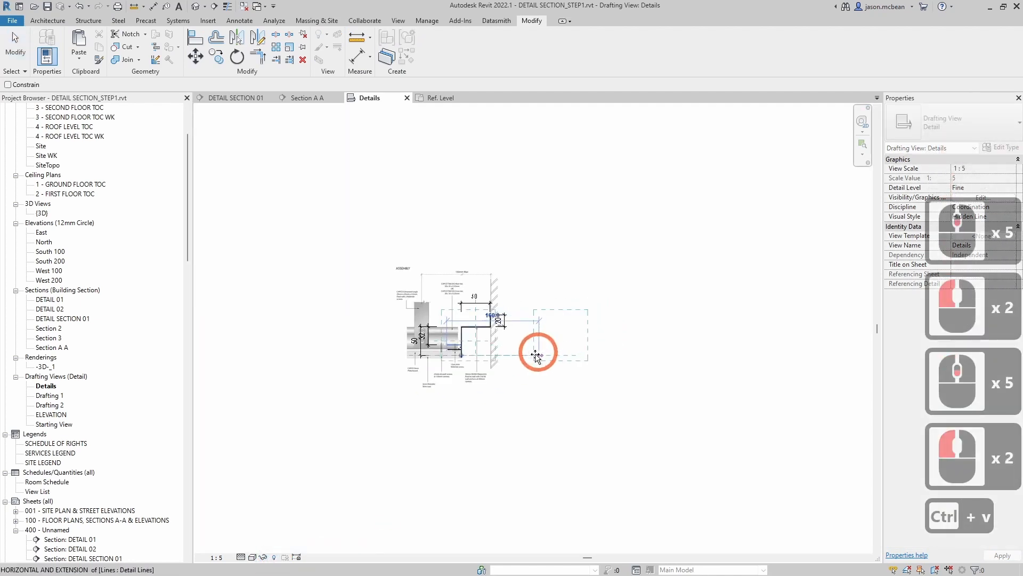
left_click(533, 314)
key("Escape")
key("Escape")
- Delete the dimensioned profile lines and their dimensions lying over the assembly image
left_click_drag(316, 237, 489, 374)
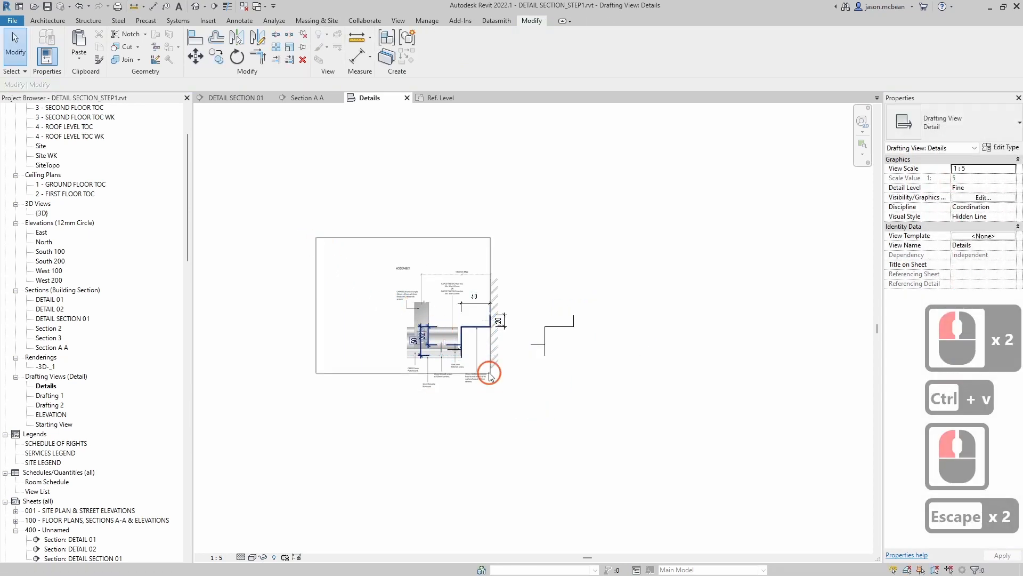
key("Delete")
scroll(456, 349, "up", 4)
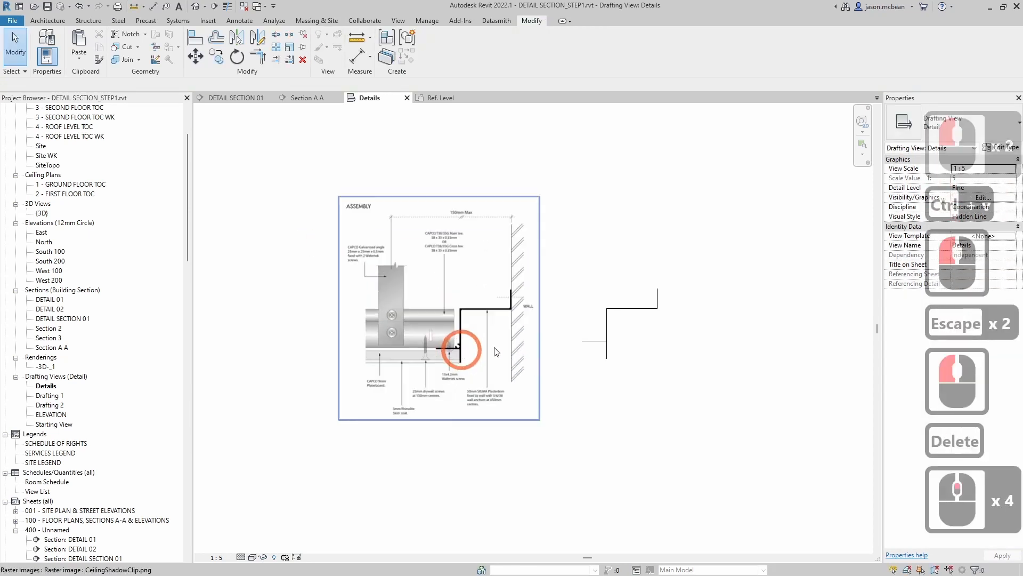
- Delete all the pasted loose trim profile lines beside the assembly image
left_click(447, 343)
scroll(655, 344, "up", 3)
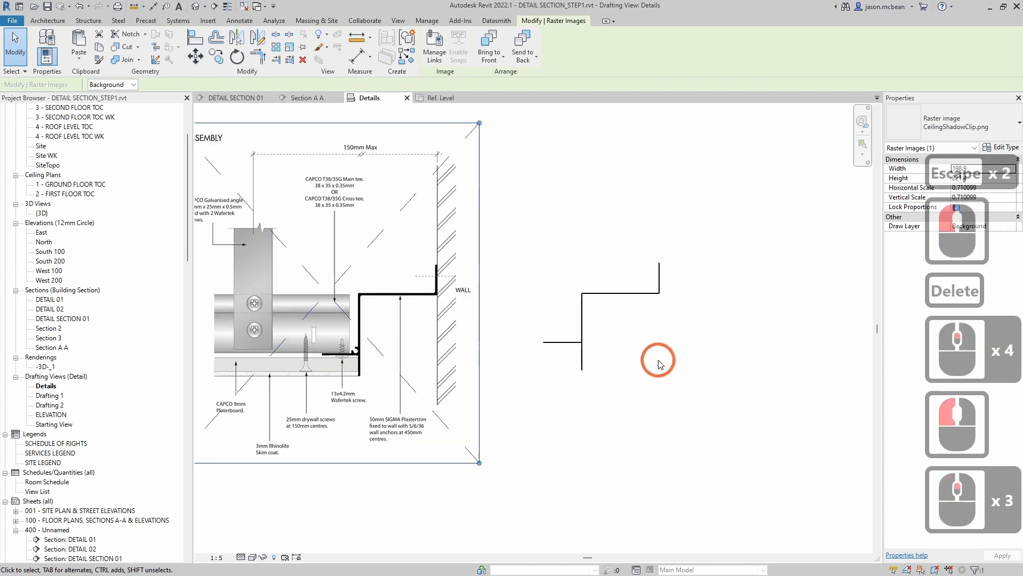
key("Escape")
key("Escape")
left_click(526, 320)
scroll(634, 330, "up", 1)
key("Escape")
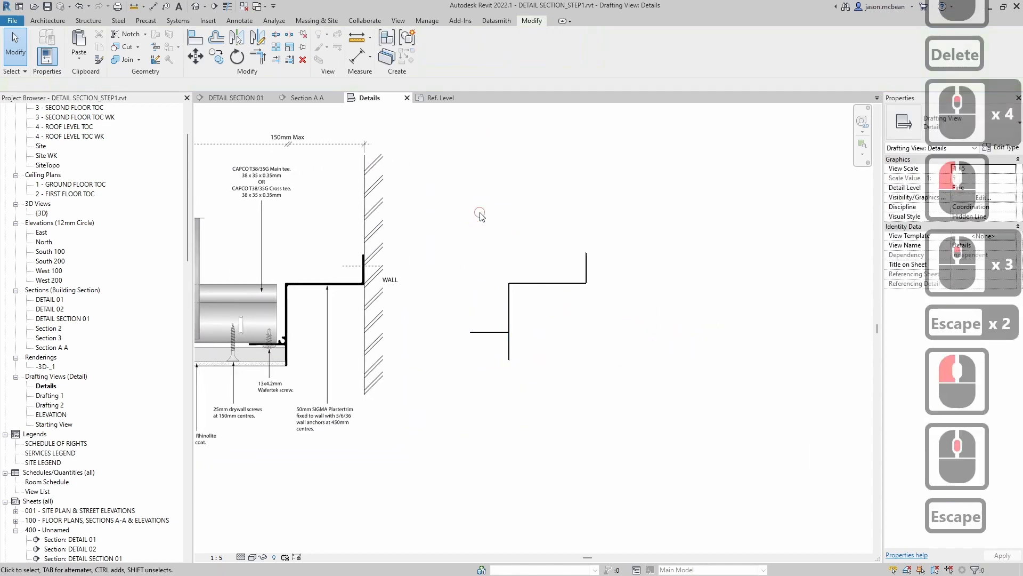
left_click_drag(479, 208, 622, 411)
key("Delete")
left_click_drag(426, 104, 555, 433)
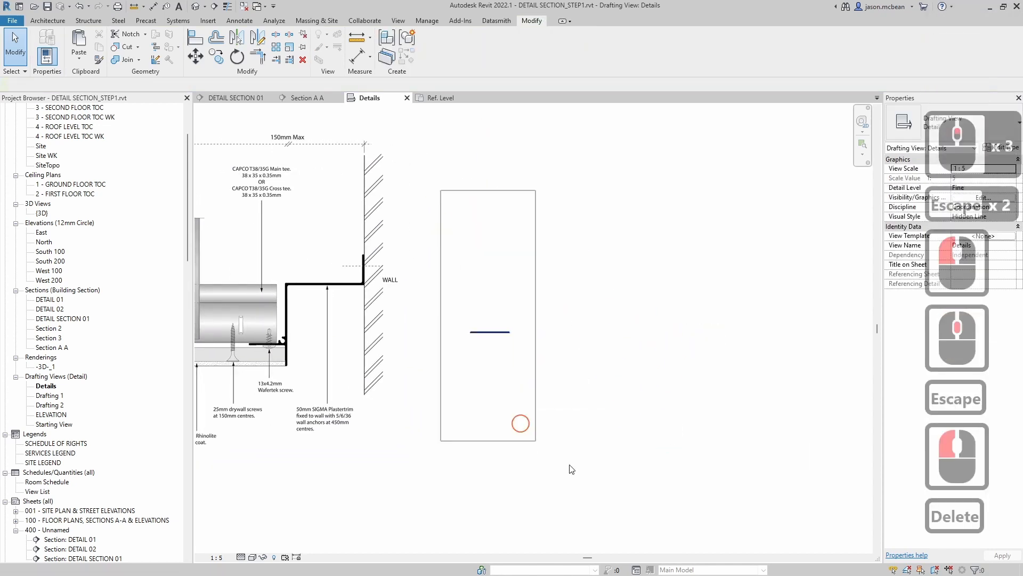
key("Delete")
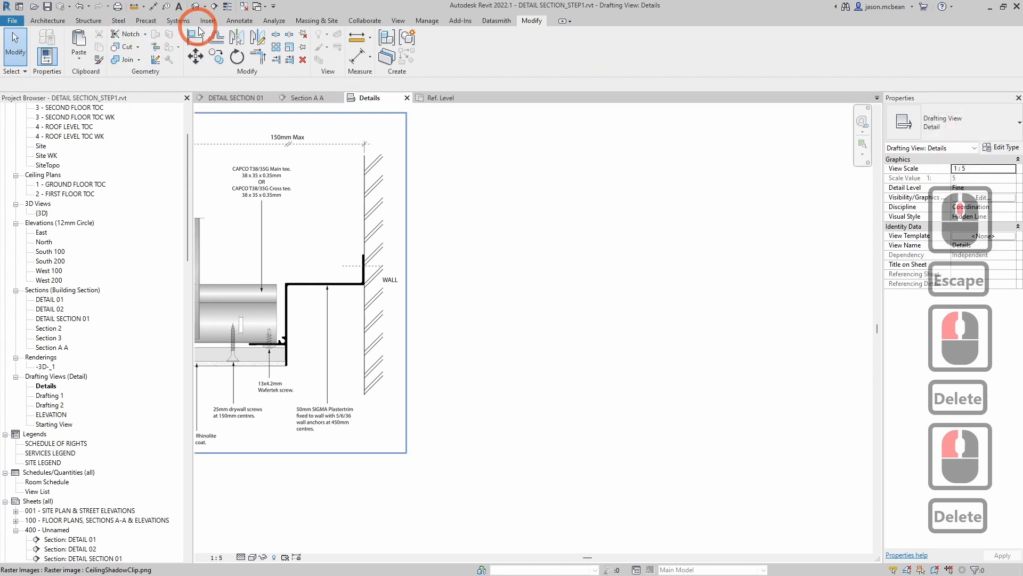
- Place the Ceiling_Trim_Shadowline Trim_ND detail component beside the assembly image and shift it slightly down and towards the image
left_click(239, 21)
left_click(341, 40)
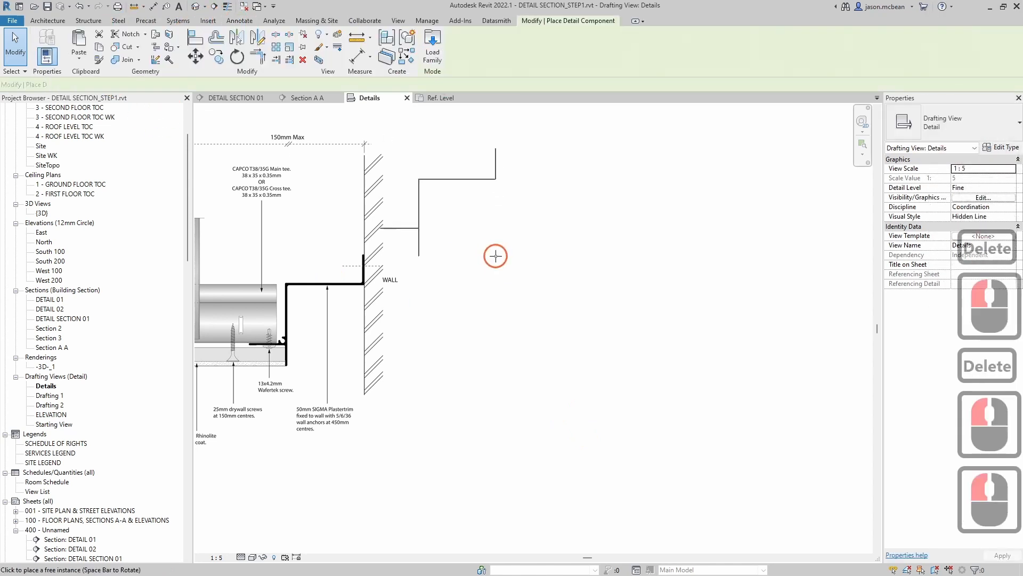
left_click(541, 320)
key("Escape")
key("Escape")
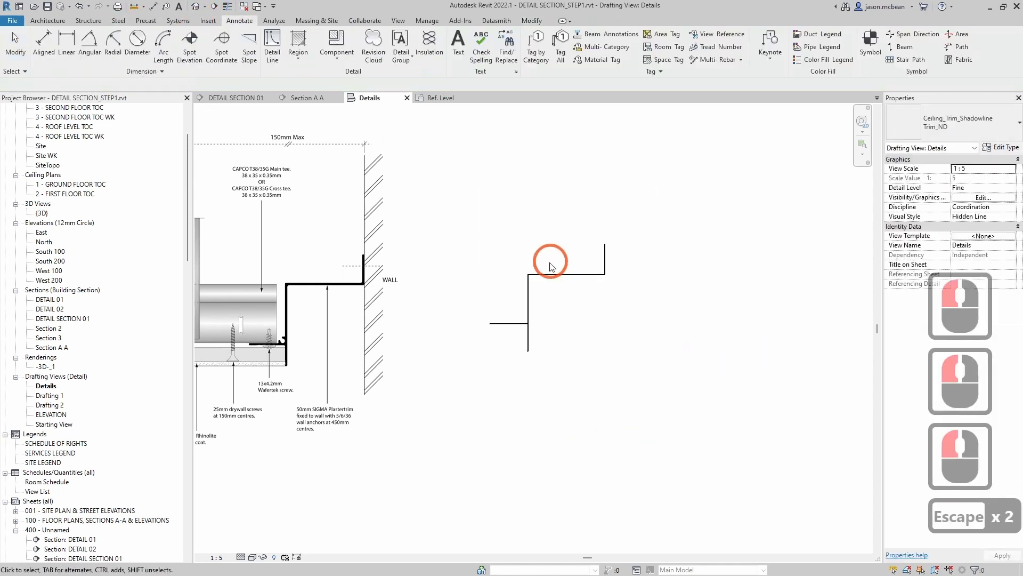
left_click(555, 345)
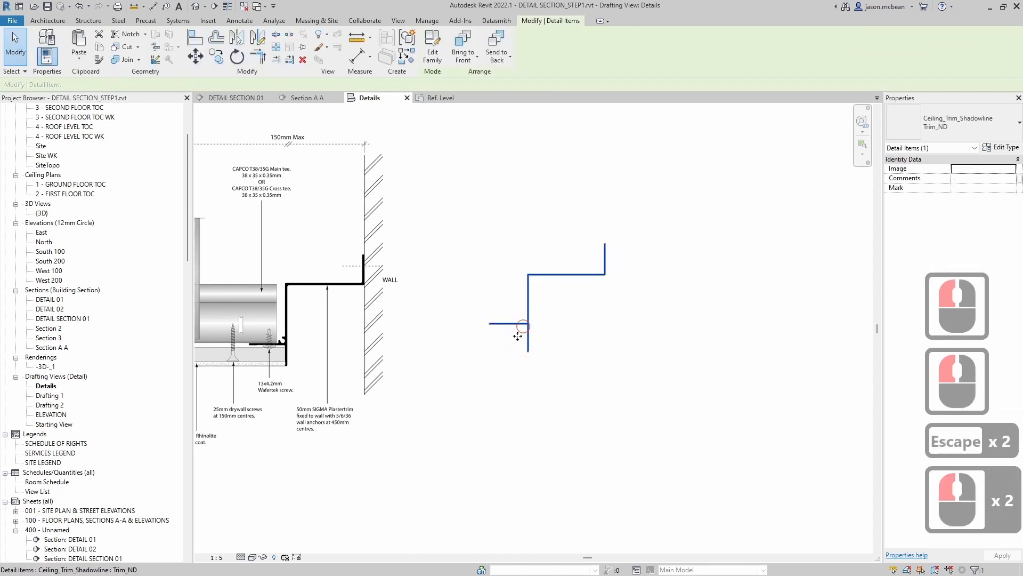
left_click_drag(517, 326, 471, 358)
key("Escape")
- Change the placed ceiling trim component to the Trim_D type
left_click(520, 308)
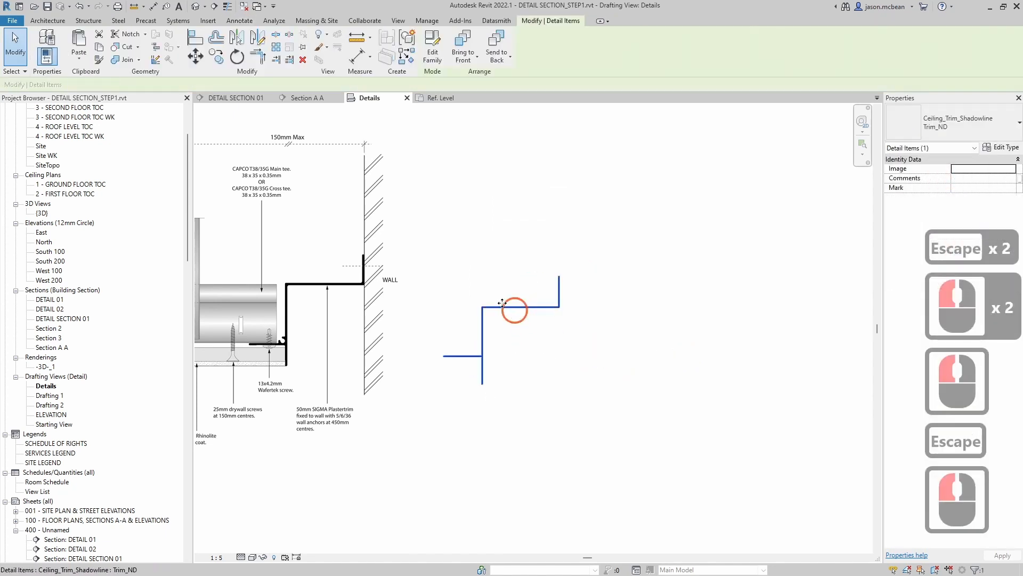
left_click(975, 116)
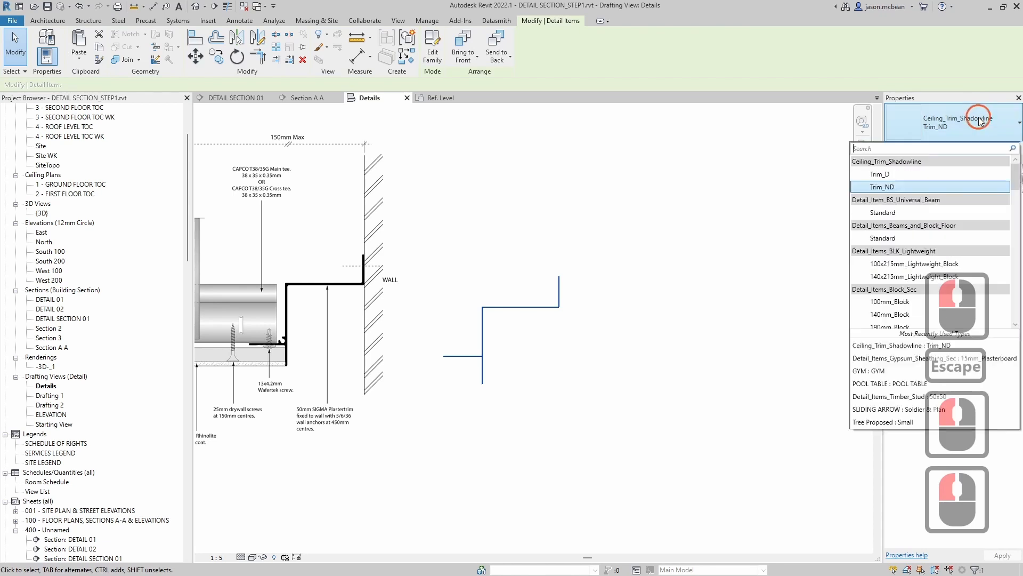
left_click(889, 188)
left_click(621, 368)
left_click(492, 353)
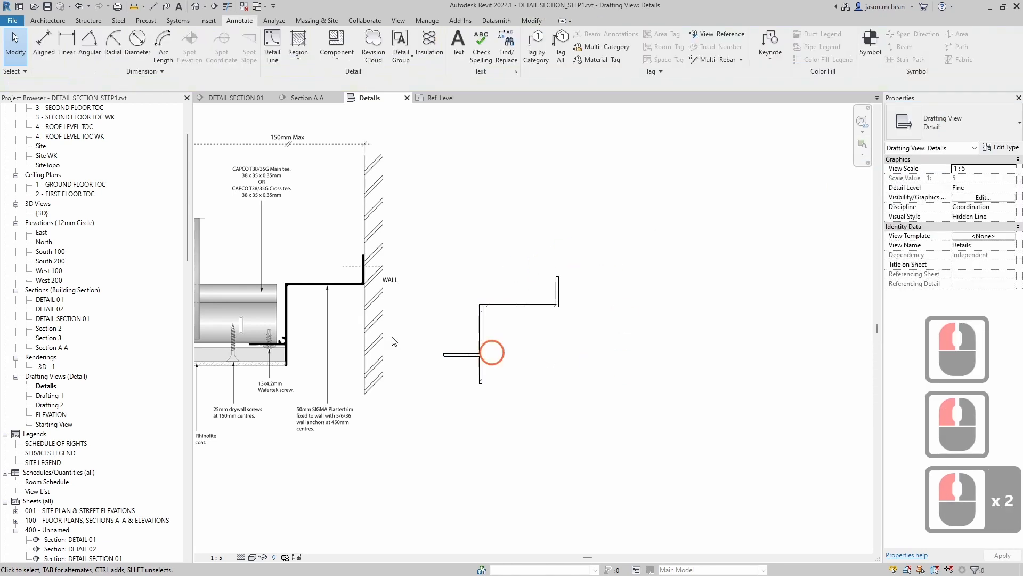
- Set the Details view scale to 1:10 and check the trim's line display
scroll(457, 358, "down", 5)
scroll(533, 319, "down", 7)
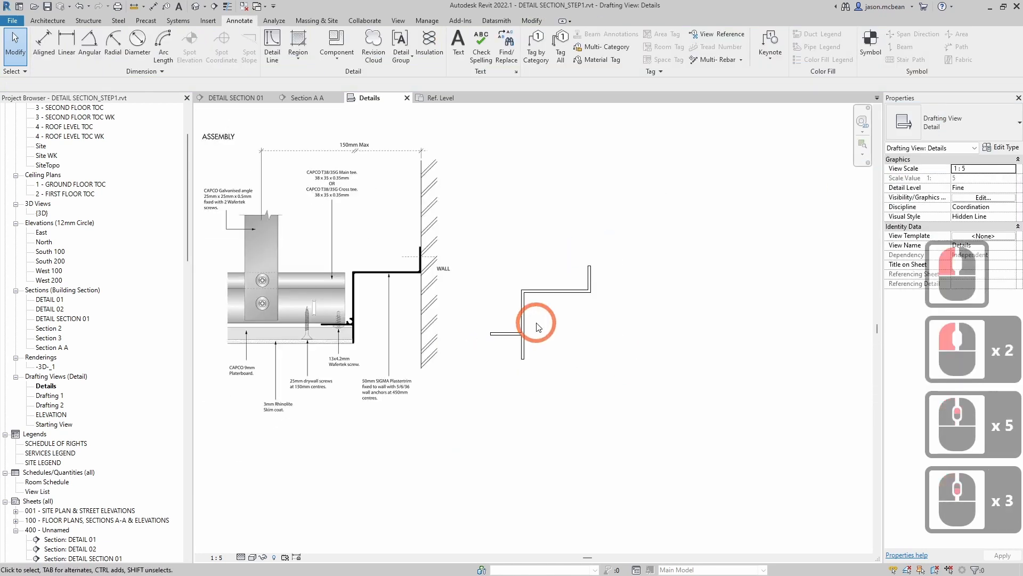
left_click(215, 555)
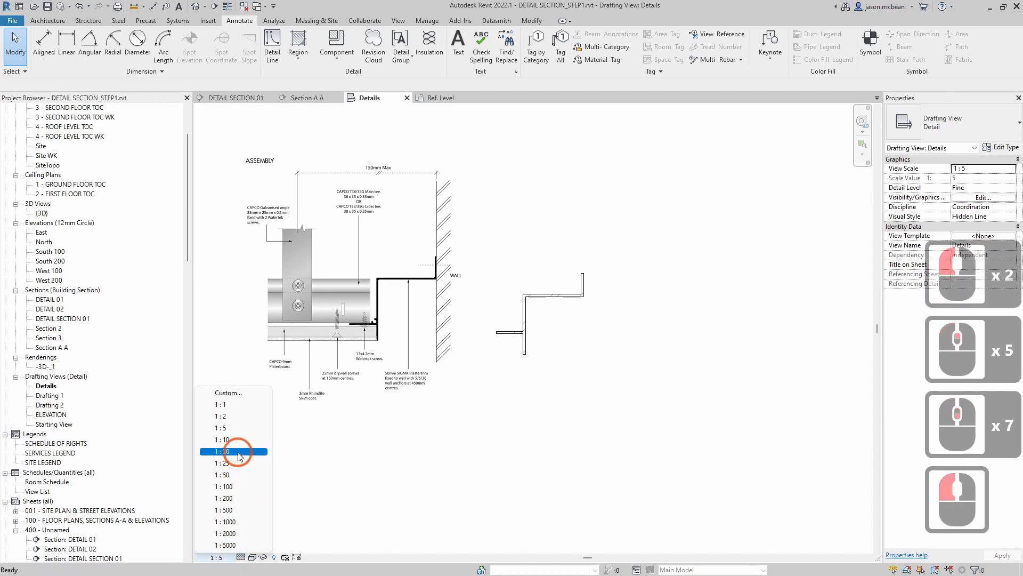
left_click(235, 440)
scroll(542, 247, "up", 6)
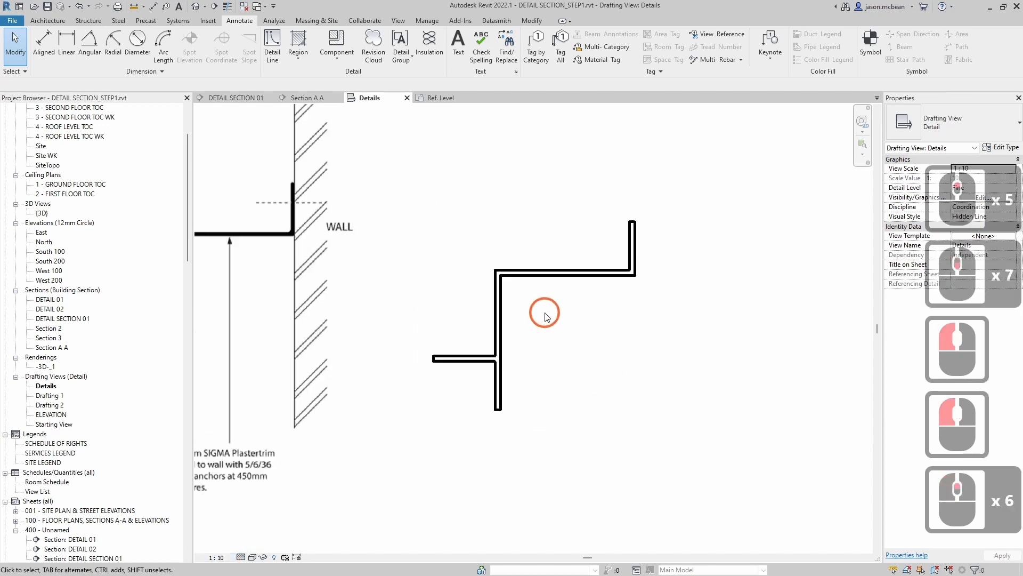
scroll(501, 373, "down", 6)
middle_click_drag(607, 296, 570, 289)
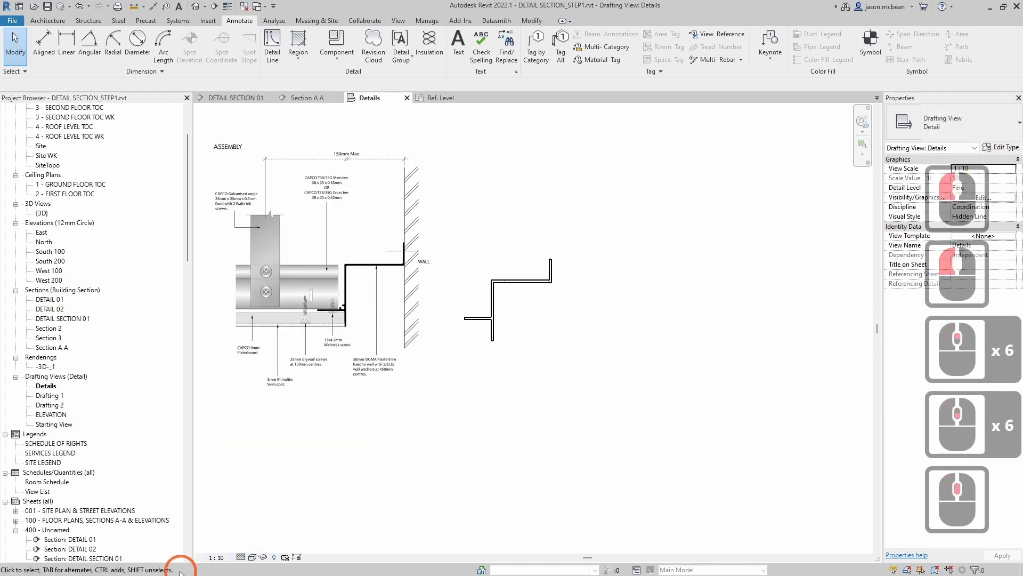
- Set the Details view scale to 1:20 and compare the trim with the assembly image
left_click(216, 556)
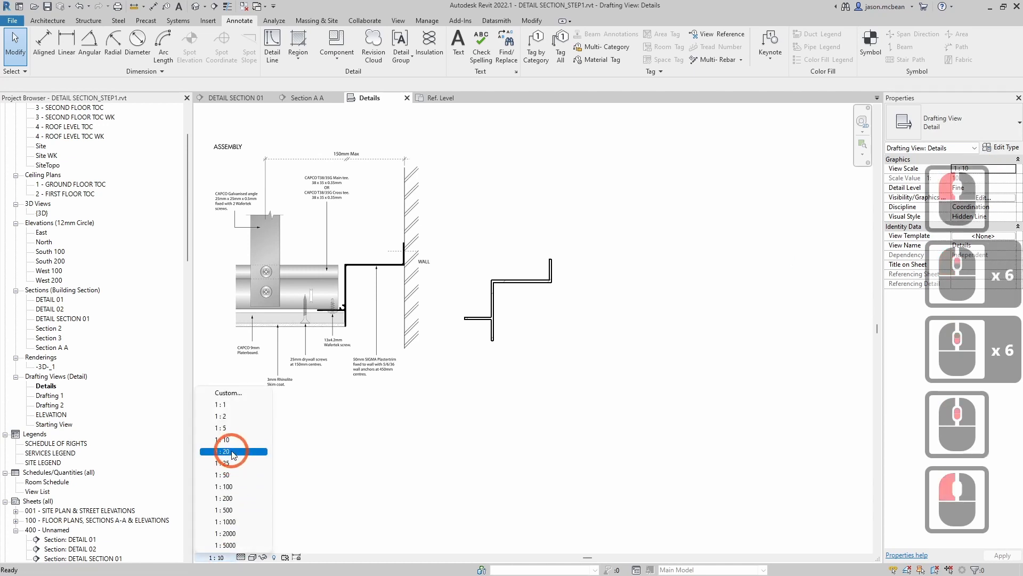
left_click(234, 452)
scroll(544, 288, "up", 5)
scroll(405, 314, "down", 9)
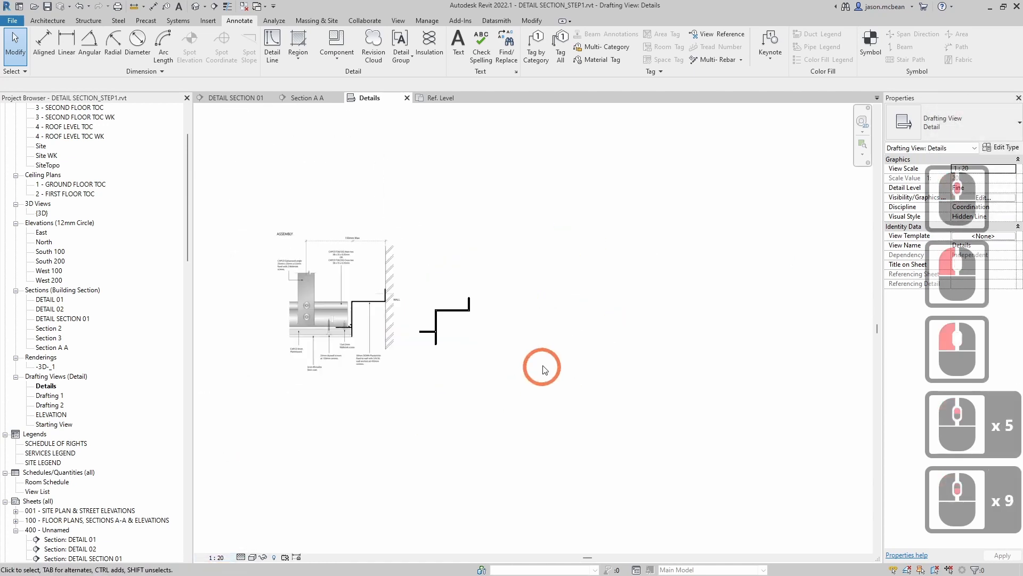
- Switch the ceiling trim component back to the Trim_ND type and inspect it at the 1:20 scale
left_click(978, 121)
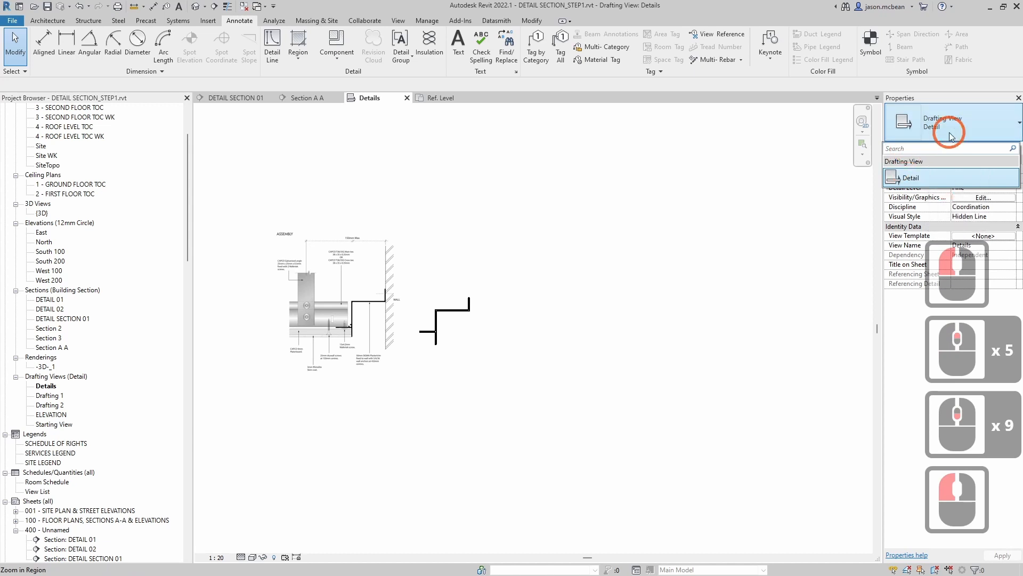
left_click(618, 241)
left_click(445, 312)
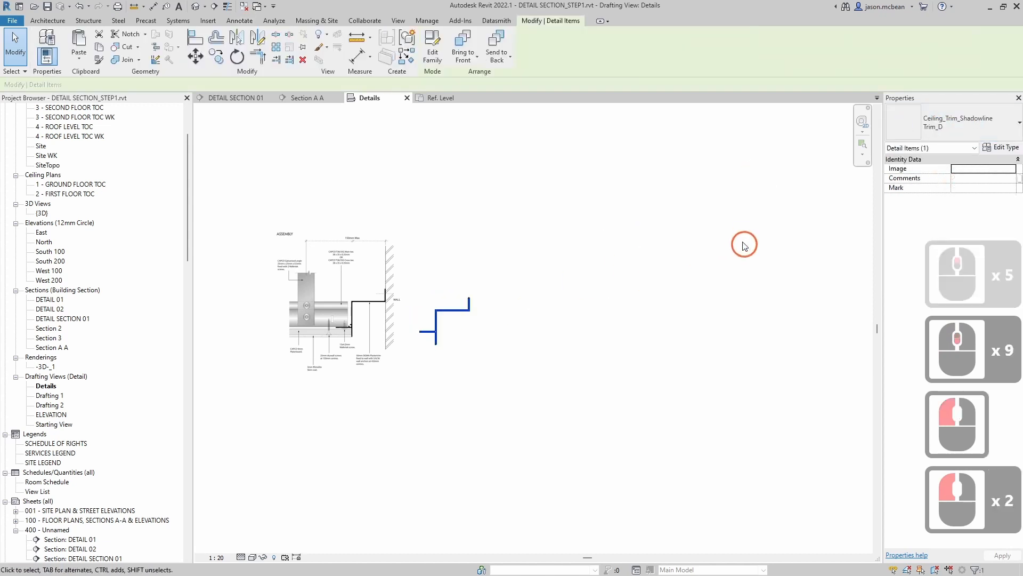
left_click(967, 118)
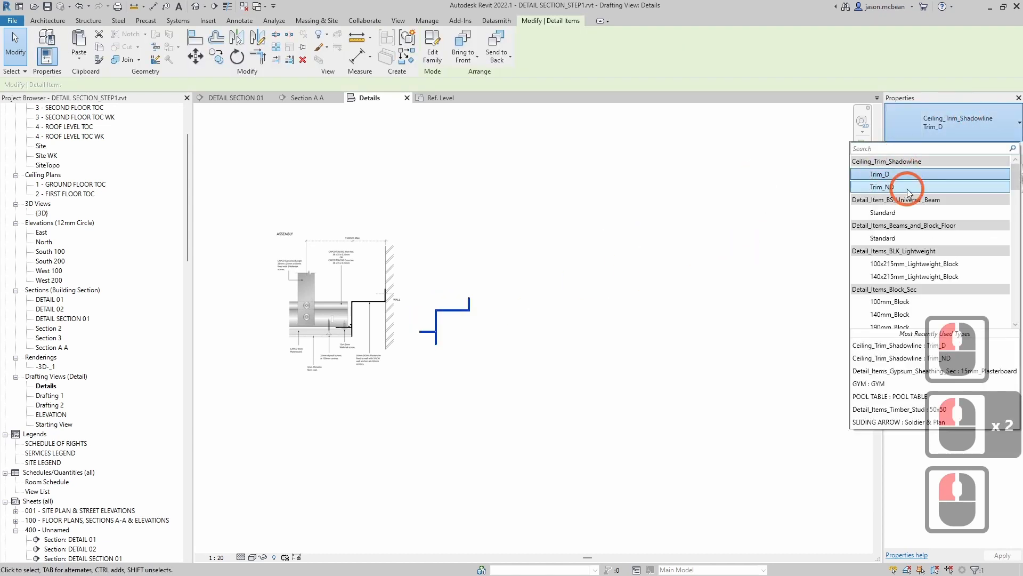
left_click(885, 187)
left_click(528, 306)
scroll(428, 339, "up", 8)
middle_click_drag(441, 338, 430, 331)
scroll(437, 324, "up", 2)
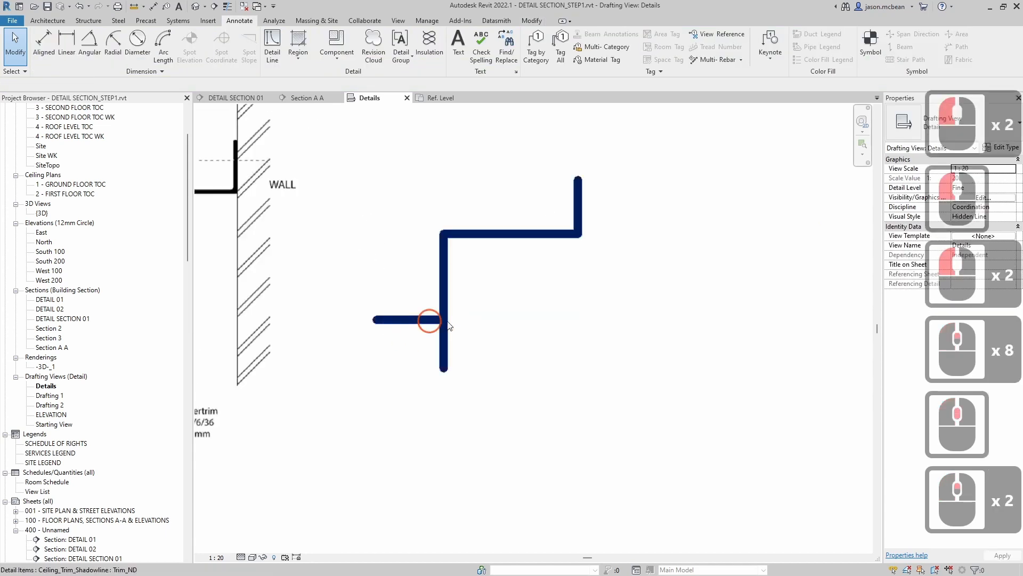
scroll(499, 269, "down", 8)
mouse_move(545, 299)
middle_mouse_down()
mouse_move(634, 271)
mouse_move(598, 265)
mouse_move(370, 308)
middle_mouse_up()
scroll(591, 263, "down", 1)
scroll(597, 245, "up", 1)
middle_click_drag(370, 354, 420, 351)
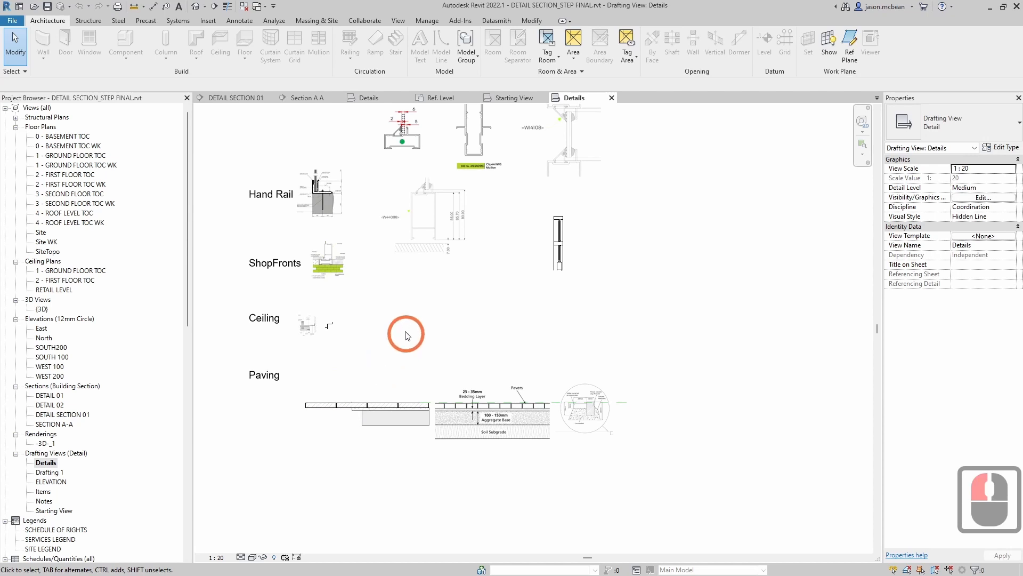
- Examine the hand rail detail in the Details view of DETAIL SECTION_STEP FINAL and select its steel filled region
scroll(379, 302, "up", 9)
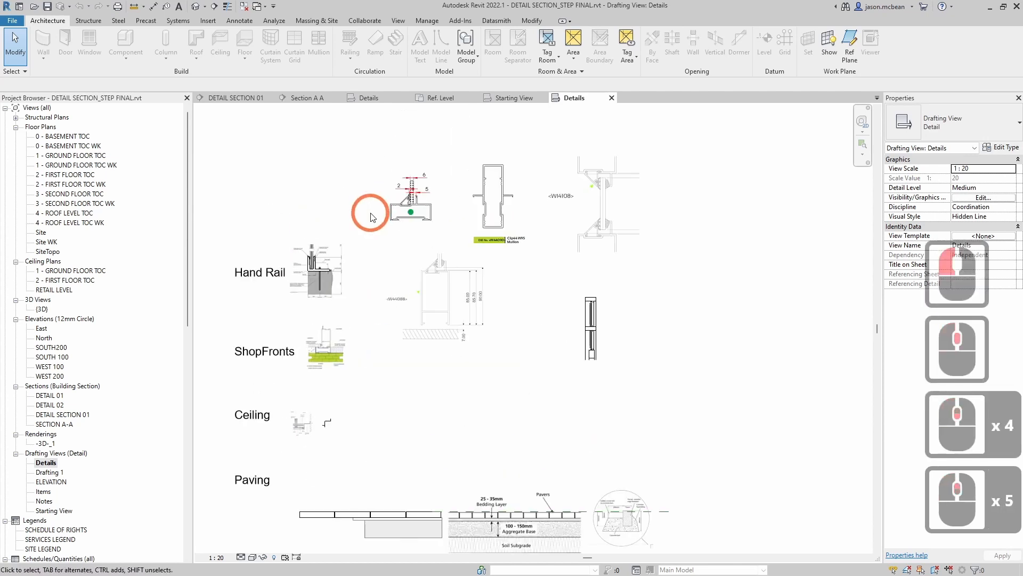
scroll(304, 267, "up", 10)
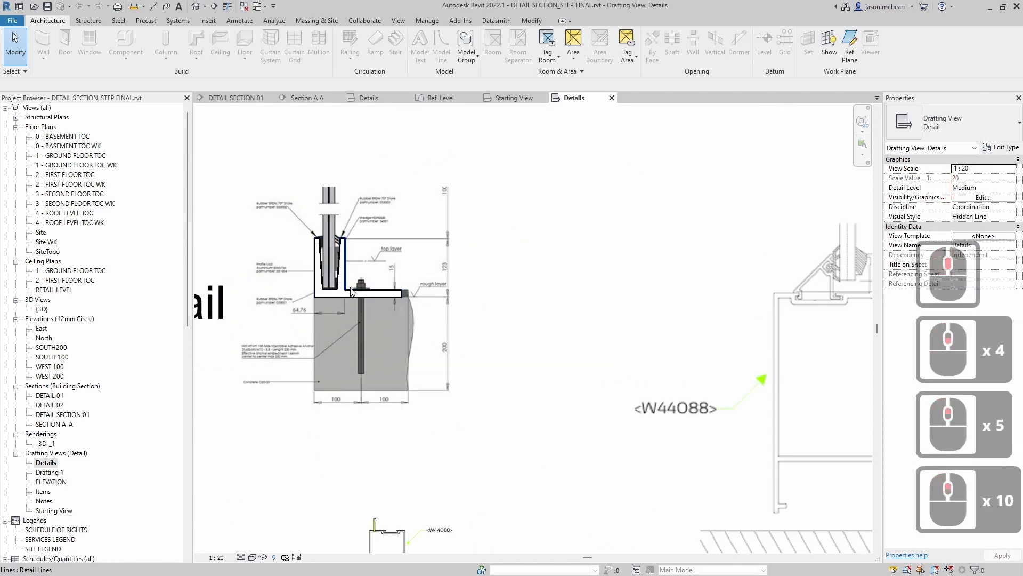
left_click(345, 290)
scroll(372, 269, "down", 5)
middle_click_drag(566, 326, 570, 226)
middle_click_drag(605, 299, 246, 318)
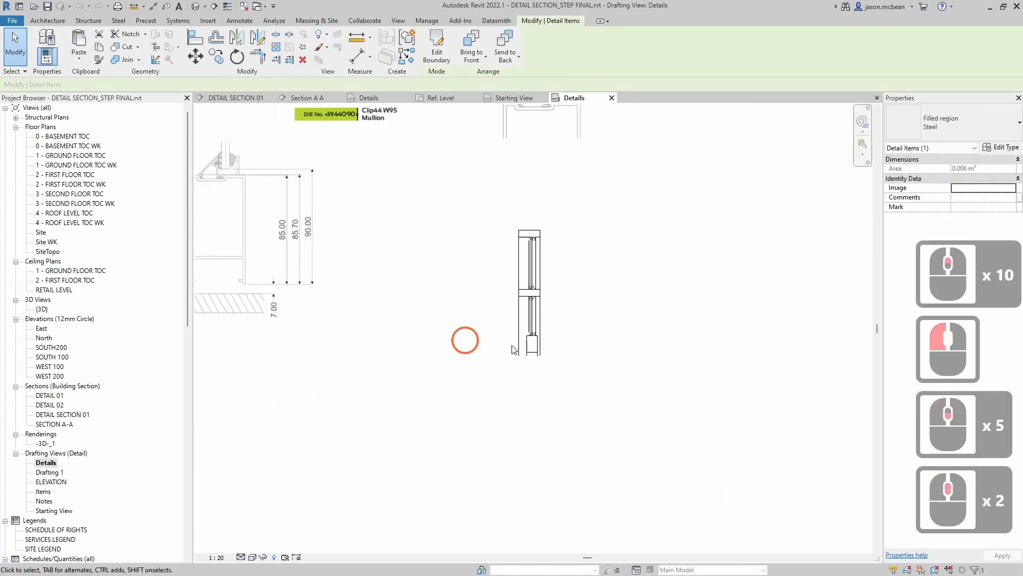
- Examine the shopfront section detail from its lower part up and inspect the mullion detail group at its head
scroll(570, 350, "up", 6)
scroll(483, 320, "up", 13)
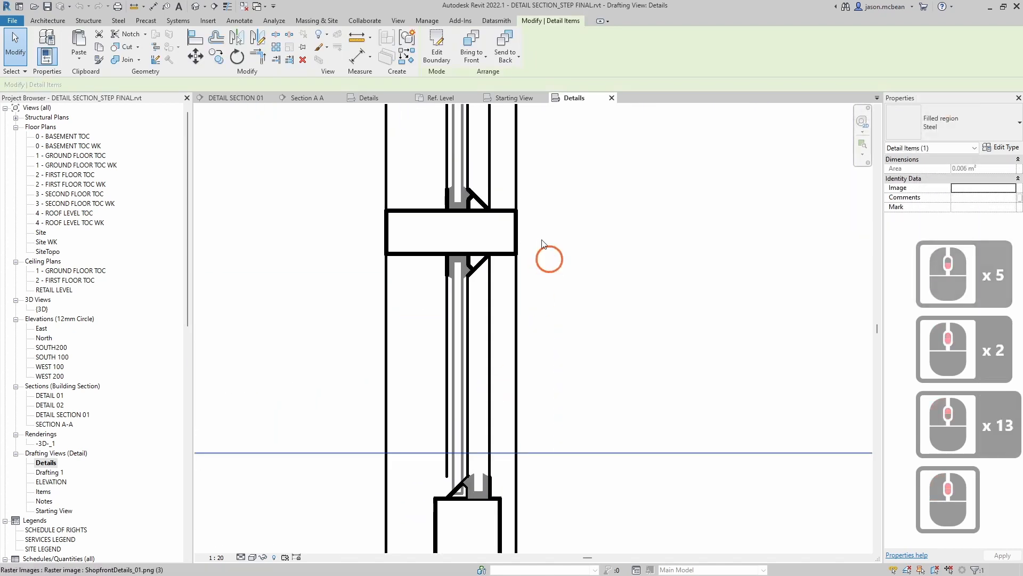
scroll(512, 433, "down", 5)
middle_click_drag(534, 311, 530, 386)
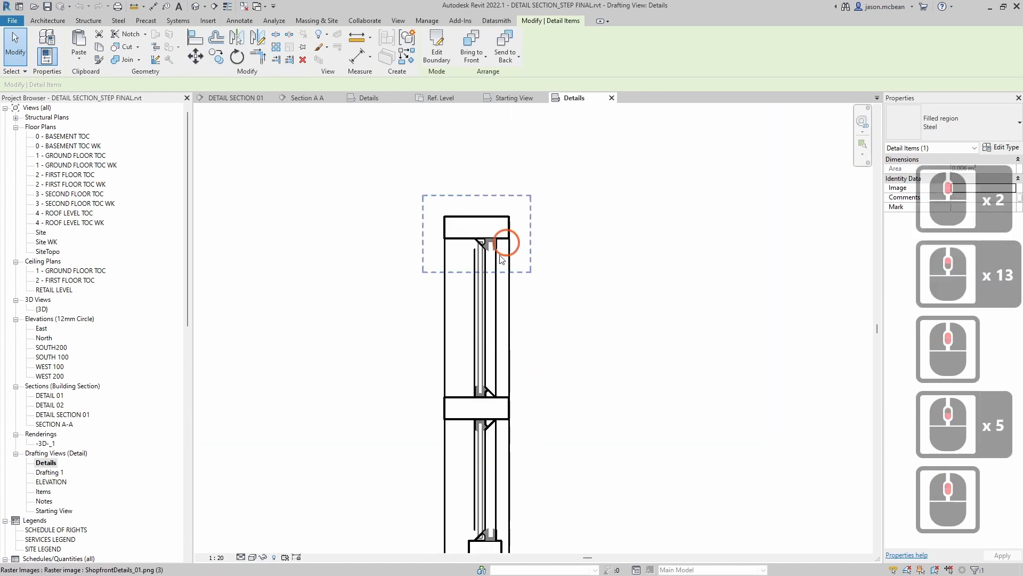
scroll(497, 249, "up", 6)
left_click(496, 247)
scroll(504, 249, "up", 4)
scroll(475, 198, "down", 6)
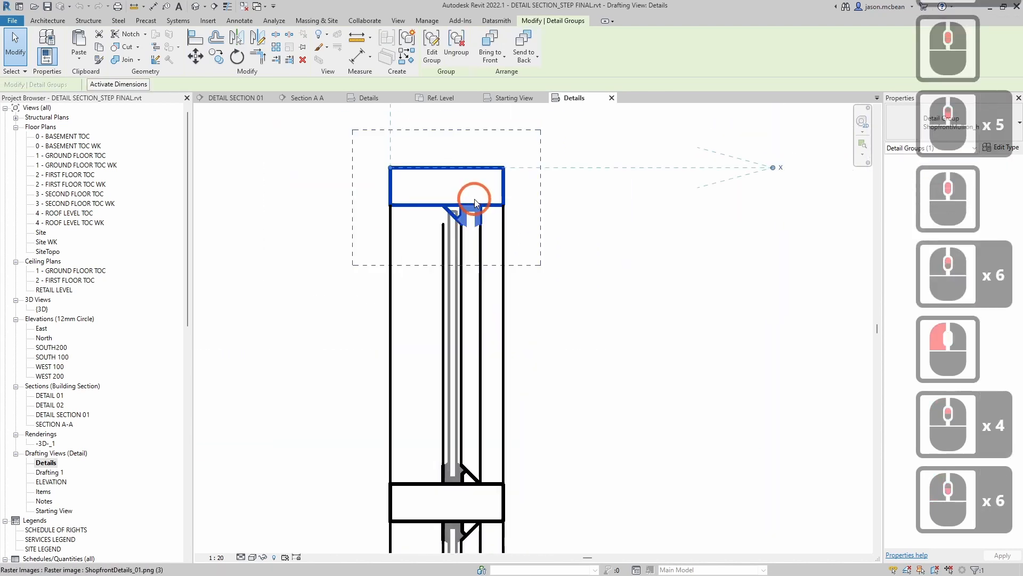
key("Escape")
- Examine the shopfront section's glazing lines, middle mullion and base
middle_click_drag(517, 431, 516, 491)
scroll(452, 296, "up", 3)
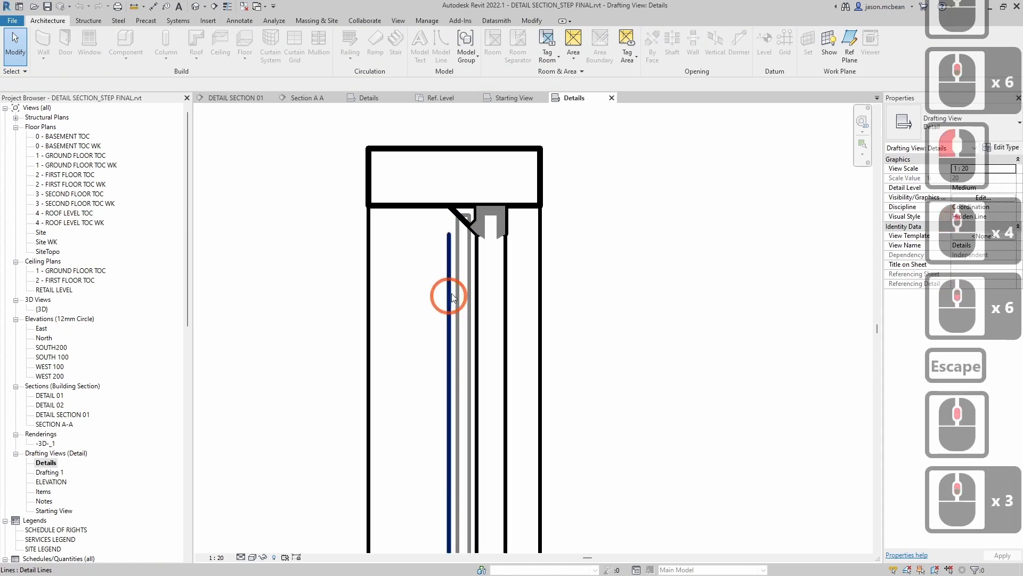
scroll(477, 219, "down", 7)
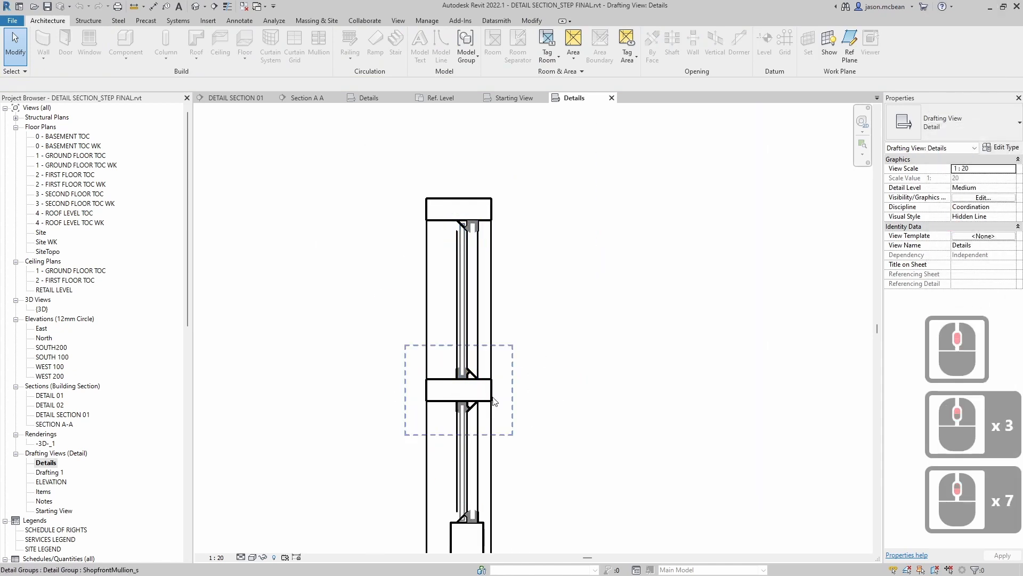
middle_click_drag(549, 401, 555, 216)
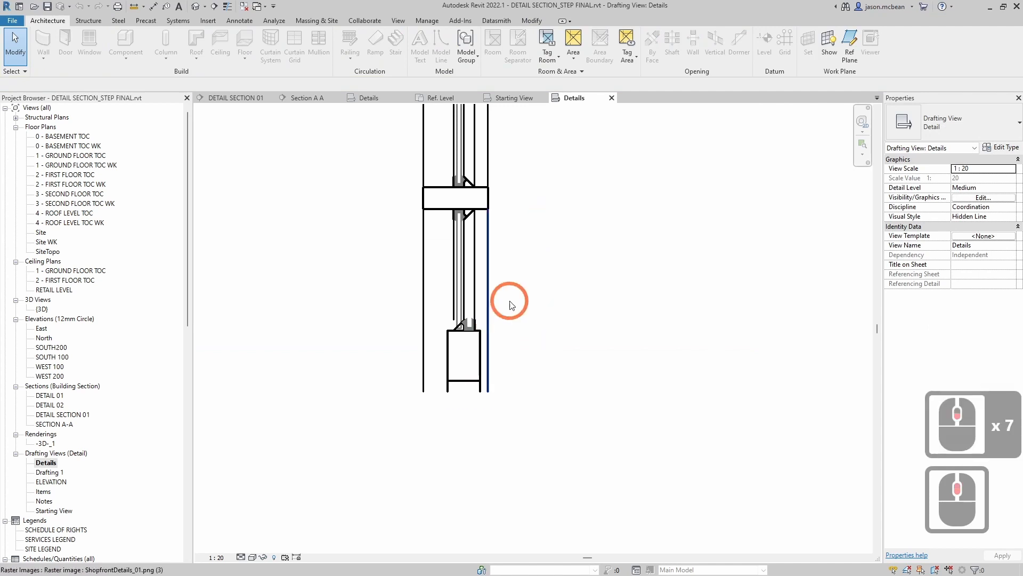
scroll(471, 218, "down", 5)
scroll(471, 218, "up", 5)
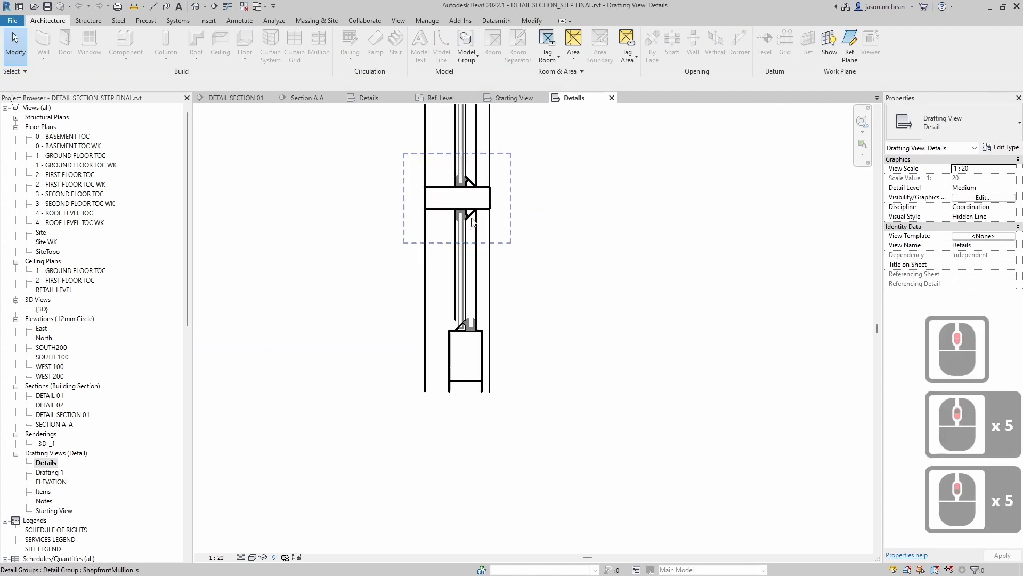
scroll(472, 299, "up", 5)
scroll(465, 344, "down", 6)
scroll(464, 347, "down", 5)
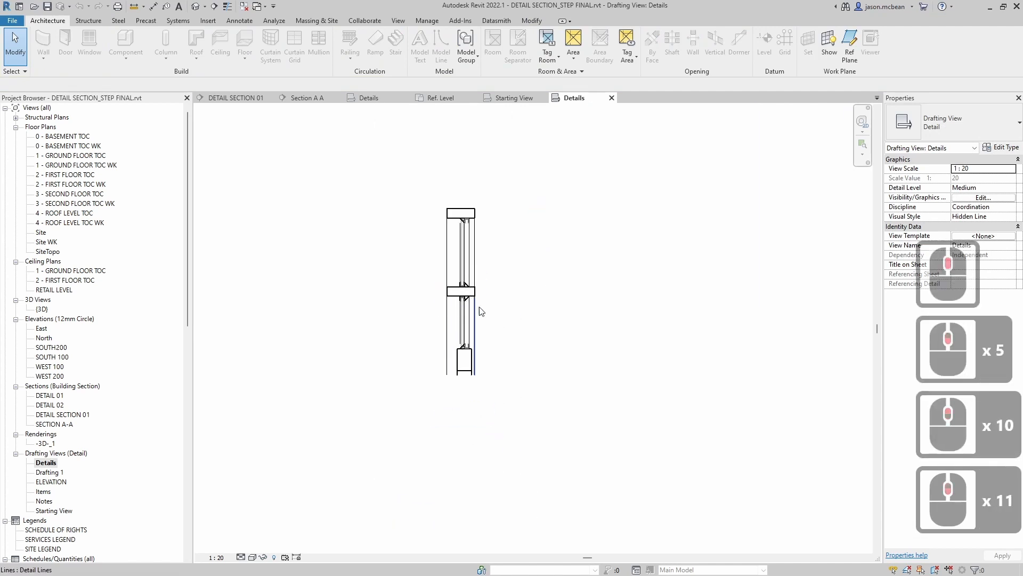
- Compare the shopfront section with the nearby reference image and select the mullion detail group at its middle
middle_click_drag(481, 311, 545, 295)
middle_click_drag(480, 357, 586, 352)
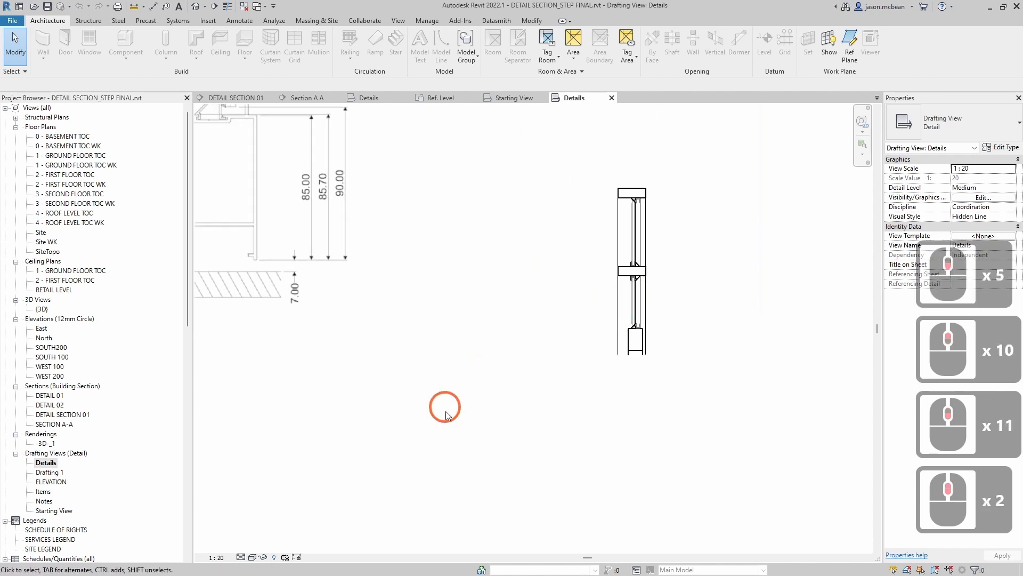
scroll(584, 370, "down", 5)
middle_click_drag(338, 393, 301, 396)
scroll(620, 329, "up", 5)
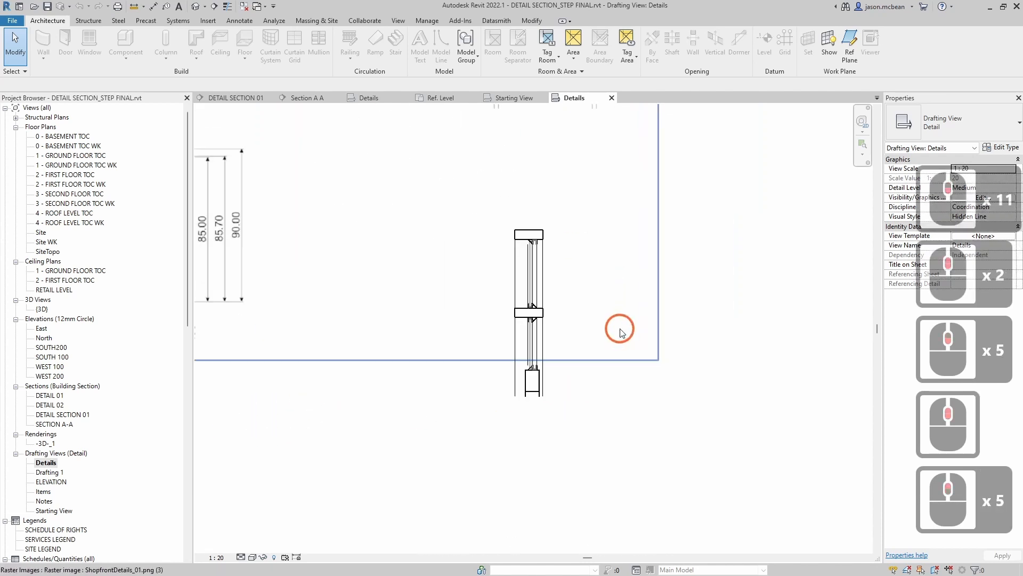
scroll(549, 330, "up", 5)
left_click(513, 293)
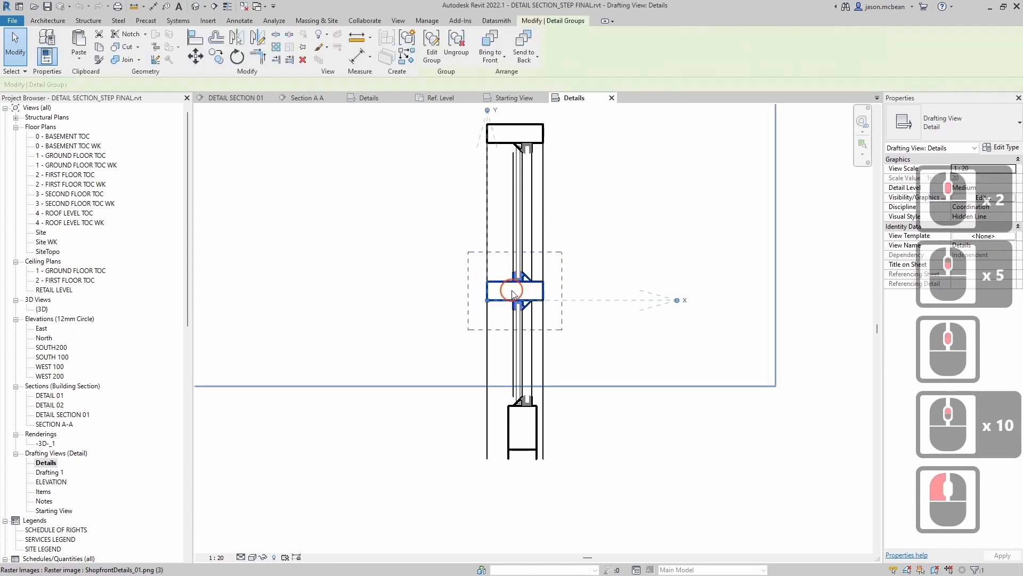
- Examine the paving detail beside its reference image and select its aggregate base filled region
scroll(564, 290, "down", 4)
left_click(406, 301)
middle_click_drag(399, 306, 577, 337)
scroll(574, 336, "down", 5)
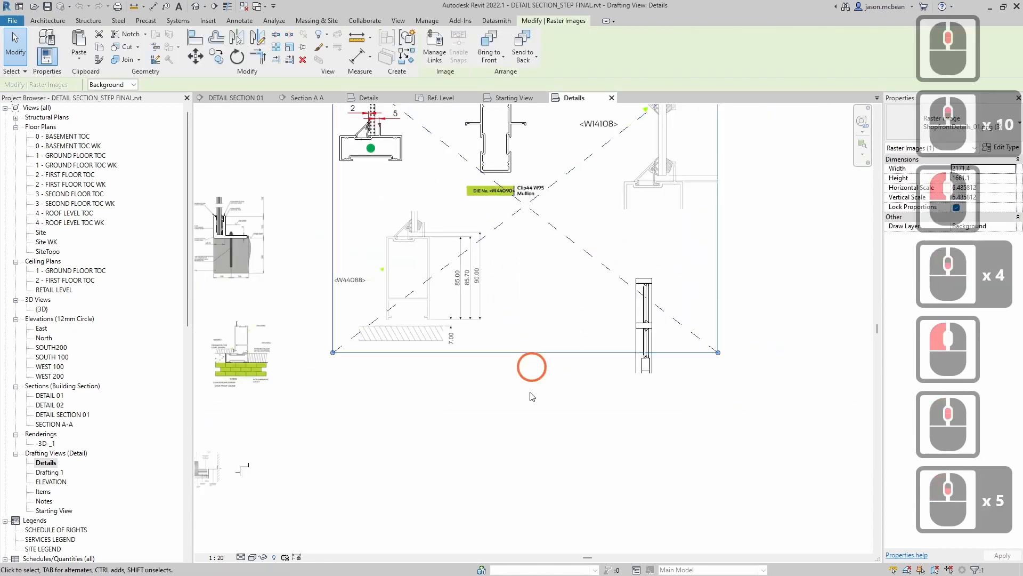
left_click(531, 397)
middle_click_drag(531, 397, 535, 156)
scroll(562, 411, "up", 5)
middle_click_drag(573, 433, 488, 376)
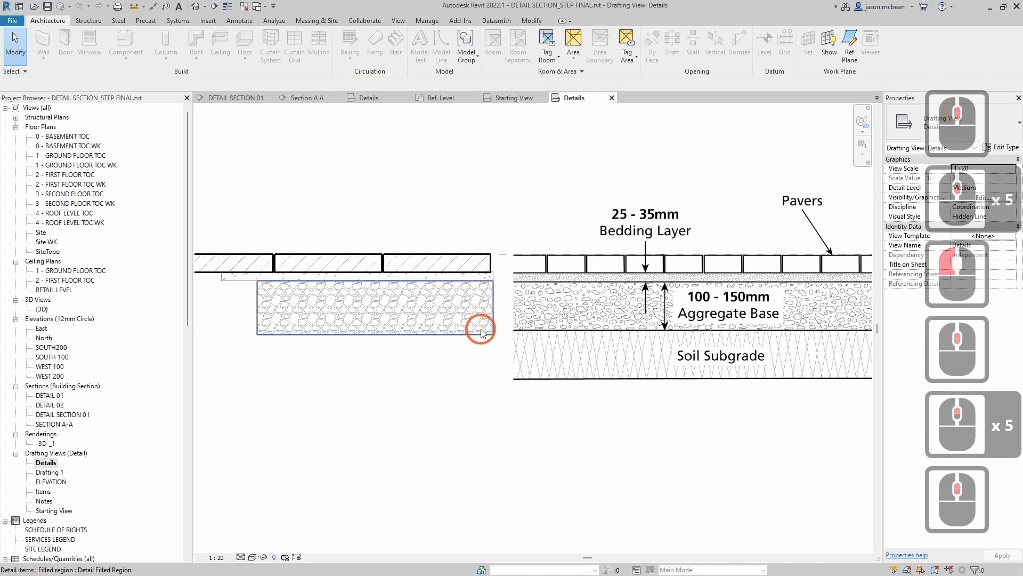
left_click(472, 336)
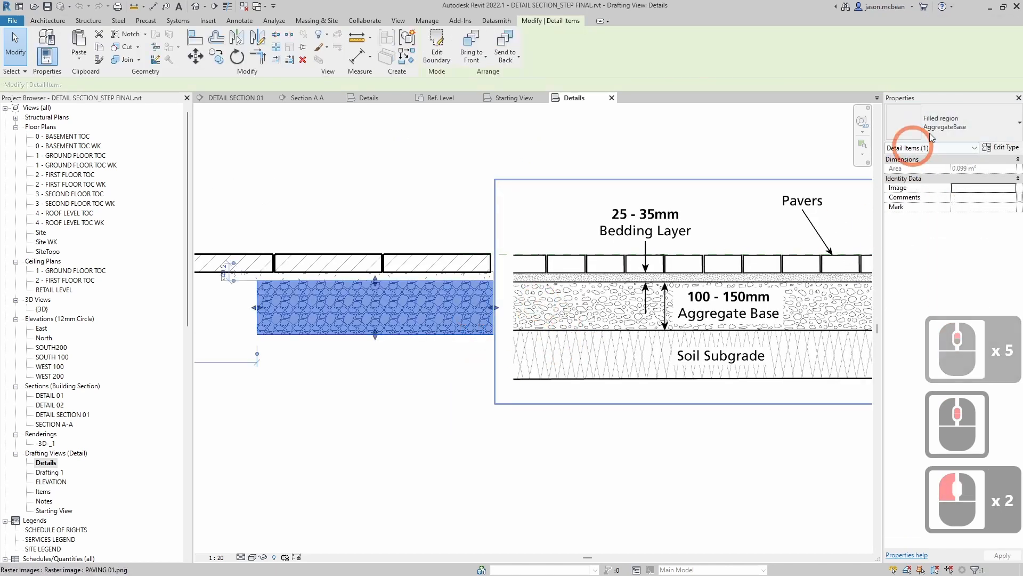
- Open the type properties of the AggregateBase filled region and look through the available filled region types
left_click(1003, 148)
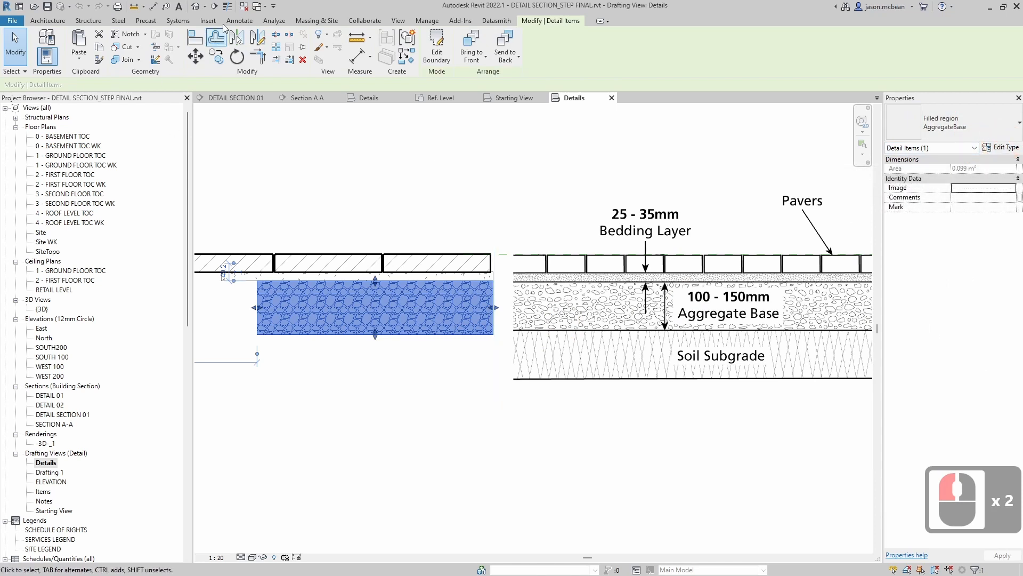
left_click(240, 20)
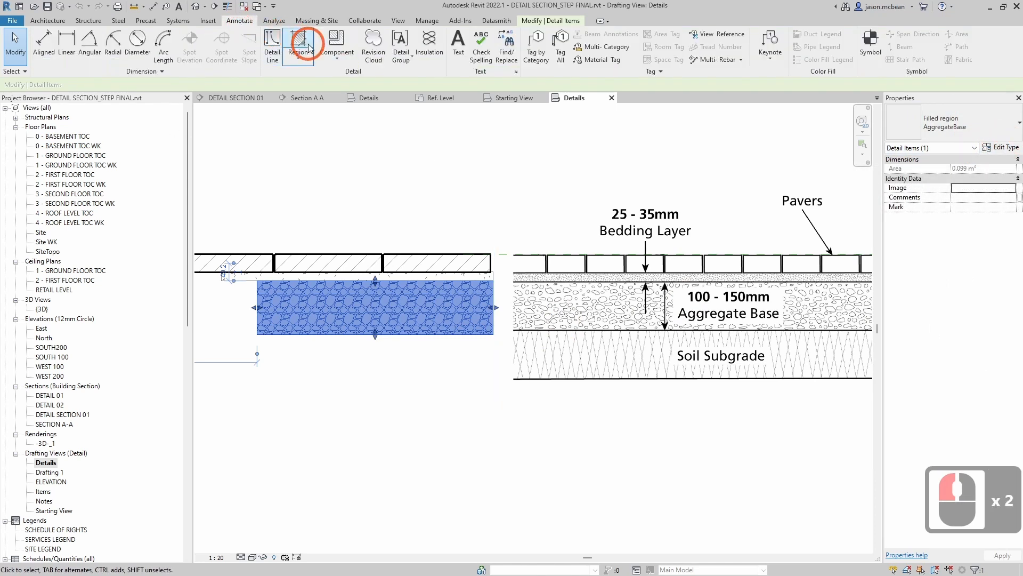
double_click(331, 308)
left_click(1000, 147)
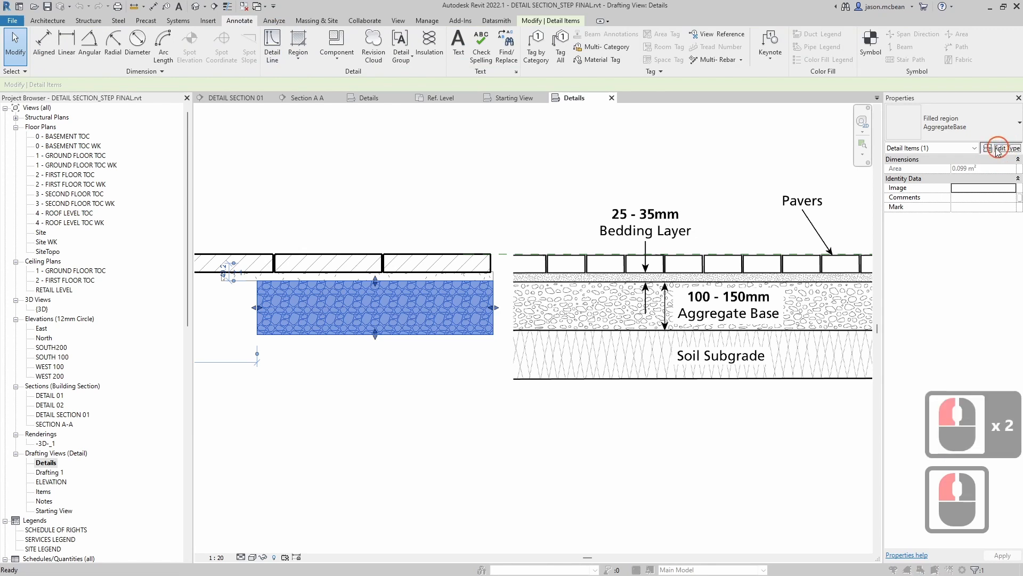
left_click(433, 186)
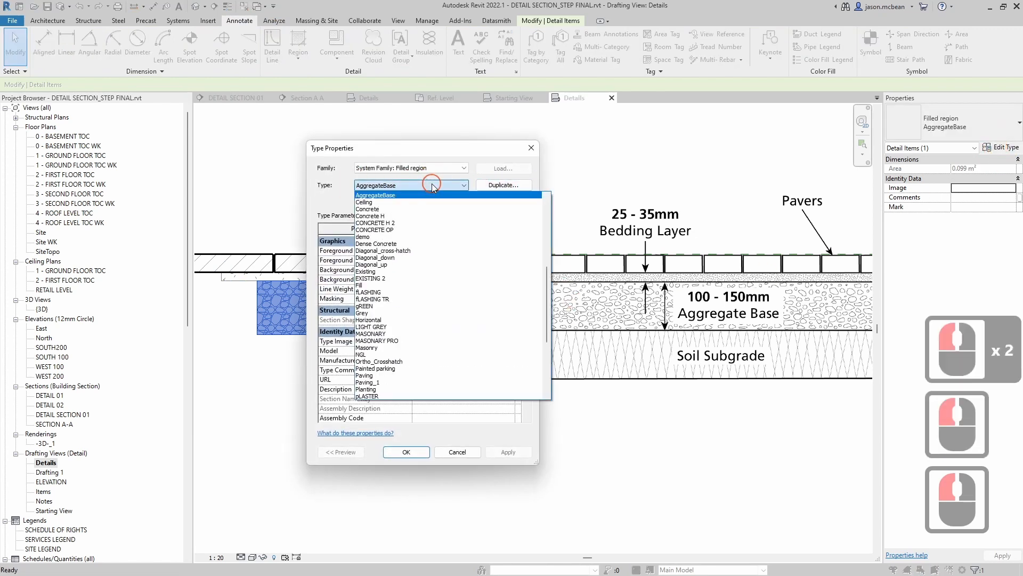
left_click(479, 186)
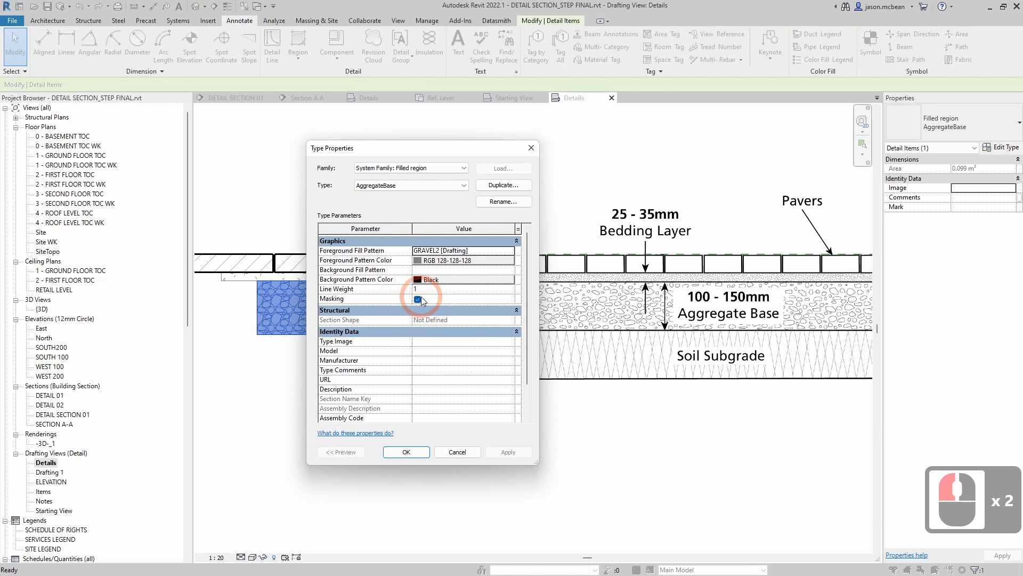
- Compare the AggregateBase type's fill pattern settings with the paving detail and its reference image, keeping the settings as they are
left_click_drag(431, 144, 167, 156)
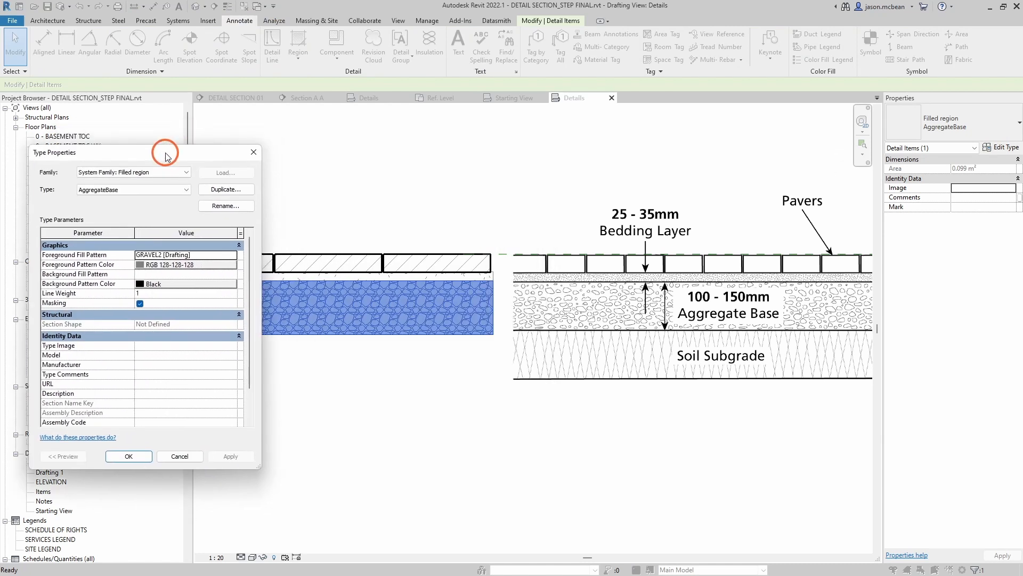
left_click_drag(474, 327, 470, 276)
left_click_drag(514, 313, 451, 386)
left_click_drag(459, 315, 470, 272)
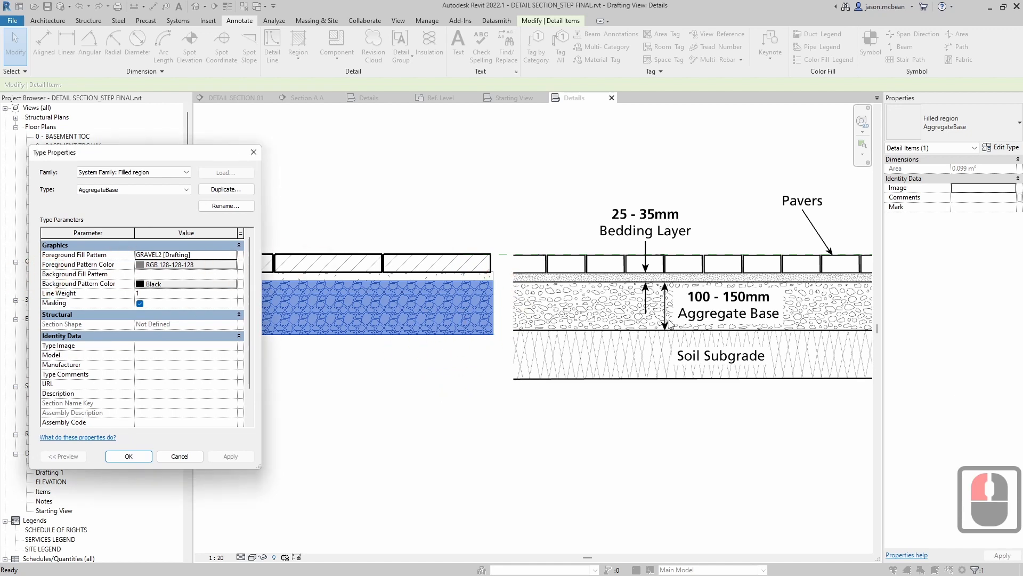
middle_click_drag(561, 358, 168, 530)
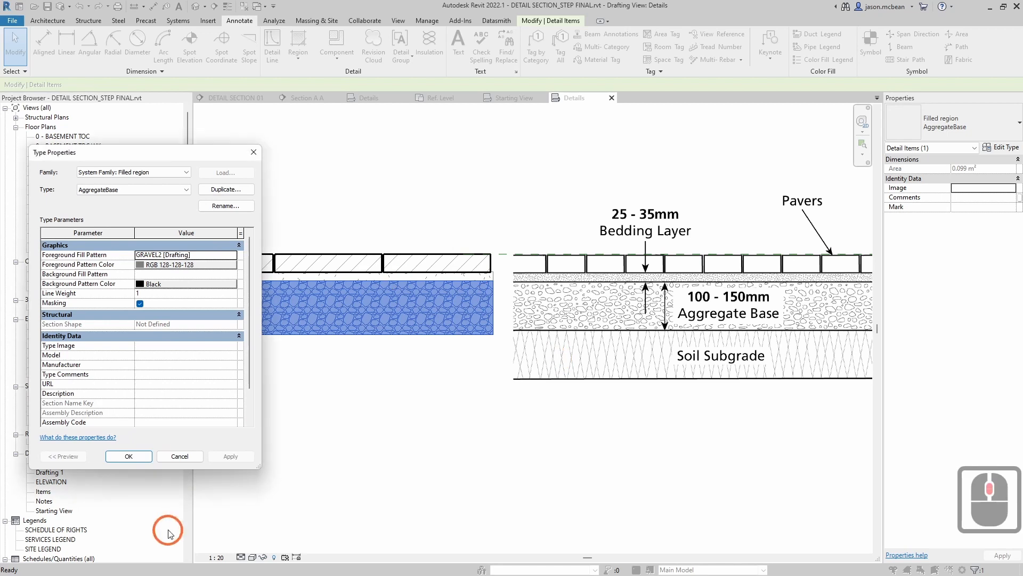
left_click(128, 456)
- Inspect the Paving repeating detail and the separate Paver_T01 detail item at its end within the overall paving detail
left_click(250, 260)
left_click(440, 255)
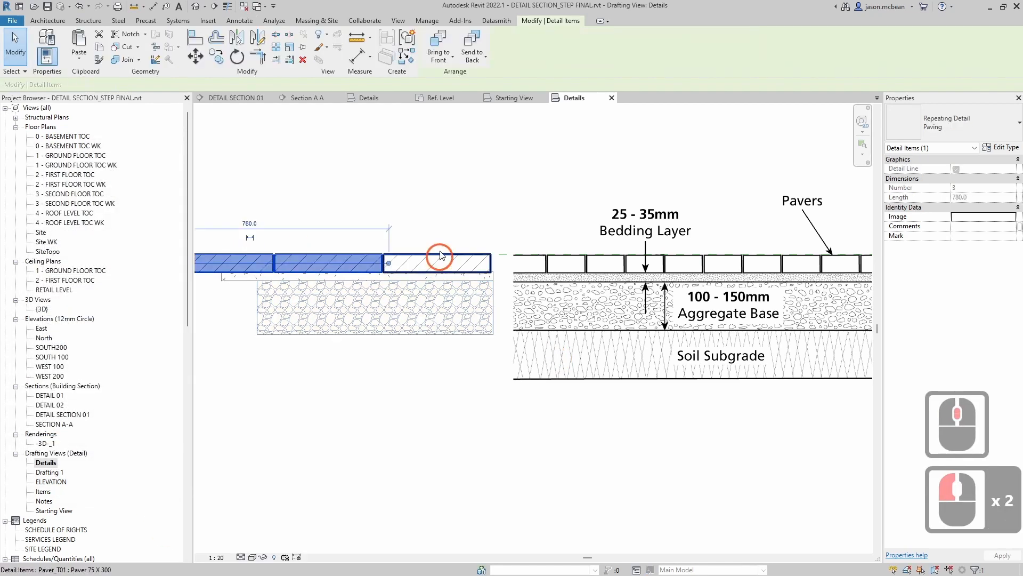
left_click(440, 256)
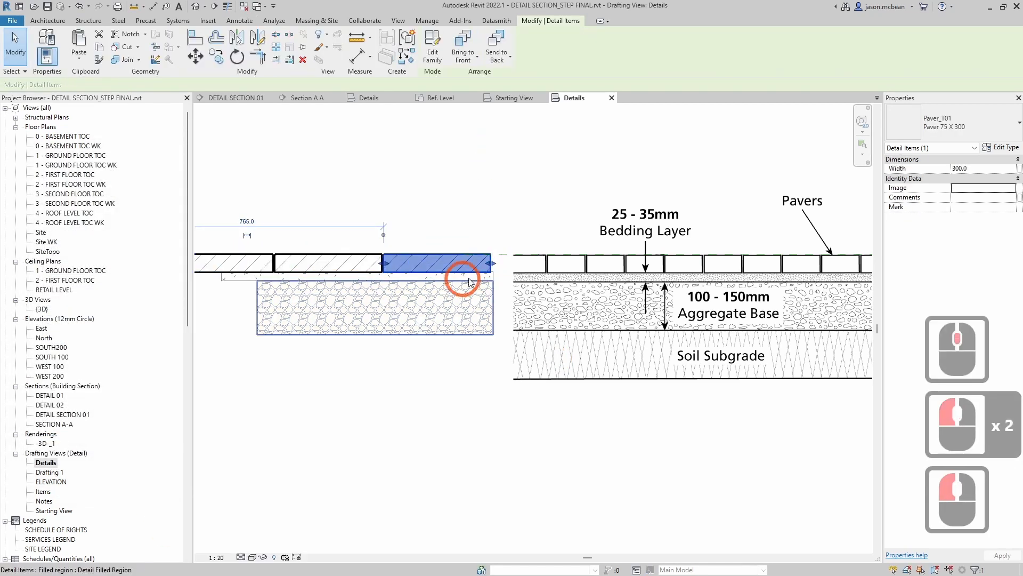
scroll(469, 361, "down", 10)
scroll(407, 246, "up", 9)
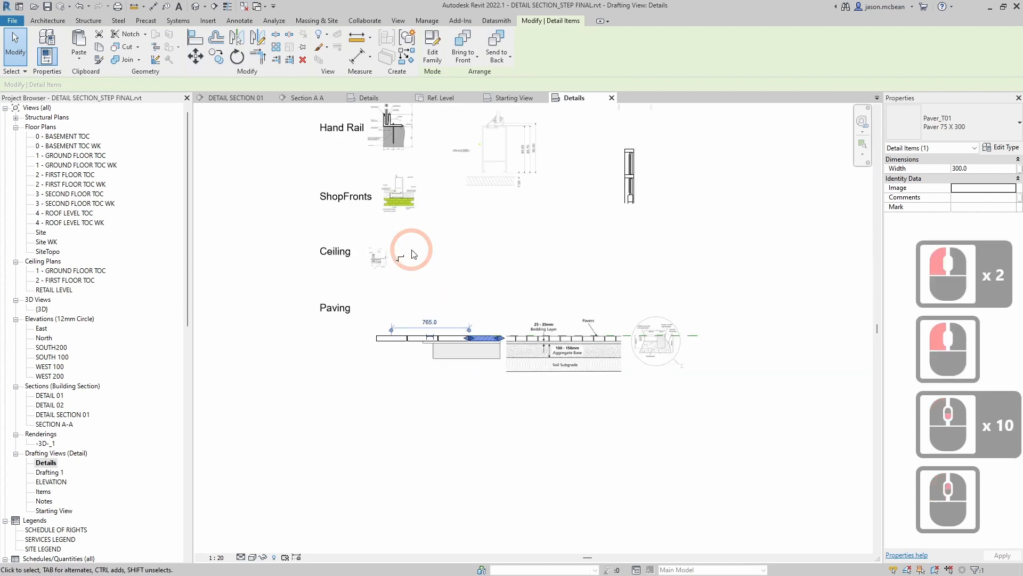
scroll(428, 279, "down", 5)
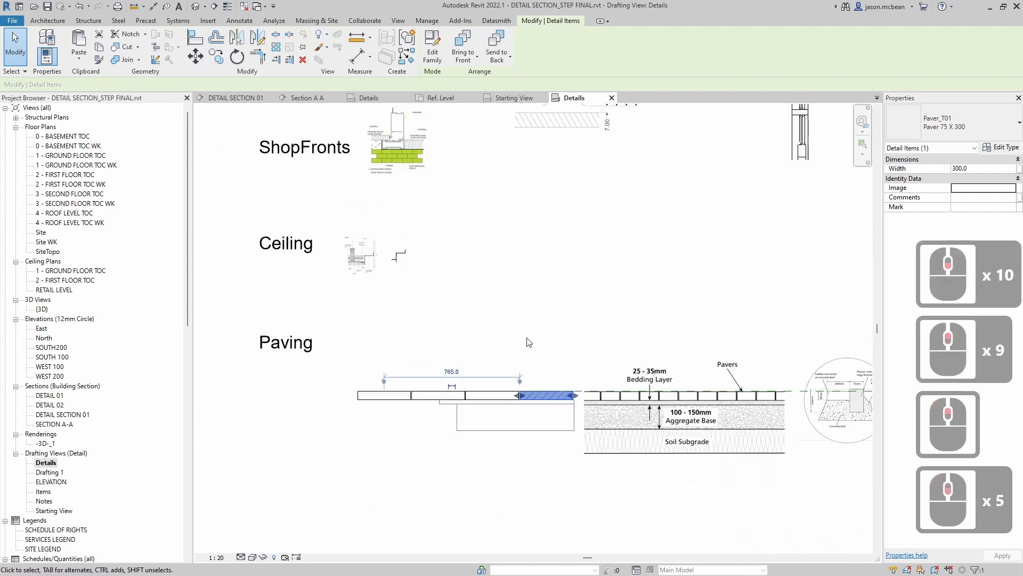
scroll(512, 367, "up", 8)
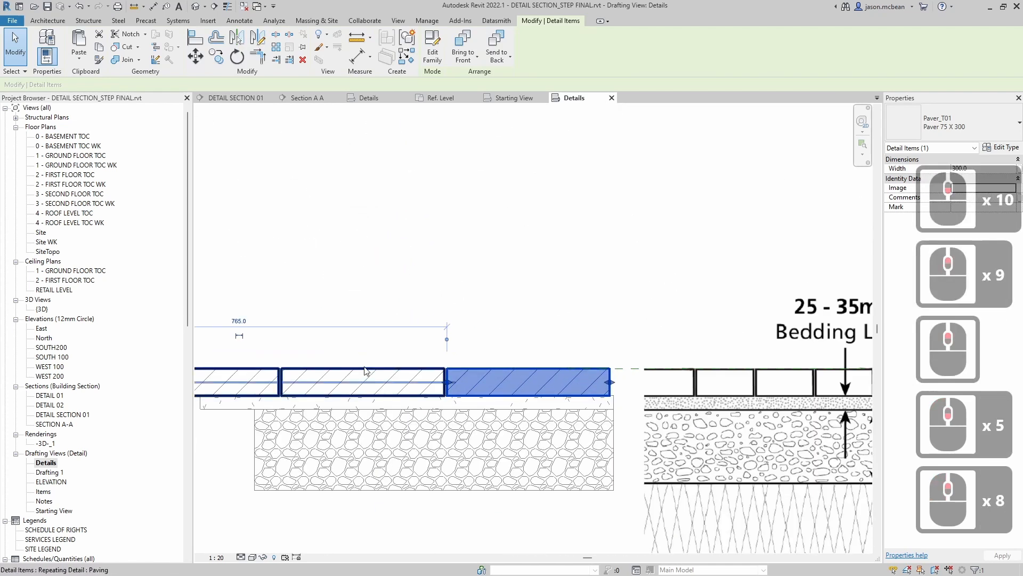
- Examine the repeated pavers, the single end paver and the layers beneath them against the labelled reference image
left_click(367, 377)
middle_click_drag(315, 338, 557, 256)
scroll(277, 300, "down", 4)
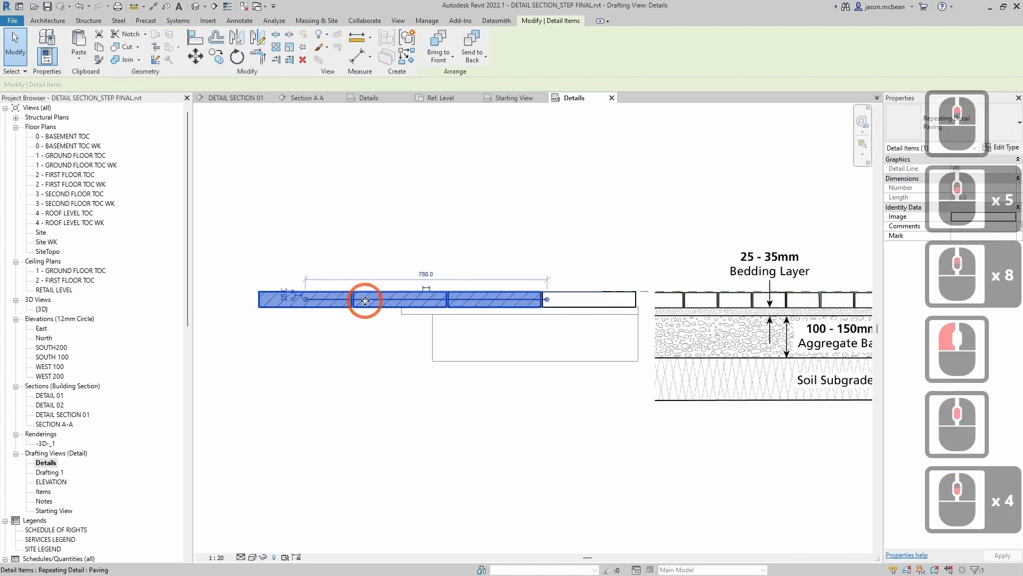
scroll(504, 302, "up", 4)
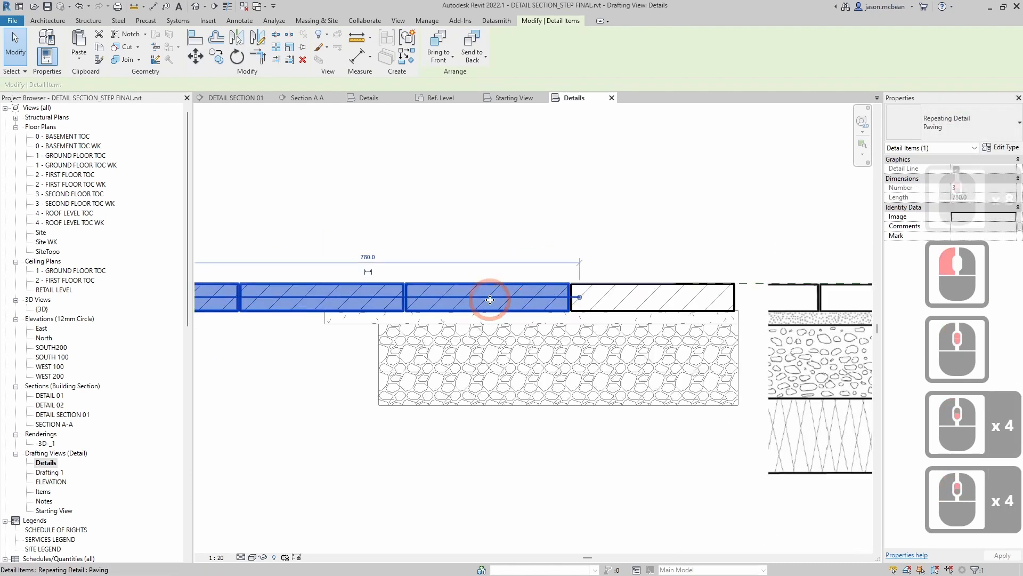
left_click(650, 240)
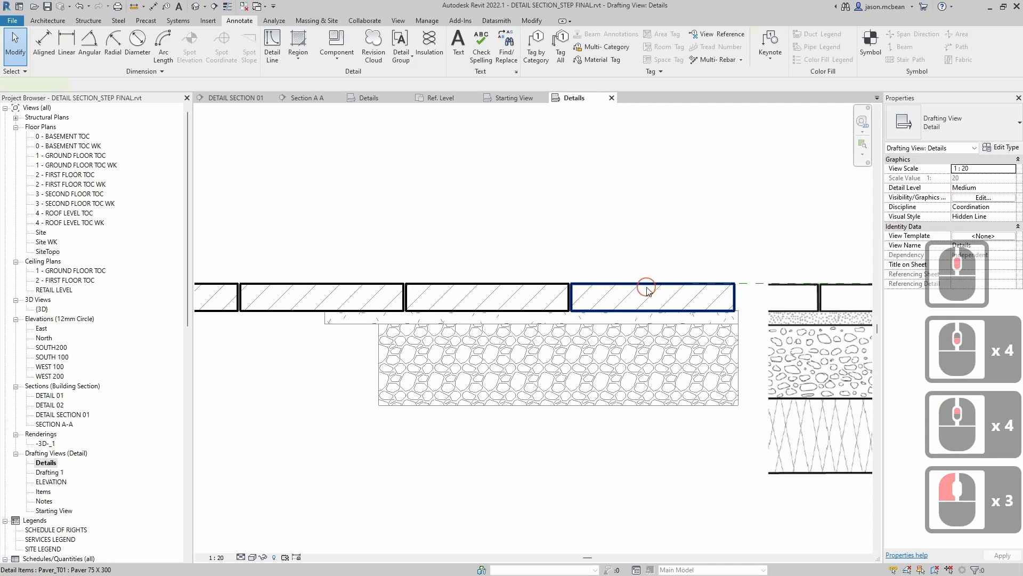
left_click(646, 287)
left_click(467, 205)
scroll(435, 223, "down", 5)
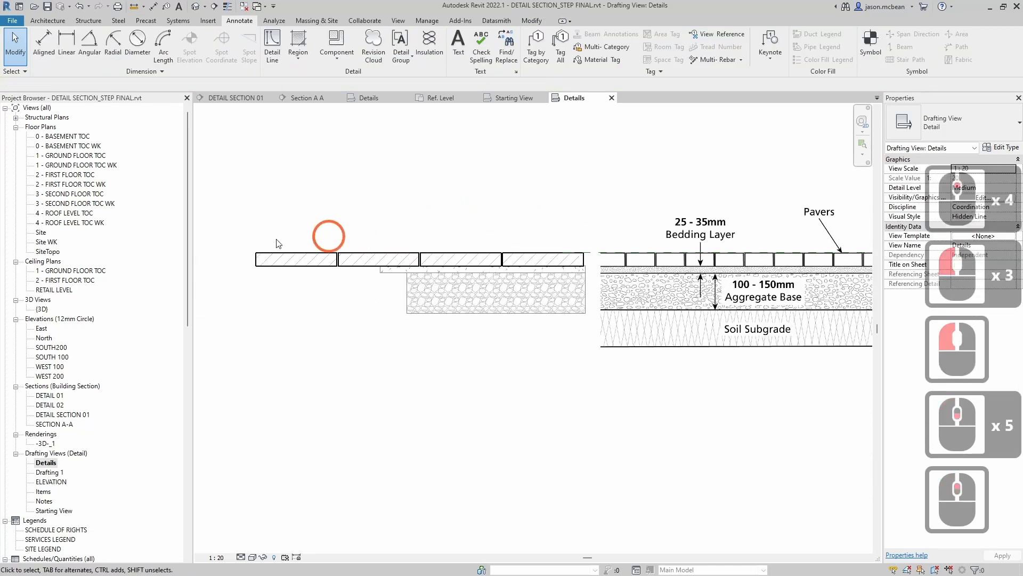
scroll(329, 236, "up", 1)
middle_click_drag(546, 270, 486, 296)
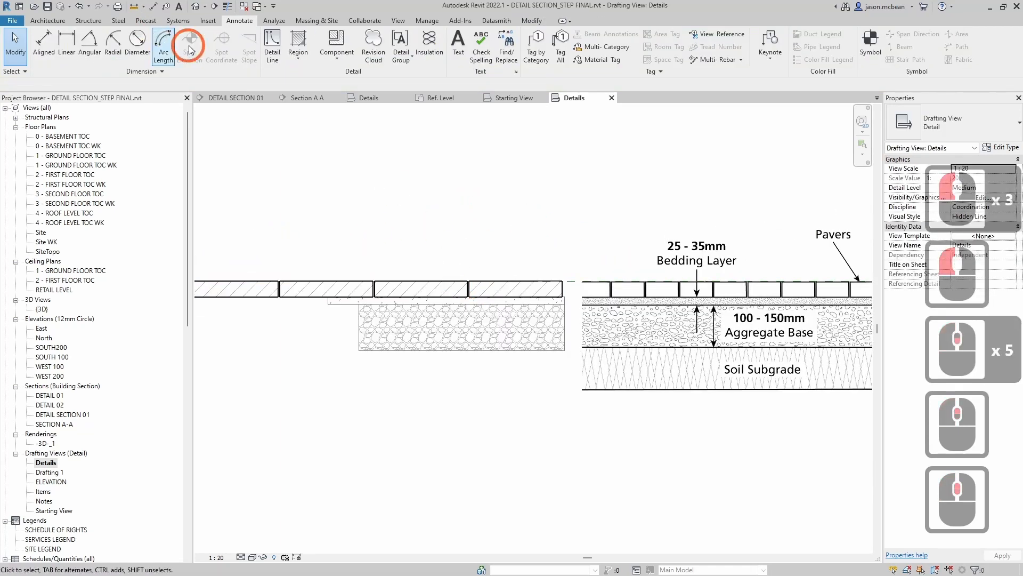
- Start a repeating detail component of type Paving and review its type properties, keeping Paver_T01 : Paver 75 X 300 as the detail
left_click(333, 63)
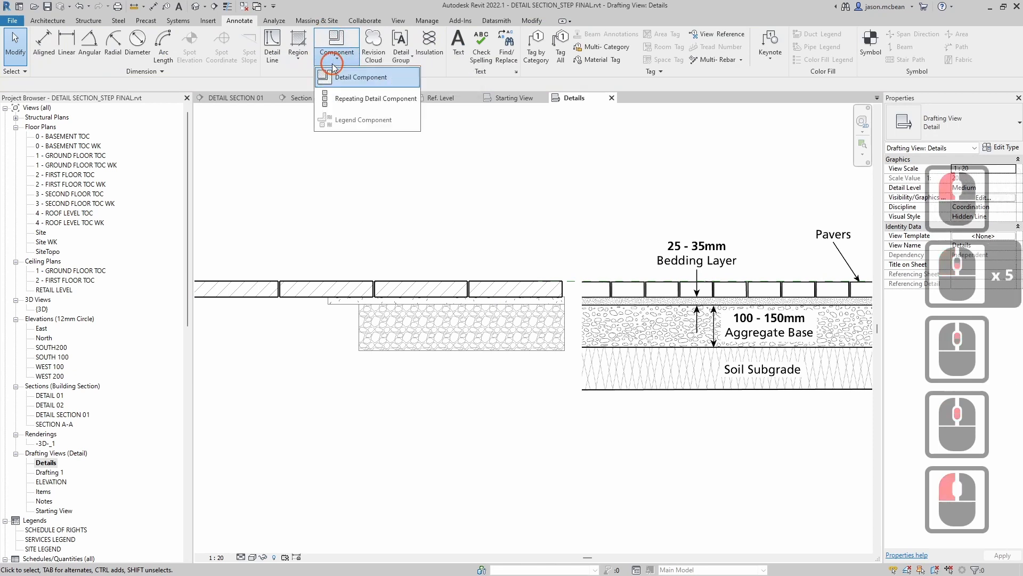
left_click(339, 99)
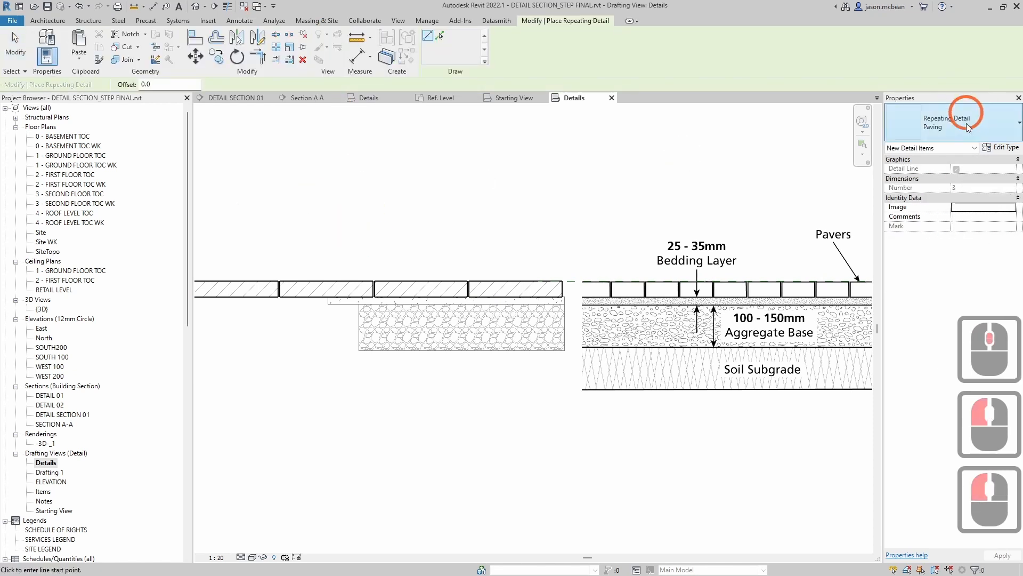
left_click(1015, 144)
left_click(1016, 132)
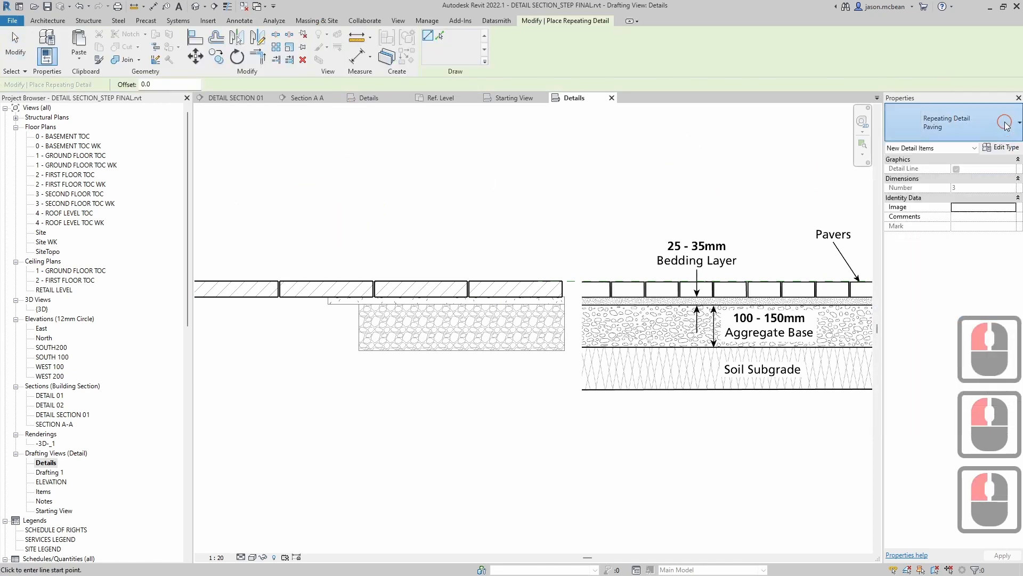
left_click(1017, 132)
left_click(1016, 137)
left_click(1009, 147)
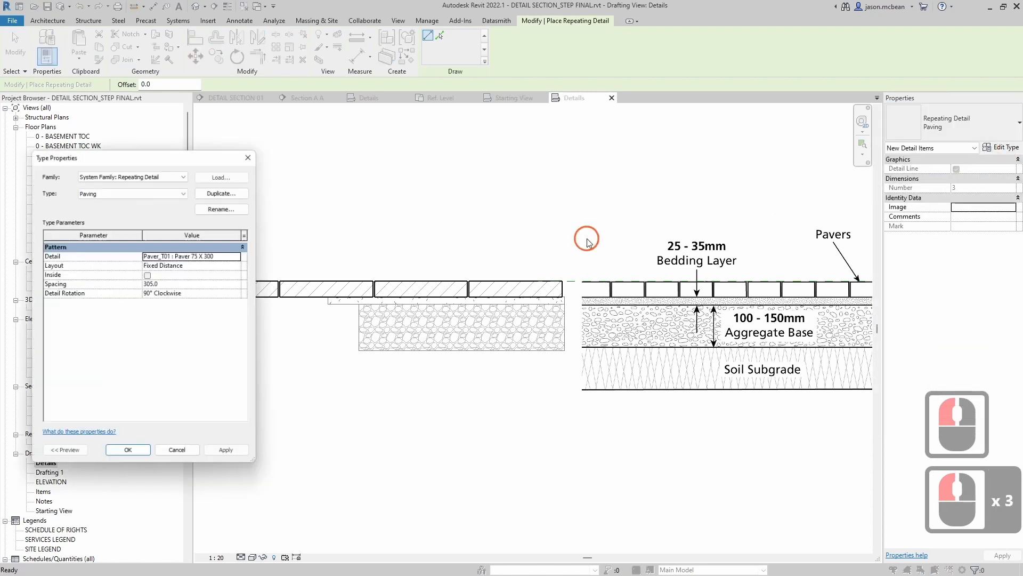
left_click_drag(143, 154, 209, 139)
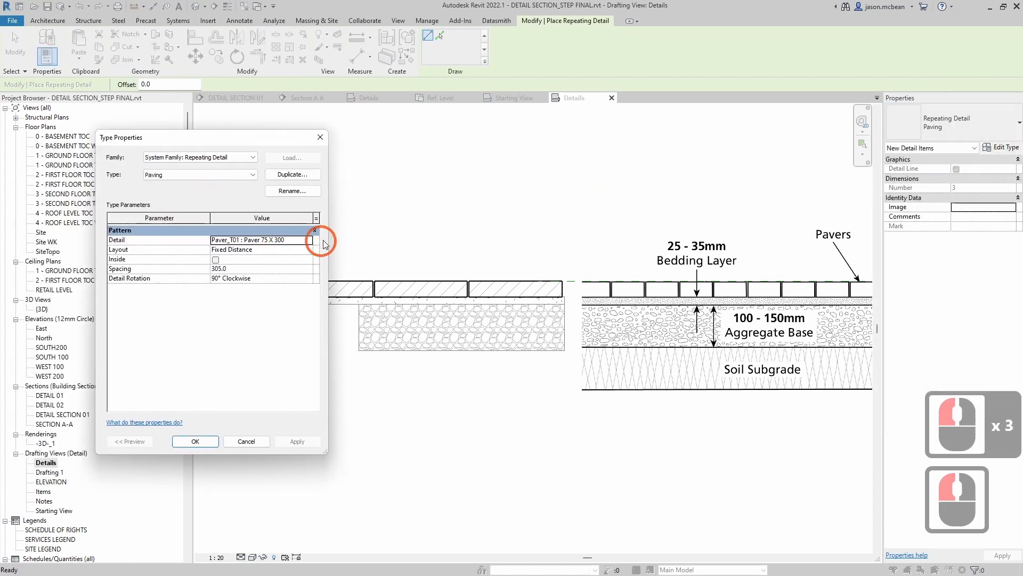
left_click(311, 240)
left_click(275, 257)
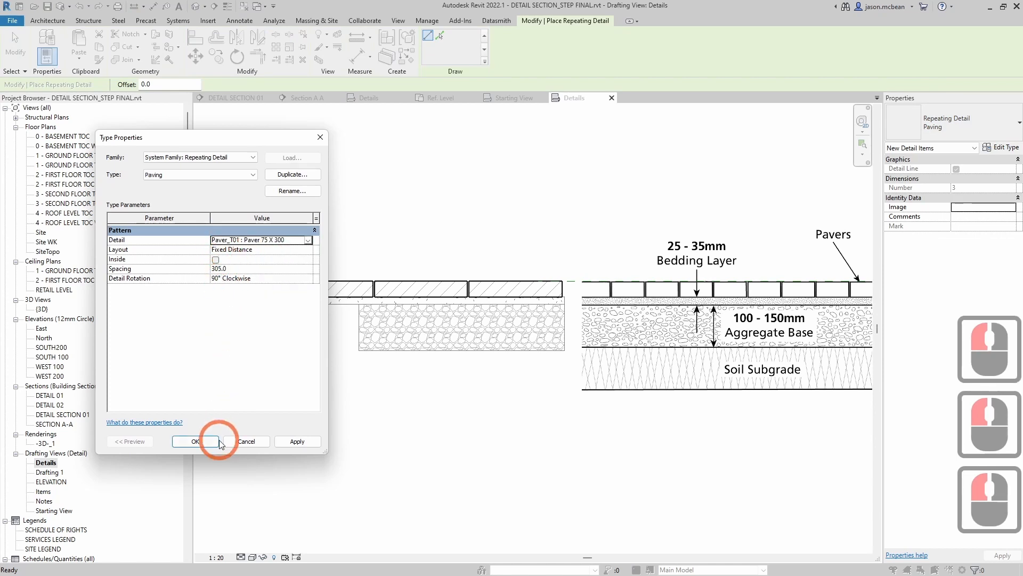
left_click(195, 441)
- Draw a horizontal Paving repeating detail about 1020 mm long above the existing paving detail
left_click(270, 214)
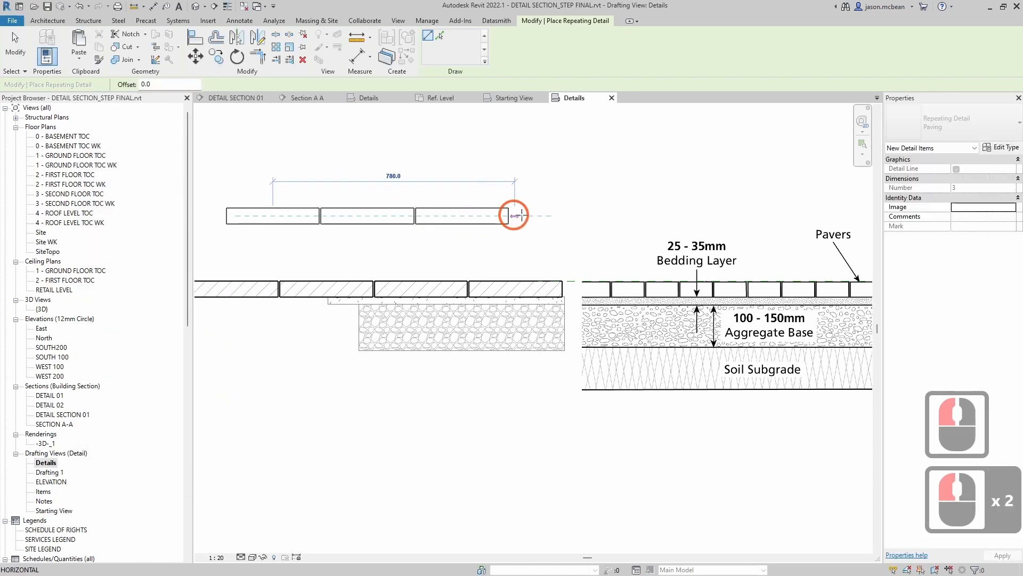
left_click(602, 216)
middle_click_drag(673, 222, 635, 162)
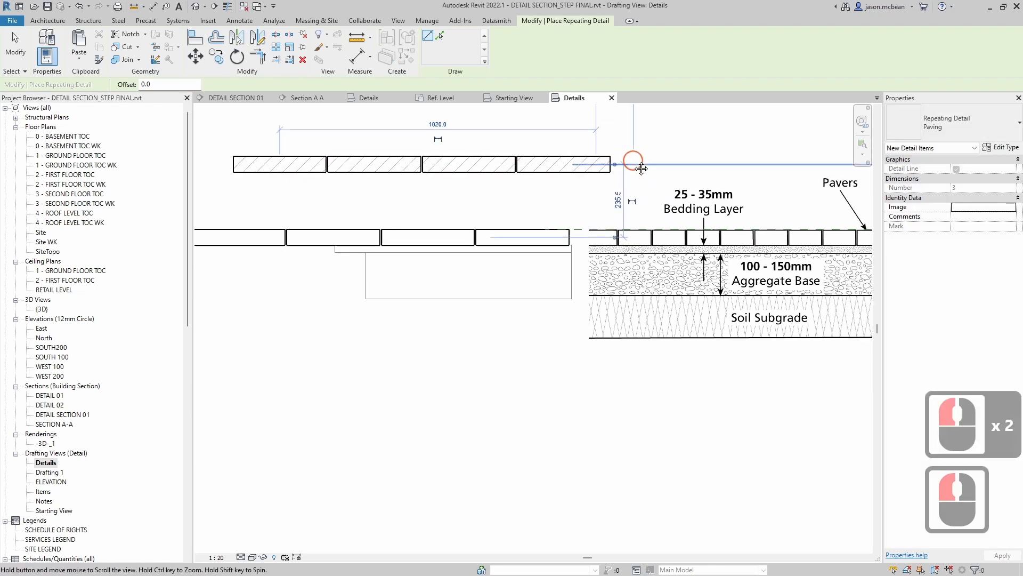
key("Escape")
key("Escape")
- Move the new row of pavers closer to the existing paving row and shift it away from the reference image
left_click(534, 175)
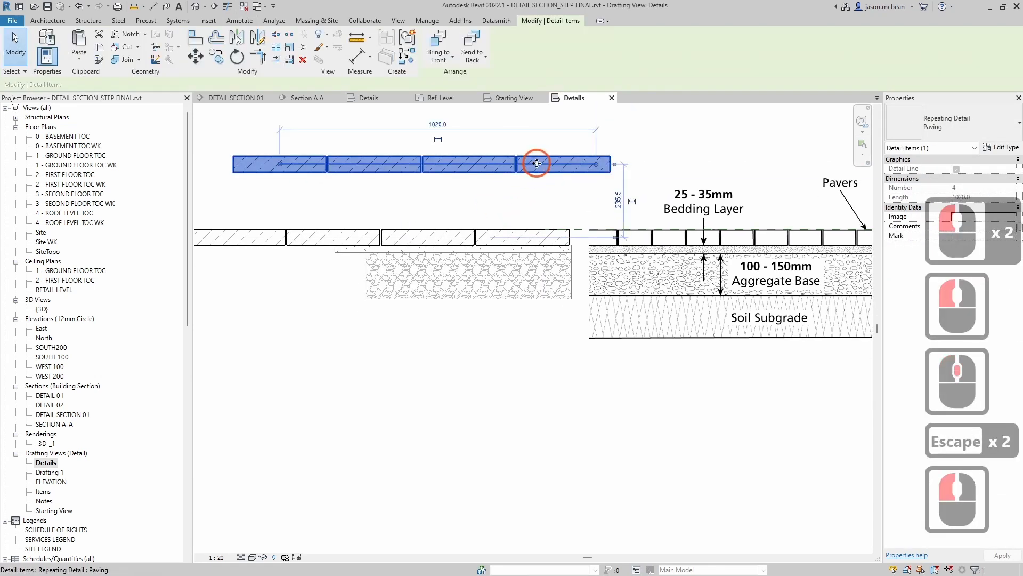
left_click_drag(535, 170, 400, 188)
key("Escape")
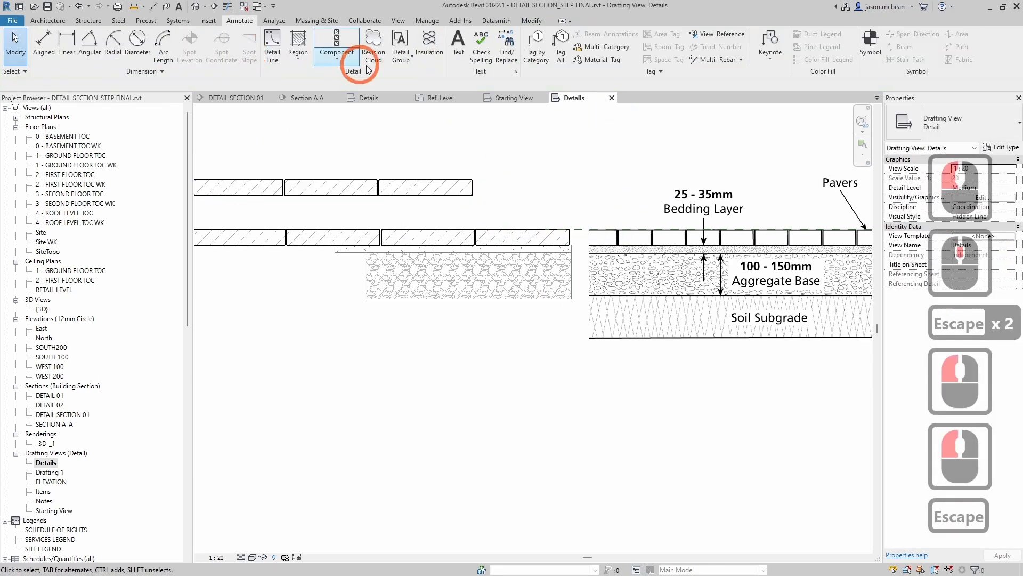
- Look through the detail component types available for placement, including the roundhead screw and wall plug fixings
left_click(341, 53)
left_click(351, 78)
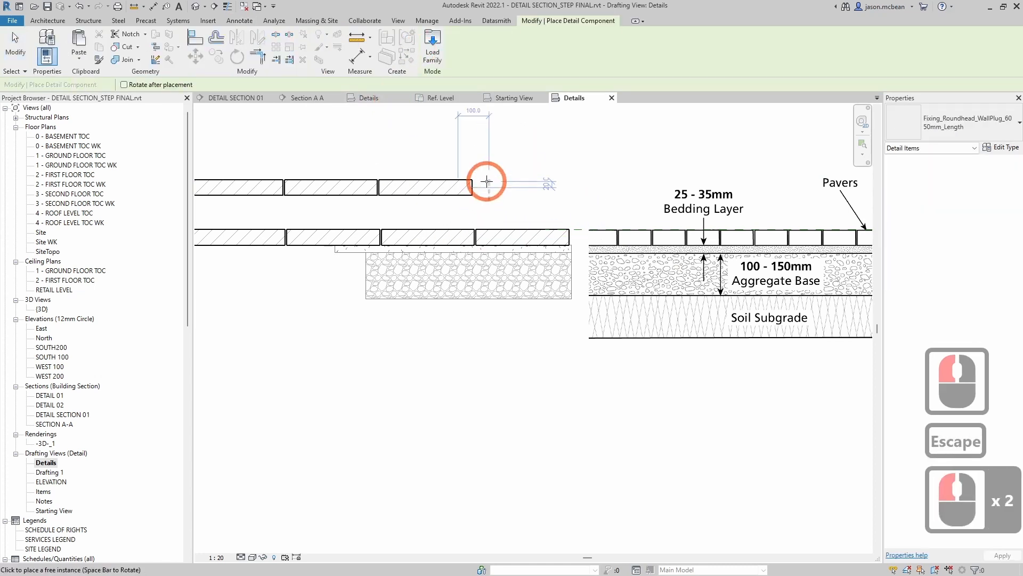
scroll(421, 176, "up", 4)
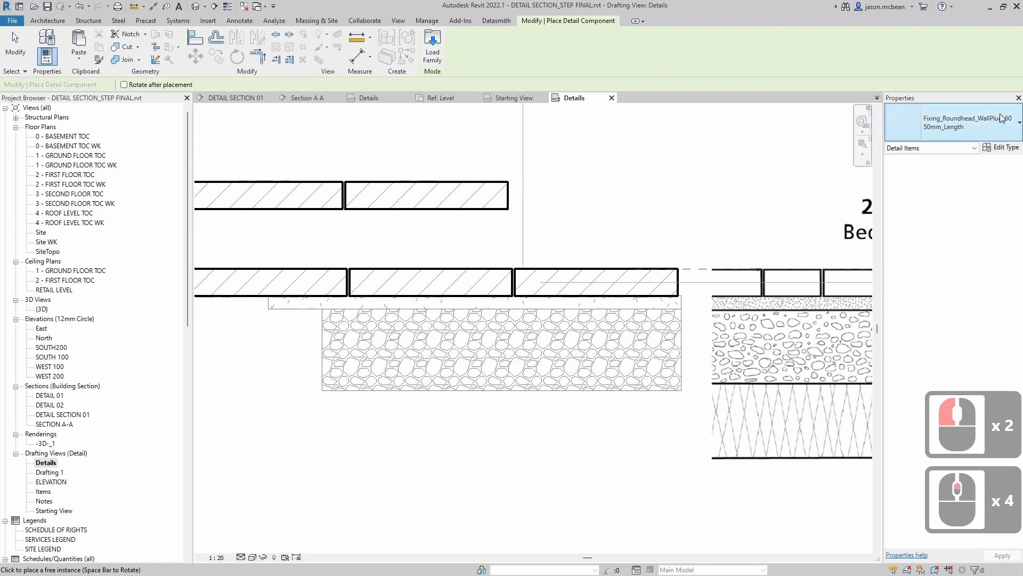
left_click(943, 122)
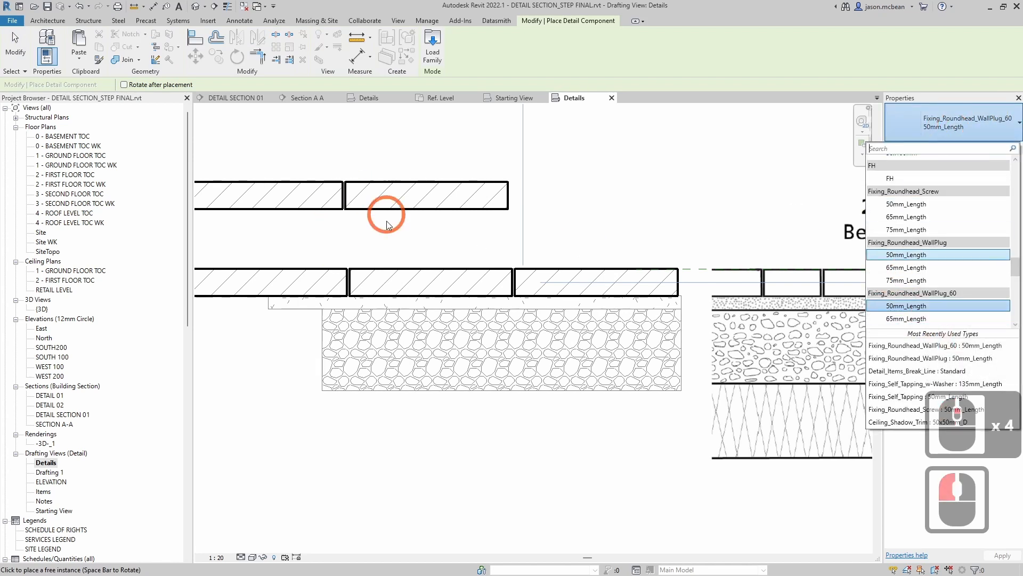
scroll(416, 217, "down", 11)
key("Escape")
key("Escape")
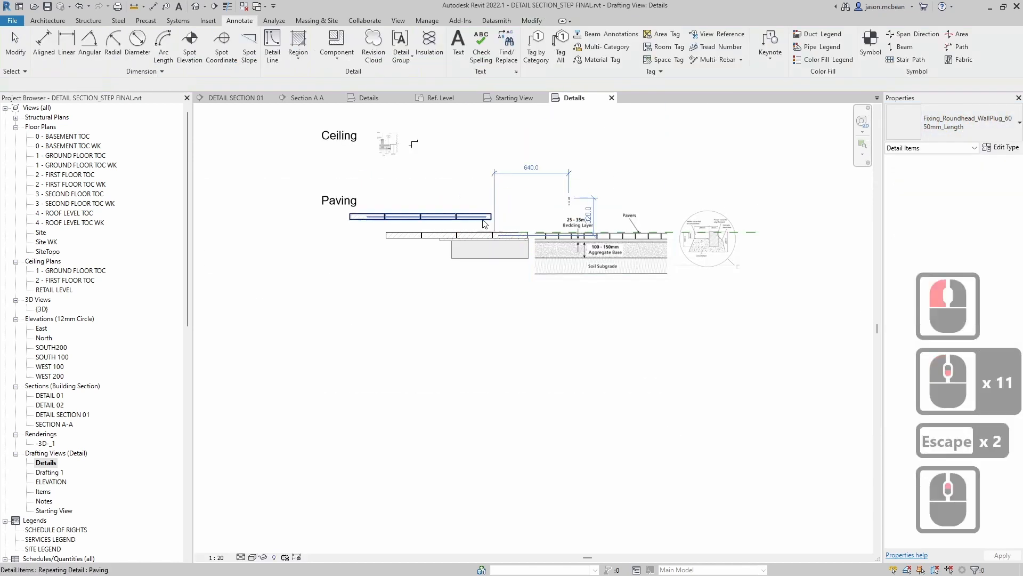
- Look over the paving details in the final project and the ceiling detail in DETAIL SECTION_STEP1's Details drafting view
scroll(526, 210, "up", 5)
middle_click_drag(505, 221, 452, 250)
scroll(452, 250, "down", 4)
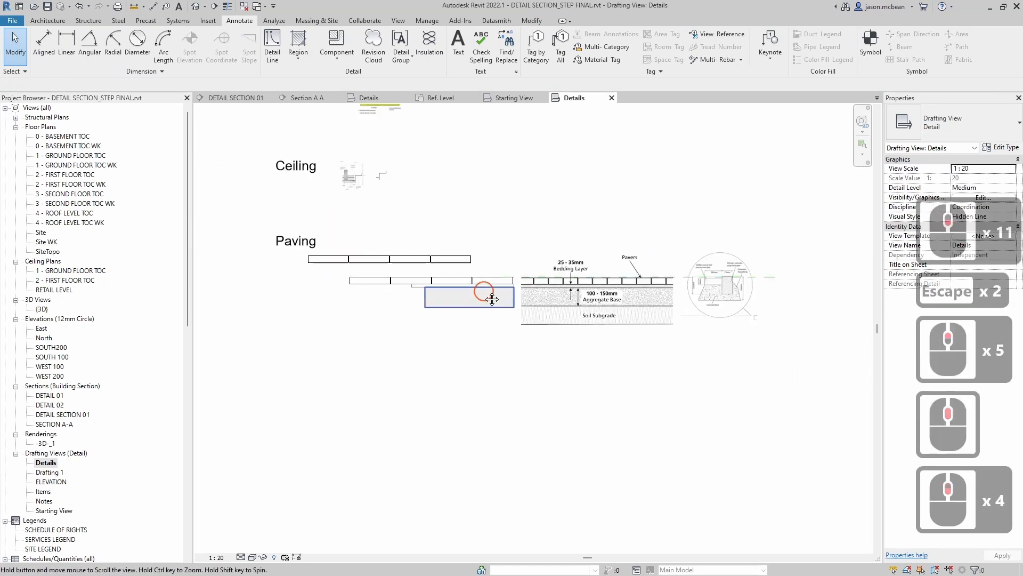
middle_click_drag(405, 288, 427, 261)
scroll(433, 258, "up", 5)
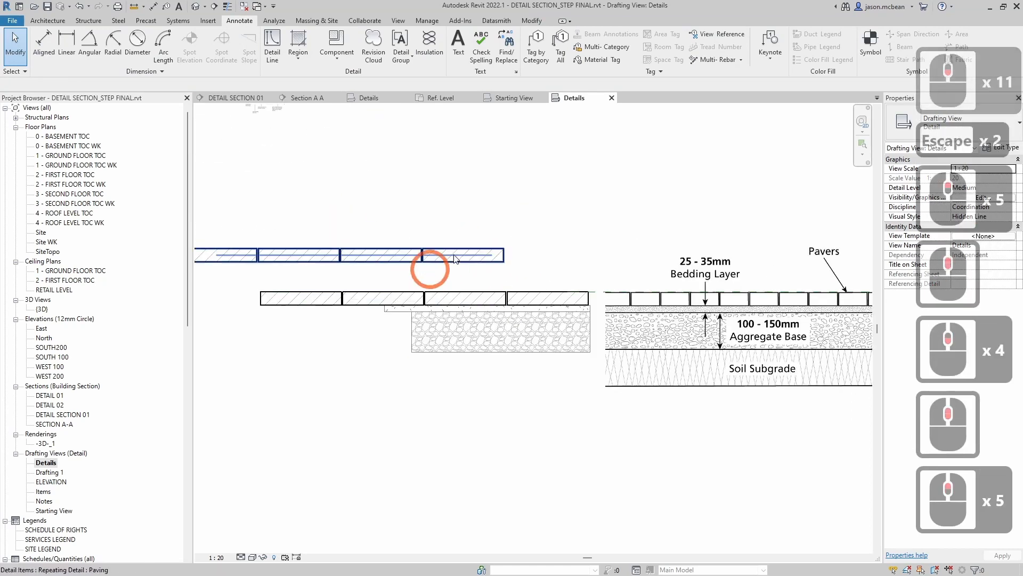
left_click(373, 100)
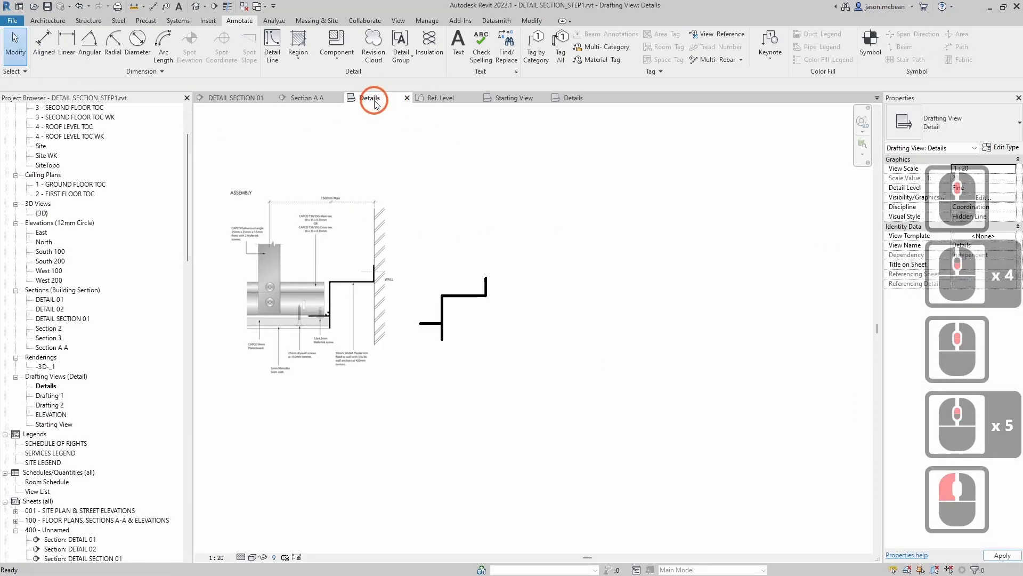
middle_click_drag(376, 309, 475, 178)
scroll(423, 301, "down", 5)
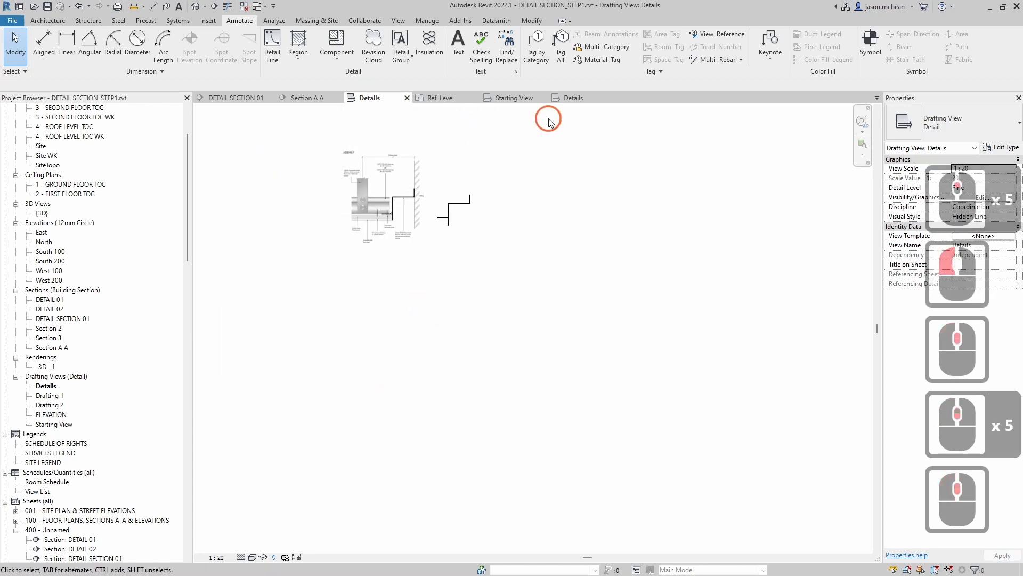
left_click(573, 98)
scroll(465, 330, "down", 5)
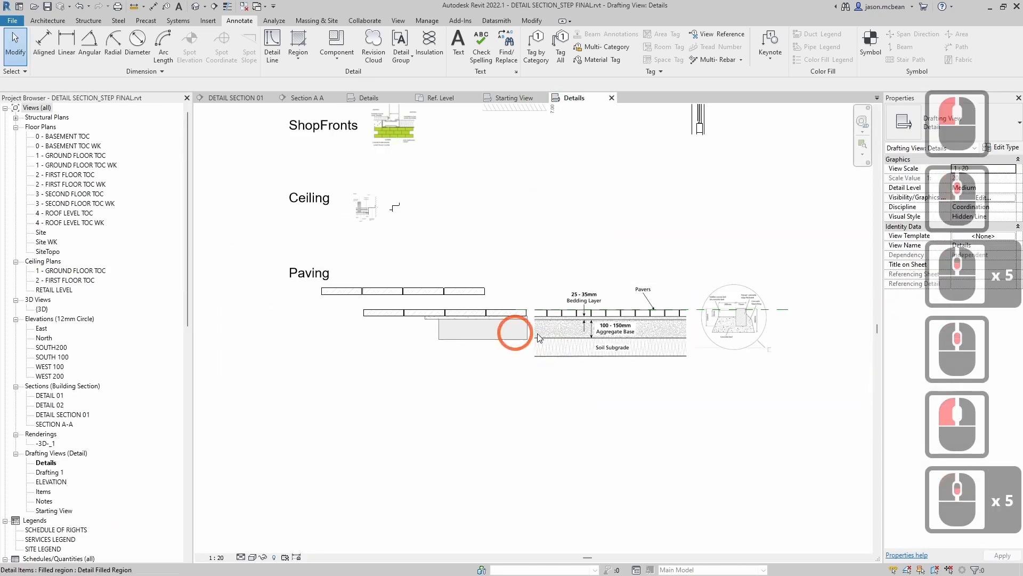
key("ctrl+c")
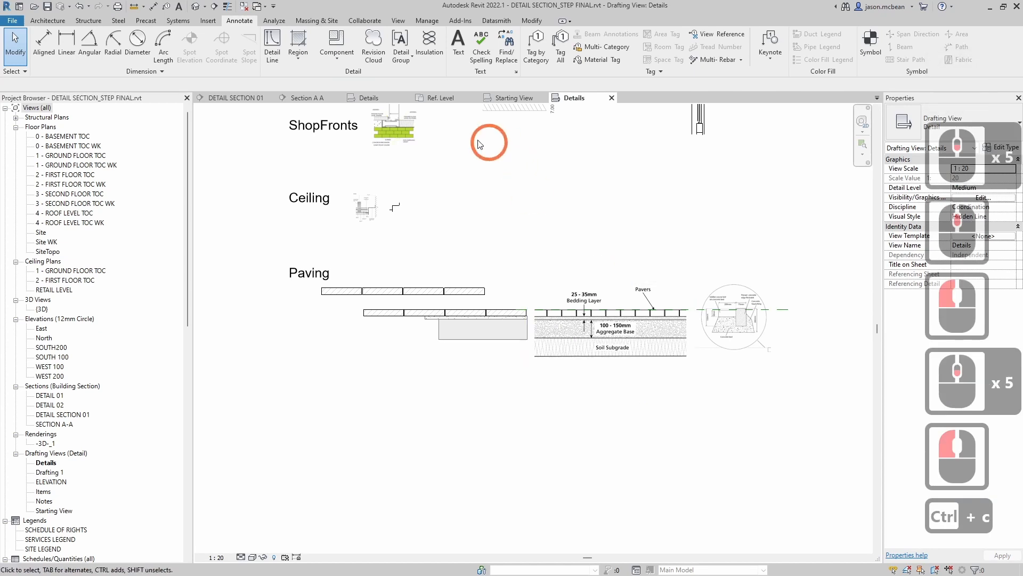
left_click(369, 98)
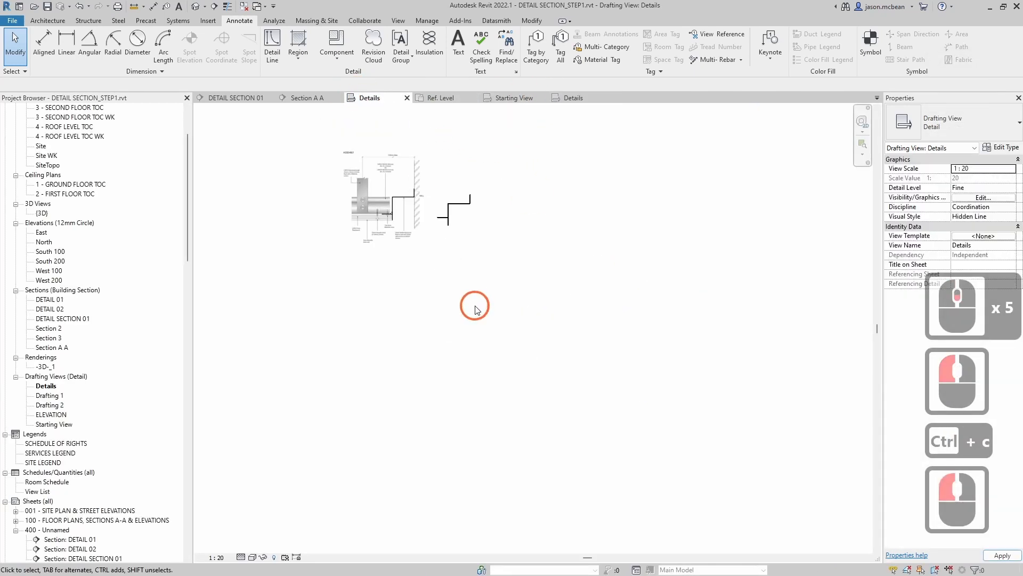
key("ctrl+v")
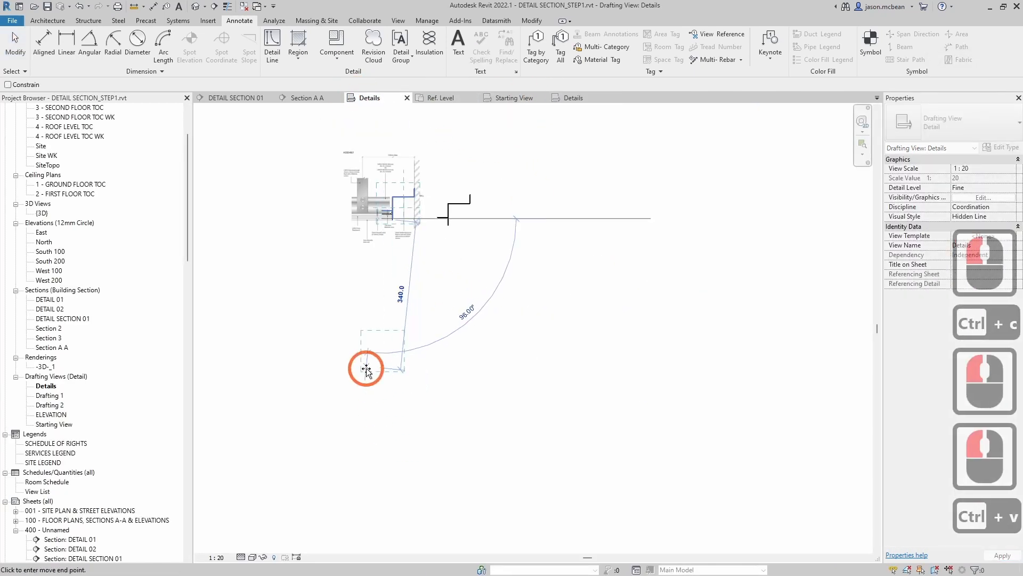
left_click(415, 390)
key("Escape")
left_click(383, 343)
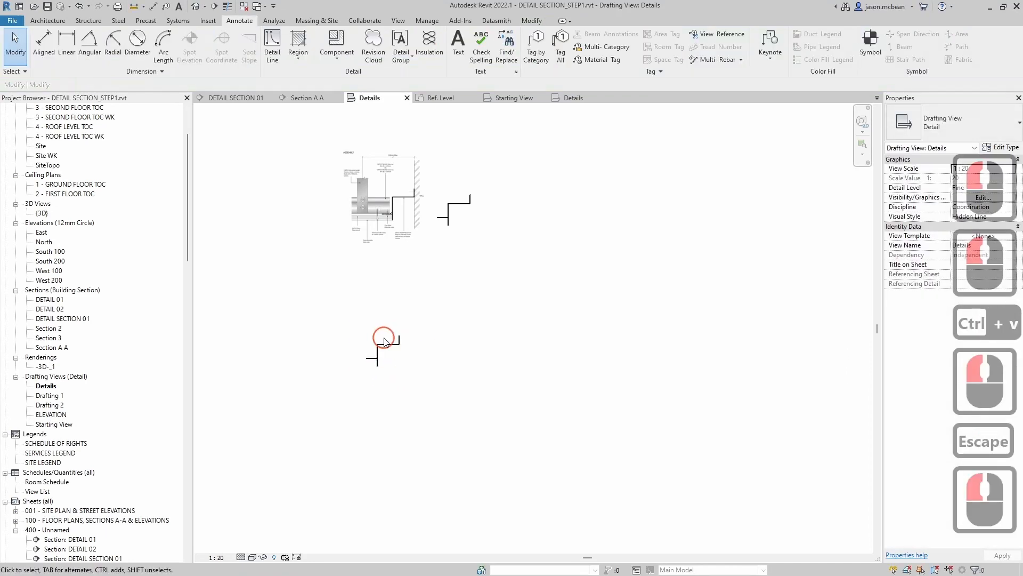
left_click(434, 326)
key("Delete")
left_click_drag(335, 327, 599, 430)
key("Delete")
- Copy the PAVING 01.png image from the final project's Details view and paste it below the ceiling detail in DETAIL SECTION_STEP1's Details view
left_click(587, 97)
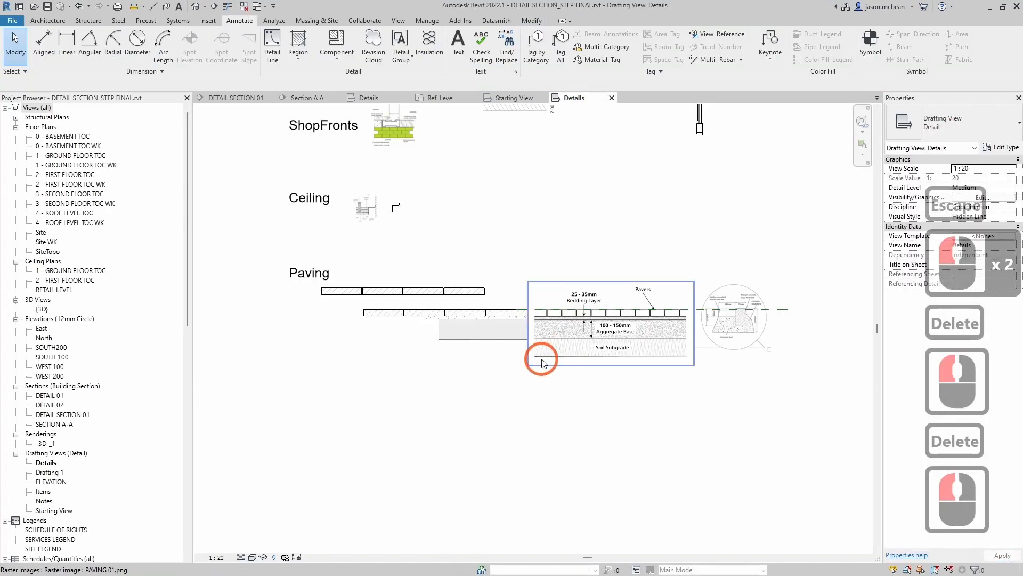
left_click(554, 346)
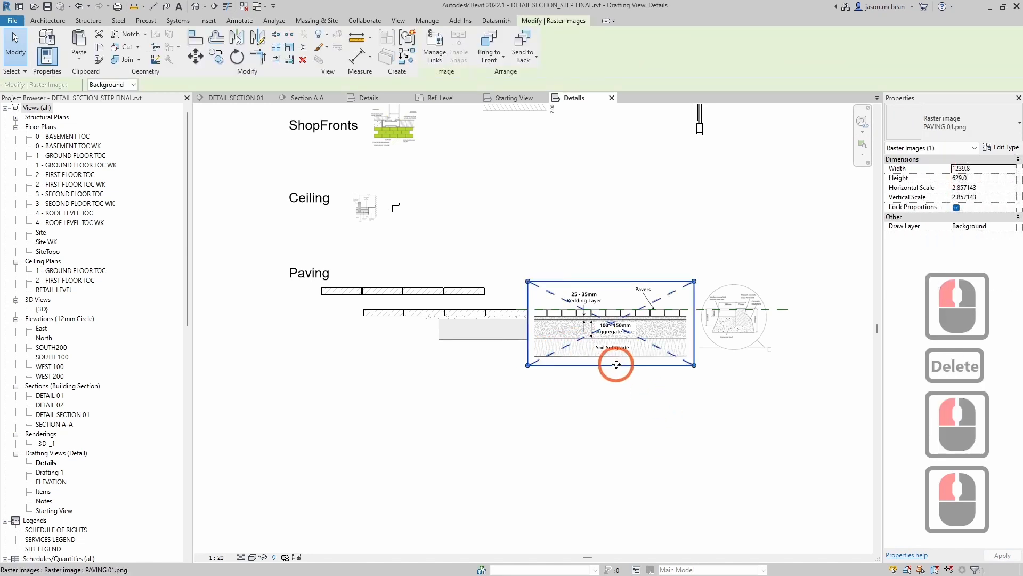
key("ctrl+c")
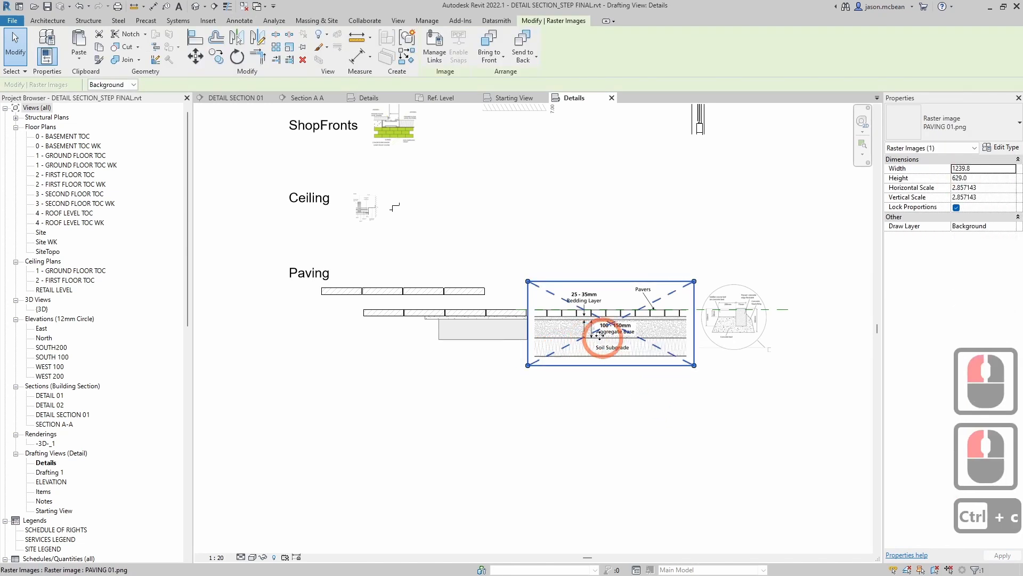
left_click(373, 98)
key("ctrl+v")
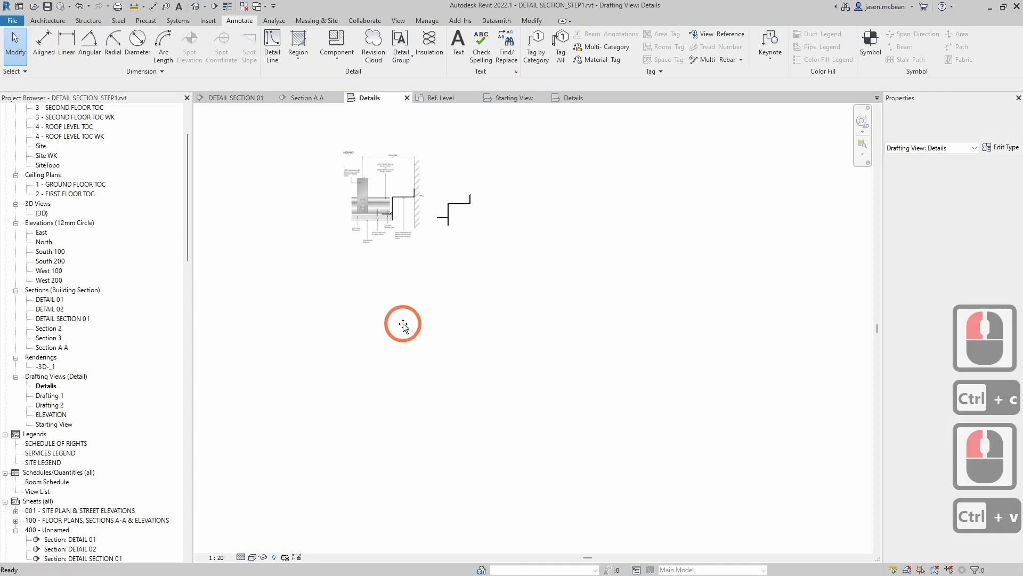
scroll(400, 372, "down", 5)
left_click(309, 517)
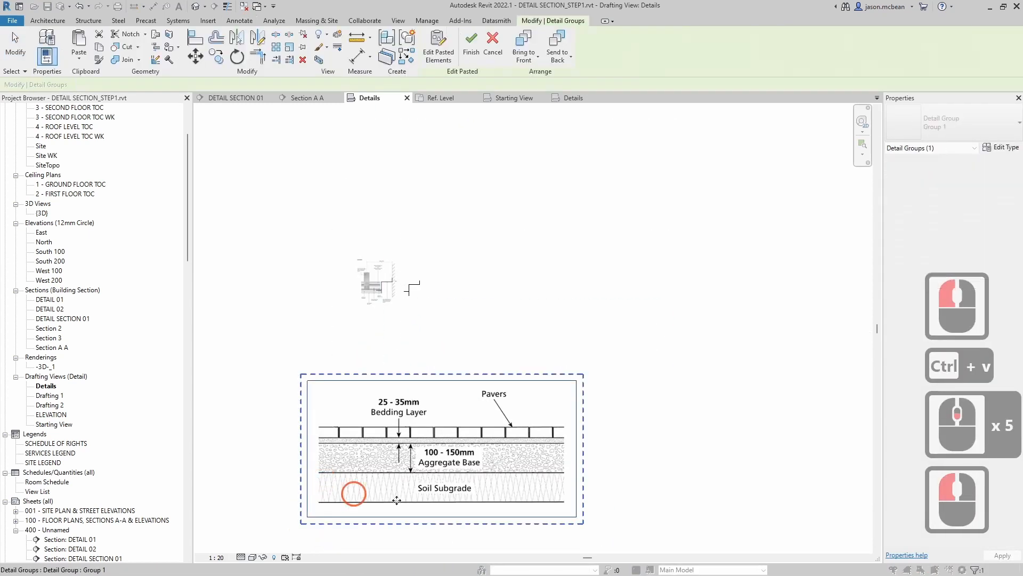
middle_click_drag(462, 487, 387, 419)
key("Escape")
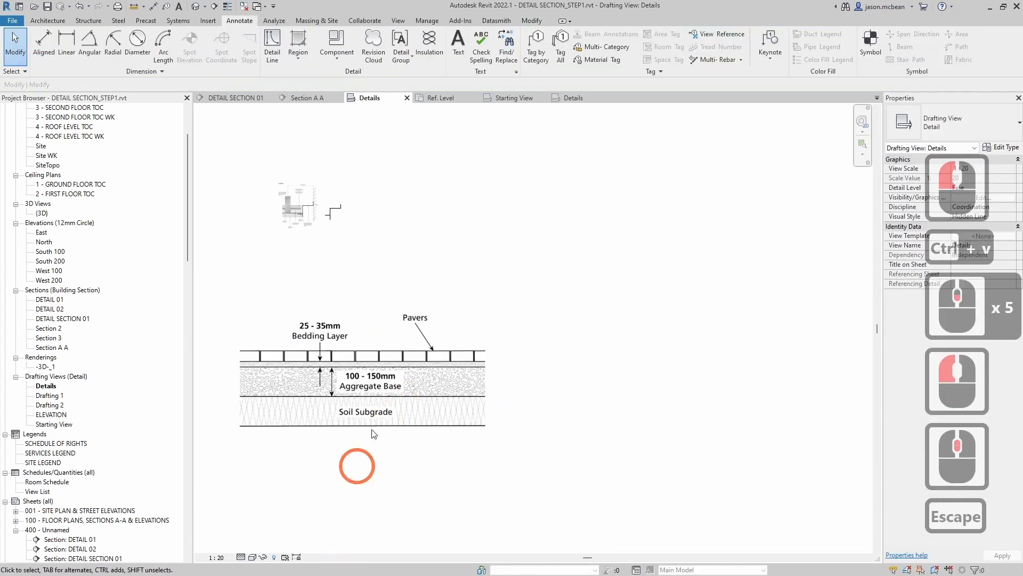
scroll(401, 365, "up", 4)
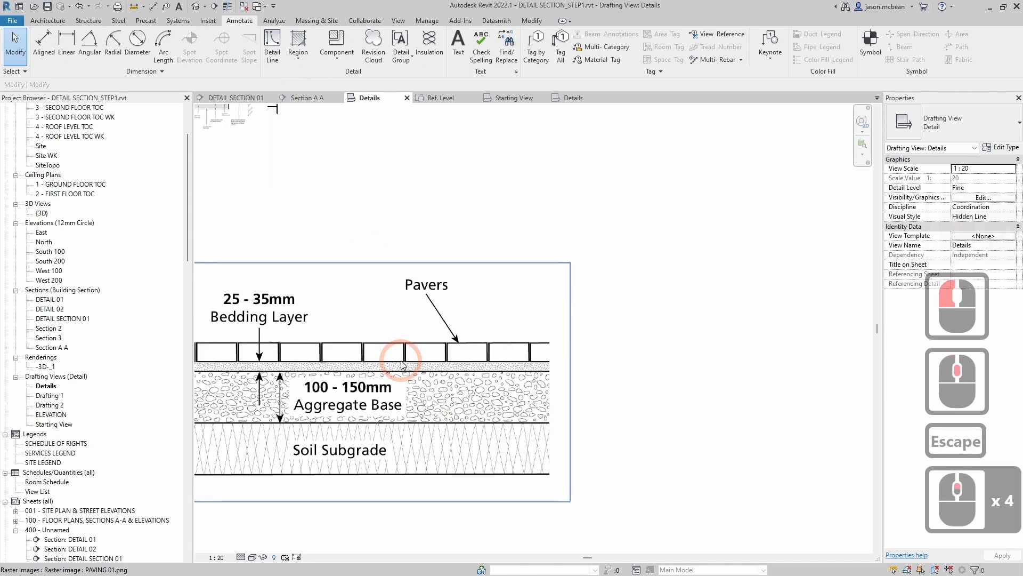
left_click(473, 370)
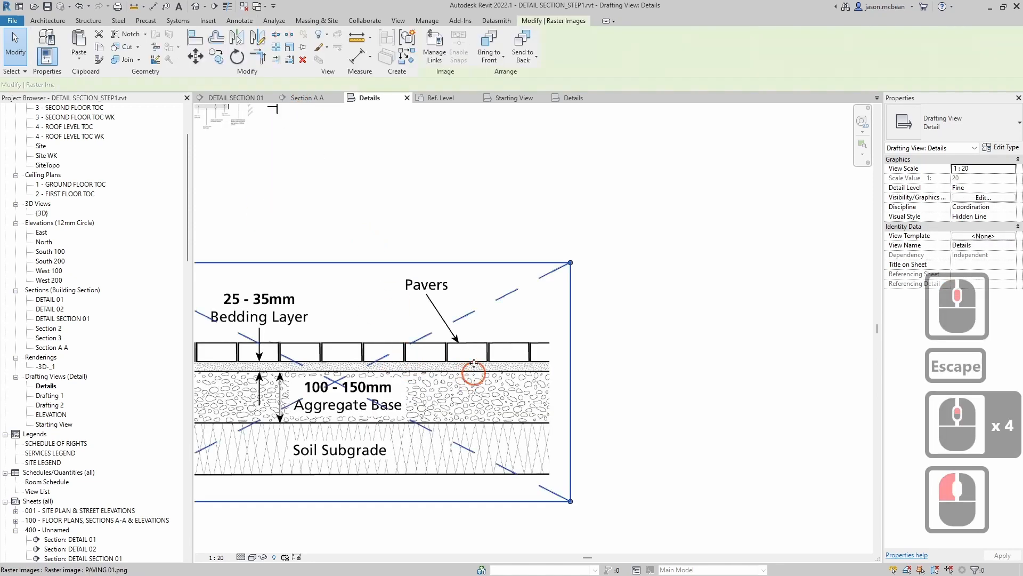
left_click(288, 46)
scroll(549, 372, "up", 3)
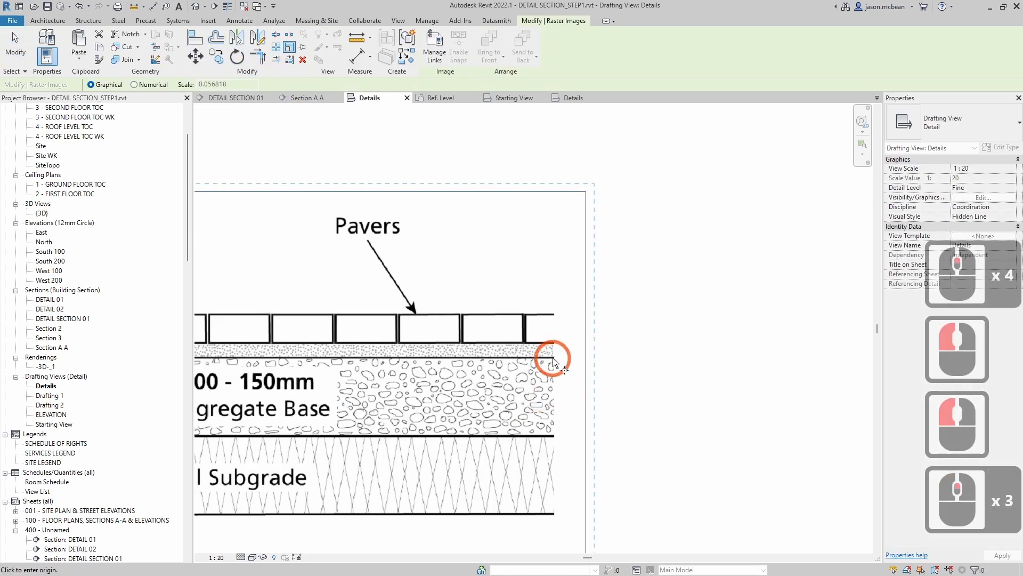
left_click(552, 357)
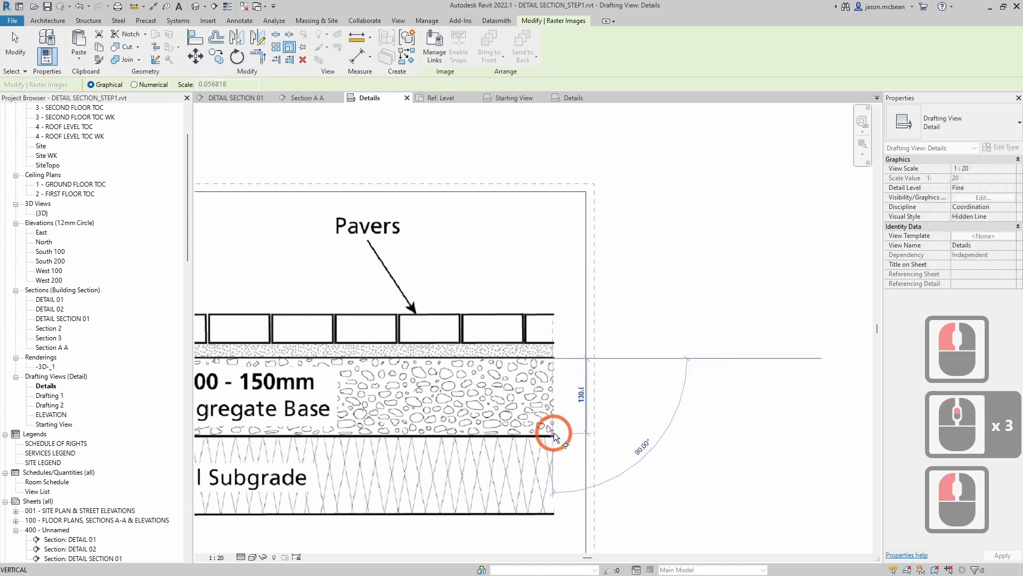
scroll(555, 433, "down", 4)
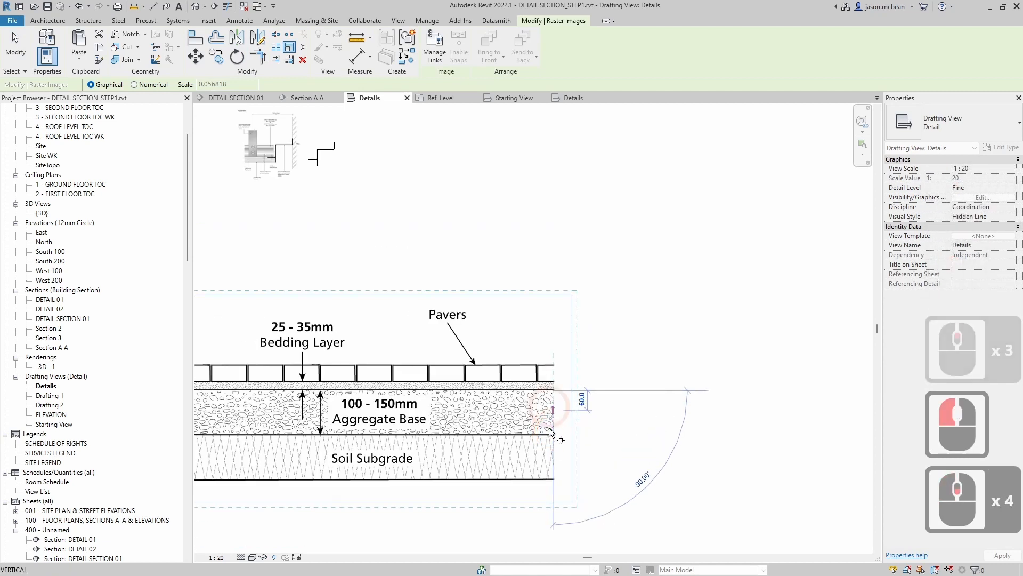
key("Escape")
scroll(477, 347, "down", 5)
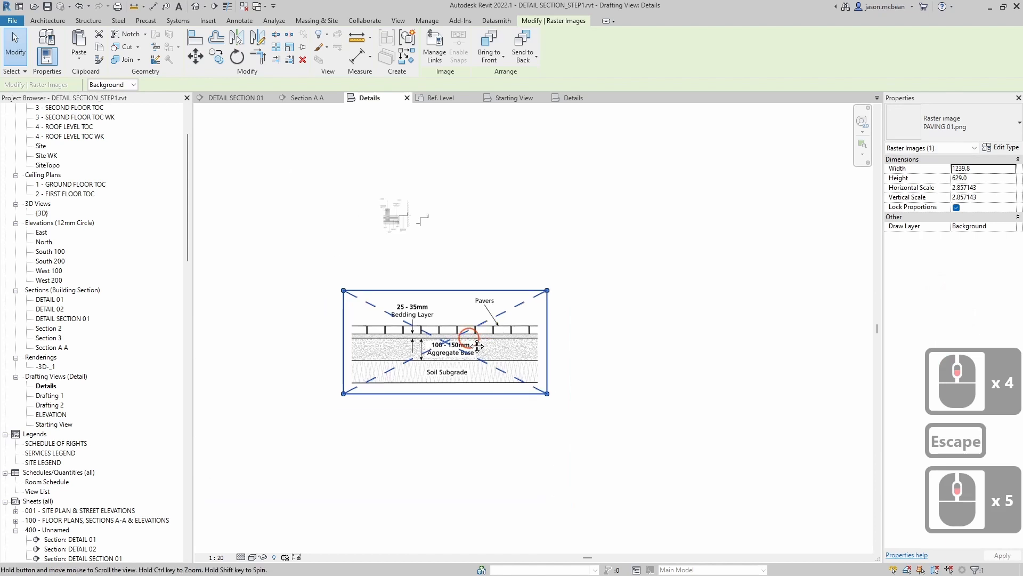
- Move the pasted PAVING 01.png image sideways and slightly up, clear of the ceiling detail
left_click_drag(440, 342, 580, 321)
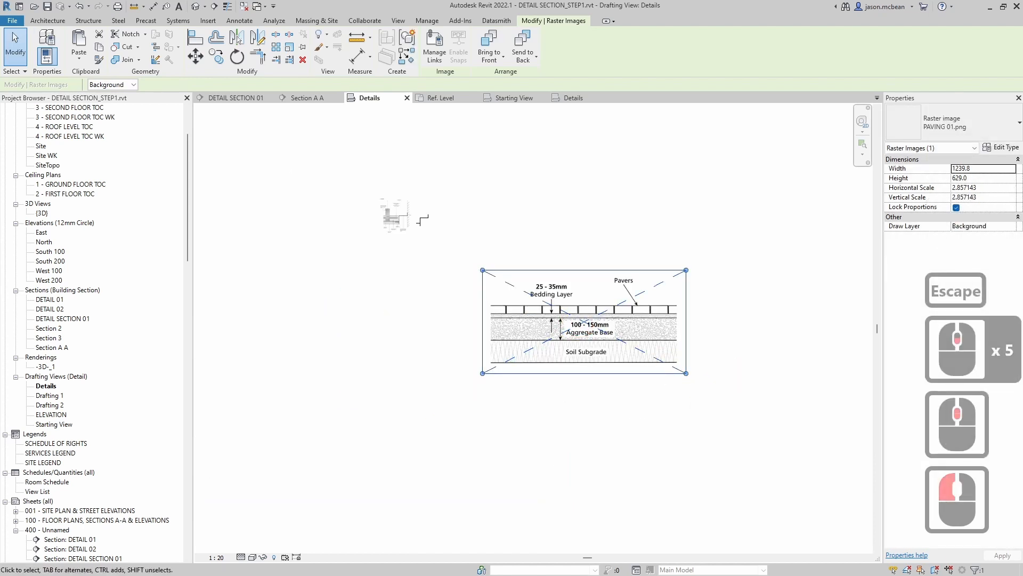
left_click(537, 366)
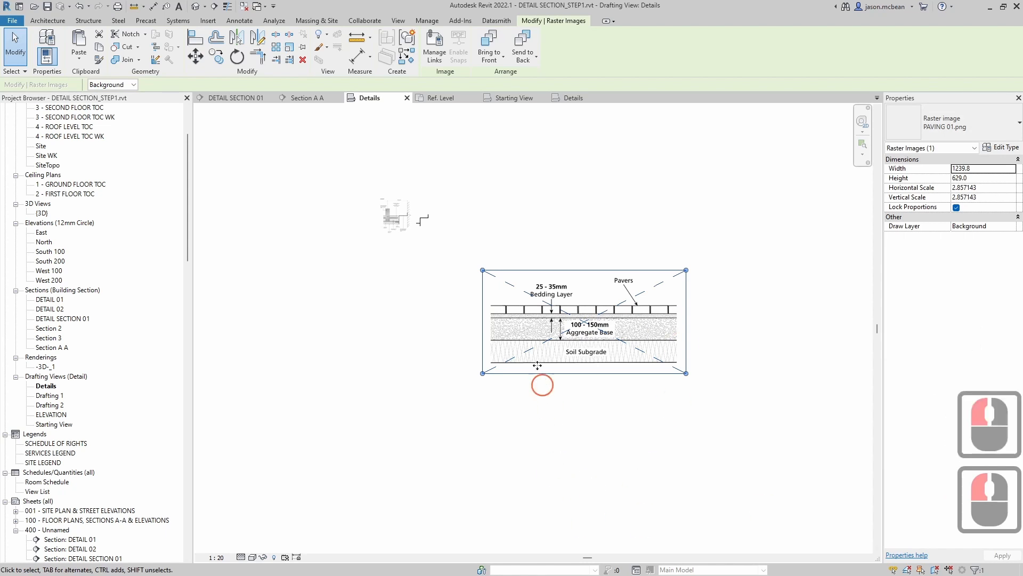
scroll(468, 320, "up", 4)
scroll(421, 324, "down", 2)
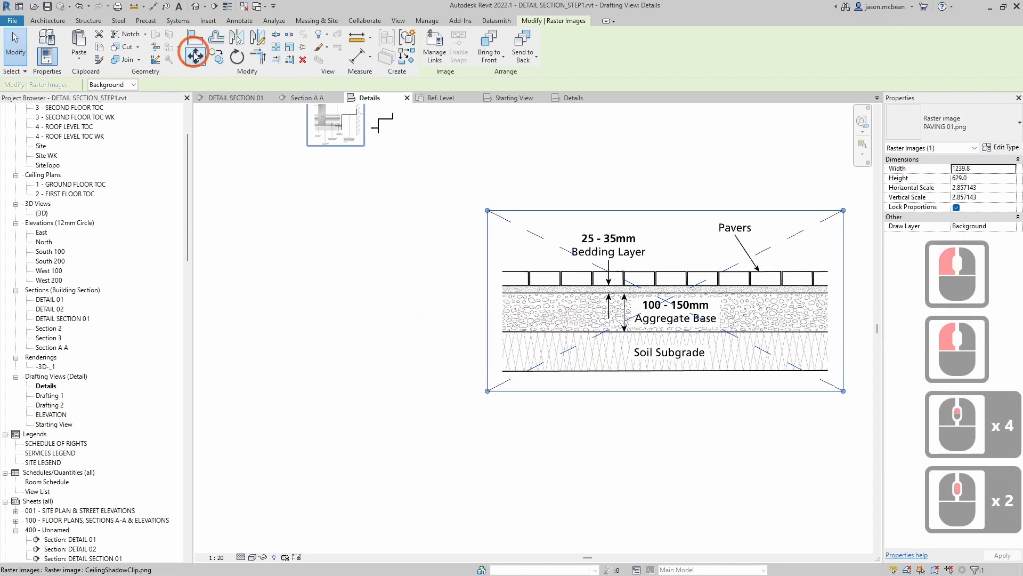
- Start a filled region and duplicate the 50 X 50 MESH type as a new type named Base
left_click(240, 20)
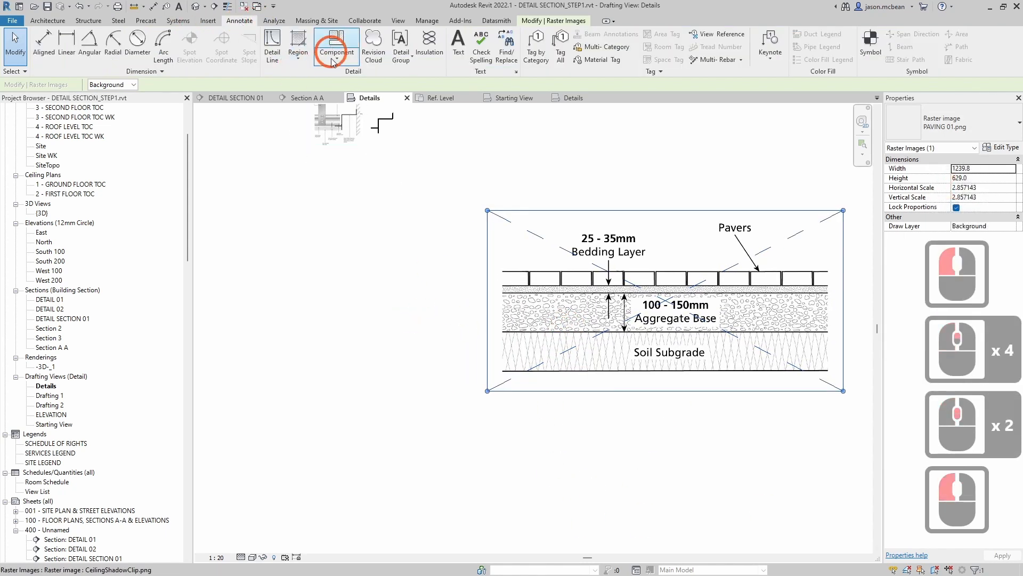
left_click(306, 43)
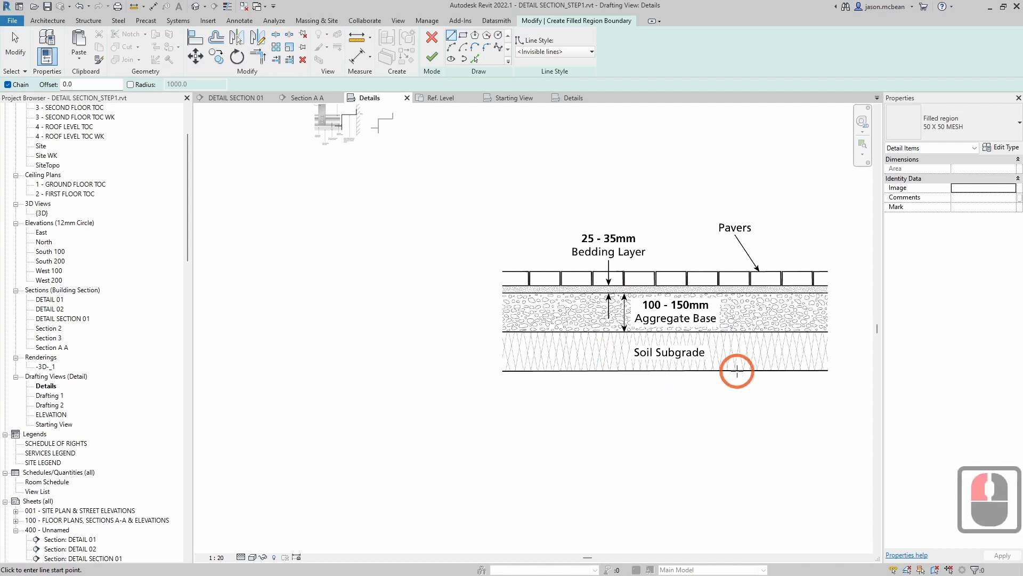
middle_click_drag(556, 310, 481, 318)
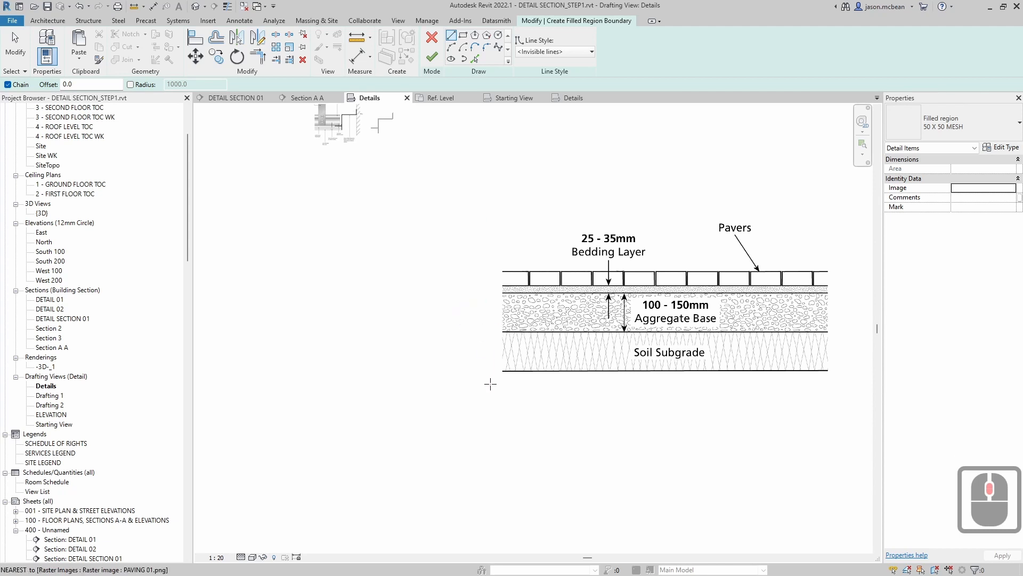
left_click(996, 117)
scroll(891, 162, "up", 6)
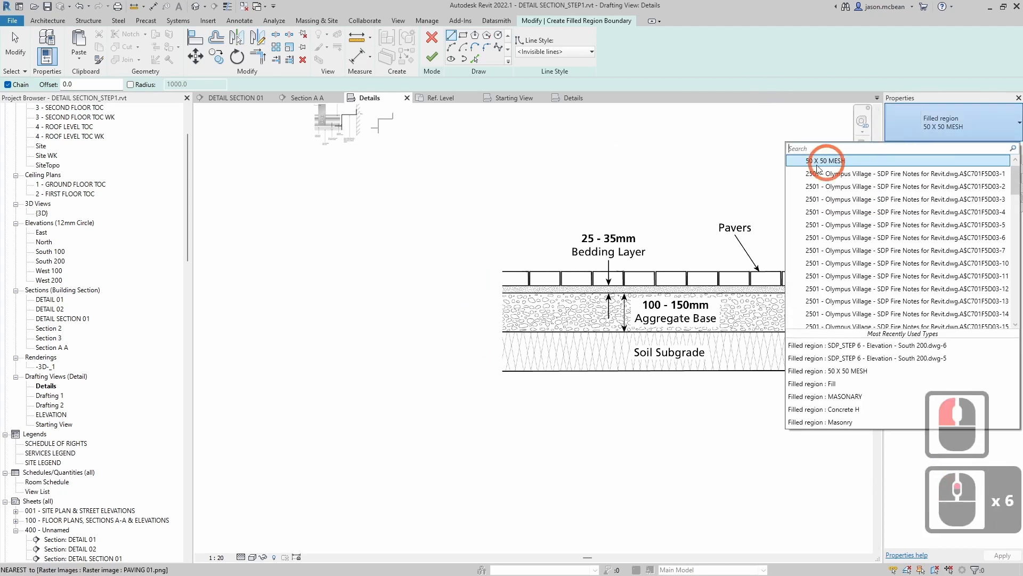
left_click(936, 122)
left_click(988, 147)
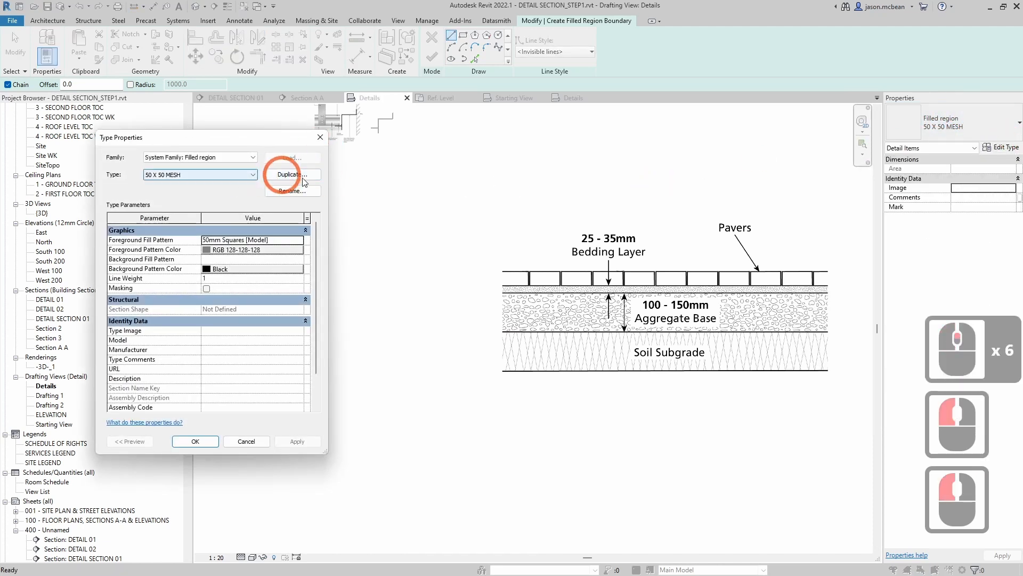
left_click(300, 193)
left_click(253, 318)
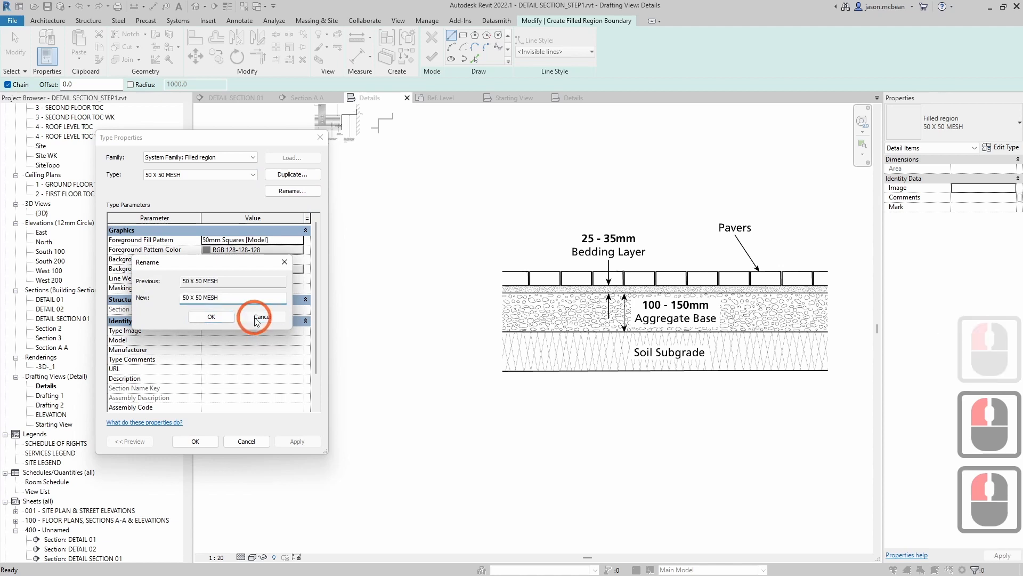
left_click(290, 175)
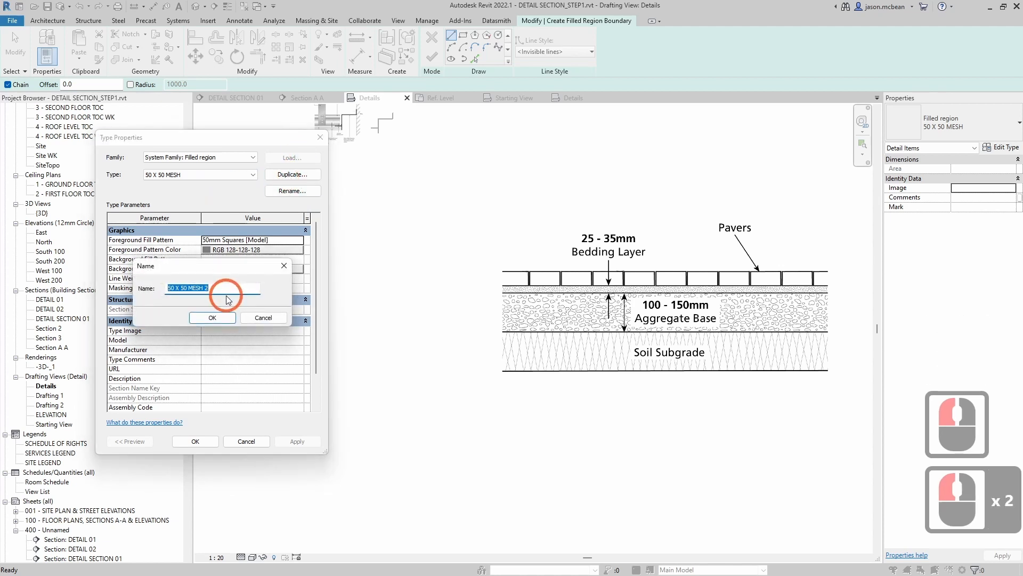
type("Base")
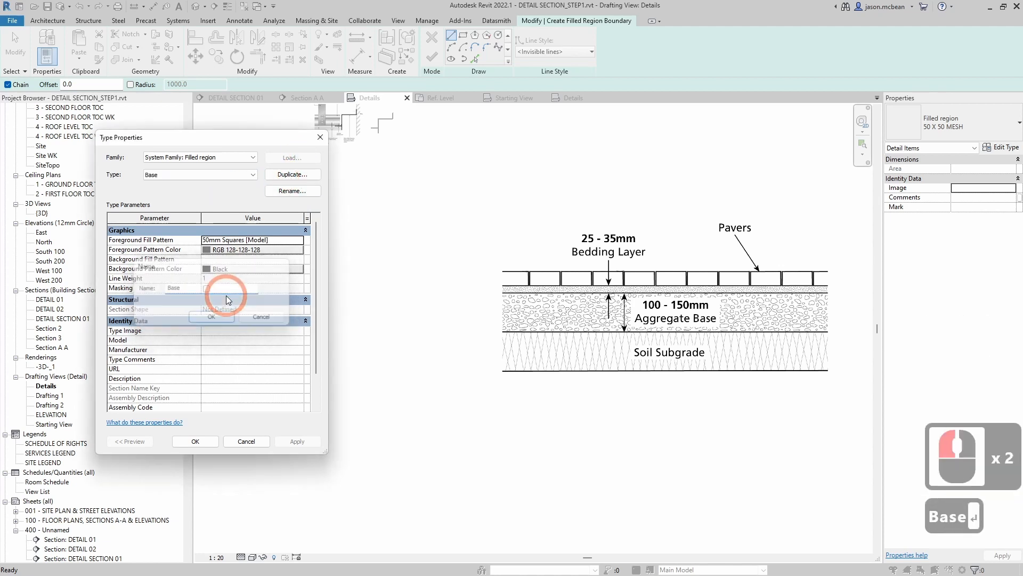
key("Return")
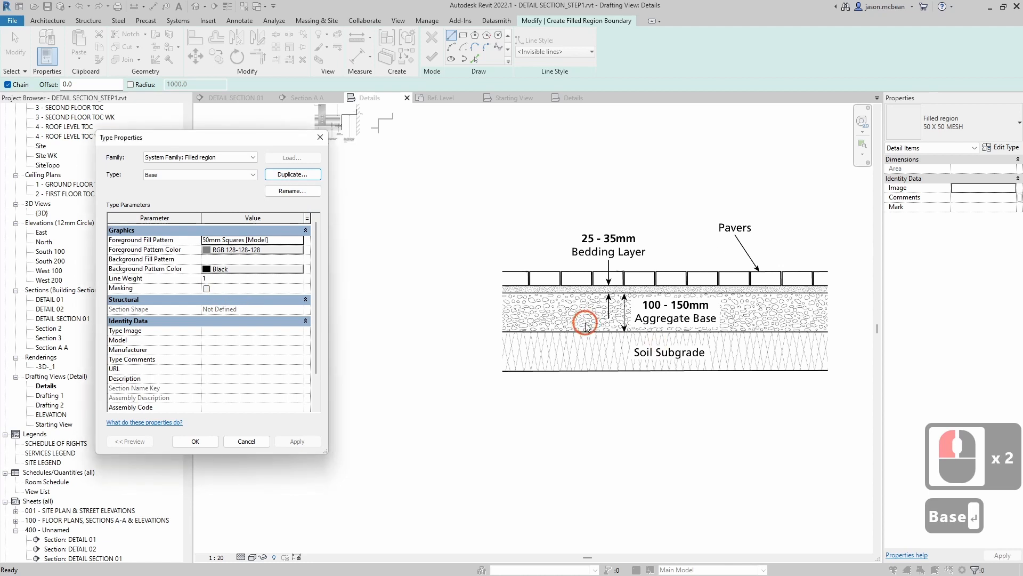
- Look through the model and drafting fill patterns available for the Base type's foreground for one resembling the reference aggregate
left_click(230, 260)
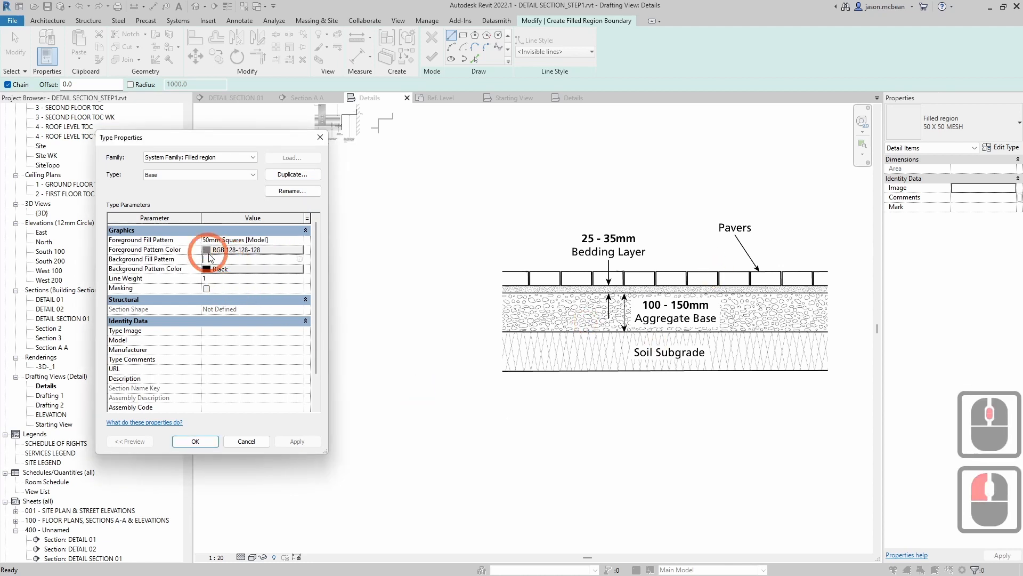
left_click(304, 240)
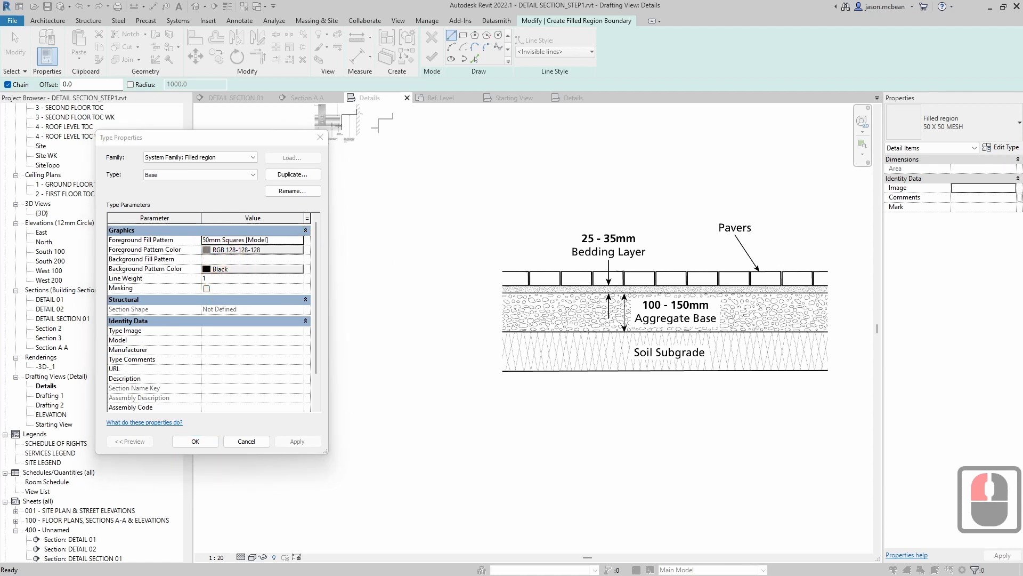
left_click_drag(382, 210, 385, 172)
scroll(429, 299, "down", 20)
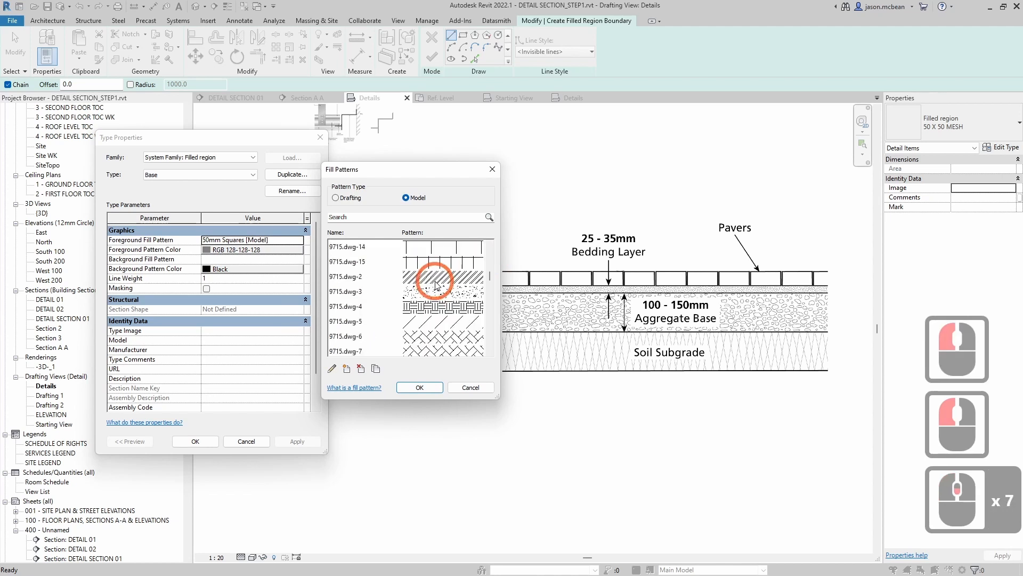
scroll(426, 312, "down", 2)
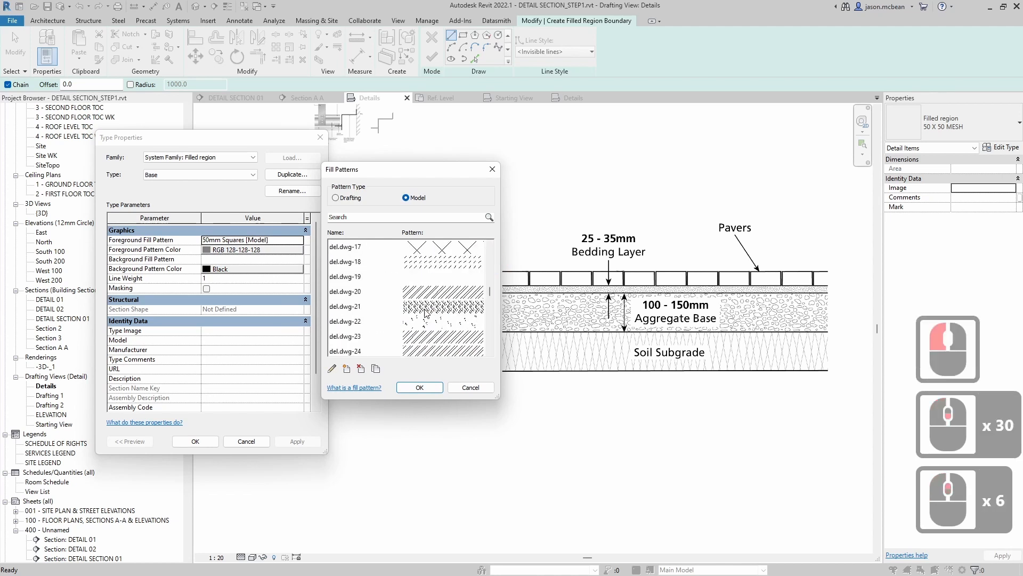
scroll(381, 255, "up", 11)
left_click(341, 198)
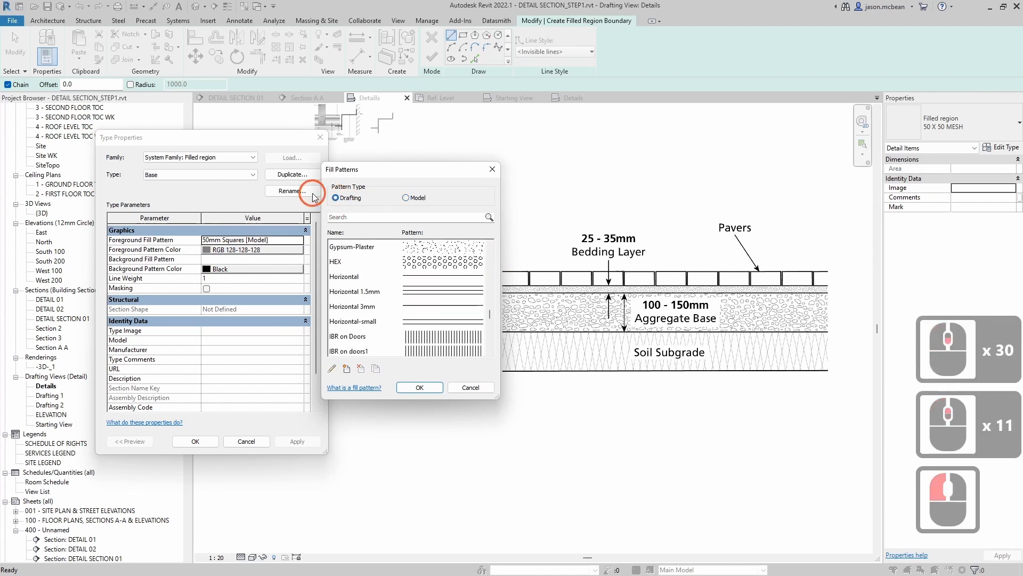
scroll(394, 293, "up", 20)
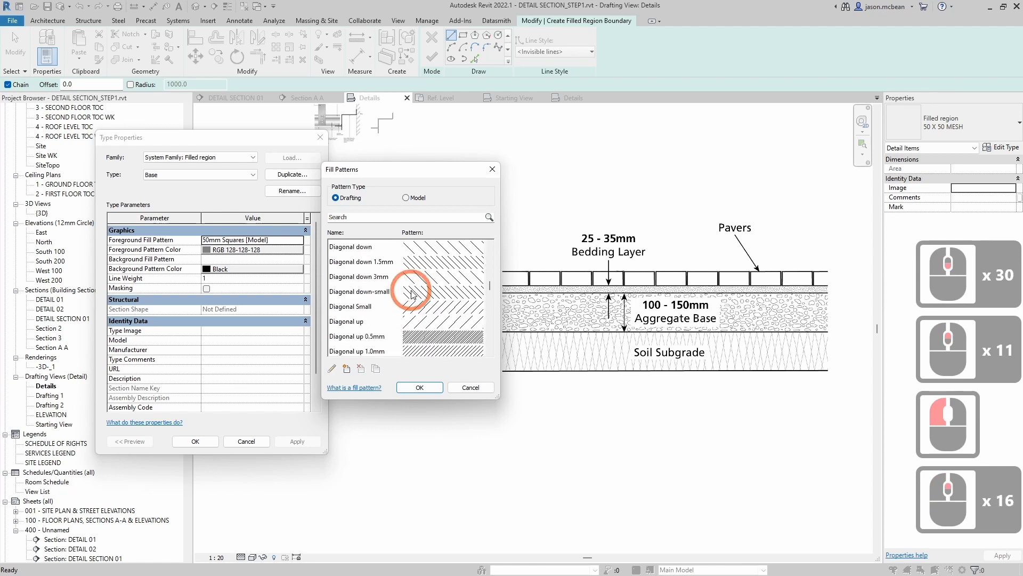
scroll(420, 293, "up", 5)
scroll(423, 280, "up", 9)
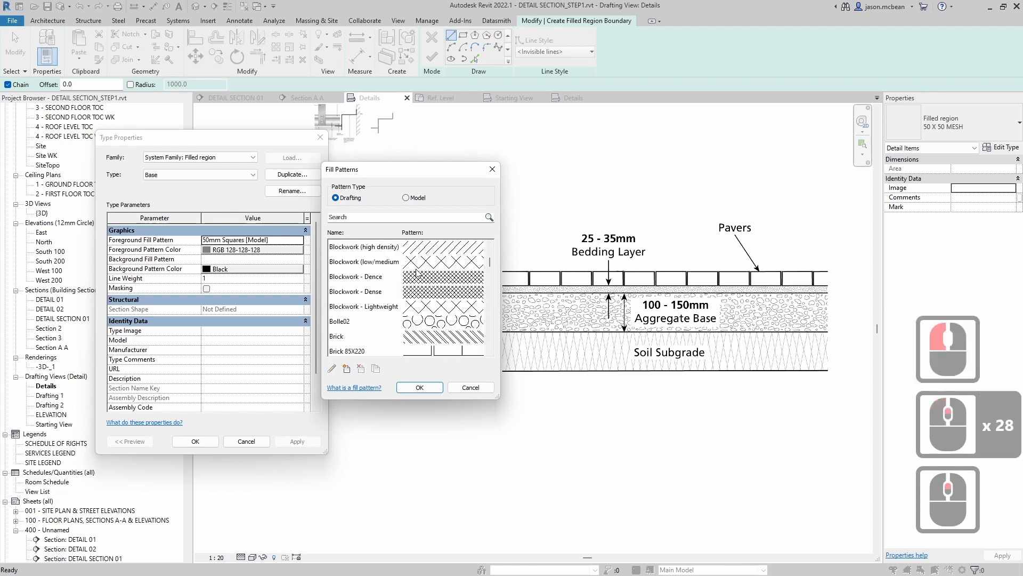
scroll(424, 277, "down", 5)
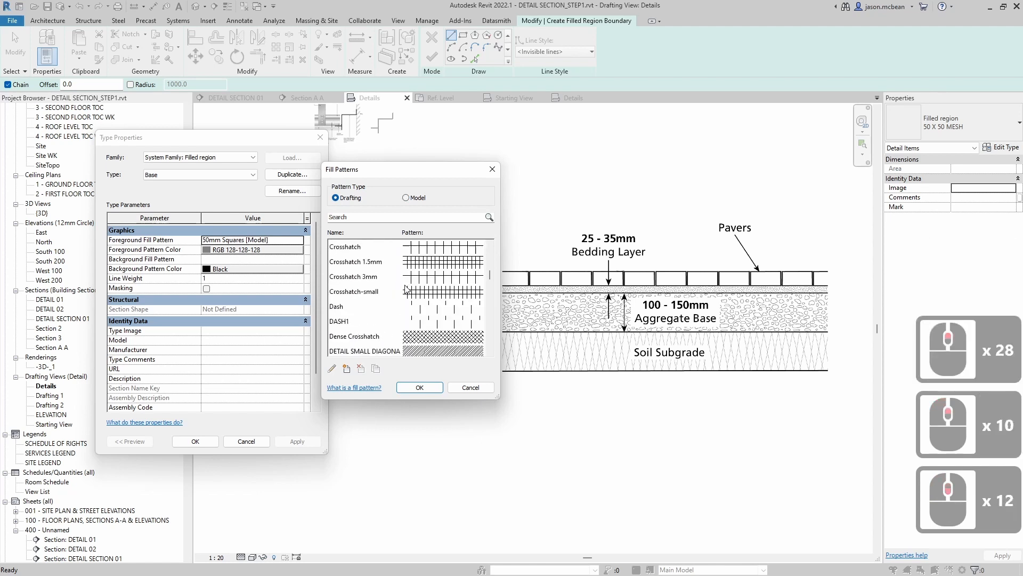
scroll(405, 289, "down", 3)
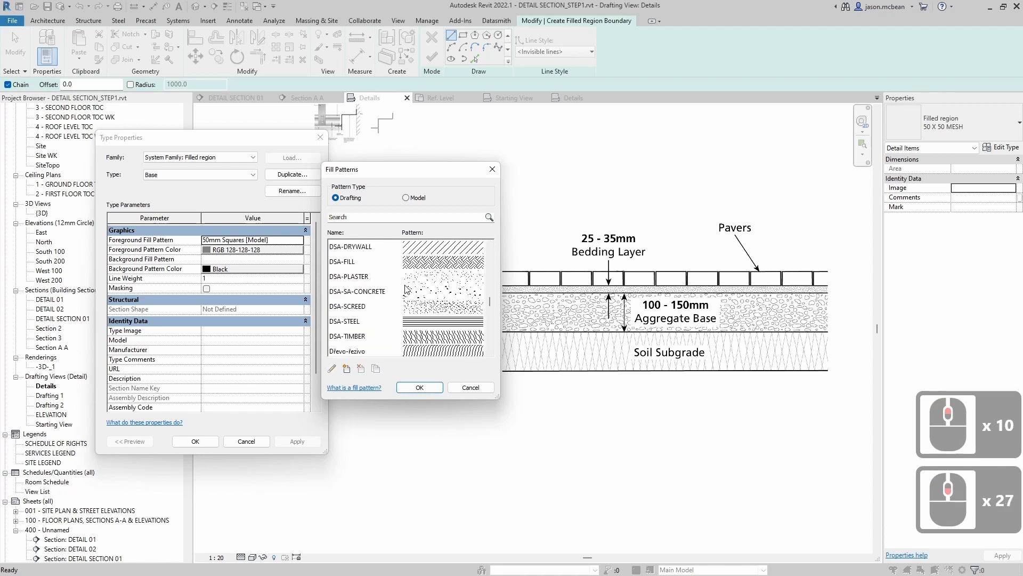
scroll(416, 282, "up", 3)
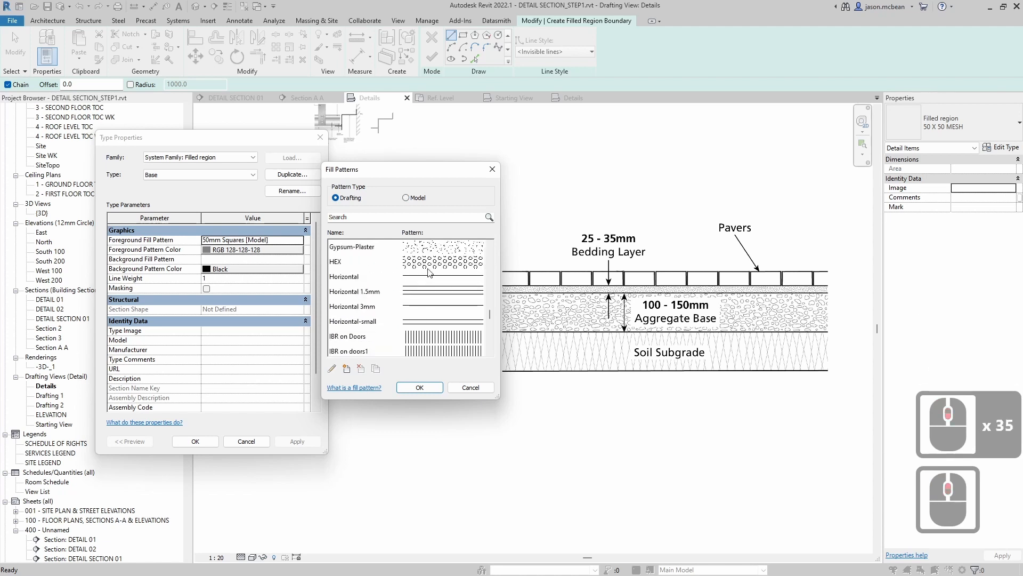
scroll(424, 272, "down", 3)
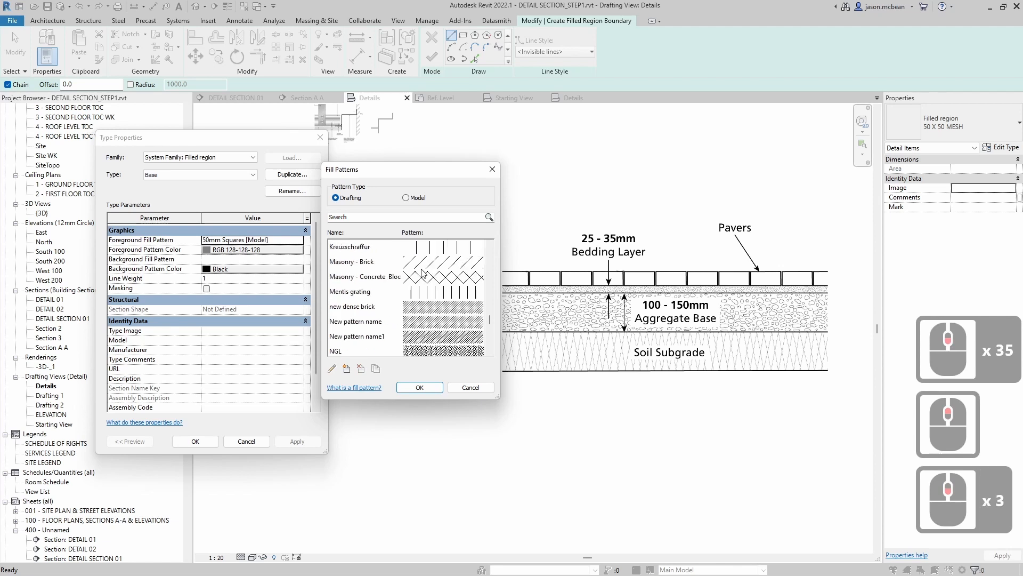
scroll(421, 273, "down", 10)
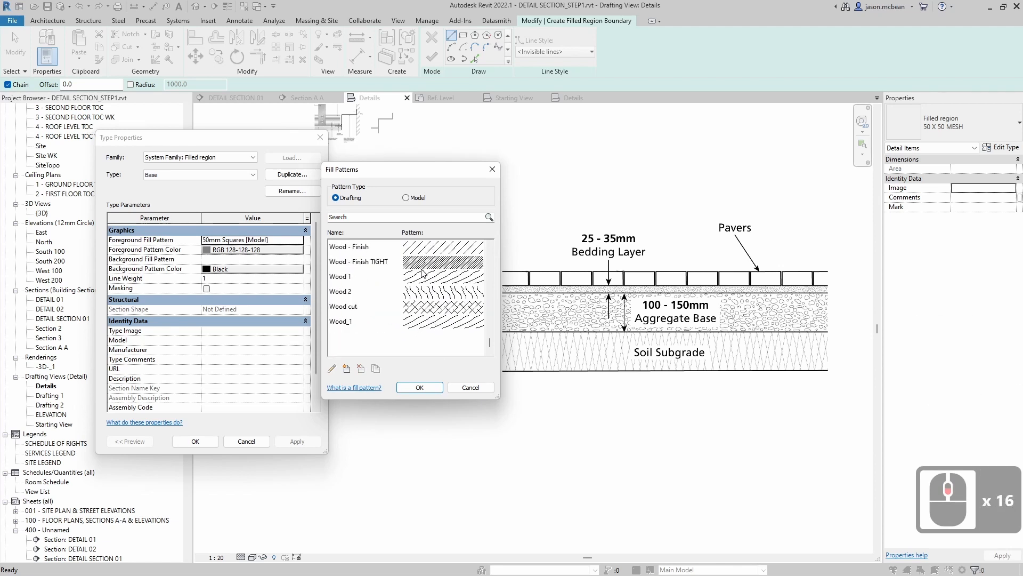
scroll(421, 273, "up", 15)
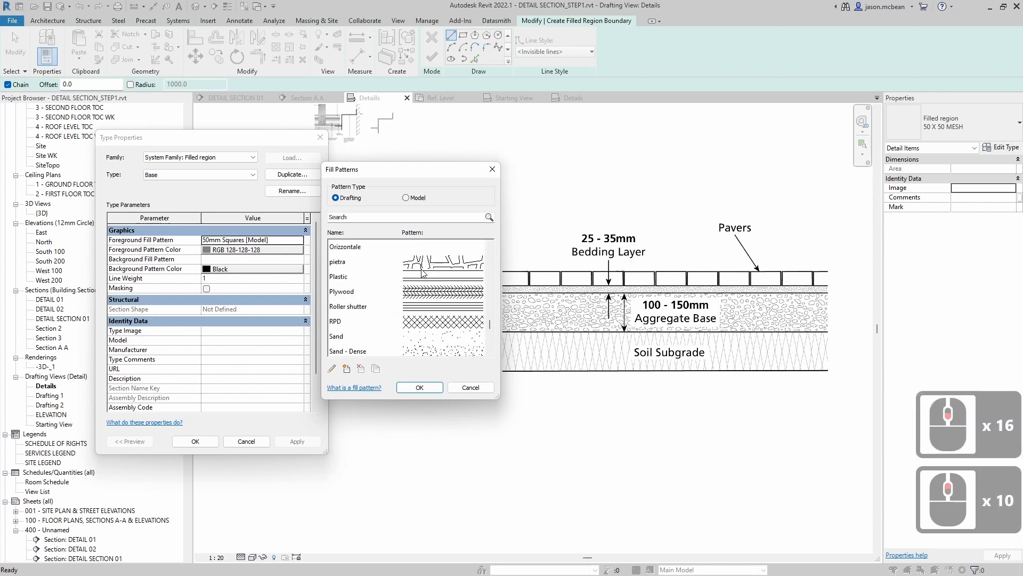
scroll(422, 273, "down", 1)
scroll(424, 280, "up", 5)
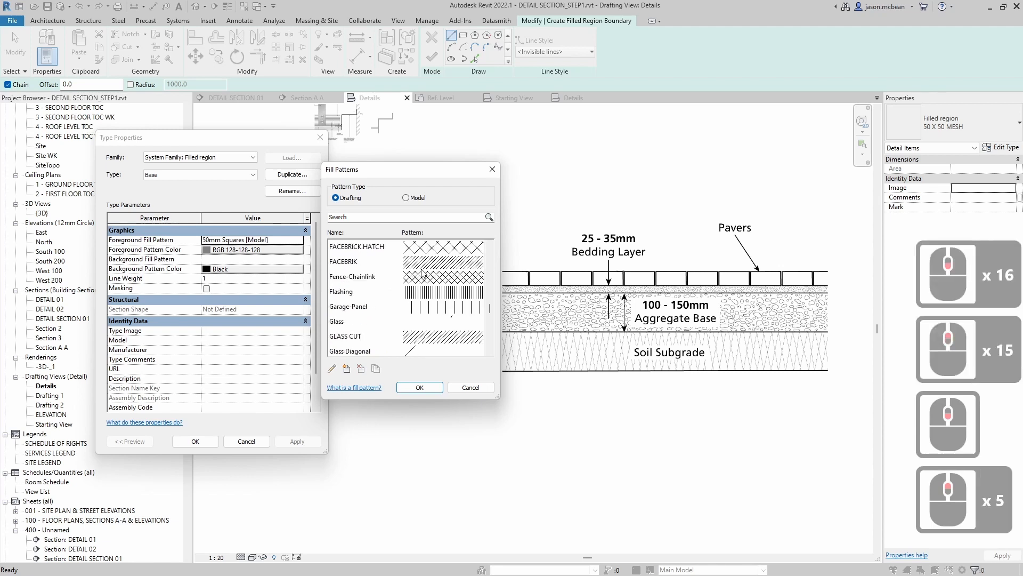
- Set the Base type's foreground fill pattern to the GRAVEL2 drafting pattern
scroll(427, 289, "down", 3)
left_click(432, 253)
left_click(420, 387)
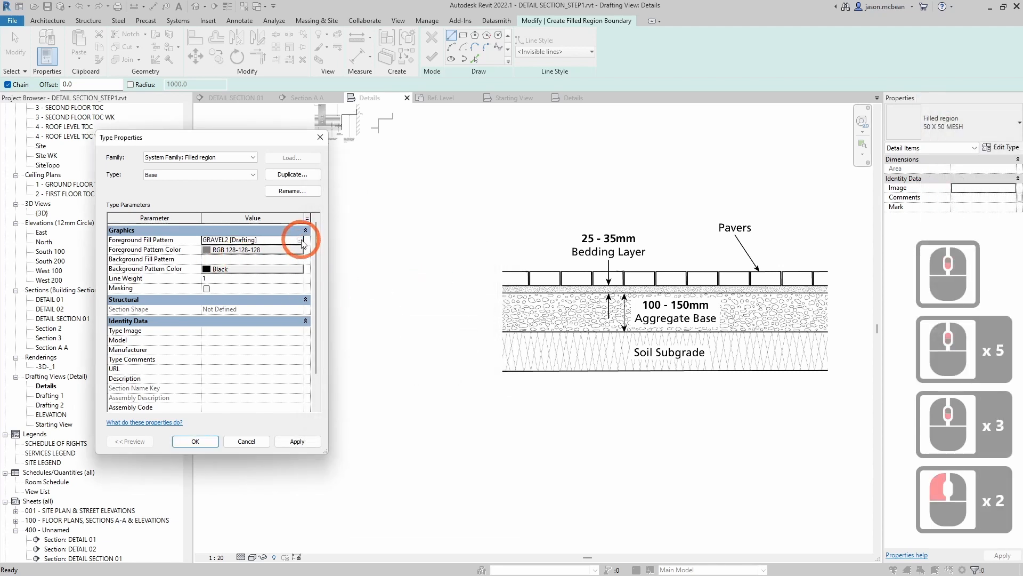
- Open the GRAVEL2 drafting pattern for editing and rename it Aggrate
left_click(300, 240)
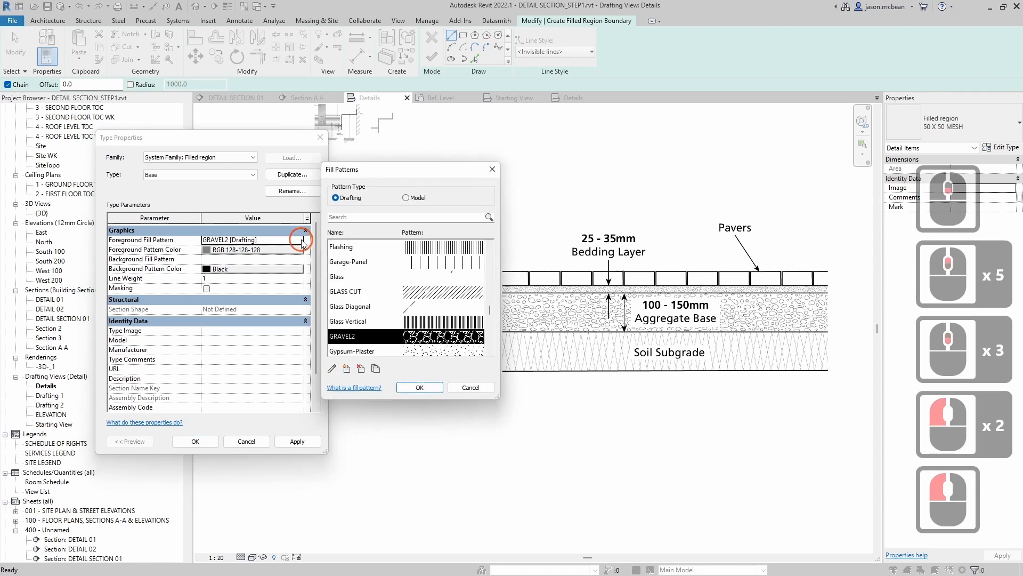
left_click(332, 368)
left_click(434, 274)
left_click(415, 161)
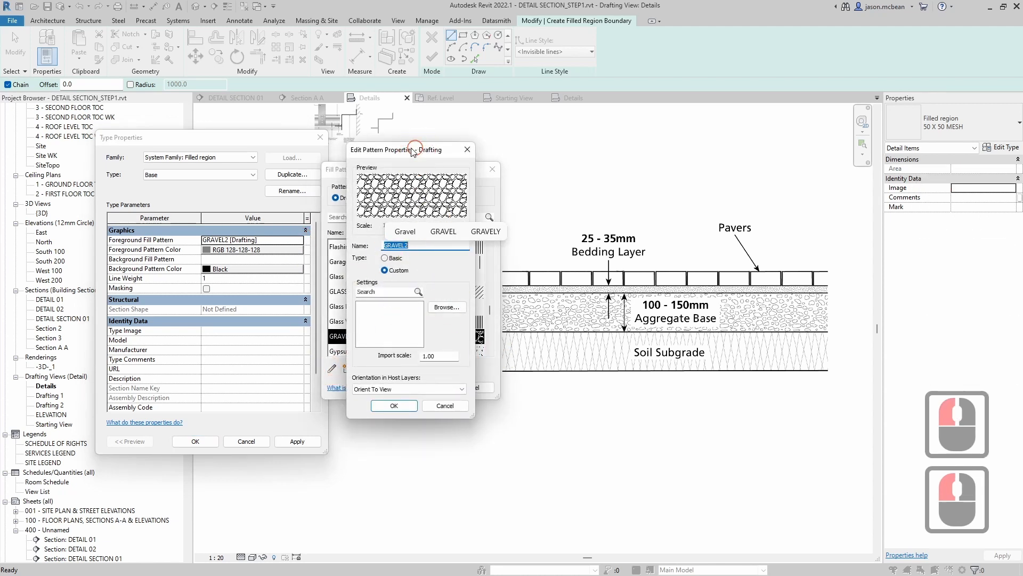
left_click_drag(413, 151, 225, 164)
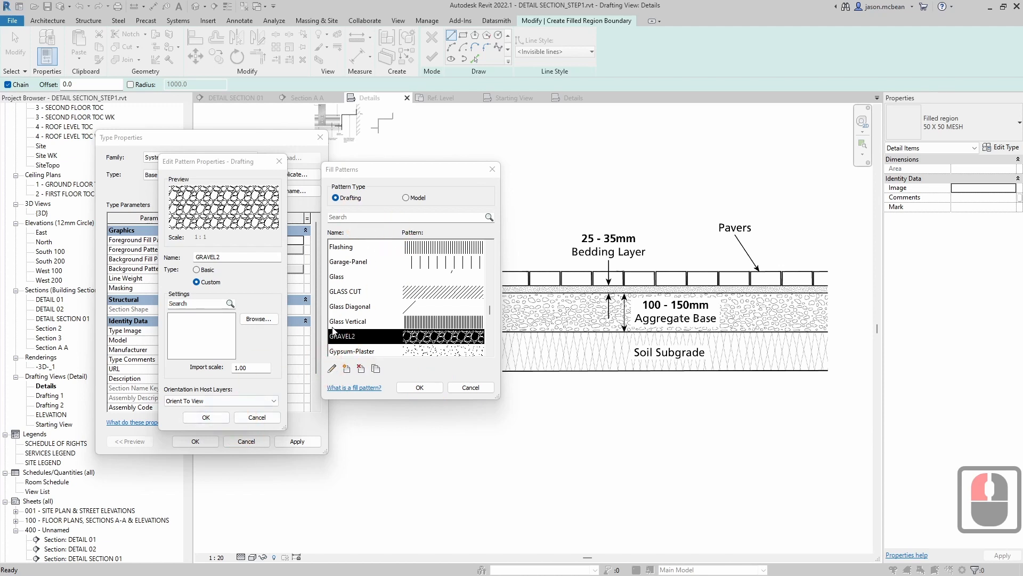
left_click(193, 259)
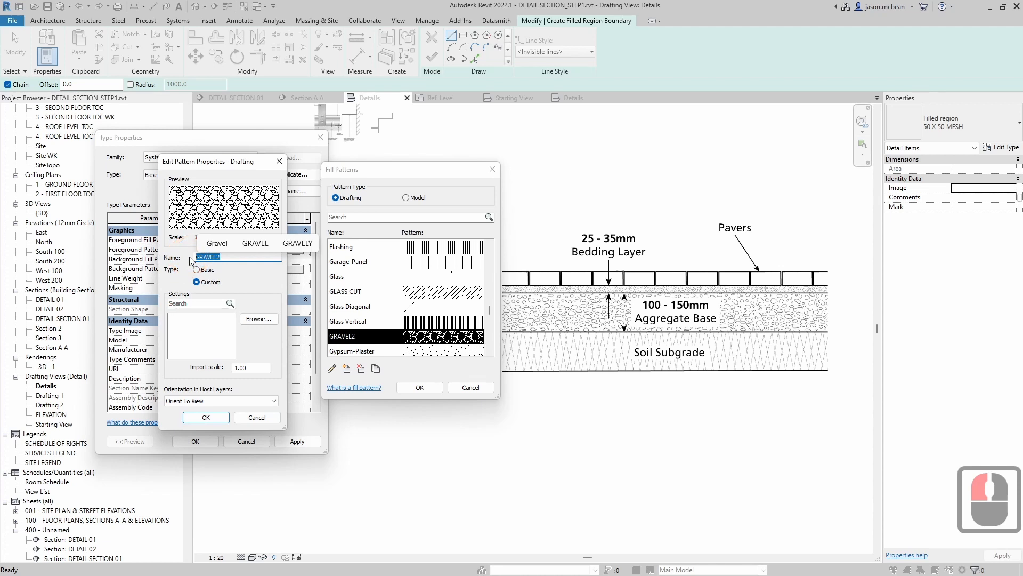
type("A")
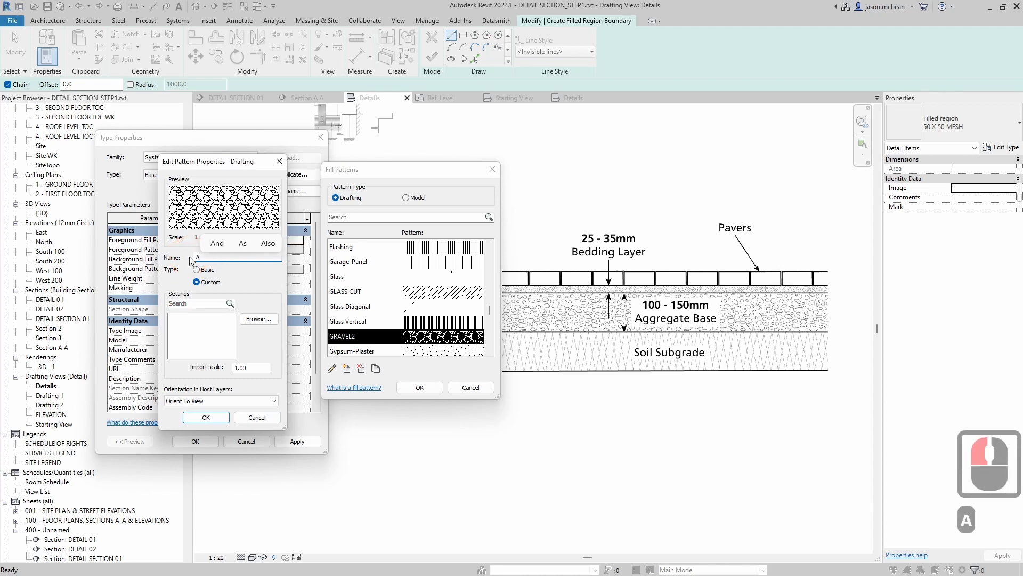
type("ggrate")
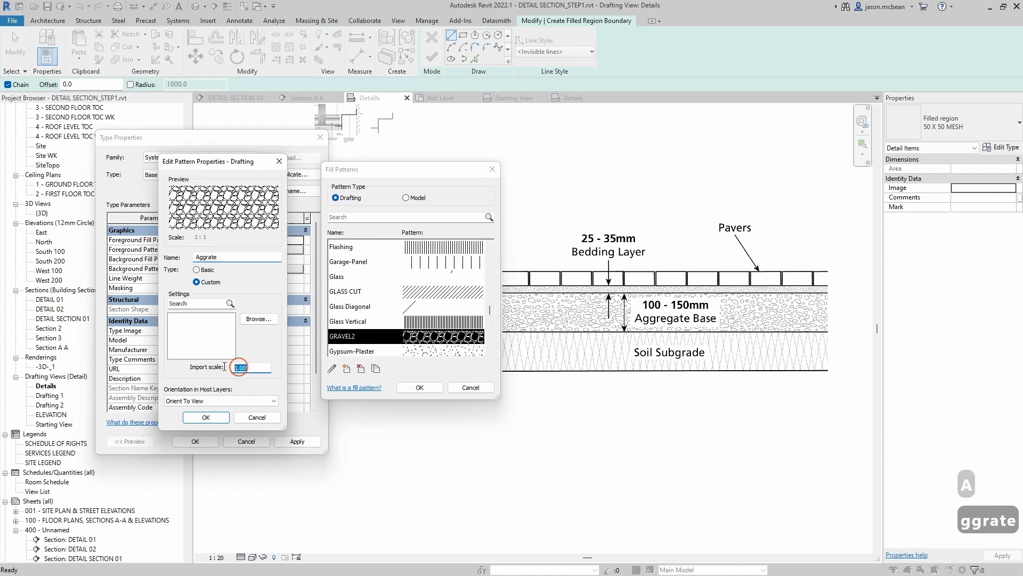
- Set the Aggrate pattern's import scale to 0.8 and accept the pattern edits
left_click_drag(250, 368, 205, 366)
type(".8")
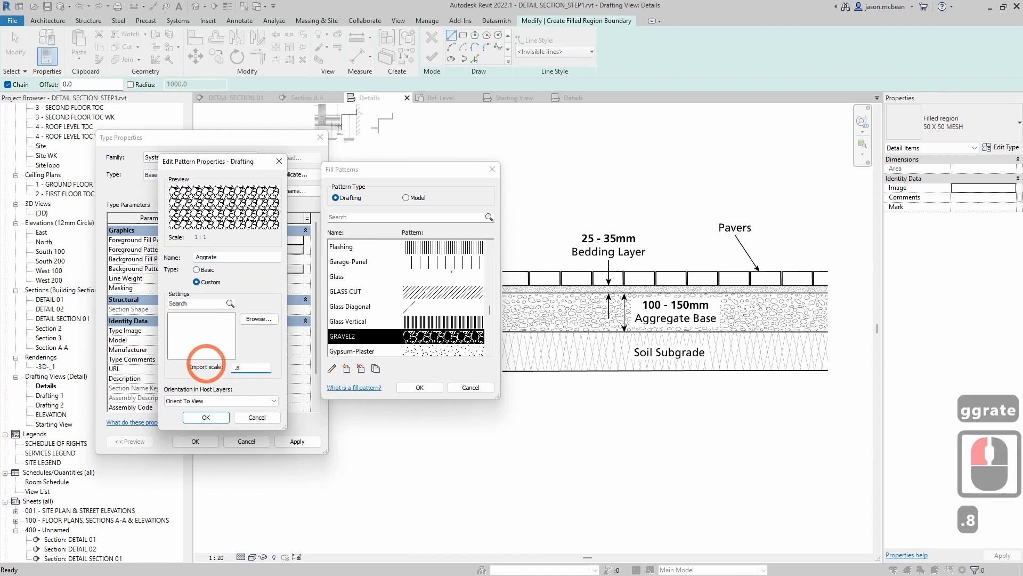
left_click(194, 419)
left_click(539, 269)
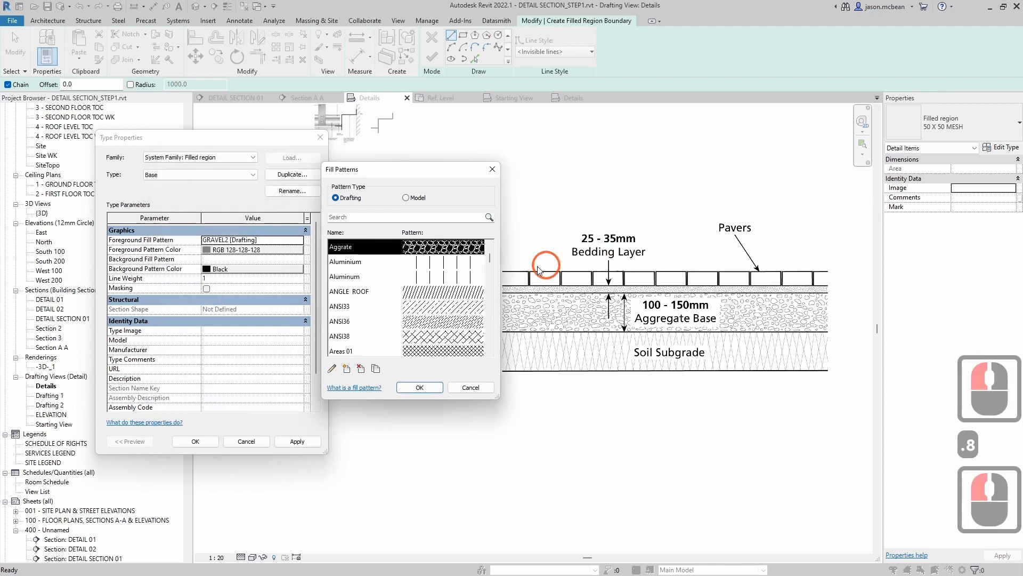
- Try to use the edited Aggrate pattern as the Base type's foreground fill
left_click(437, 395)
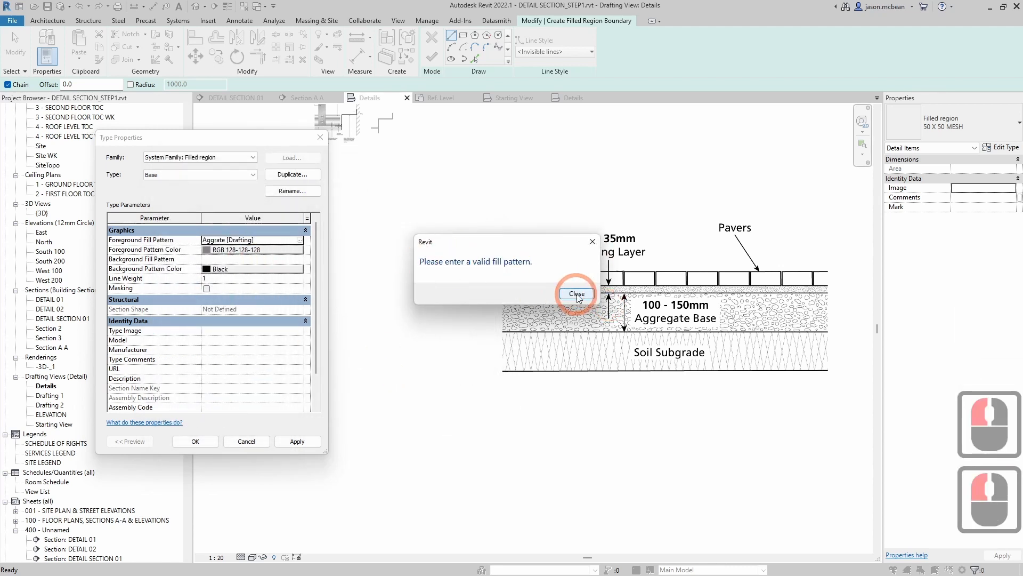
left_click(367, 273)
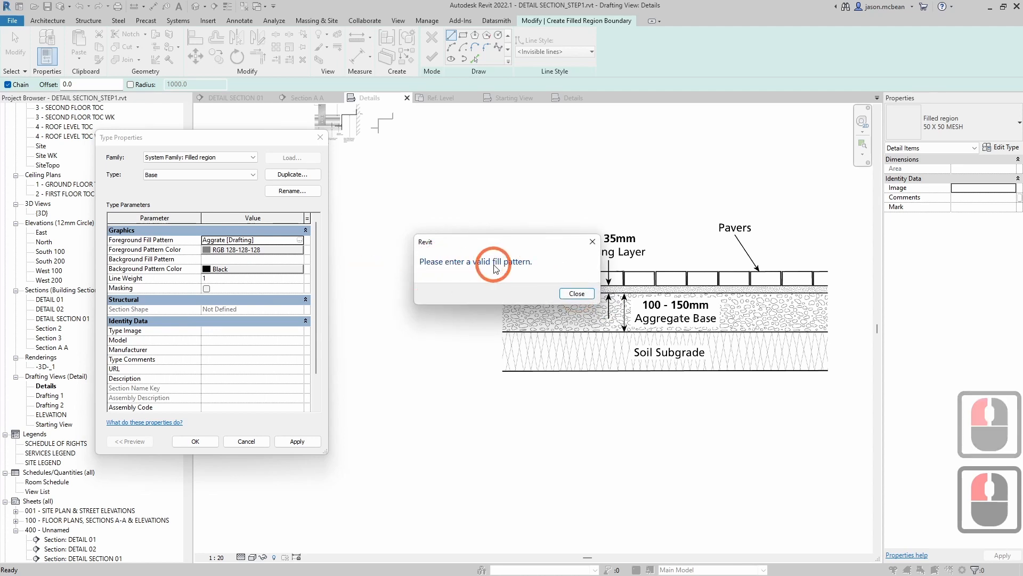
left_click(577, 293)
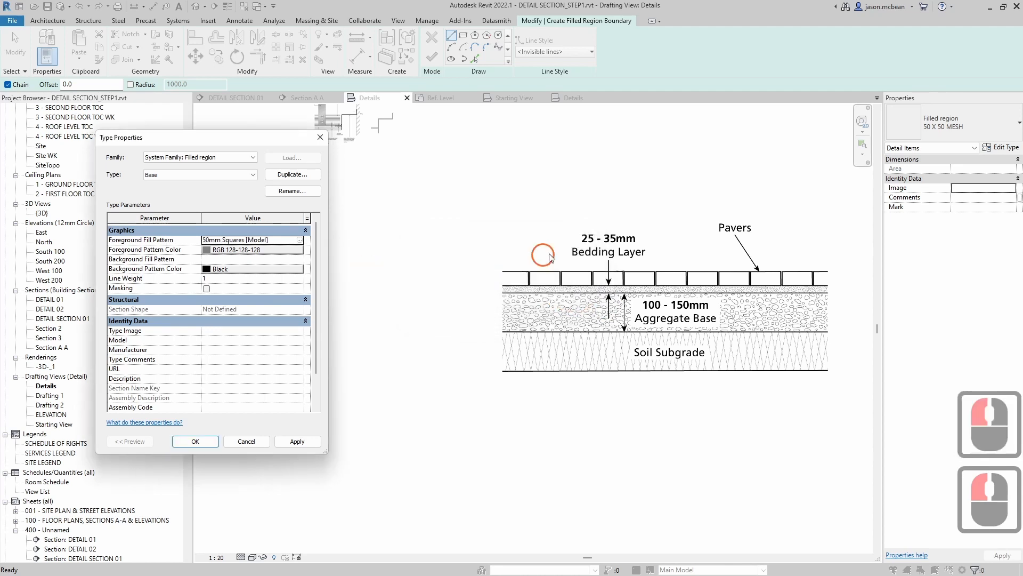
- Choose the Aggrate drafting pattern as the Base type's foreground fill pattern
left_click(300, 240)
scroll(395, 320, "up", 10)
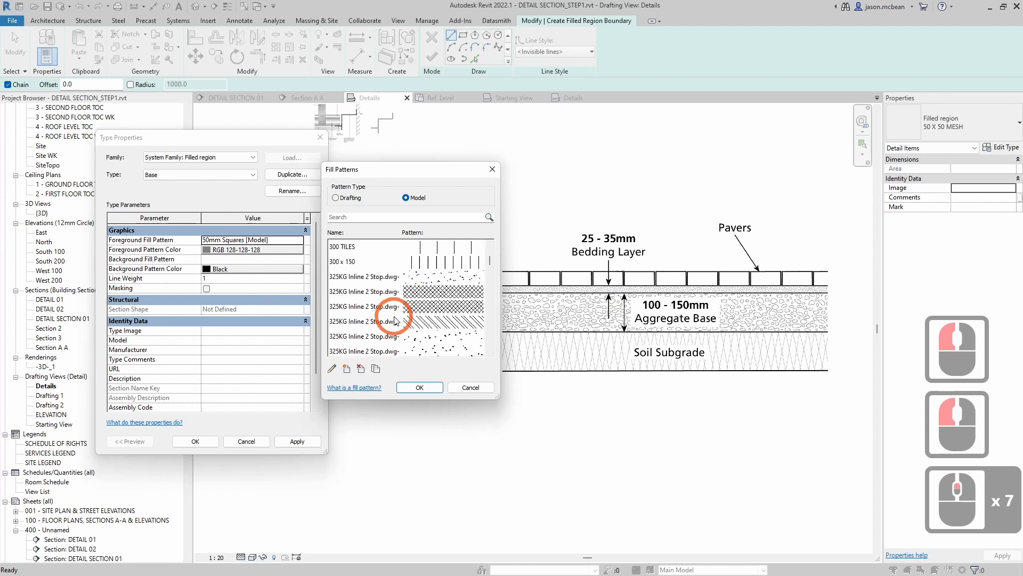
left_click(336, 198)
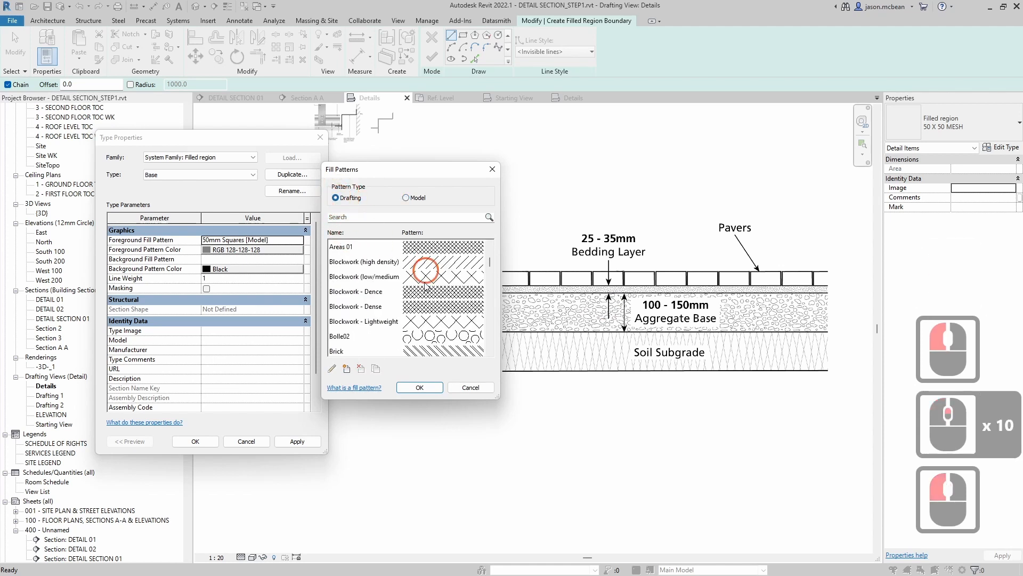
left_click(351, 327)
key("a")
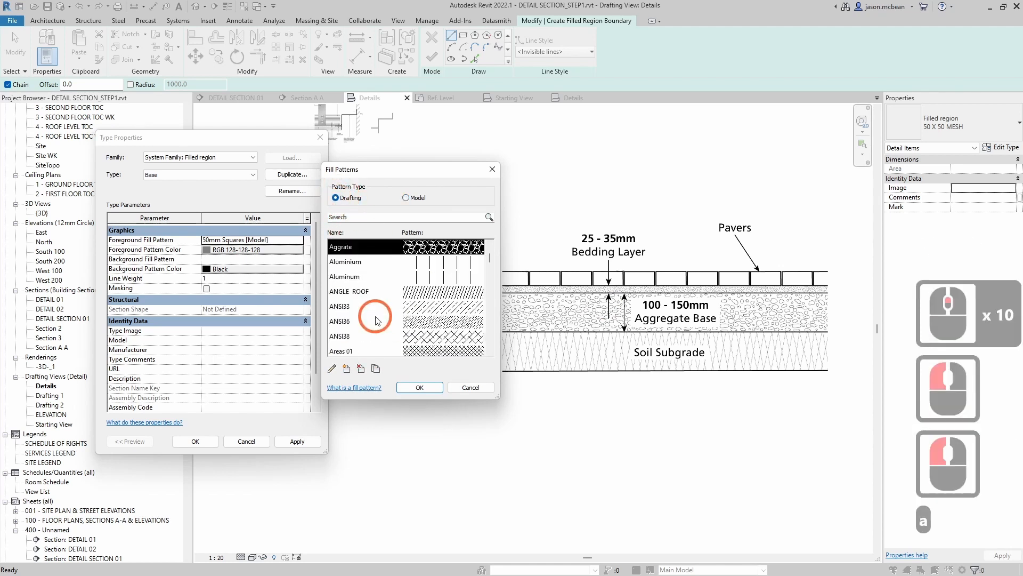
left_click(419, 387)
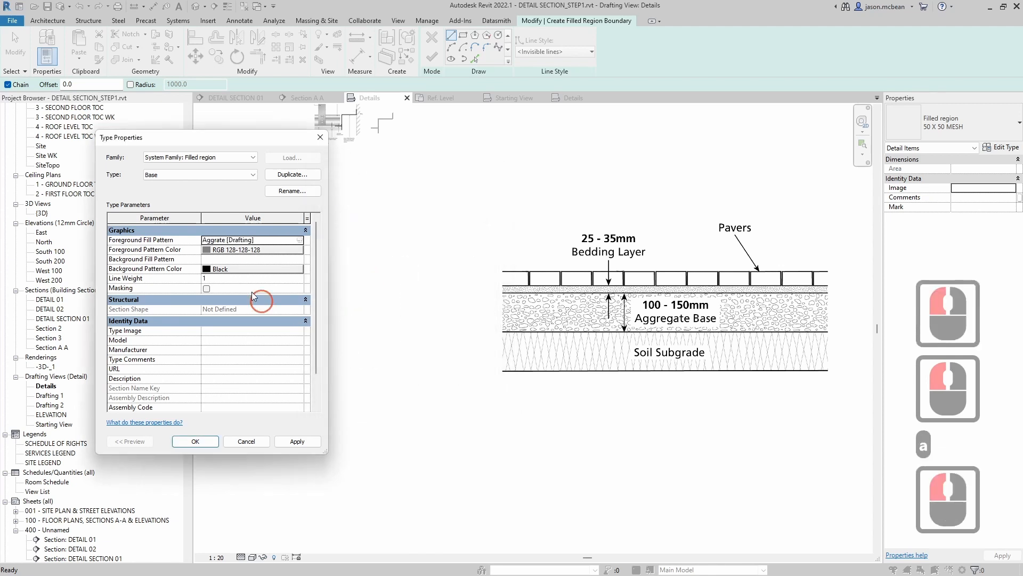
- Apply the pattern change to the Base type, enable its Masking option and accept the type properties
left_click(243, 259)
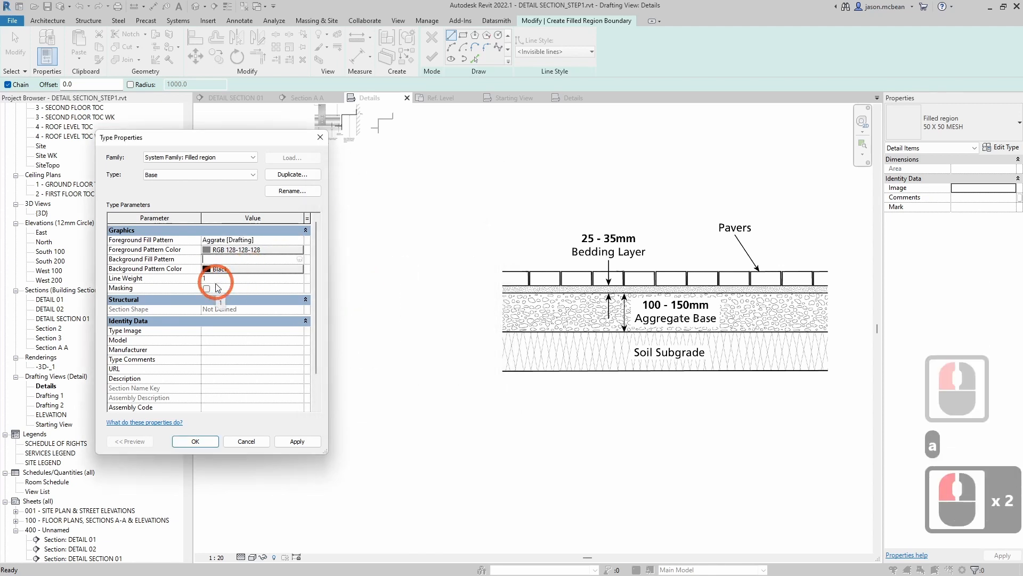
left_click(314, 446)
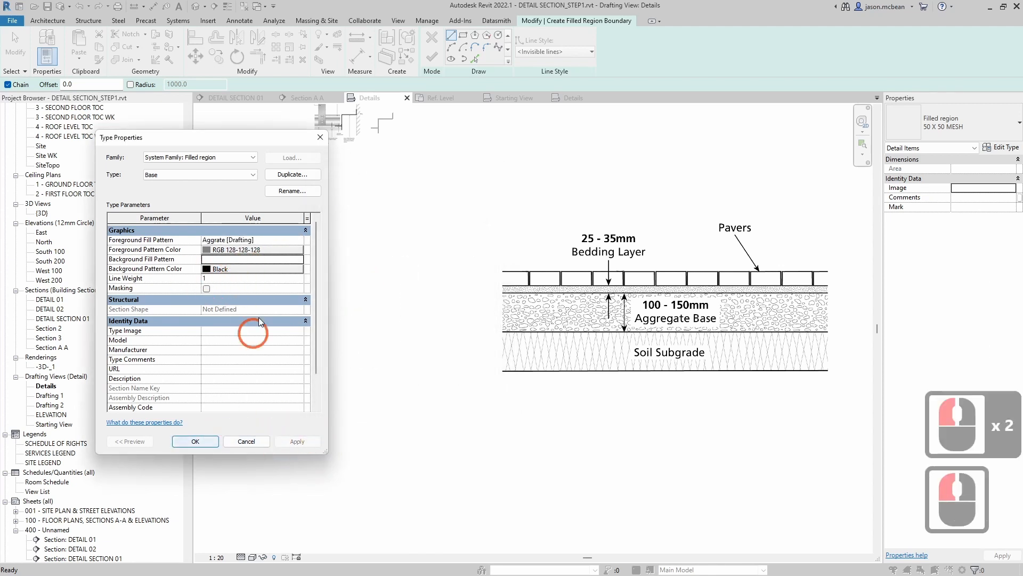
left_click(207, 289)
left_click(195, 442)
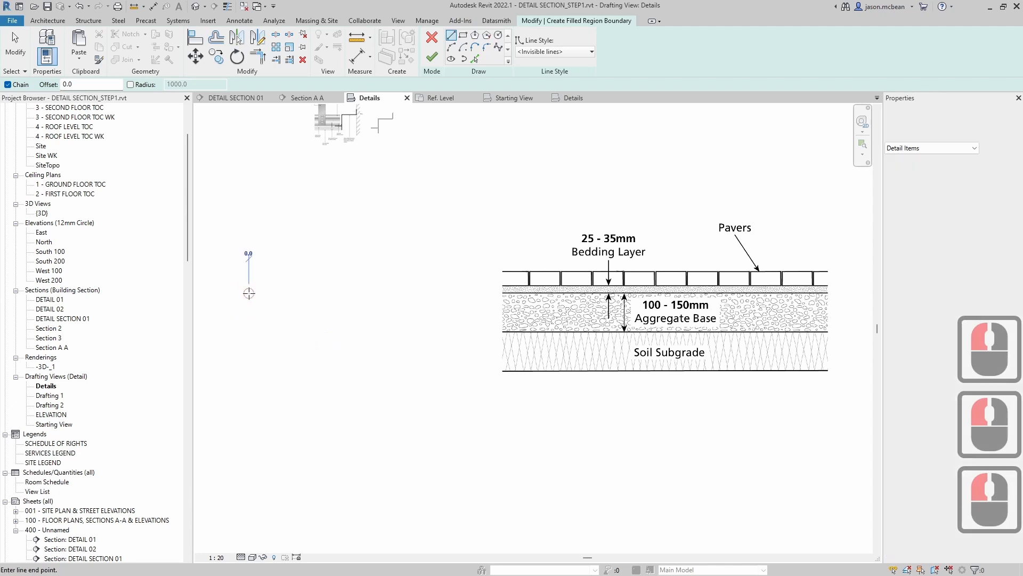
- Sketch a closed rectangular boundary about 720 mm wide for the Base filled region, level with the reference image's aggregate layer
left_click(249, 293)
left_click(455, 293)
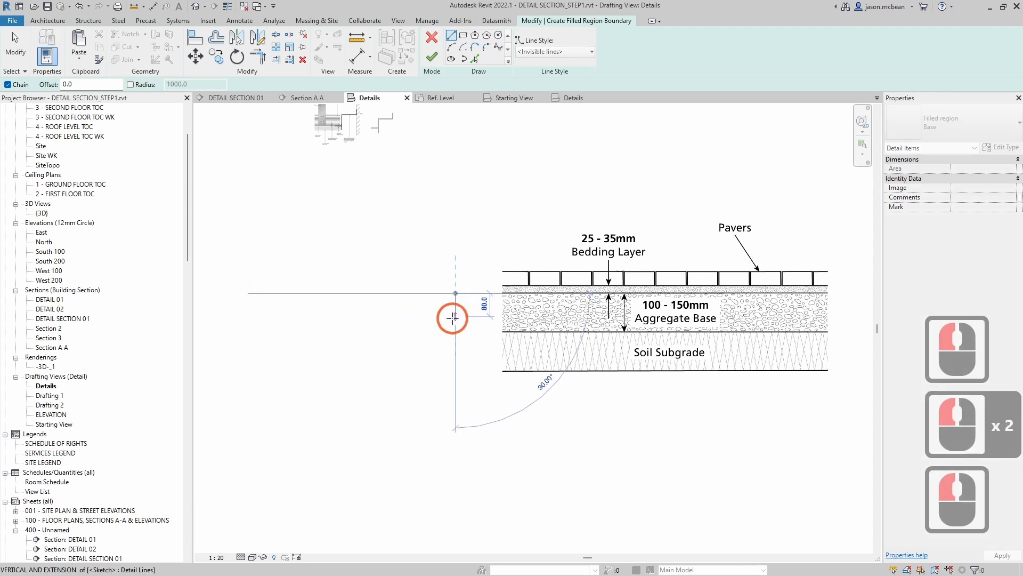
left_click(455, 339)
left_click(248, 338)
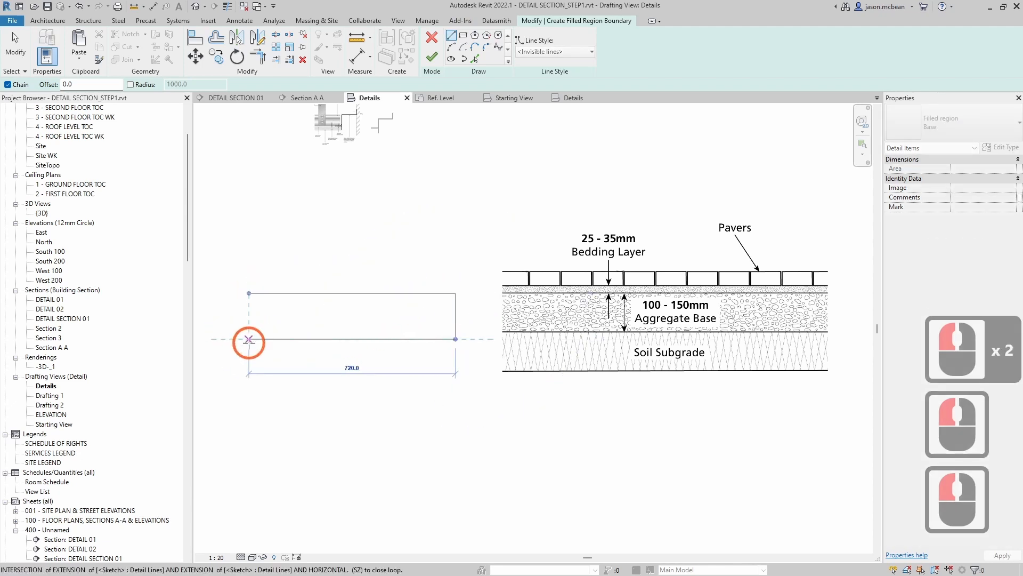
left_click(248, 292)
key("Escape")
key("Escape")
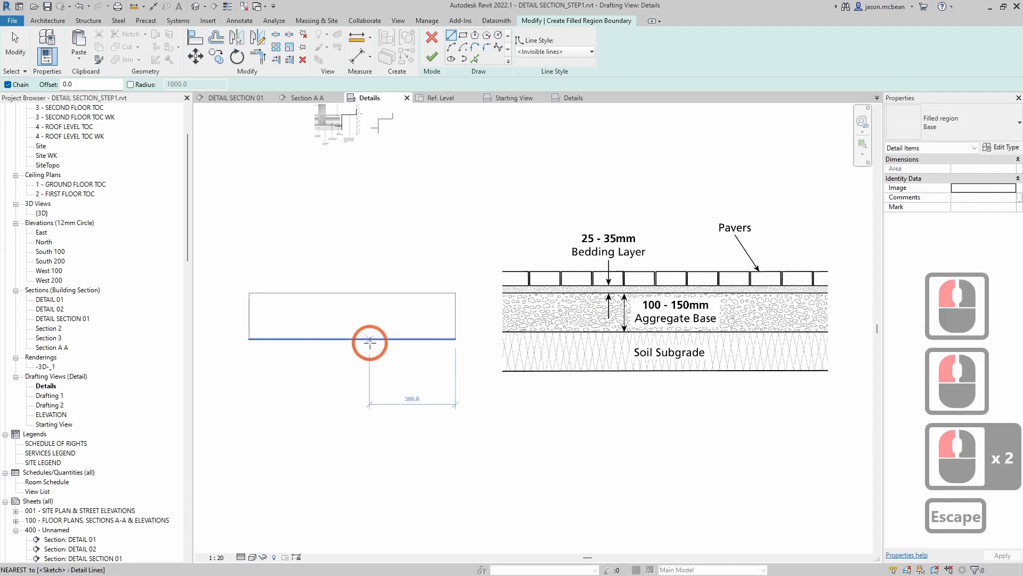
- Set the height of the Base boundary rectangle to 150 mm by moving its lower line
left_click(371, 339)
left_click(217, 316)
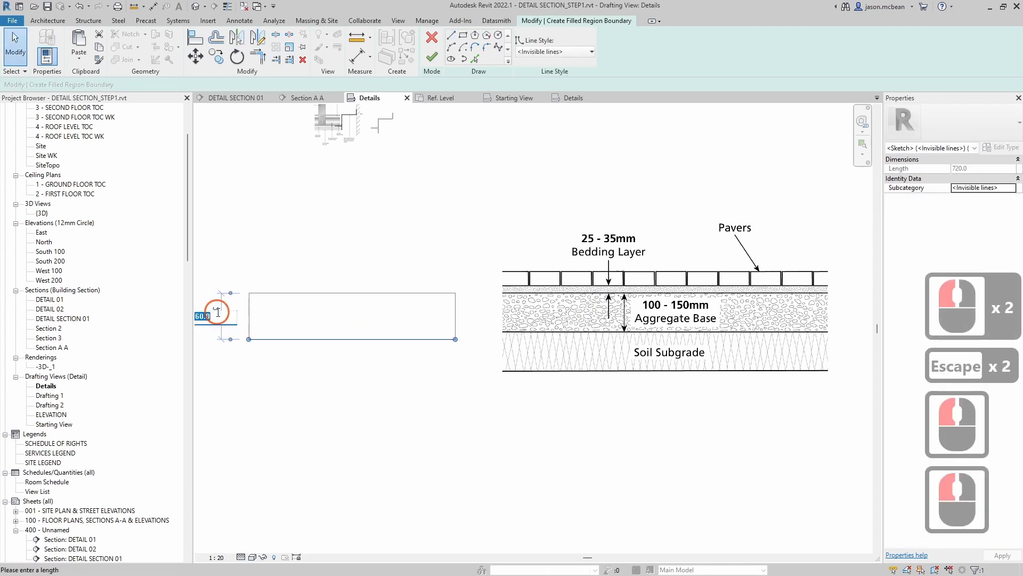
type("150")
key("Return")
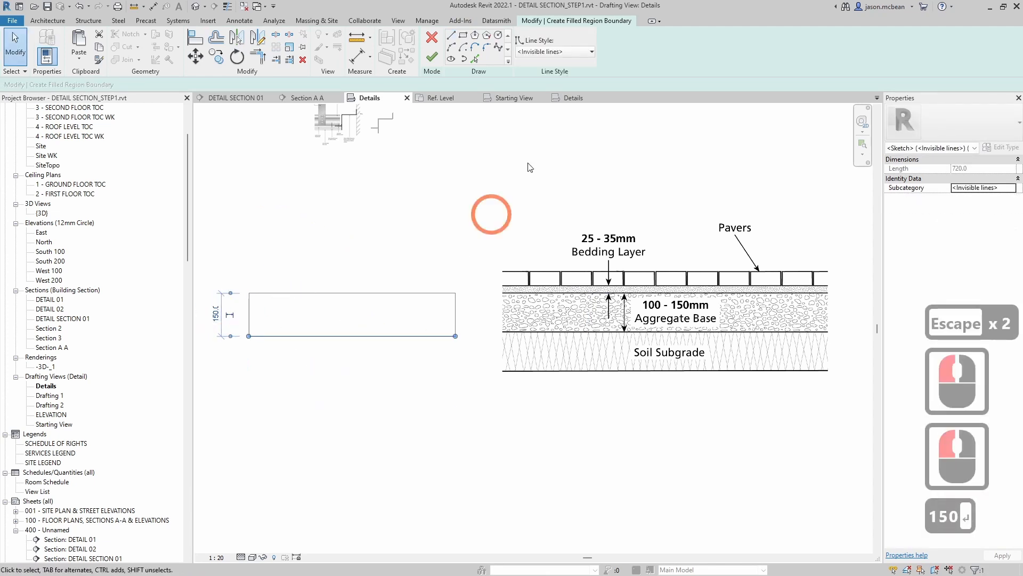
- Assign the 1 Hatch Line line style to all four lines of the Base region boundary
left_click(592, 51)
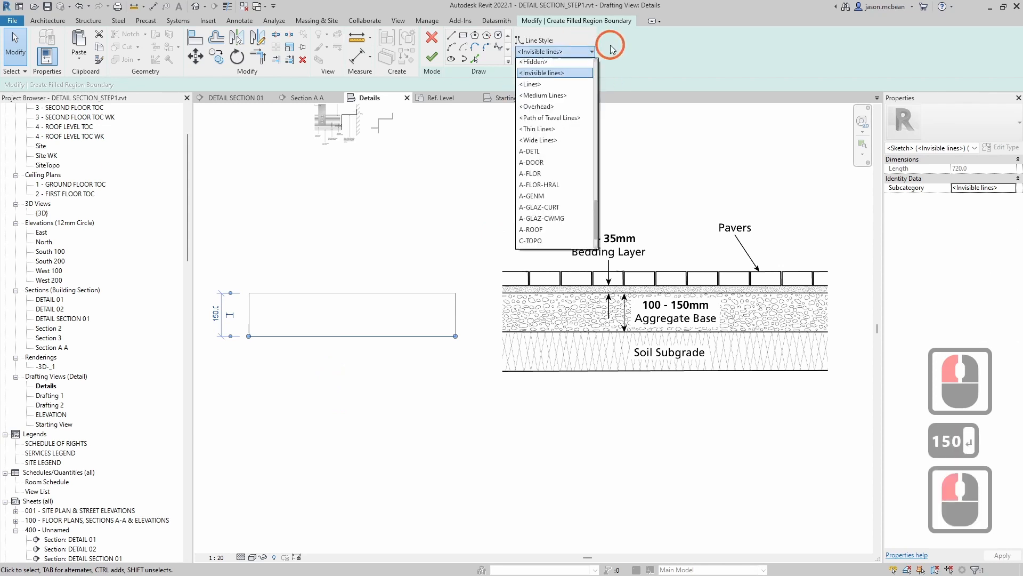
scroll(558, 130, "down", 7)
scroll(559, 133, "up", 17)
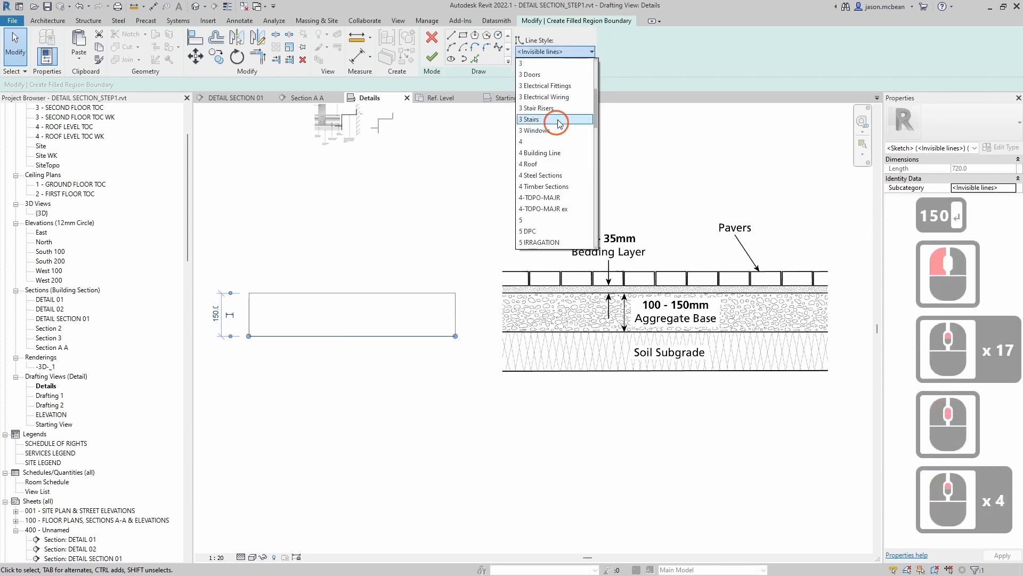
scroll(562, 133, "up", 5)
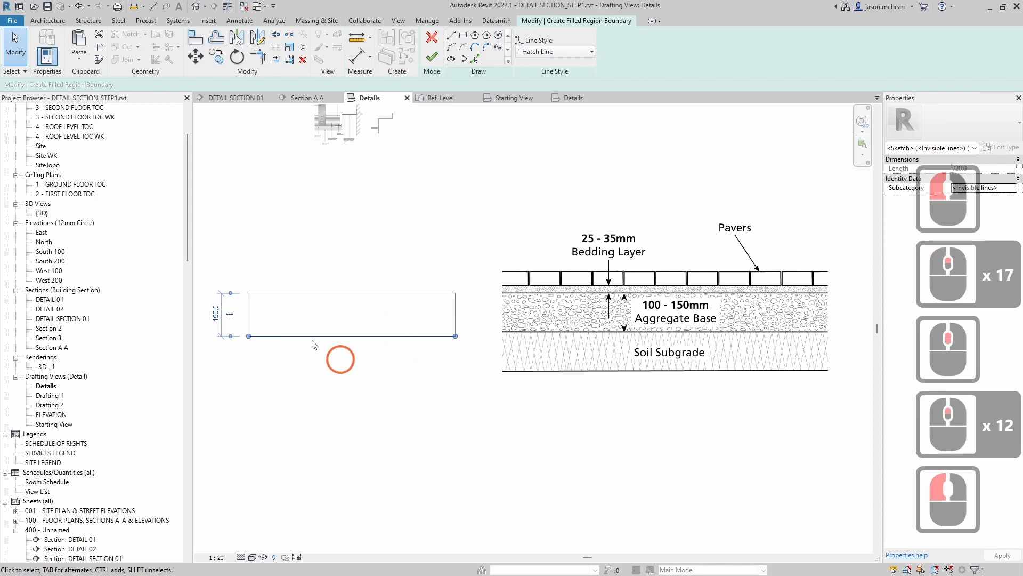
mouse_move(237, 252)
left_mouse_down()
mouse_move(267, 279)
mouse_move(494, 397)
mouse_move(477, 389)
left_mouse_up()
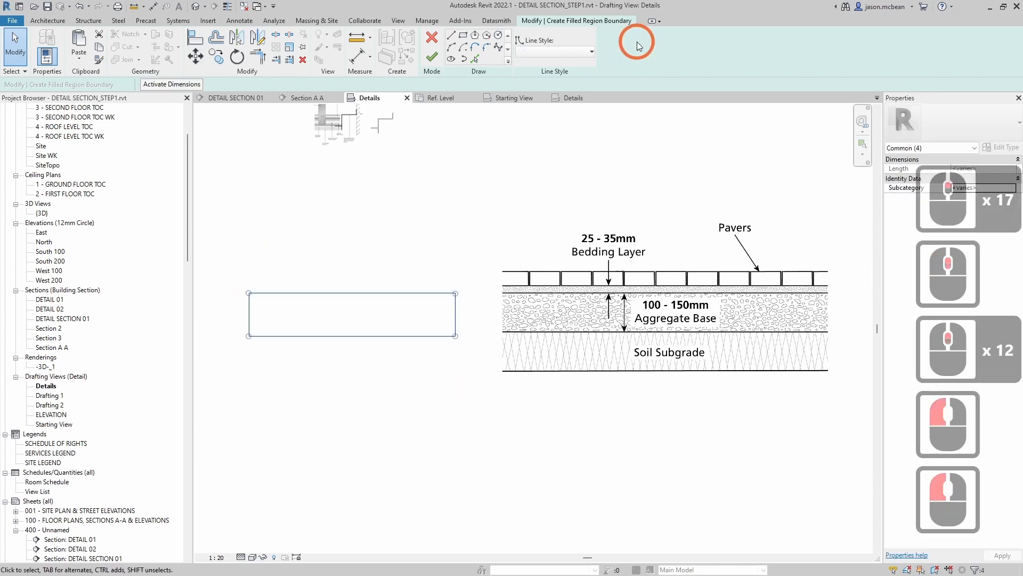
left_click(593, 51)
scroll(551, 69, "up", 5)
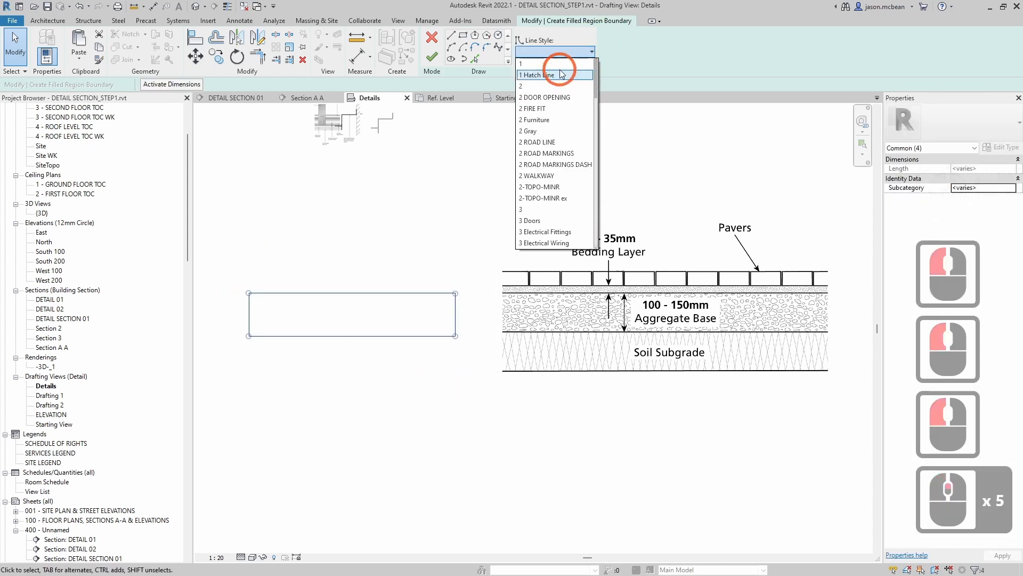
left_click(538, 75)
- Assign the <Invisible lines> style to the two short vertical end lines of the Base boundary
left_click_drag(427, 244, 469, 334)
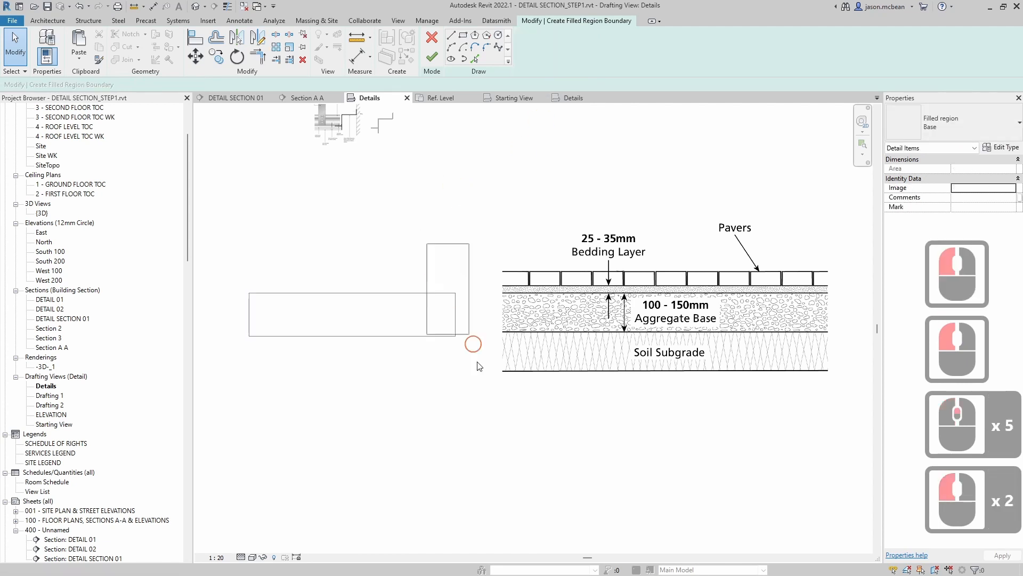
left_click(263, 344, "ctrl")
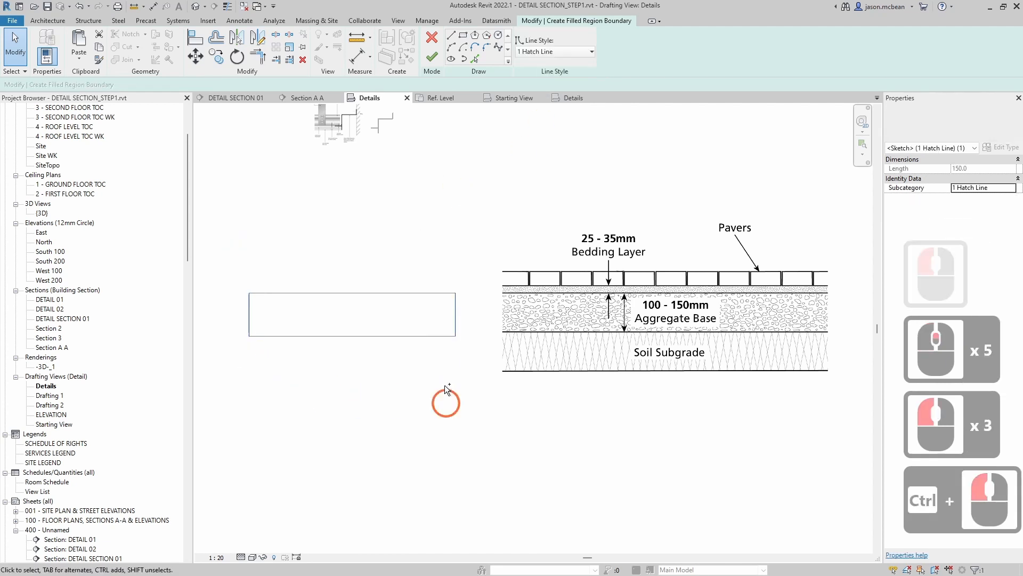
left_click(576, 55)
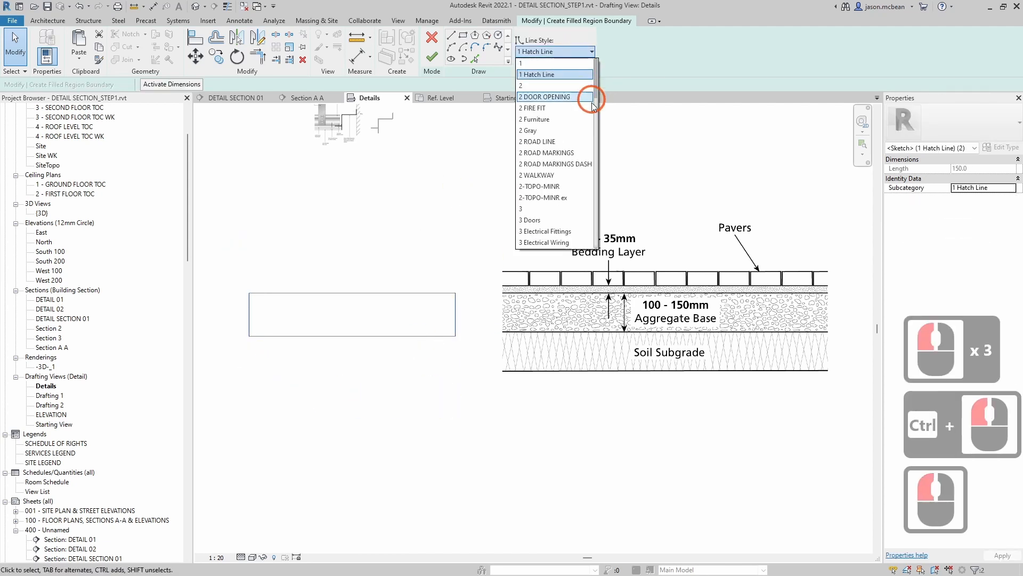
left_click_drag(597, 78, 604, 200)
left_click(564, 165)
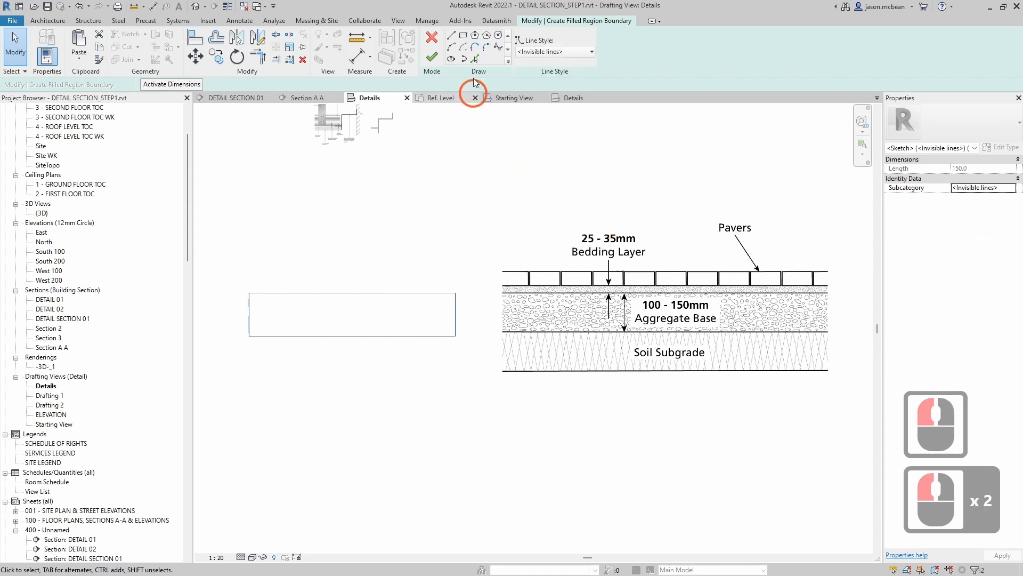
- Finish the Base filled region sketch and dismiss the save reminder without saving
left_click(431, 55)
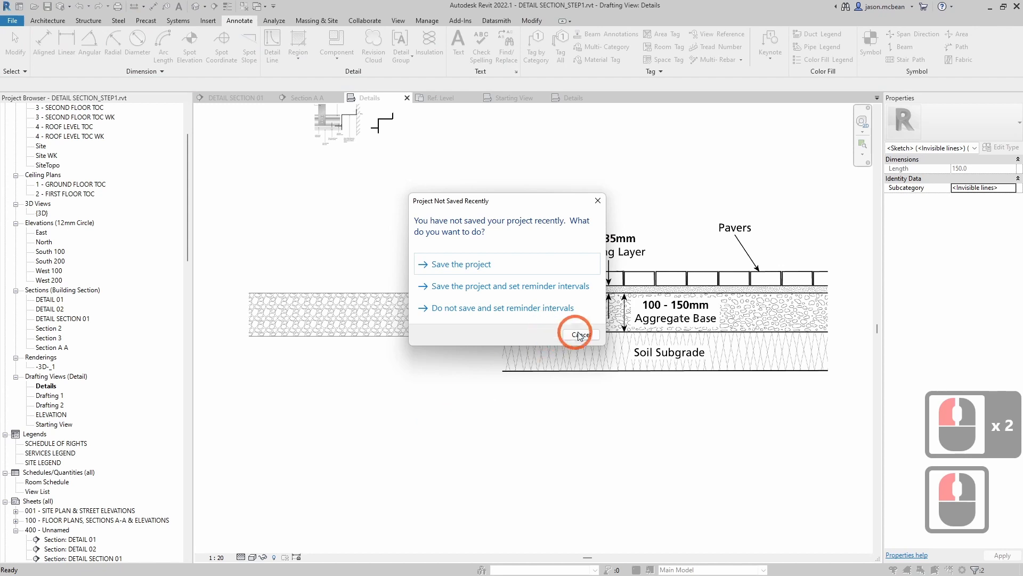
left_click(582, 334)
left_click(469, 346)
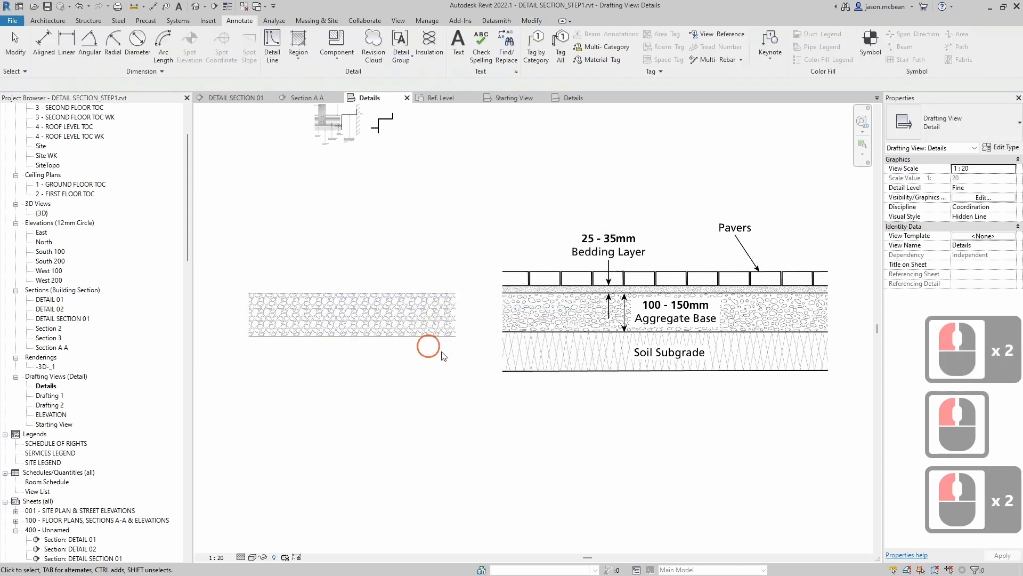
- Move the Base filled region sideways until it sits close beside the paving reference image
scroll(399, 349, "up", 6)
left_click_drag(405, 193, 495, 186)
scroll(493, 216, "down", 7)
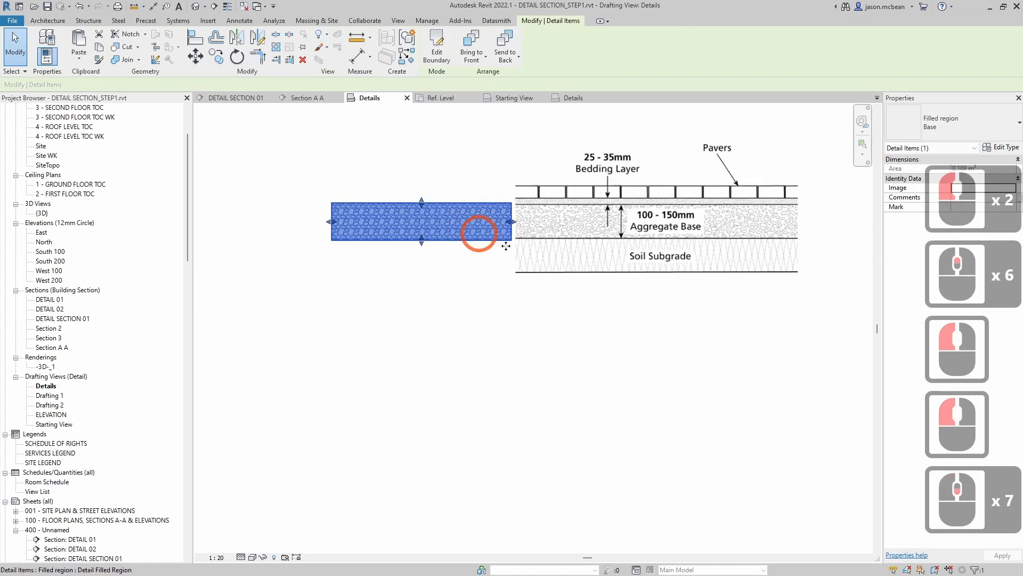
middle_click_drag(503, 243, 398, 264)
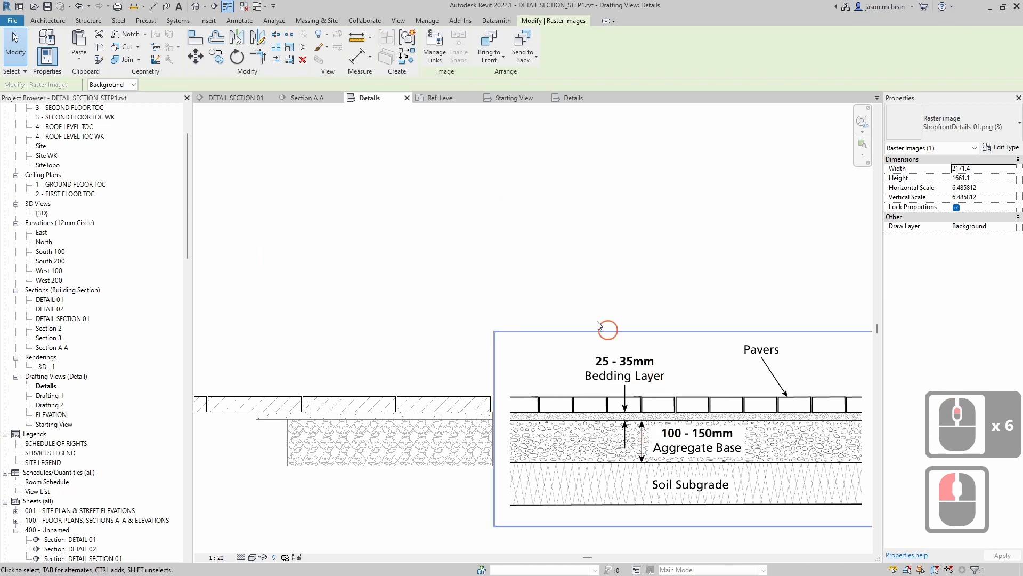
- Look over the paving build-up and the other reference details in the Details view, leaving nothing selected
middle_click(607, 366)
scroll(608, 366, "down", 9)
middle_click_drag(534, 333, 493, 346)
scroll(595, 311, "up", 4)
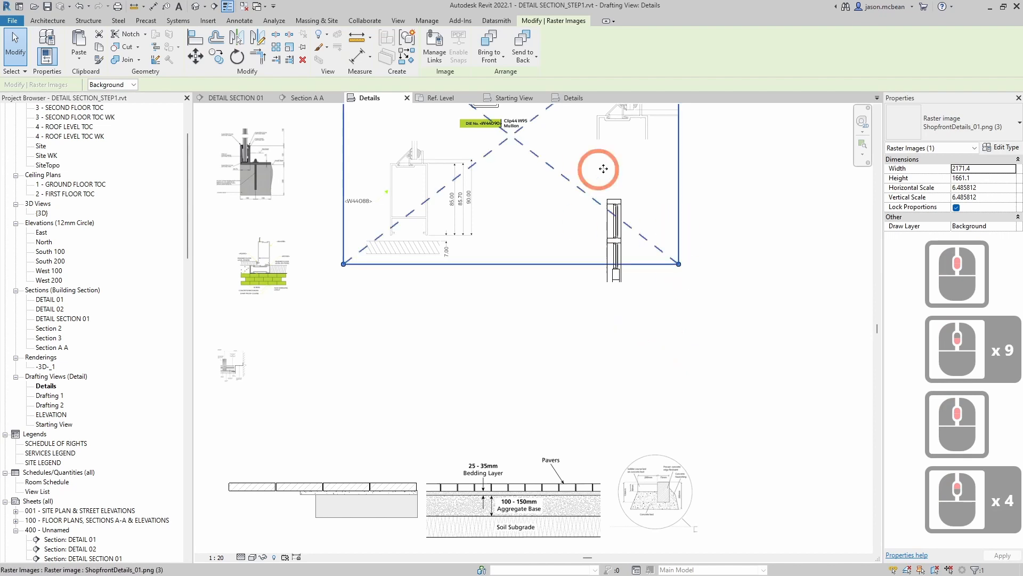
middle_click_drag(476, 230, 448, 269)
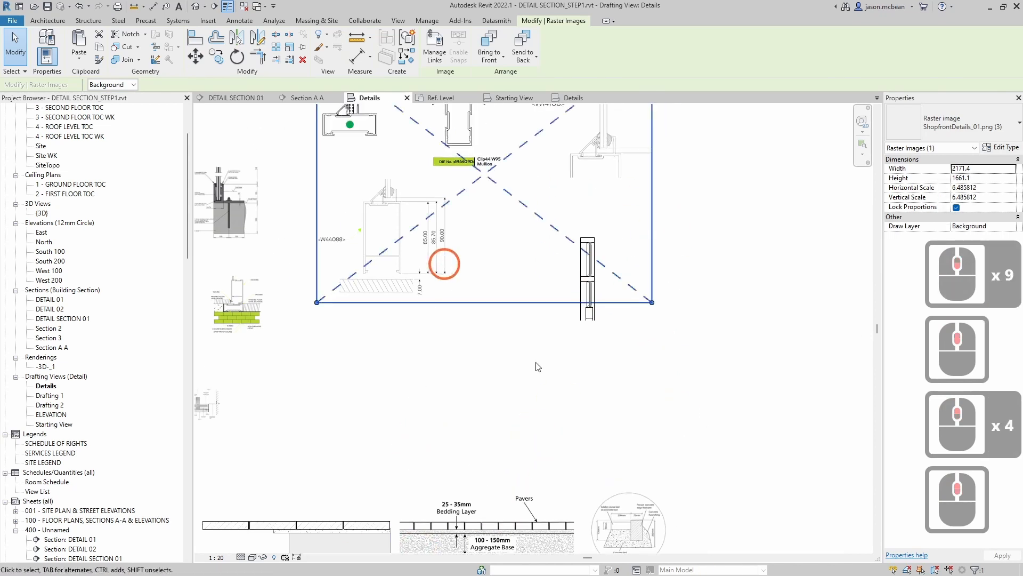
scroll(552, 406, "down", 3)
key("Escape")
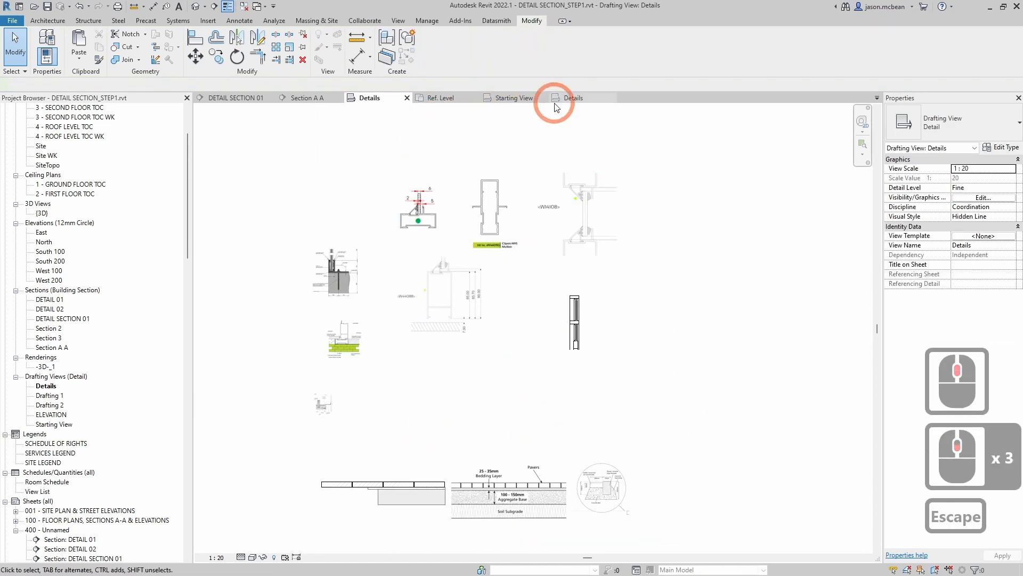
- Switch to the DETAIL SECTION 01 view and examine the slab edge and ground line below the shopfront
left_click(249, 97)
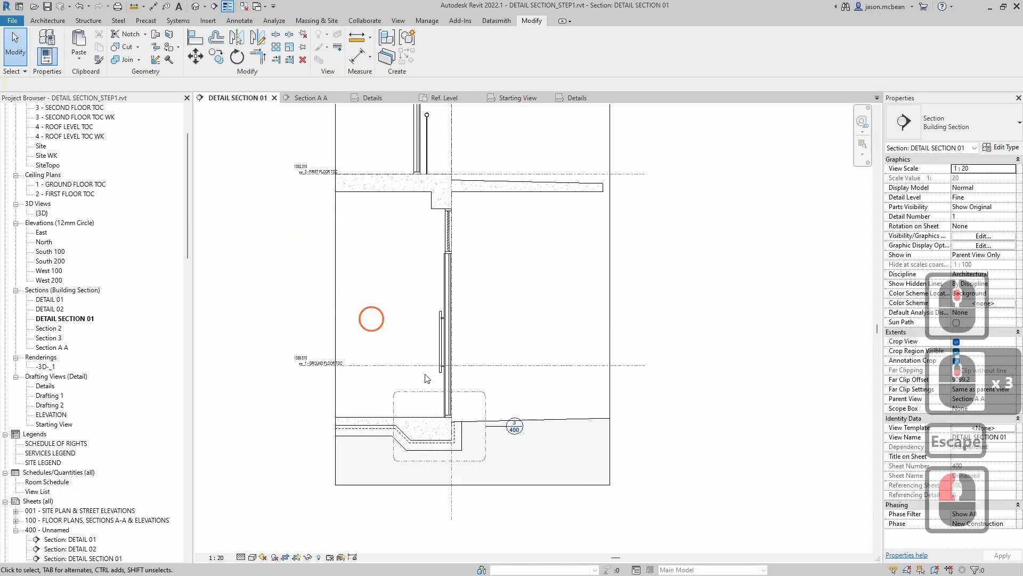
scroll(487, 251, "down", 4)
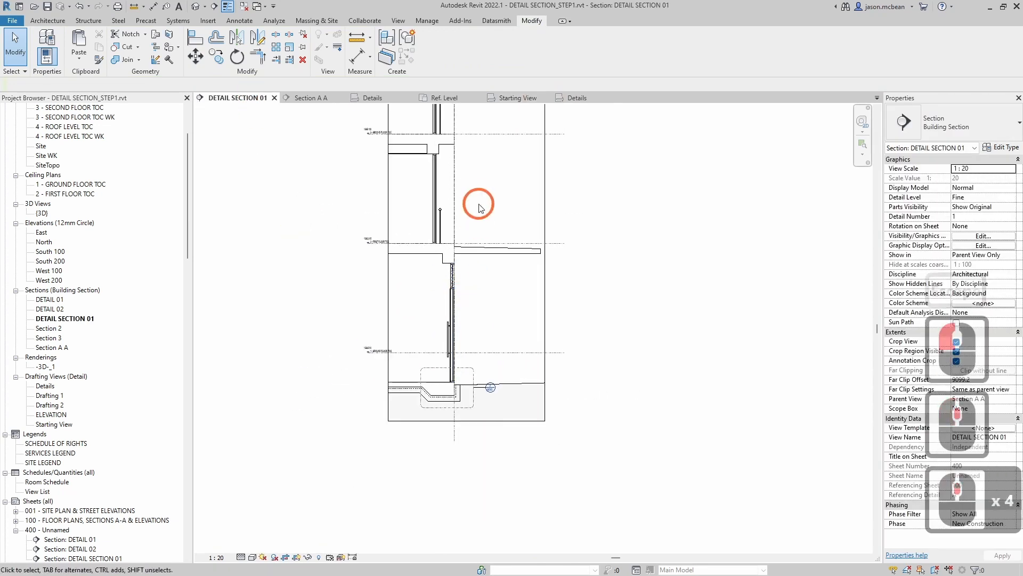
scroll(450, 413, "up", 12)
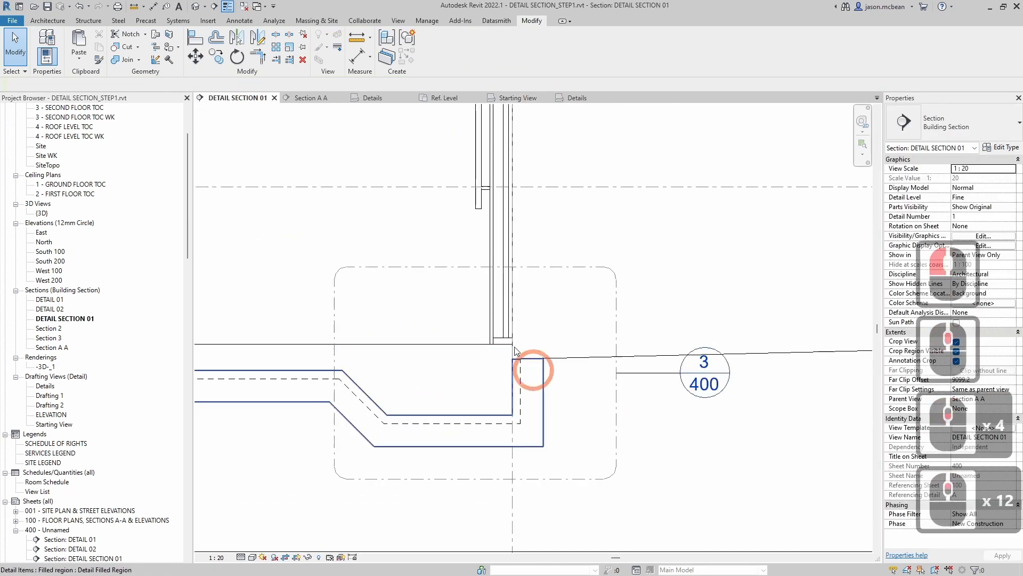
scroll(432, 431, "down", 4)
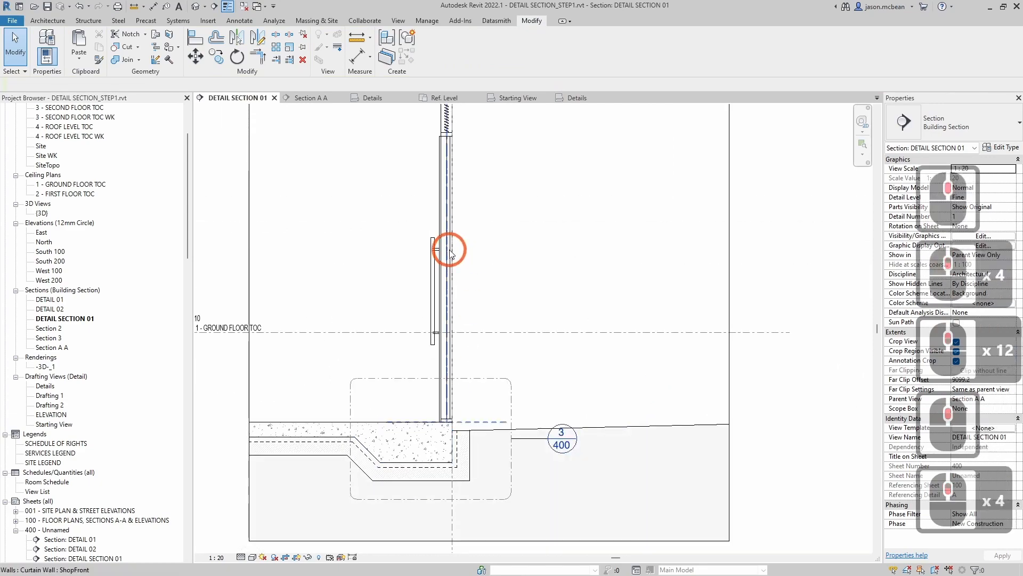